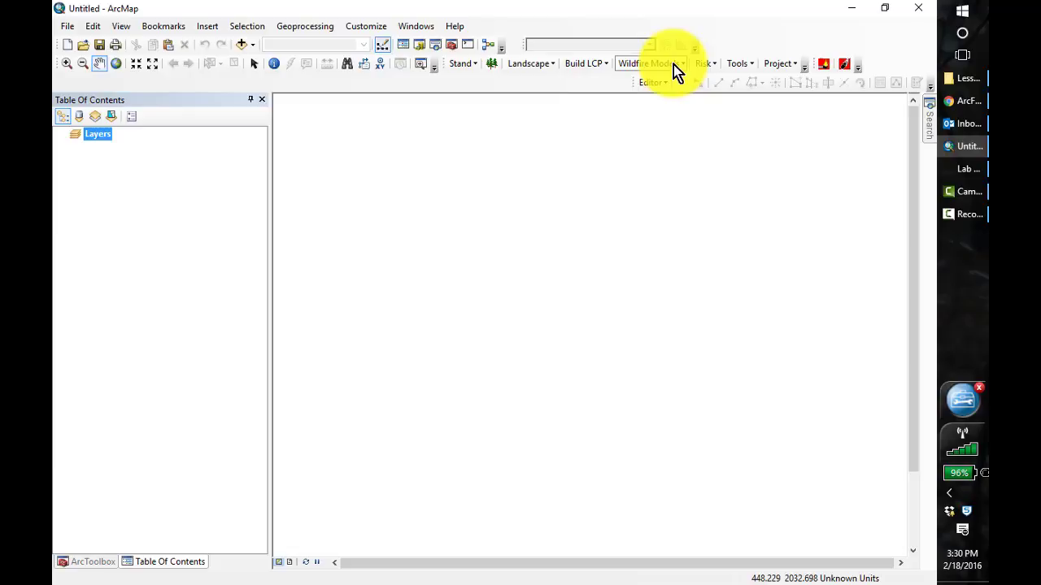
Set the FlamMap program path in the ArcFuels project settings to FlamMap5.exe from the arcfuels\programs\FlamMap5 folder and close the settings.
left_click(673, 65)
left_click(642, 129)
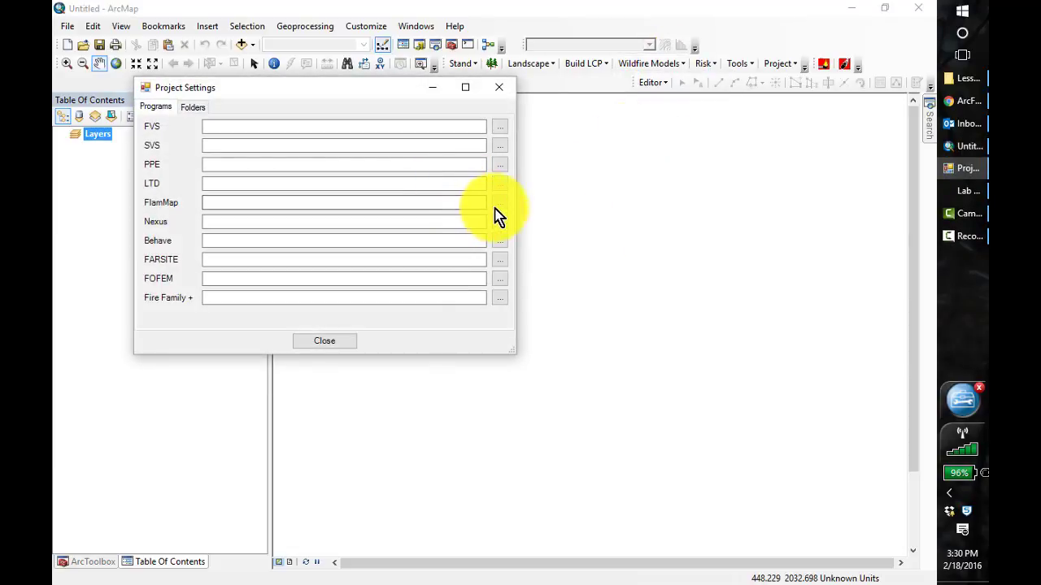
left_click(500, 203)
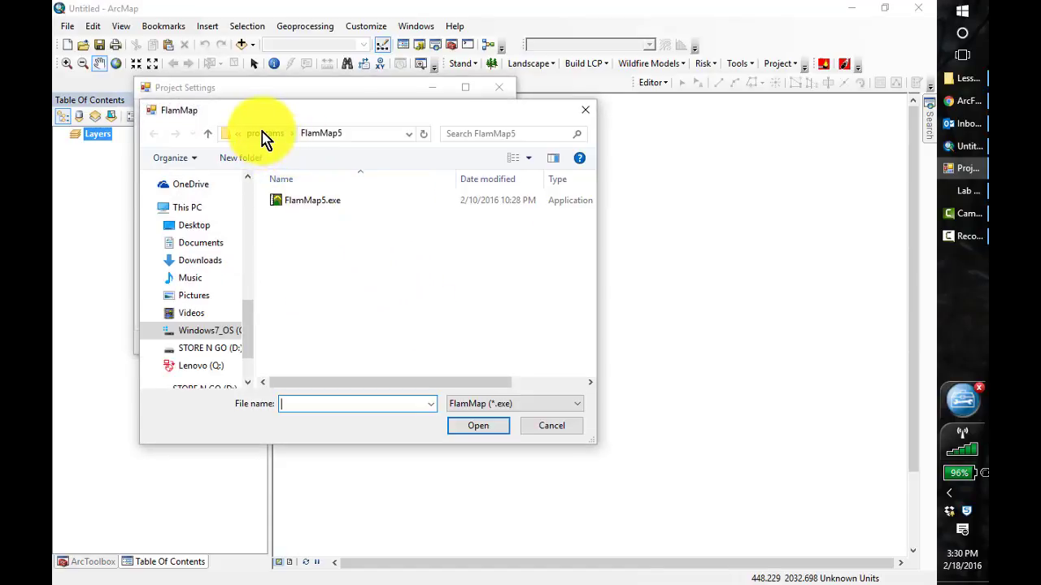
left_click(263, 137)
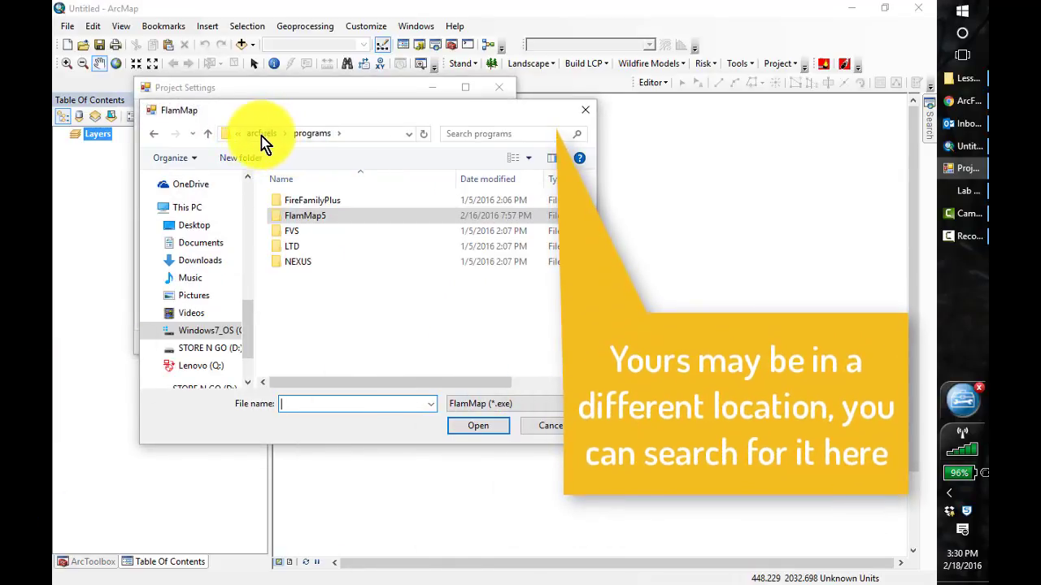
left_click(263, 140)
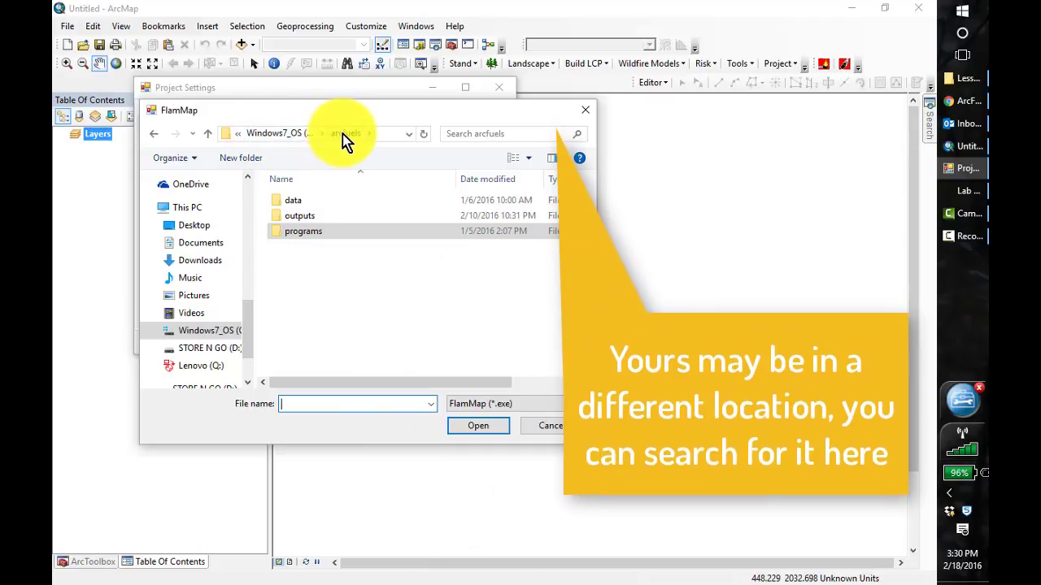
double_click(298, 231)
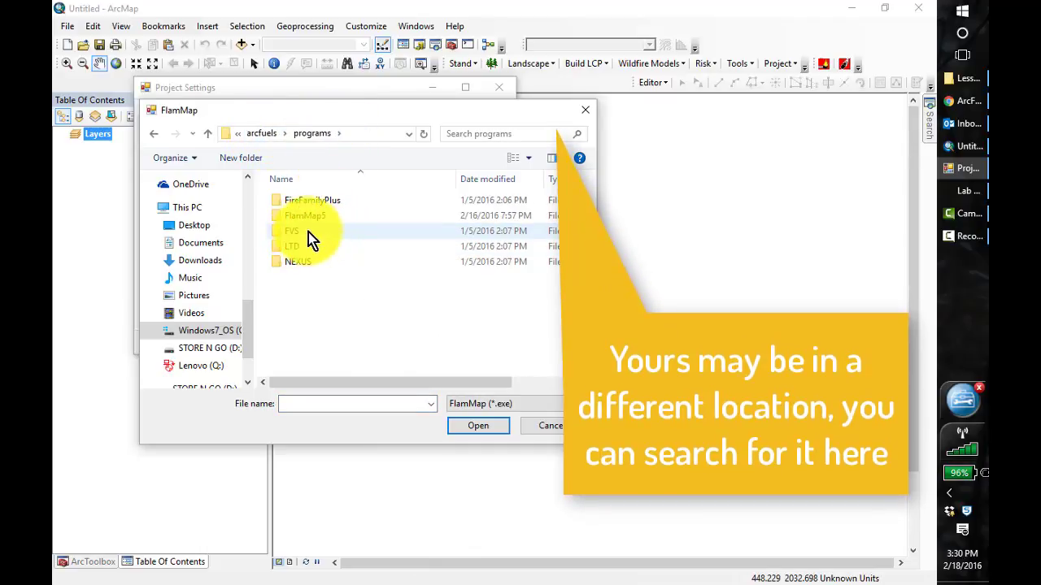
double_click(301, 218)
left_click(309, 201)
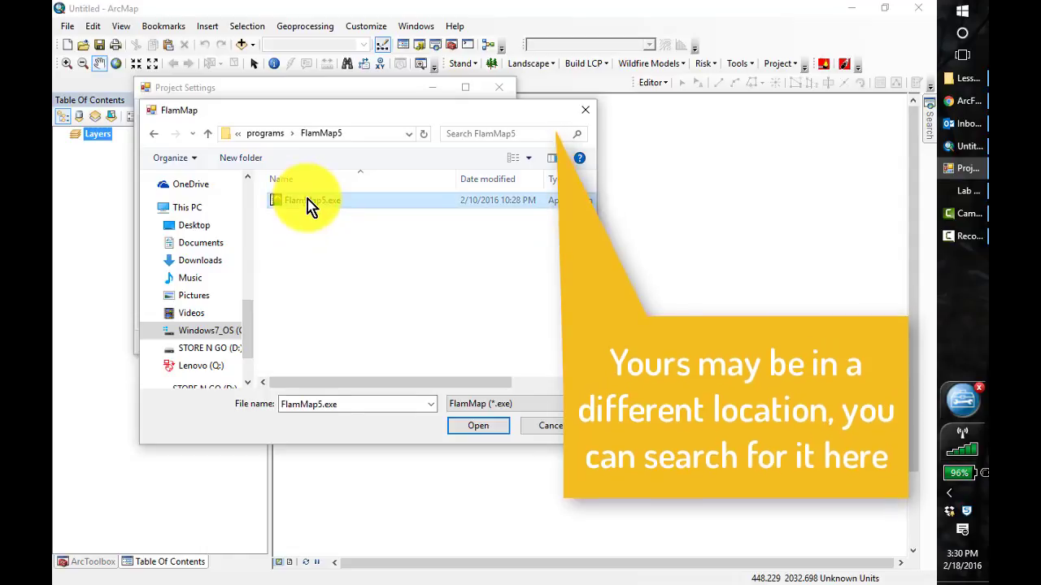
left_click(474, 425)
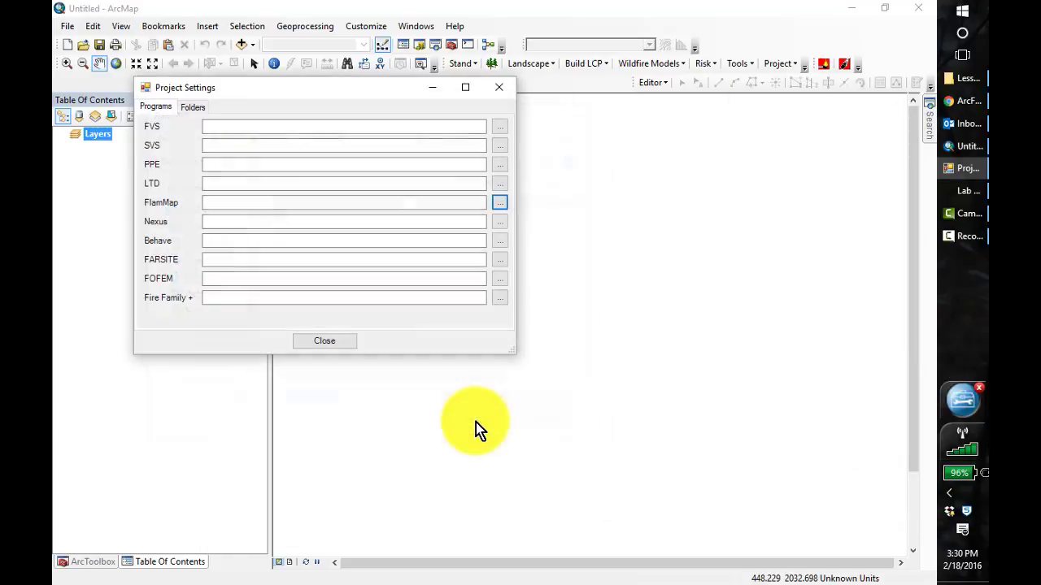
left_click(336, 344)
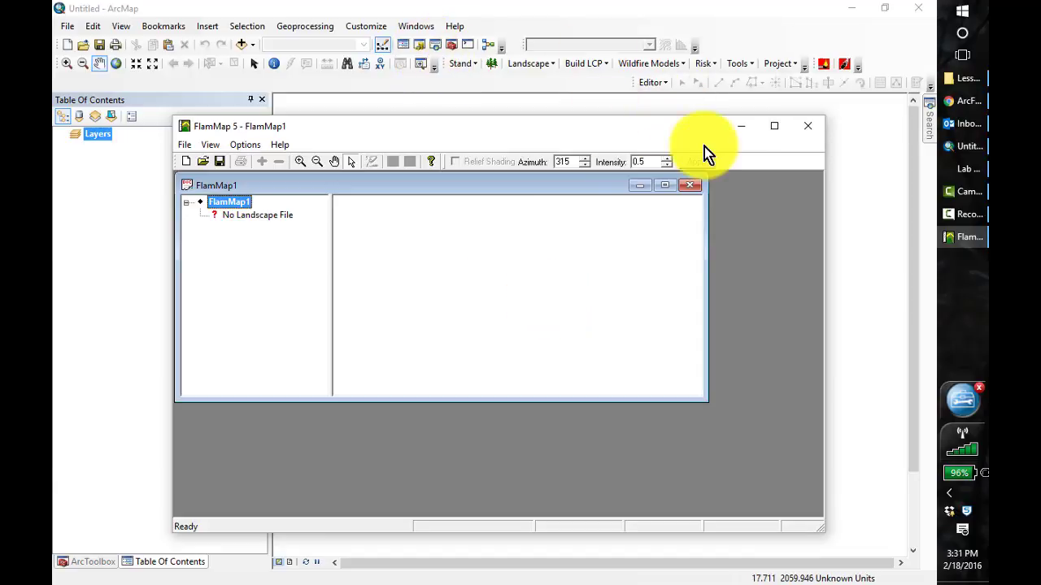
Switch to File Explorer and open the folder C:\407\Lesson_5\Inputs.
left_click(961, 80)
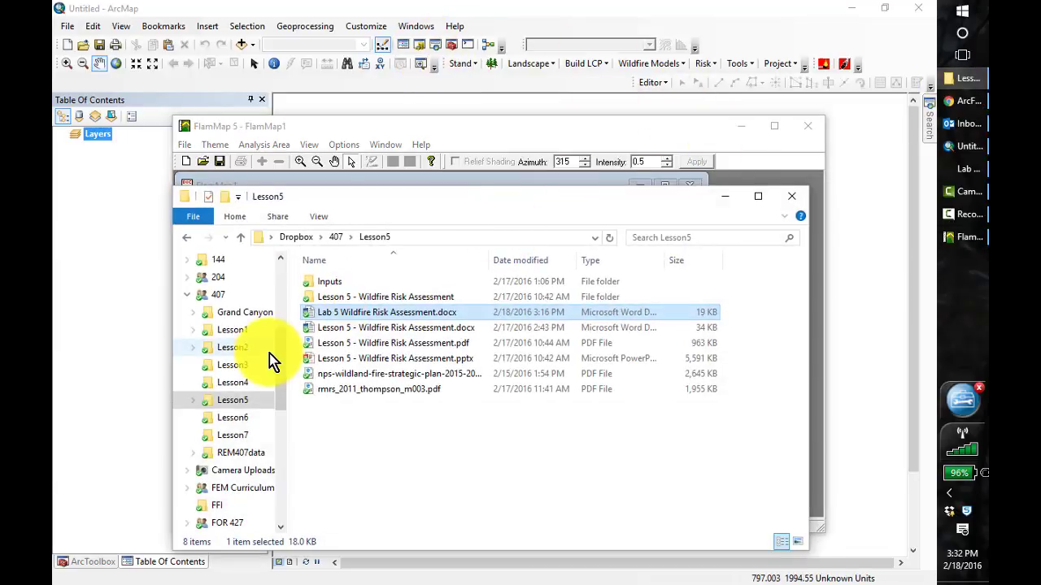
left_click_drag(279, 403, 278, 500)
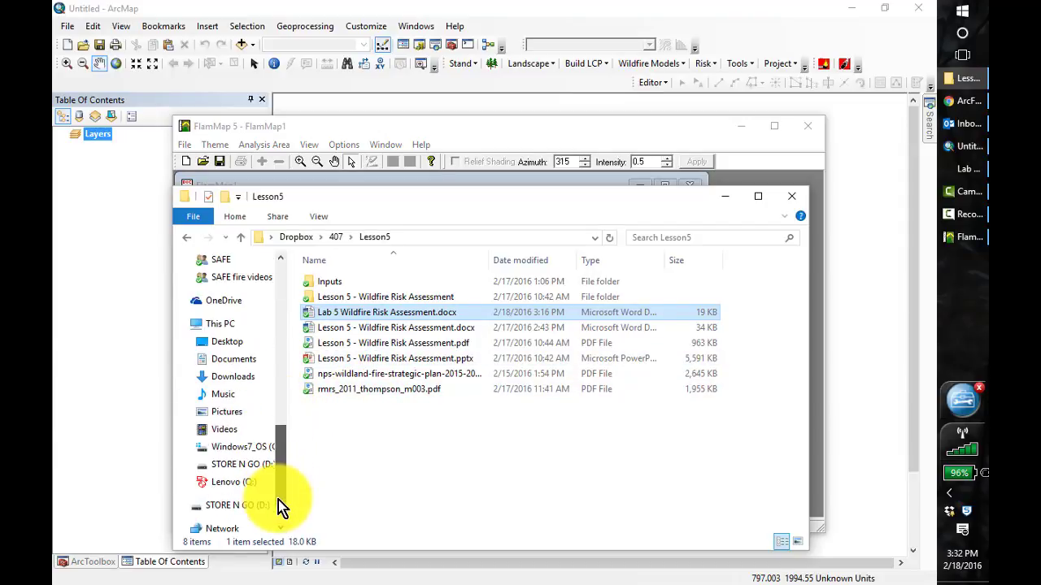
left_click(256, 449)
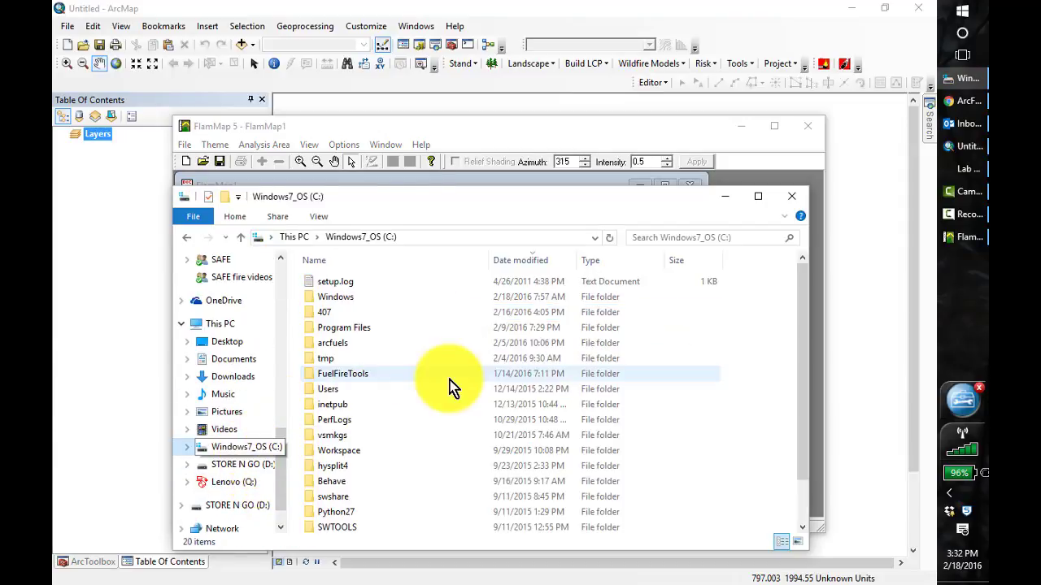
double_click(308, 311)
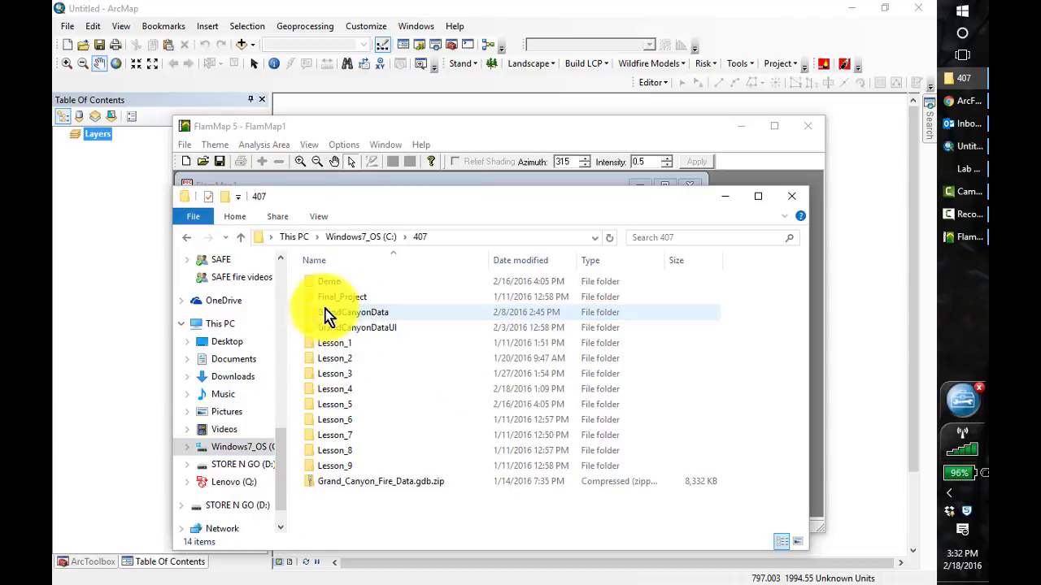
double_click(337, 406)
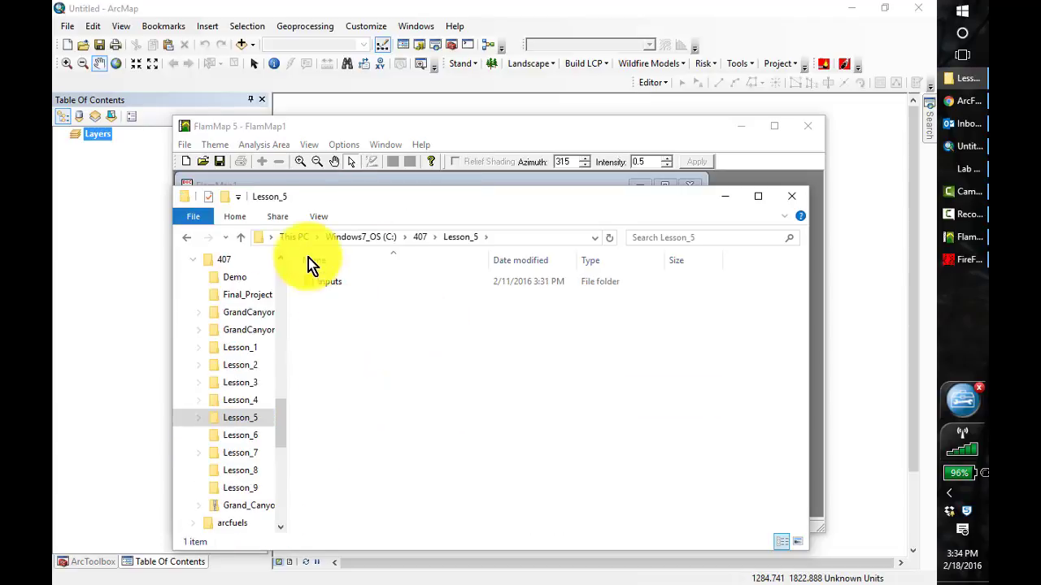
double_click(314, 282)
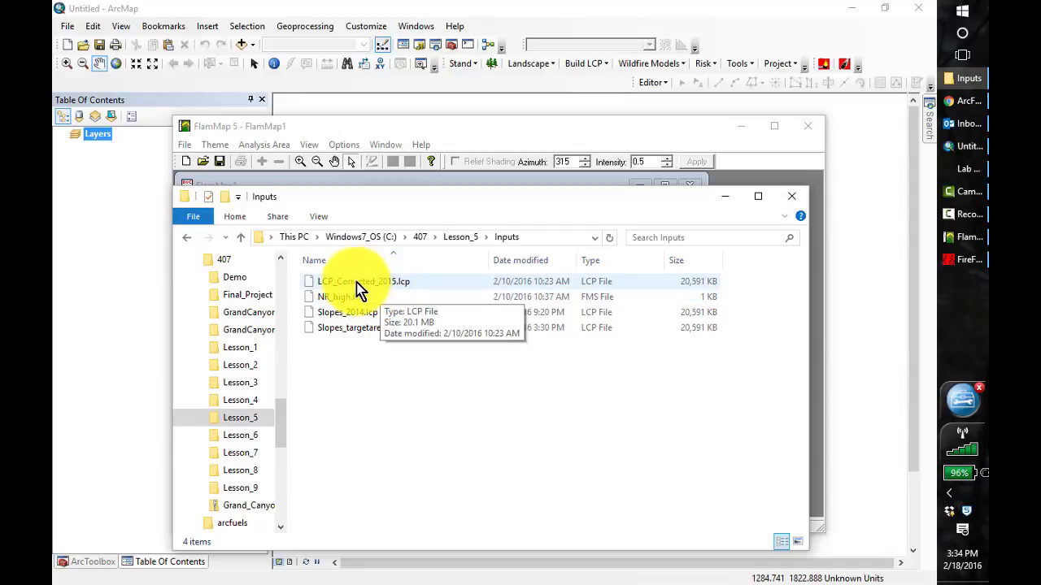
Rename the landscape file LCP_Corrected_2015.lcp as no_treatment_corrected.lcp.
left_click(360, 290)
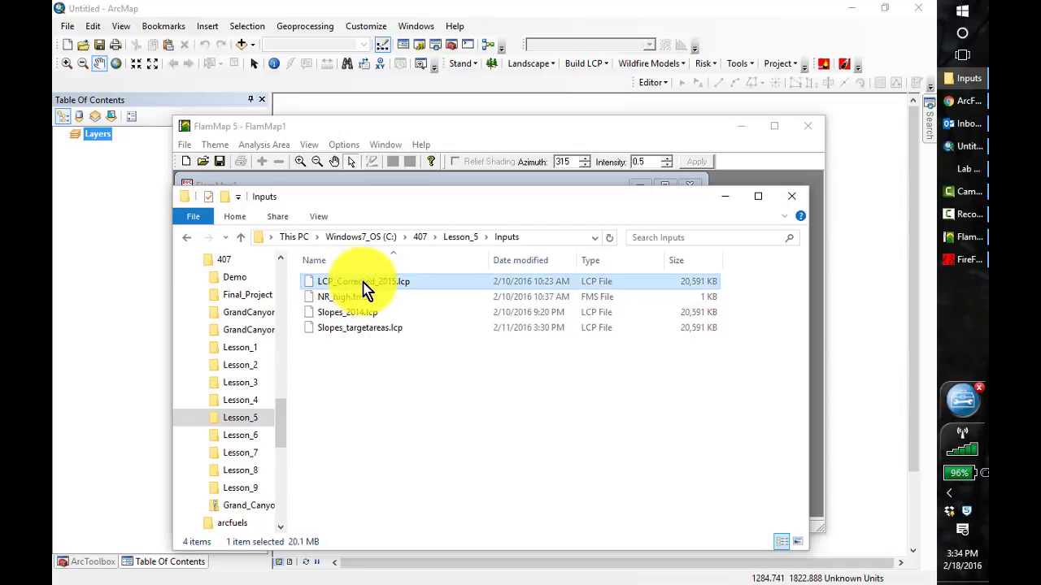
left_click(390, 281)
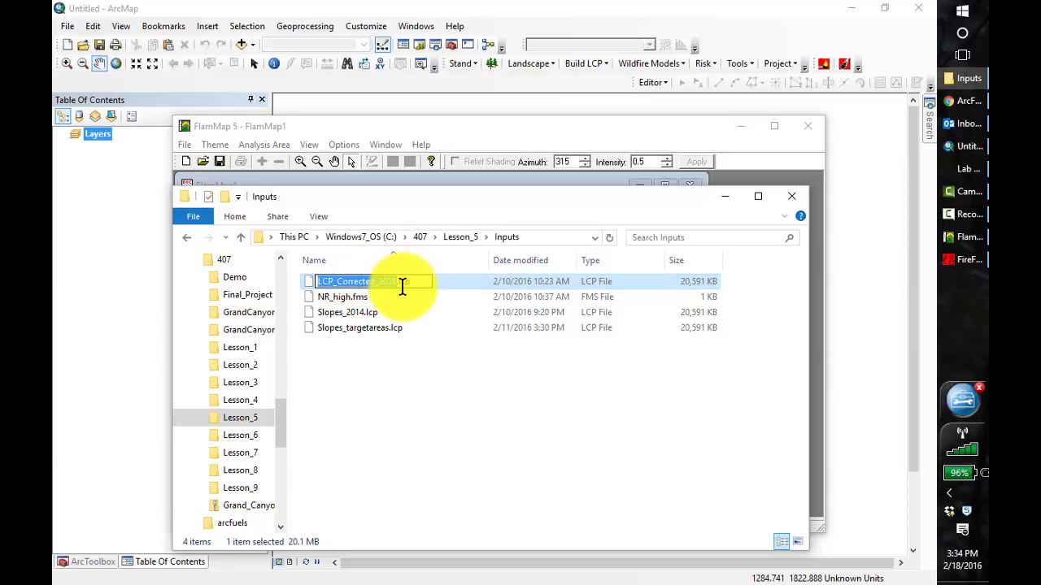
type("no")
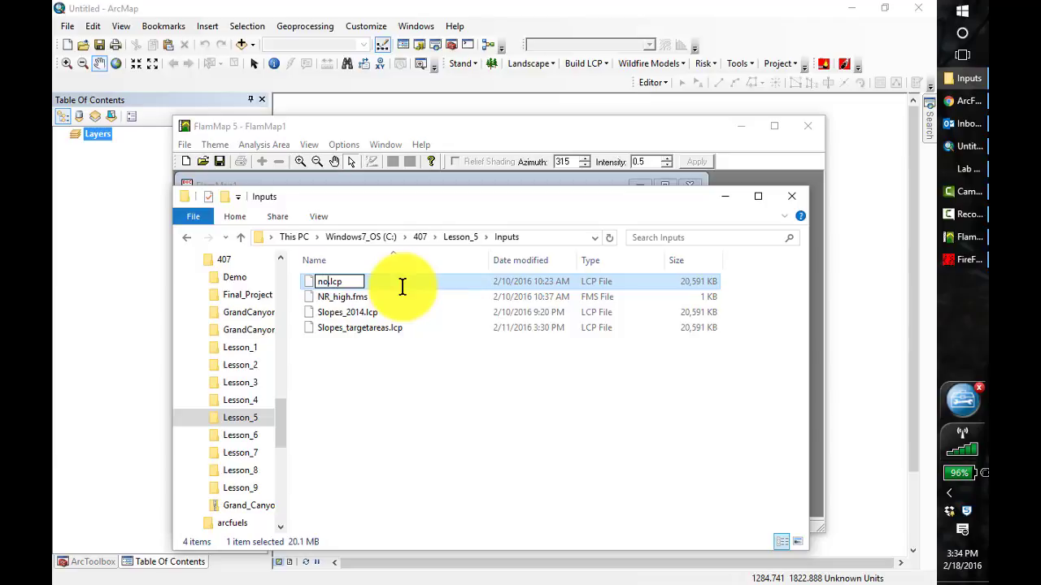
type("_treatment")
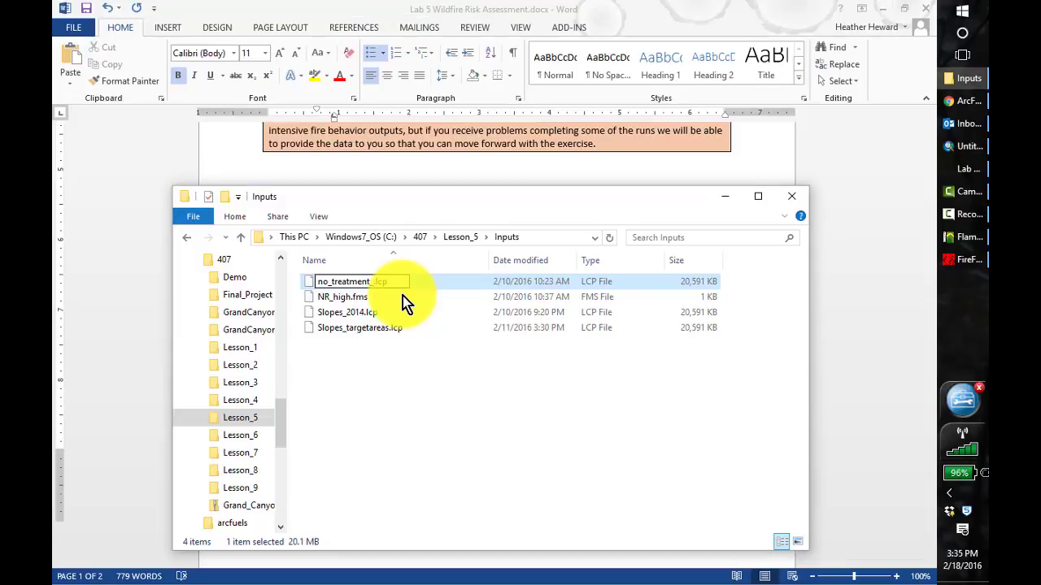
type("_corrected")
left_click(423, 329)
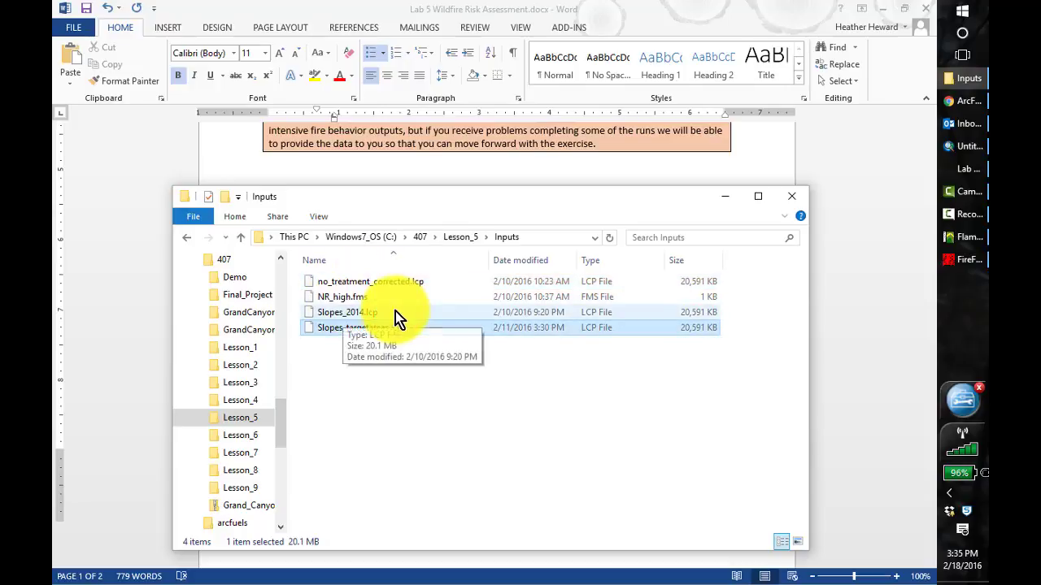
Rename the landscape file Slopes_2014.lcp as Slopes_completed_2014.lcp and minimize the folder window.
left_click(343, 314)
left_click(348, 315)
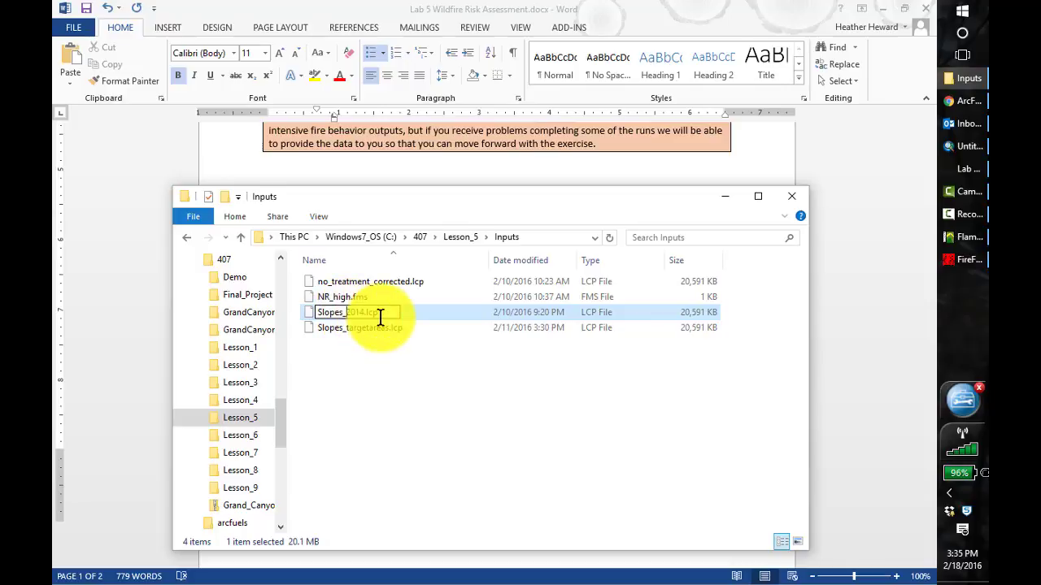
type("completed_")
key("Return")
left_click(416, 358)
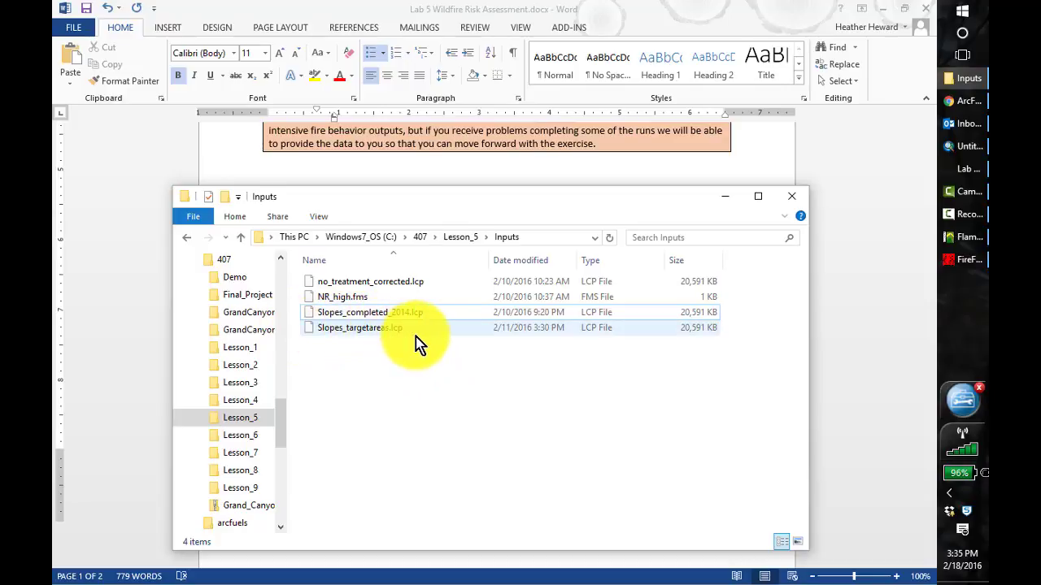
left_click(729, 198)
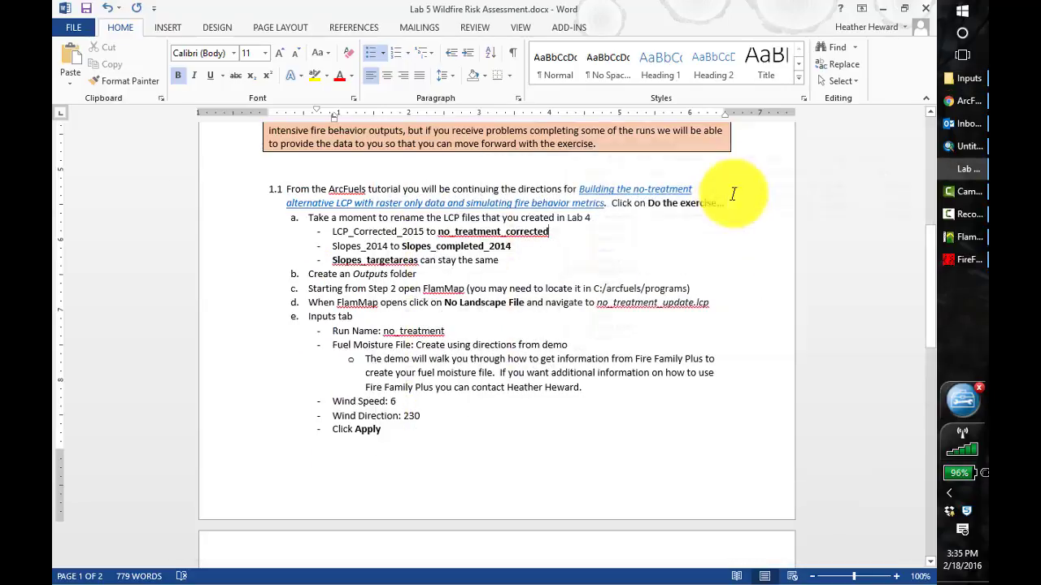
Switch to FlamMap, load no_treatment_corrected.lcp as the landscape file, and maximize the map and program windows.
left_click(966, 242)
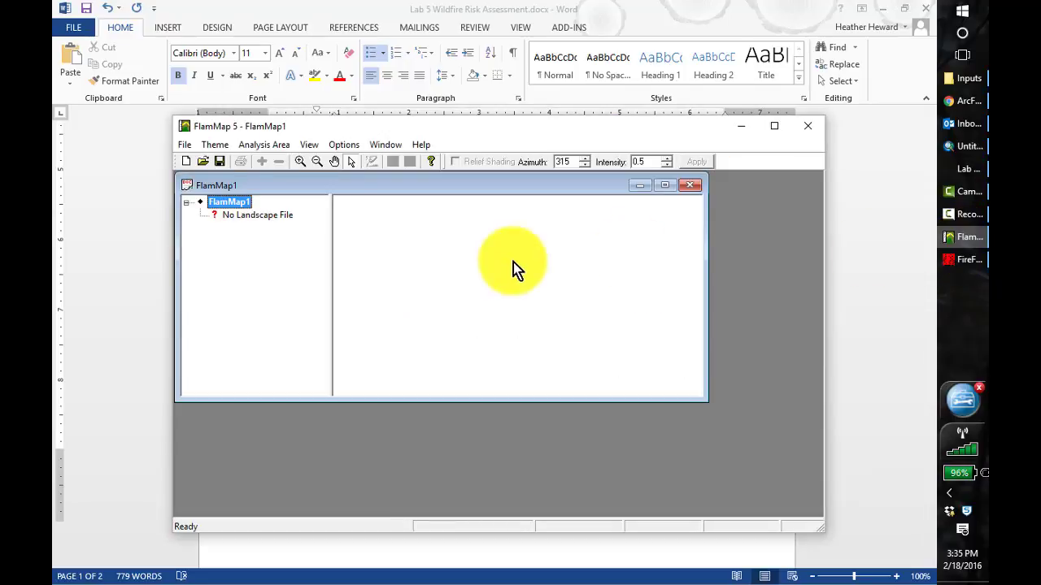
double_click(274, 223)
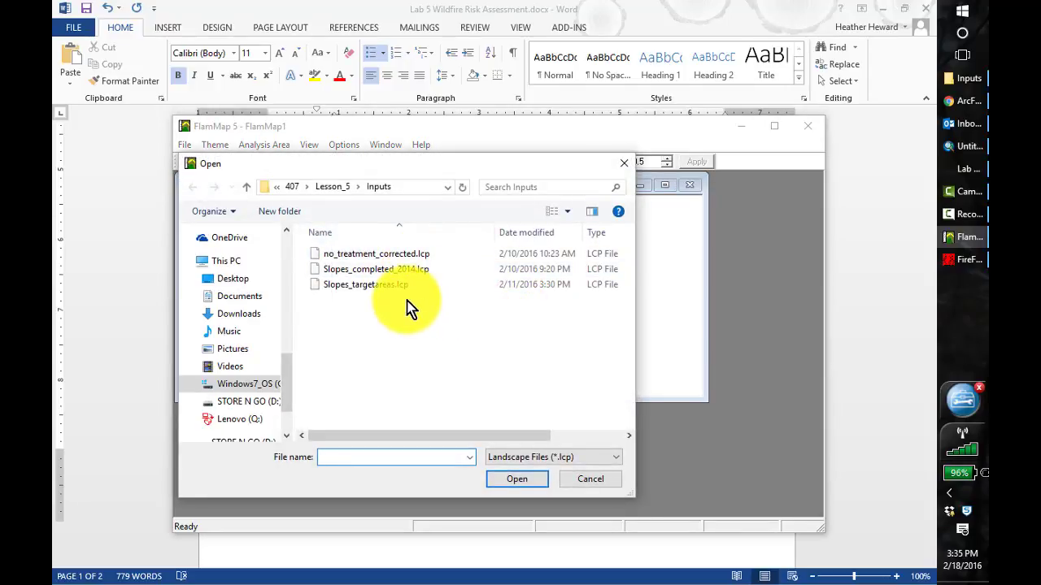
left_click(377, 262)
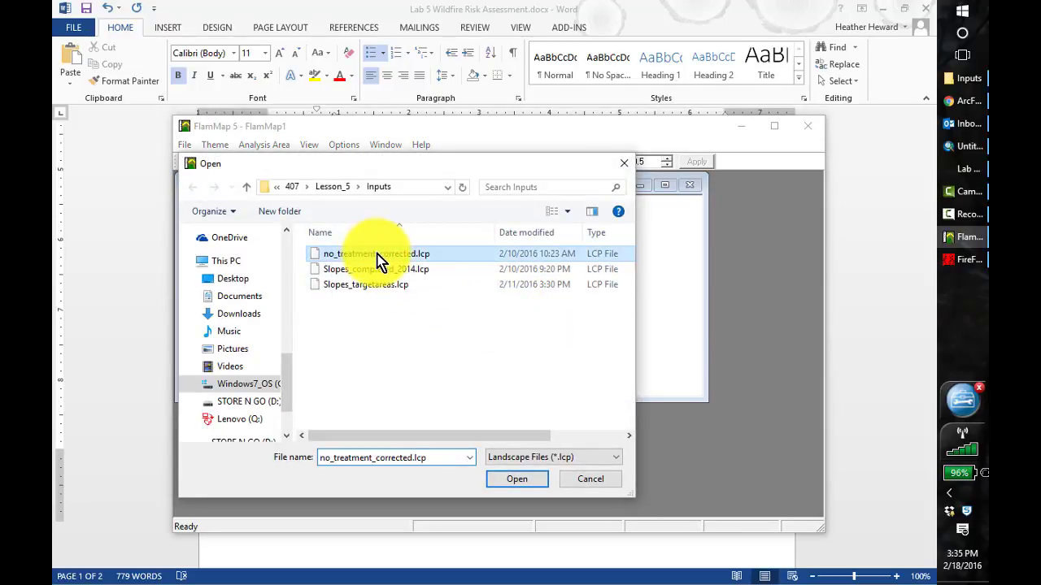
left_click(517, 480)
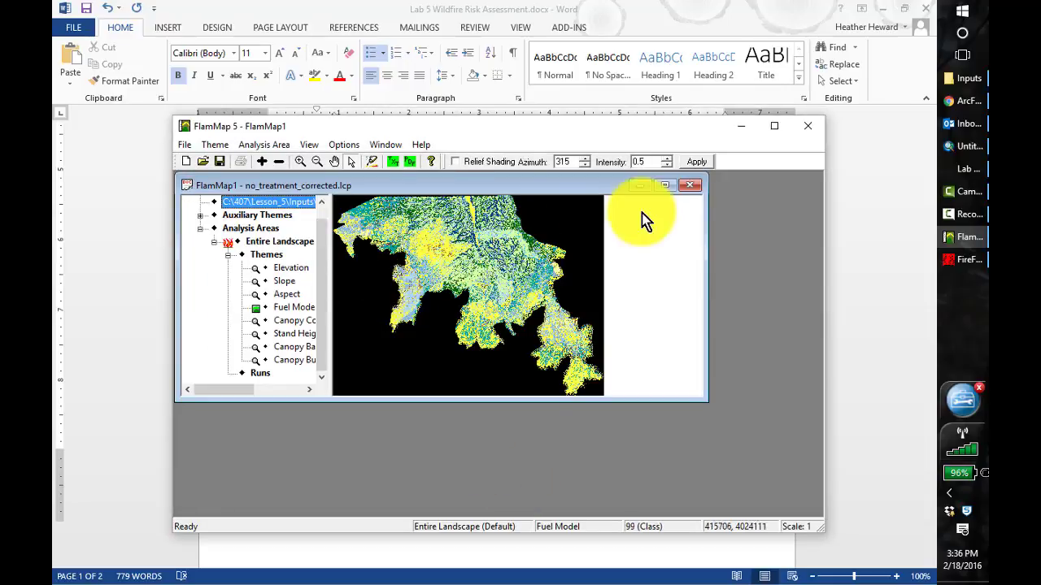
left_click(665, 185)
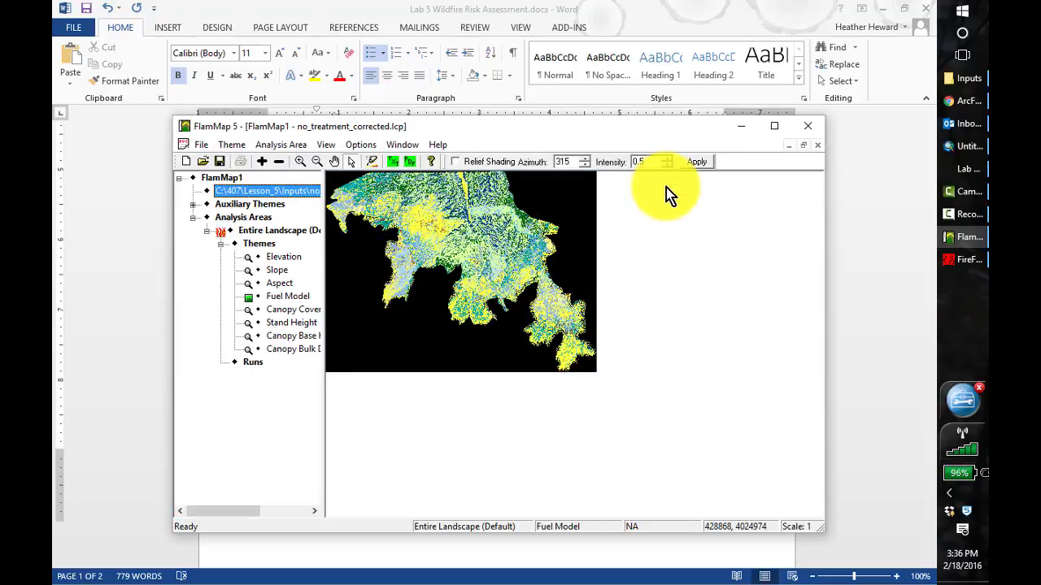
left_click(777, 128)
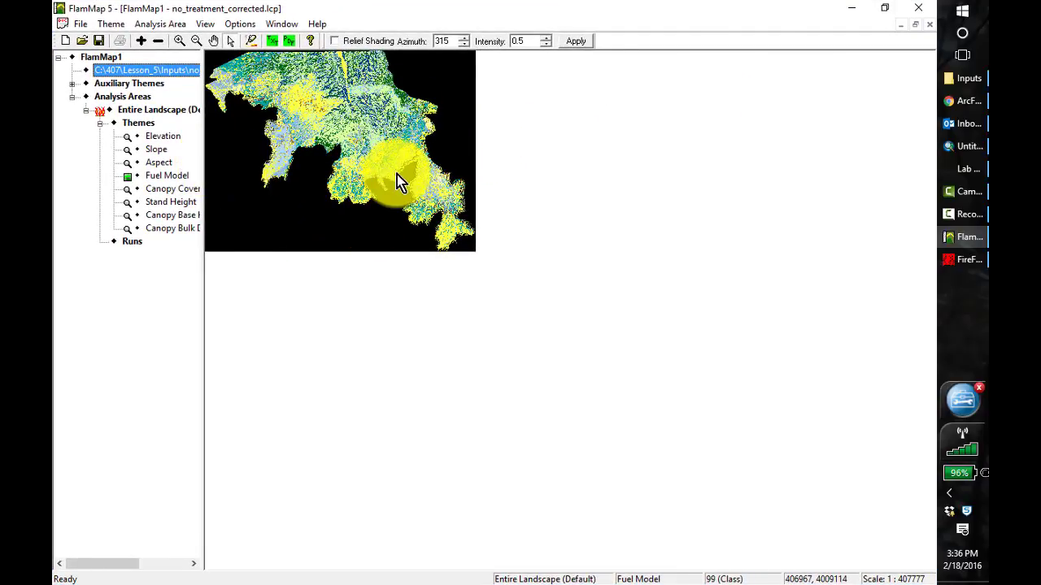
Examine the landscape's aspect, slope, elevation, canopy cover, stand height and canopy base height themes on the map.
left_click(152, 161)
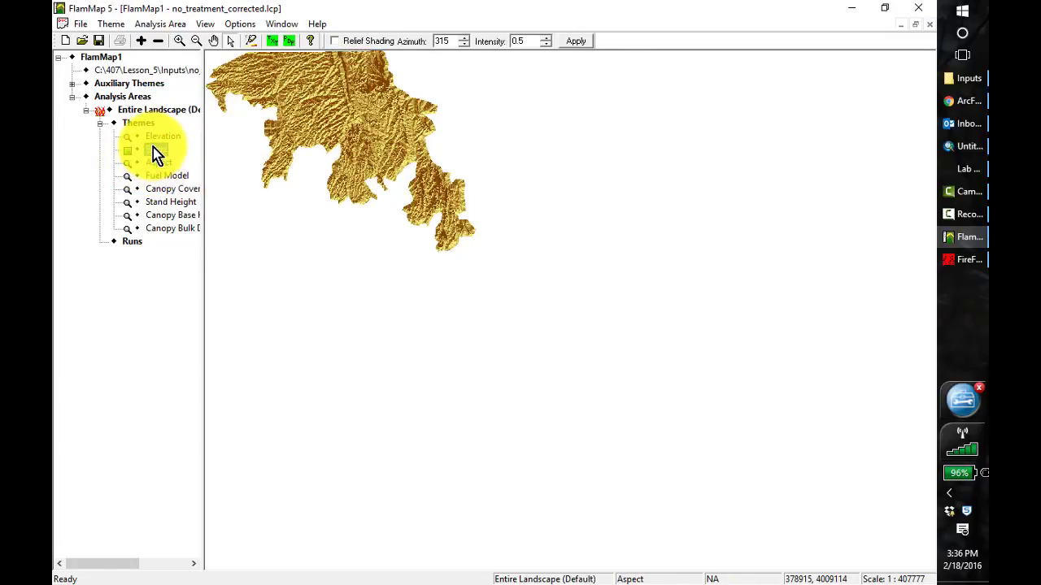
left_click(153, 149)
left_click(153, 135)
left_click(155, 189)
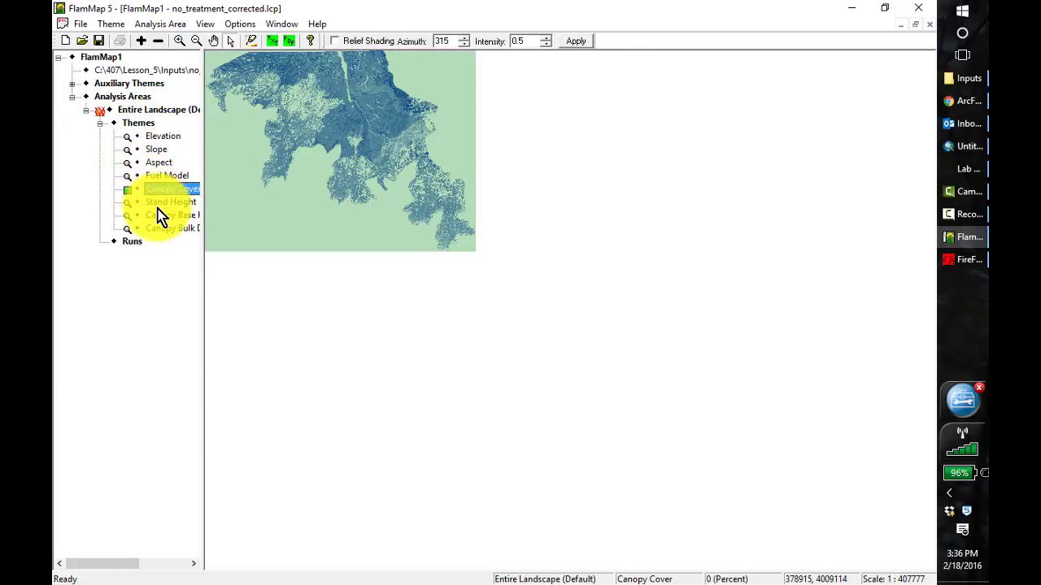
left_click(160, 202)
left_click(162, 215)
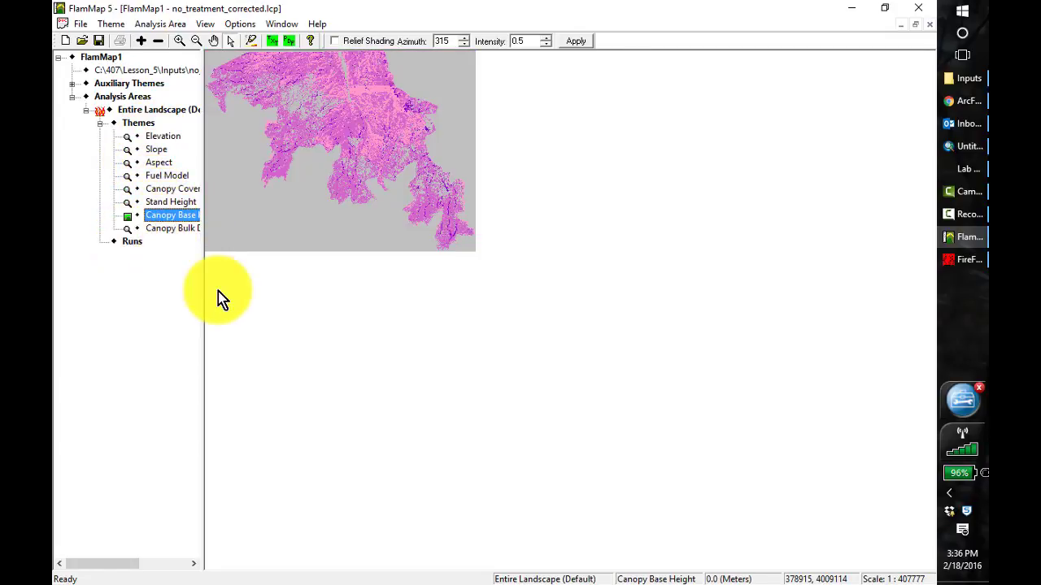
Create a new run for the entire landscape and name it no_treatment.
double_click(132, 241)
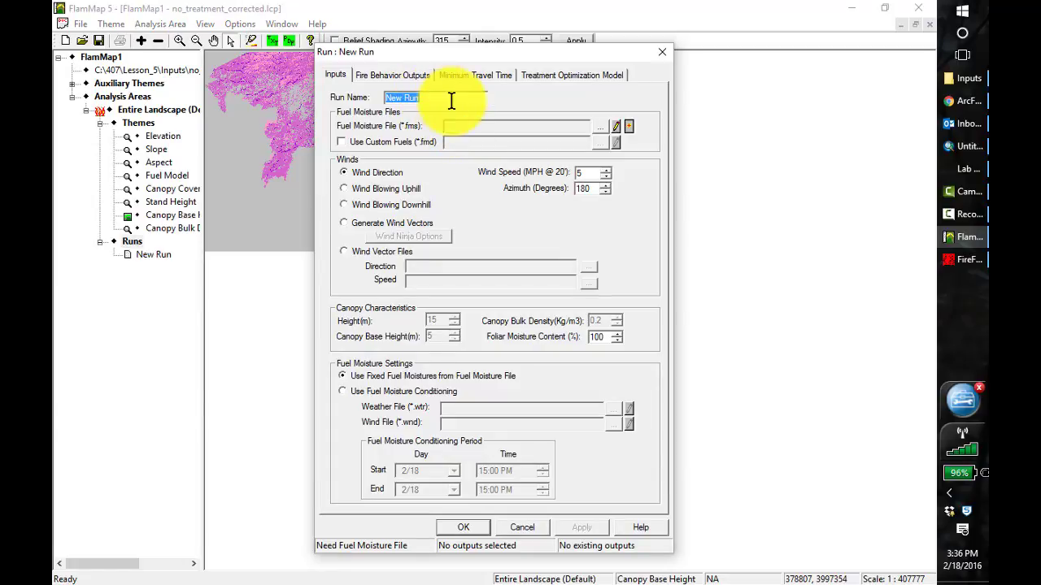
type("no_treatment")
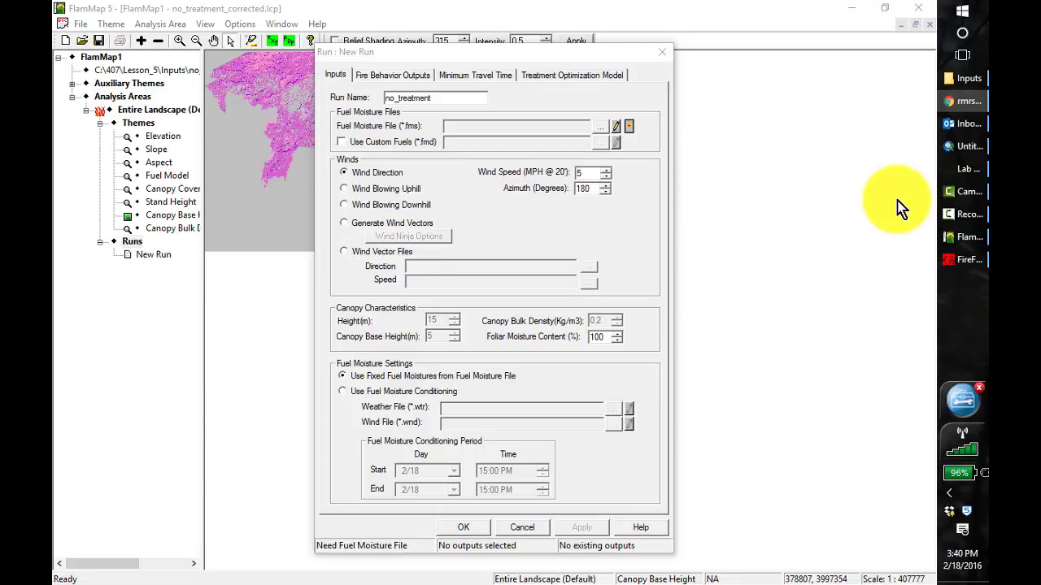
Switch to FireFamily Plus, import the 20211.fw13 weather file, and make 020211 - BRIGHT ANGEL the active station.
left_click(975, 264)
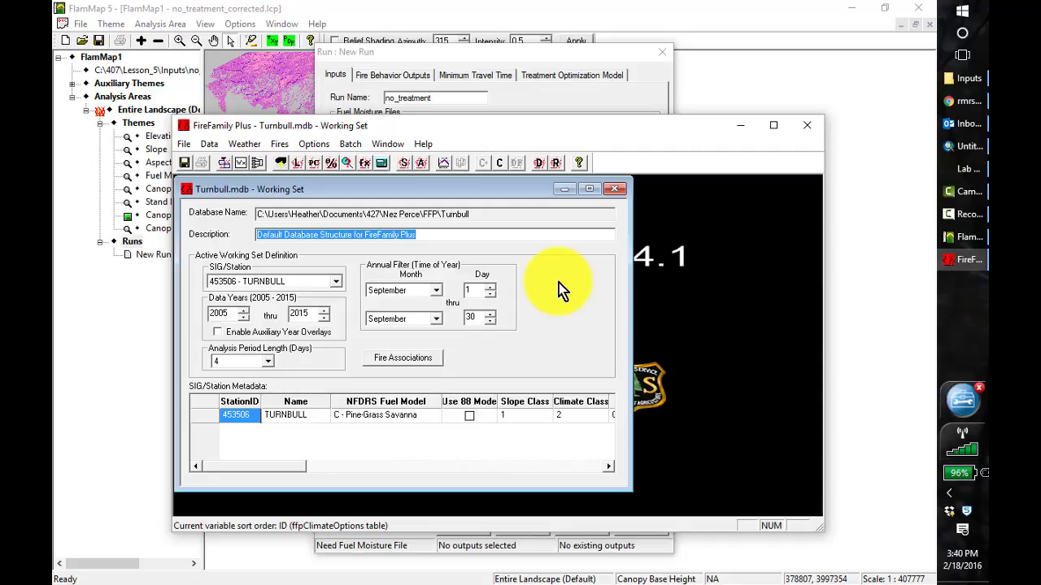
left_click(208, 145)
left_click(225, 162)
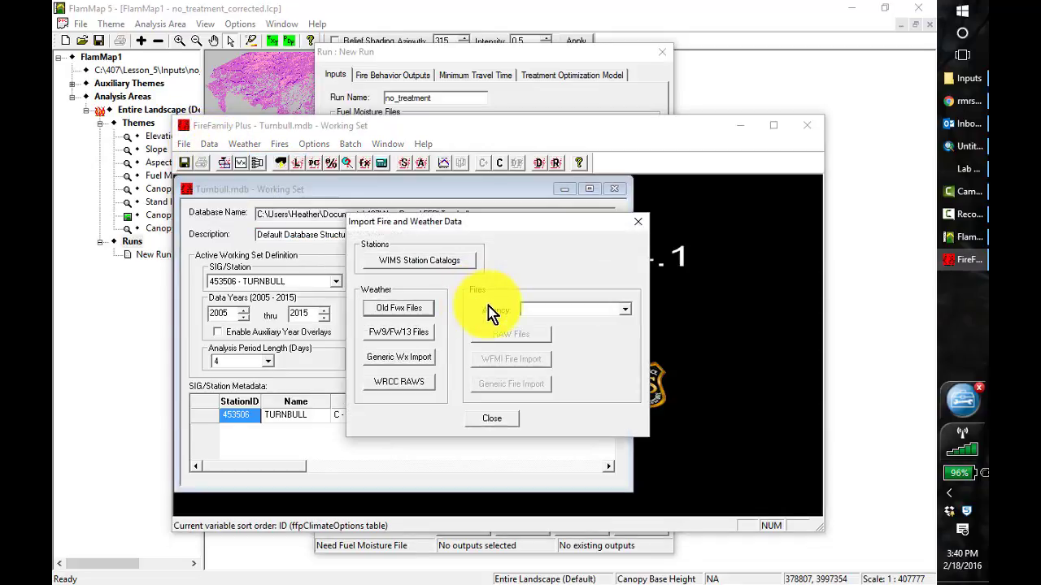
left_click(419, 333)
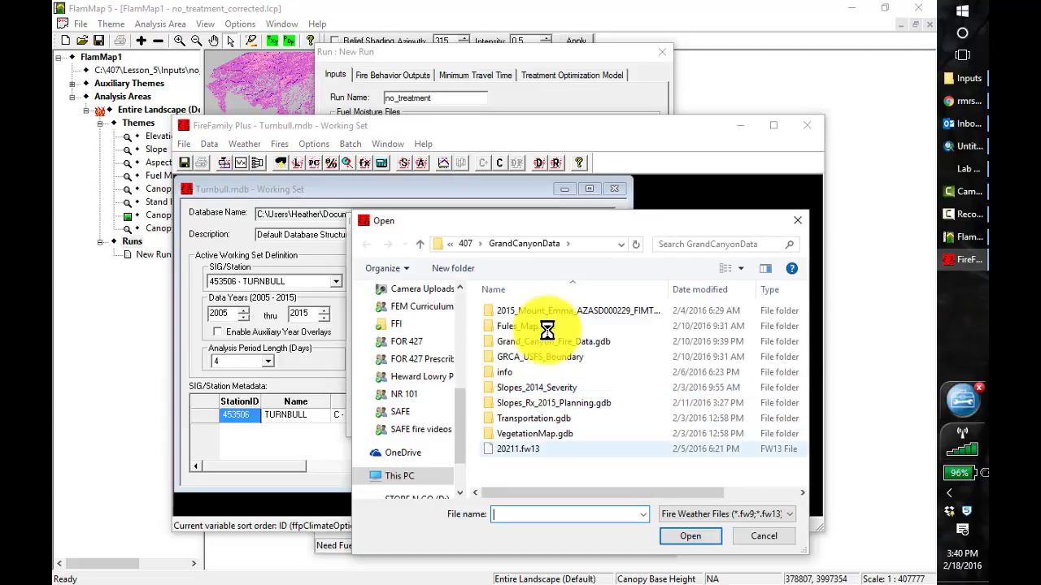
left_click(518, 449)
left_click(690, 536)
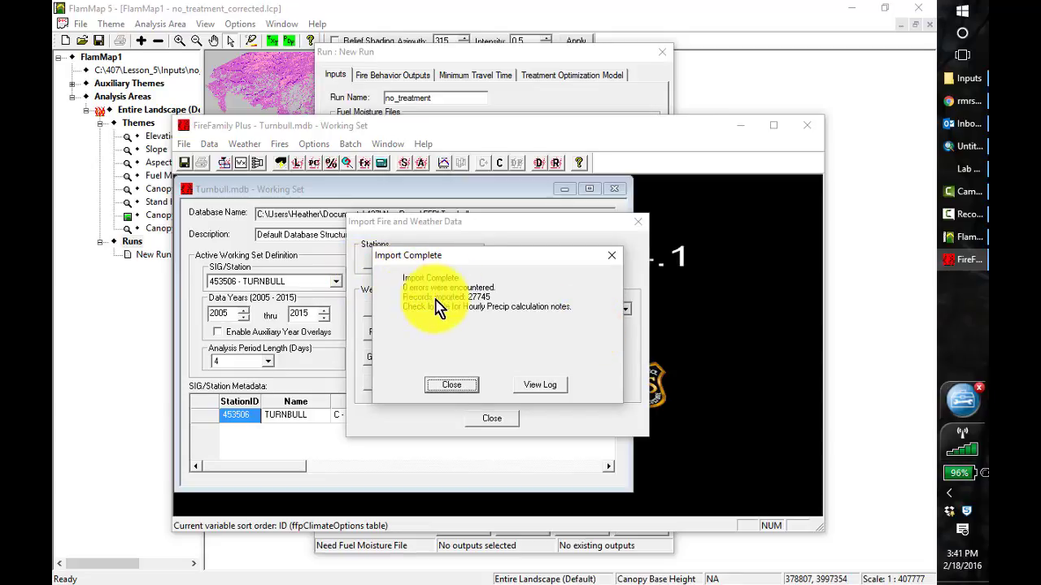
left_click(451, 384)
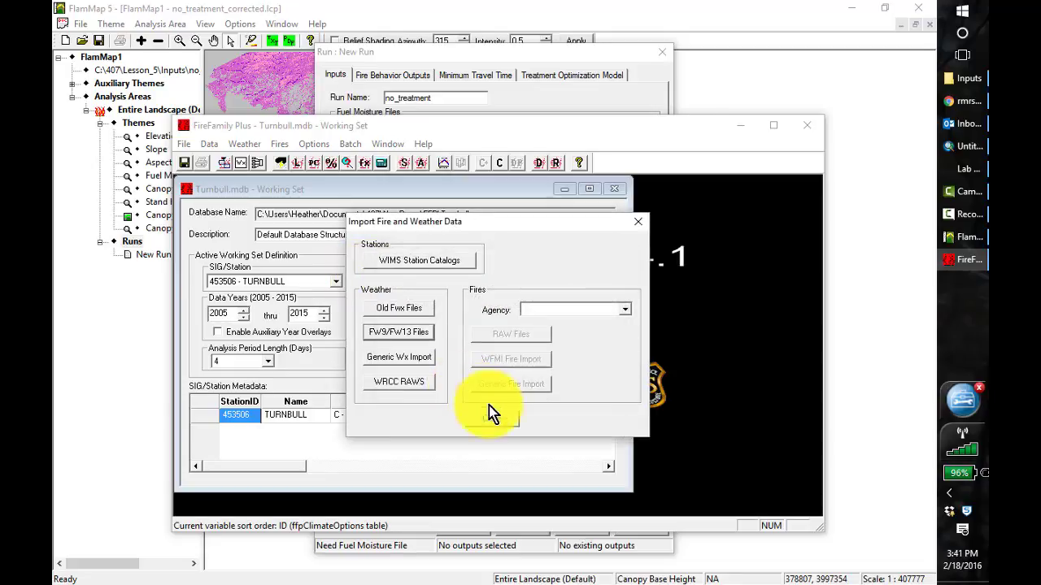
left_click(506, 419)
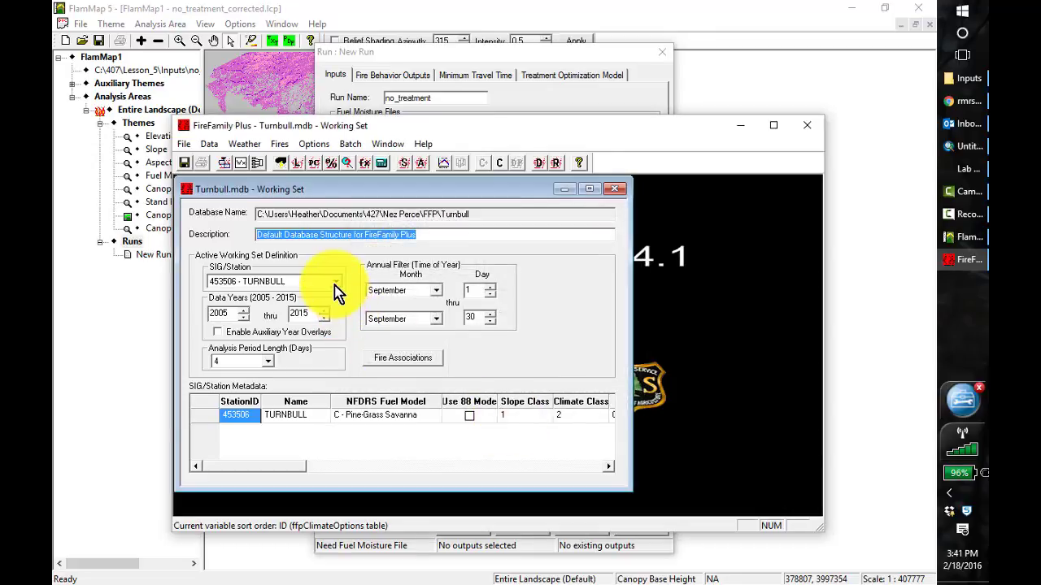
left_click(336, 285)
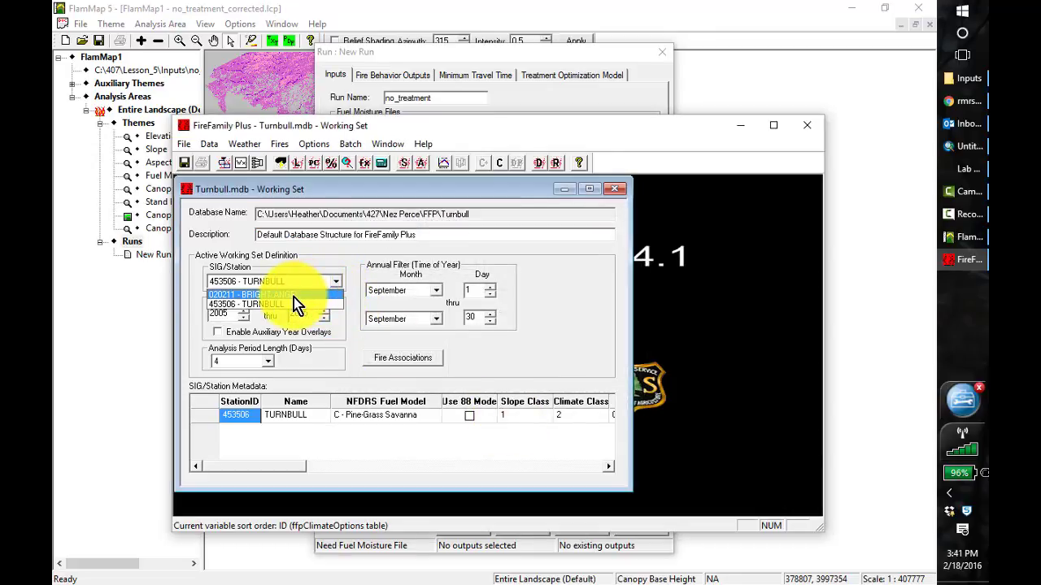
left_click(323, 305)
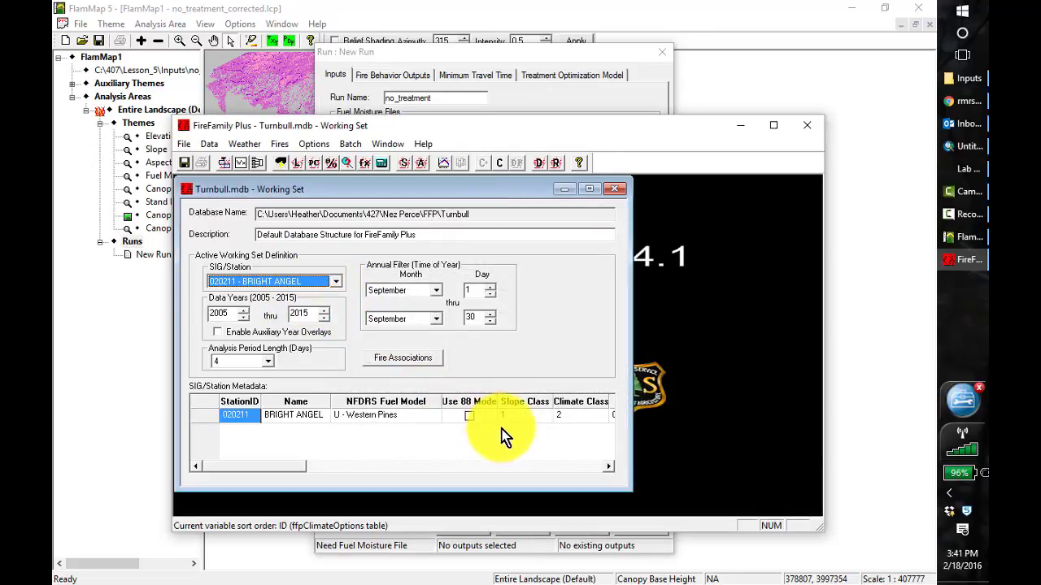
left_click(282, 163)
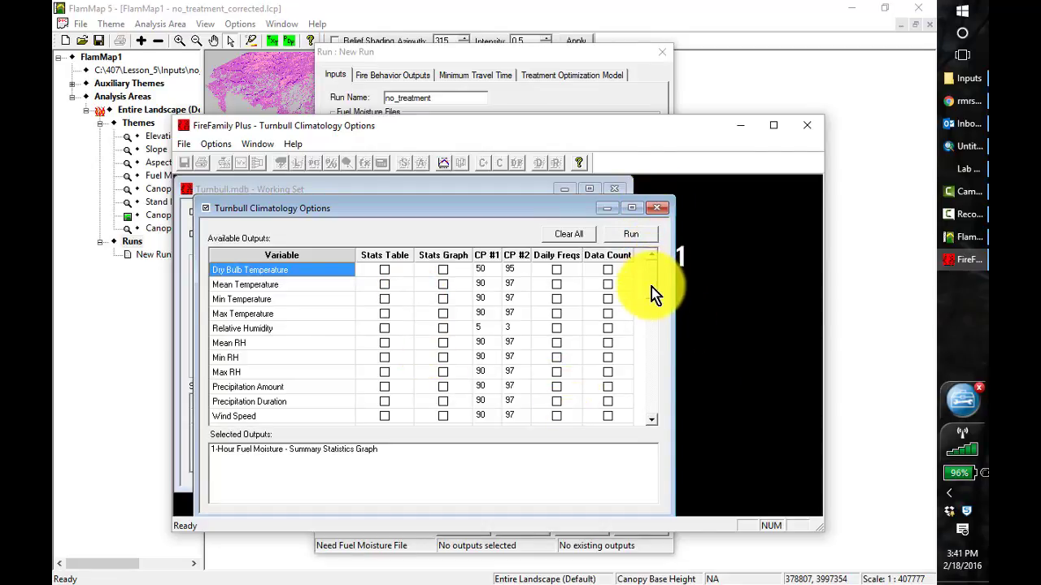
scroll(652, 304, "down", 2)
left_click(658, 211)
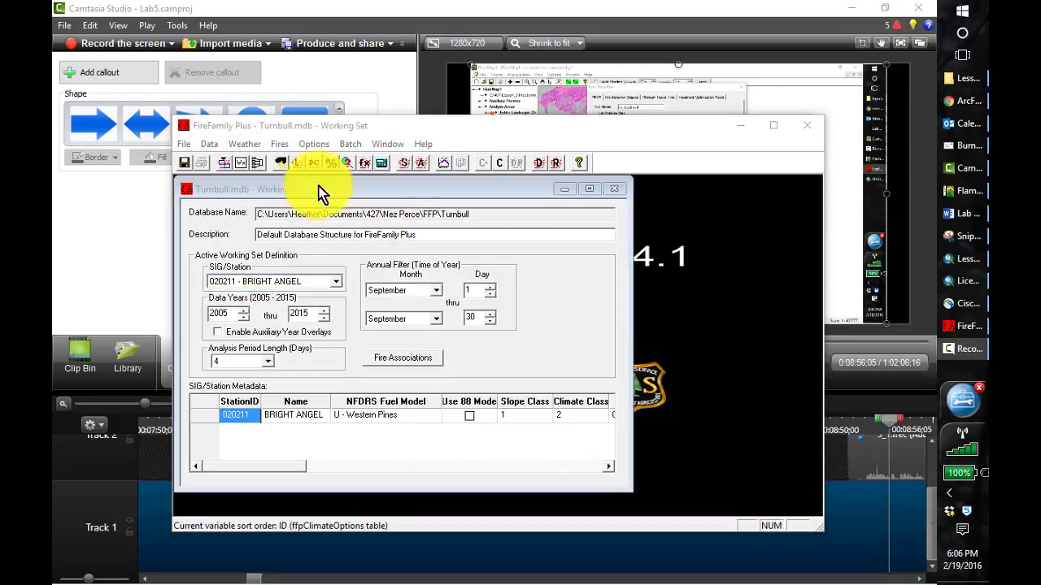
Start a Percentile Weather season report for the Bright Angel station with Burning Index as the analysis variable.
left_click(255, 152)
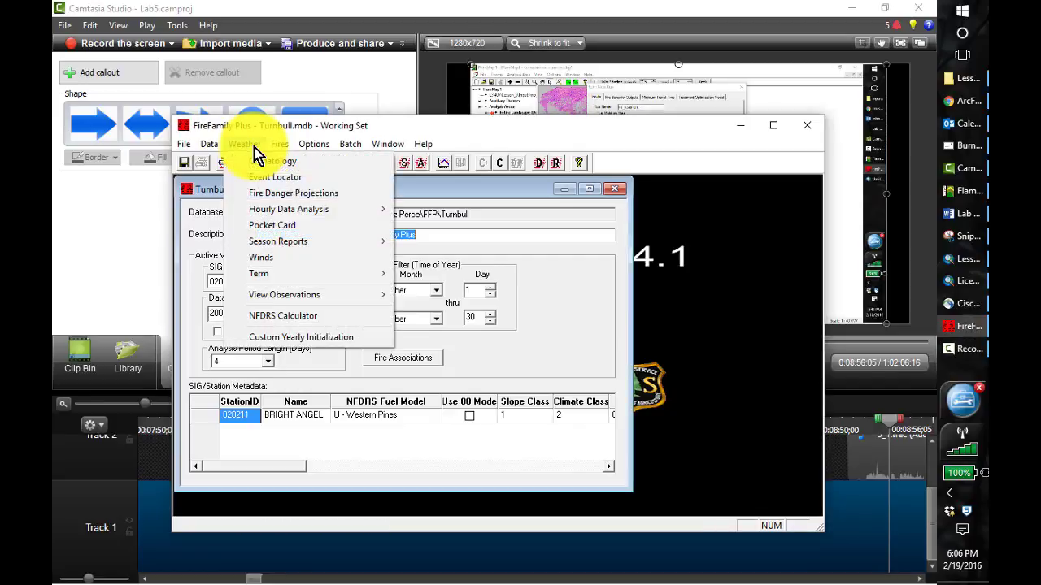
mouse_move(291, 242)
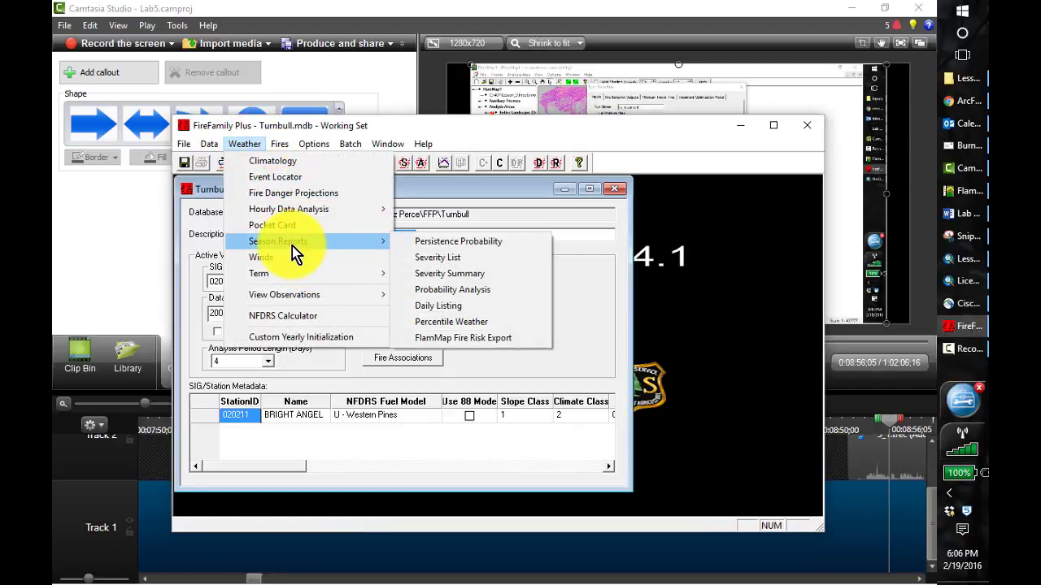
left_click(475, 324)
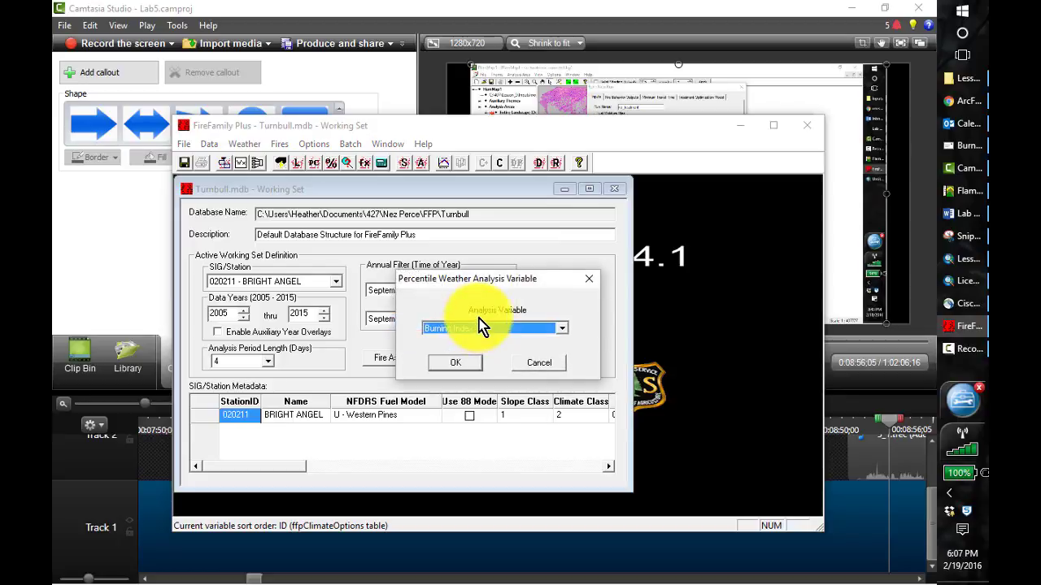
left_click(561, 330)
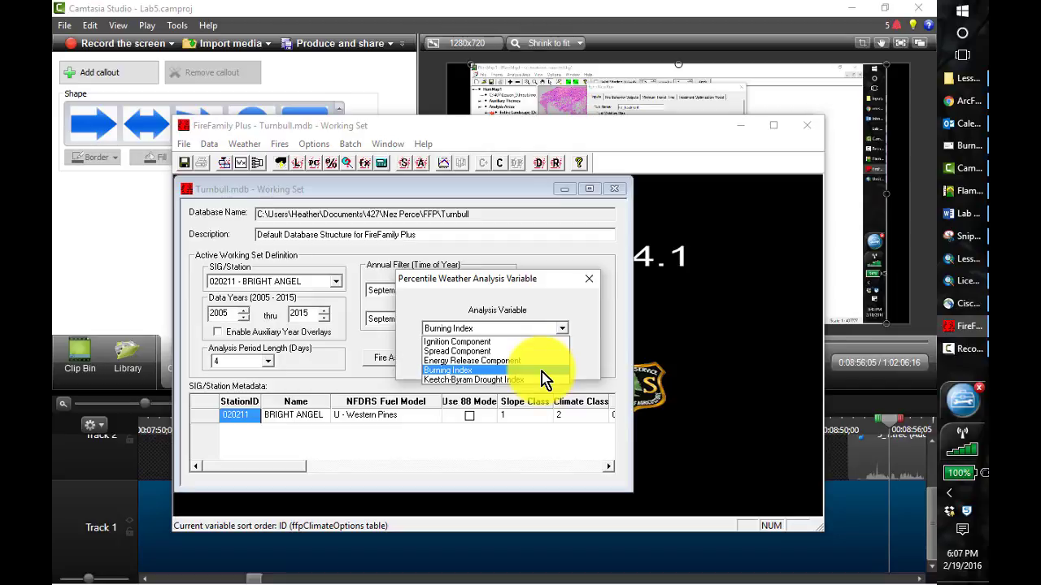
left_click(461, 370)
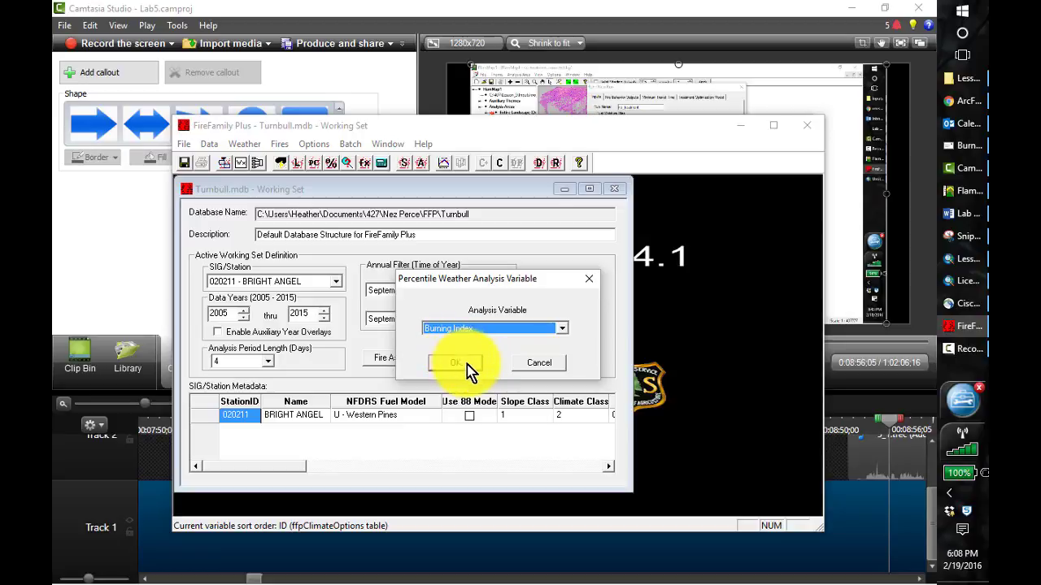
left_click(471, 367)
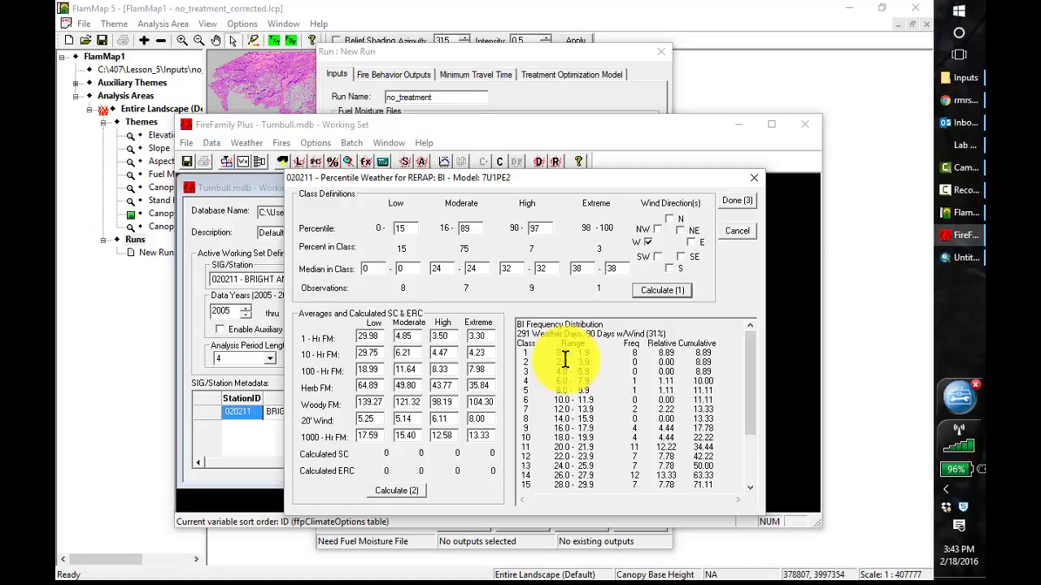
Calculate the SC and ERC values for the percentile classes, then generate the percentile weather report and review its fuel moistures.
key("Tab")
key("space")
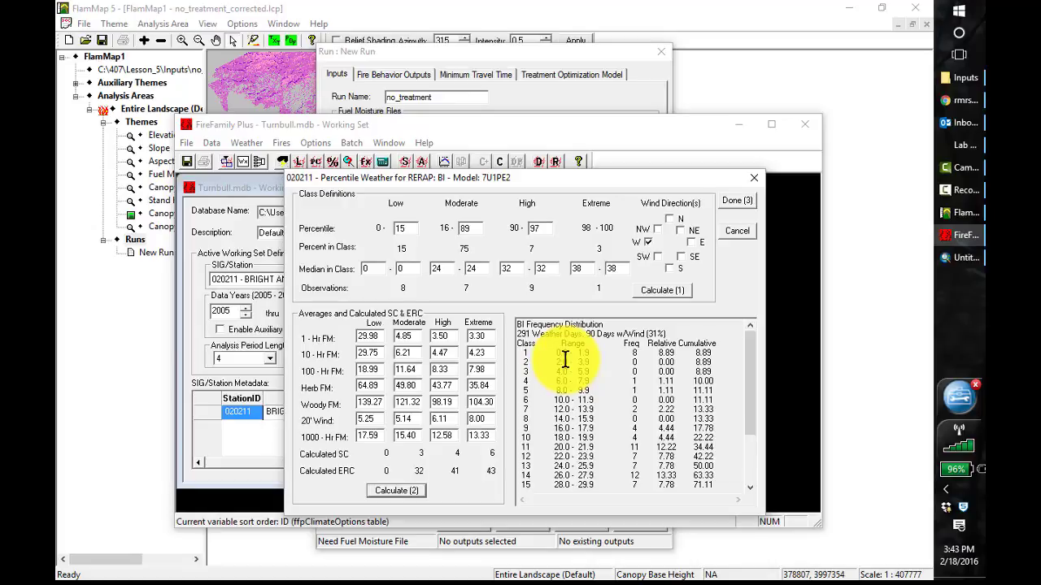
key("Tab")
key("space")
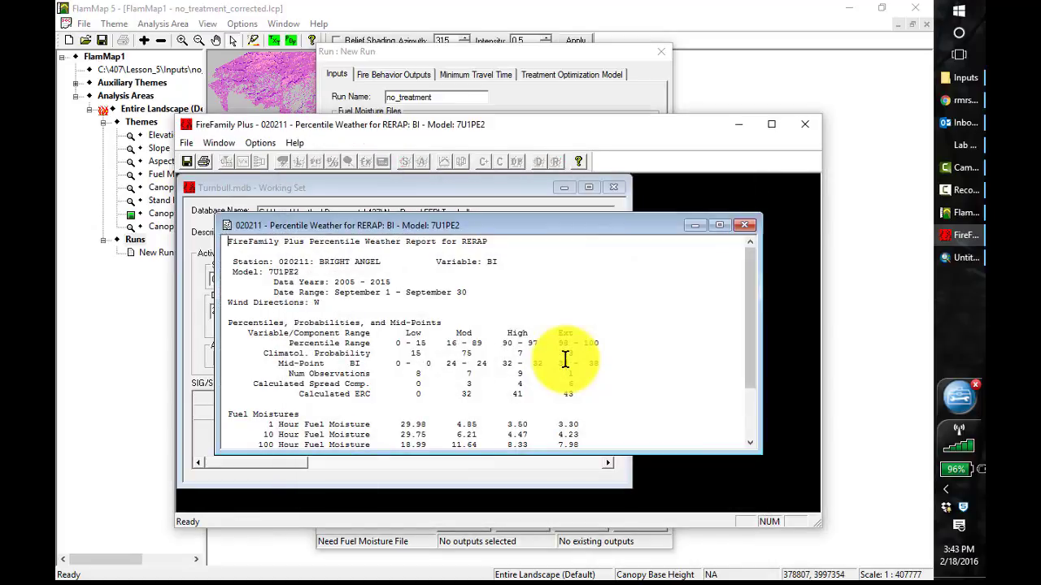
scroll(565, 358, "down", 2)
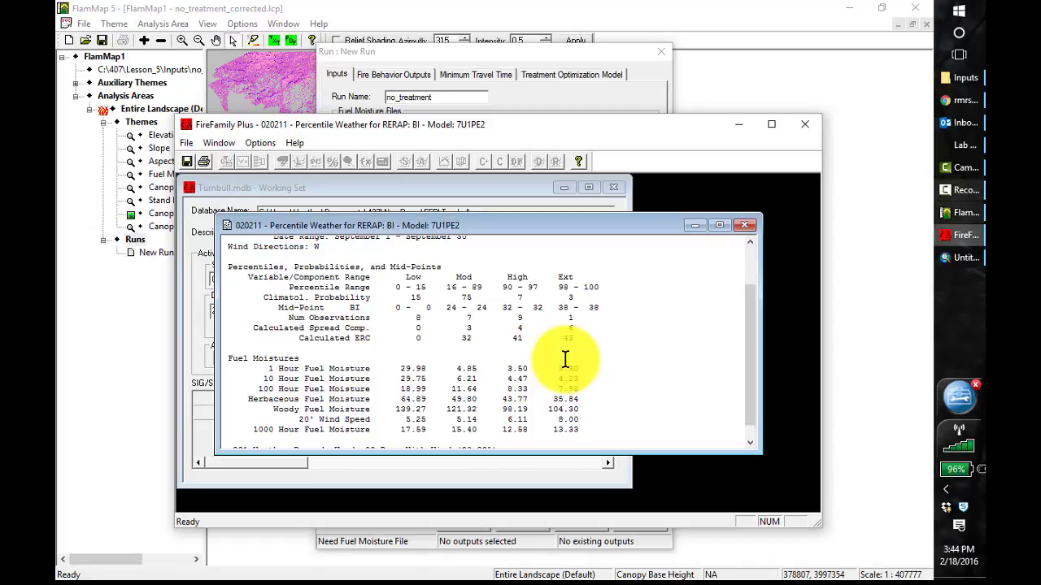
Switch to the rmrs_gtr153.pdf report in the browser and examine its dead and live fuel moisture scenario tables.
left_click(961, 100)
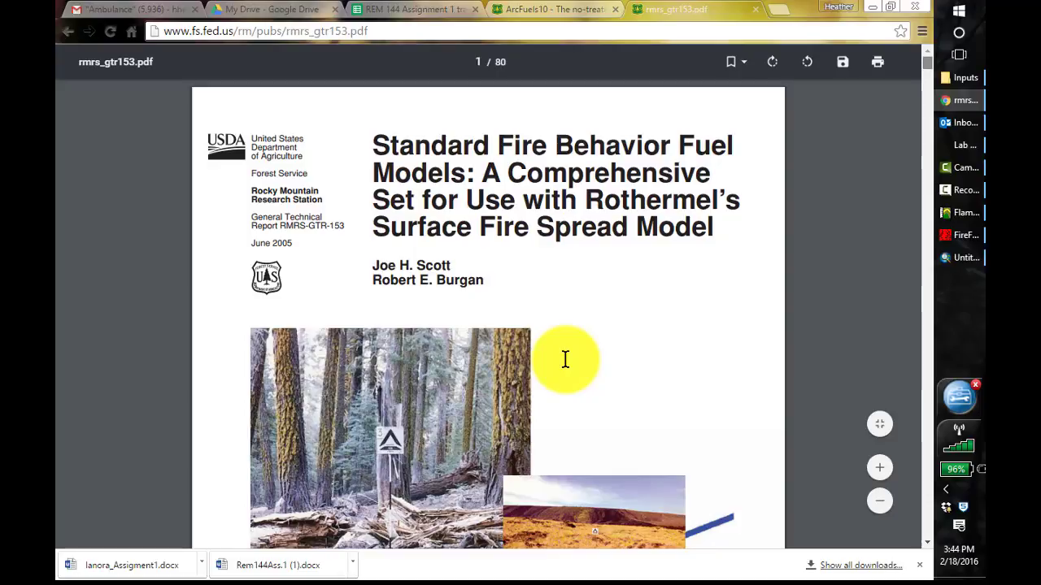
scroll(565, 358, "down", 15)
scroll(565, 358, "down", 20)
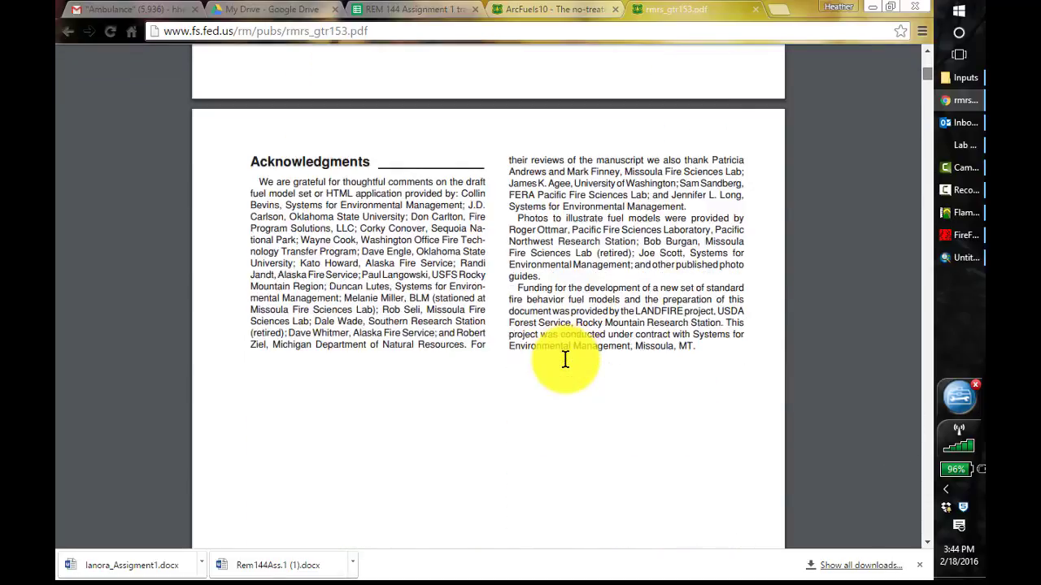
scroll(565, 359, "down", 15)
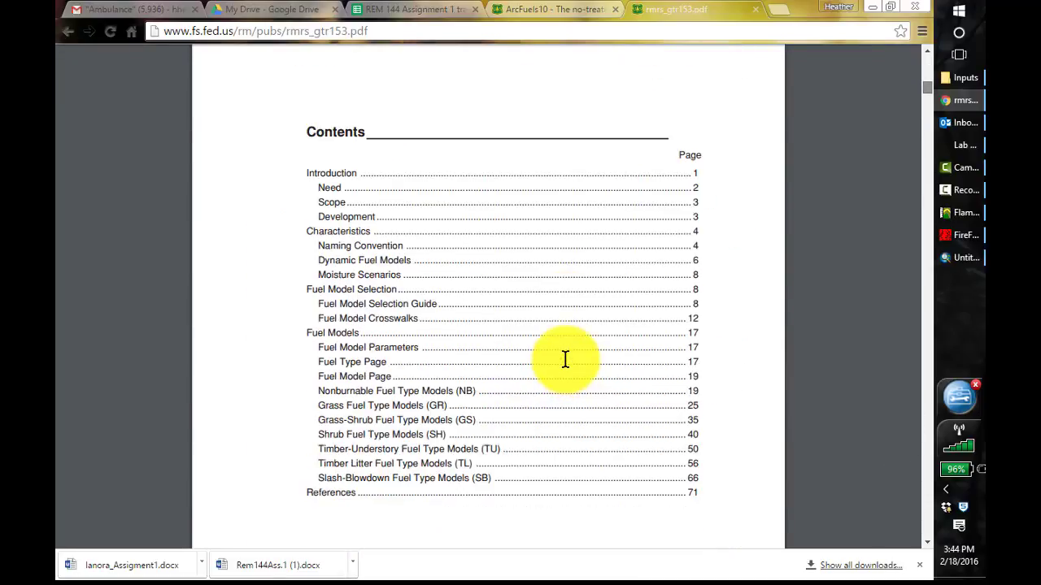
scroll(565, 358, "down", 20)
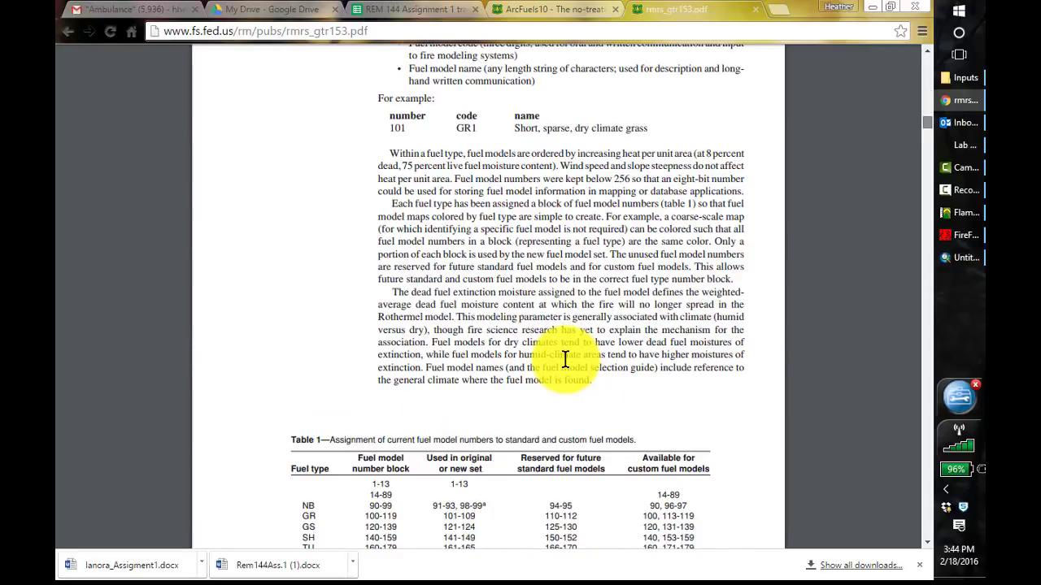
scroll(565, 358, "down", 6)
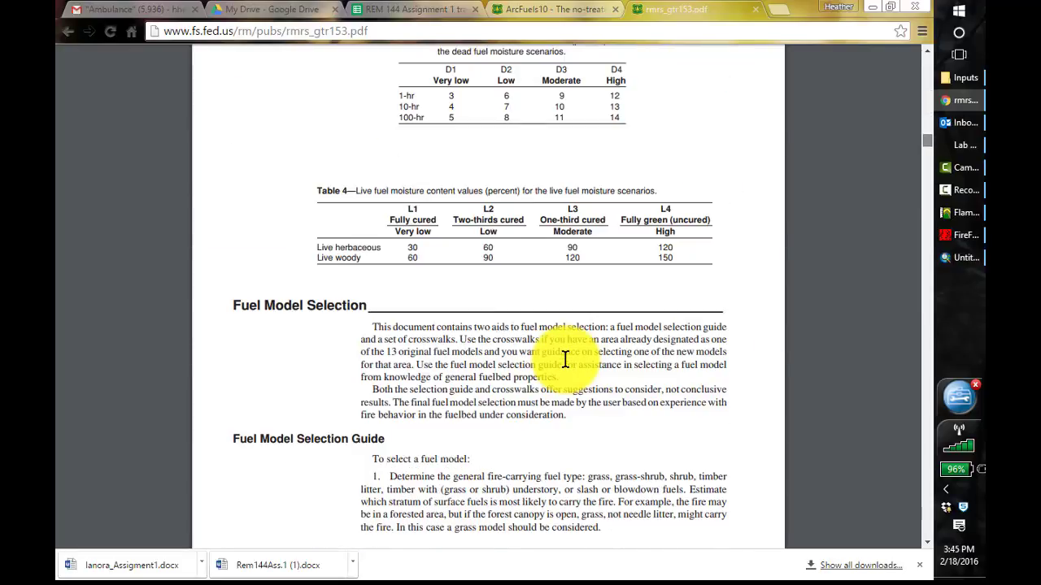
scroll(565, 359, "up", 3)
scroll(565, 359, "up", 3)
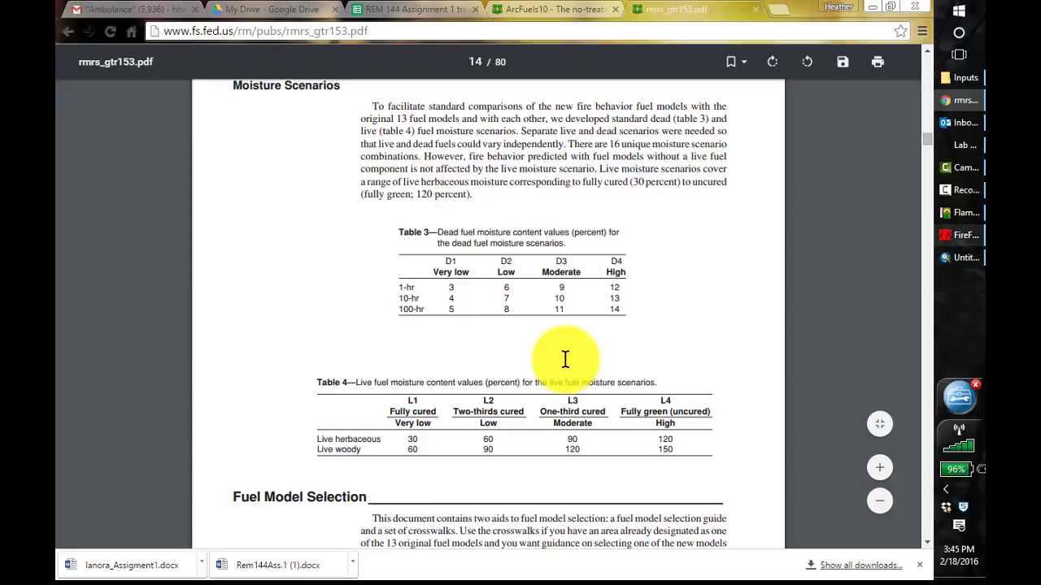
Return to FlamMap by way of the percentile weather report and start a new fuel moisture file for the no_treatment run.
left_click(965, 235)
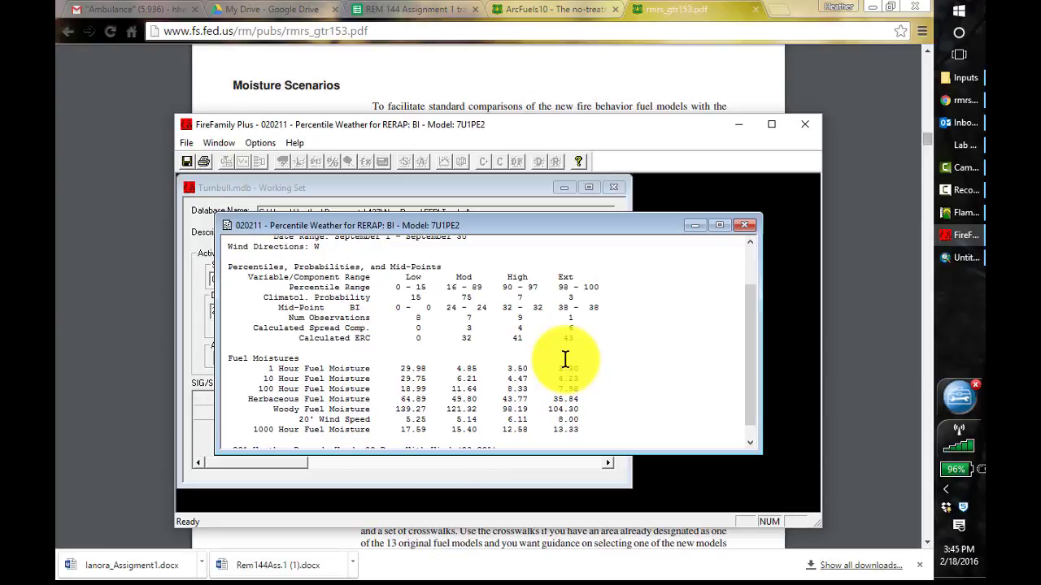
mouse_move(961, 257)
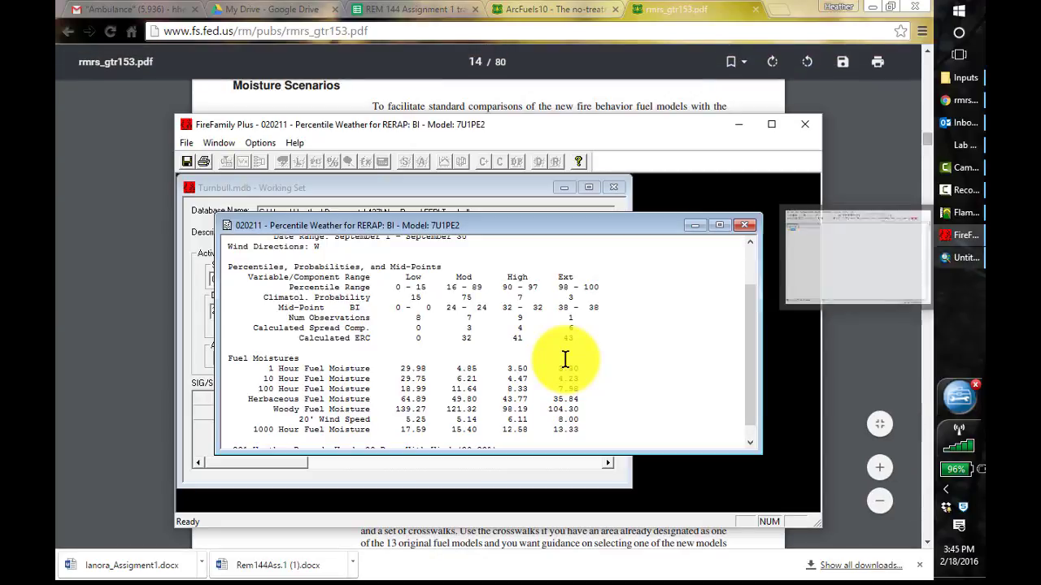
left_click(965, 212)
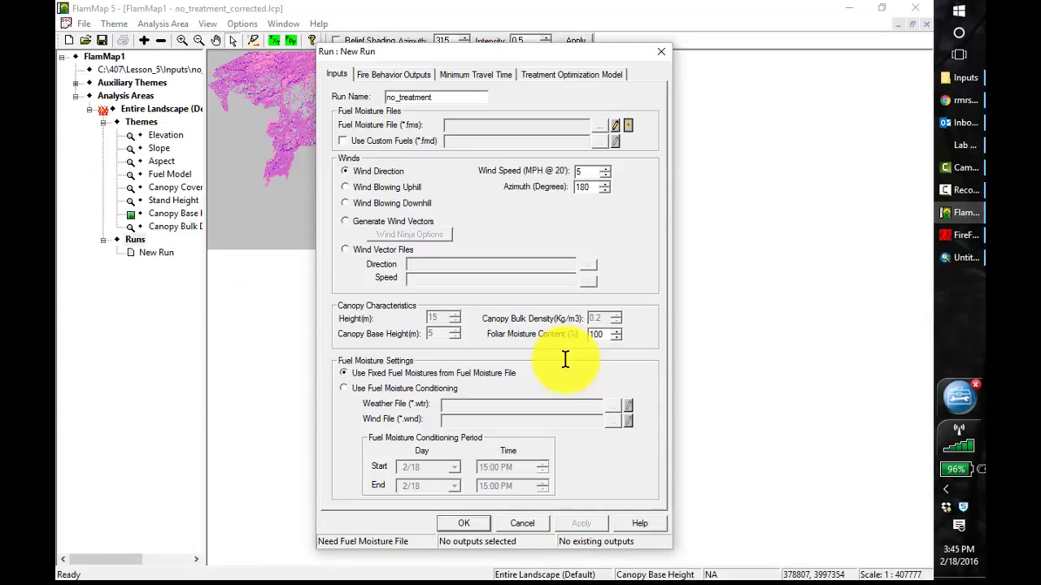
left_click(628, 125)
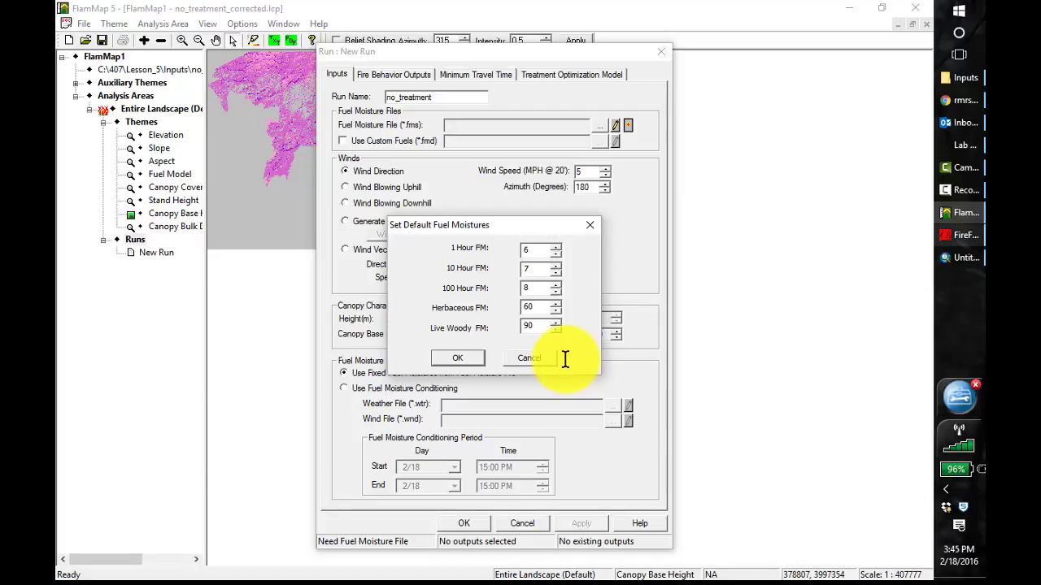
Consult the FireFamily Plus percentile weather report, then set FlamMap's default 1 hour fuel moisture to 4 and 10 hour to 5.
mouse_move(965, 235)
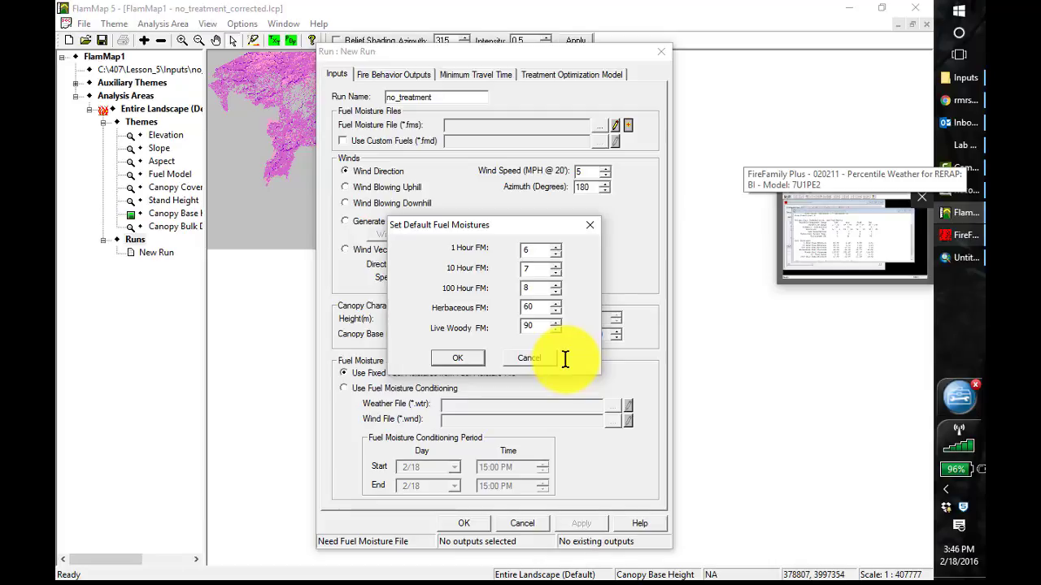
left_click(965, 235)
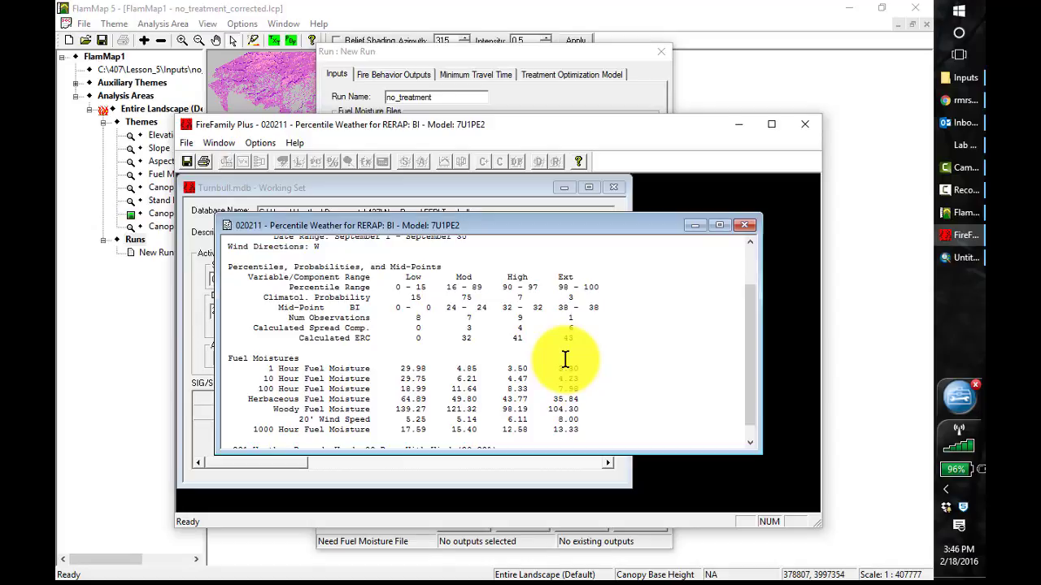
mouse_move(504, 225)
left_mouse_down()
mouse_move(680, 217)
mouse_move(539, 230)
left_mouse_up()
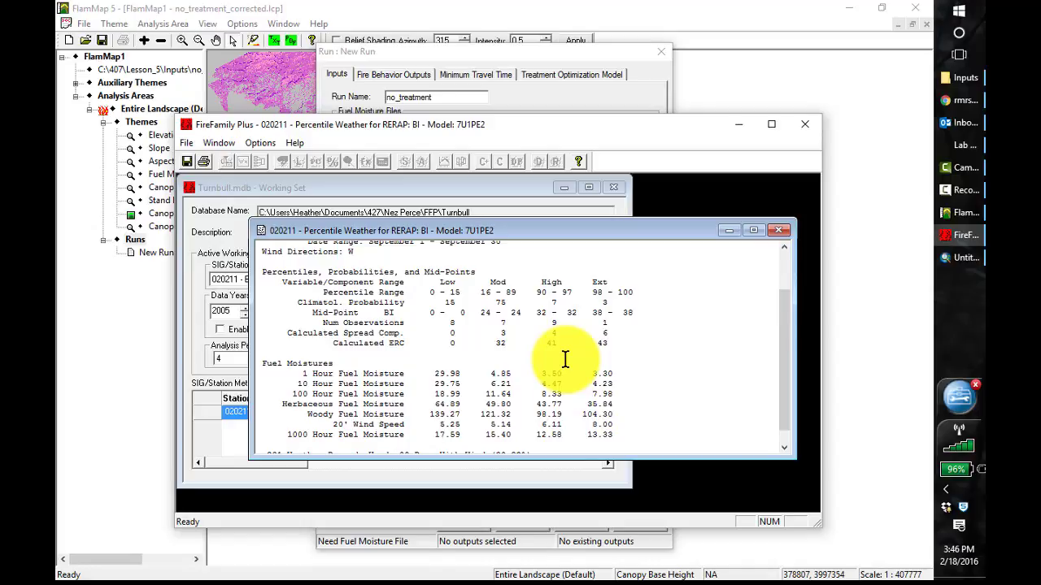
key("alt+Tab")
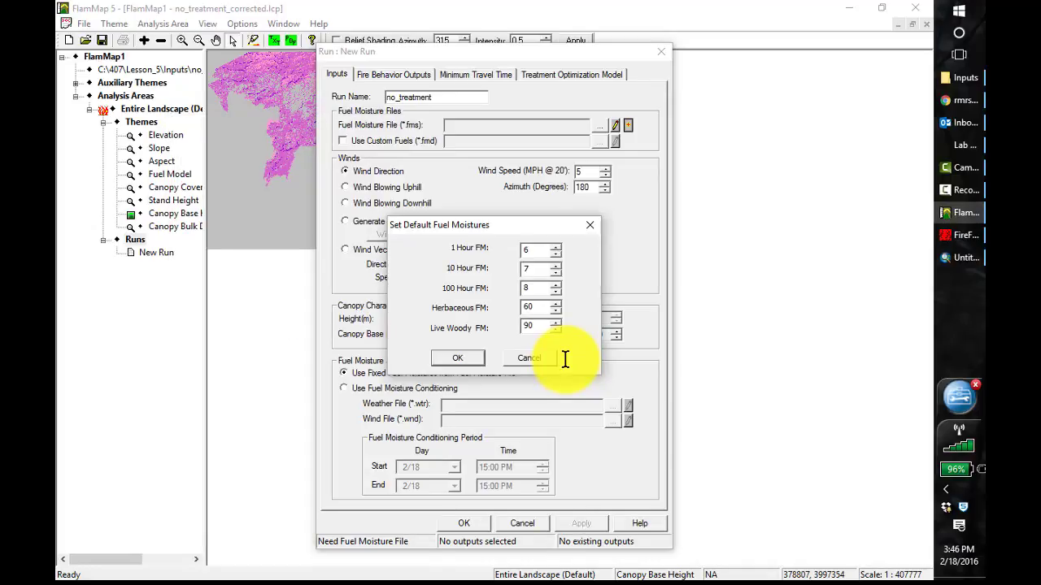
left_click(556, 254)
left_click(555, 254)
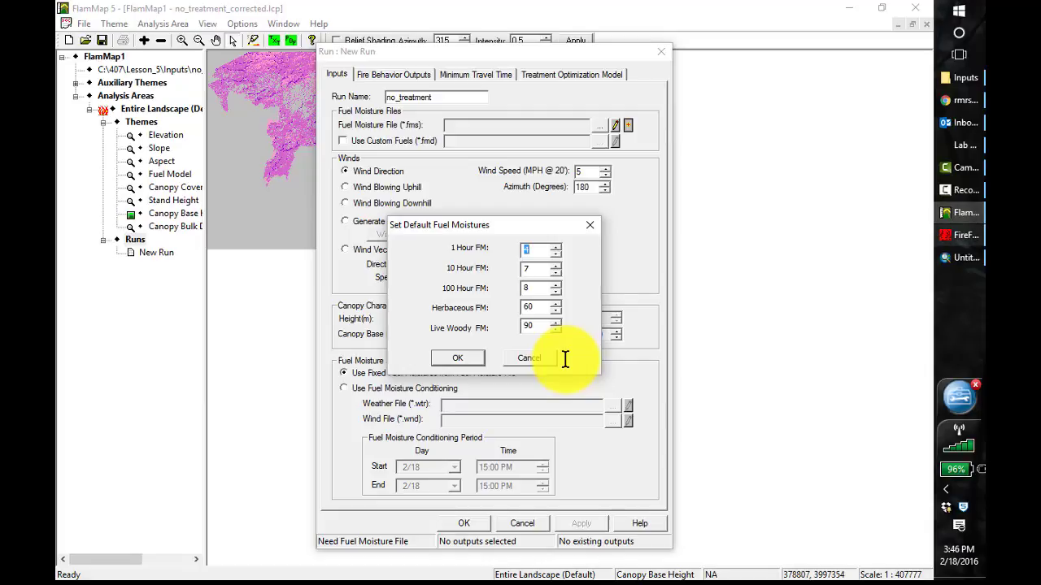
key("alt+Tab")
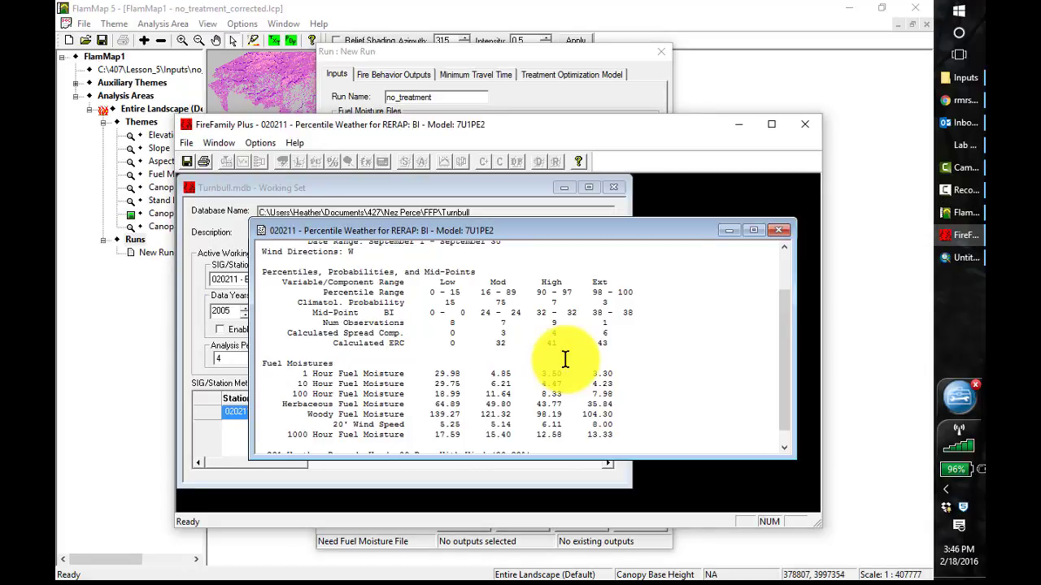
key("alt+Tab")
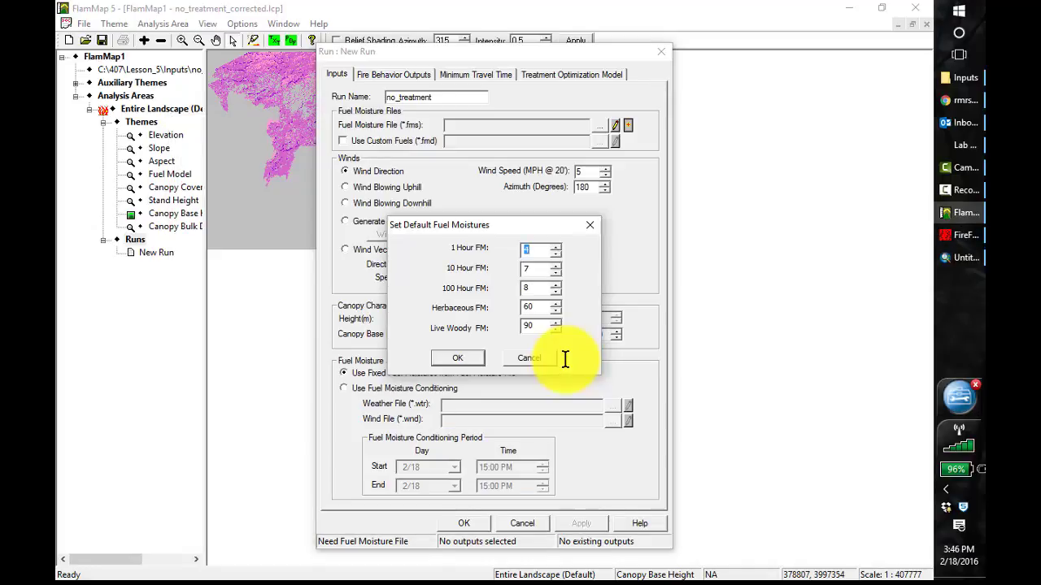
key("Tab")
Check the report's 100 hour and herbaceous fuel moistures, then set the default herbaceous fuel moisture to 44 in FlamMap.
key("alt+Tab")
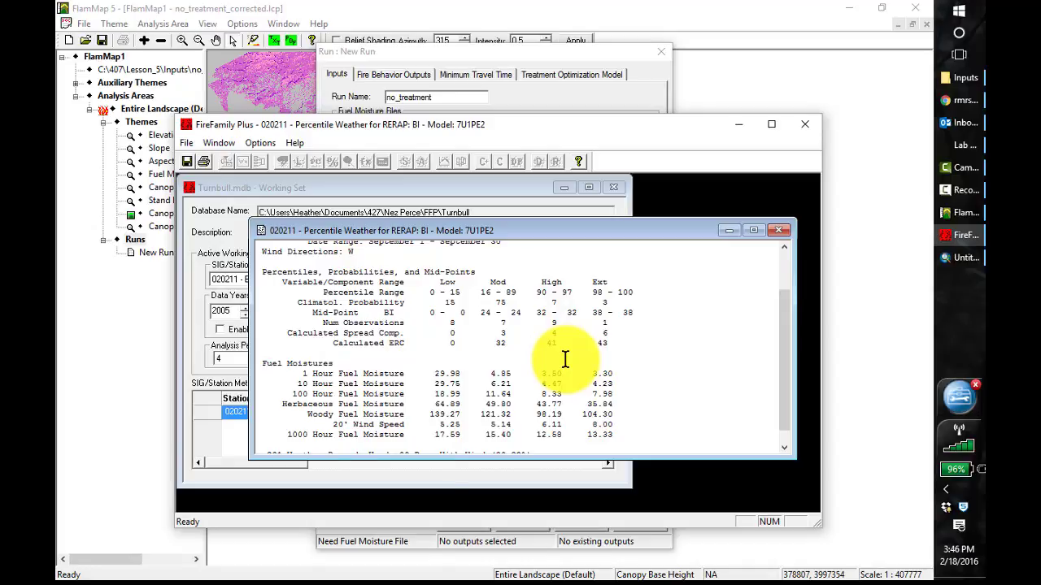
key("alt+Tab")
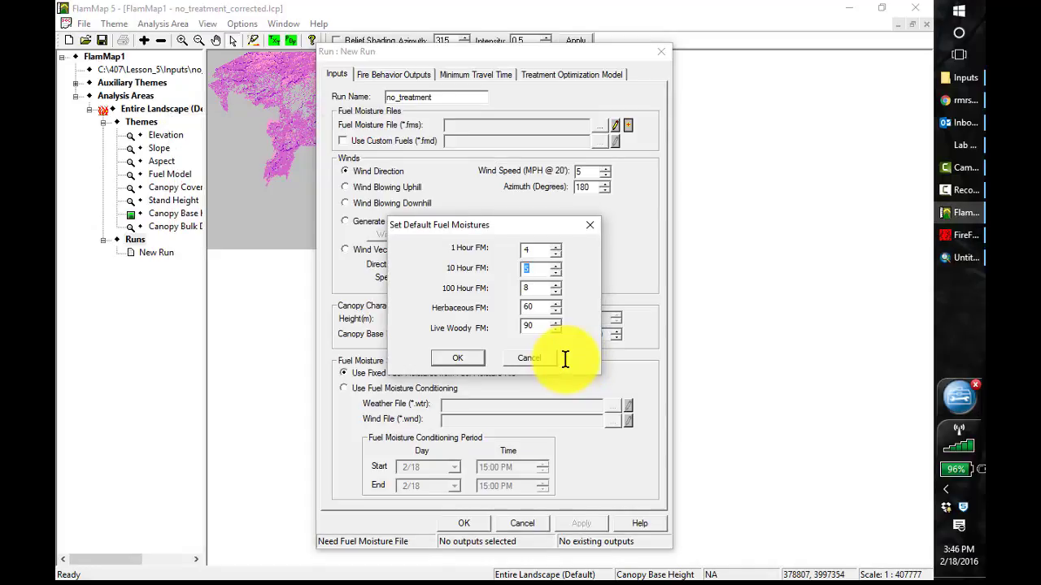
key("alt+Tab")
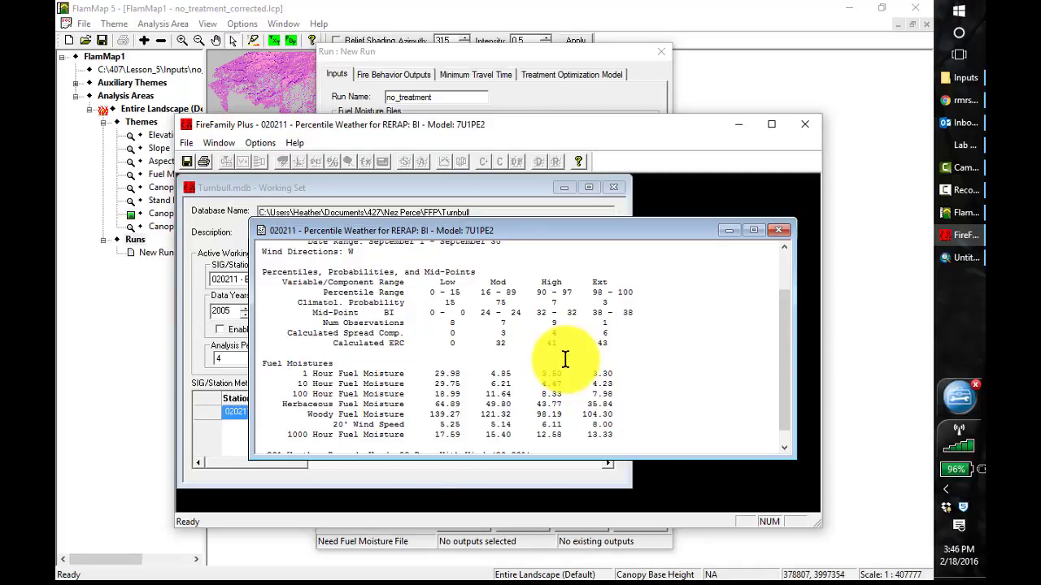
key("alt+Tab")
key("Tab")
key("Tab")
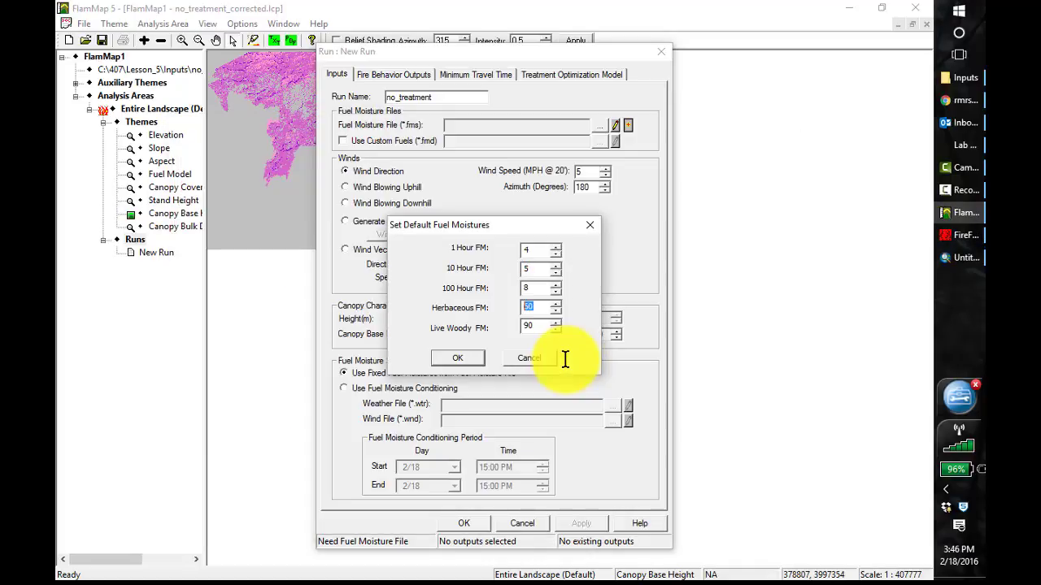
type("44")
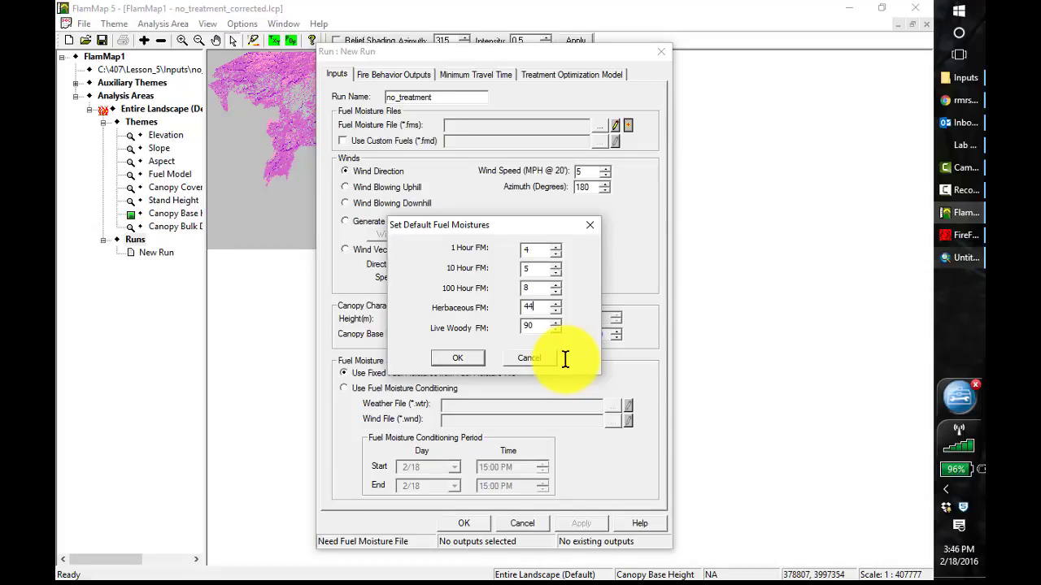
Check the woody value in the weather report, set live woody fuel moisture to 98 in FlamMap, and generate the fuel moisture table.
key("alt+Tab")
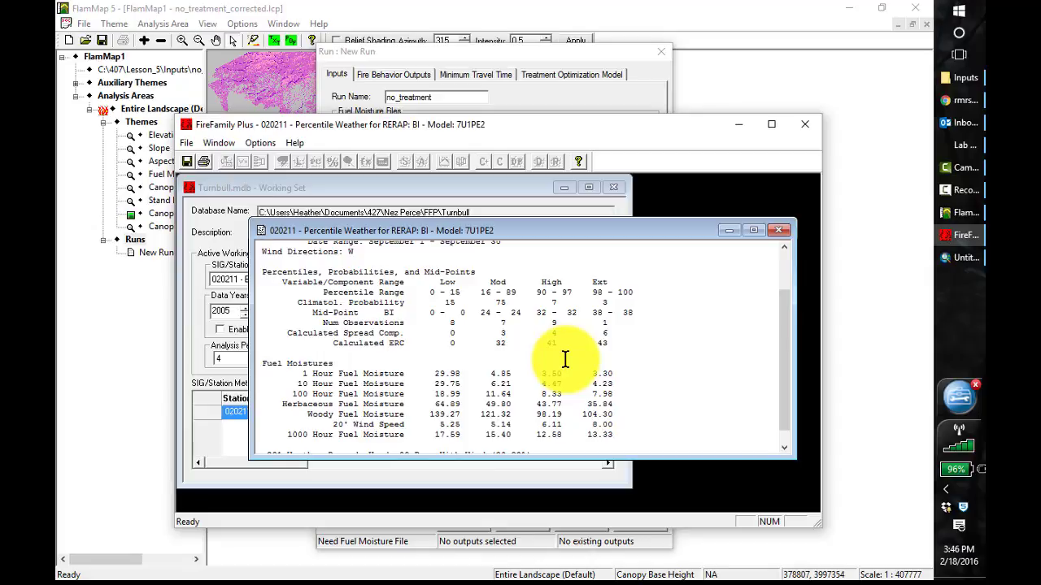
key("alt+Tab")
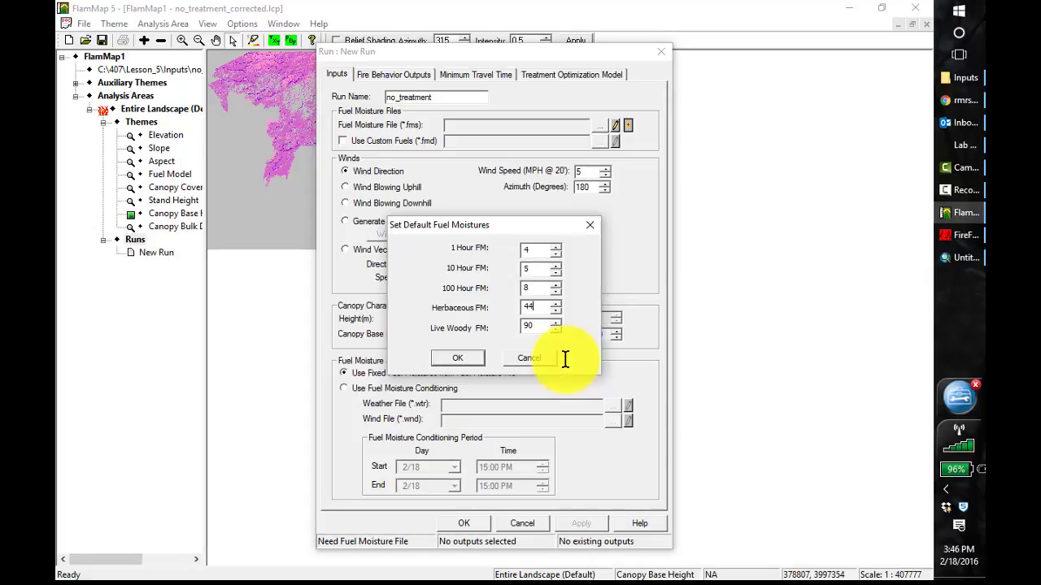
key("Tab")
type("98")
key("Return")
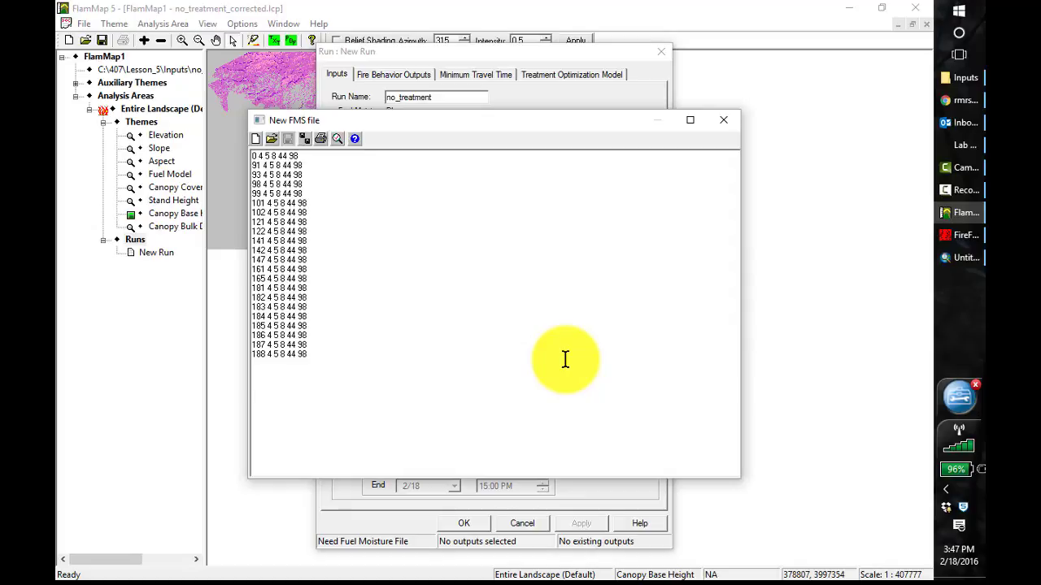
View the save location for the new fuel moisture file, cancel saving, and discard the file.
left_click(305, 139)
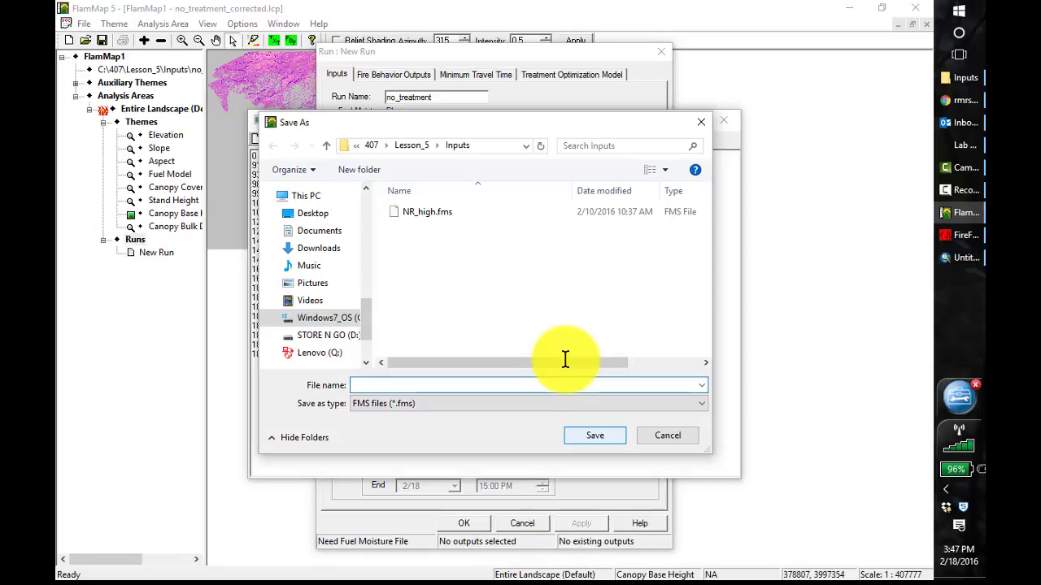
key("Escape")
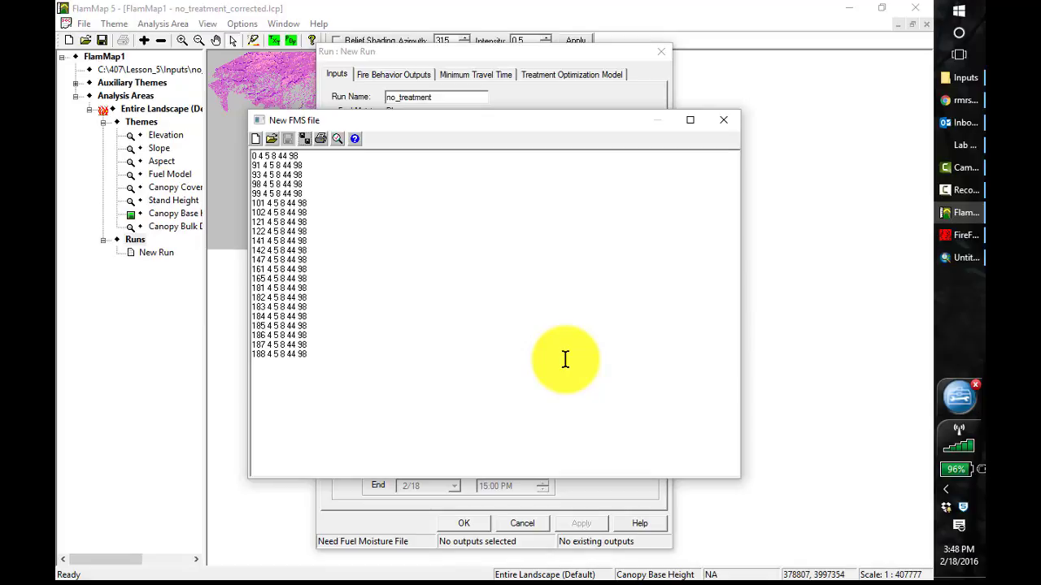
left_click(724, 121)
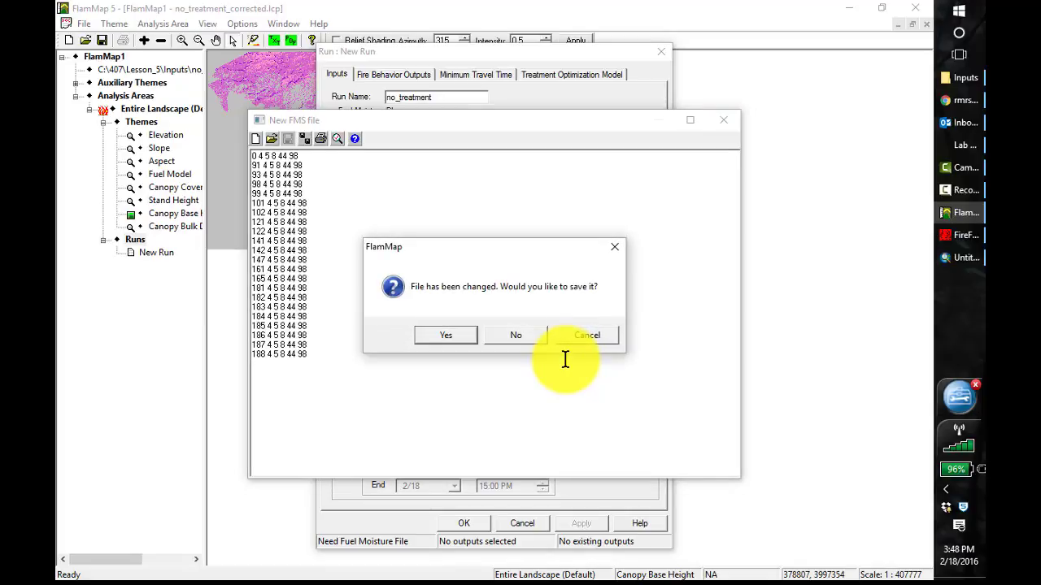
key("n")
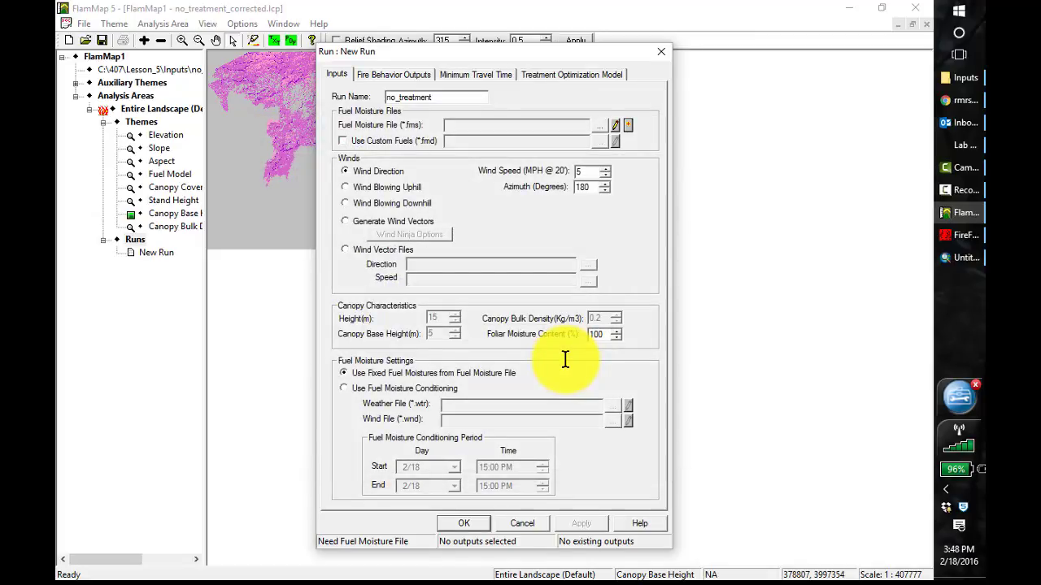
Load the existing NR_high.fms from the Lesson_5 Inputs folder as the run's fuel moisture file.
left_click(600, 126)
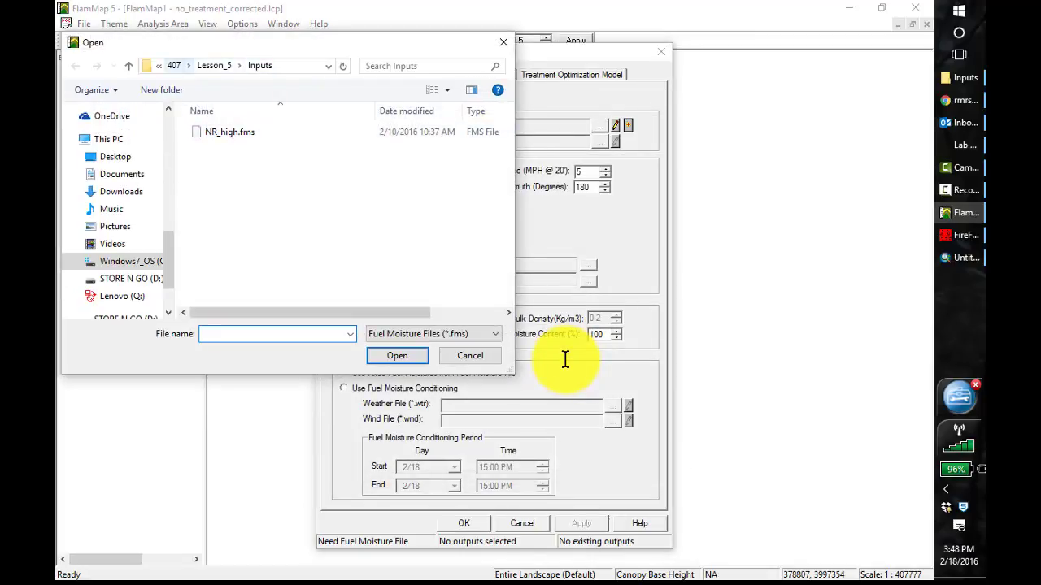
left_click(229, 131)
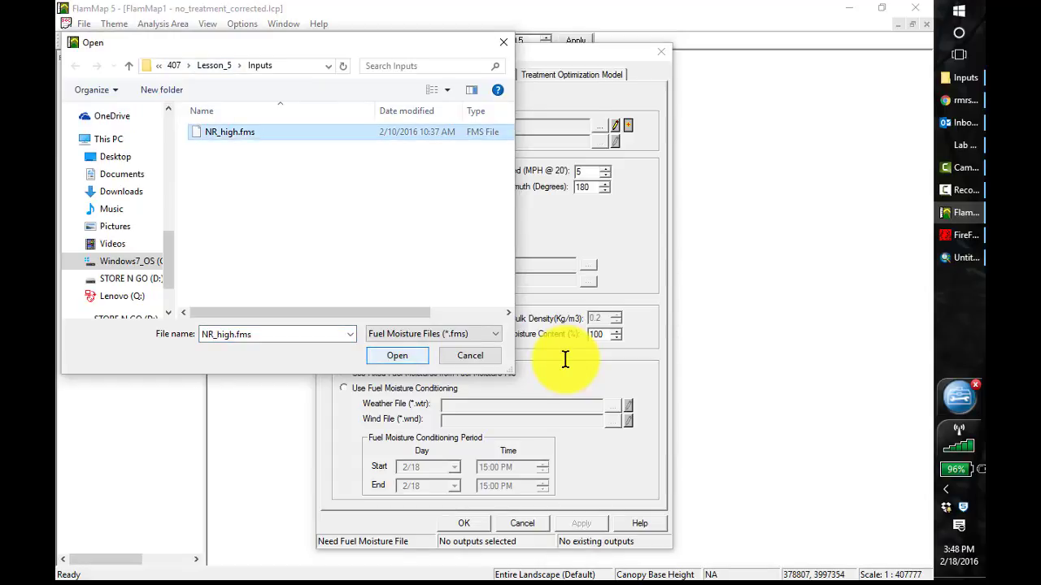
left_click(397, 355)
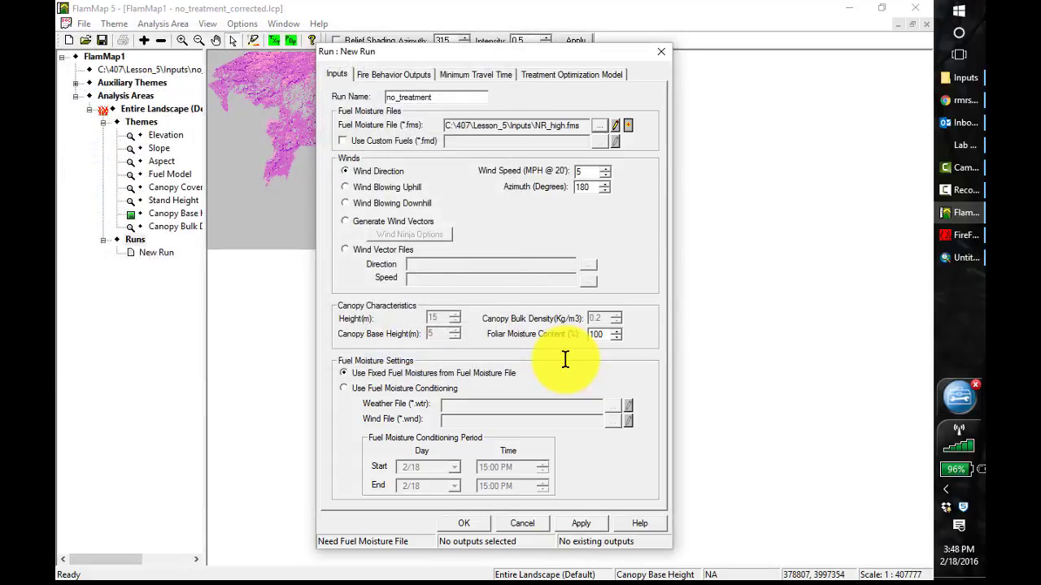
Check the weather report's 20-foot wind speed, then set FlamMap's wind azimuth to 230 degrees and wind speed to 6 mph and apply the inputs.
key("alt+Tab")
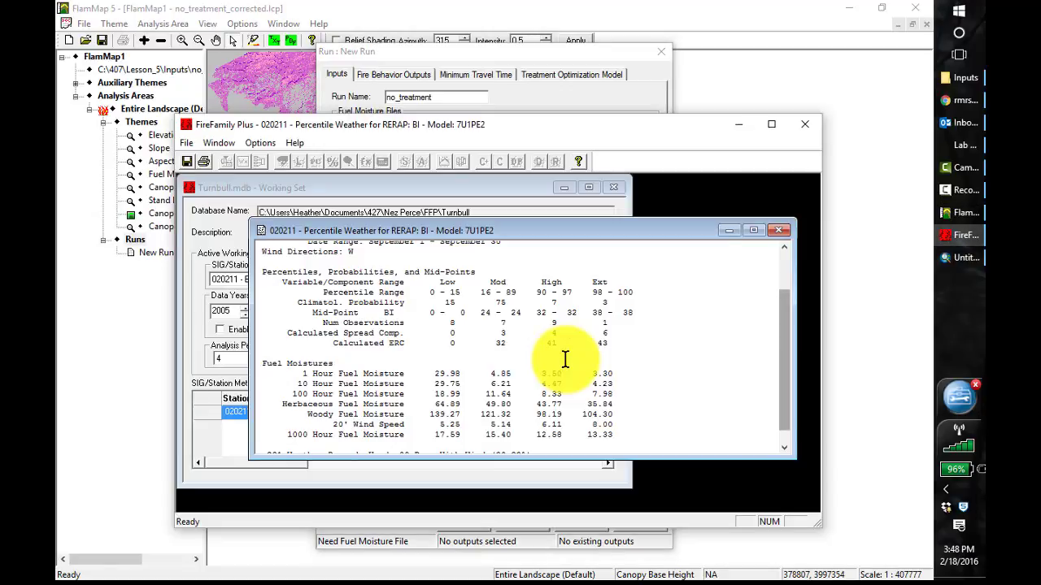
scroll(565, 359, "down", 1)
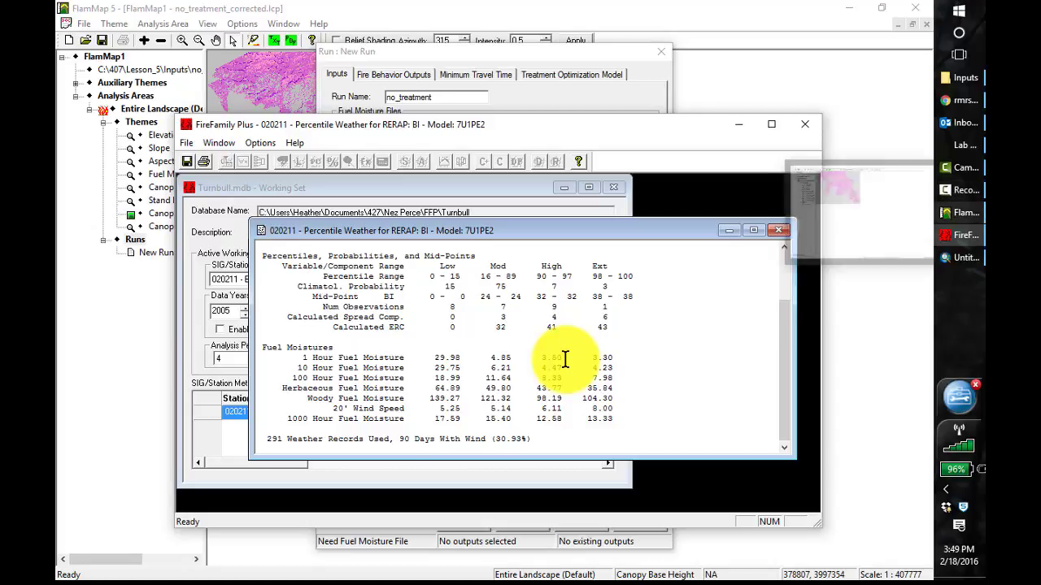
left_click(965, 213)
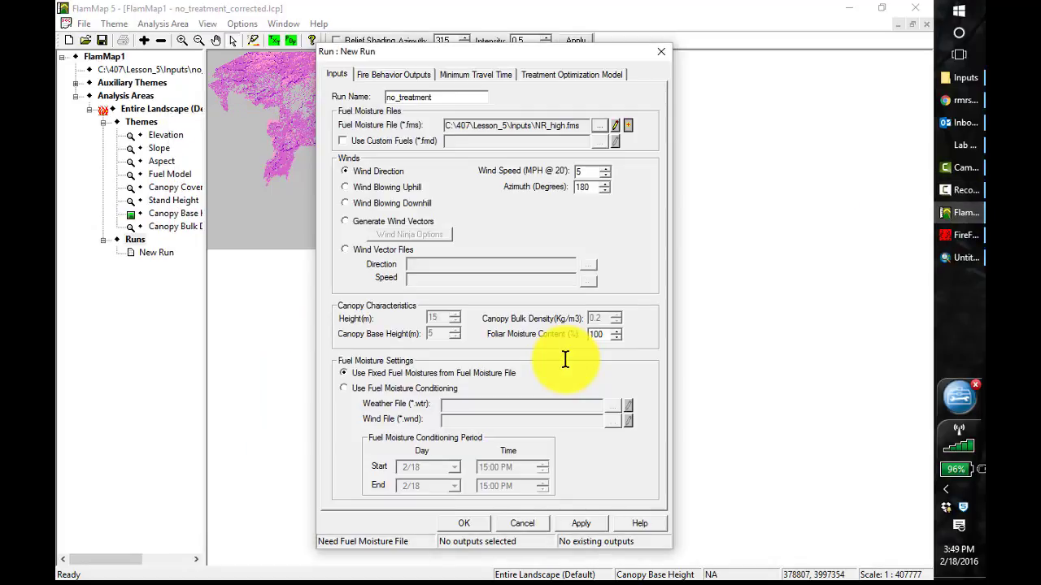
double_click(583, 187)
type("230")
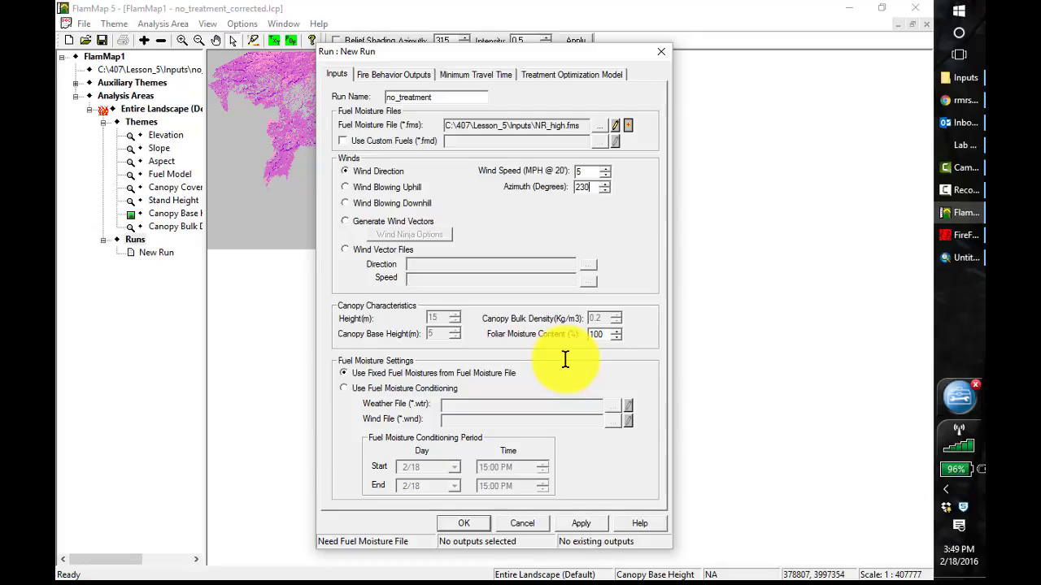
key("shift+Tab")
key("alt+a")
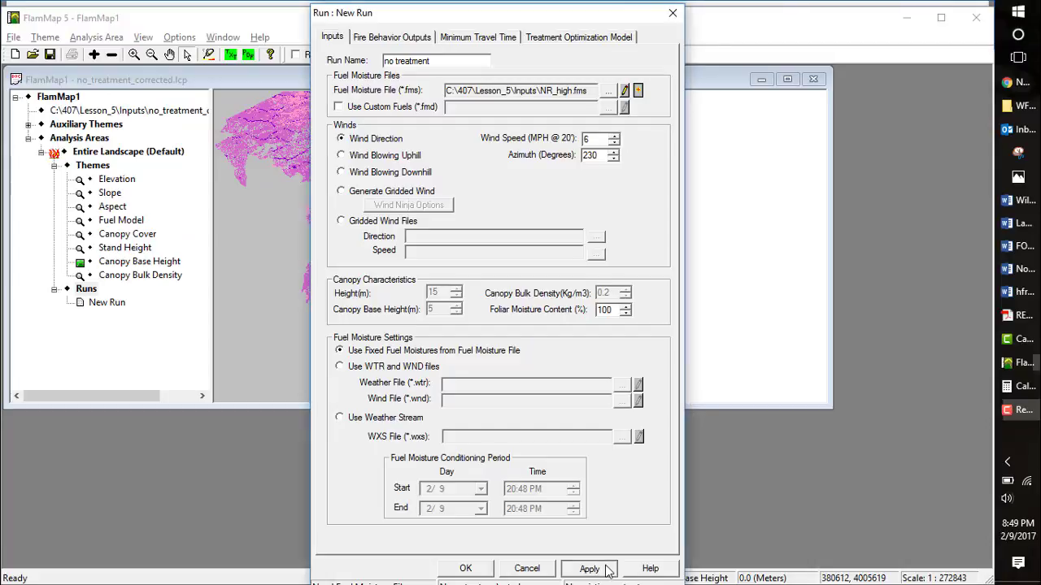
left_click(590, 565)
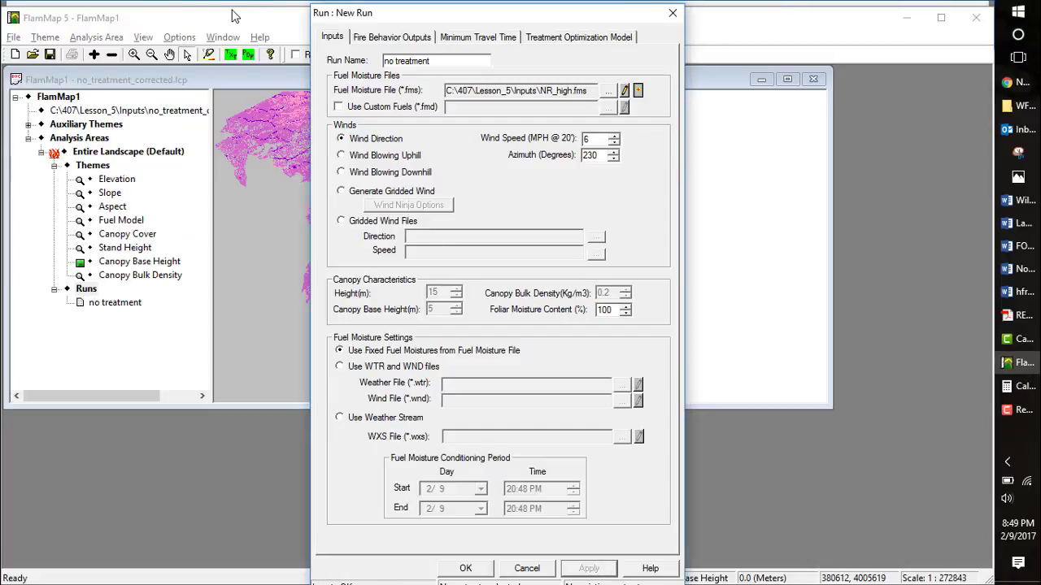
Enable Fireline Intensity, Rate of Spread, Flame Length and Crown Fire Activity outputs with the Scott/Reinhardt (2001) crown fire method, and apply them.
left_click(393, 39)
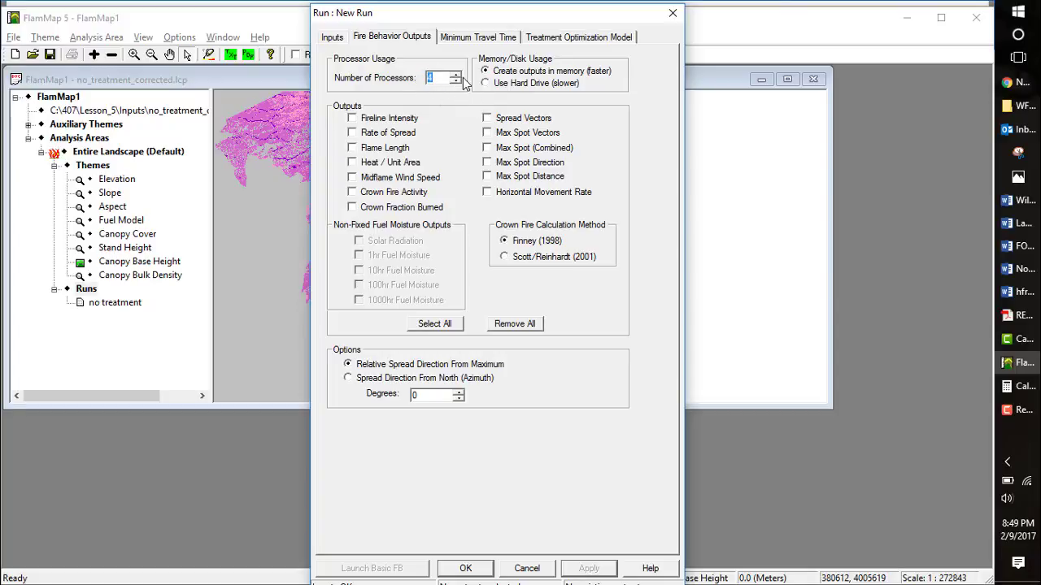
left_click(353, 120)
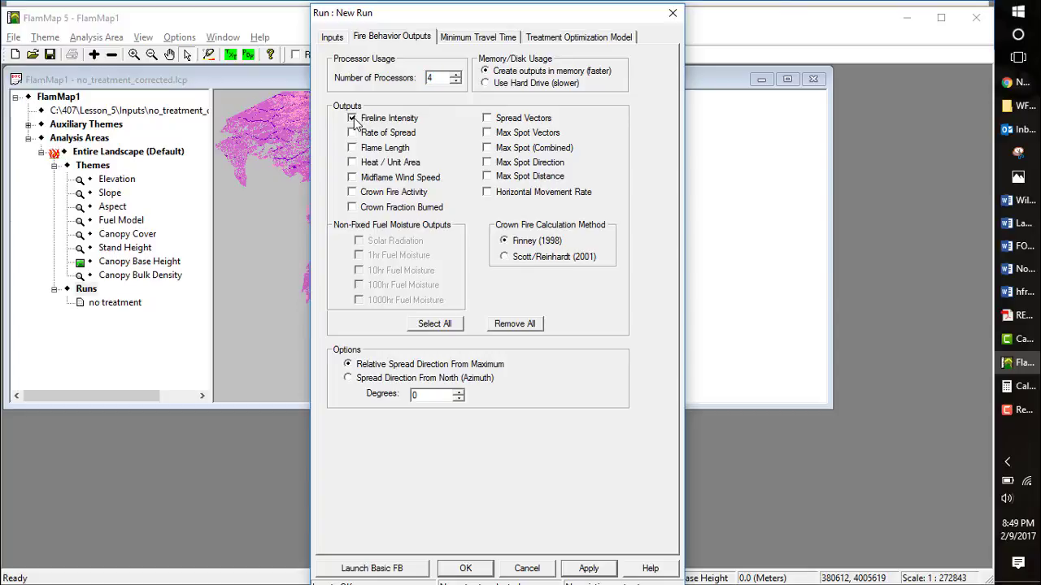
left_click(352, 133)
left_click(353, 150)
left_click(505, 257)
left_click(584, 569)
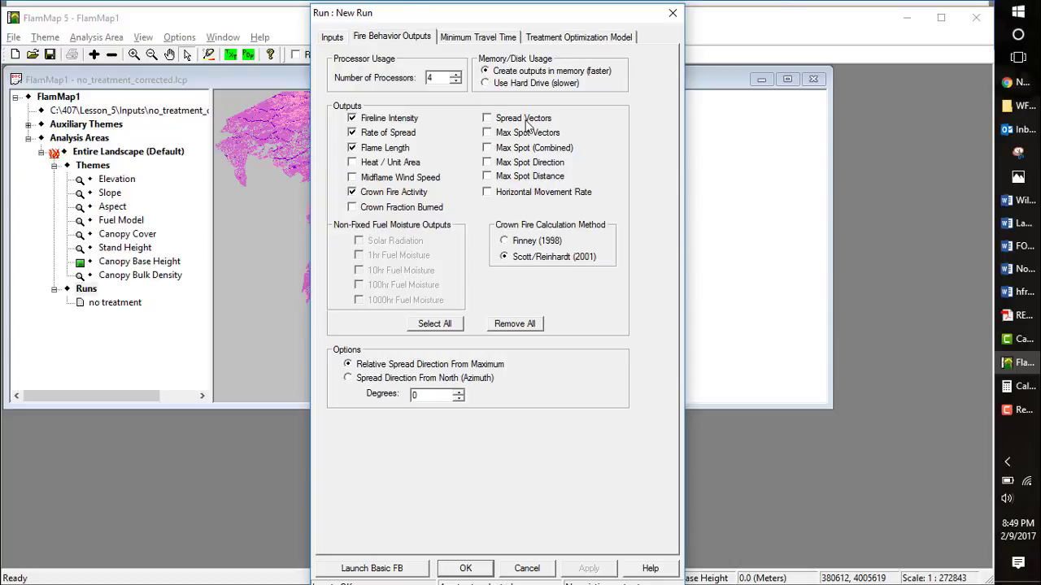
Launch the basic fire behavior calculation for the no treatment run and close the run settings when it completes.
left_click(396, 569)
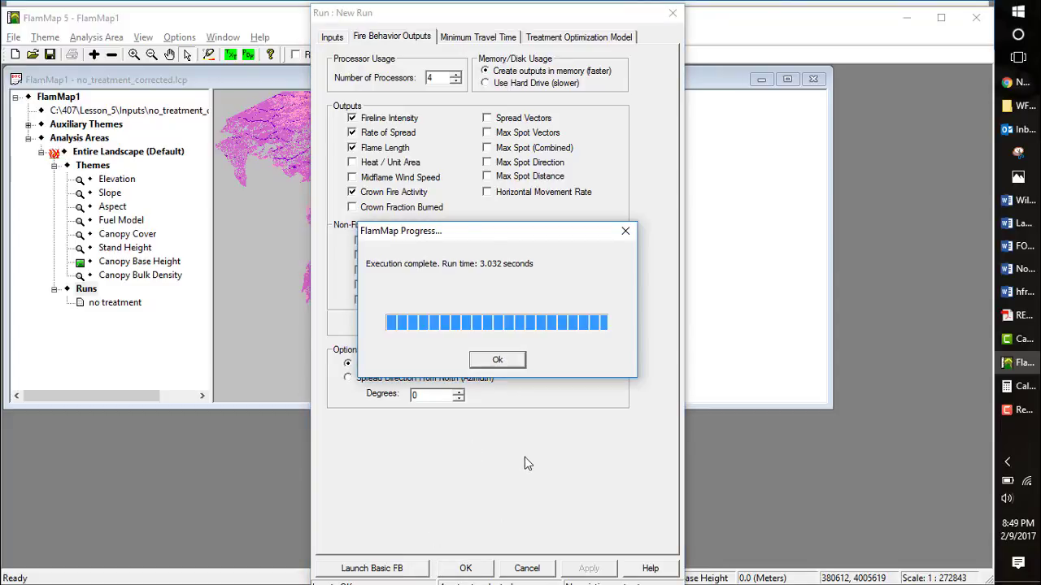
left_click(505, 362)
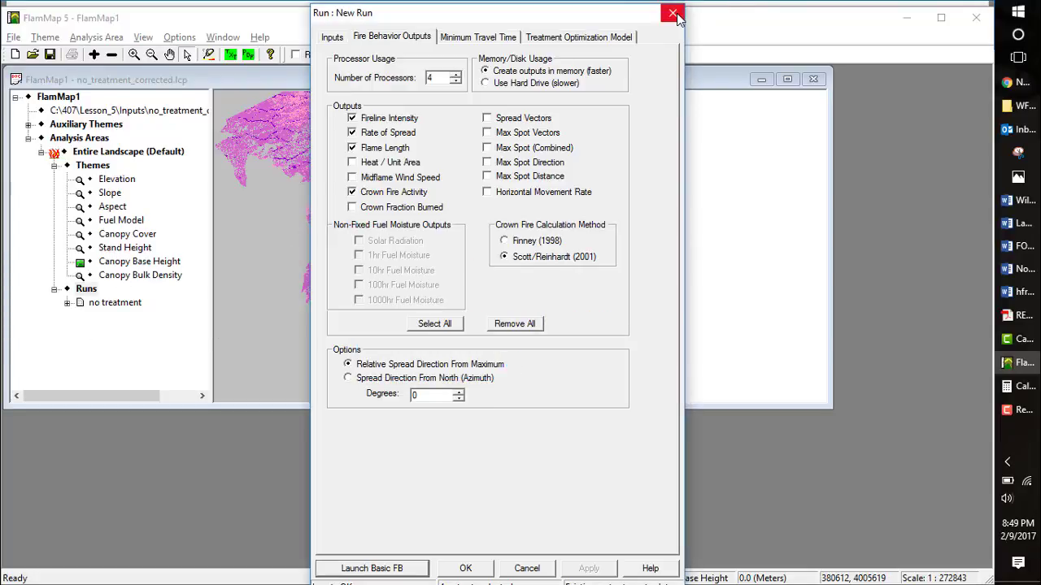
left_click(69, 305)
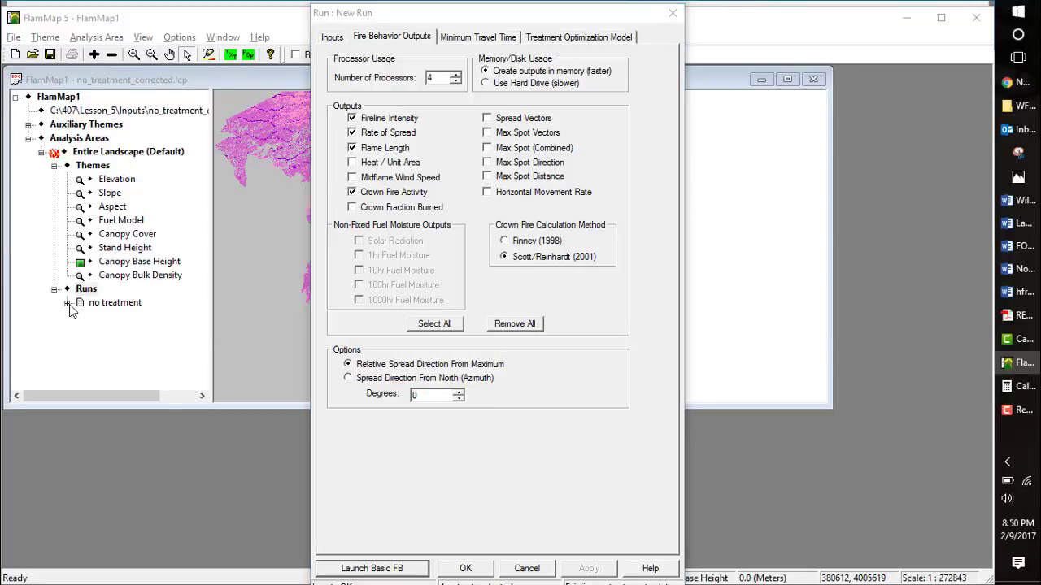
left_click(672, 13)
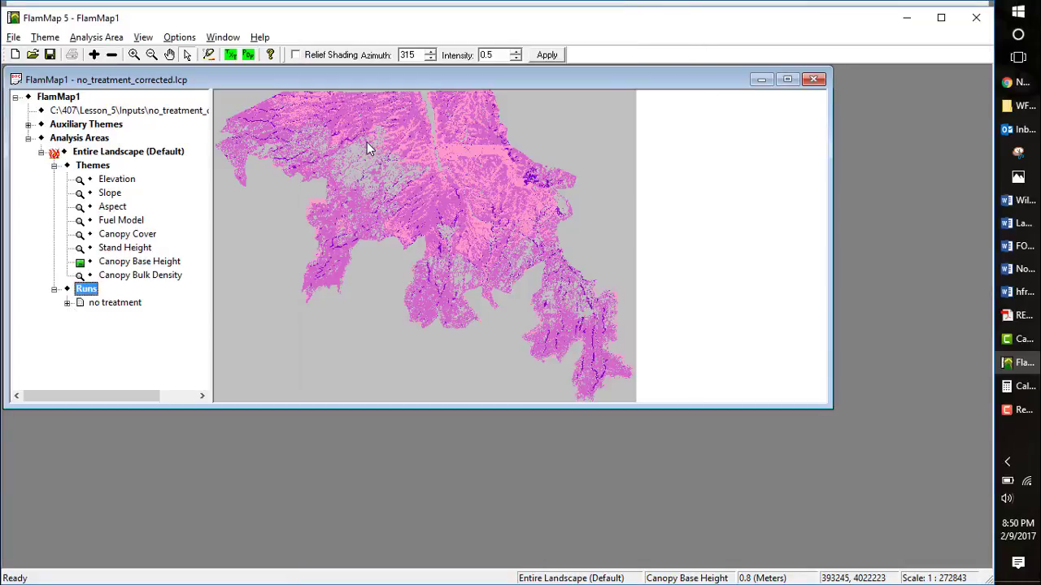
Create a new run named "no treatment mtt" and load NR_high.fms from the Lesson_5 Inputs folder as its fuel moisture file.
left_click(68, 304)
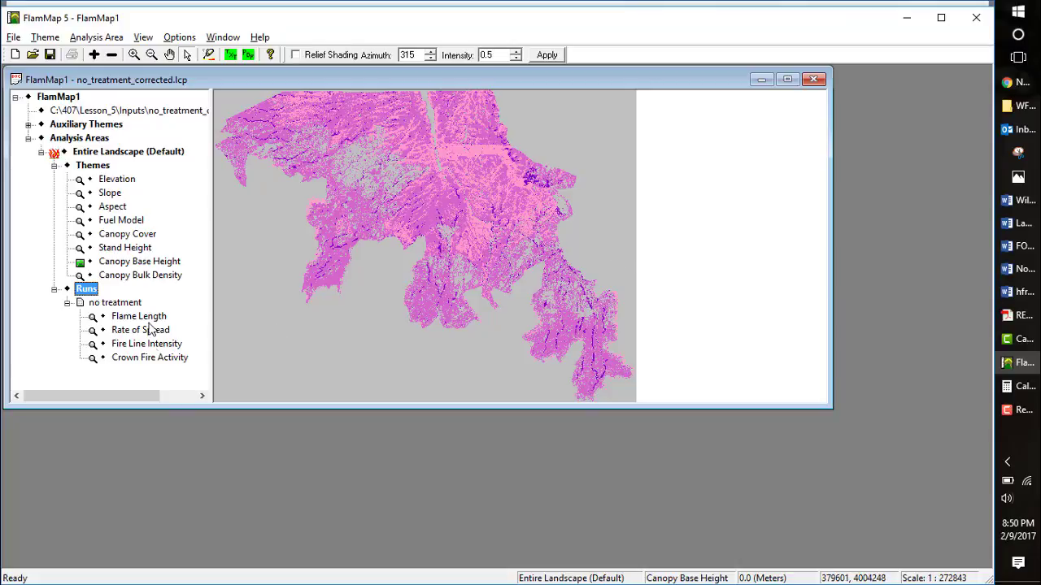
double_click(86, 289)
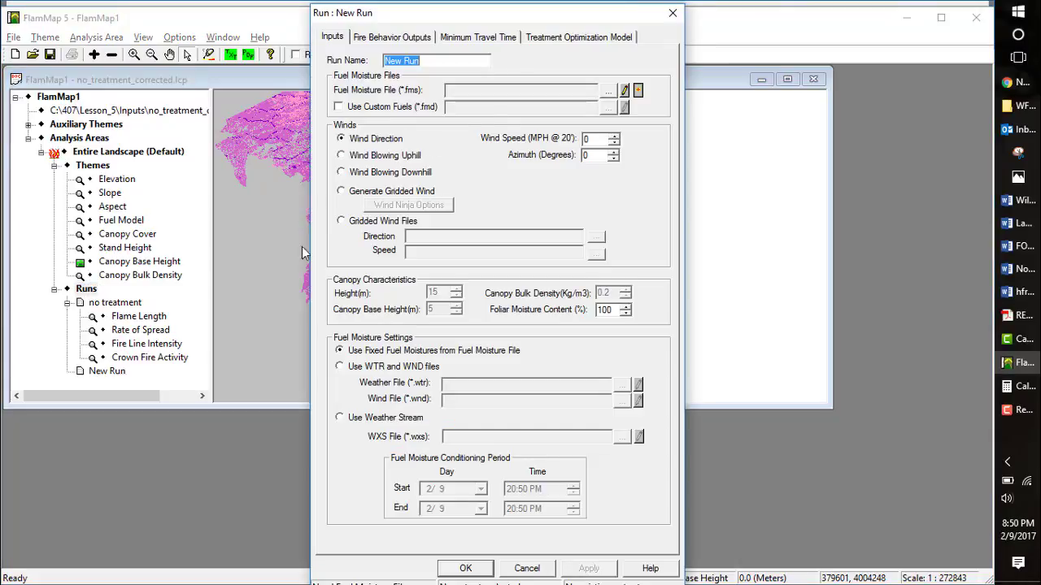
type("no ")
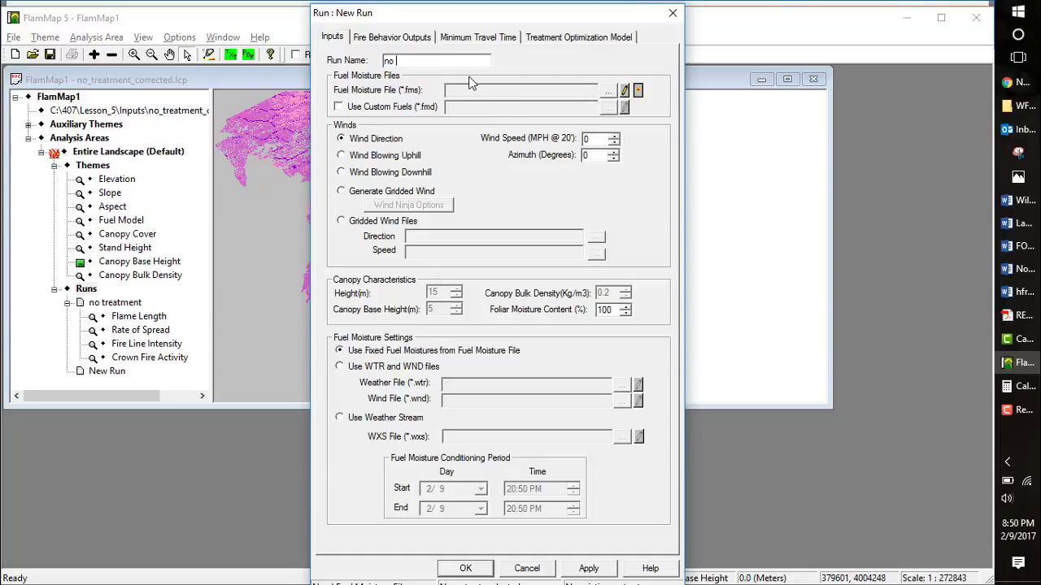
type("treatment mtt")
left_click(609, 91)
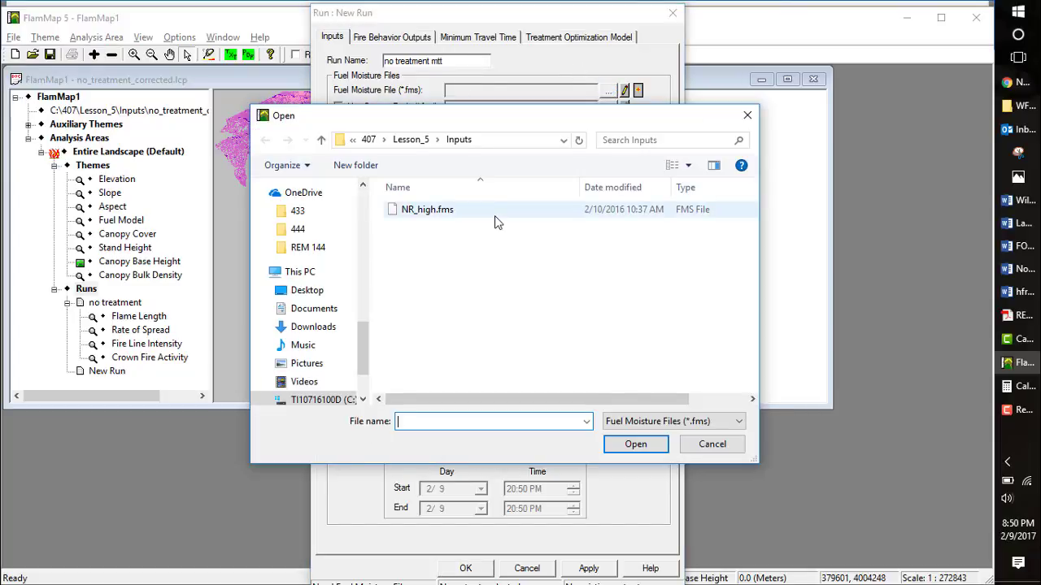
left_click(429, 210)
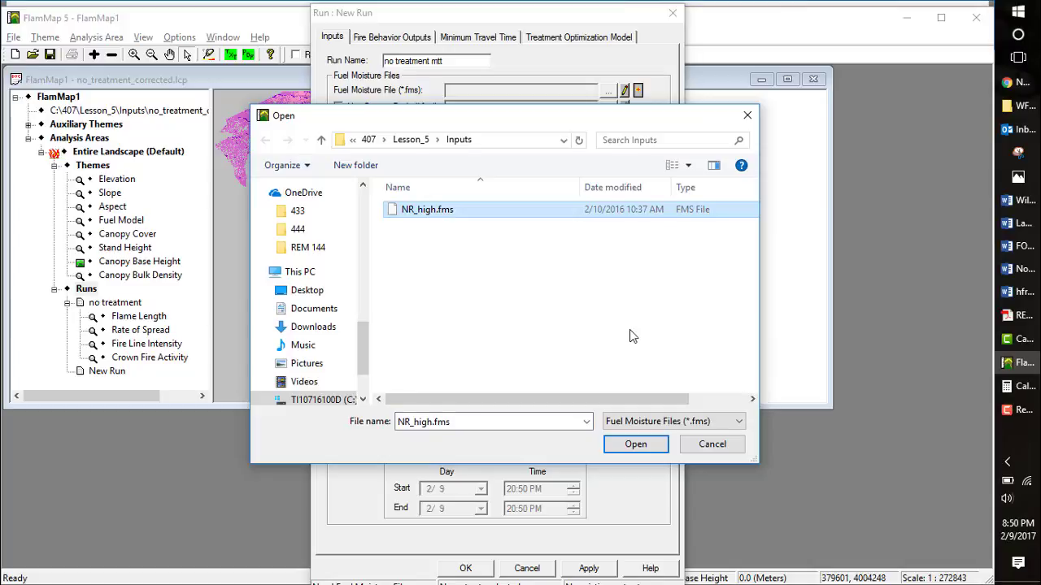
left_click(635, 444)
Set the no treatment mtt run's wind speed to 6 mph and azimuth to 230 degrees, and apply the inputs.
double_click(603, 140)
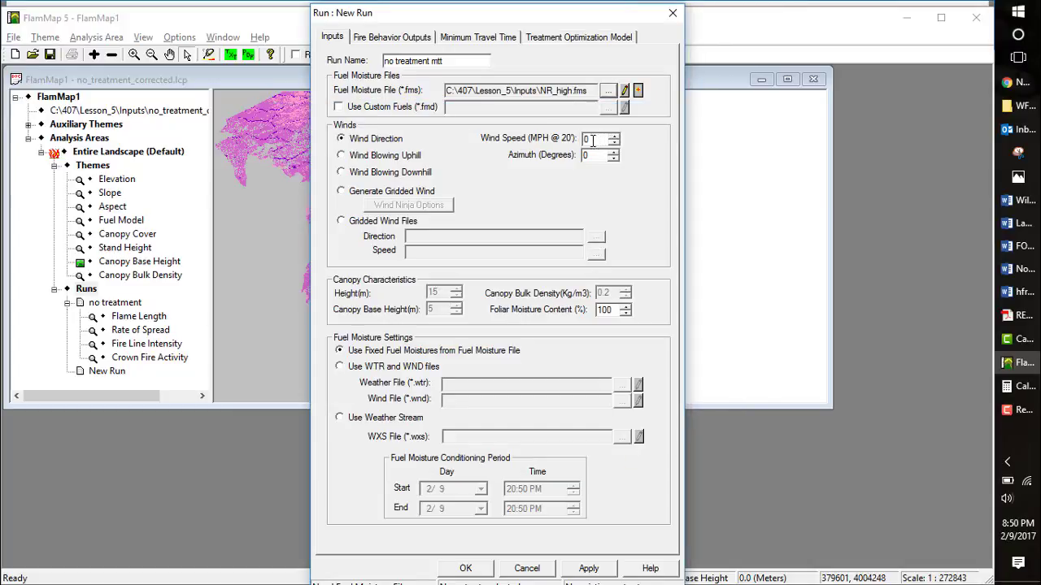
type("6")
left_click_drag(596, 155, 553, 155)
type("230")
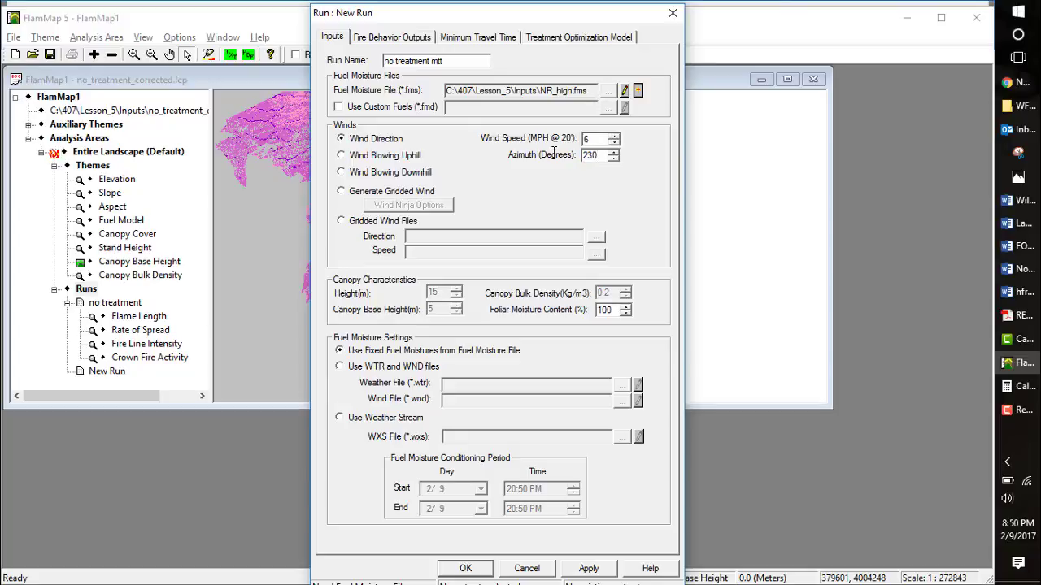
left_click(590, 568)
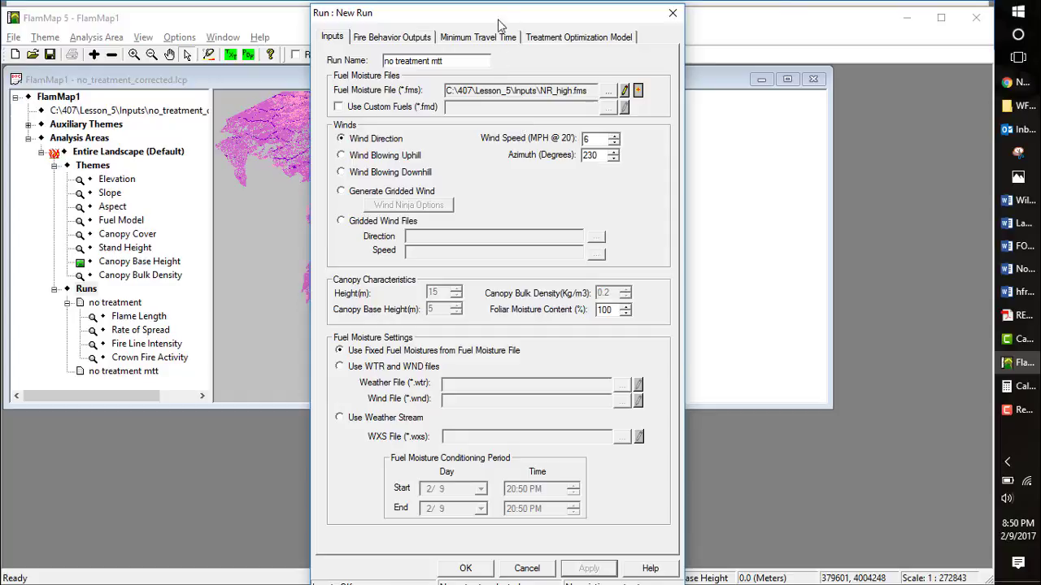
Configure Minimum Travel Time with 2000 random ignitions, calculation resolution 90, maximum simulation time 360 minutes and Burn Probabilities output, and apply.
left_click(474, 39)
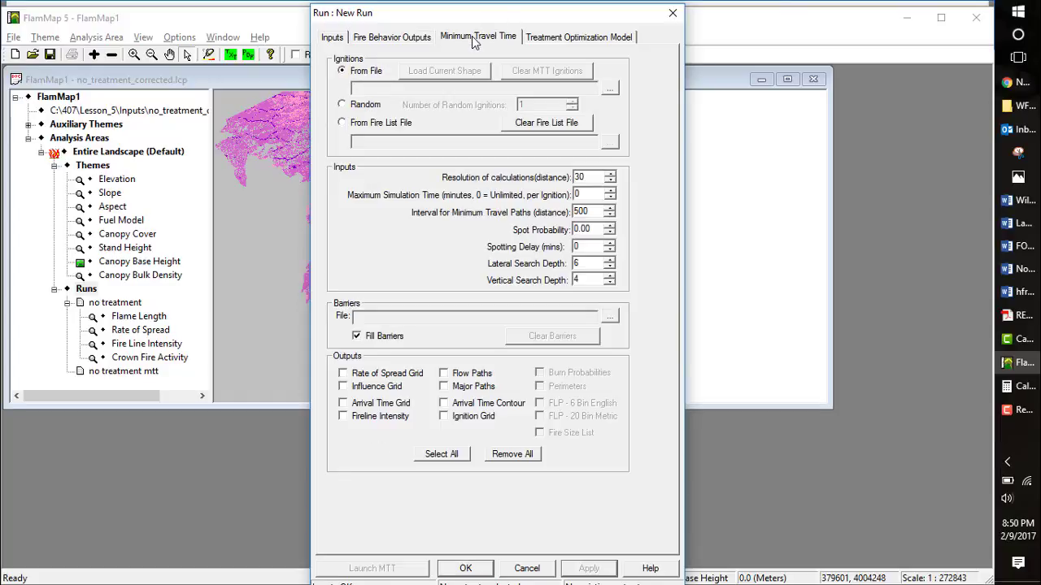
left_click(344, 107)
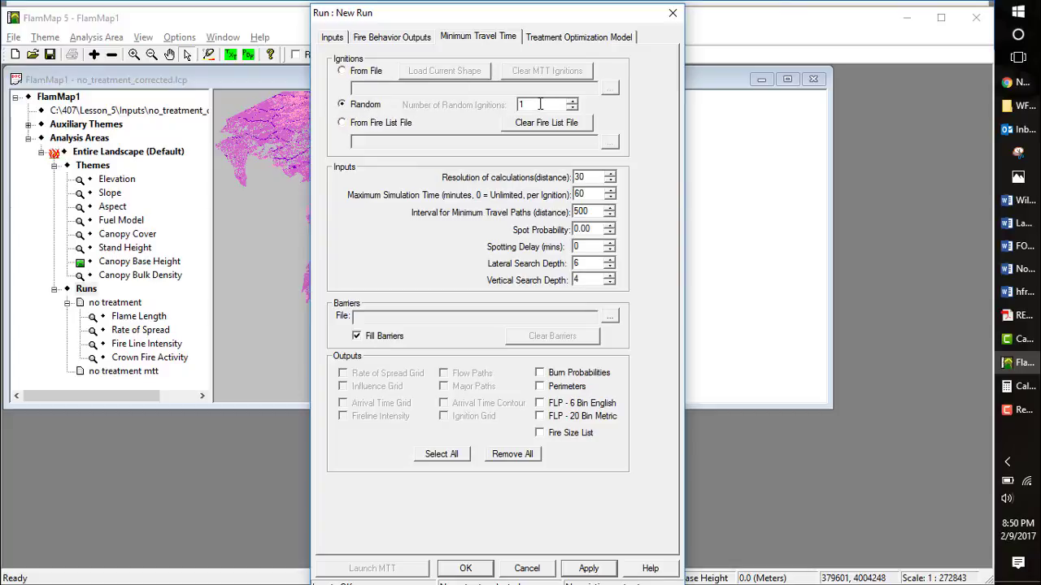
left_click_drag(543, 104, 502, 106)
type("2000")
double_click(590, 176)
type("360")
left_click(540, 374)
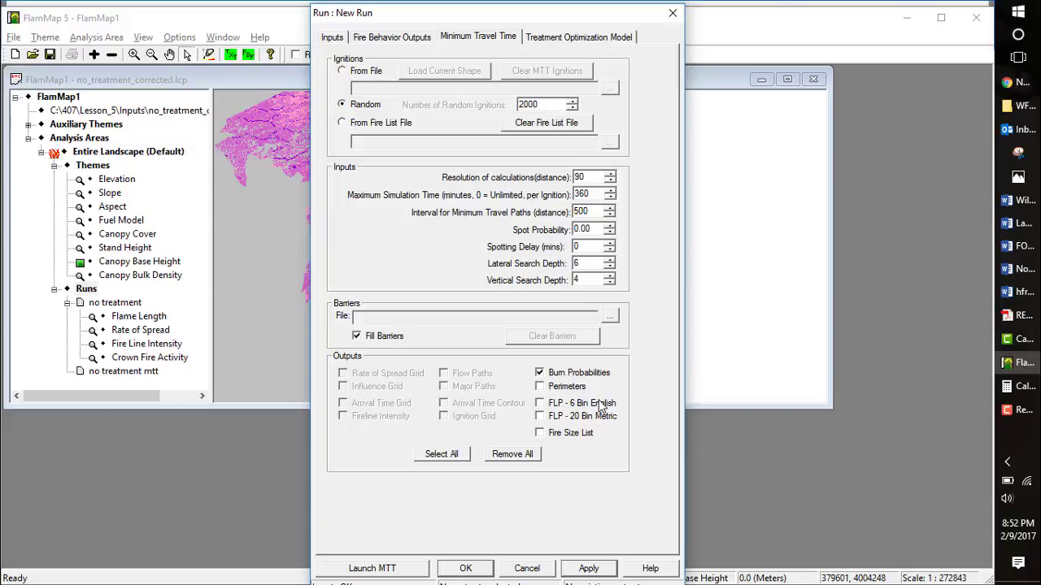
left_click(591, 568)
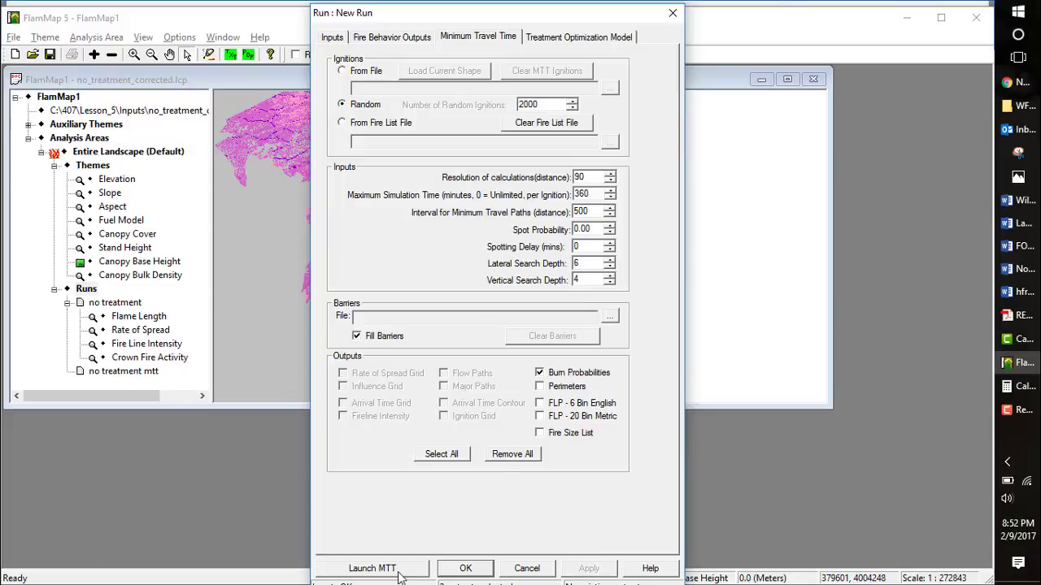
Launch the Minimum Travel Time calculation for the no treatment mtt run and close the run settings when it completes.
left_click(372, 568)
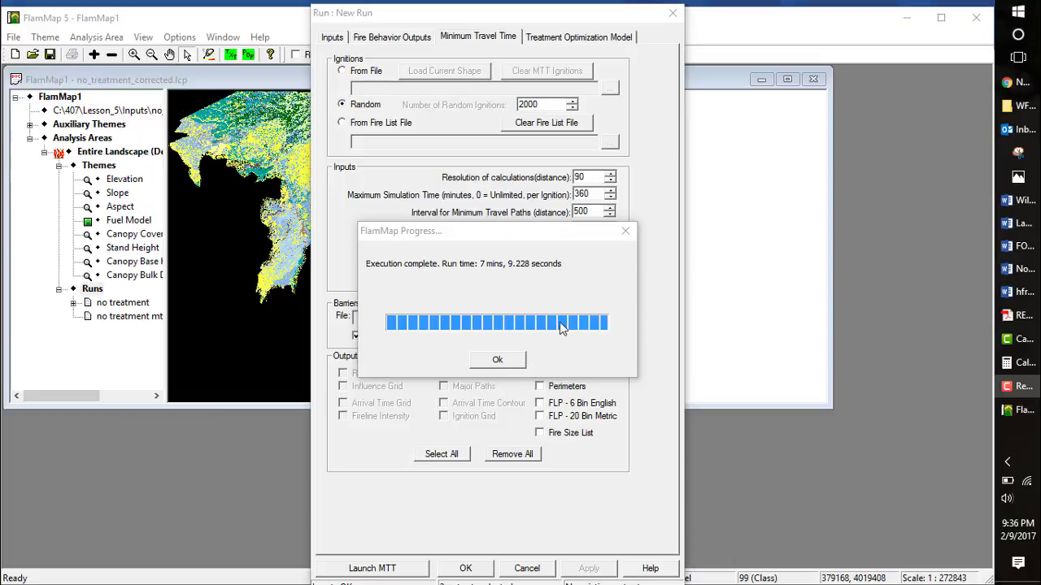
left_click(498, 360)
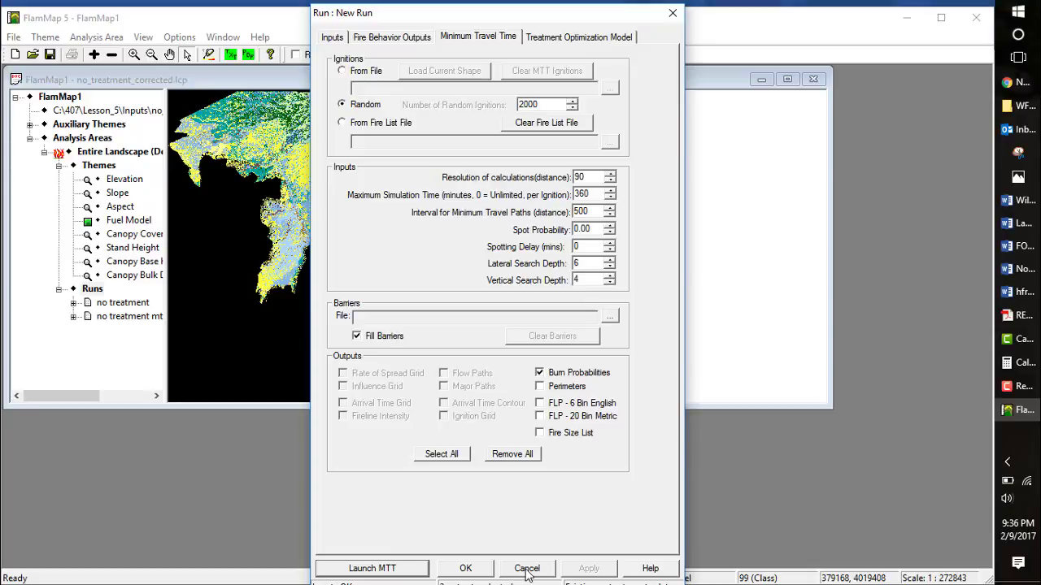
left_click(671, 14)
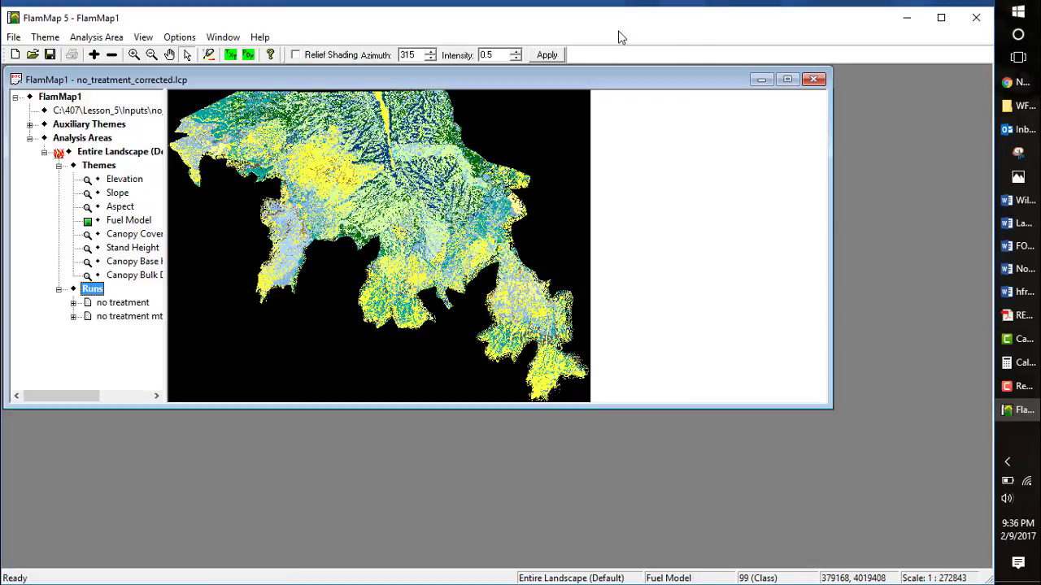
Expand the outputs of both runs, enlarge the landscape window and theme tree, and display the Burn Probability map.
left_click(73, 317)
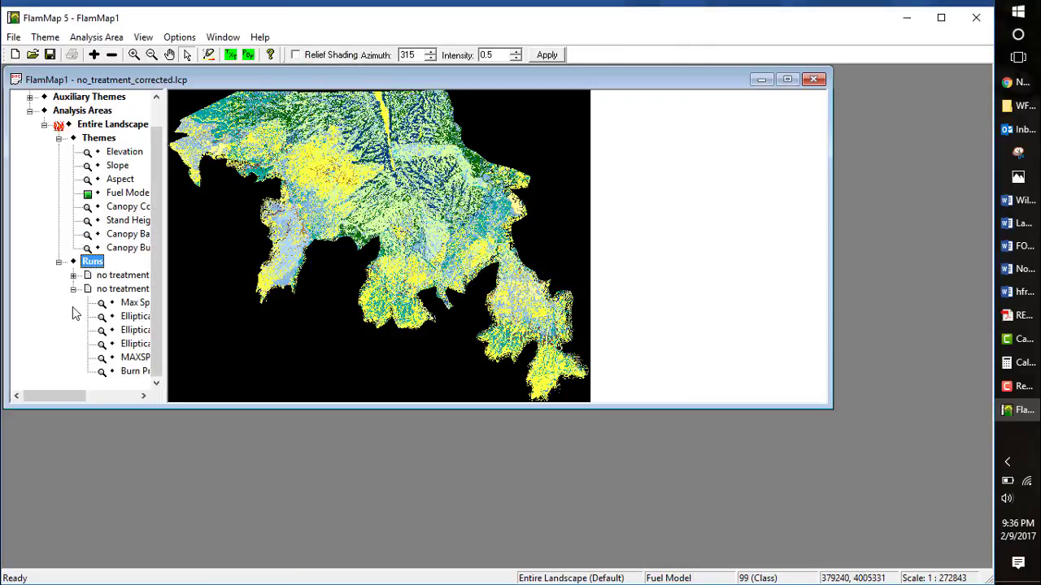
left_click(73, 276)
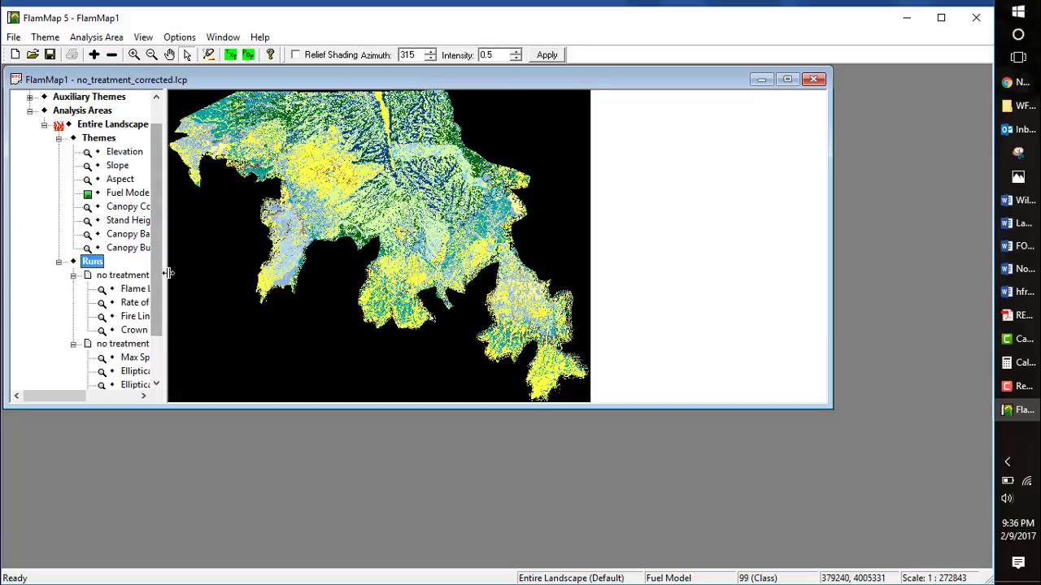
left_click_drag(167, 274, 210, 274)
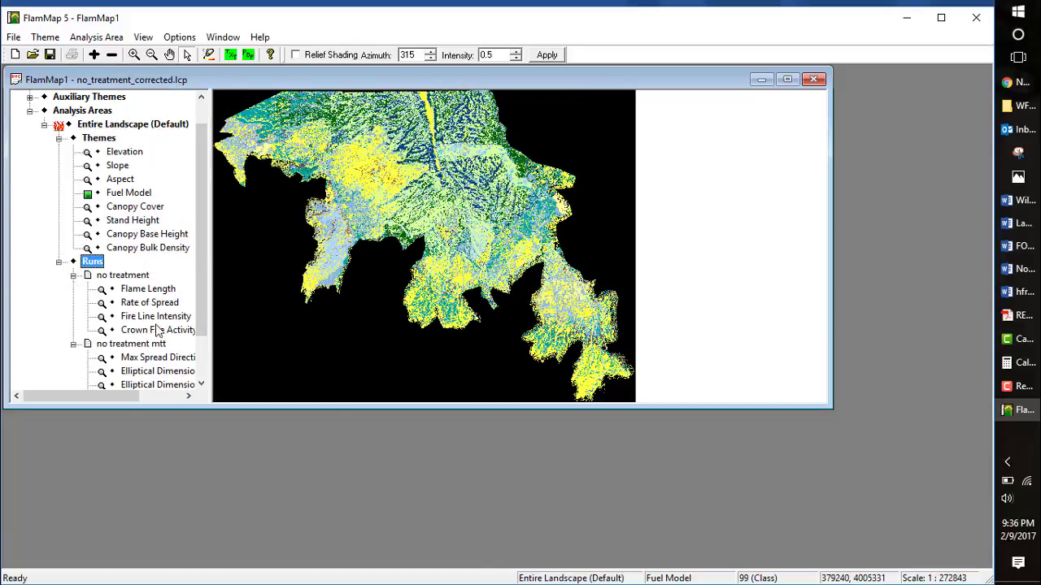
left_click(787, 79)
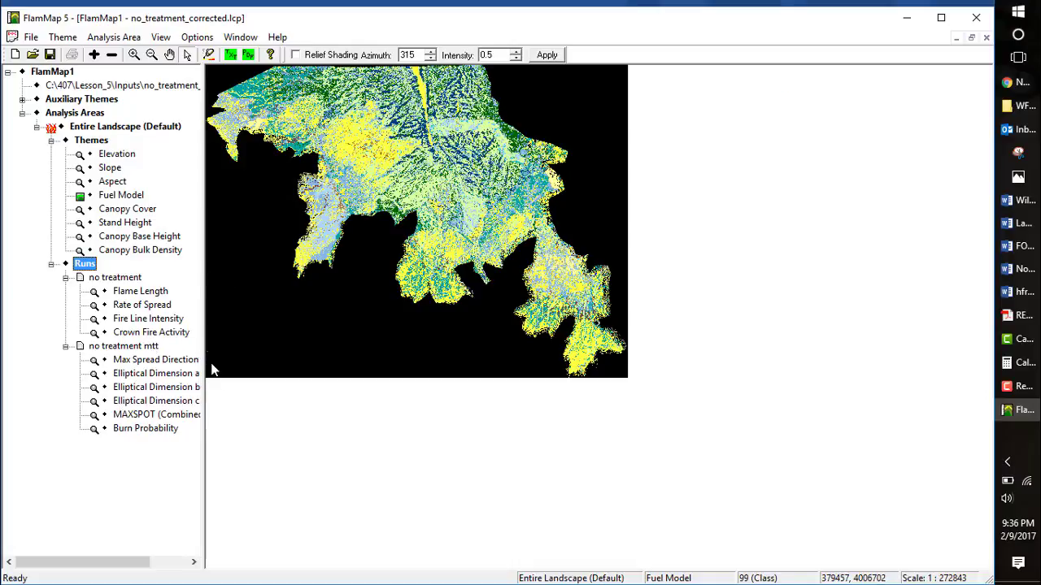
left_click(146, 428)
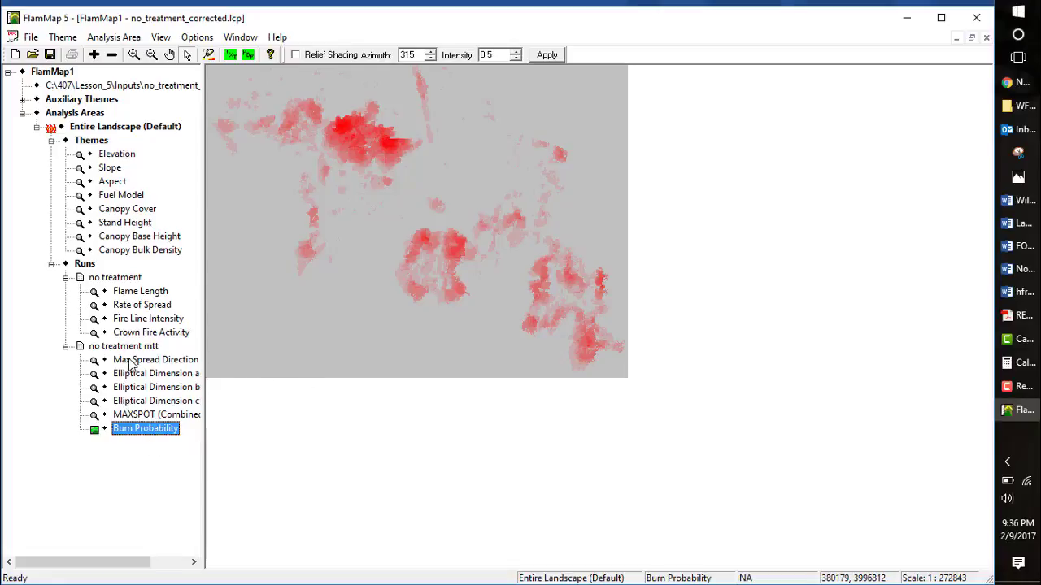
left_click_drag(205, 341, 222, 342)
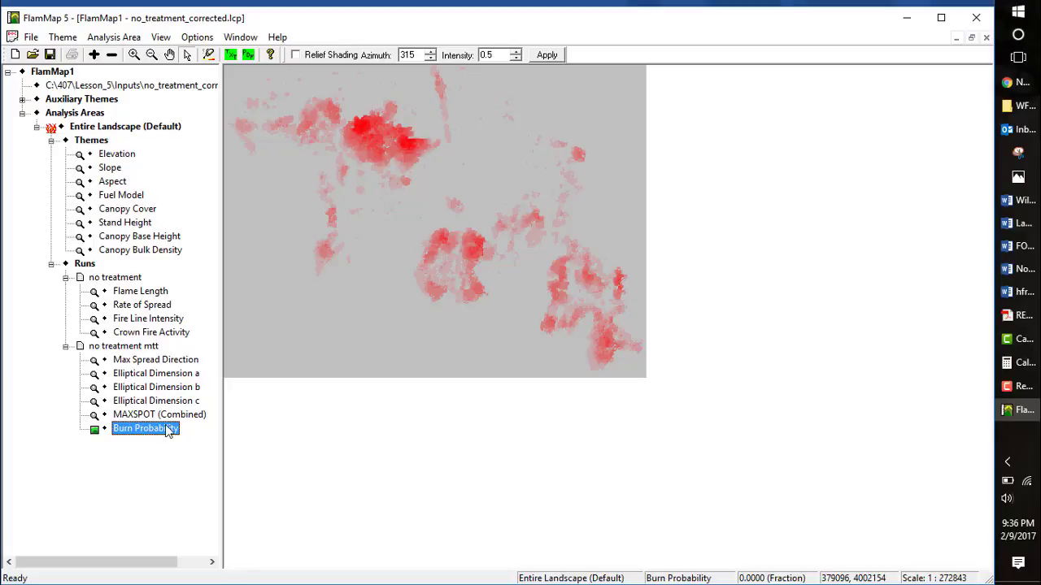
Examine the no treatment run's input settings and the contents of its NR_high.fms fuel moisture file, then close the file.
double_click(114, 278)
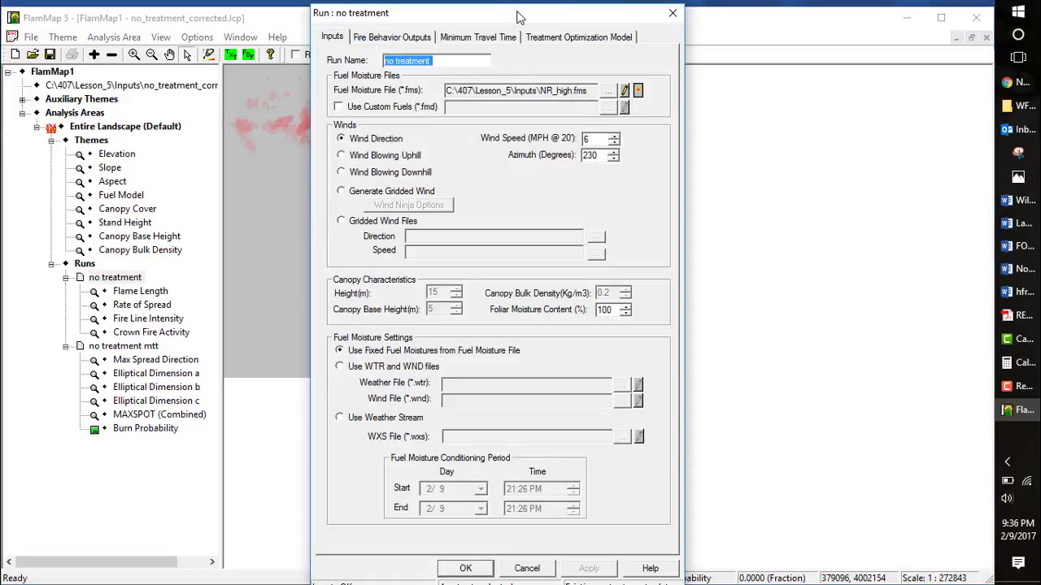
left_click_drag(521, 16, 837, 12)
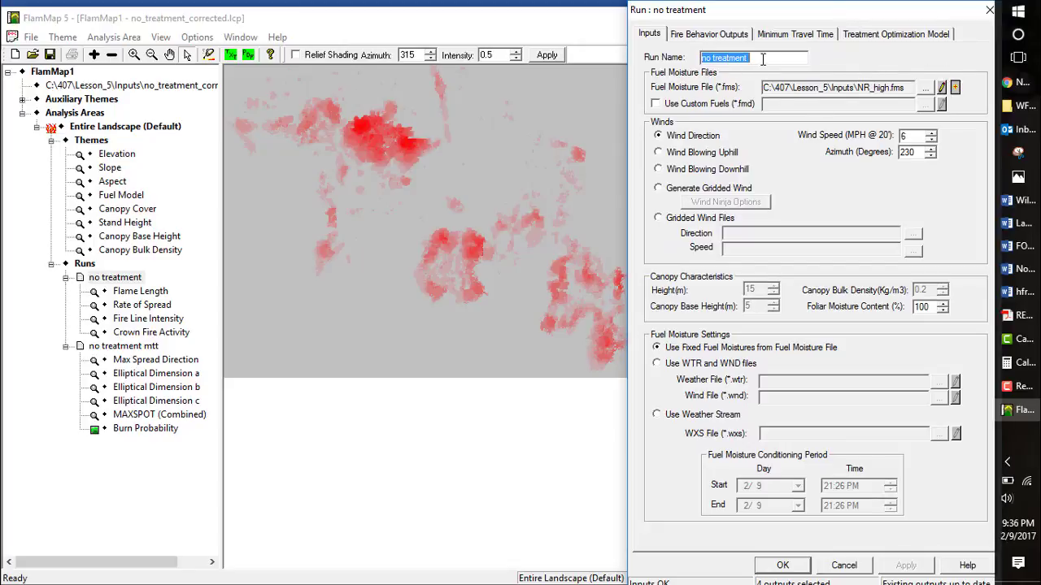
left_click(942, 87)
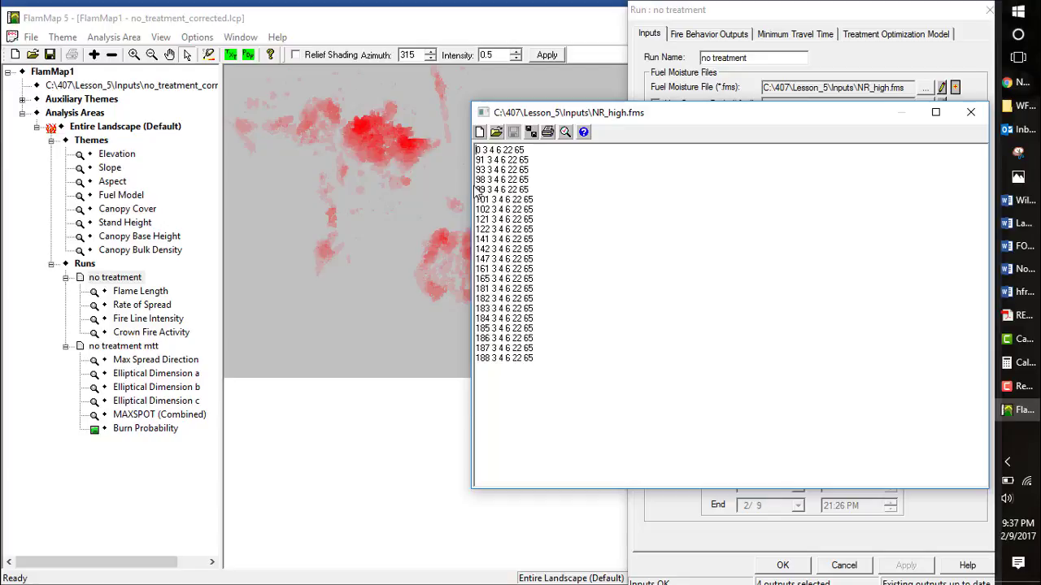
left_click_drag(470, 195, 907, 214)
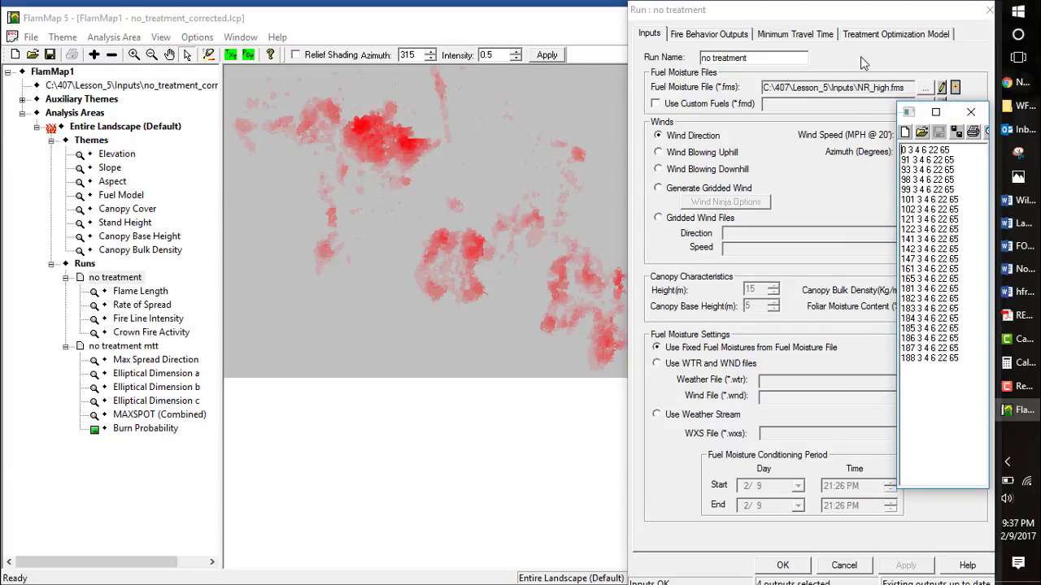
left_click(909, 112)
left_click(964, 152)
left_click(909, 114)
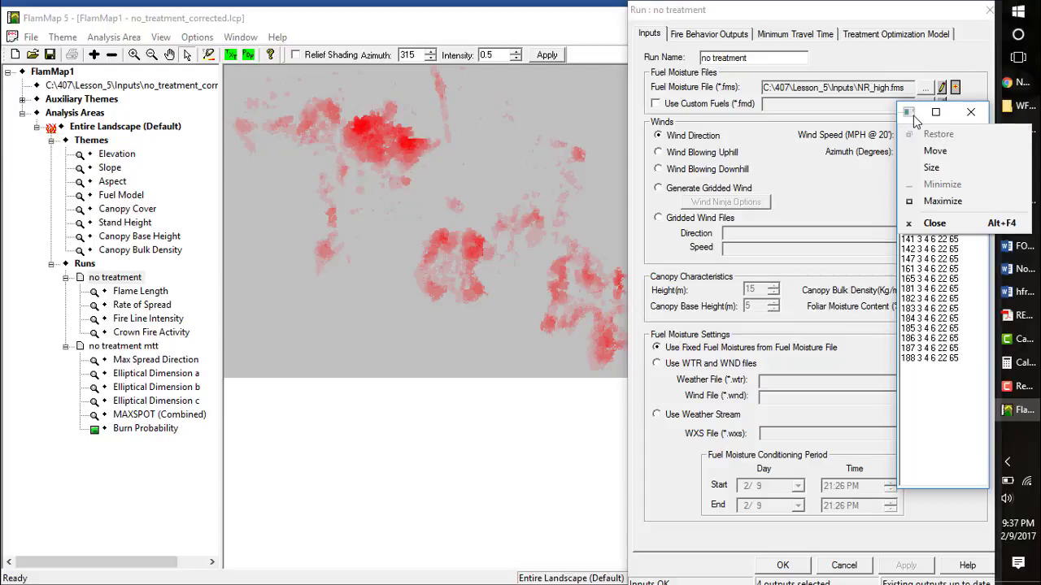
left_click(913, 115)
left_click(909, 113)
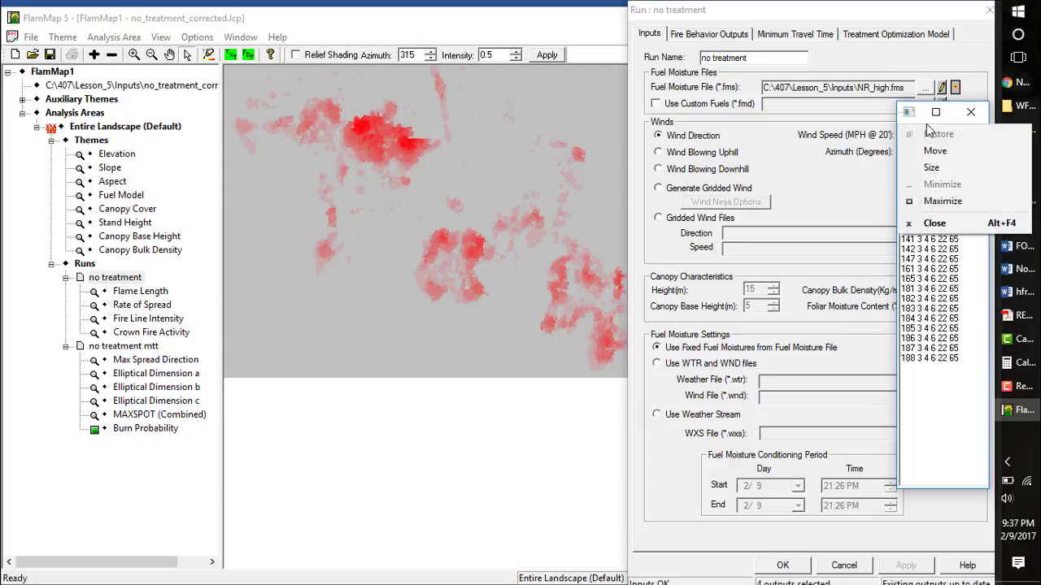
left_click(866, 183)
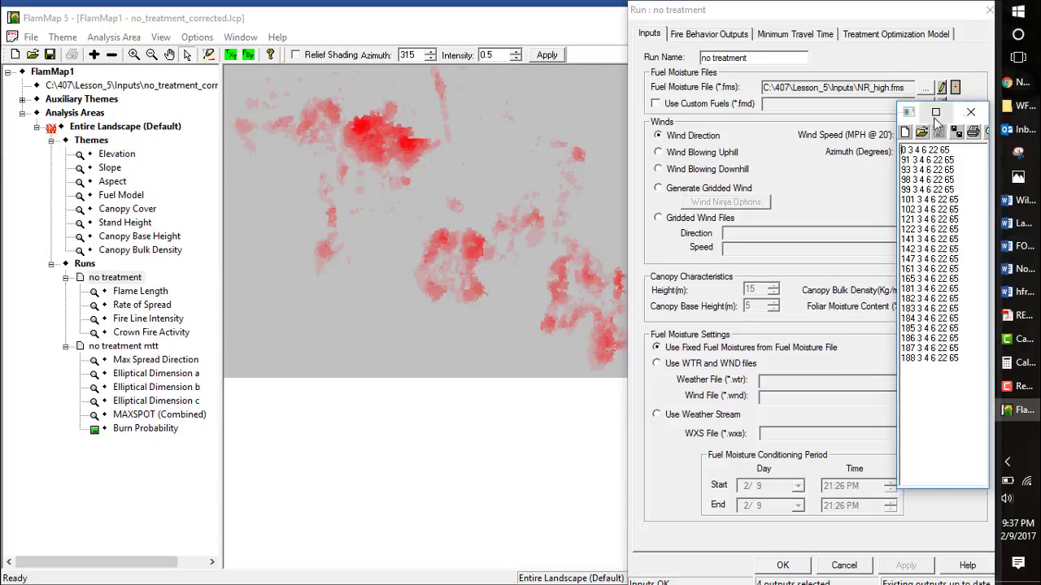
left_click(909, 113)
left_click(971, 112)
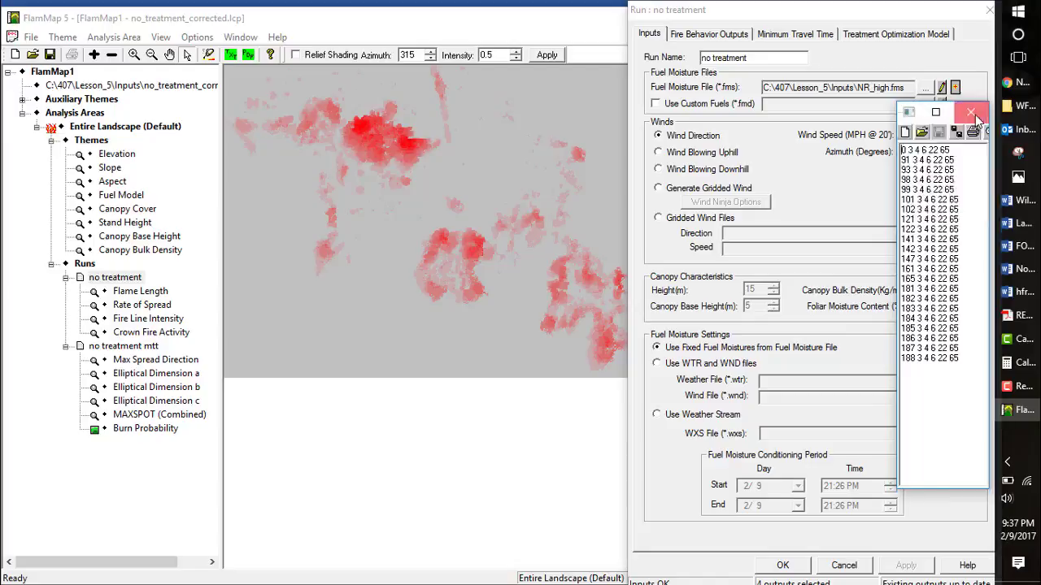
left_click(971, 112)
Review NR_high.fms again beside the no treatment run's wind inputs, then close the file and the run settings.
left_click_drag(889, 14, 776, 20)
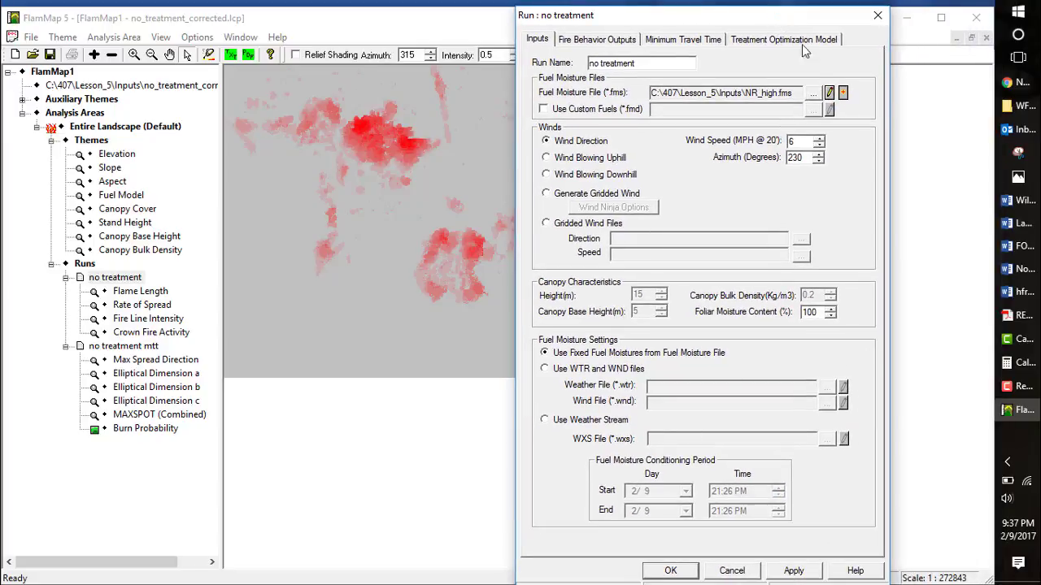
left_click(829, 94)
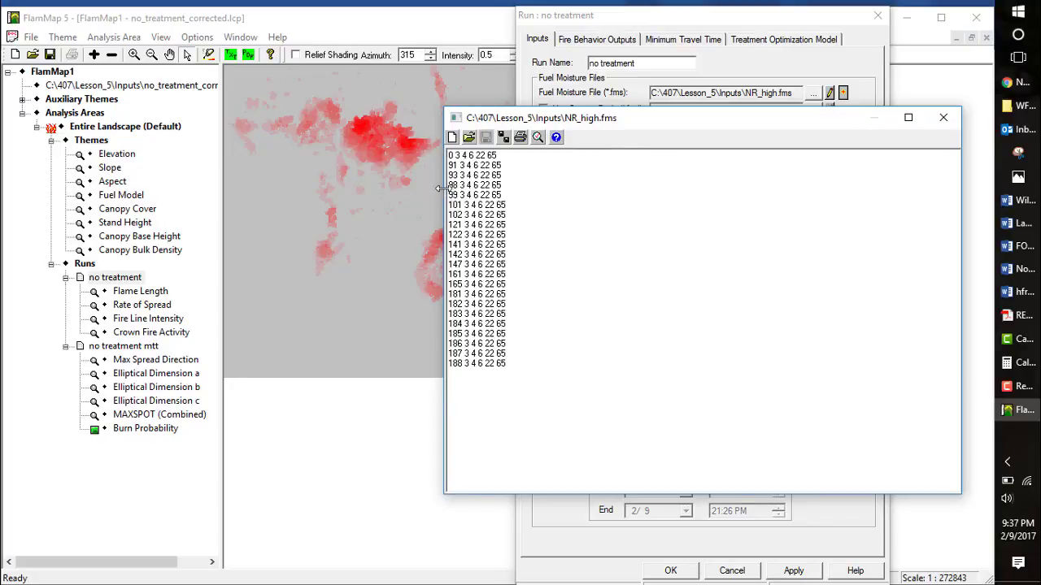
left_click_drag(439, 189, 816, 188)
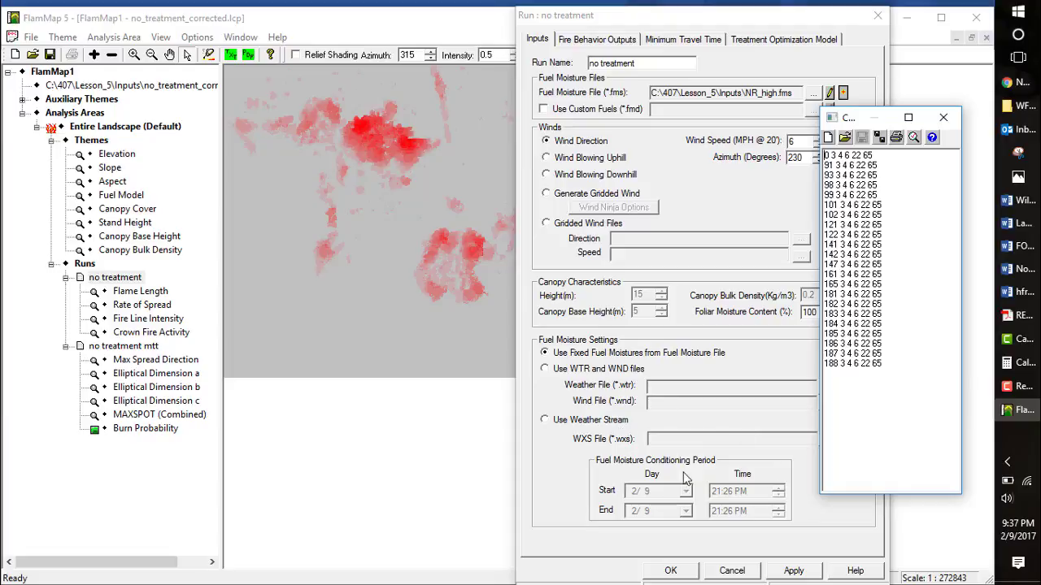
left_click(943, 117)
left_click(879, 16)
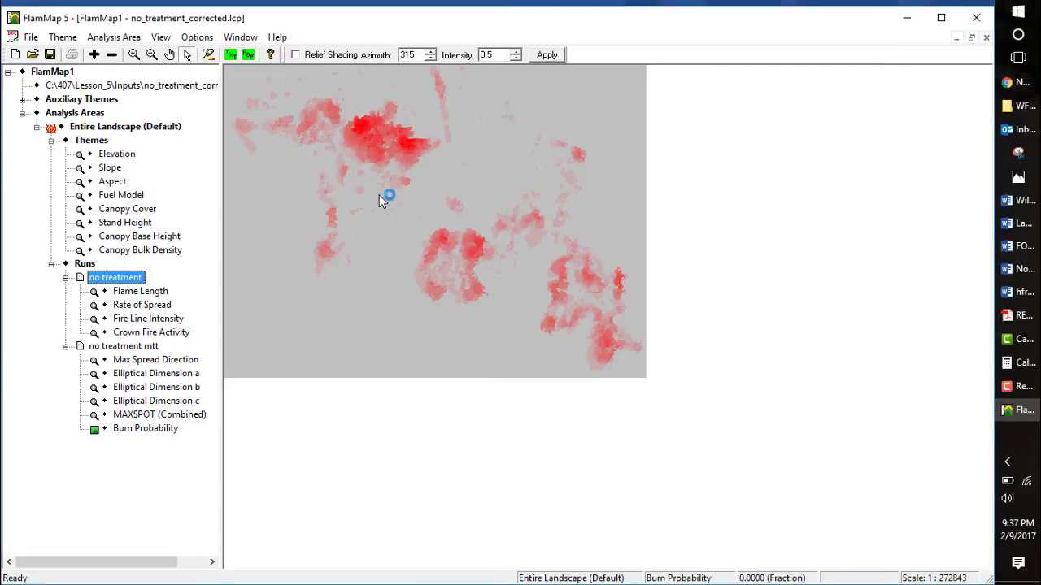
Start exporting the no treatment run's Flame Length output as an ASCII grid and create an outputs2 folder in Lesson_5.
right_click(135, 292)
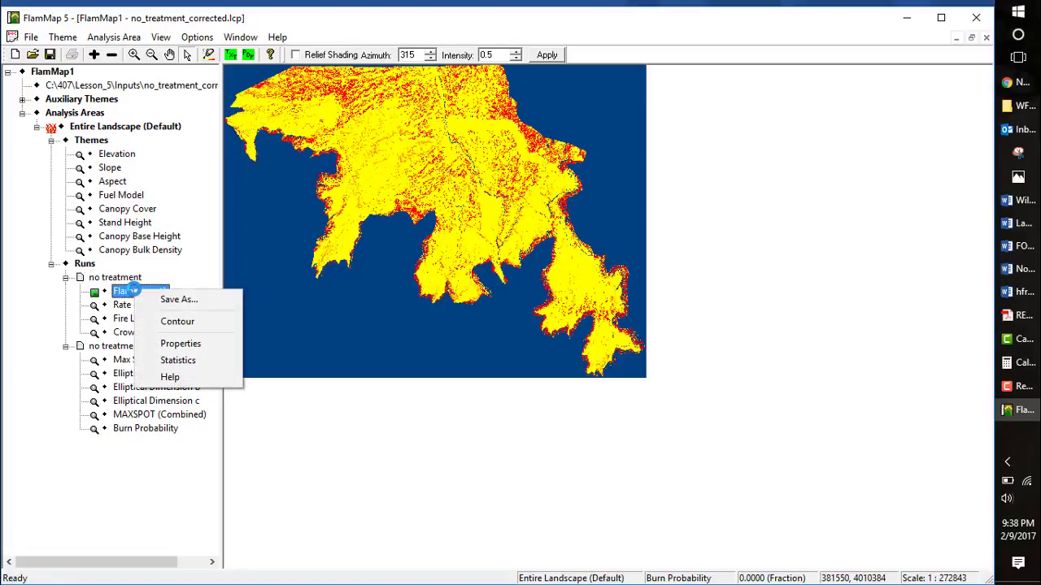
left_click(177, 302)
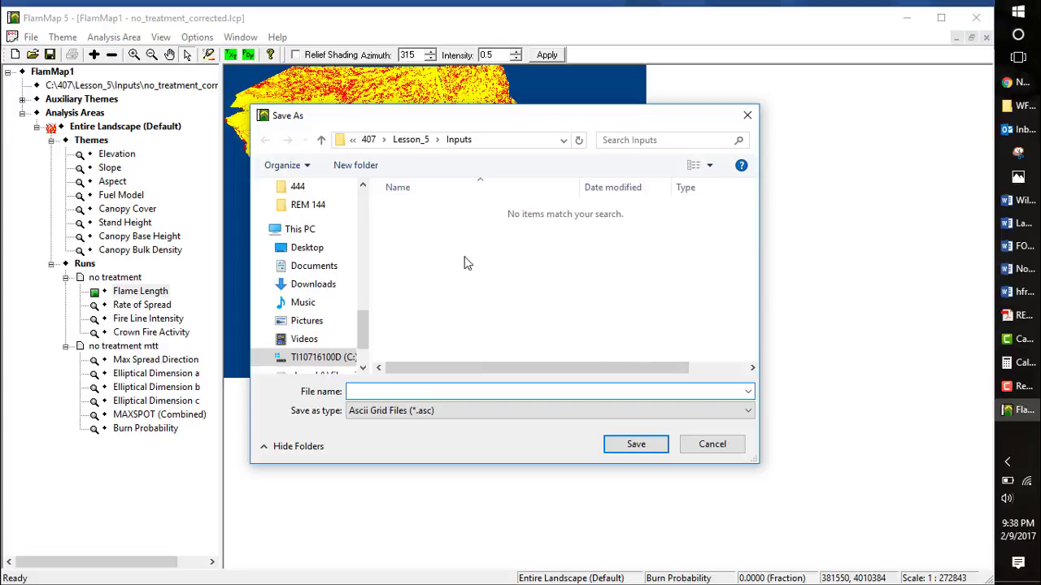
left_click(414, 142)
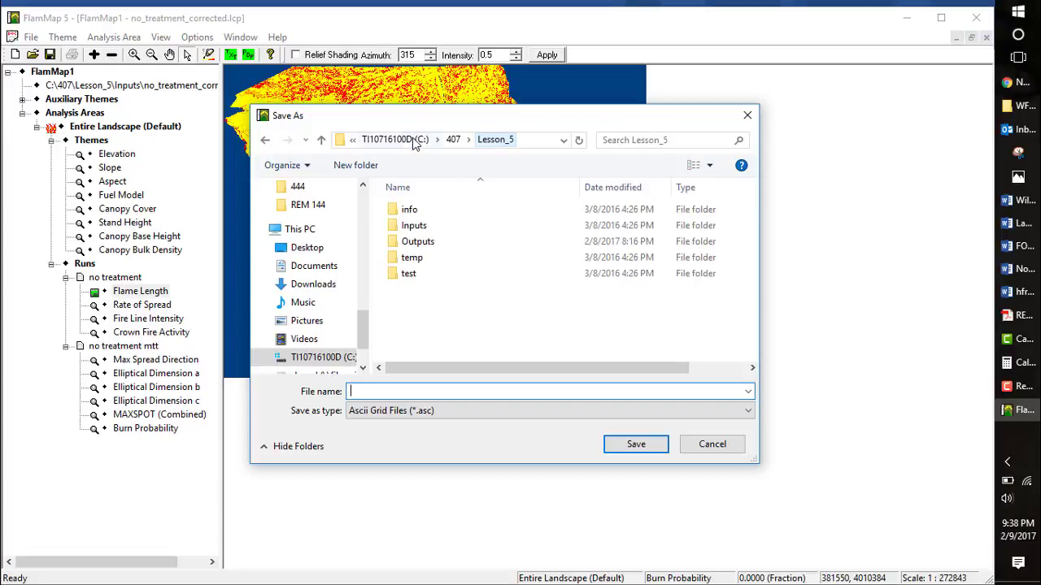
right_click(428, 313)
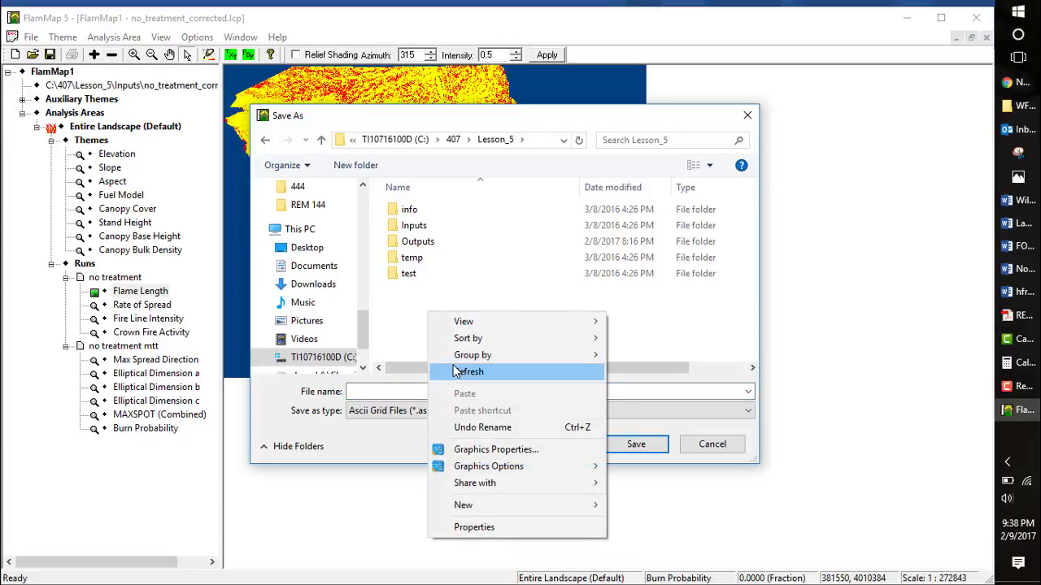
left_click(401, 307)
right_click(406, 324)
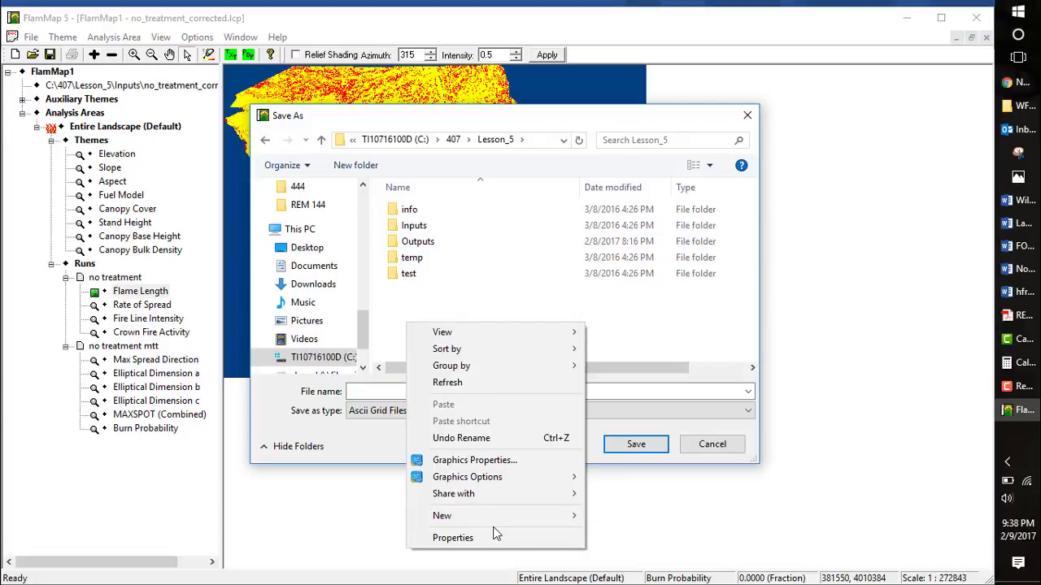
mouse_move(520, 515)
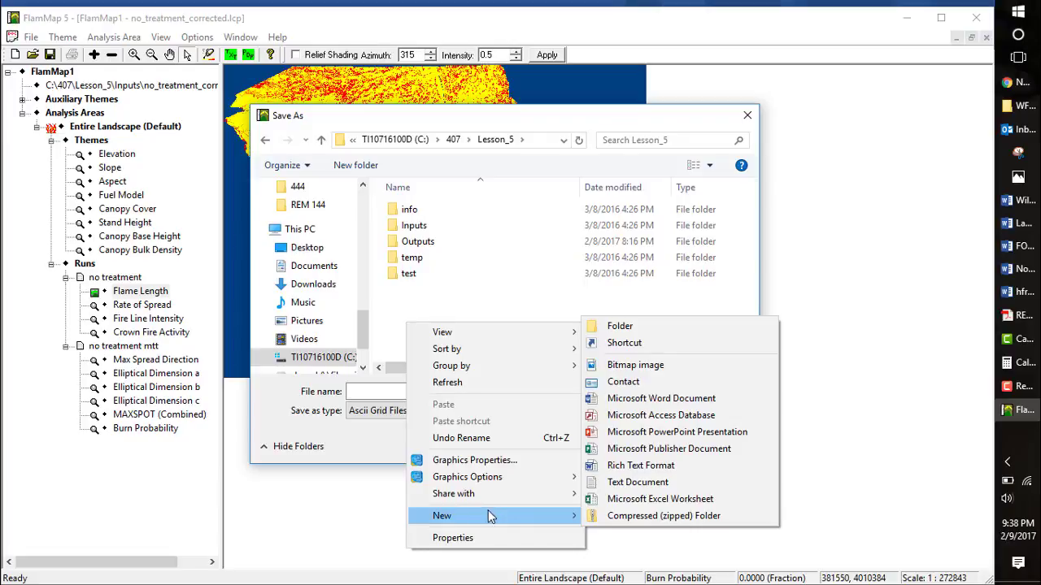
left_click(619, 326)
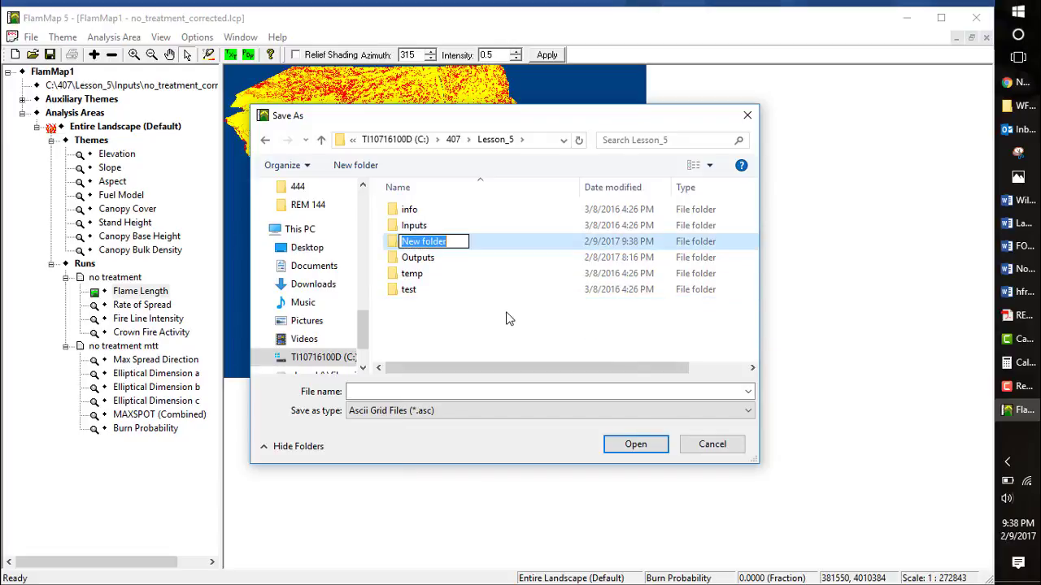
type("out")
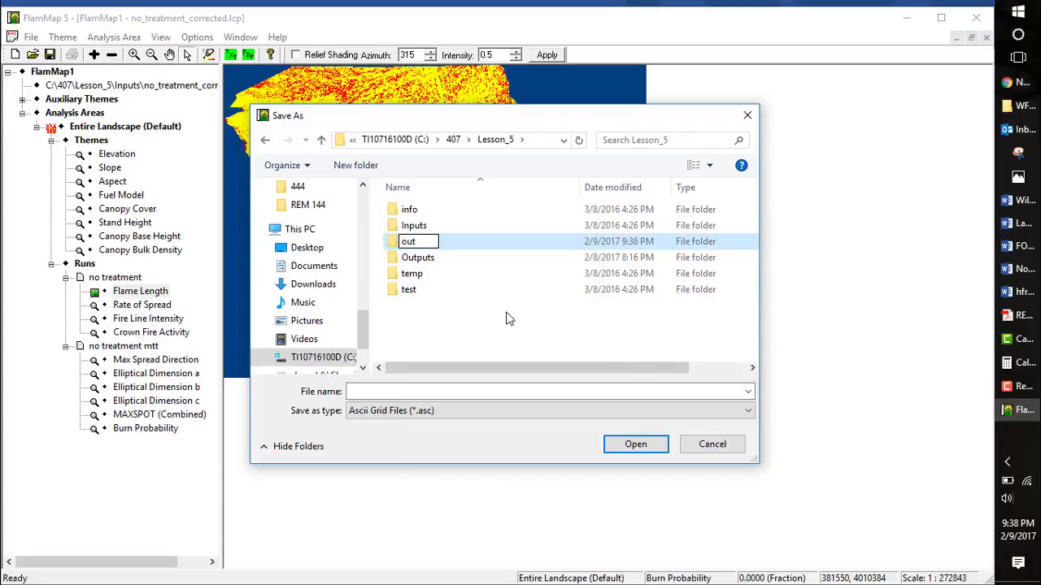
type("puts2")
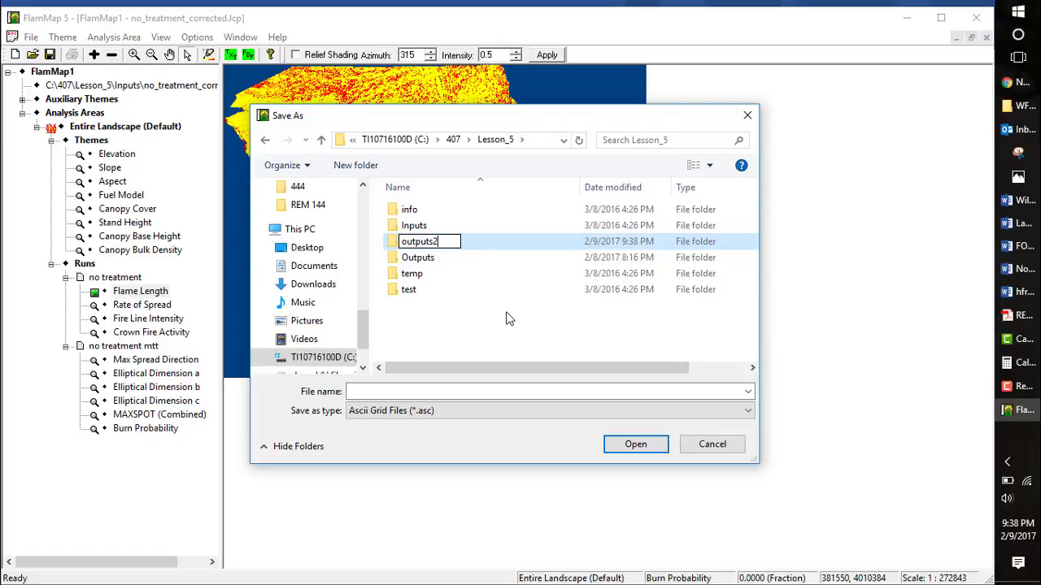
left_click(632, 449)
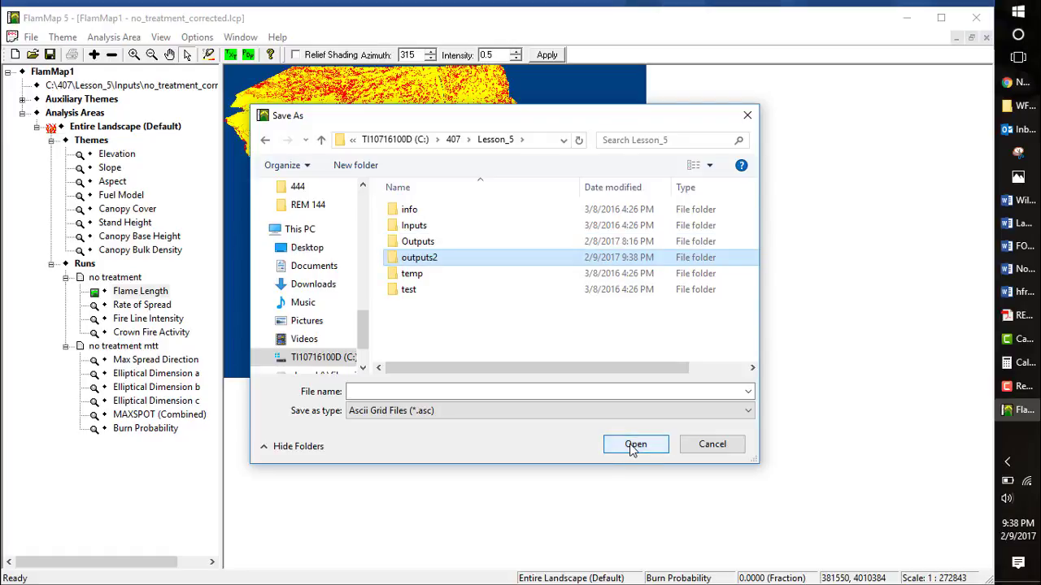
Save the Flame Length grid in the outputs2 folder under a file name beginning with nt_.
double_click(413, 258)
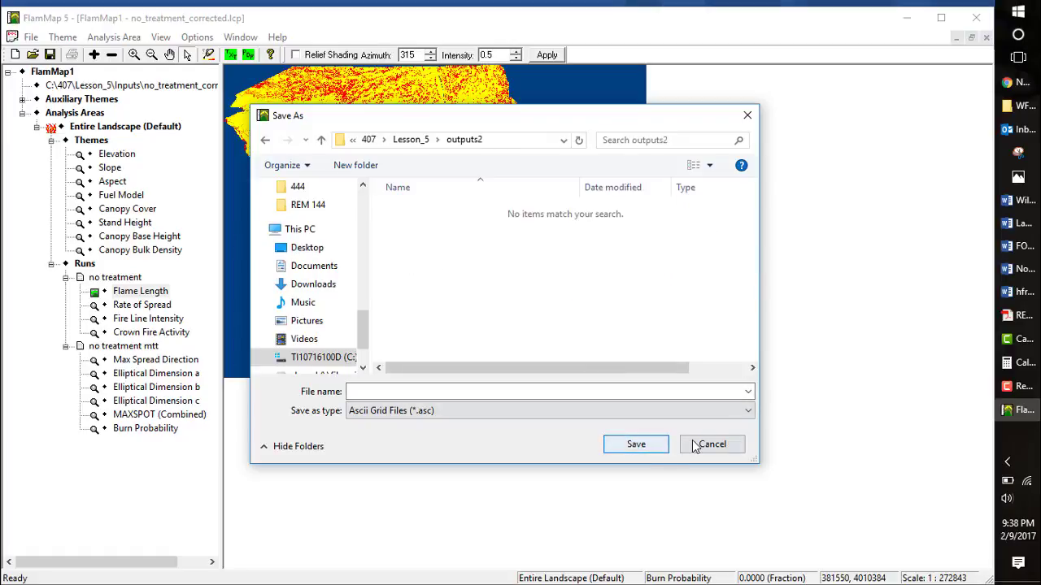
left_click(421, 390)
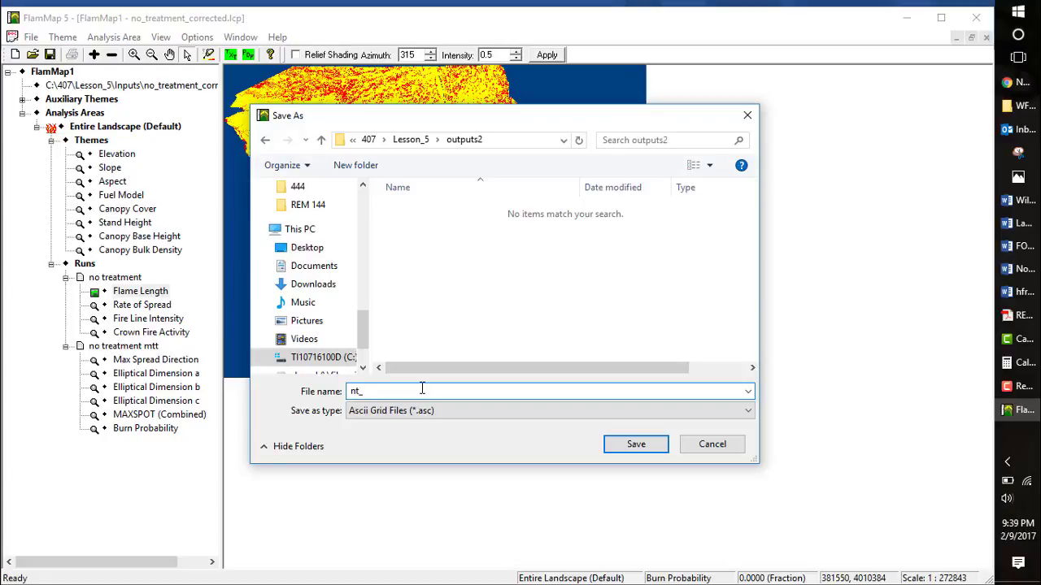
left_click(636, 446)
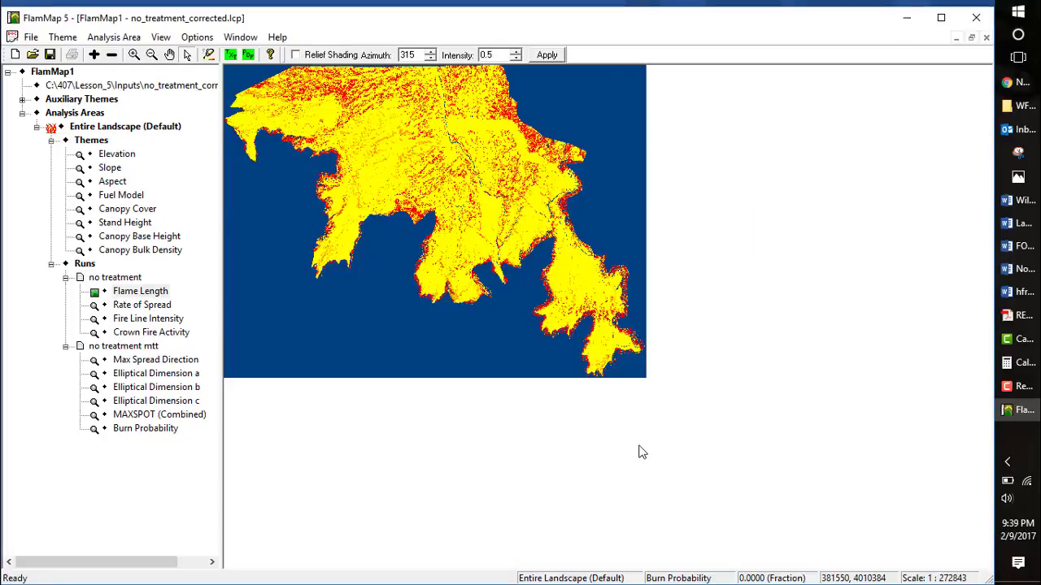
Display the Flame Length theme, review the generation settings of the no_treatment_corrected.lcp landscape, and close them without changes.
left_click(155, 293)
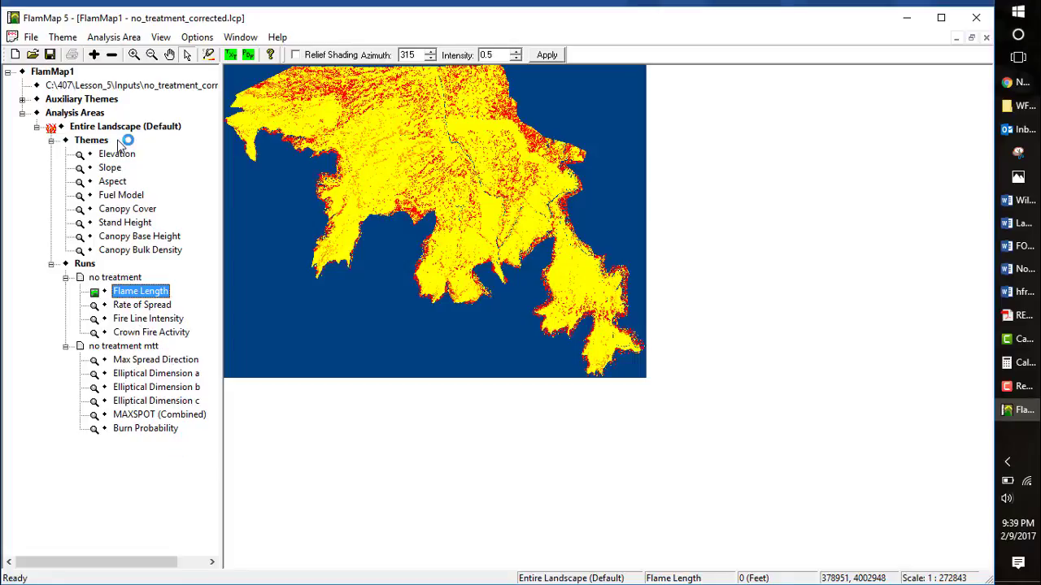
double_click(136, 91)
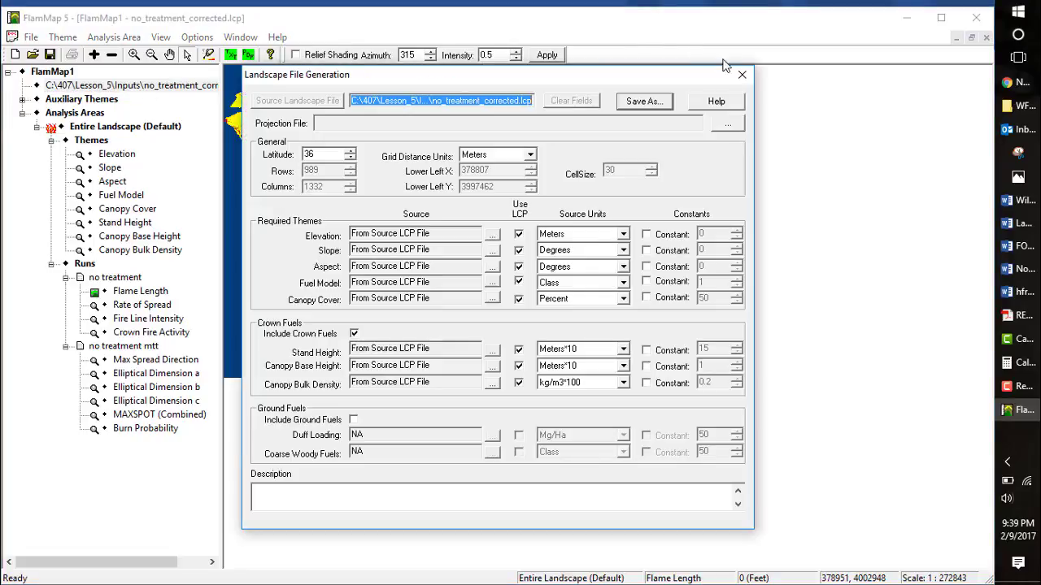
left_click(748, 72)
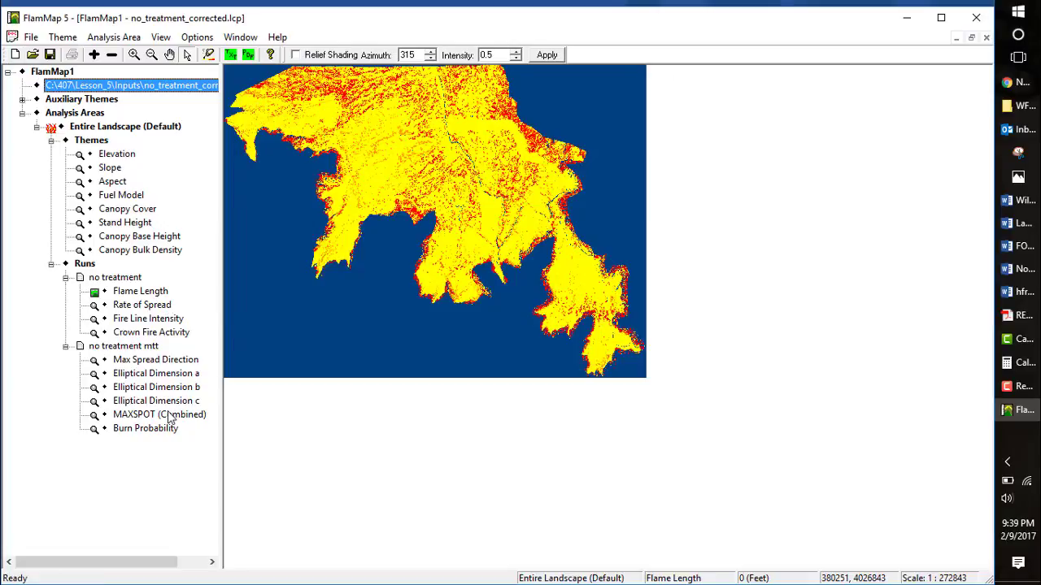
Load Slopes_completed_2014.lcp from the Lesson_5 Inputs folder into a new project and add a run, starting its name with s.
left_click(15, 54)
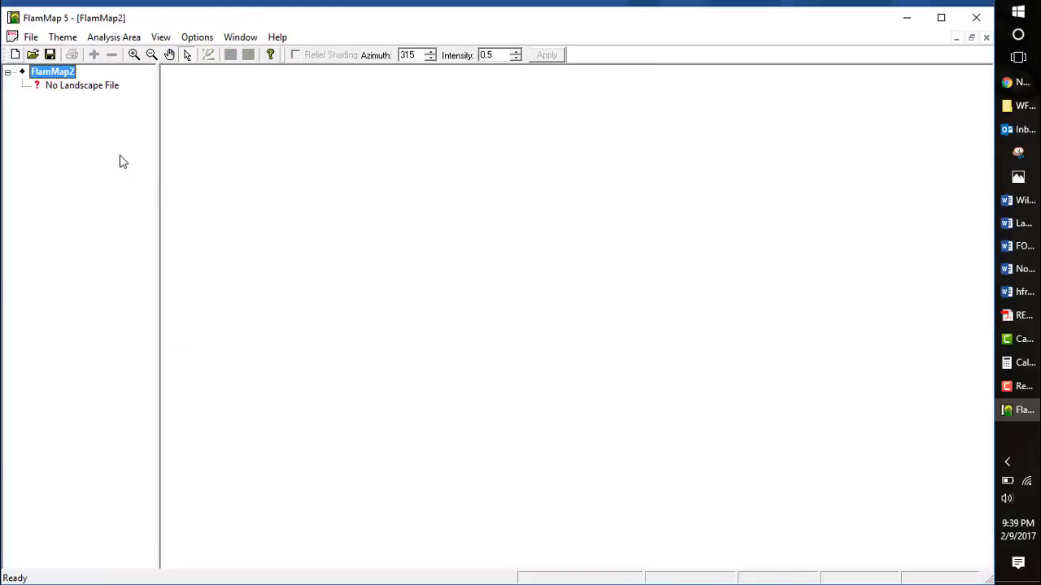
double_click(71, 85)
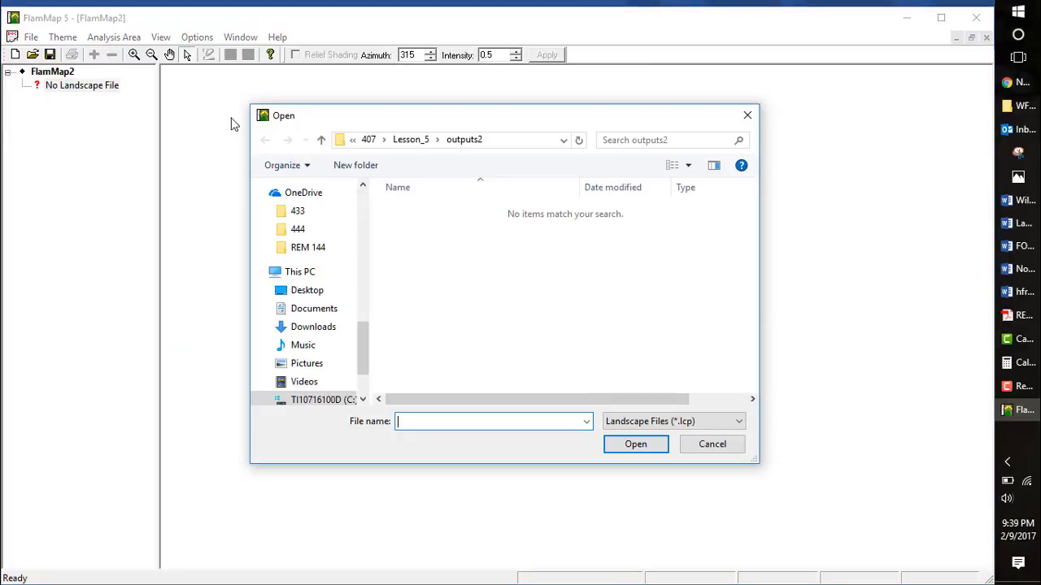
left_click(414, 140)
double_click(409, 229)
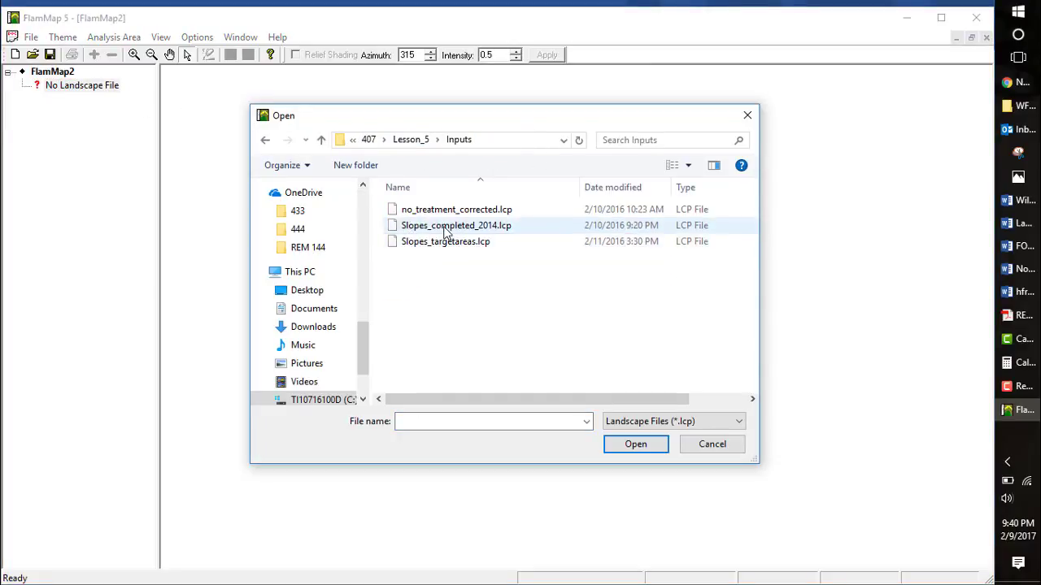
left_click(442, 231)
left_click(634, 450)
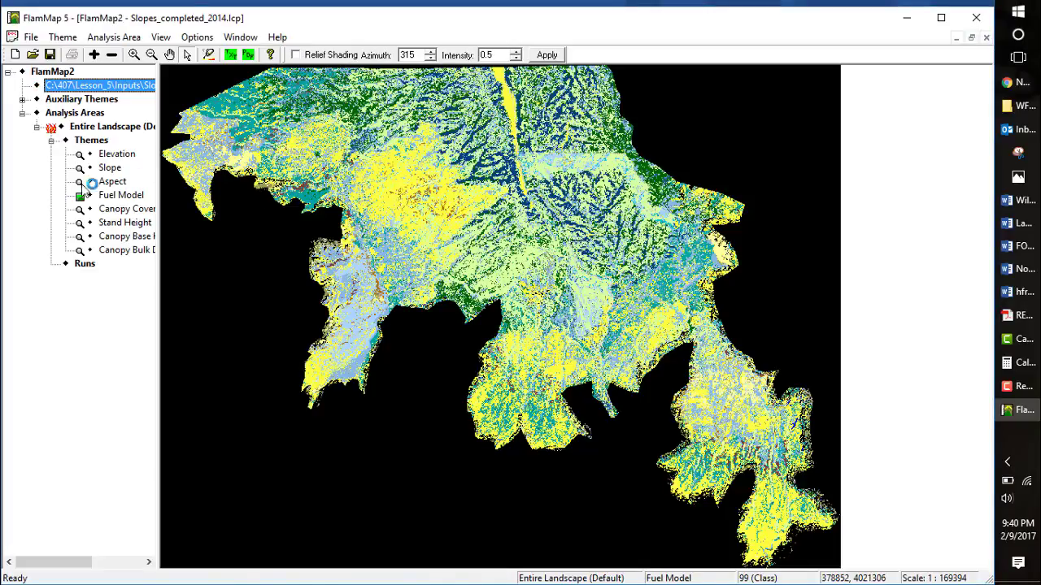
double_click(86, 264)
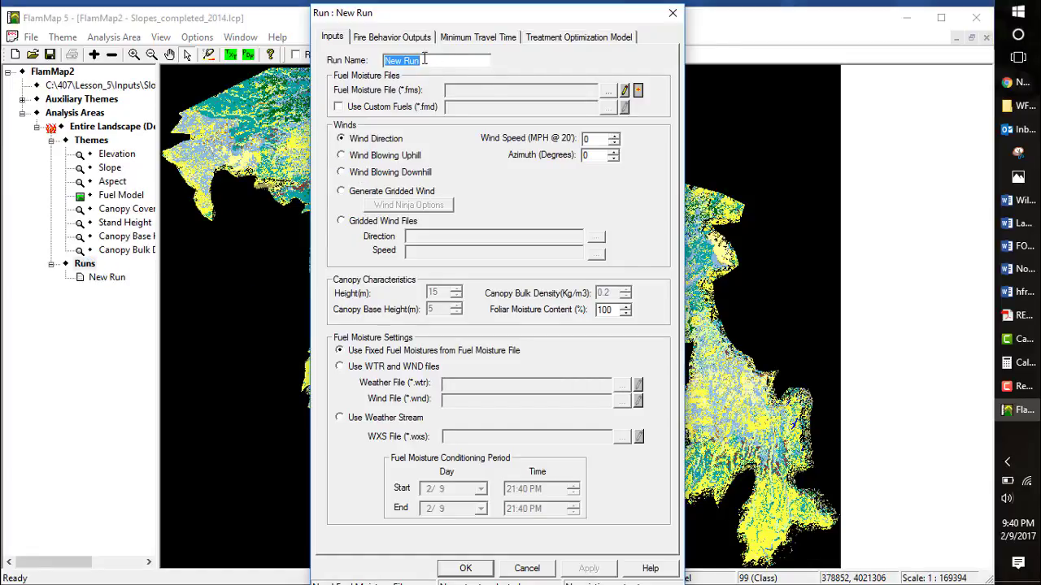
type("s")
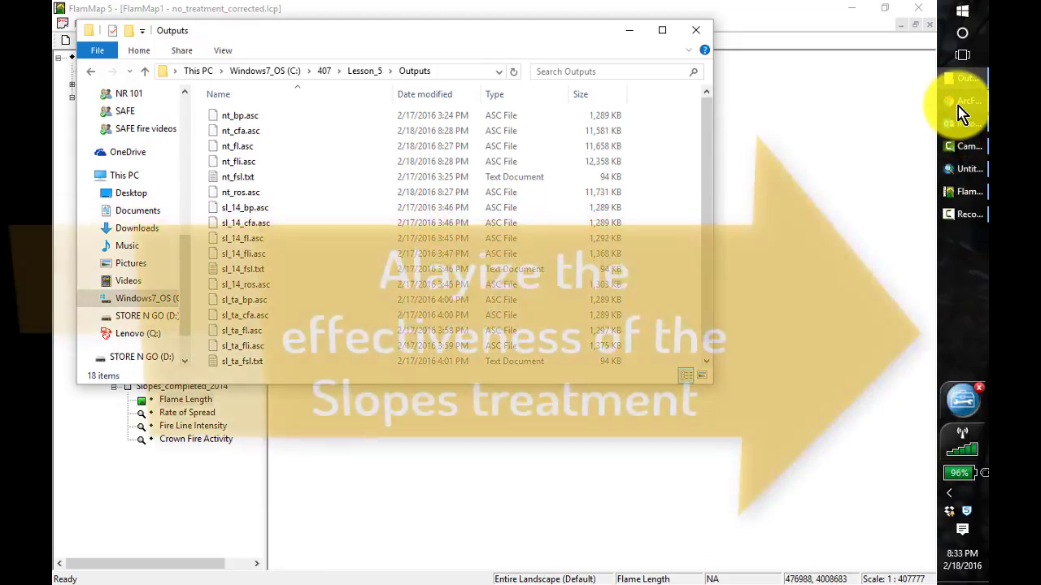
Switch to the ArcFuels10 help page in Chrome.
mouse_move(958, 106)
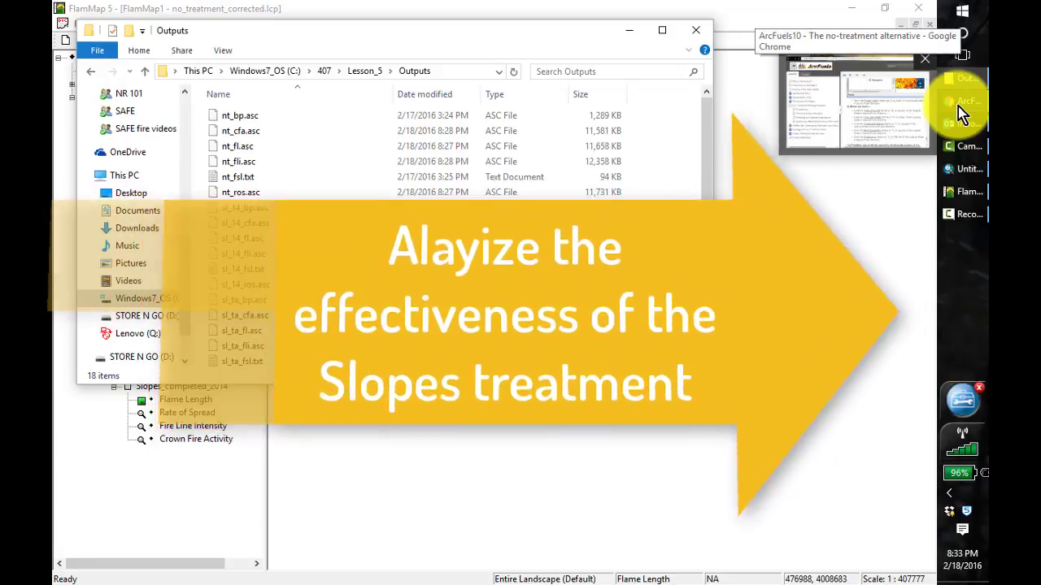
left_click(958, 106)
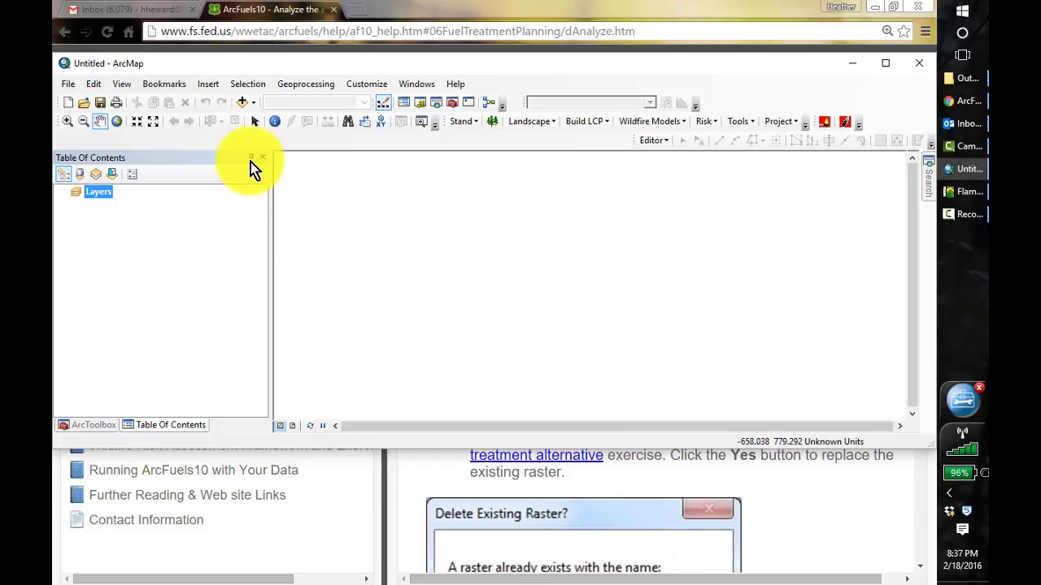
In ArcMap, add the NorthRimFires_2012_2015 layer from the FireHistory dataset of Grand_Canyon_Fire_Data.gdb in 407\GrandCanyonData.
left_click(251, 105)
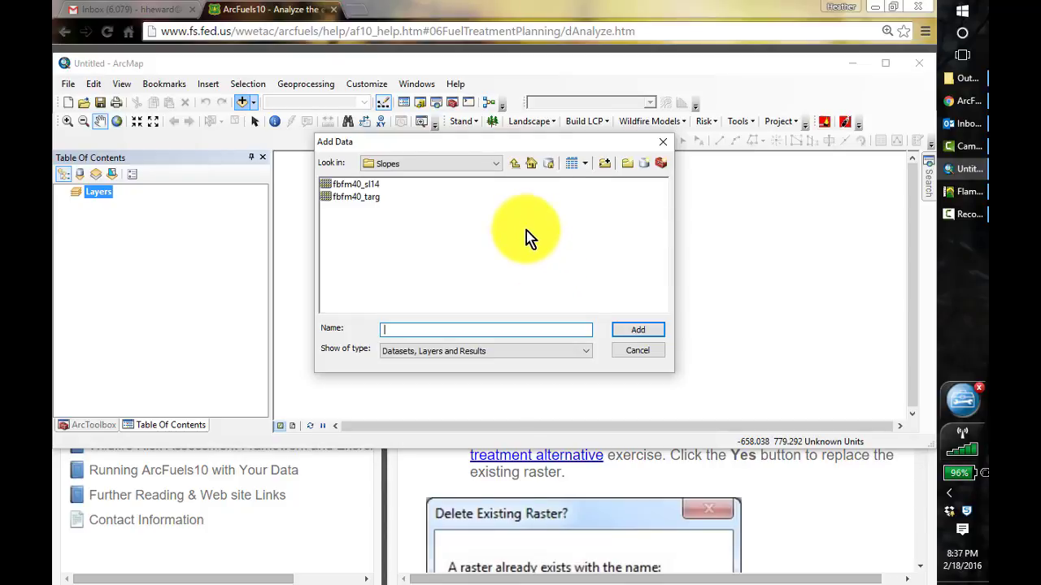
left_click(517, 165)
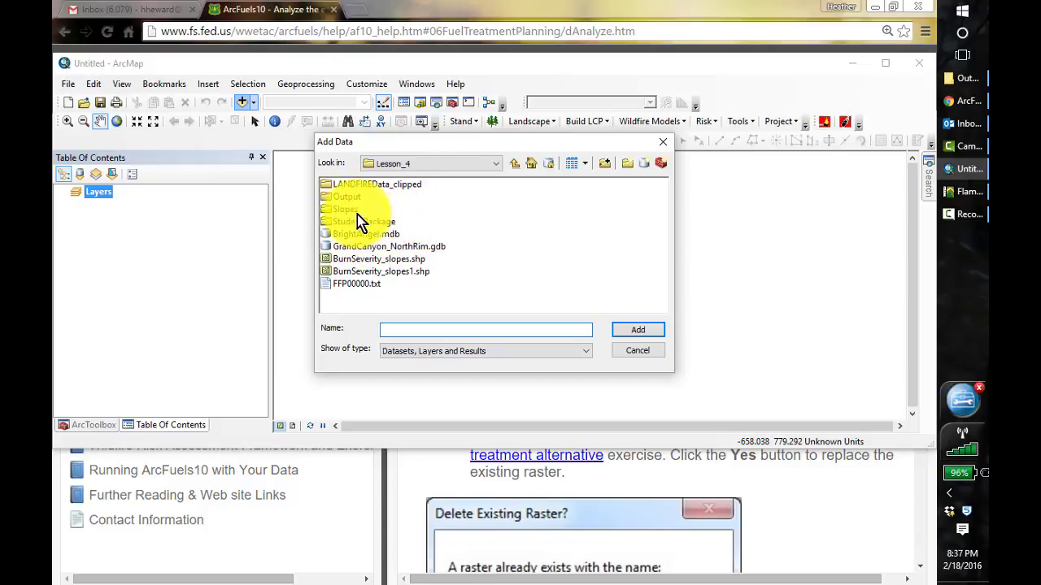
left_click(513, 164)
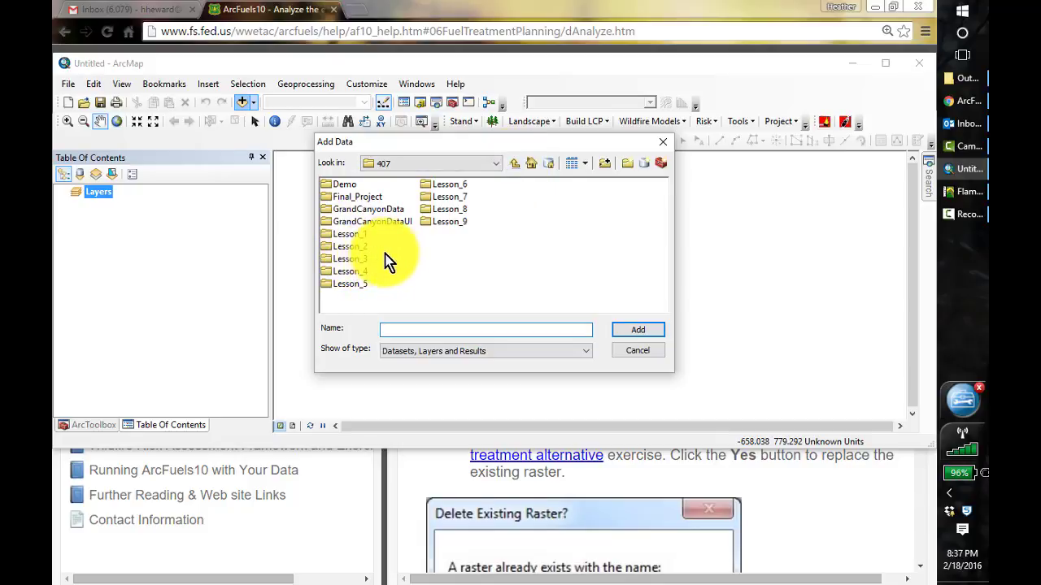
double_click(346, 211)
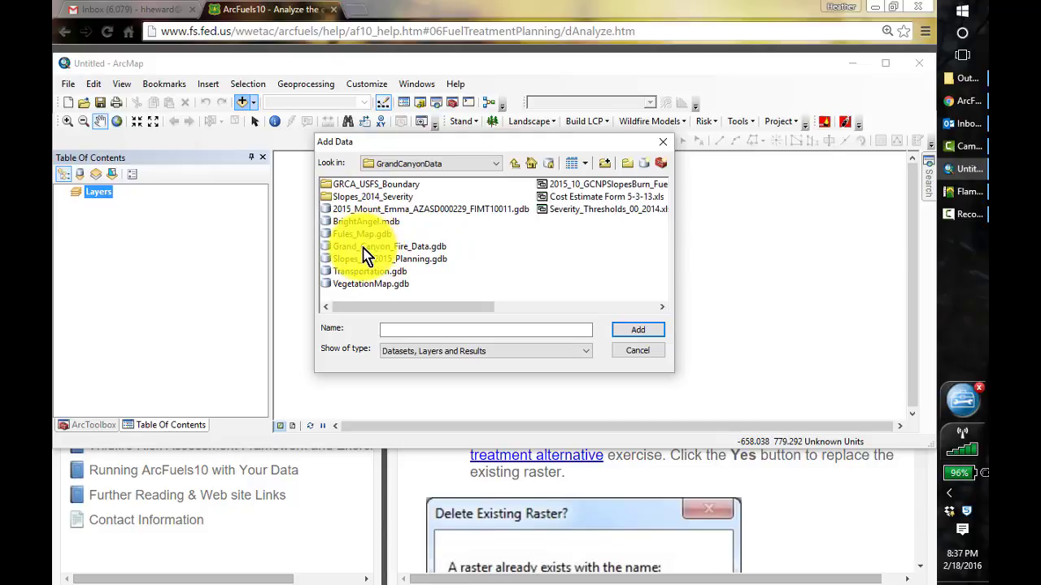
double_click(360, 247)
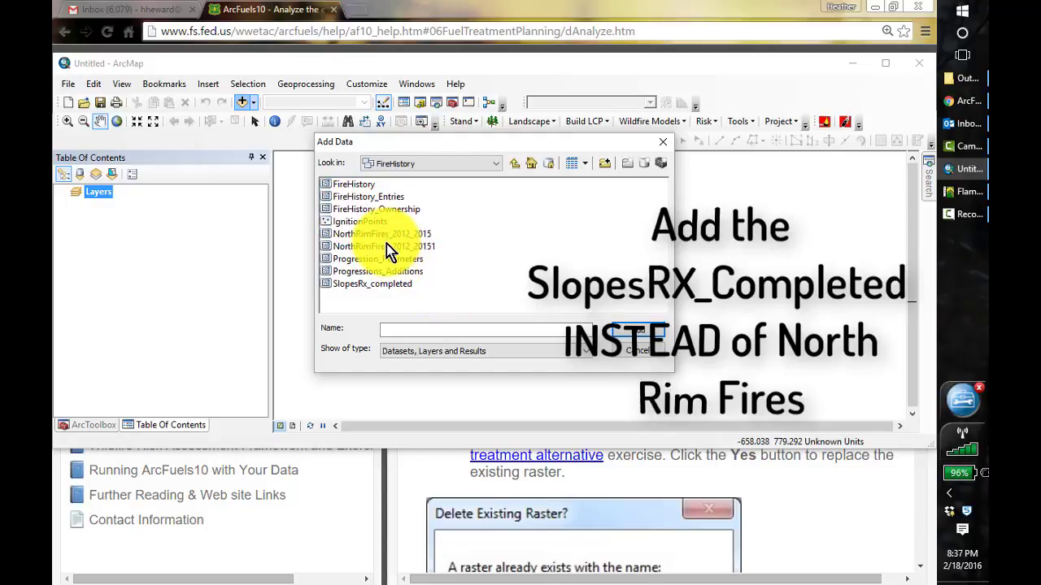
left_click(387, 236)
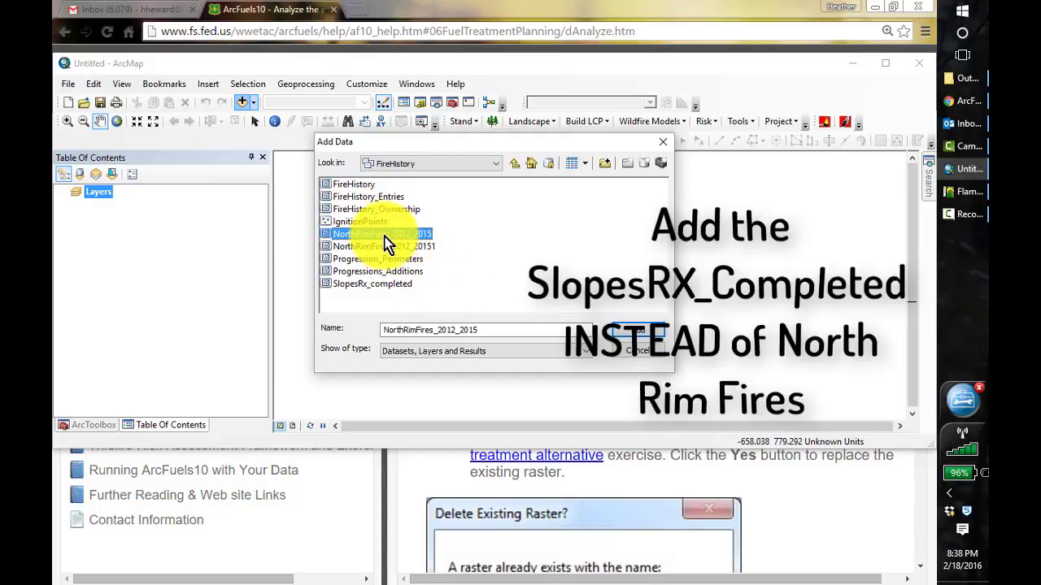
left_click(639, 335)
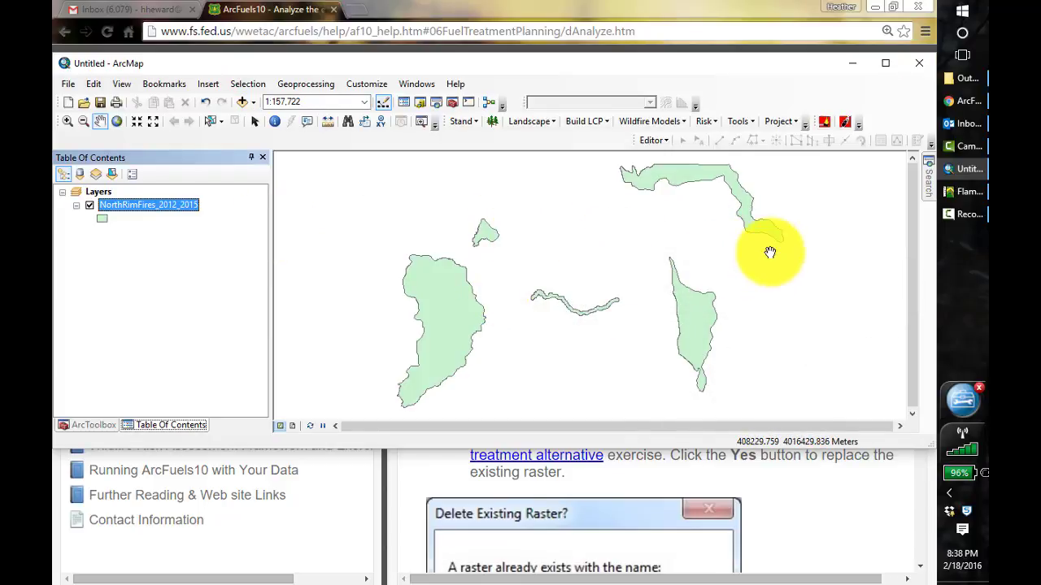
Start the ArcFuels Batch Convert ASCII to Raster tool and set the source folder to C:\407\Lesson_5\Outputs\.
left_click(744, 123)
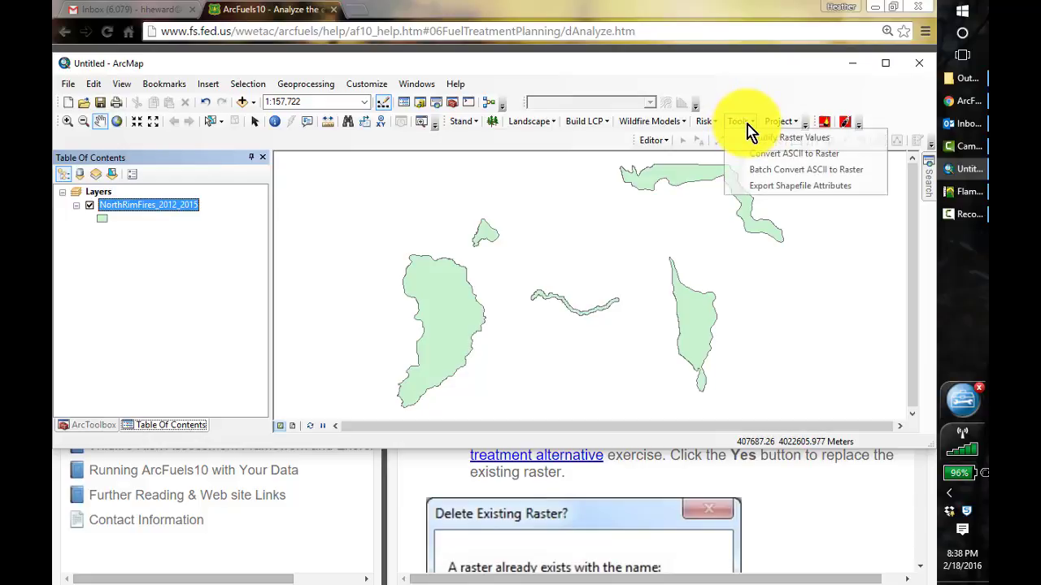
left_click(801, 175)
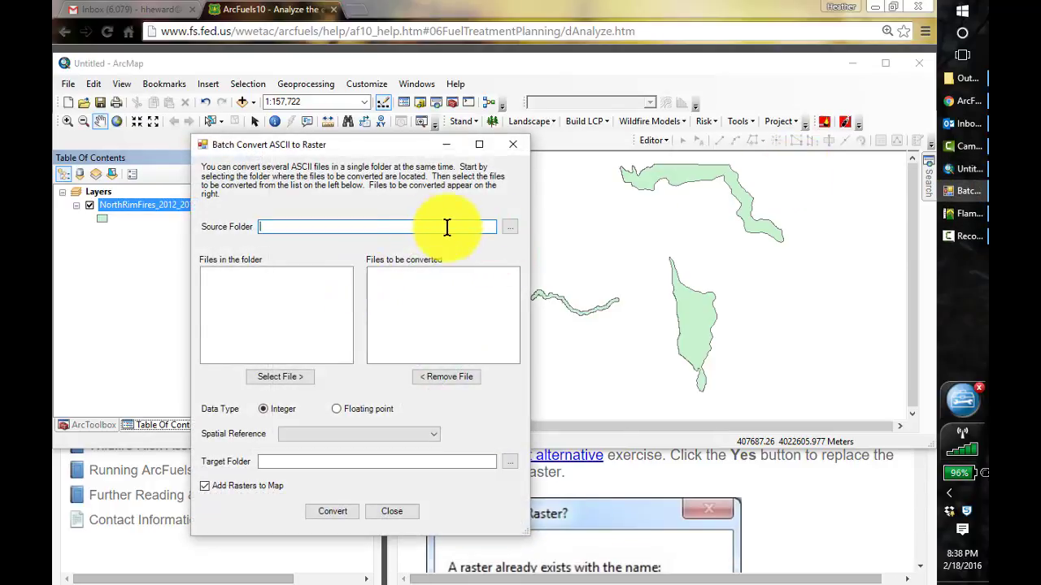
left_click(508, 227)
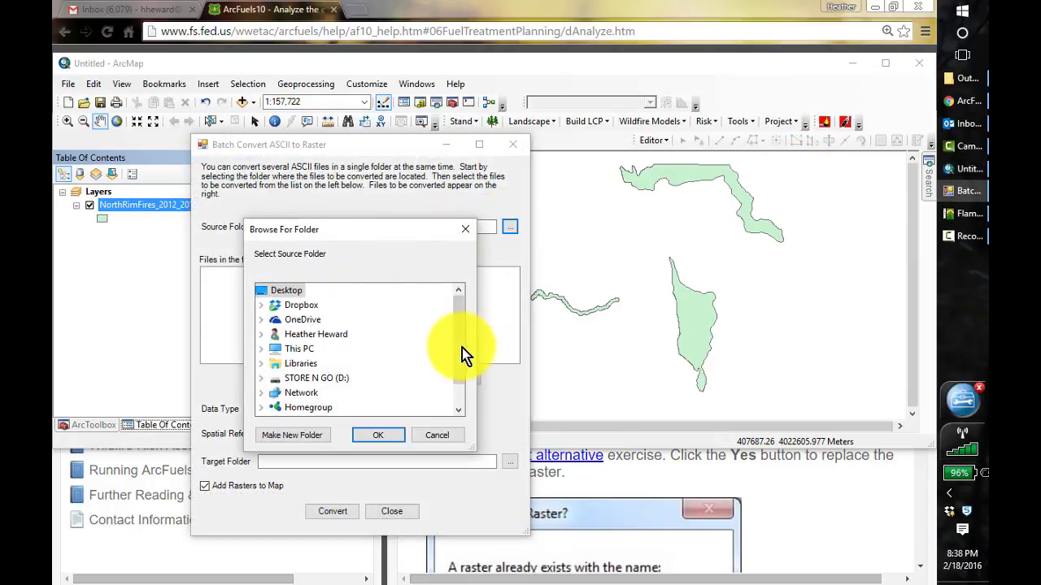
scroll(458, 370, "down", 1)
scroll(458, 378, "up", 1)
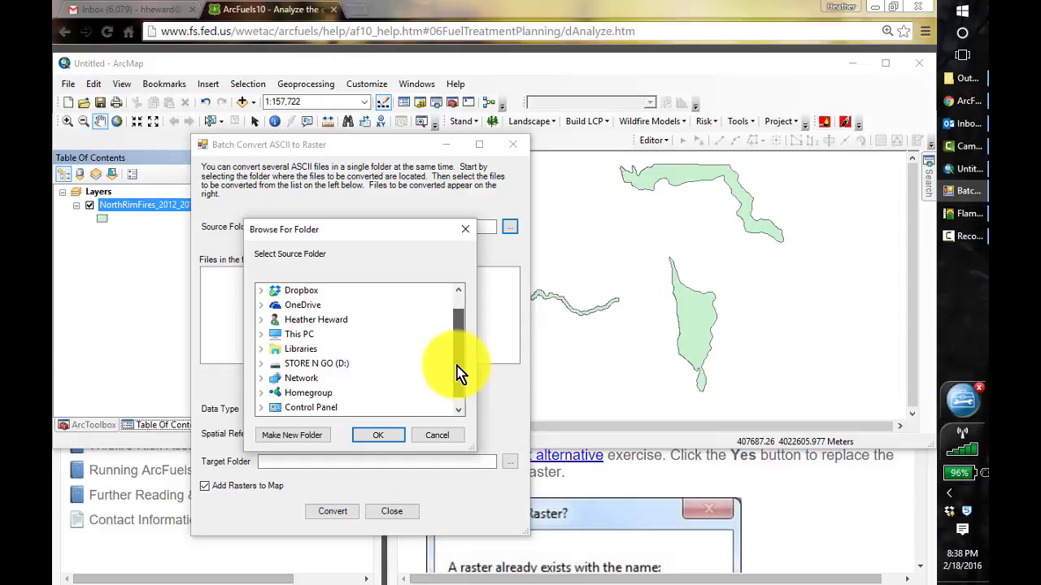
left_click(260, 334)
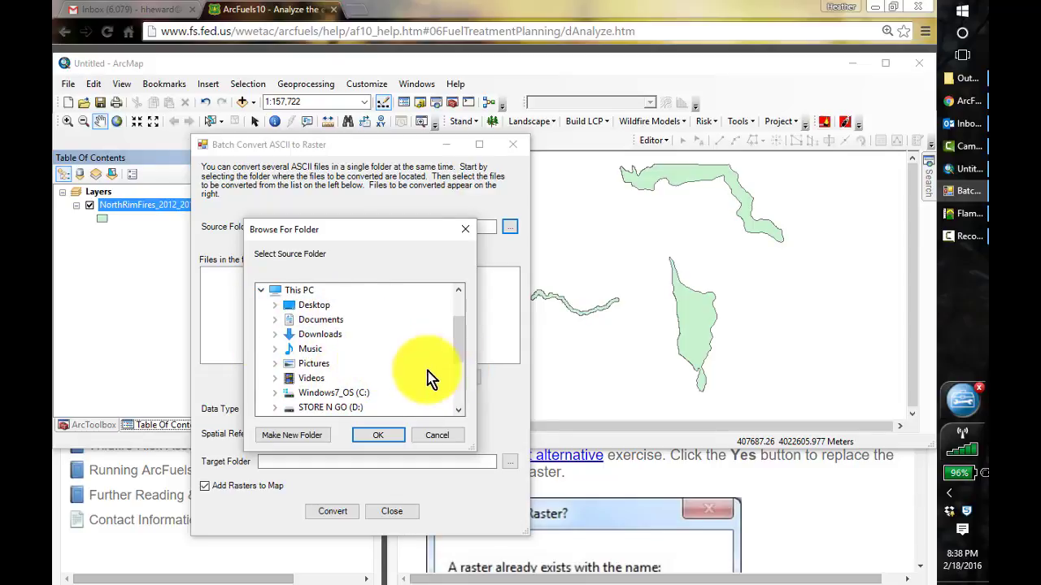
double_click(335, 394)
left_click(294, 306)
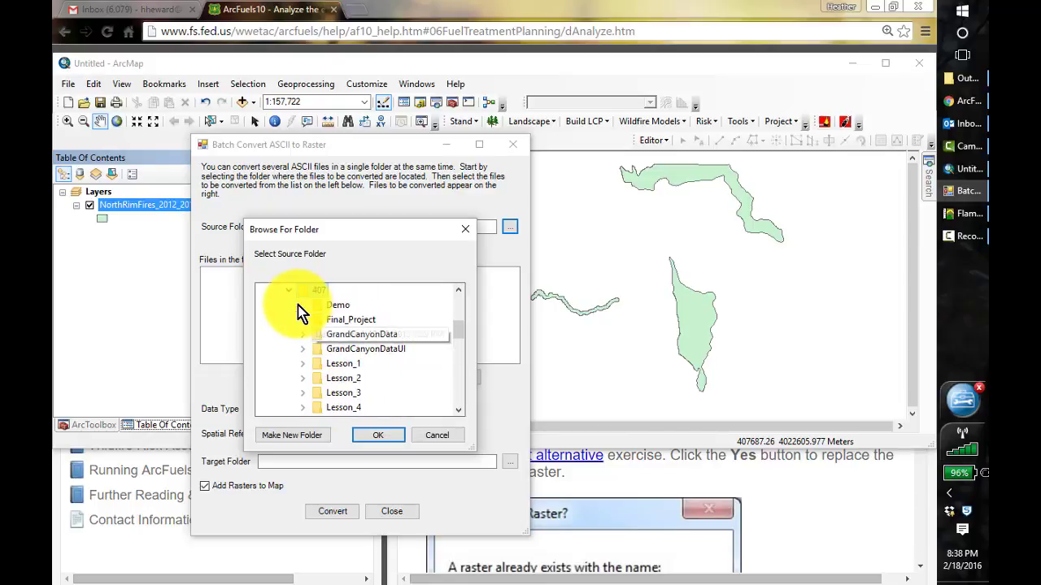
left_click(460, 410)
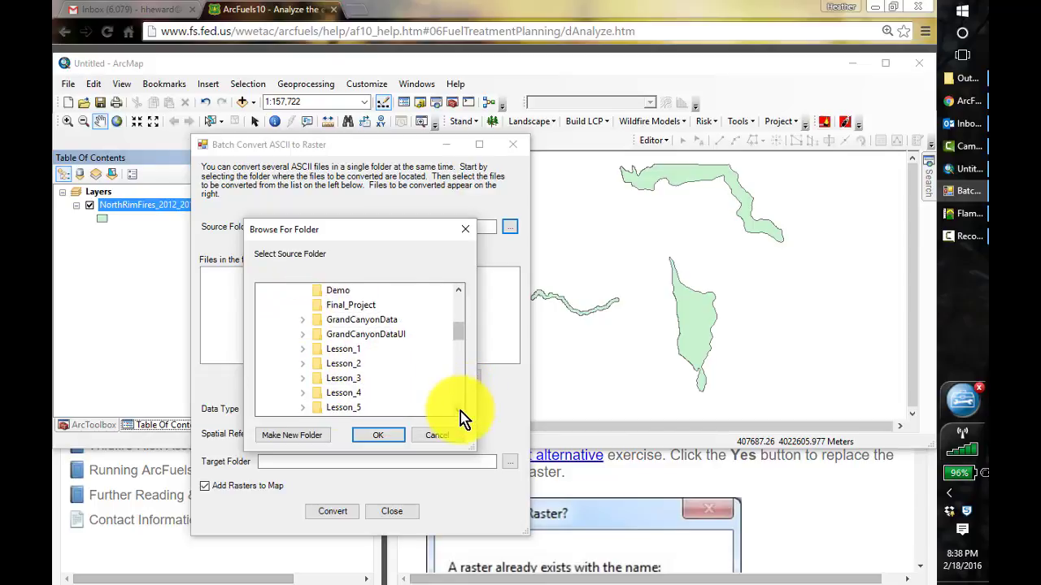
left_click(459, 410)
double_click(346, 392)
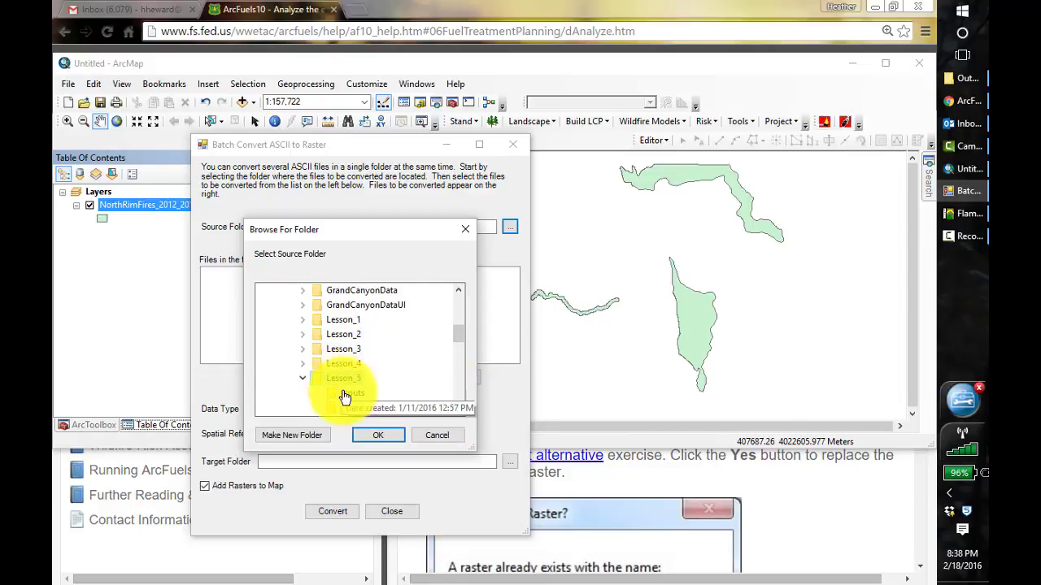
left_click(352, 407)
left_click(380, 440)
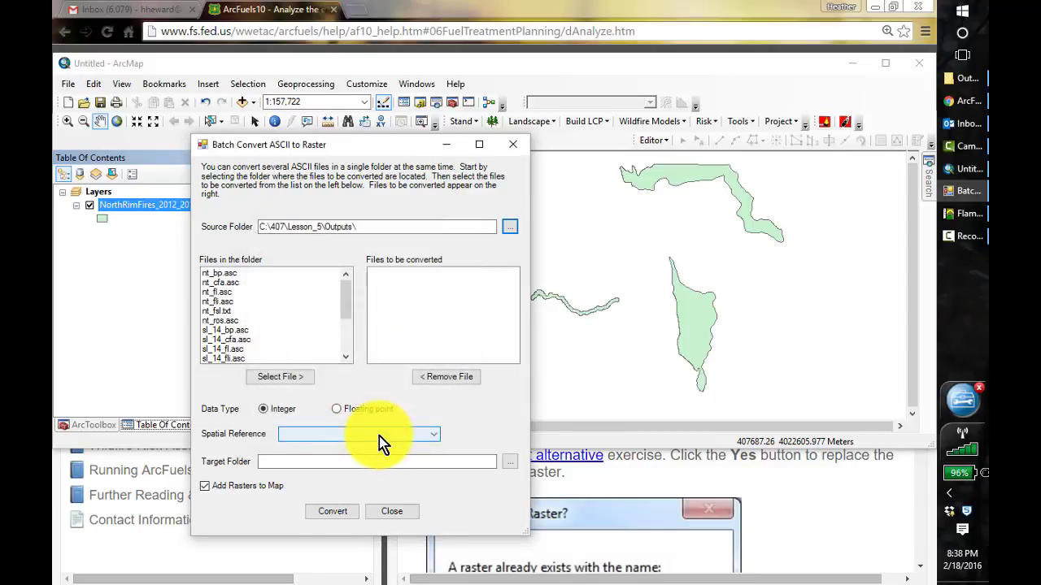
Check the batch conversion example on the ArcFuels10 help page in Chrome, and add nt_cfa.asc, sl_14_cfa.asc and sl_ta_cfa.asc to the files to be converted.
left_click(973, 96)
scroll(919, 296, "up", 4)
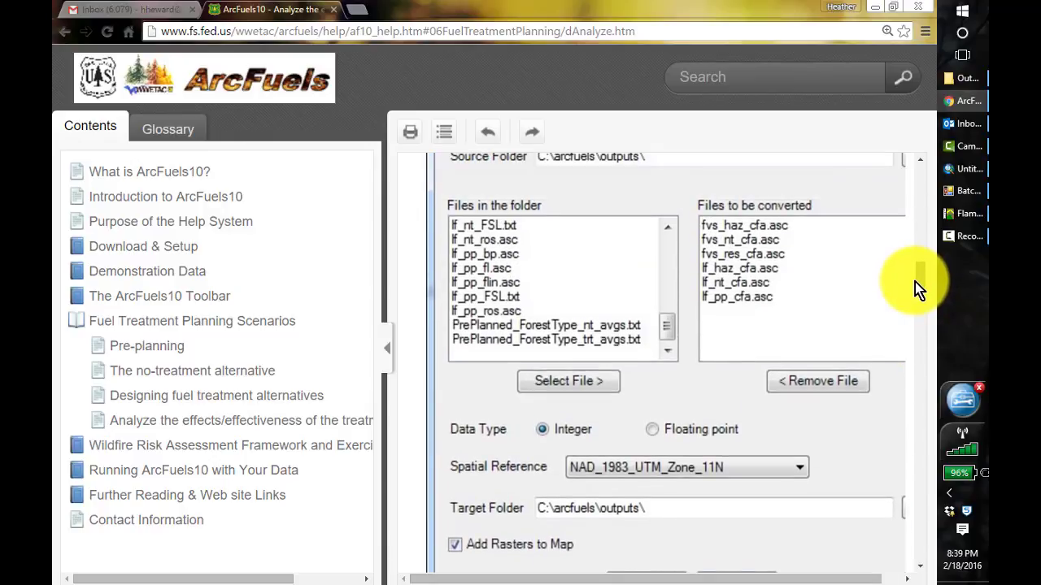
scroll(915, 280, "up", 2)
left_click(968, 190)
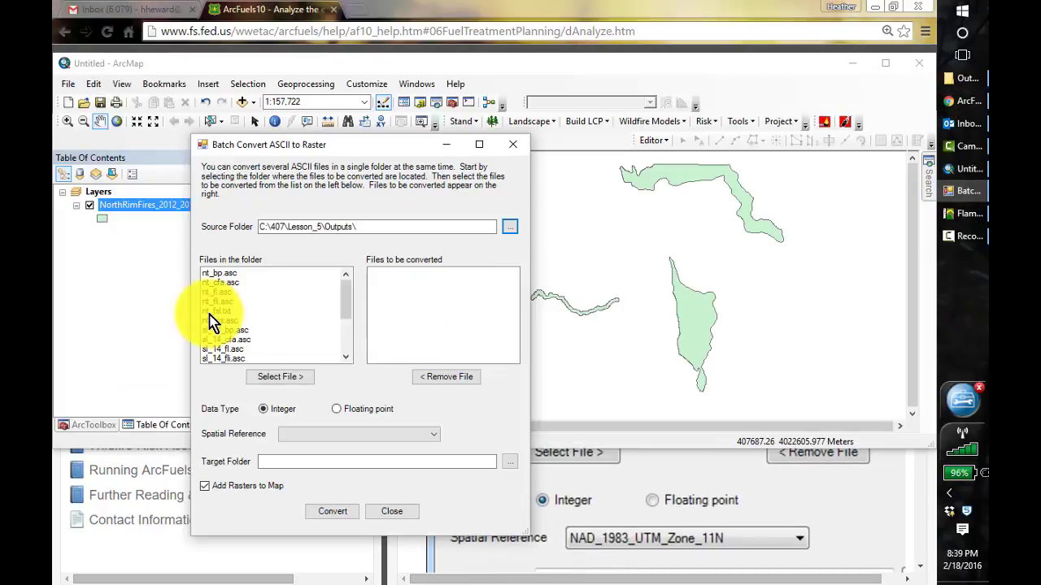
left_click(284, 377)
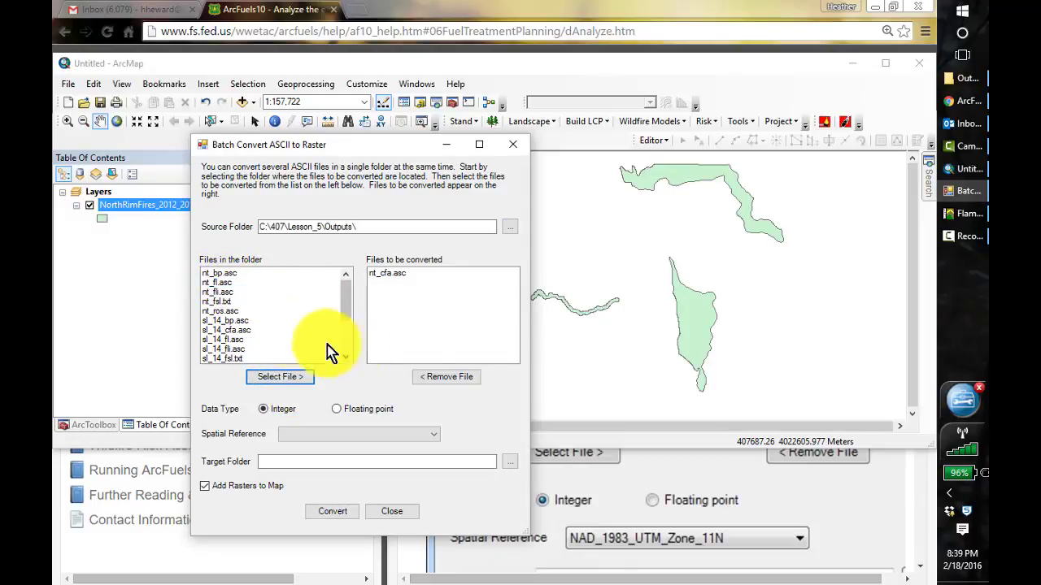
left_click(234, 330)
left_click(285, 377)
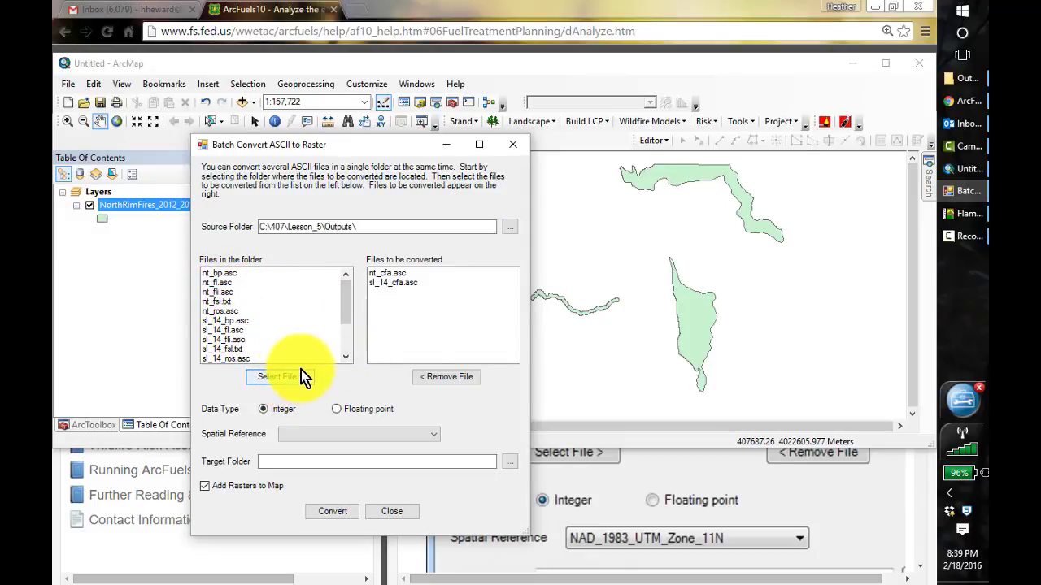
left_click(346, 357)
left_click(346, 357)
left_click(347, 357)
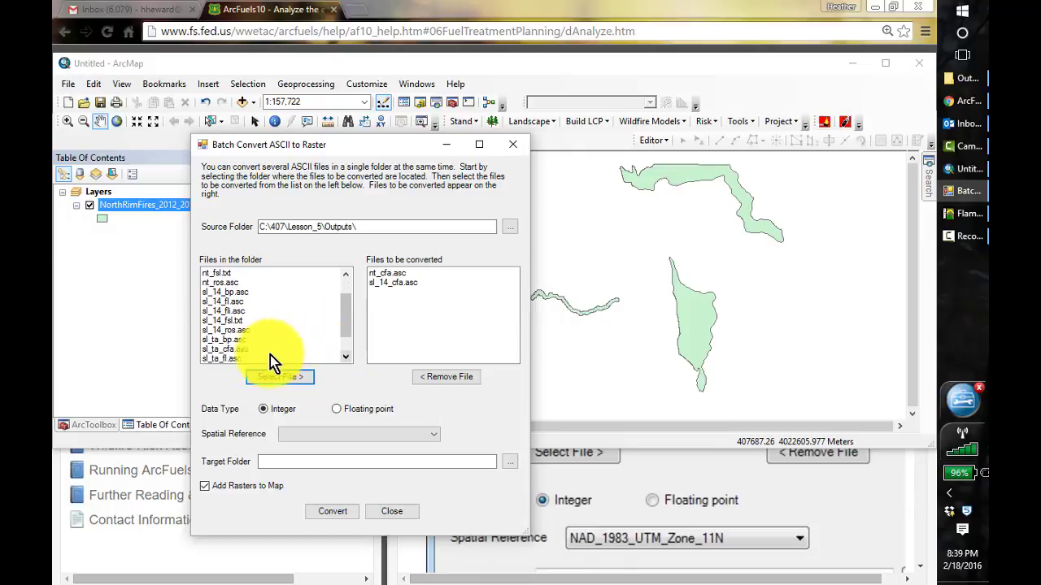
left_click(240, 350)
left_click(284, 377)
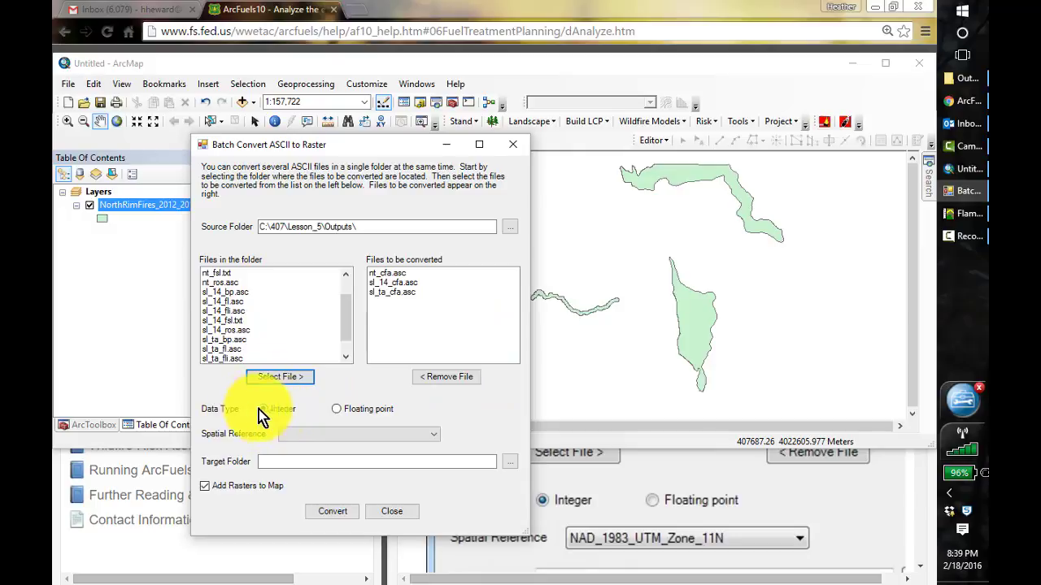
Set the data type to Integer and the spatial reference to NAD_1983_UTM_Zone_12N, consulting the help page in Chrome.
left_click(284, 414)
left_click(417, 435)
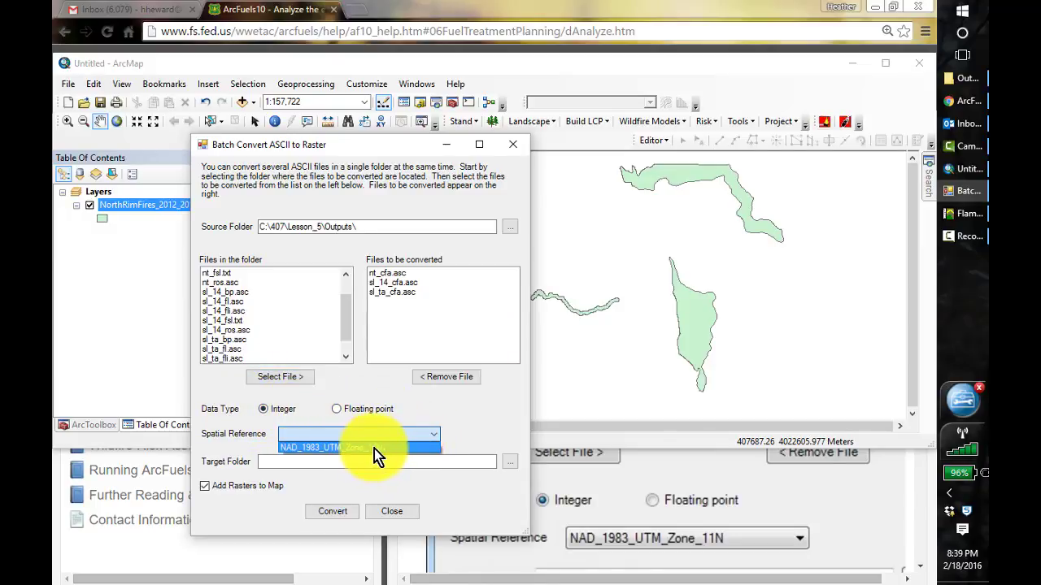
left_click(379, 448)
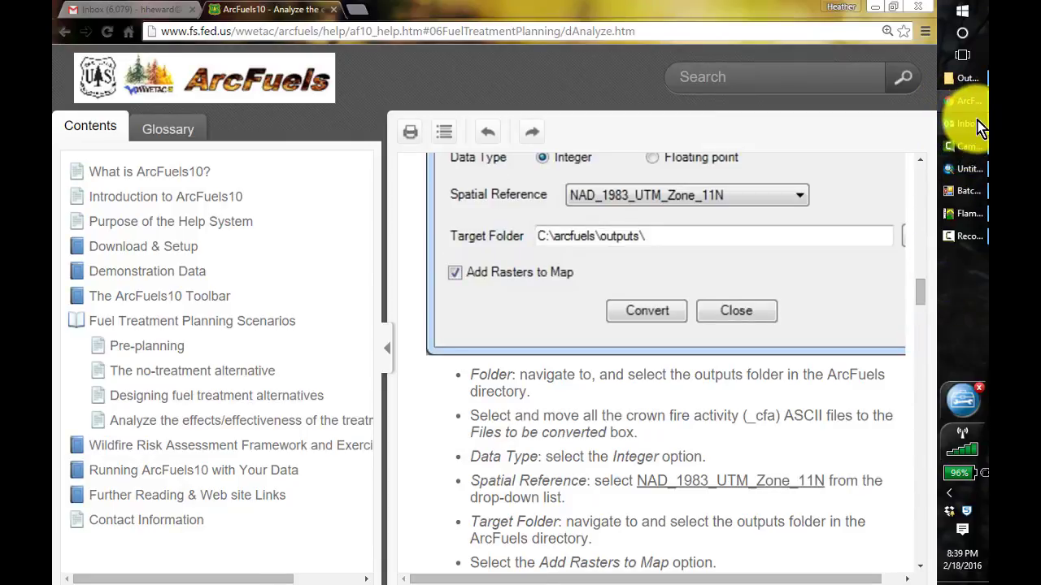
left_click(959, 176)
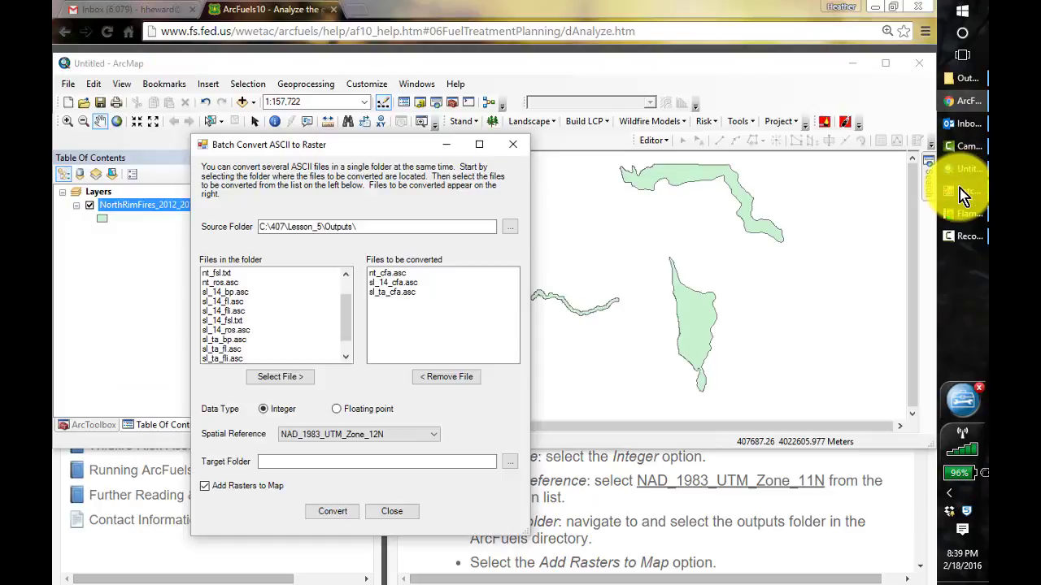
Reuse the source path C:\407\Lesson_5\Outputs\ as the target folder and convert the crown fire activity files to rasters.
left_click_drag(372, 224, 234, 226)
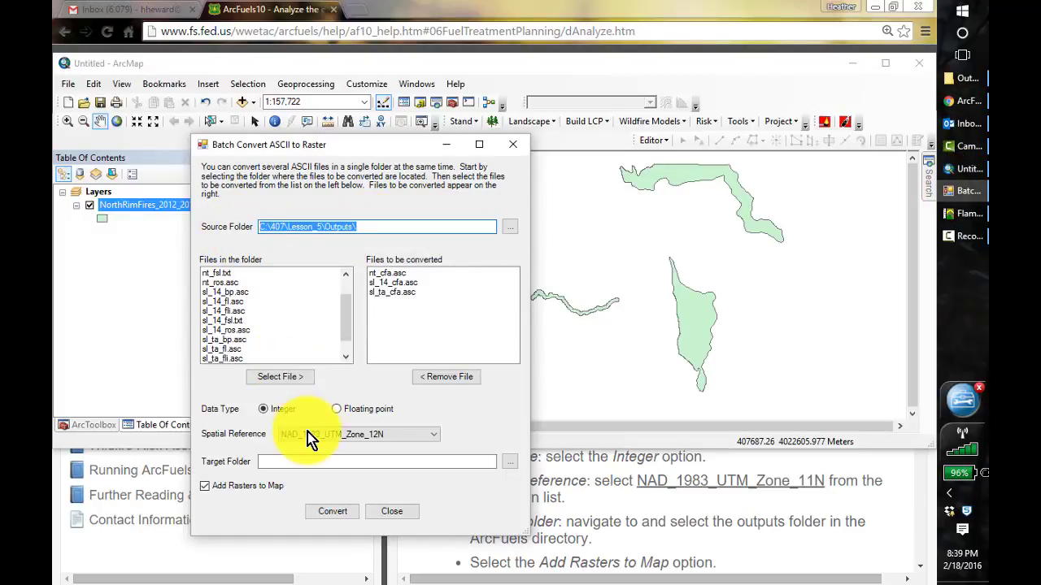
left_click(294, 460)
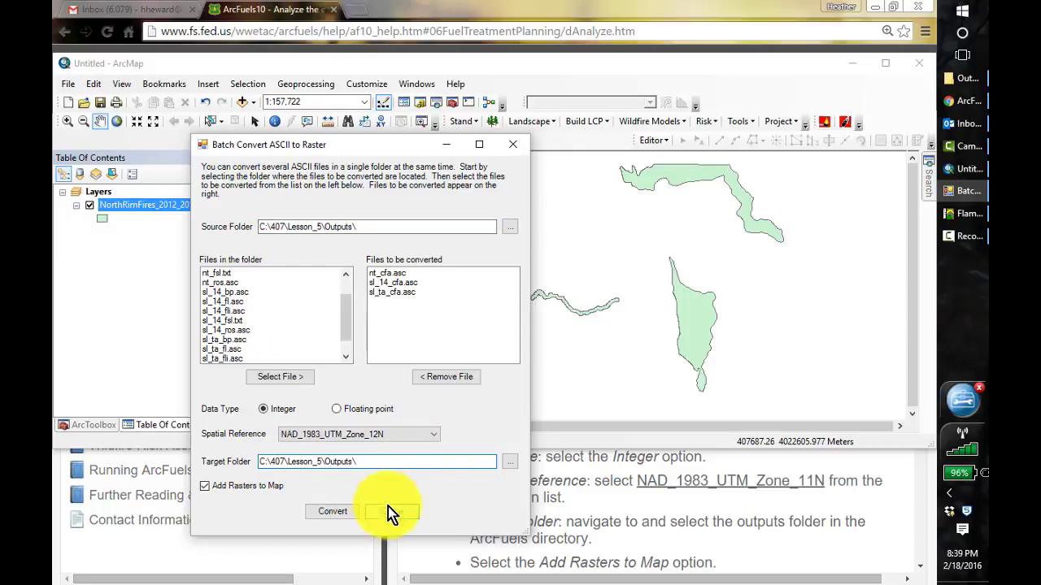
left_click(336, 512)
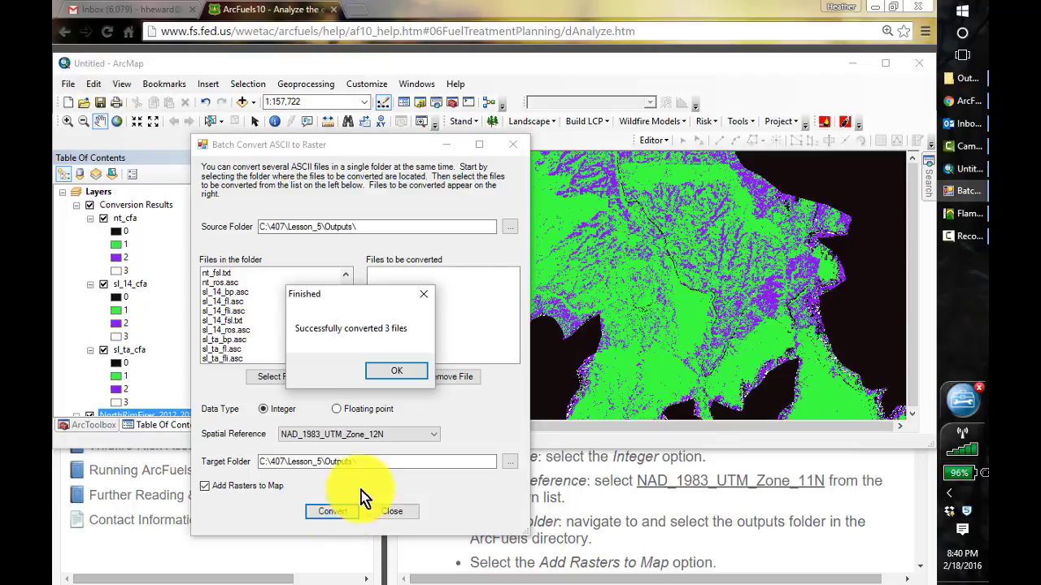
left_click(393, 373)
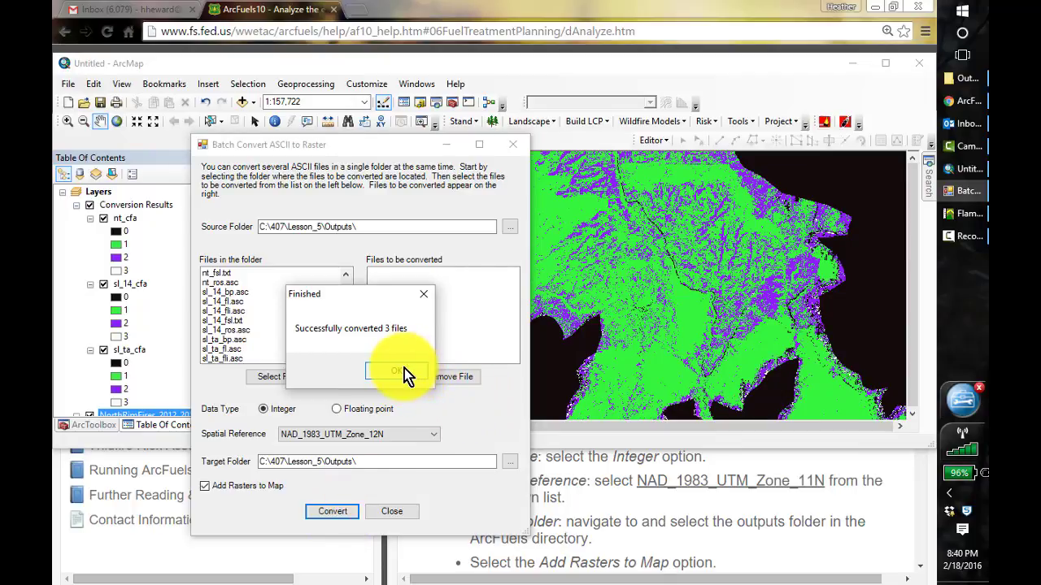
Read the ArcFuels10 help in Chrome on converting the remaining ASCII files, and add nt_ros.asc to the files to be converted in ArcMap.
left_click(966, 101)
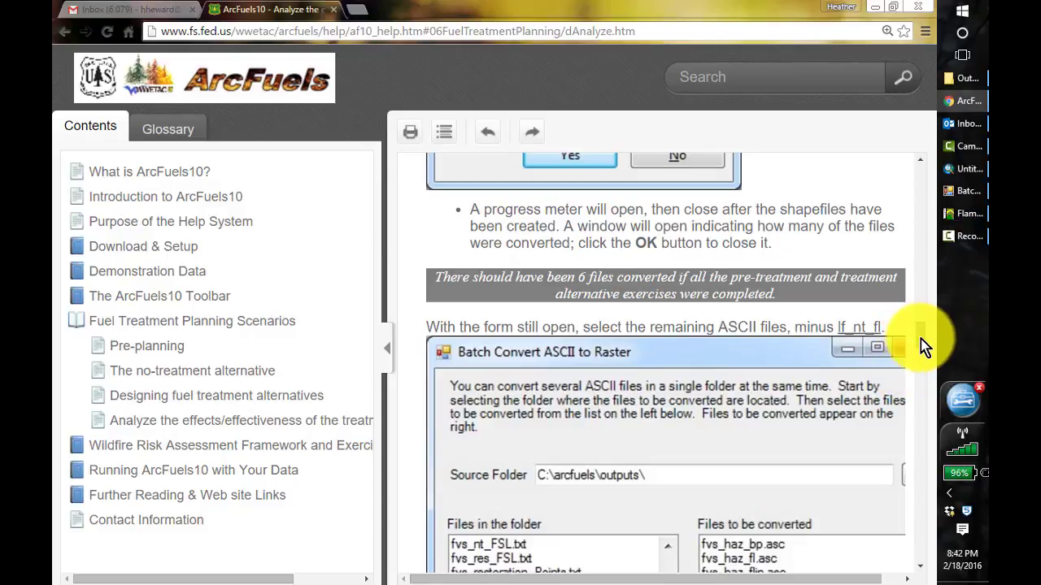
left_click_drag(921, 340, 923, 360)
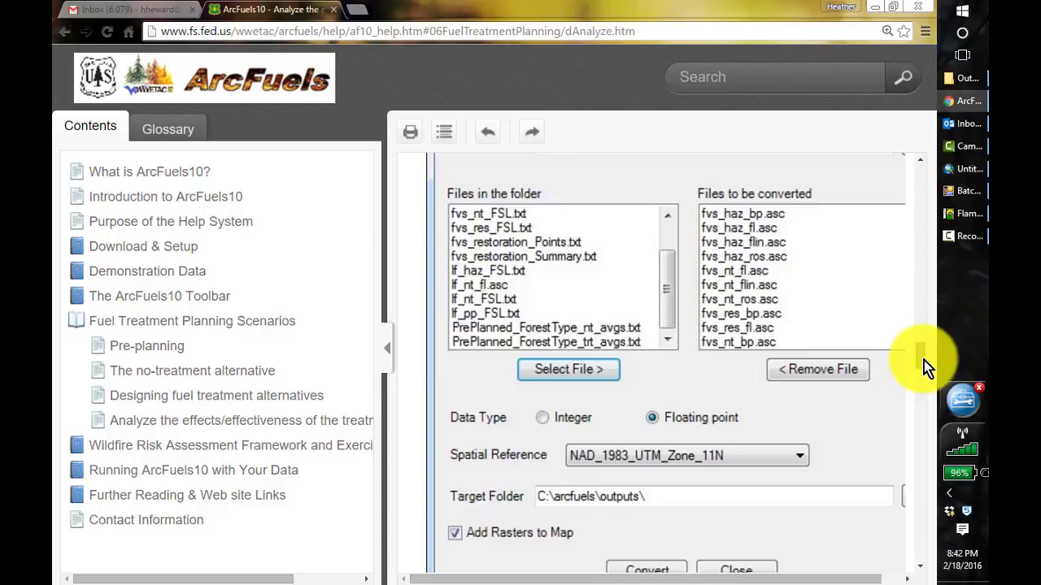
left_click_drag(924, 360, 923, 356)
left_click(964, 200)
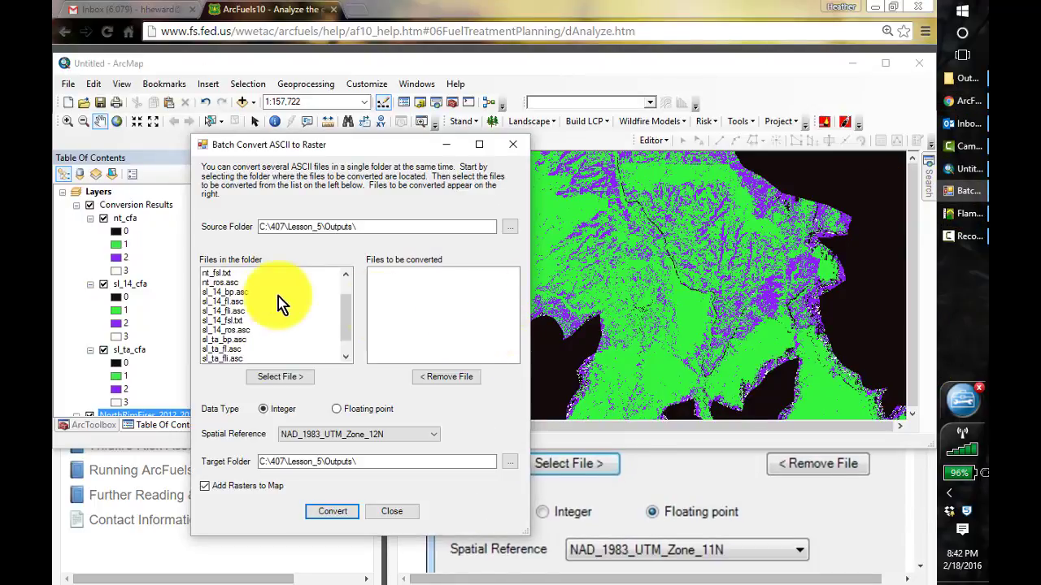
left_click(236, 283)
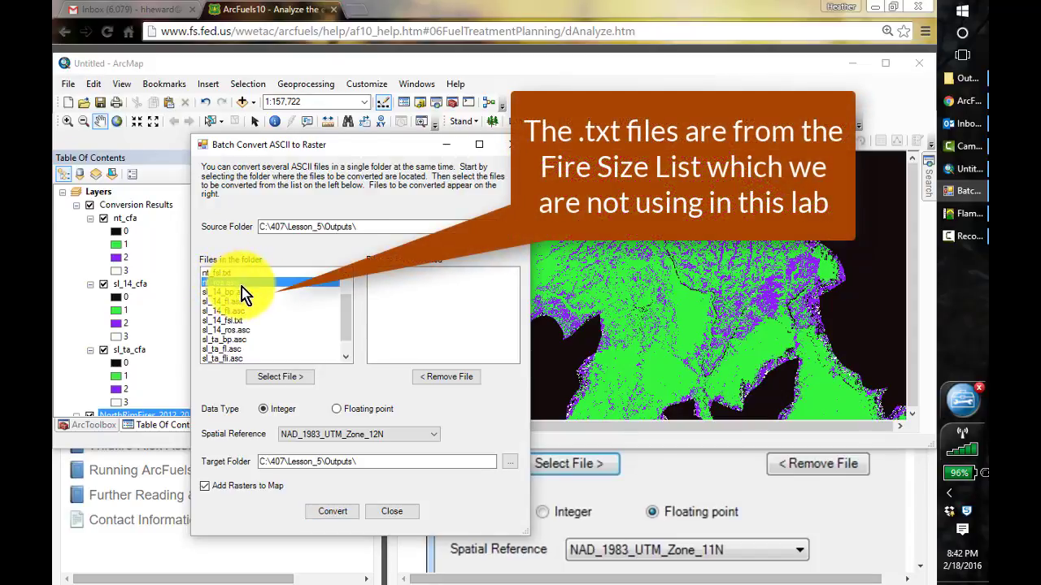
left_click(289, 377)
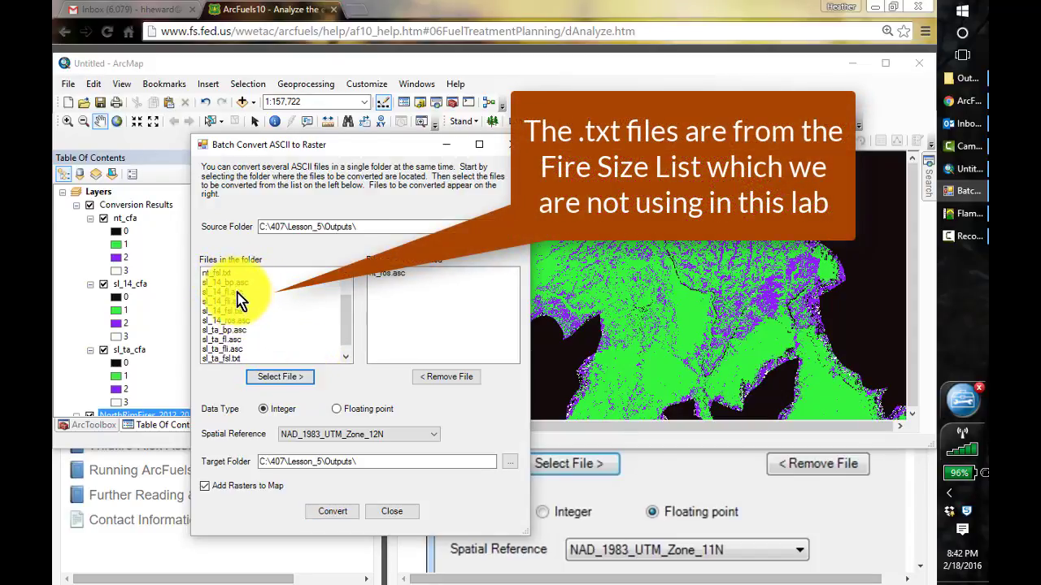
Add sl_14_bp.asc, sl_14_fl.asc, sl_14_fli.asc and sl_14_ros.asc to the files to be converted.
left_click(234, 282)
left_click(283, 376)
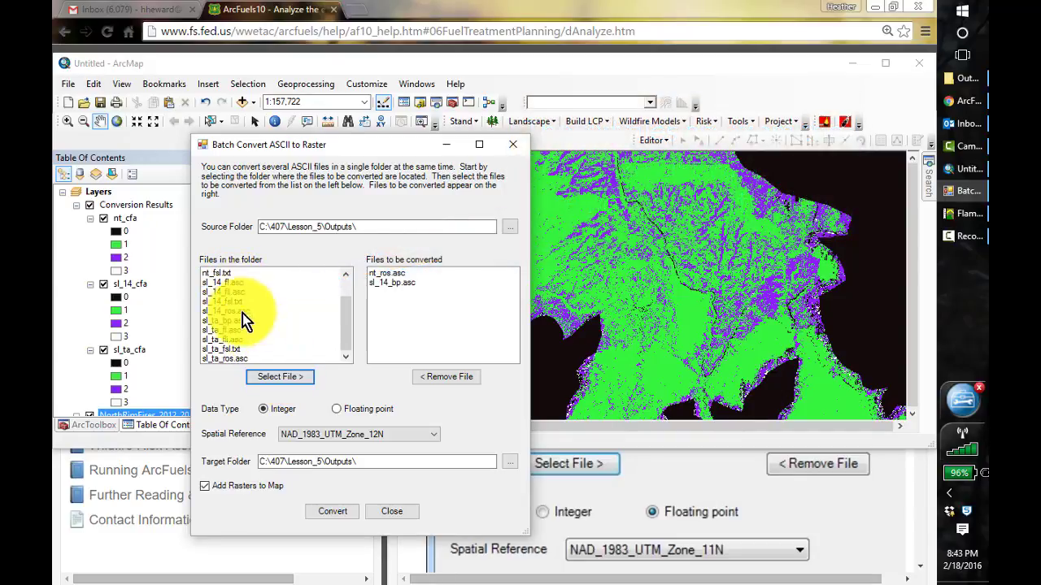
left_click(229, 283)
left_click(271, 376)
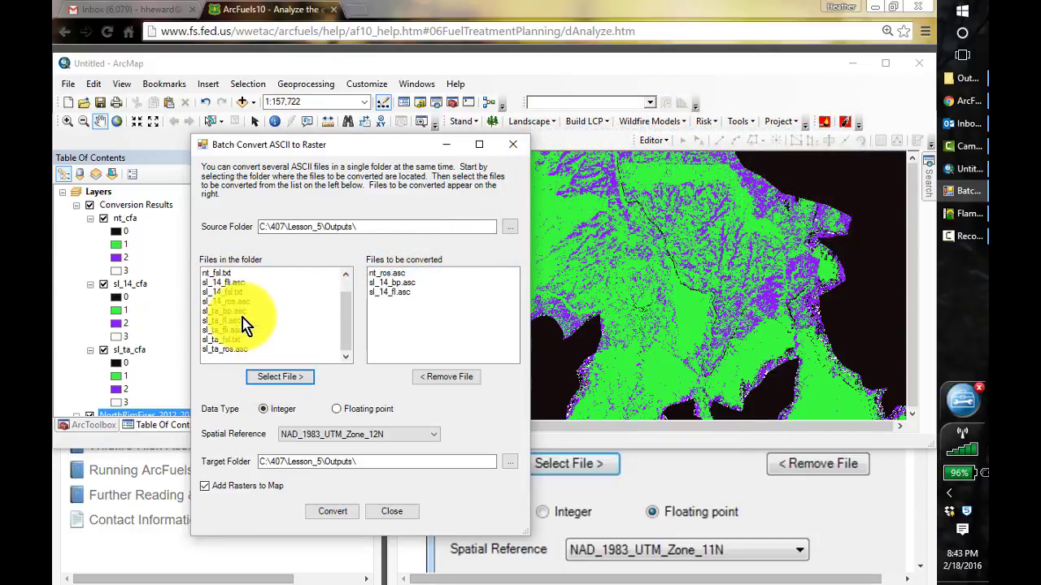
left_click(231, 283)
left_click(273, 376)
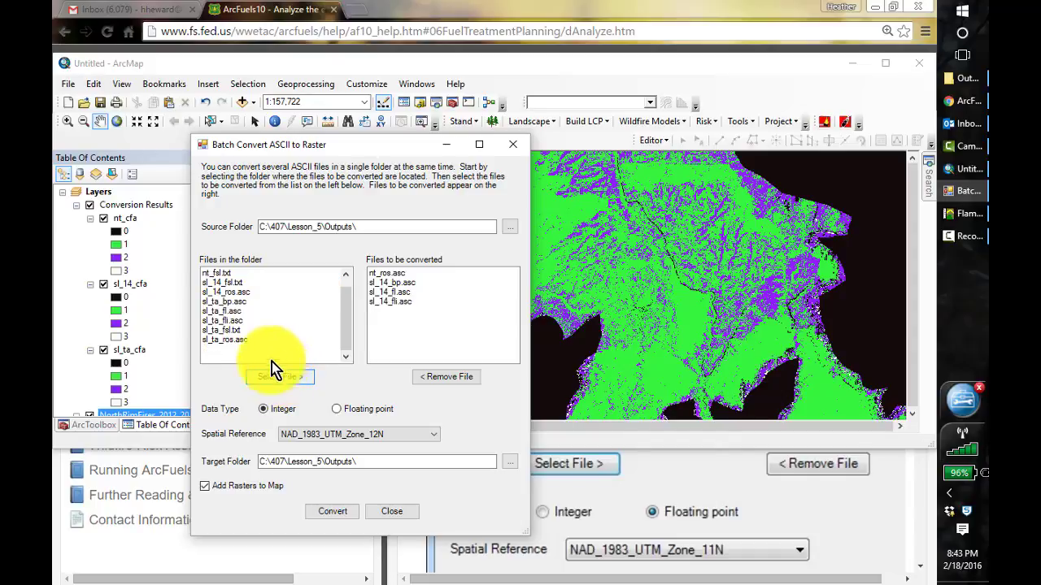
left_click(237, 293)
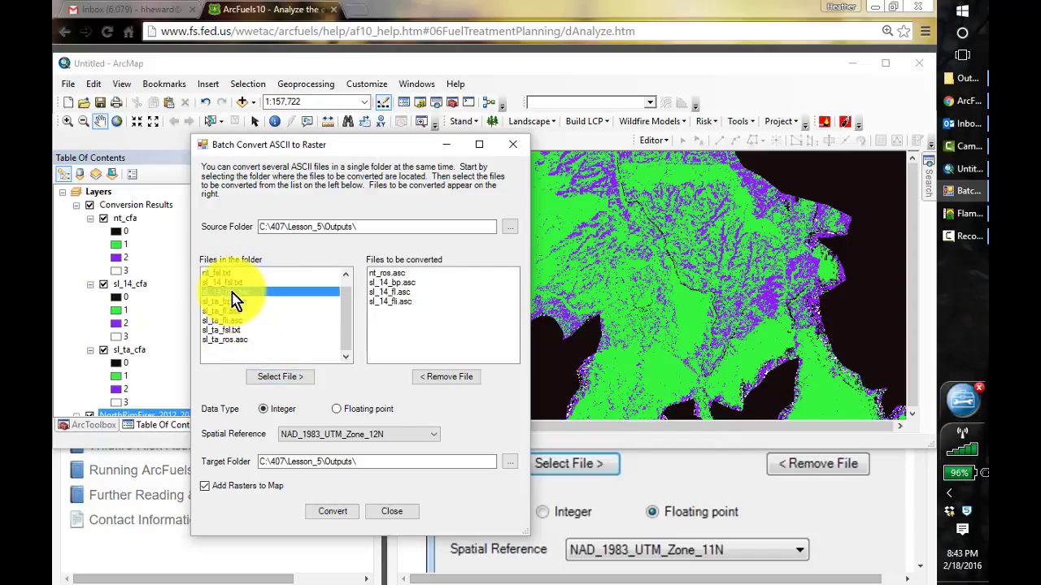
left_click(271, 377)
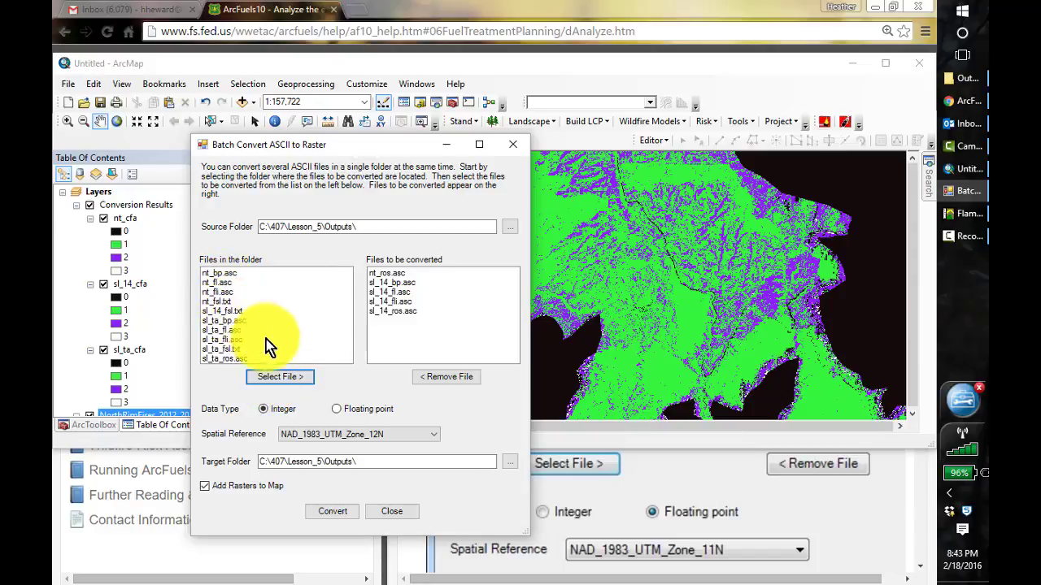
Add the no-treatment files nt_bp.asc, nt_fl.asc and nt_fli.asc to the files to be converted.
left_click(221, 275)
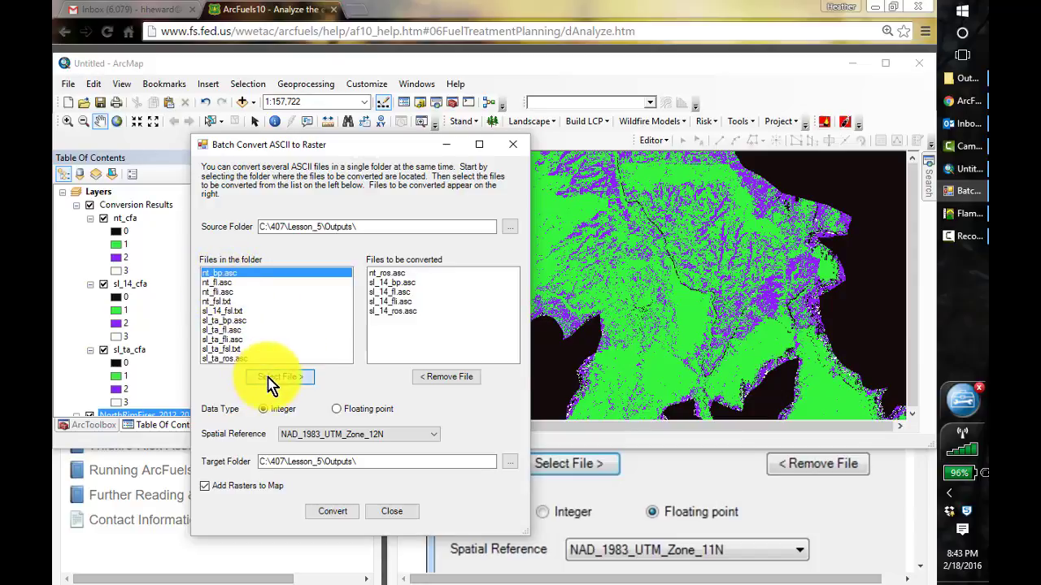
left_click(271, 378)
left_click(219, 278)
left_click(276, 376)
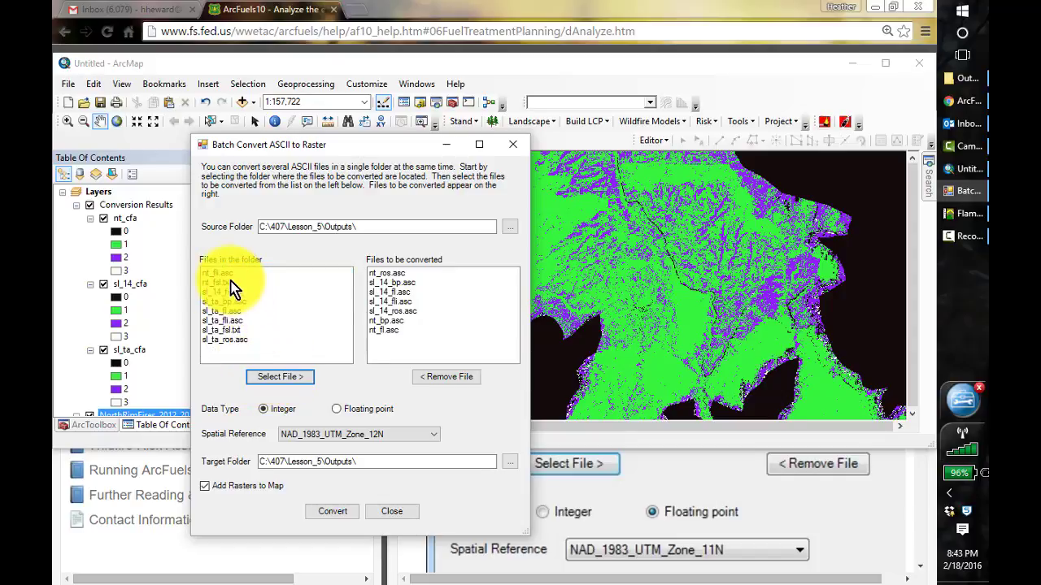
left_click(229, 275)
left_click(289, 377)
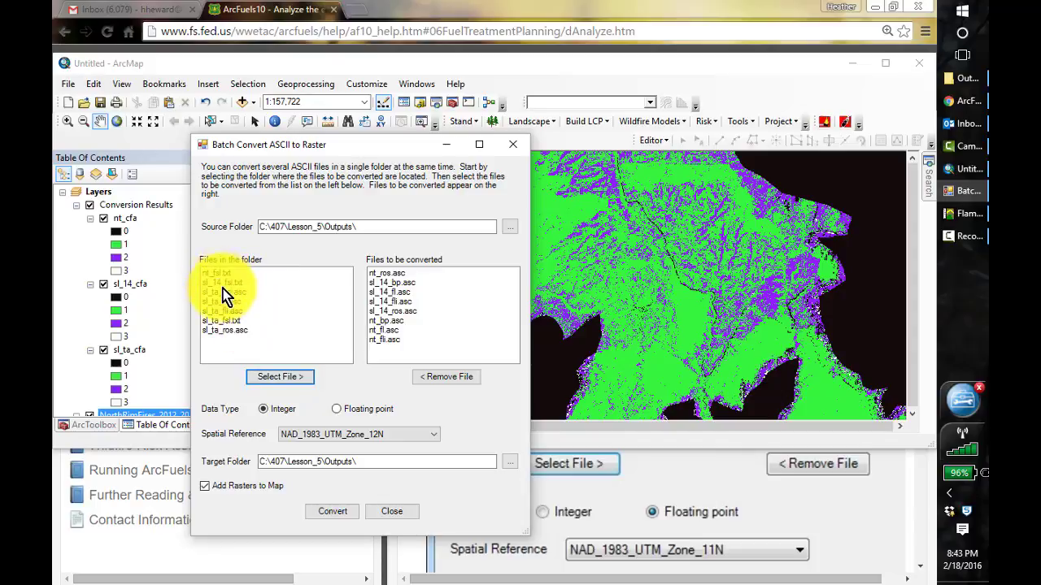
Add sl_ta_bp.asc, sl_ta_fl.asc, sl_ta_fli.asc and sl_ta_ros.asc to the files to be converted.
left_click(225, 291)
left_click(272, 377)
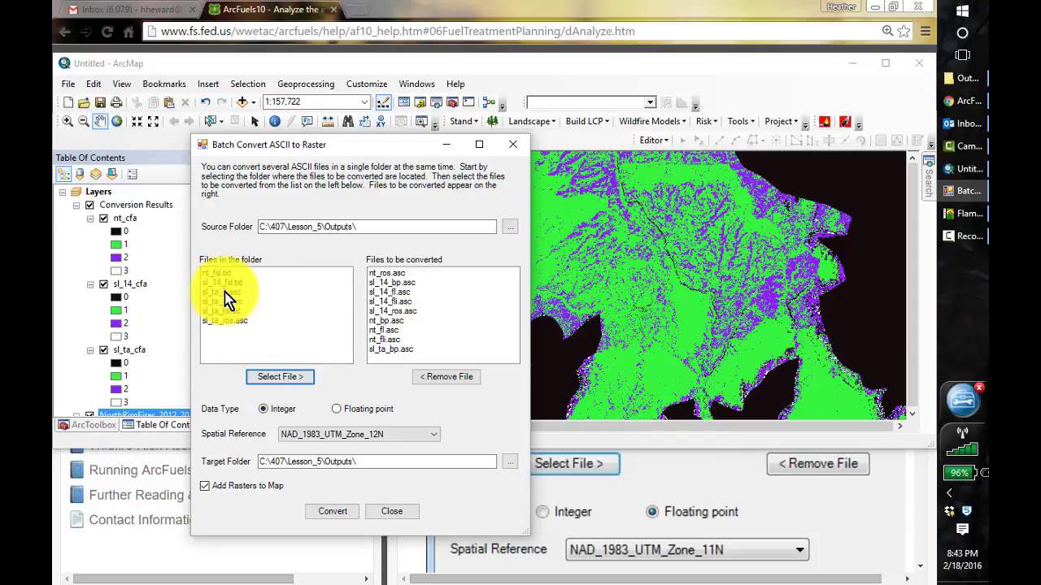
left_click(224, 293)
left_click(278, 376)
left_click(220, 294)
left_click(281, 377)
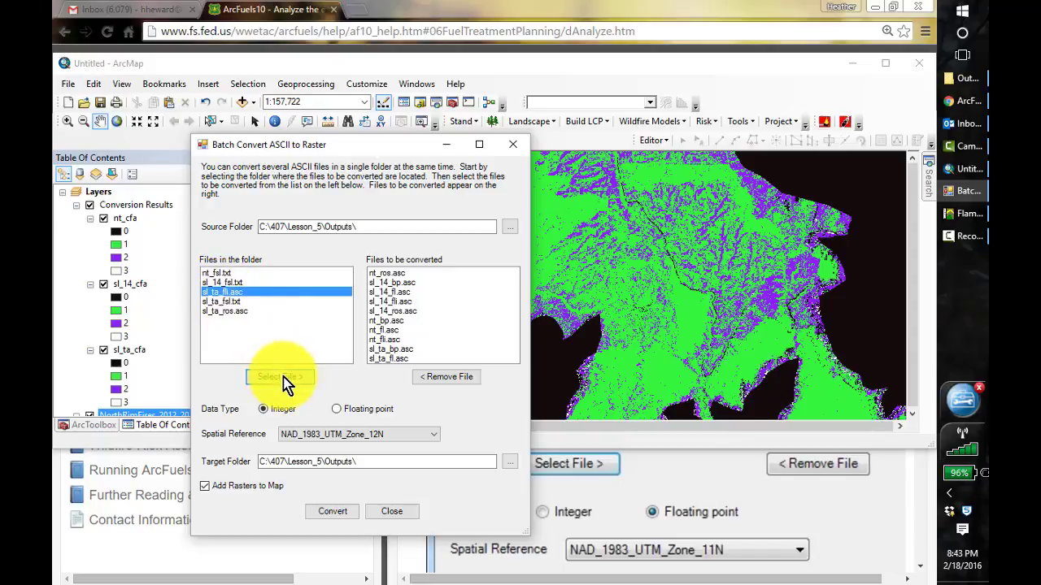
left_click(227, 302)
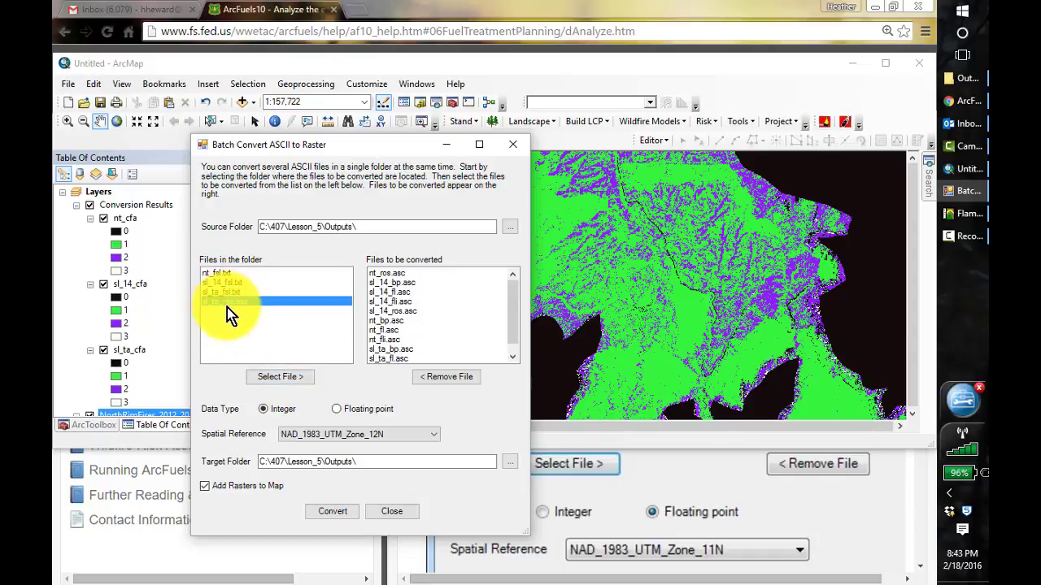
left_click(286, 380)
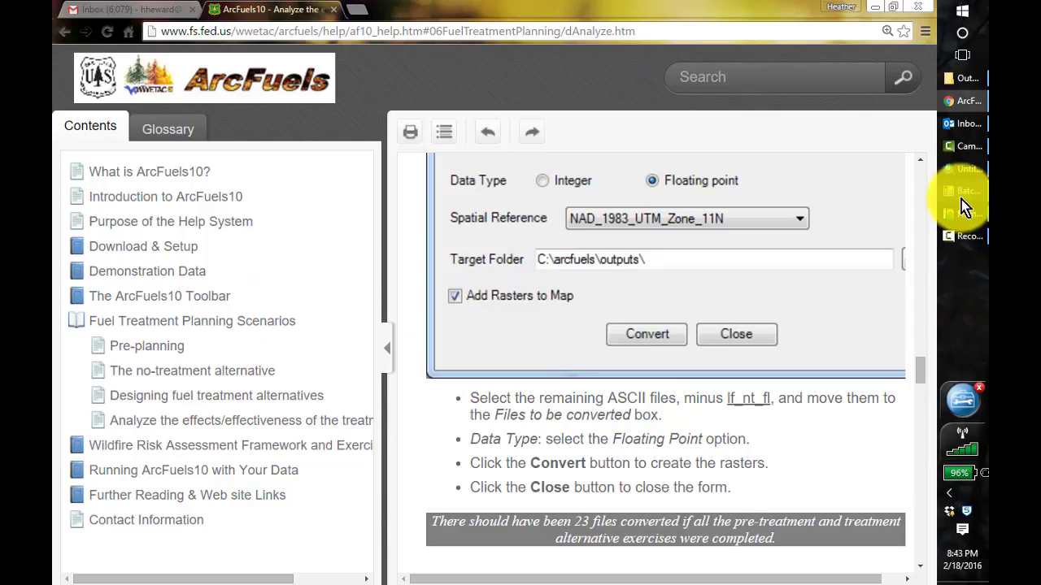
Convert the listed ASCII files to rasters with the Floating point data type and close the batch conversion form.
left_click(958, 196)
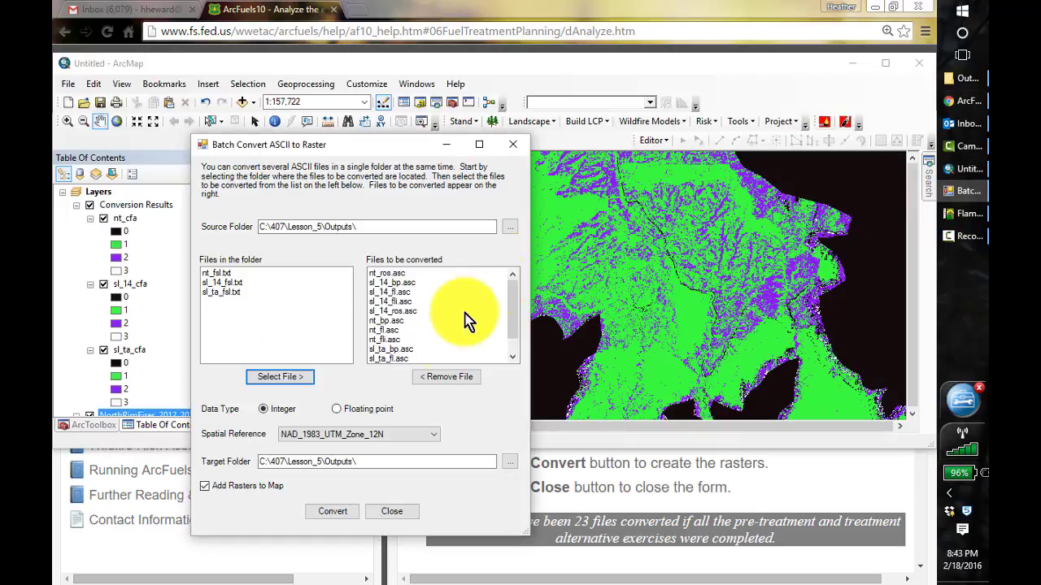
left_click(337, 409)
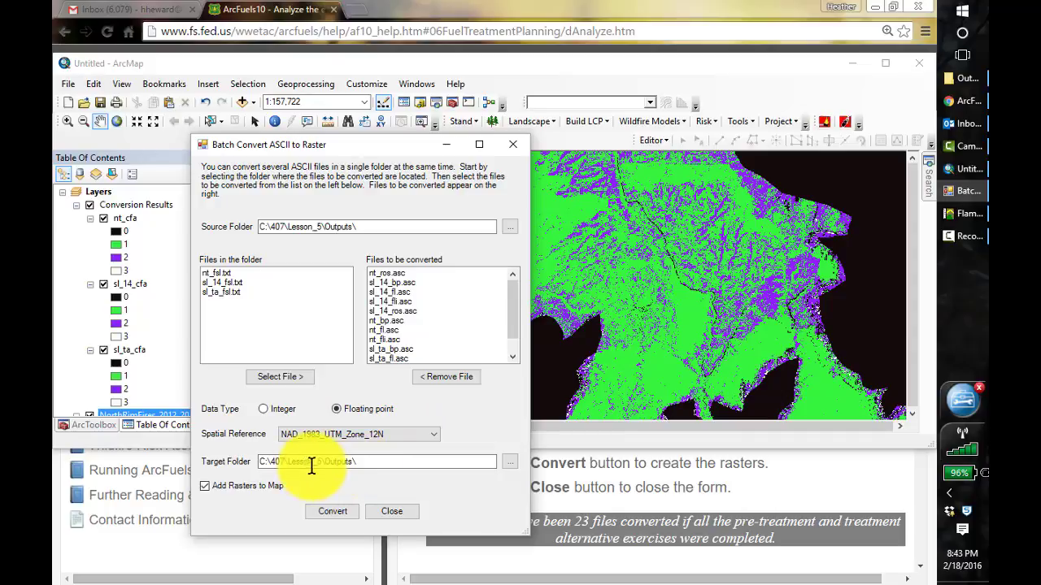
left_click(330, 512)
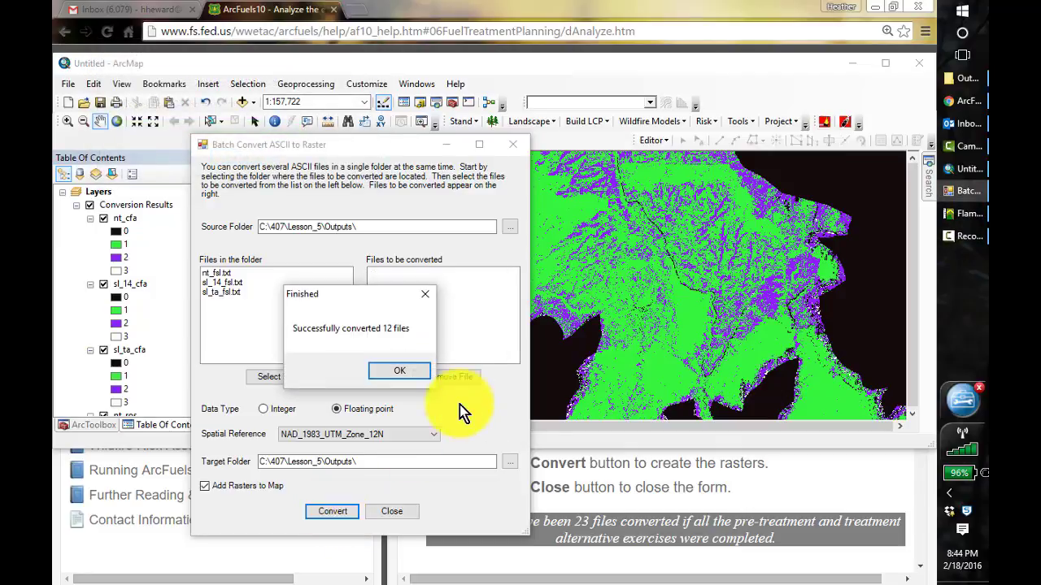
left_click(411, 377)
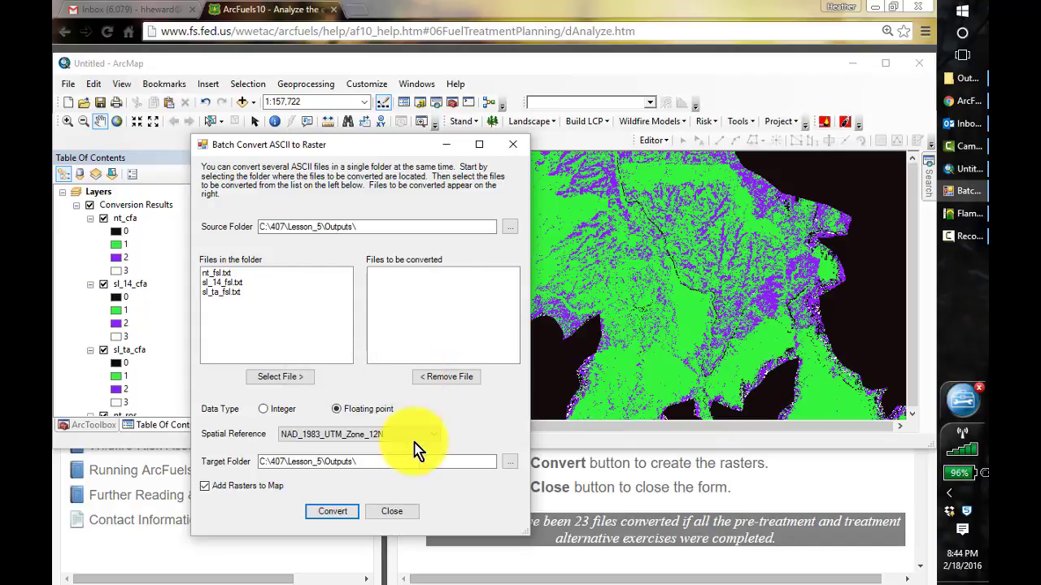
left_click(402, 512)
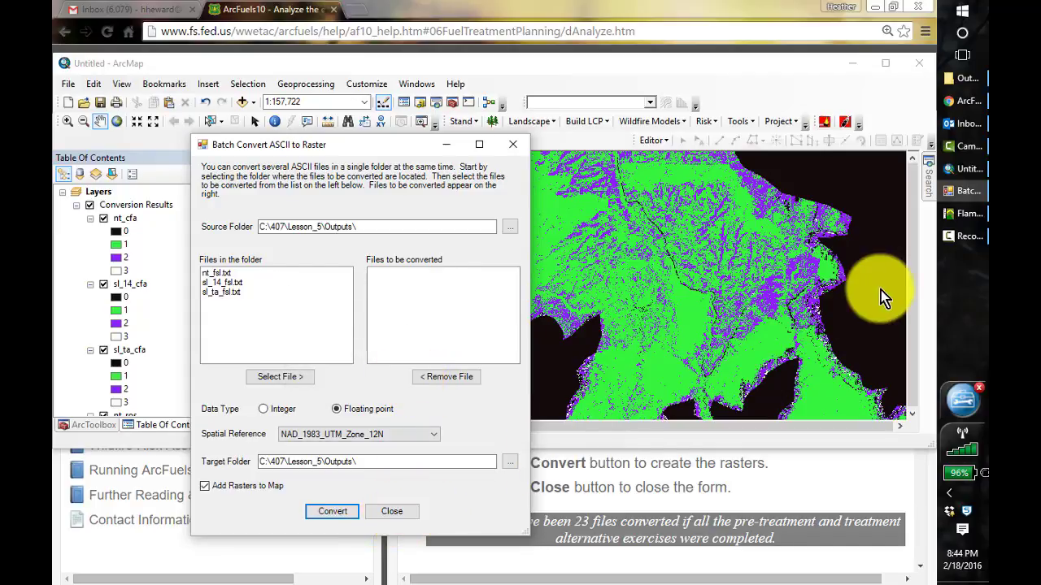
Maximize ArcMap, then collapse and turn off all layers in the Conversion Results group.
left_click(886, 62)
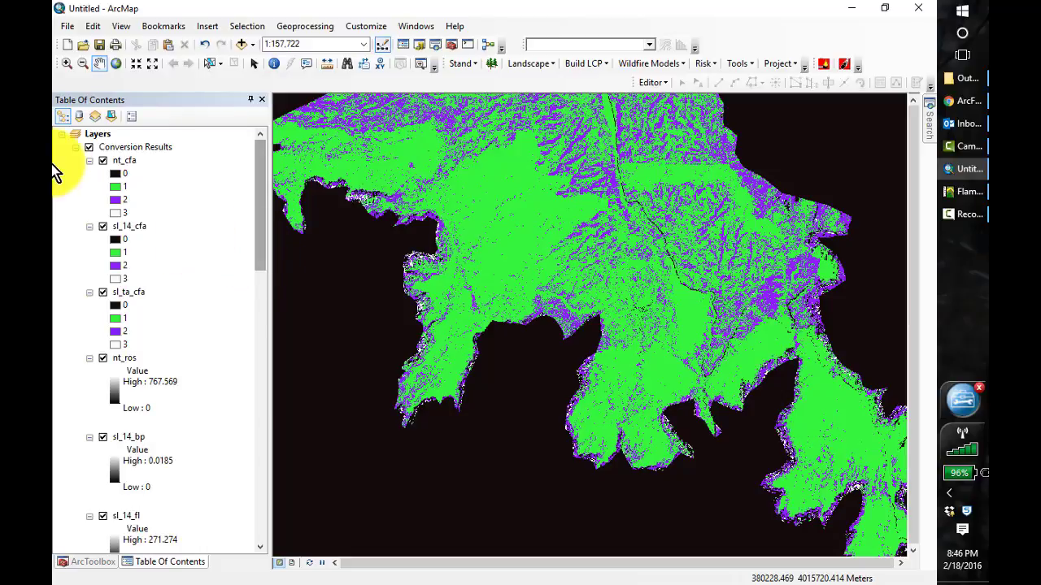
left_click(89, 160, "ctrl")
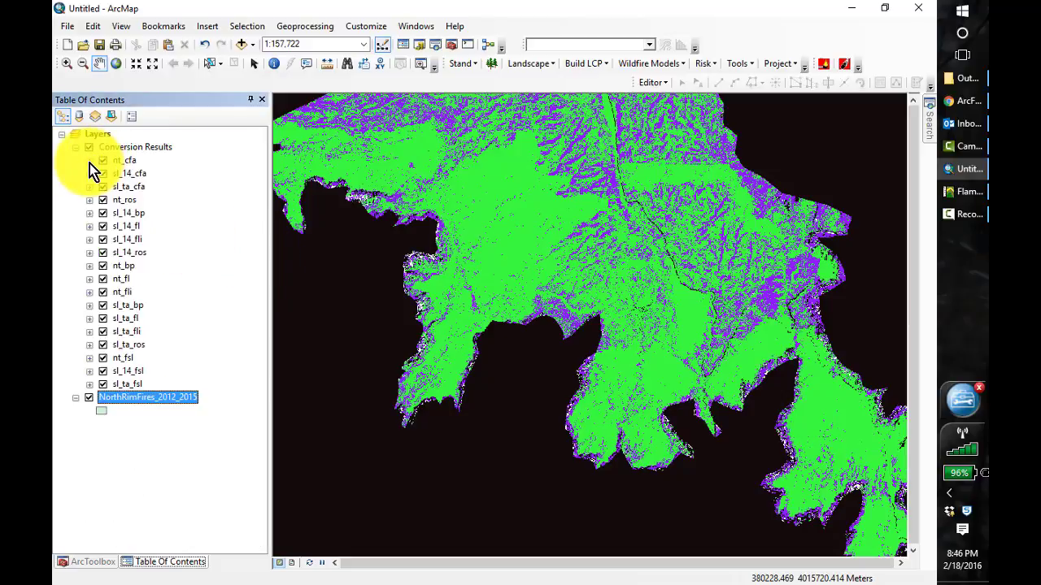
left_click(102, 161, "ctrl")
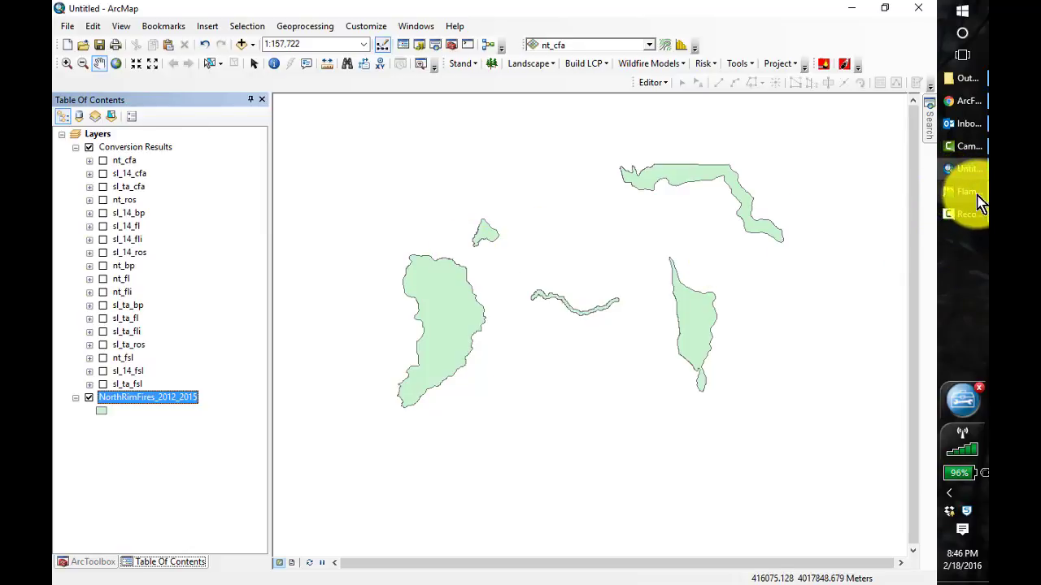
Switch to the ArcFuels10 help in Chrome and read how to create burn probability maps with identical color ramps.
left_click(967, 101)
scroll(921, 459, "up", 3)
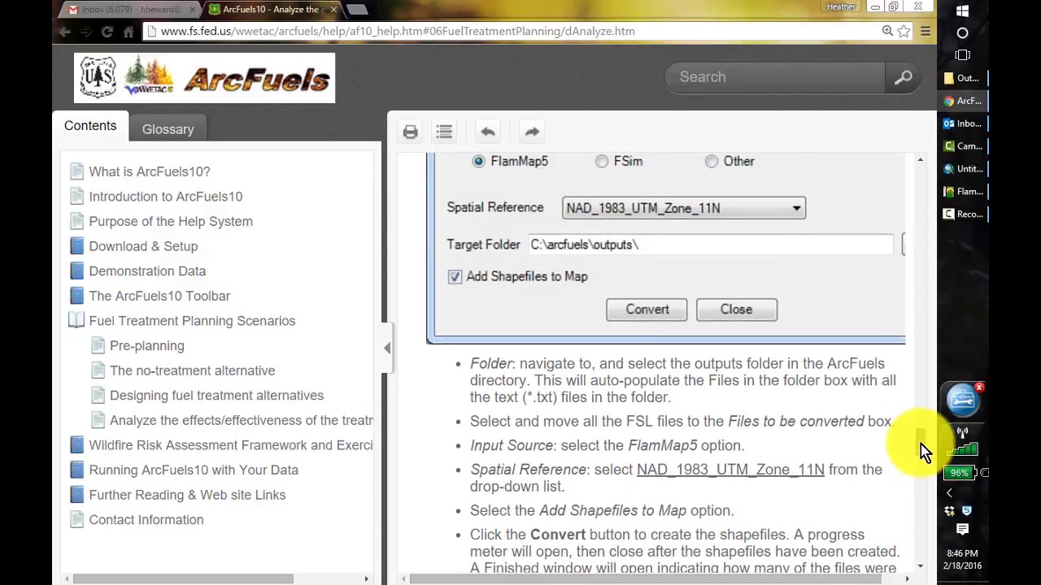
scroll(921, 451, "down", 5)
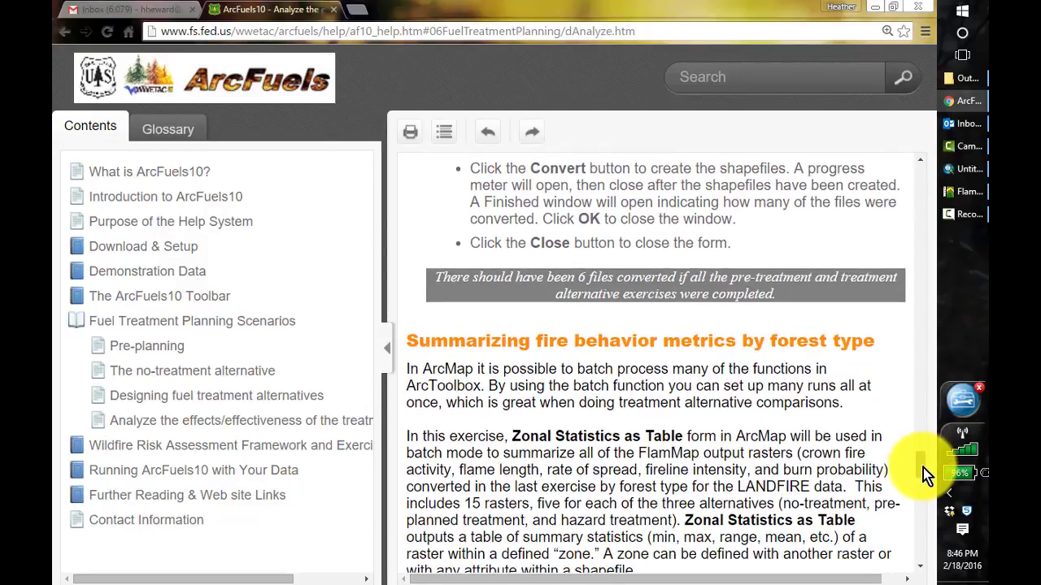
left_click_drag(923, 467, 927, 499)
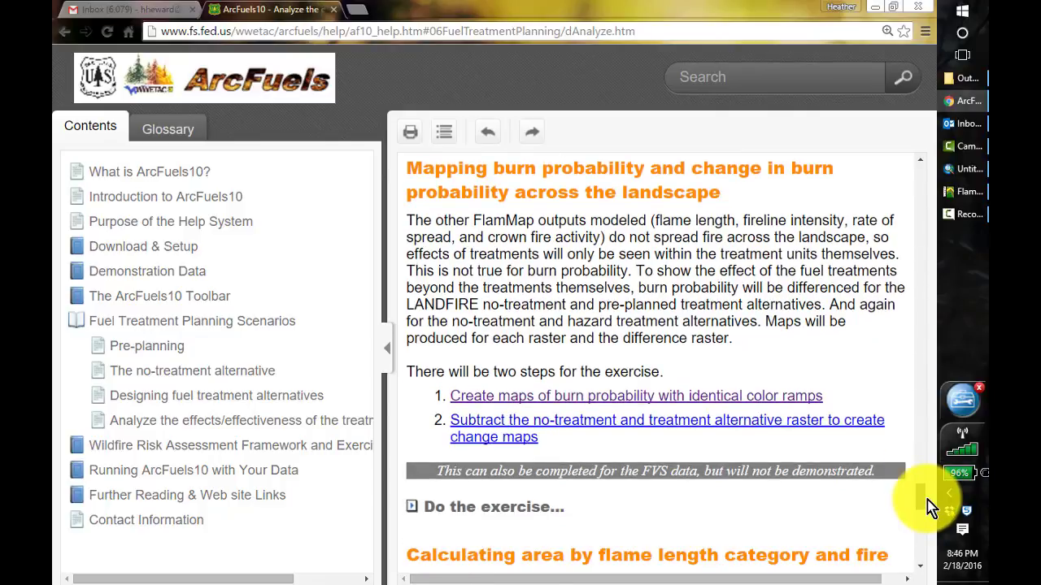
scroll(928, 505, "down", 2)
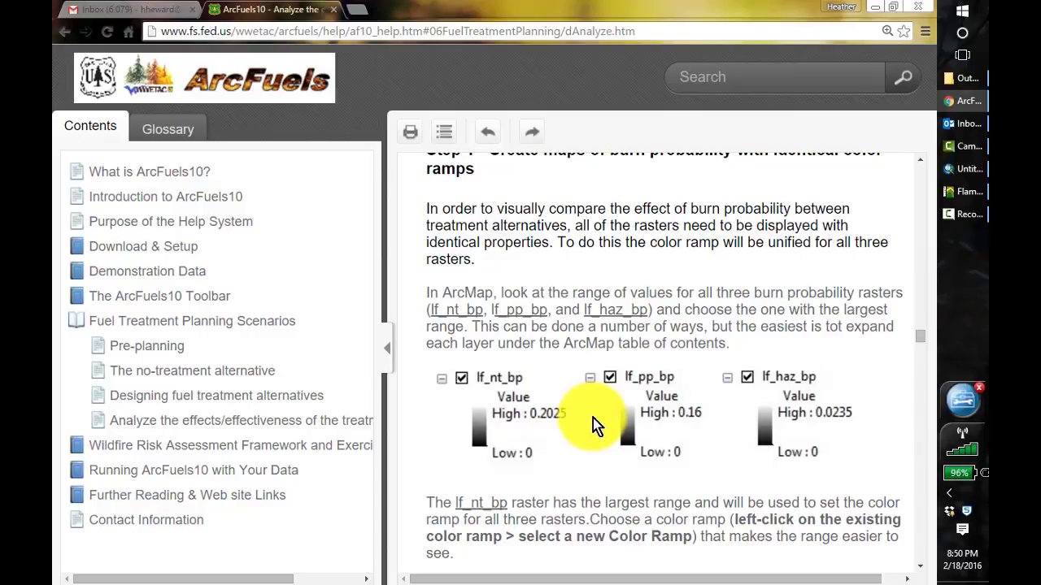
In ArcMap, move sl_14_bp, sl_ta_bp and nt_bp to the top of the Conversion Results group and expand their legends.
left_click(964, 170)
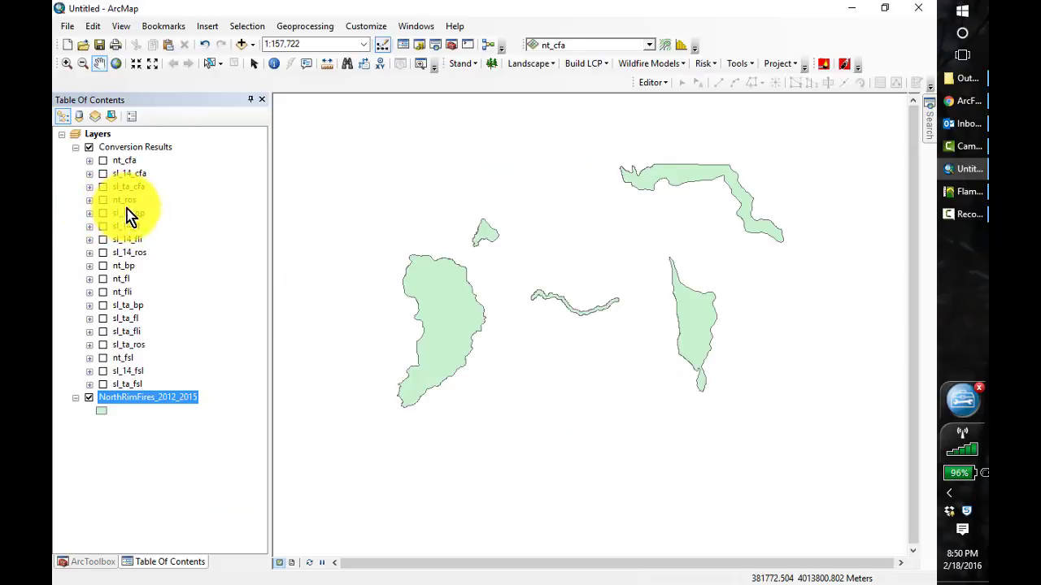
left_click_drag(132, 215, 130, 159)
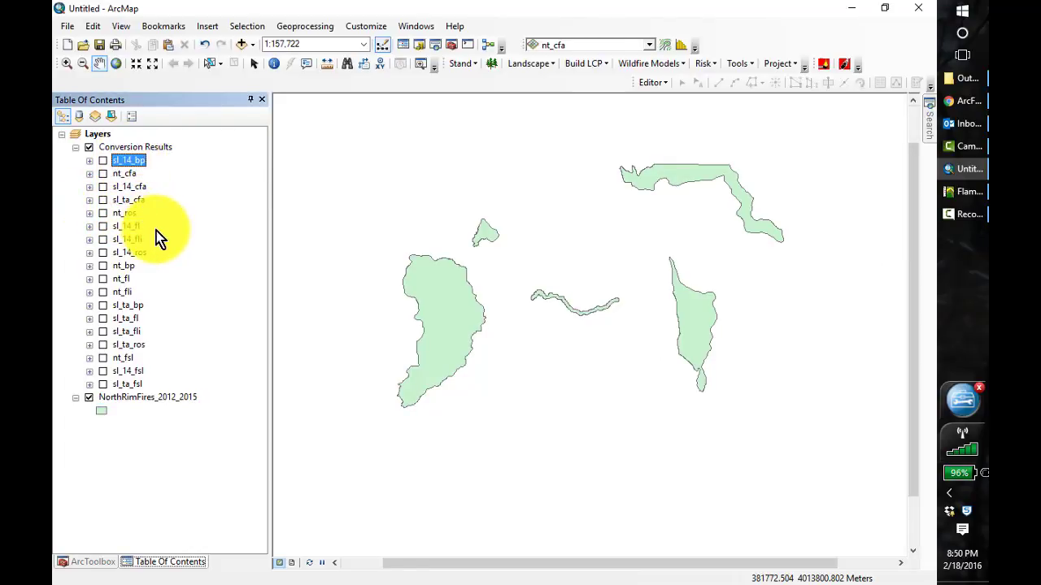
left_click_drag(127, 308, 131, 173)
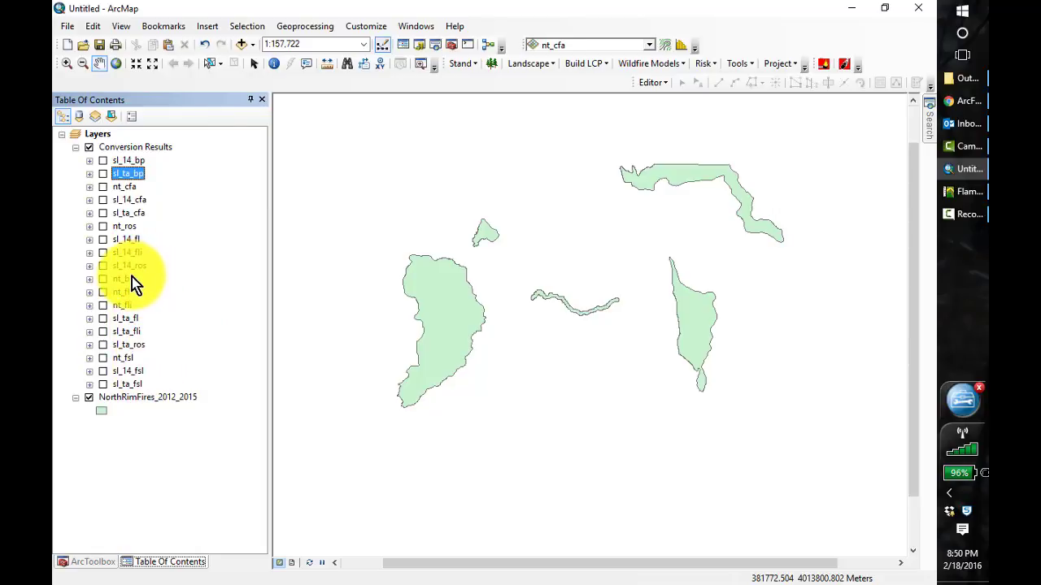
left_click_drag(130, 280, 124, 175)
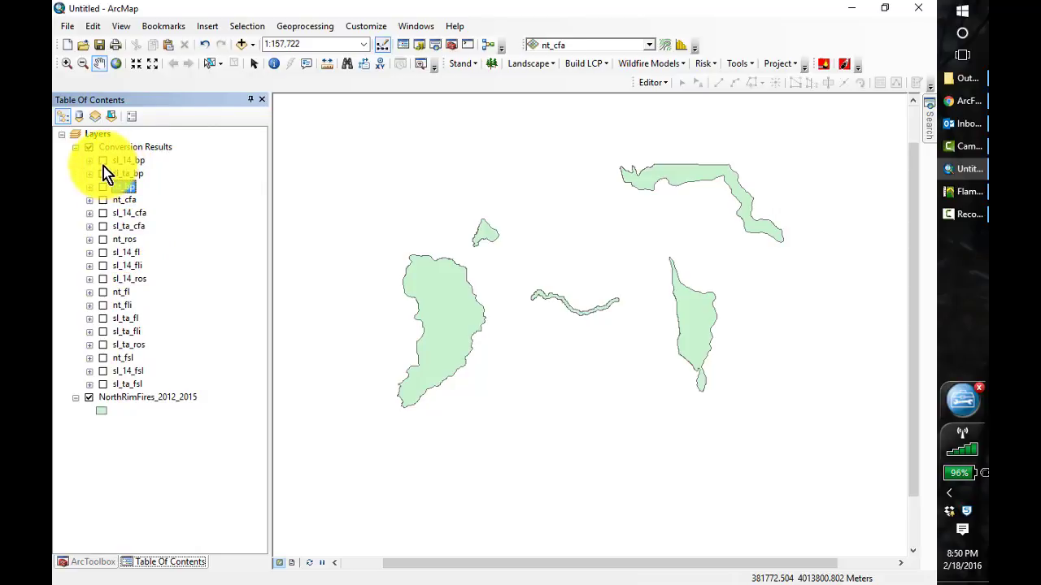
left_click(89, 160)
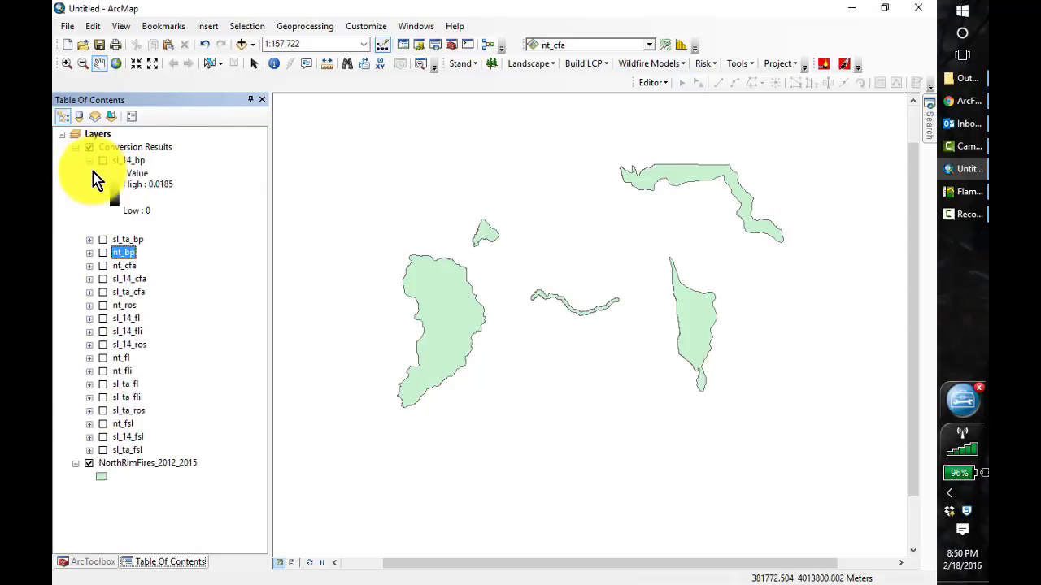
left_click(89, 239)
left_click(89, 319)
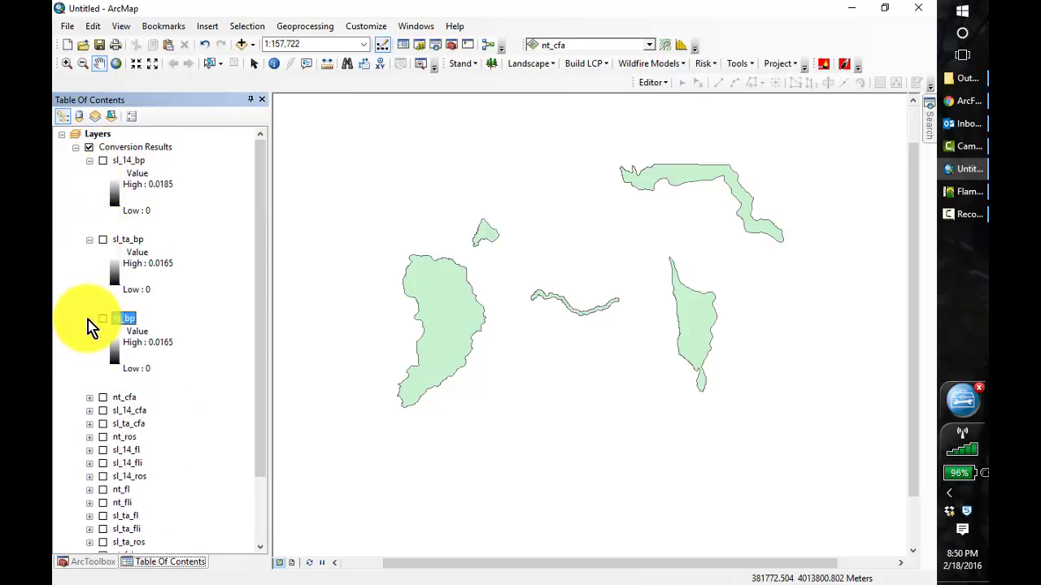
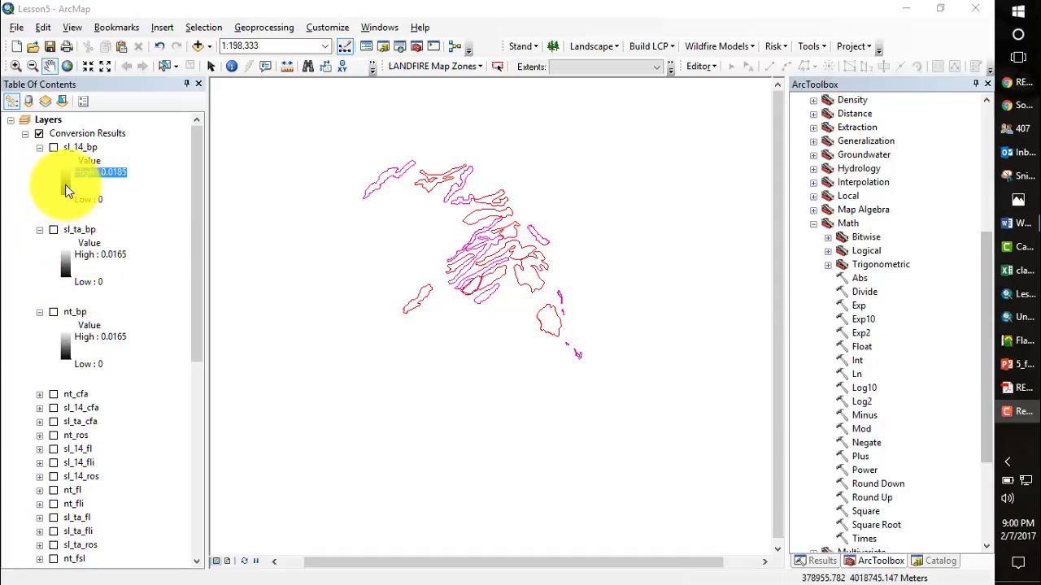
Apply the inverted red-yellow-blue color ramp to the sl_14_bp layer and display the layer on the map.
double_click(67, 190)
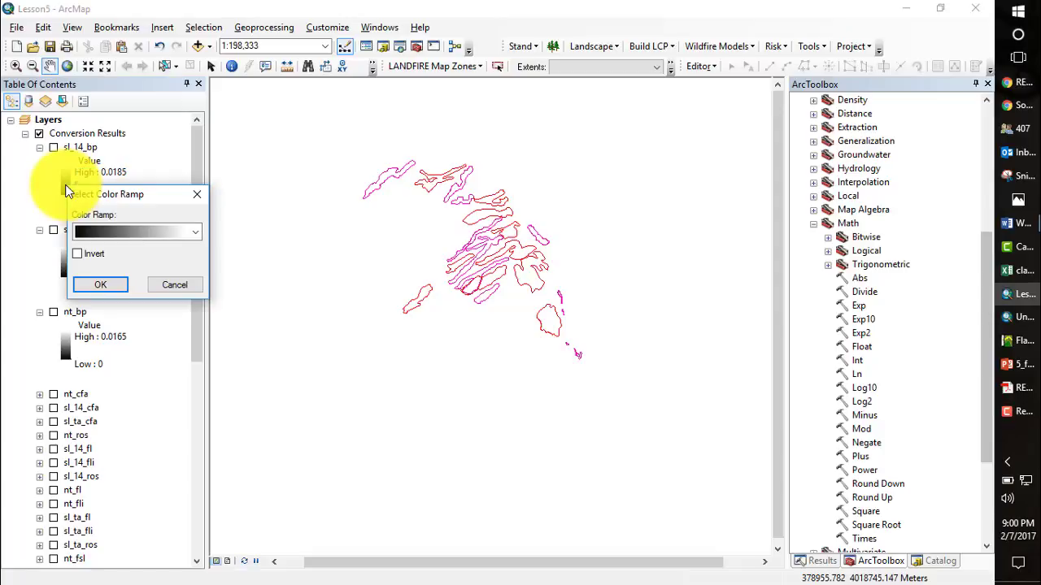
left_click(196, 232)
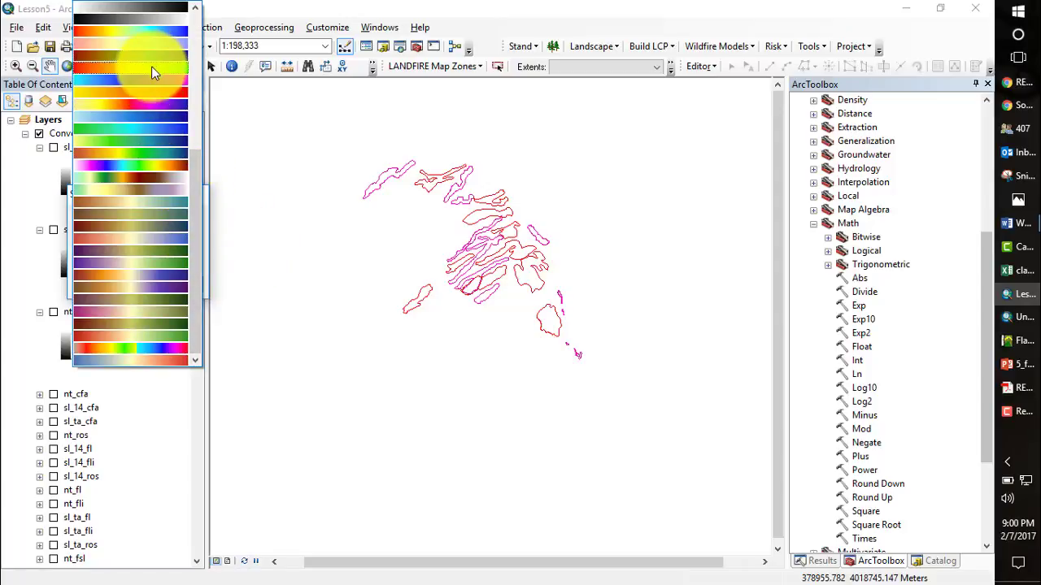
left_click_drag(192, 184, 192, 122)
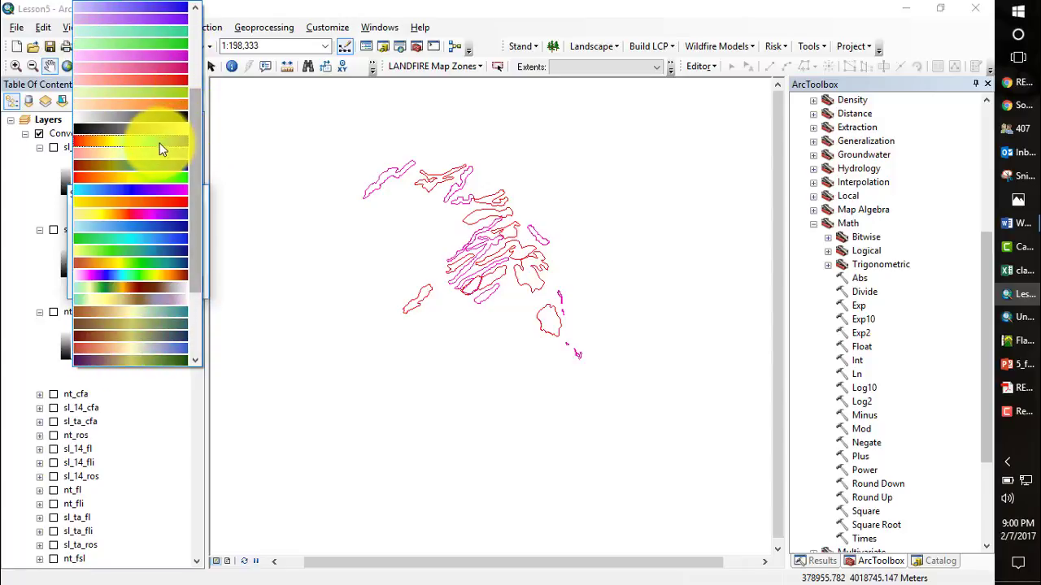
left_click(160, 149)
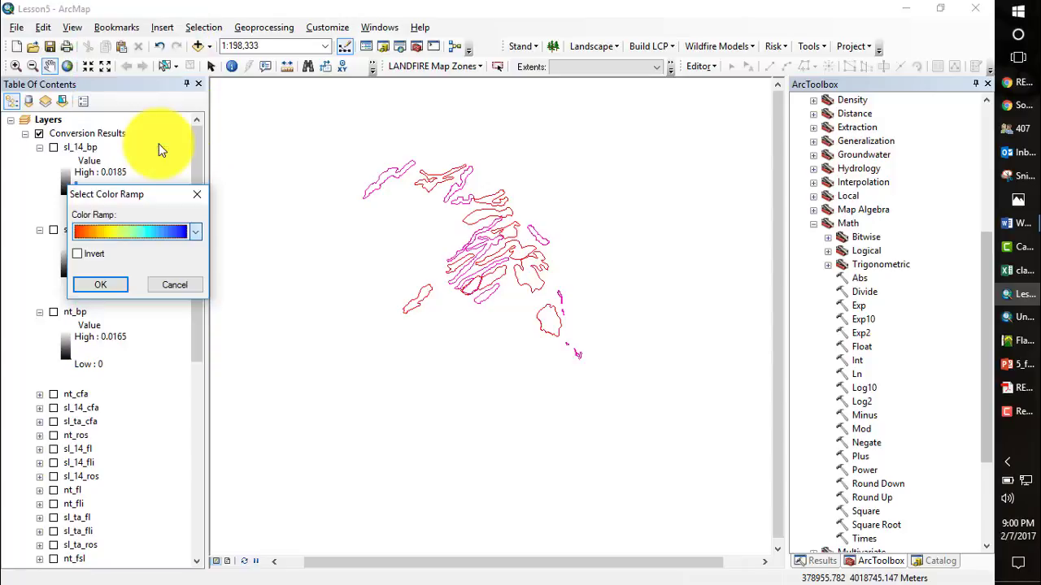
left_click(78, 255)
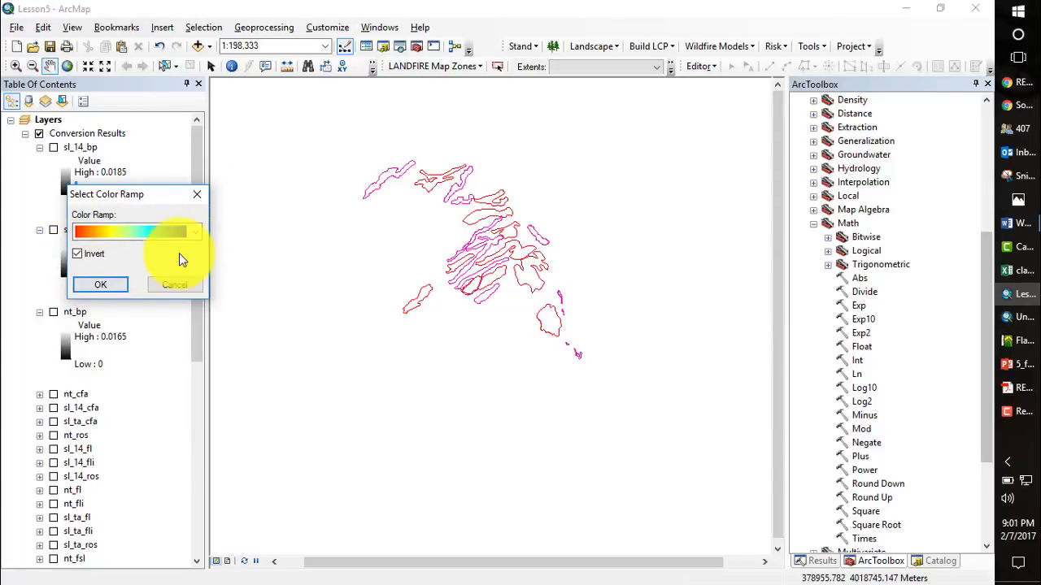
left_click(102, 286)
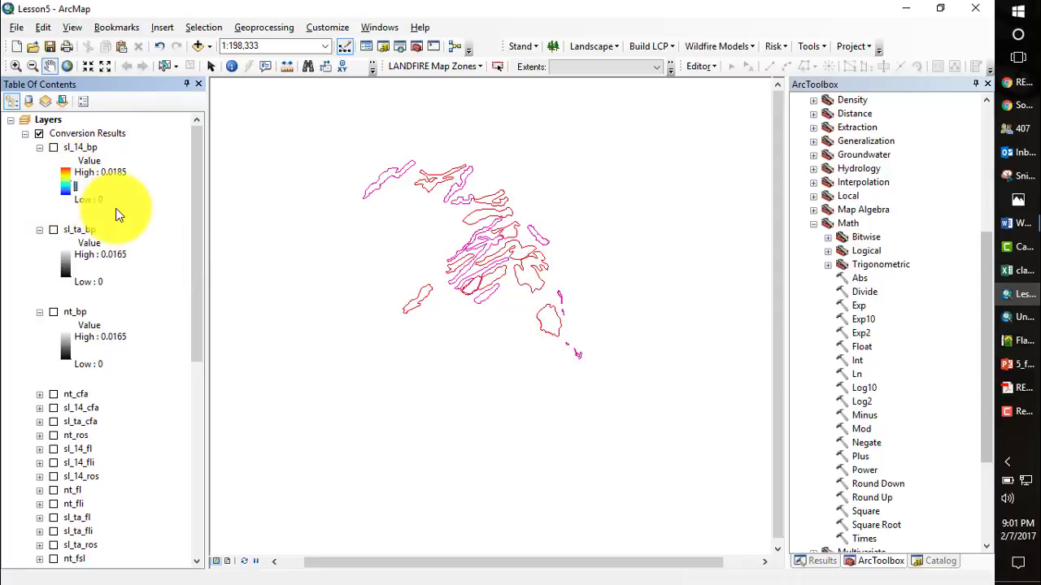
left_click(53, 148)
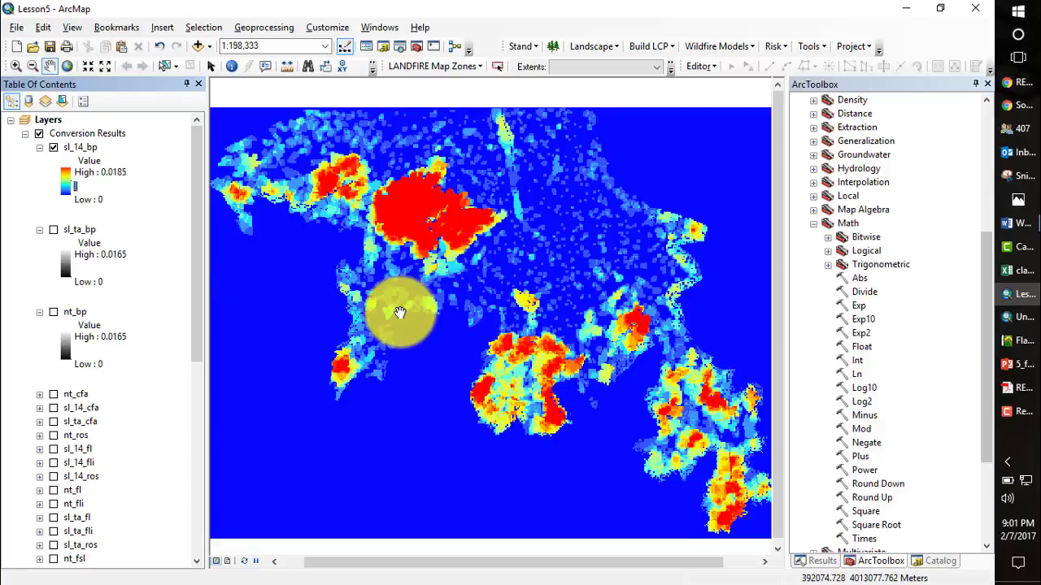
Import the symbology of the sl_14_bp layer into the sl_ta_bp layer.
right_click(75, 232)
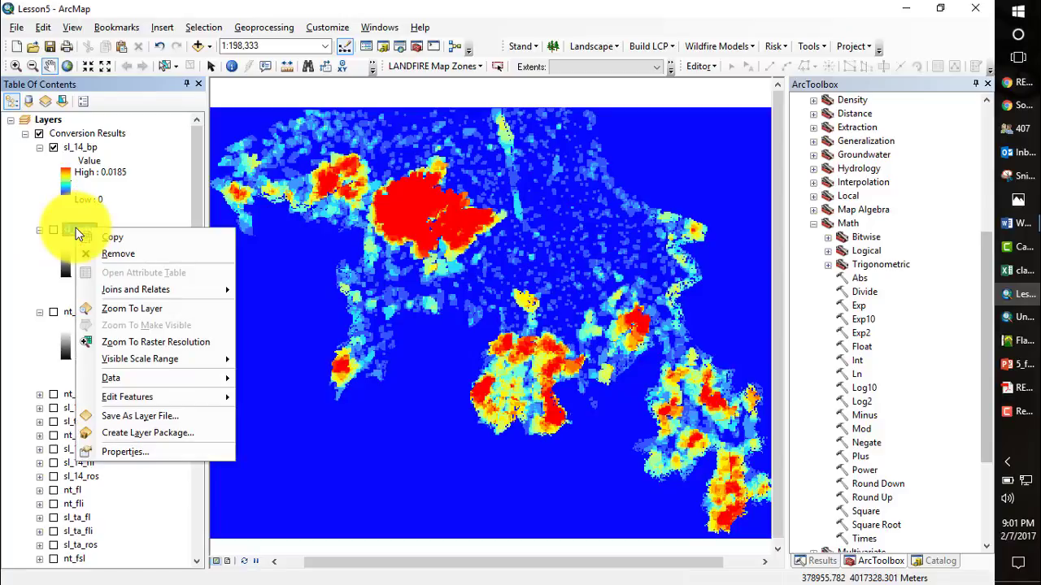
left_click(120, 452)
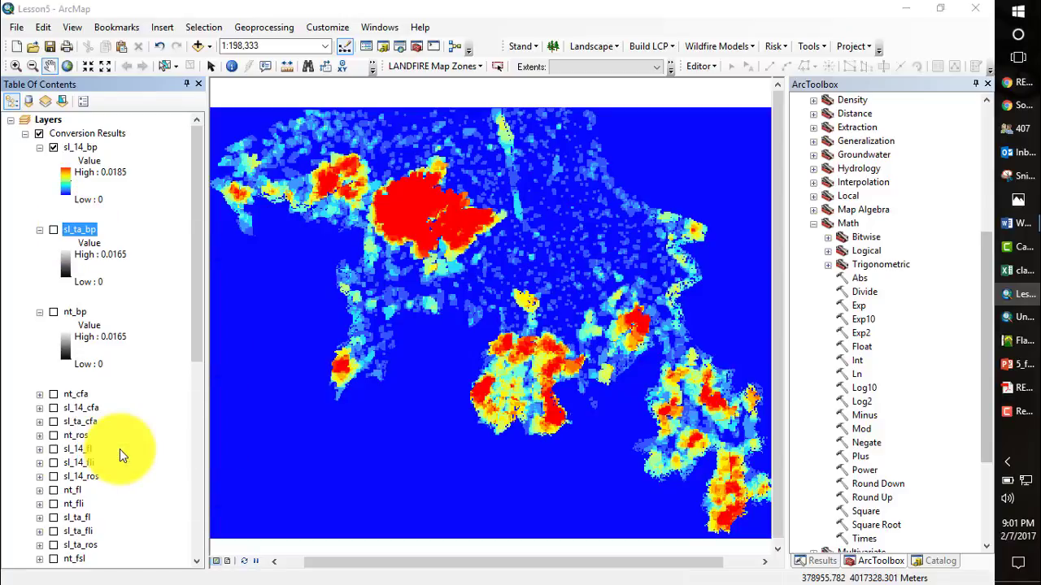
left_click(549, 222)
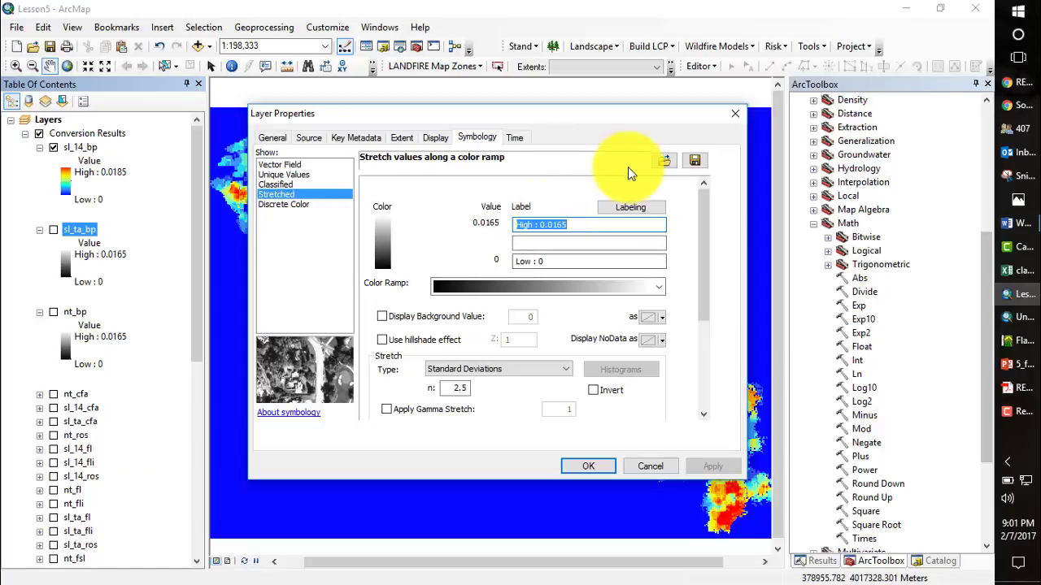
left_click(664, 162)
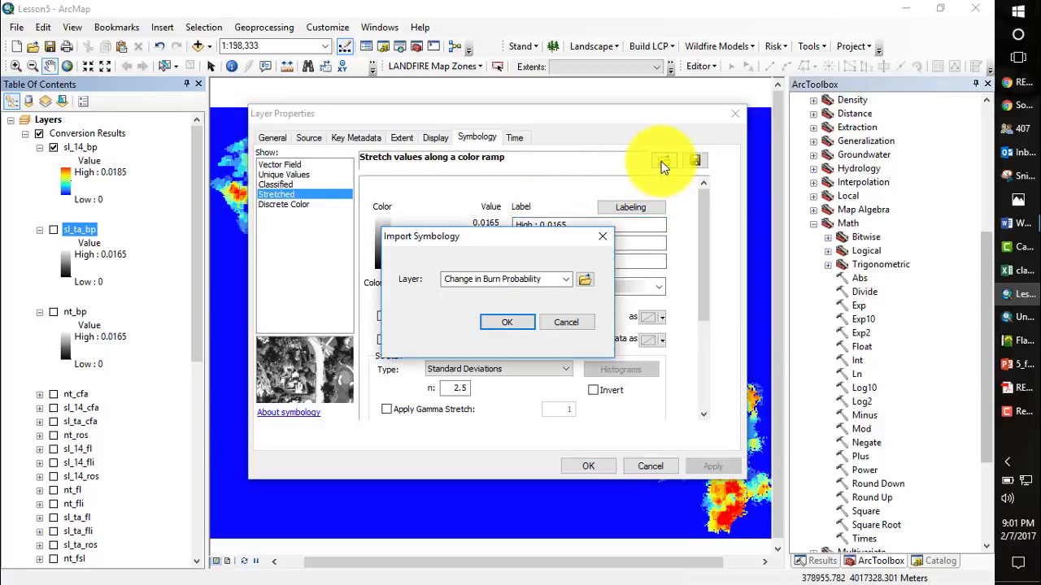
left_click(567, 280)
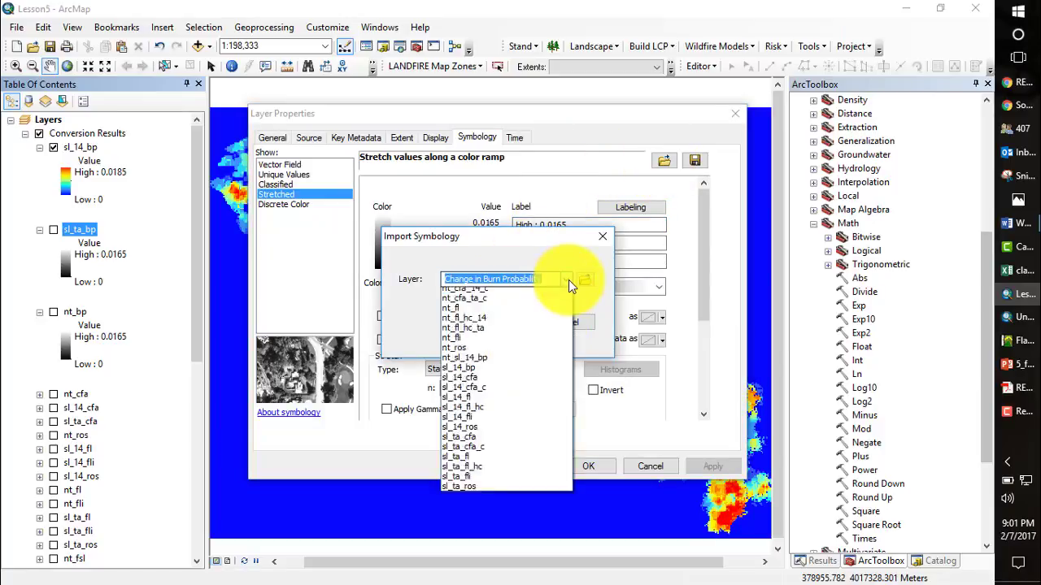
left_click(568, 280)
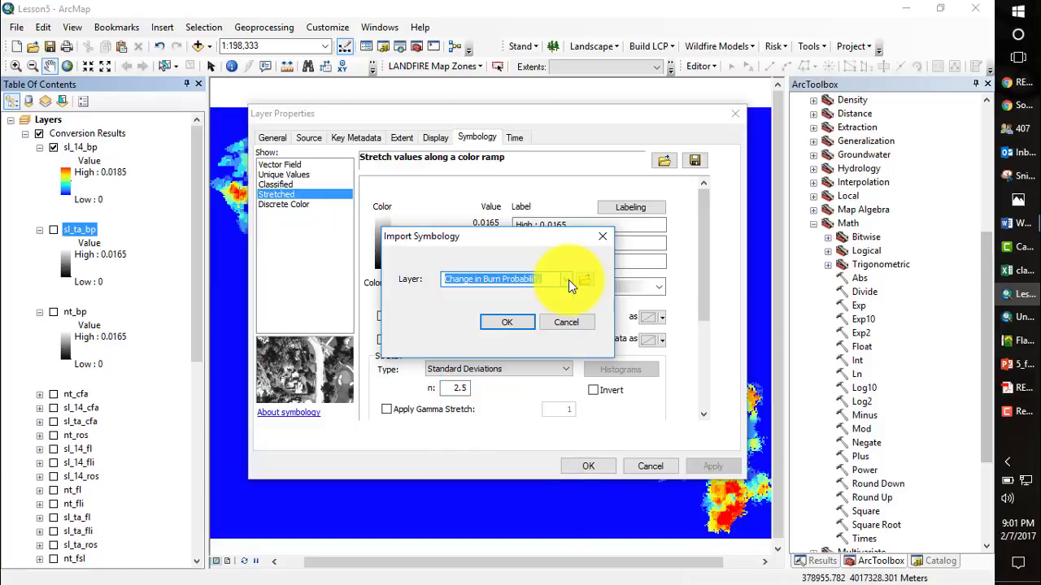
left_click(569, 280)
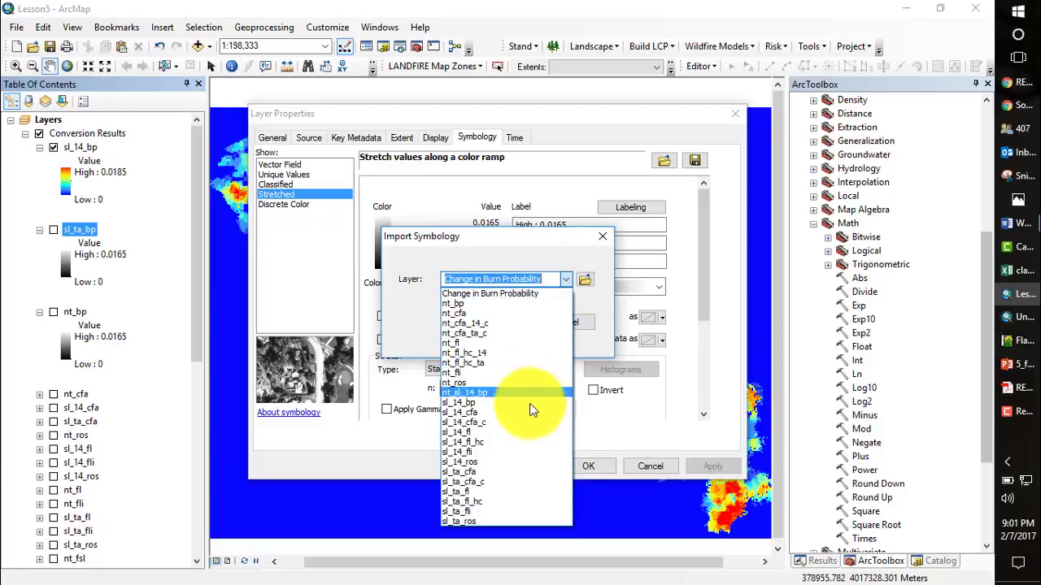
left_click(470, 404)
left_click(502, 322)
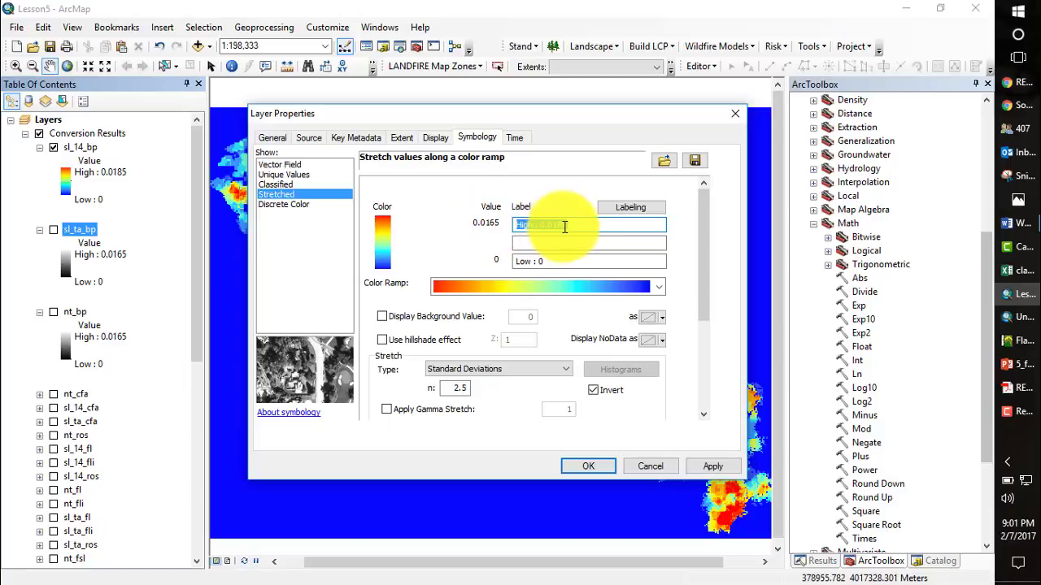
Set the sl_ta_bp stretch type to Minimum-Maximum with an edited high value of 0.0185, and apply it.
left_click(567, 374)
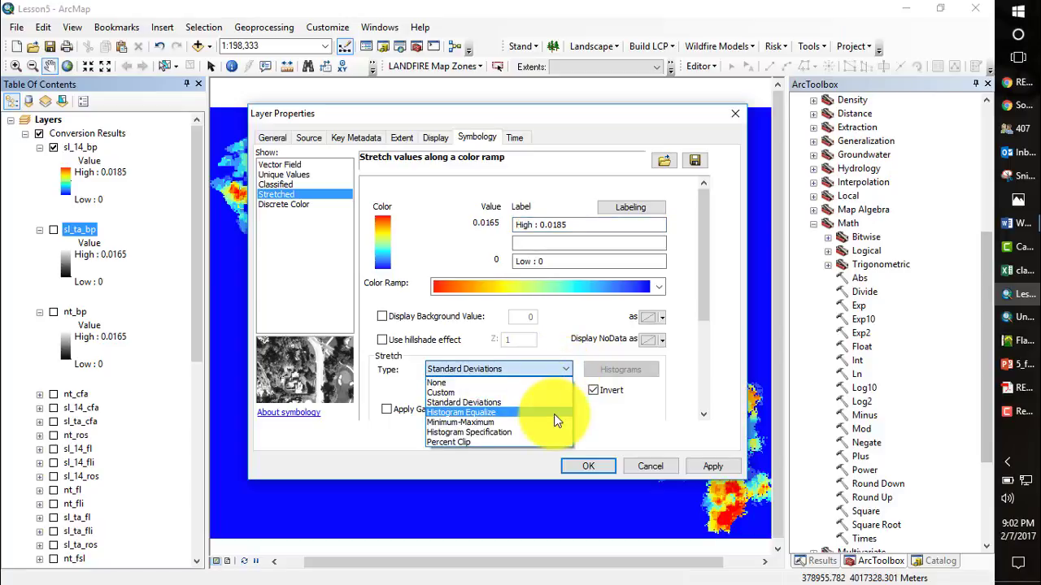
left_click(518, 423)
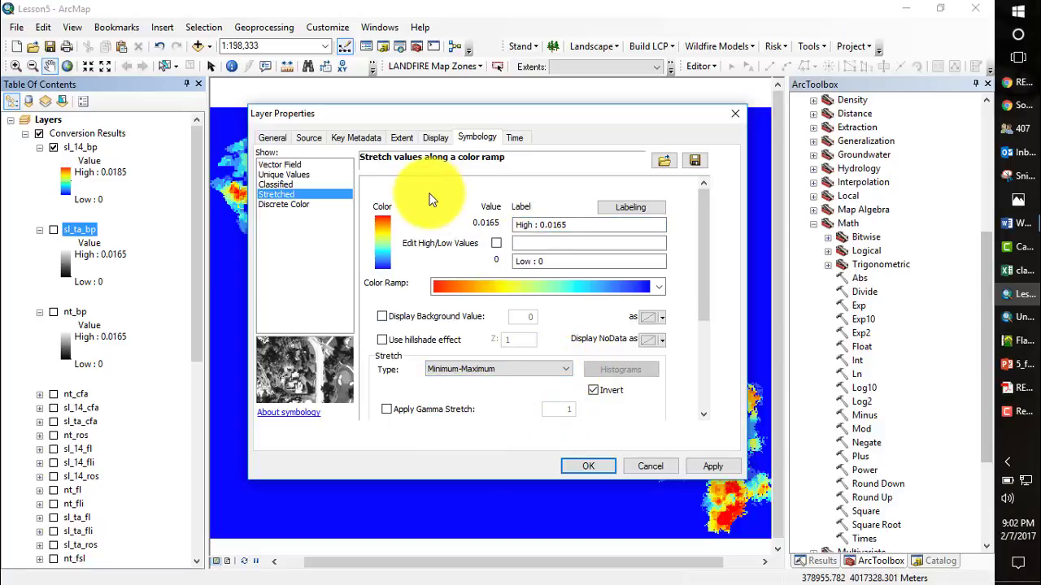
left_click(494, 244)
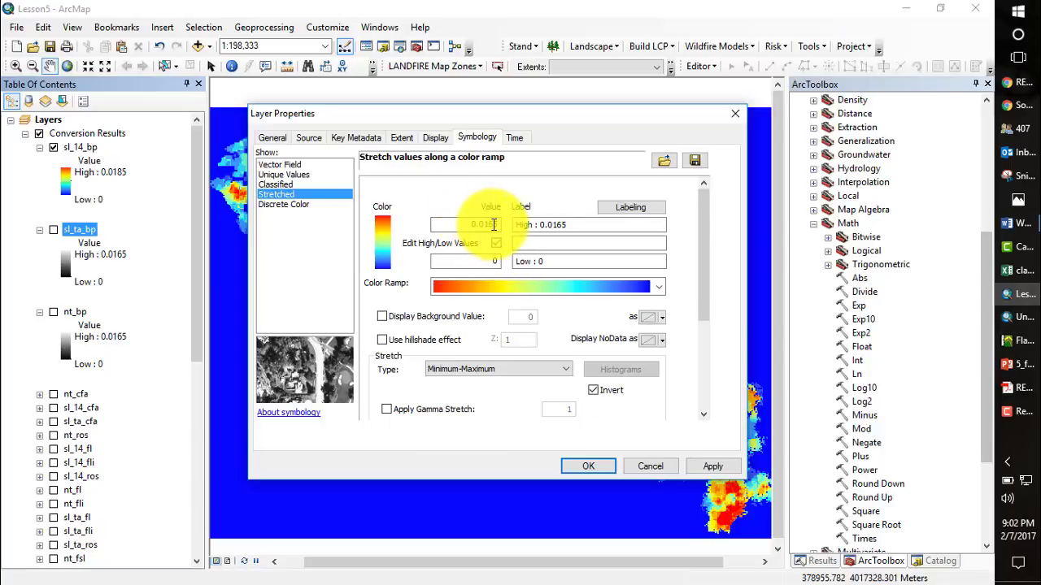
left_click(493, 224)
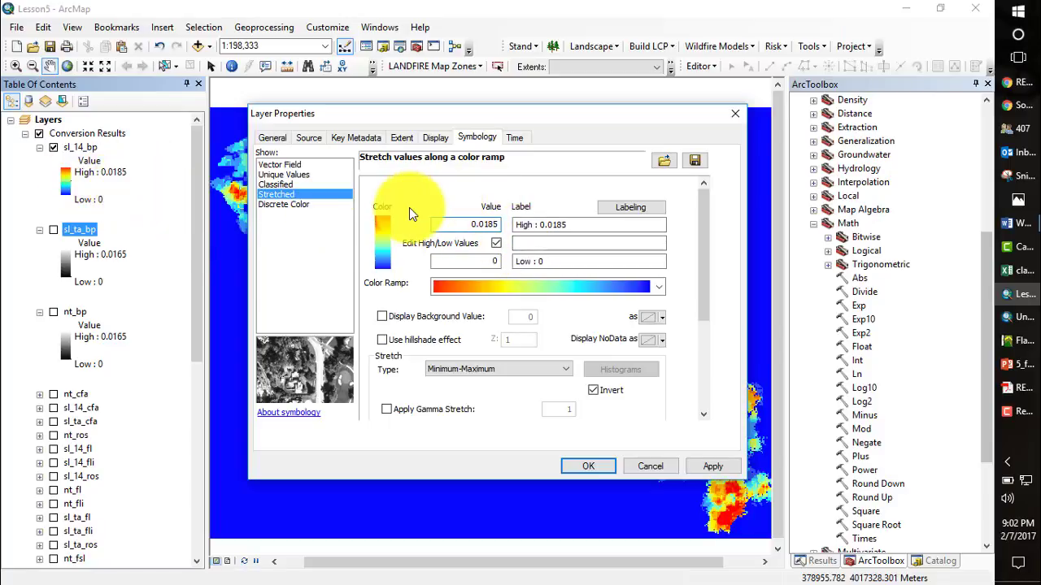
left_click(712, 466)
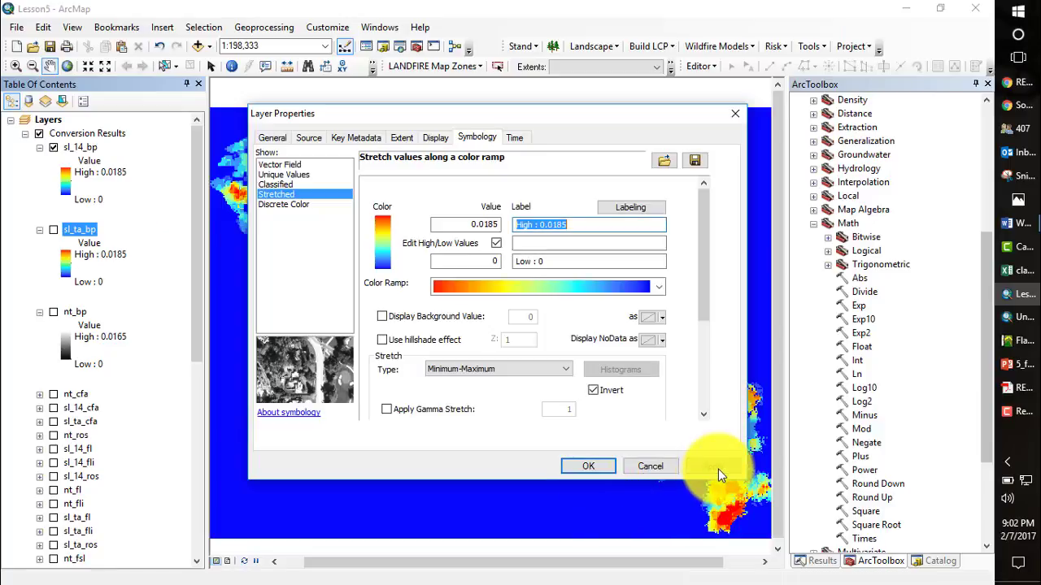
left_click(591, 465)
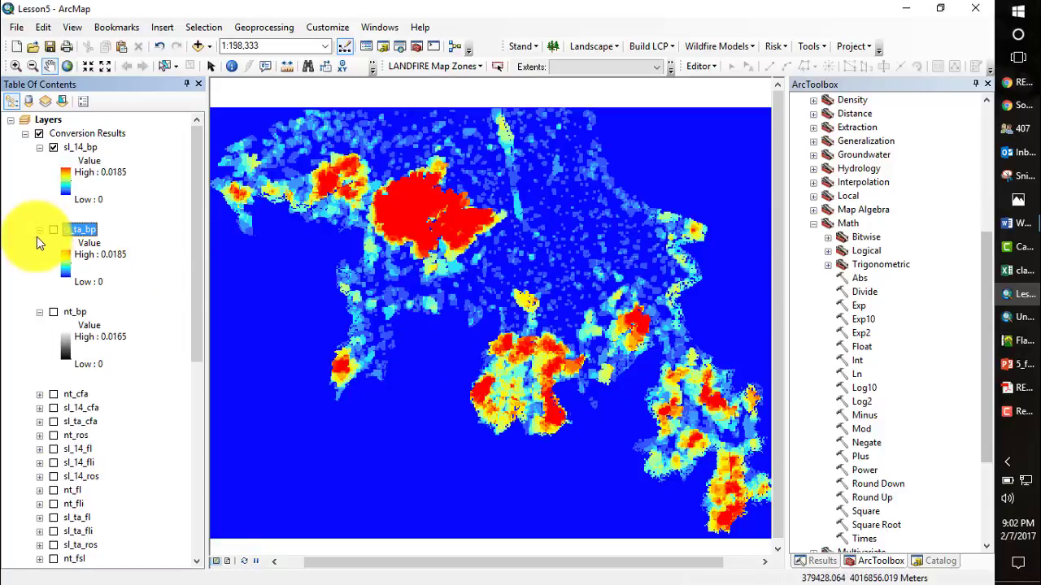
Import the symbology of the sl_14_bp layer into the nt_bp layer.
right_click(71, 314)
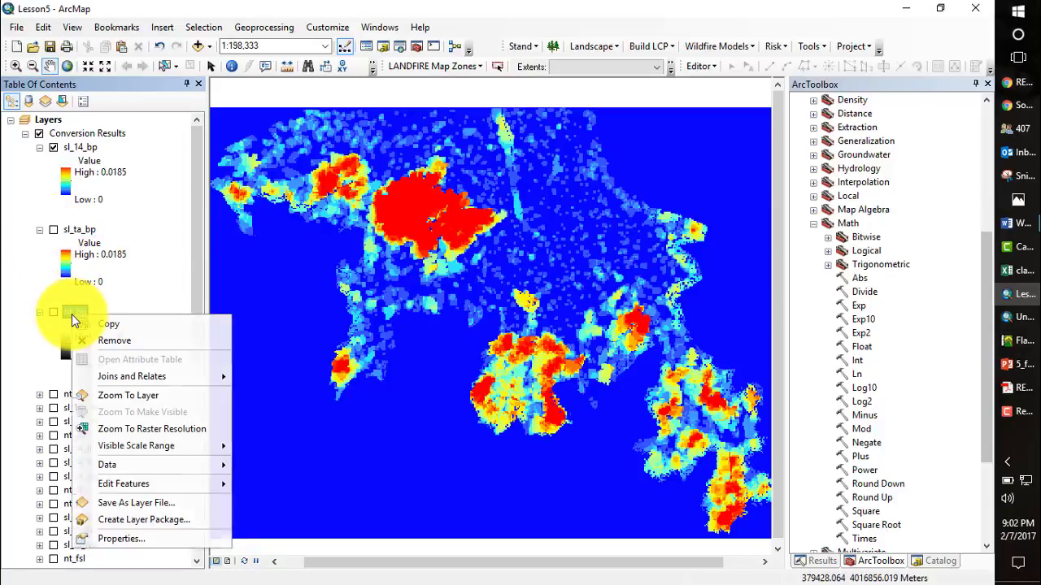
left_click(132, 538)
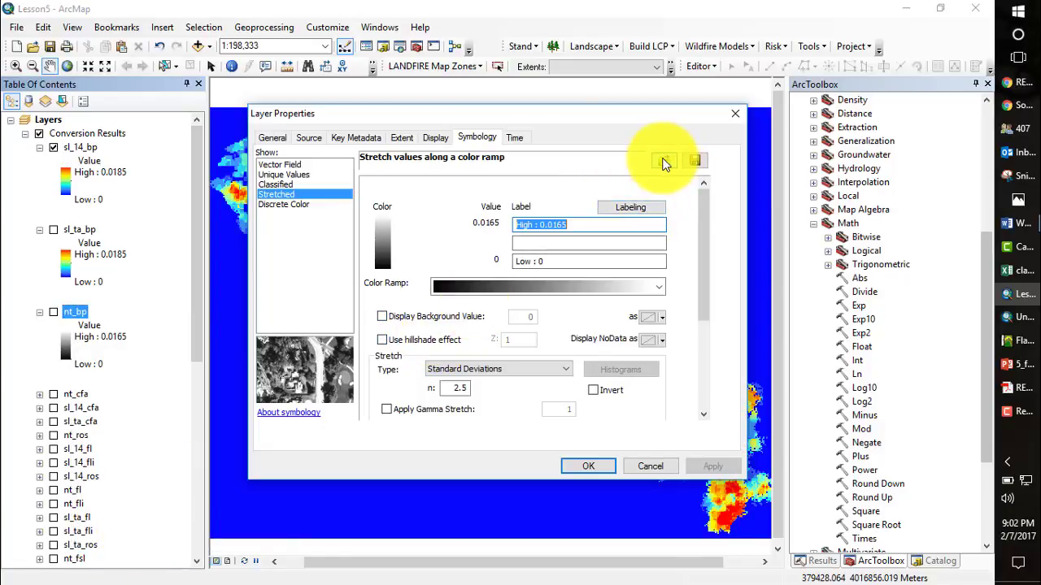
left_click(663, 160)
left_click(566, 281)
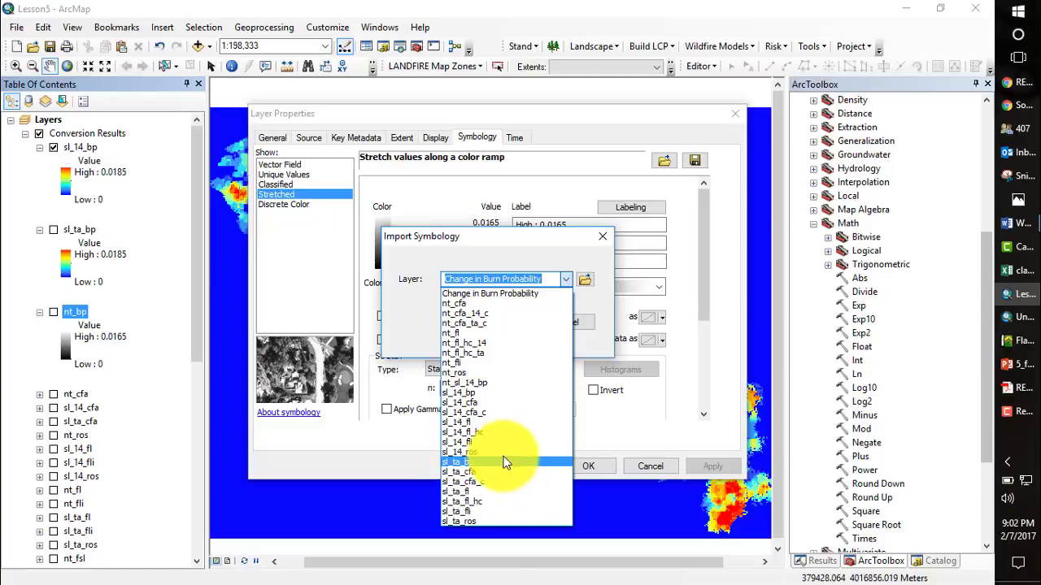
left_click(477, 392)
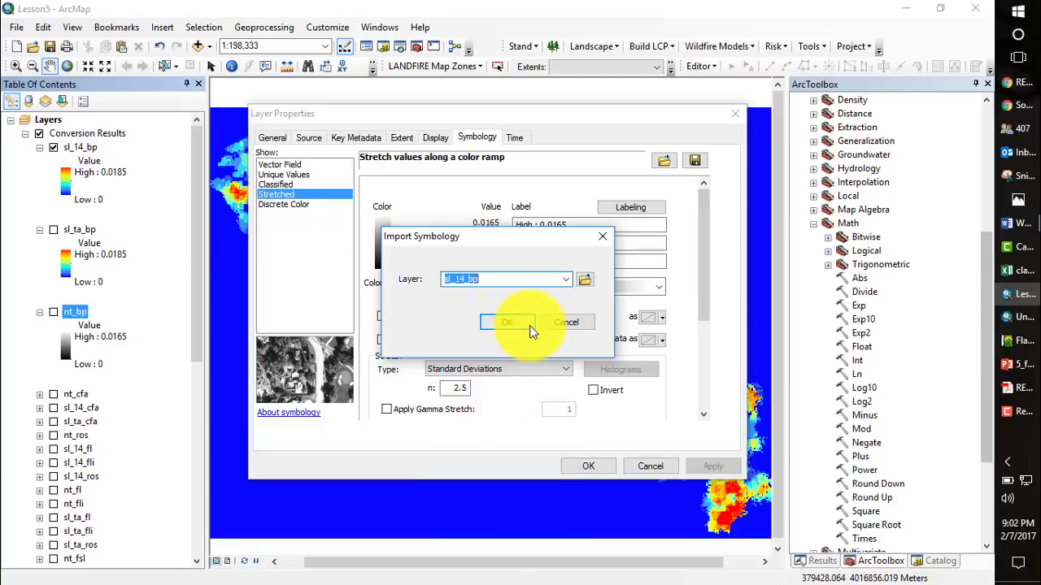
left_click(508, 323)
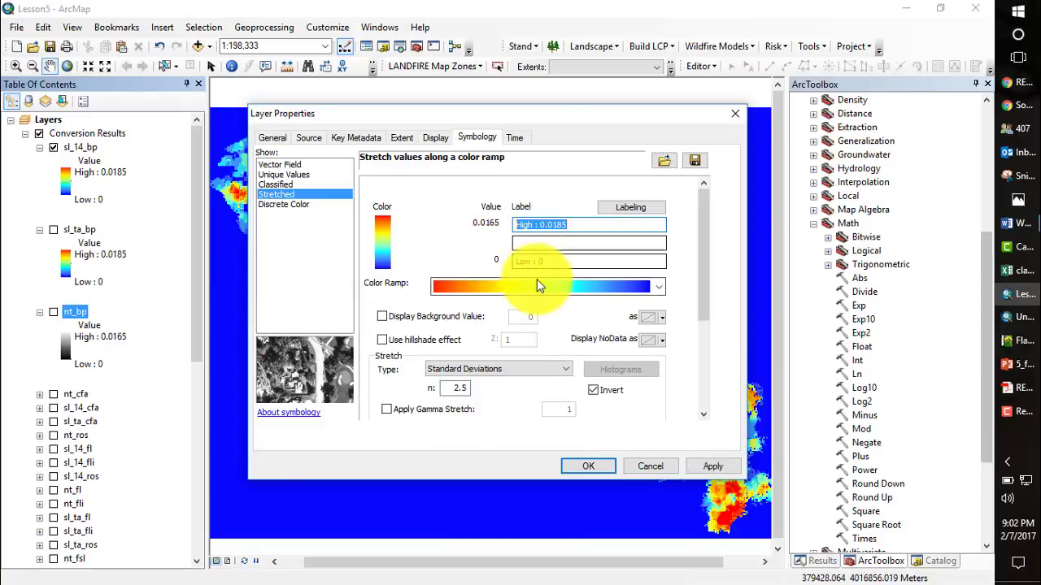
Set the nt_bp stretch type to Minimum-Maximum with an edited high value of 0.0185, and apply it.
left_click(565, 370)
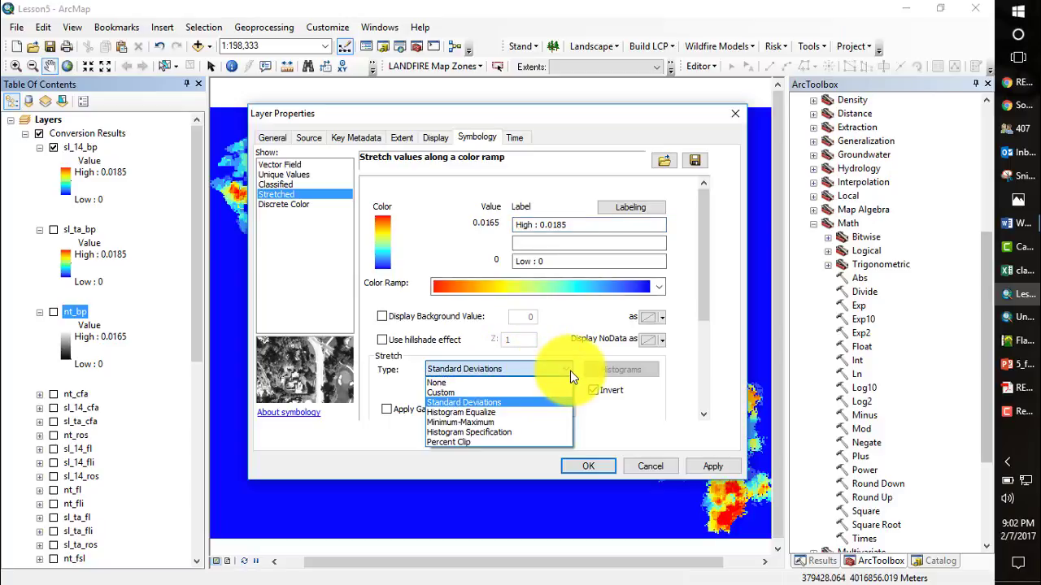
left_click(545, 425)
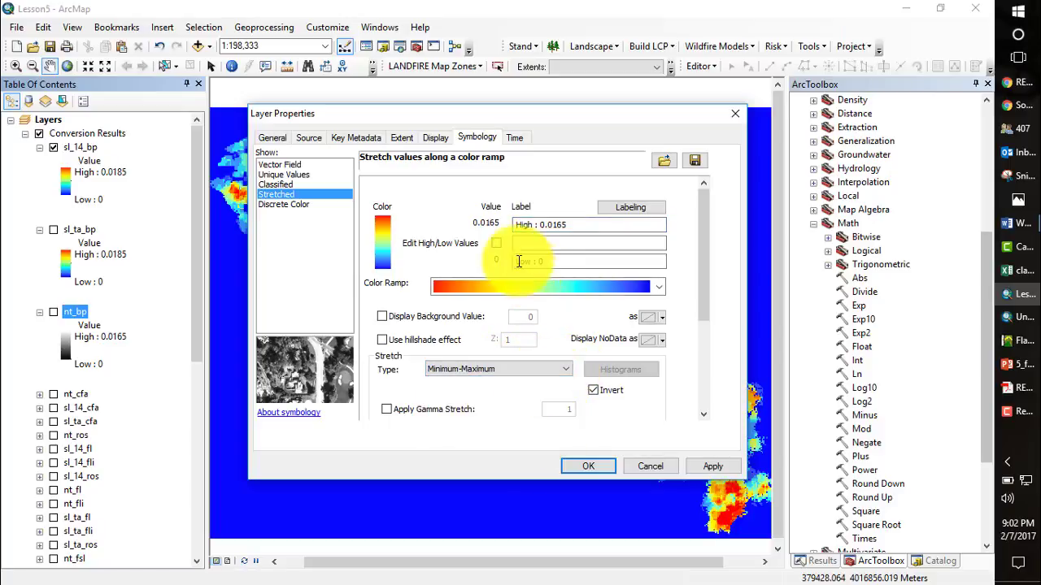
left_click(496, 243)
left_click(491, 225)
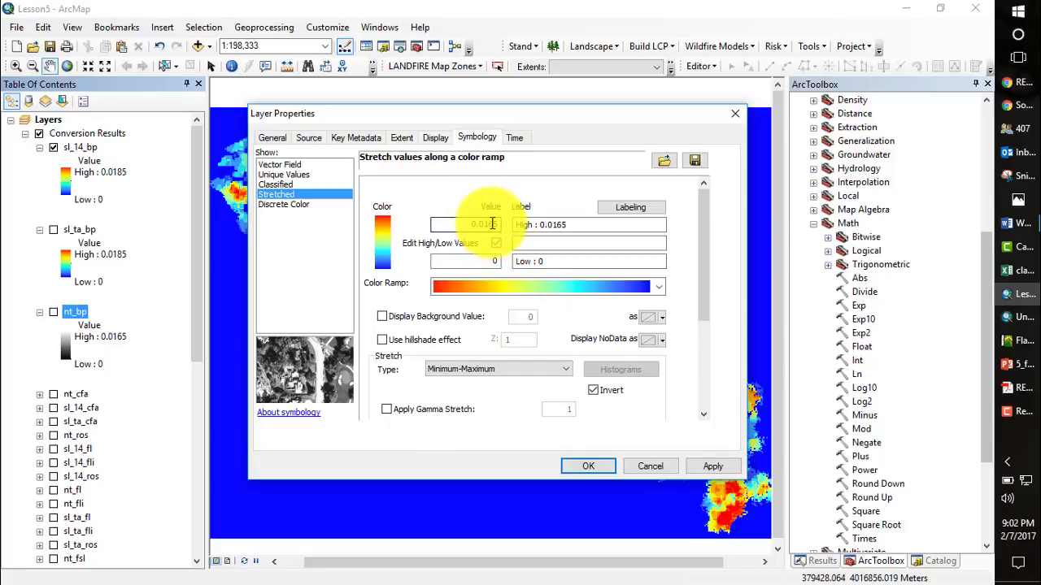
key("BackSpace")
type("8")
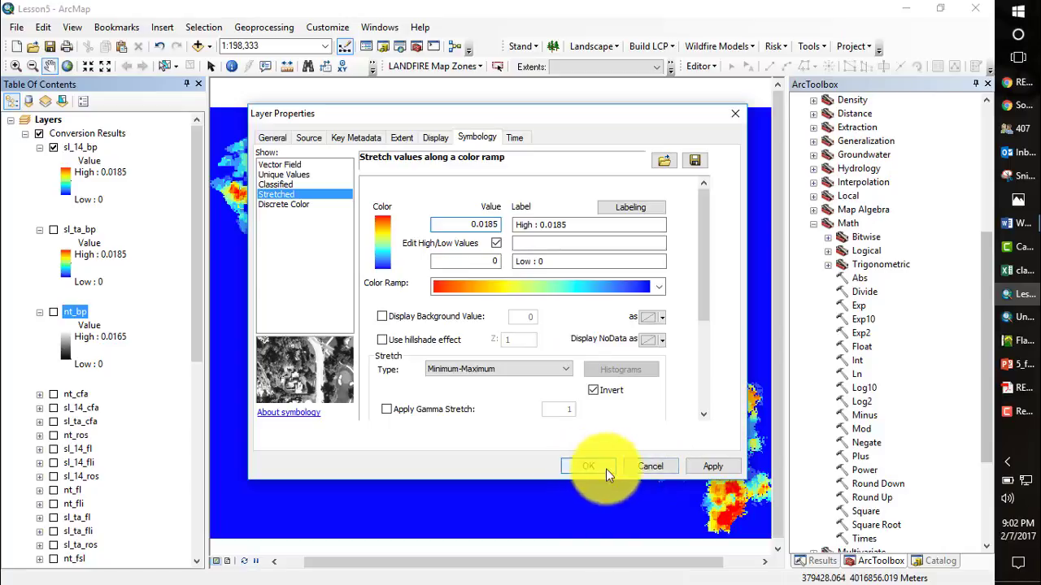
left_click(711, 469)
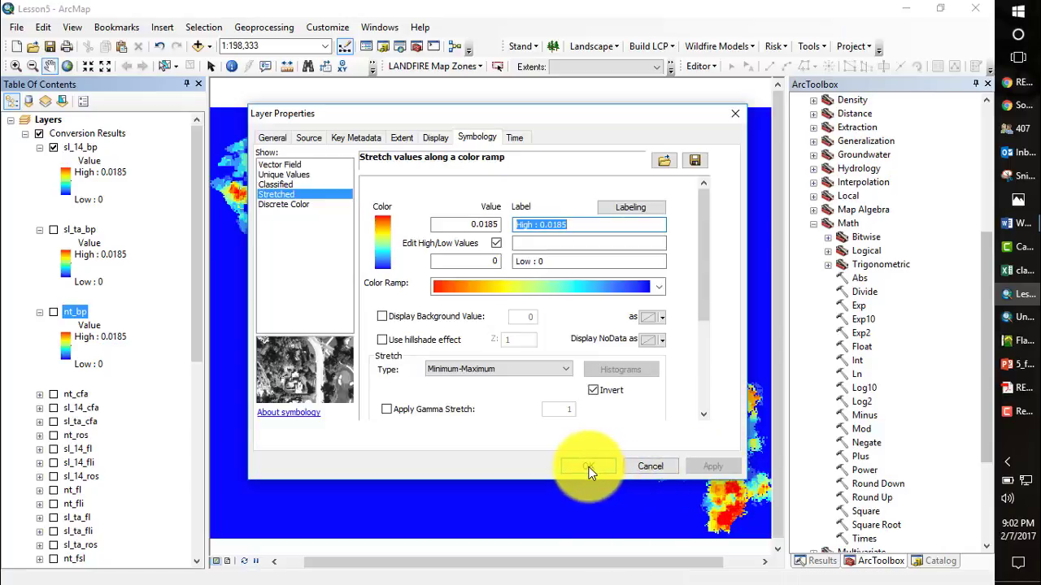
left_click(590, 470)
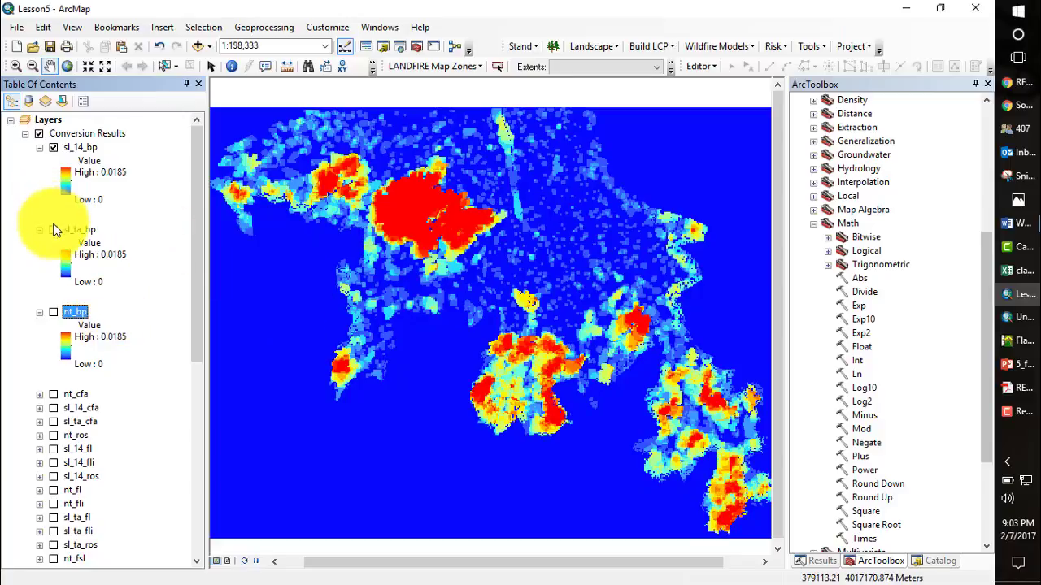
Turn on sl_ta_bp and nt_bp, and toggle the overlying layers to compare burn probability across the three treatment scenarios.
left_click(54, 312)
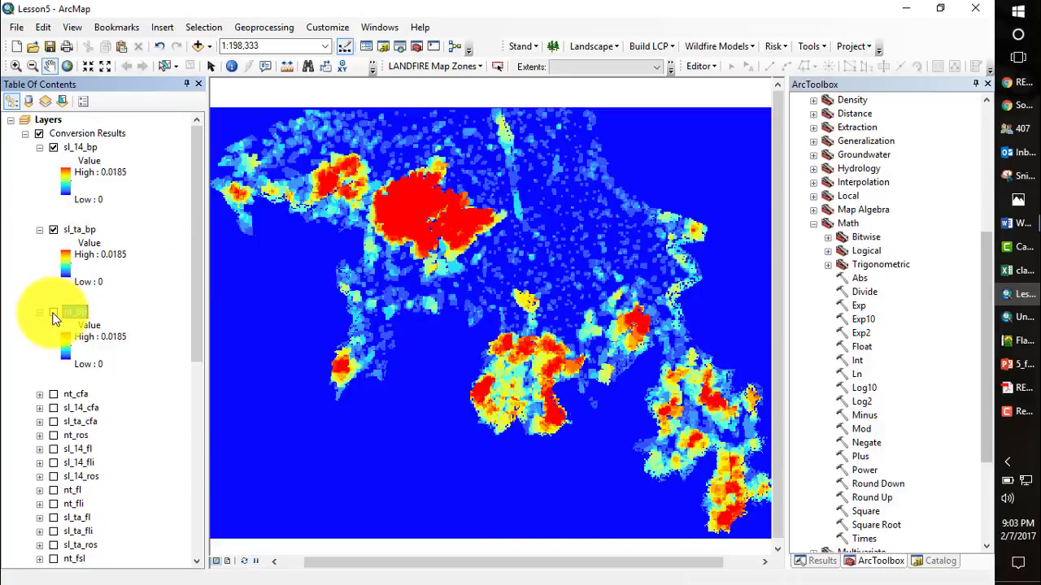
left_click(53, 150)
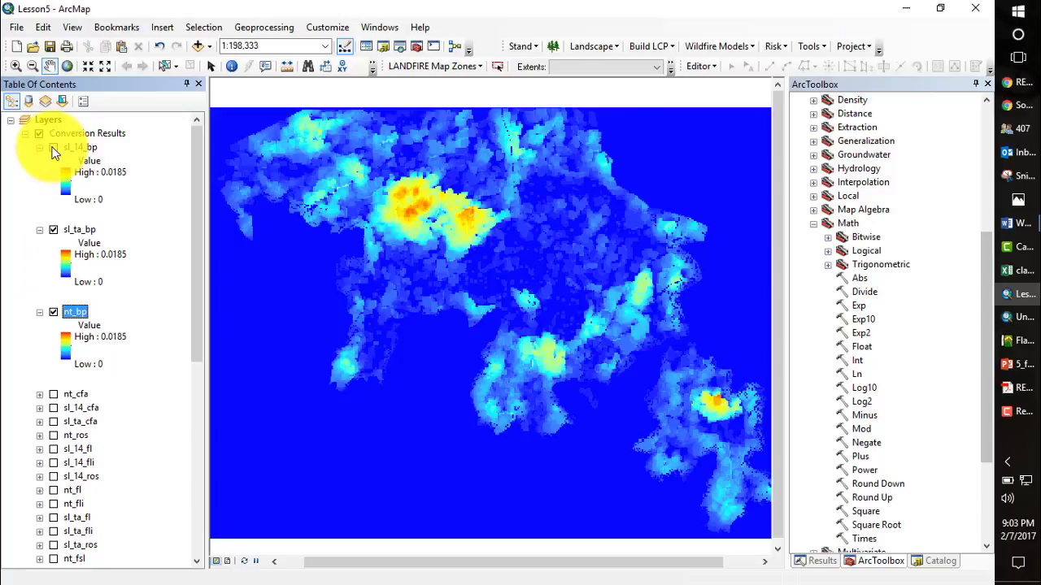
left_click(53, 150)
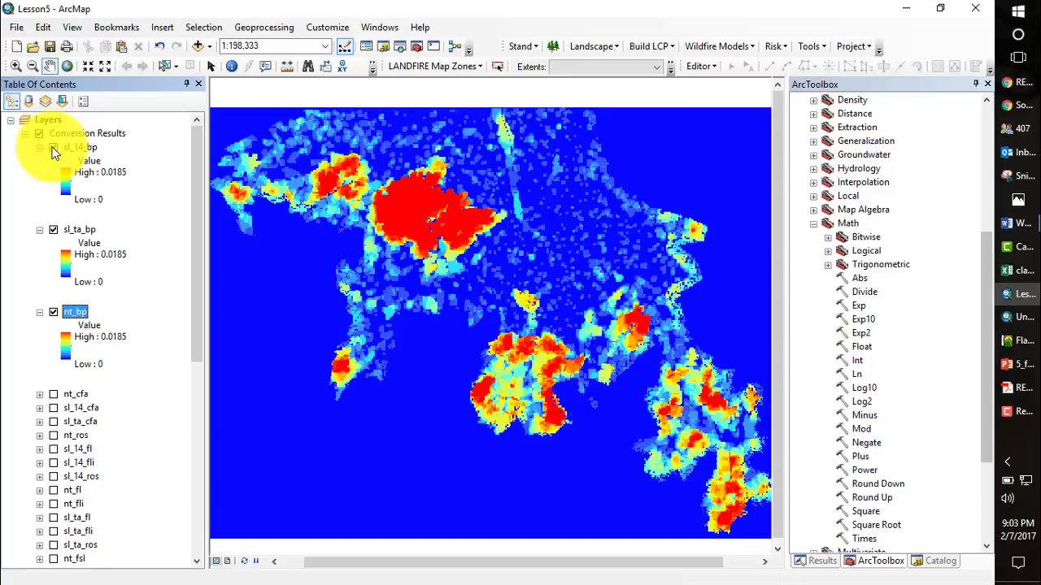
left_click(53, 149)
left_click(54, 231)
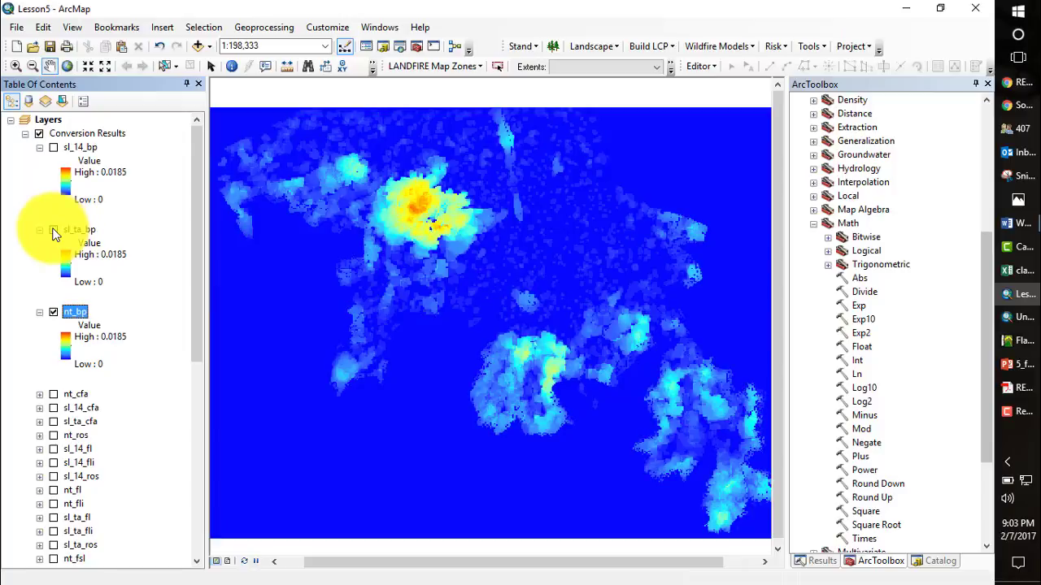
left_click(54, 149)
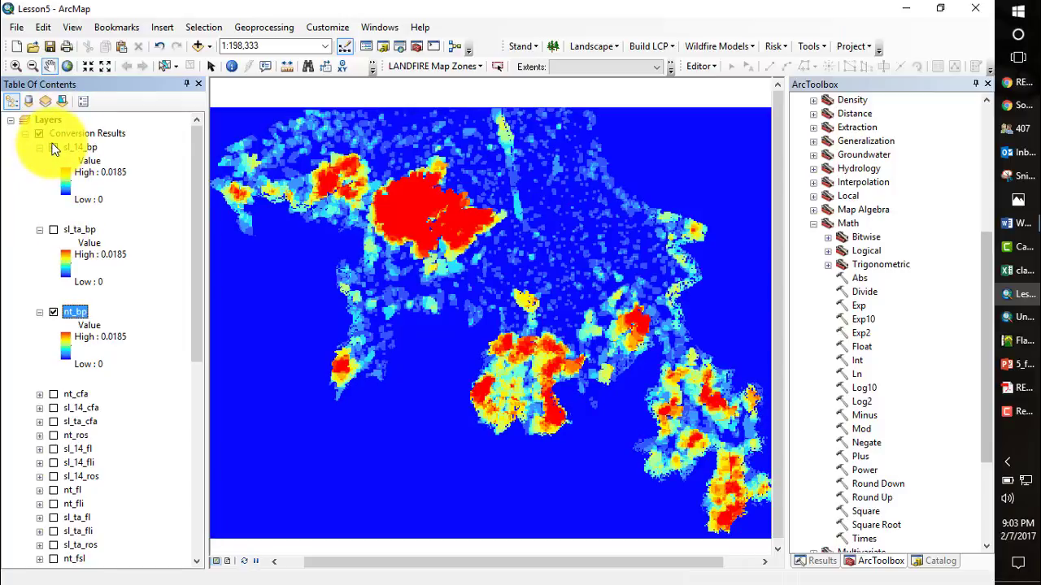
left_click(53, 231)
left_click(54, 148)
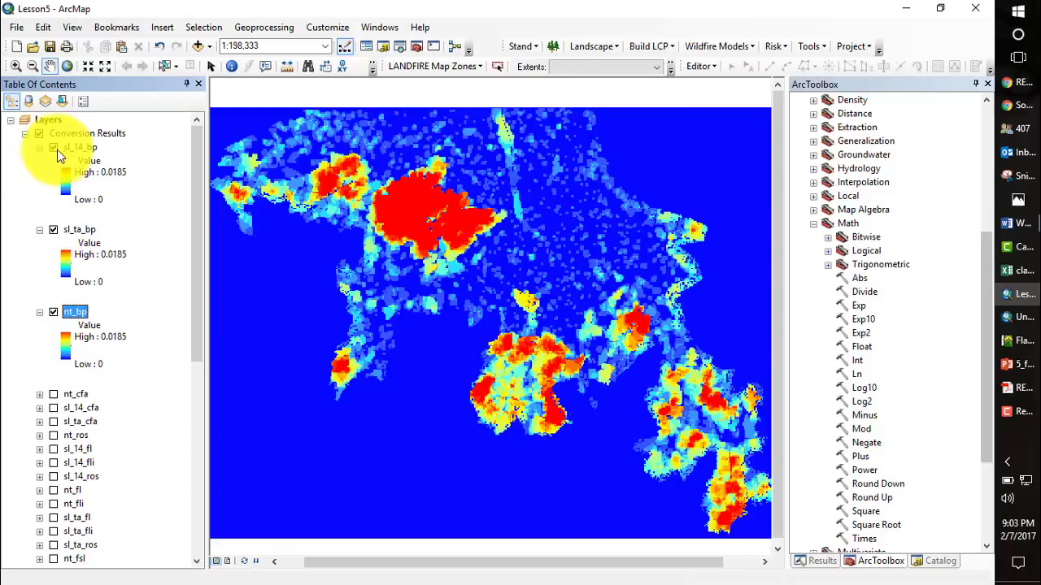
left_click(55, 148)
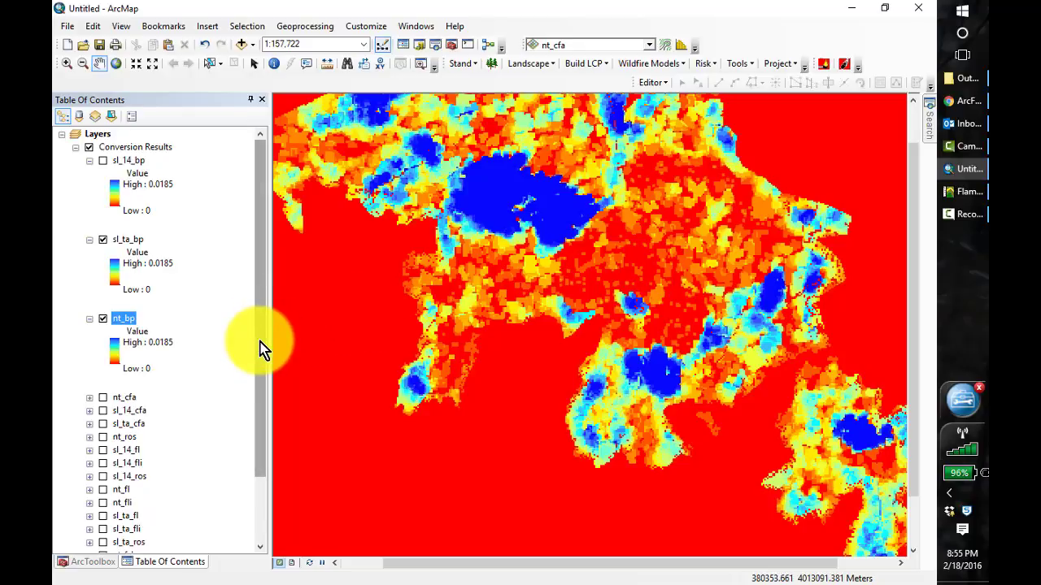
Collapse the Conversion Results group, switch the map to layout view and select the group.
left_click(76, 147)
left_click(102, 147)
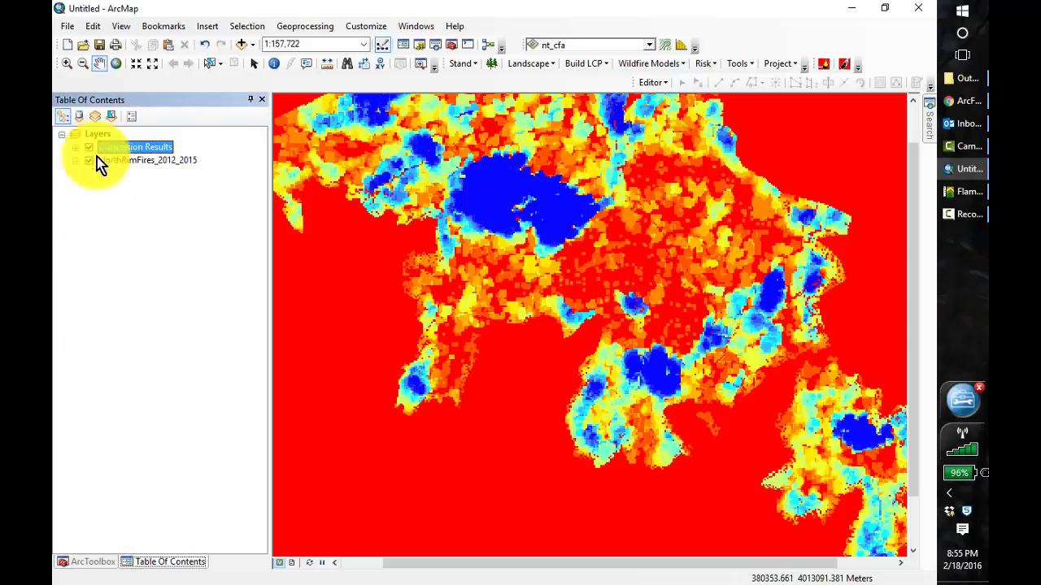
left_click(291, 563)
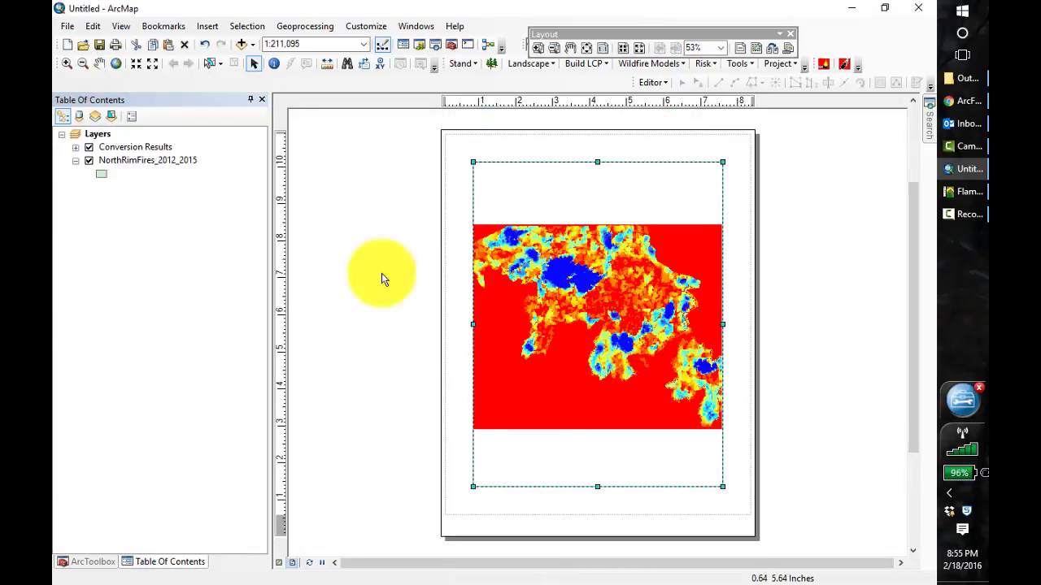
left_click(114, 147)
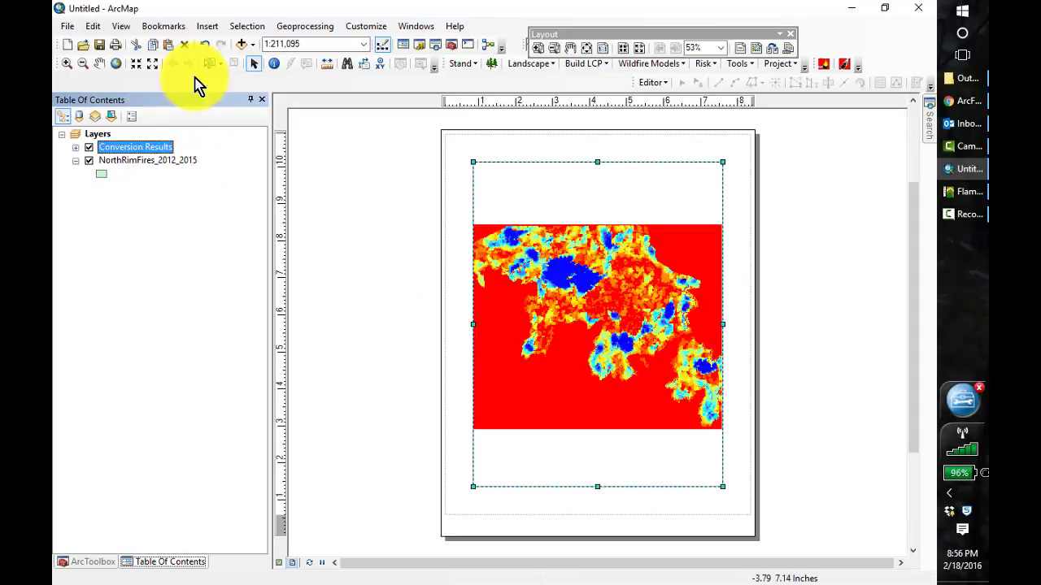
Insert a new data frame in the layout and move it to the lower part of the page.
left_click(207, 27)
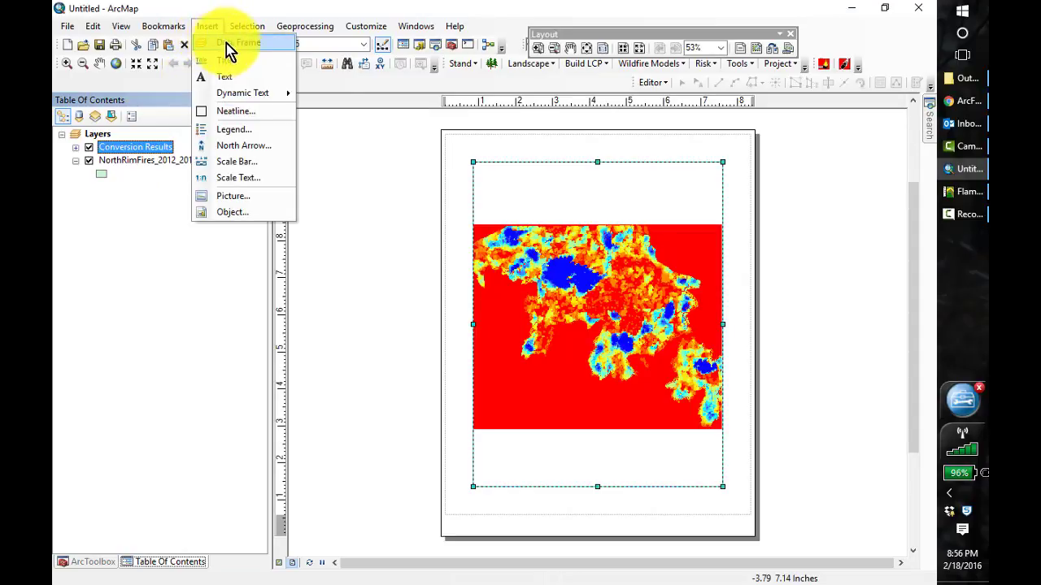
left_click(234, 44)
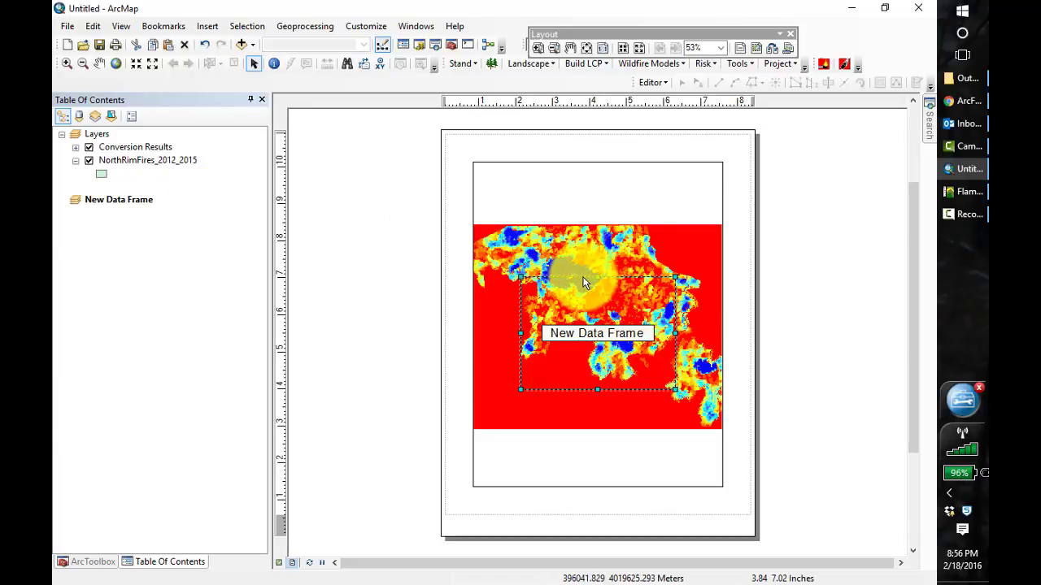
left_click_drag(583, 282, 579, 407)
Shrink the original Layers data frame to about 4.8 by 5.6 inches and place it at the top of the page.
left_click(633, 290)
left_click_drag(633, 291, 625, 271)
left_click_drag(714, 142, 588, 135)
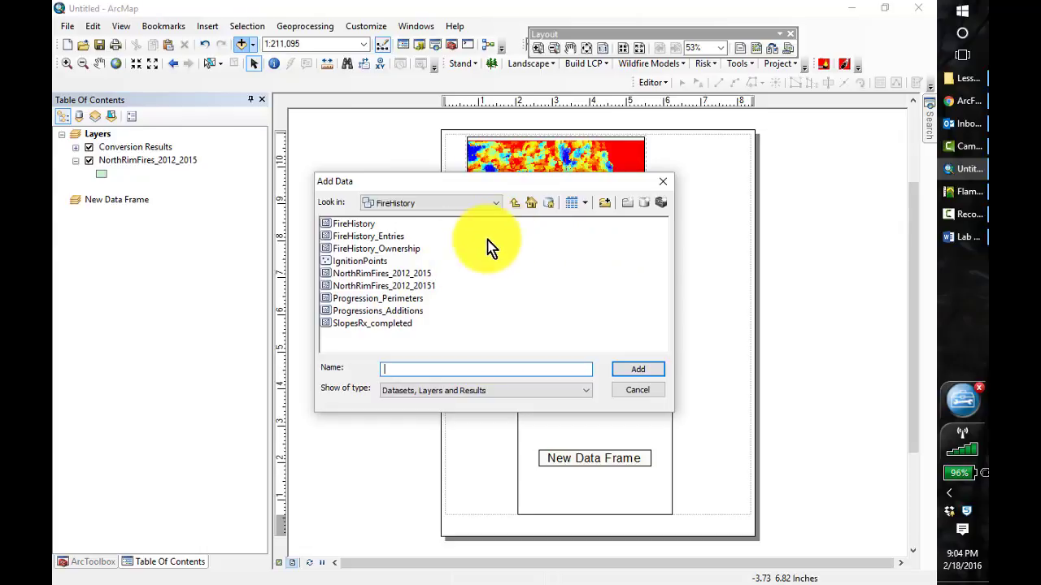
Dismiss the Add Data dialog and insert a second new data frame in the layout.
left_click(662, 181)
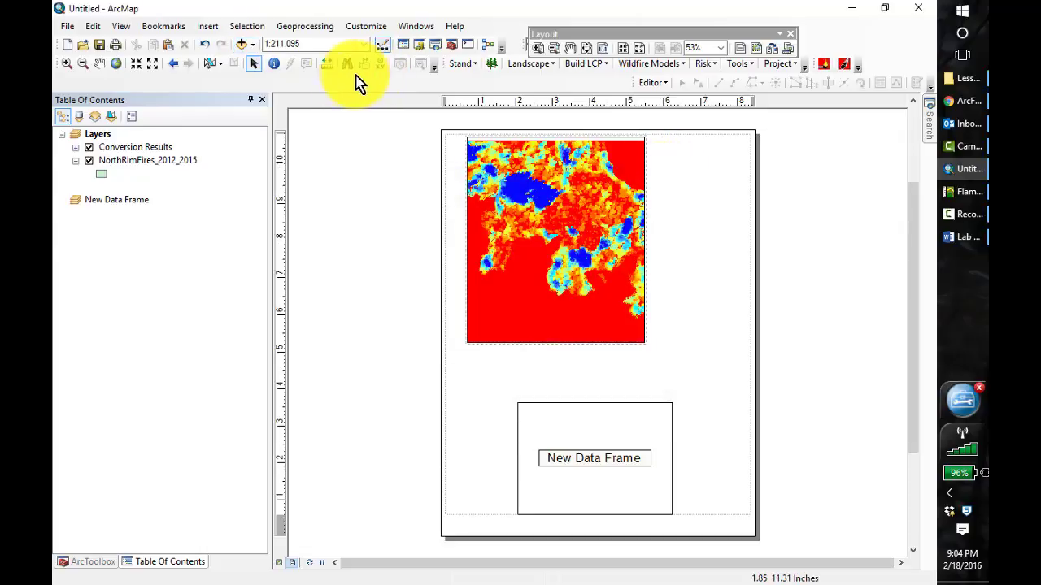
left_click(208, 27)
left_click(232, 42)
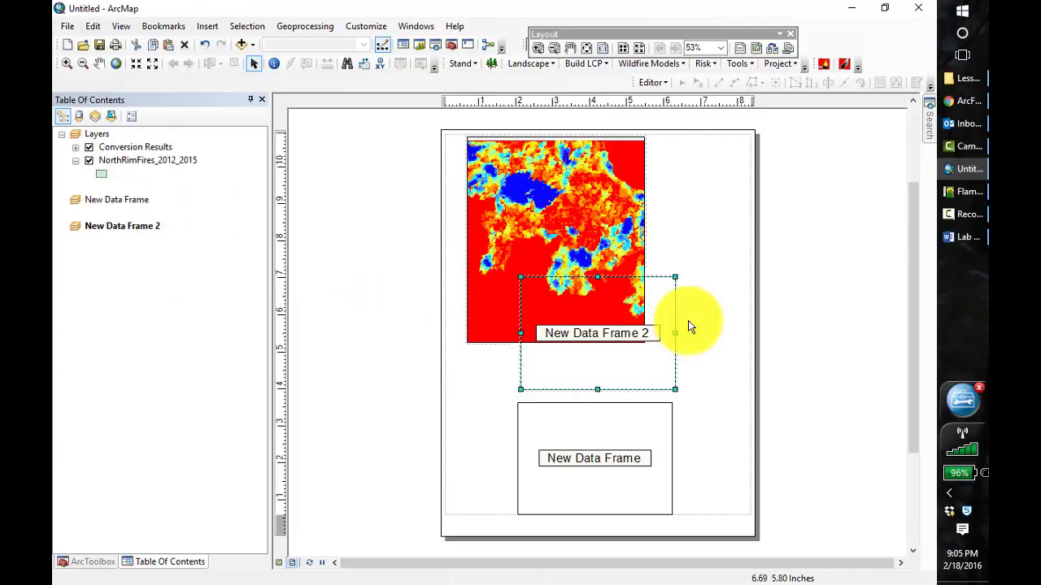
Expand the Conversion Results group and copy sl_ta_bp into New Data Frame and nt_bp into New Data Frame 2.
left_click(77, 148)
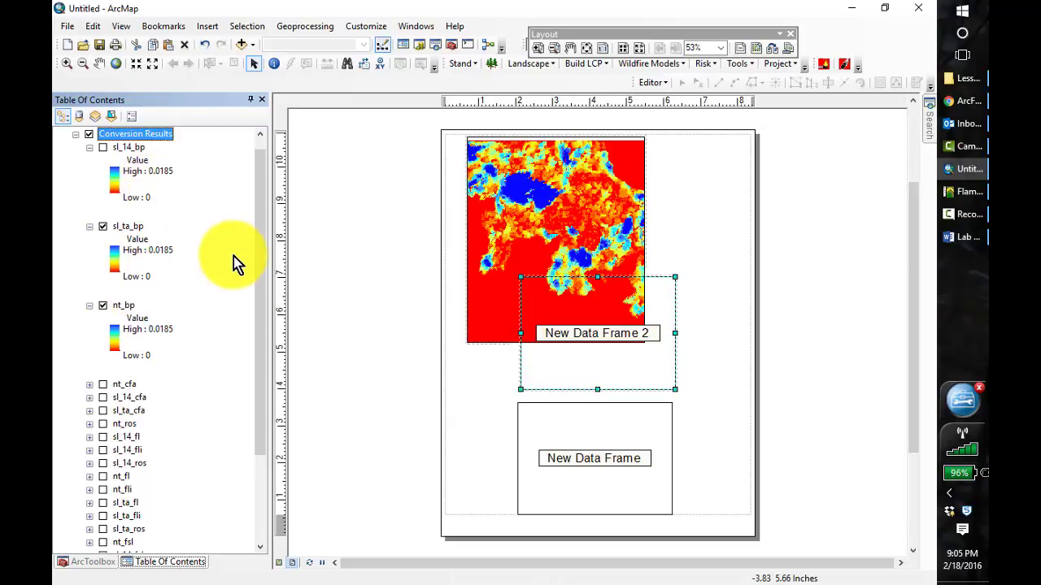
left_click(127, 228)
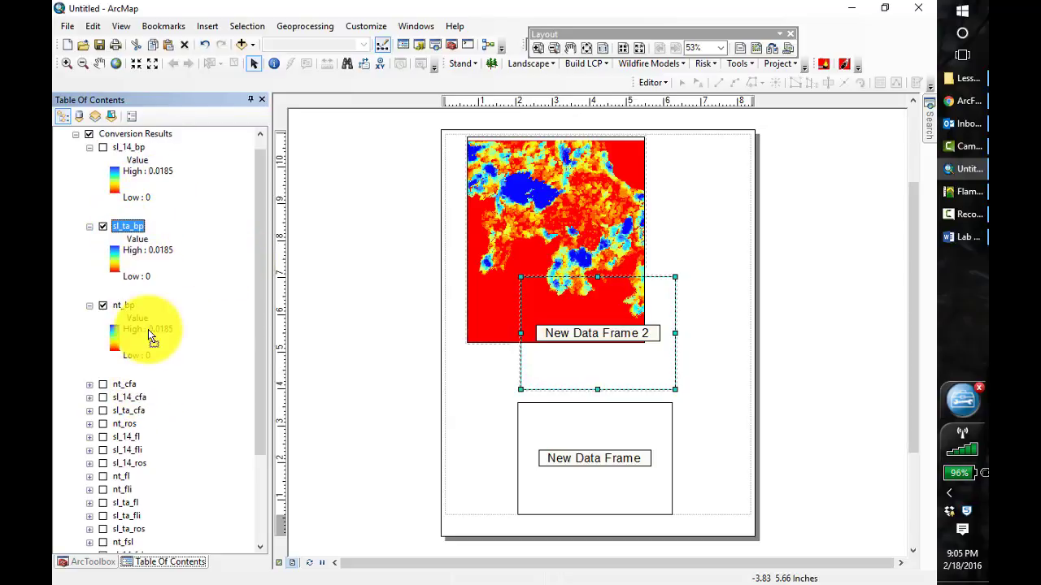
left_click_drag(156, 510, 146, 541)
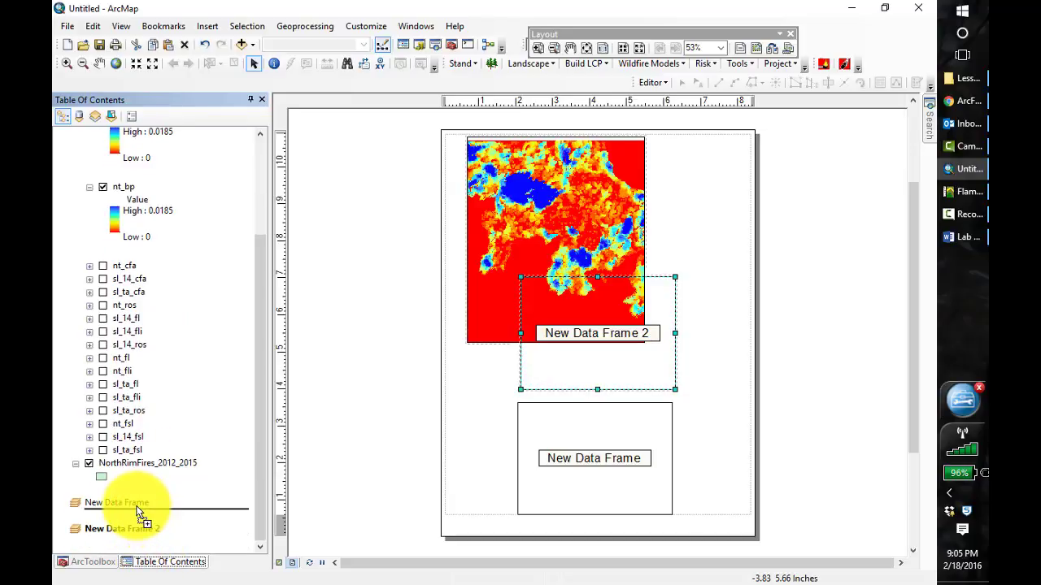
left_click_drag(136, 508, 139, 507)
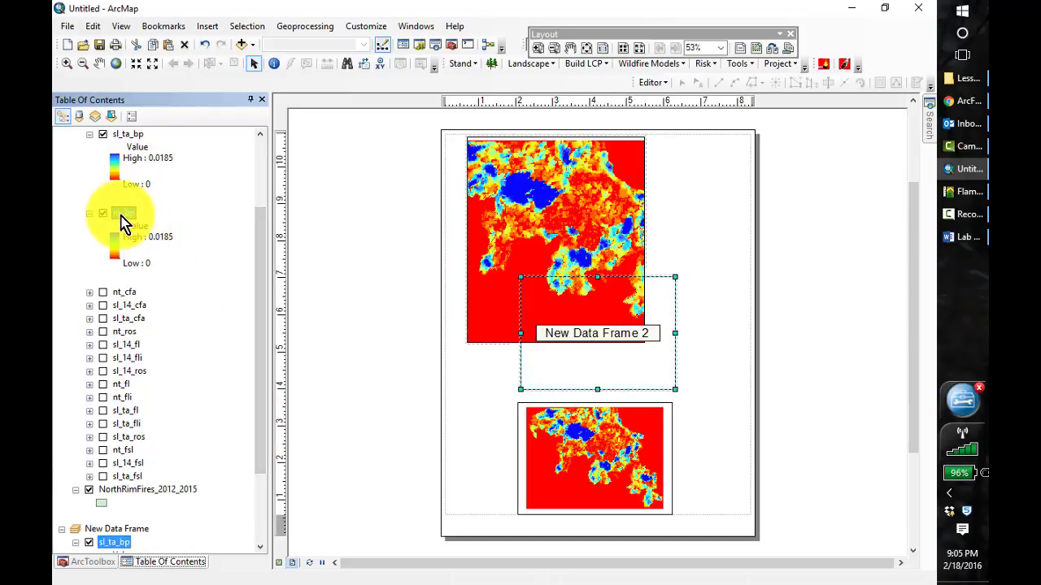
mouse_move(122, 221)
left_mouse_down()
mouse_move(141, 552)
mouse_move(140, 543)
left_mouse_up()
In the Layers data frame, turn off sl_ta_bp and nt_bp and turn on sl_14_bp.
mouse_move(260, 477)
left_mouse_down()
mouse_move(262, 524)
mouse_move(262, 389)
mouse_move(255, 344)
mouse_move(239, 325)
left_mouse_up()
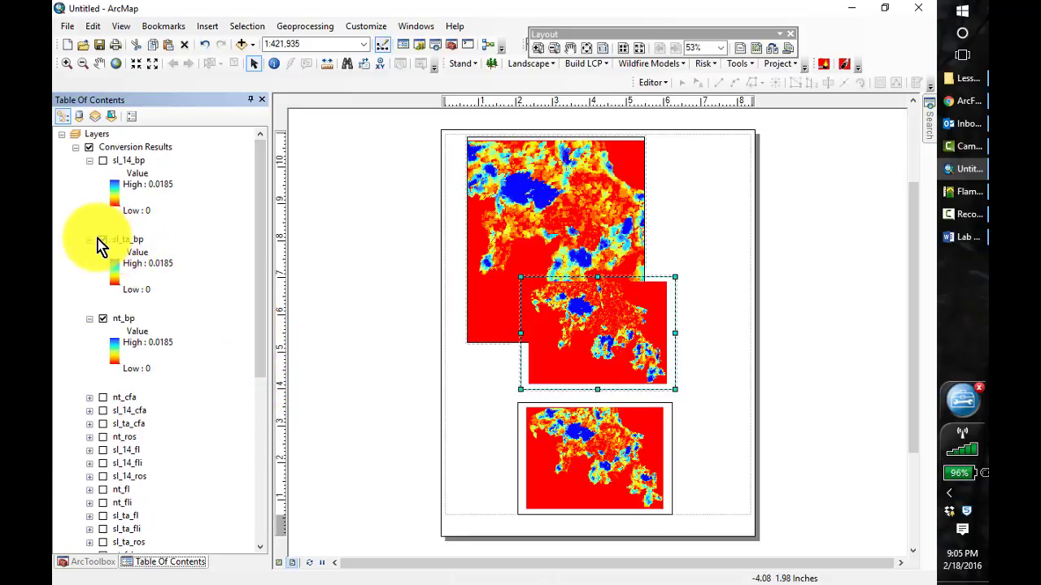
left_click(103, 241)
left_click(103, 319)
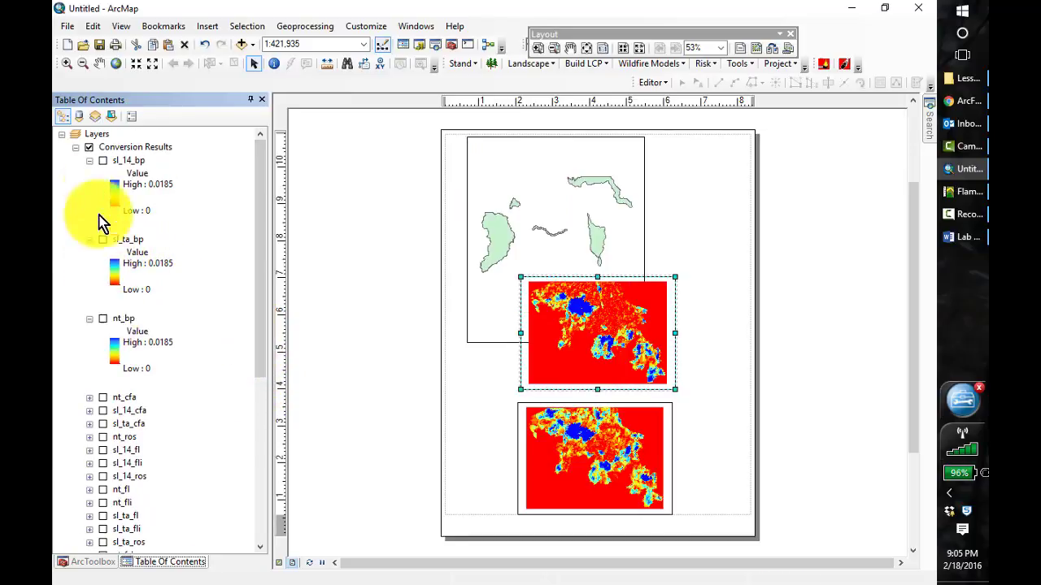
left_click(103, 161)
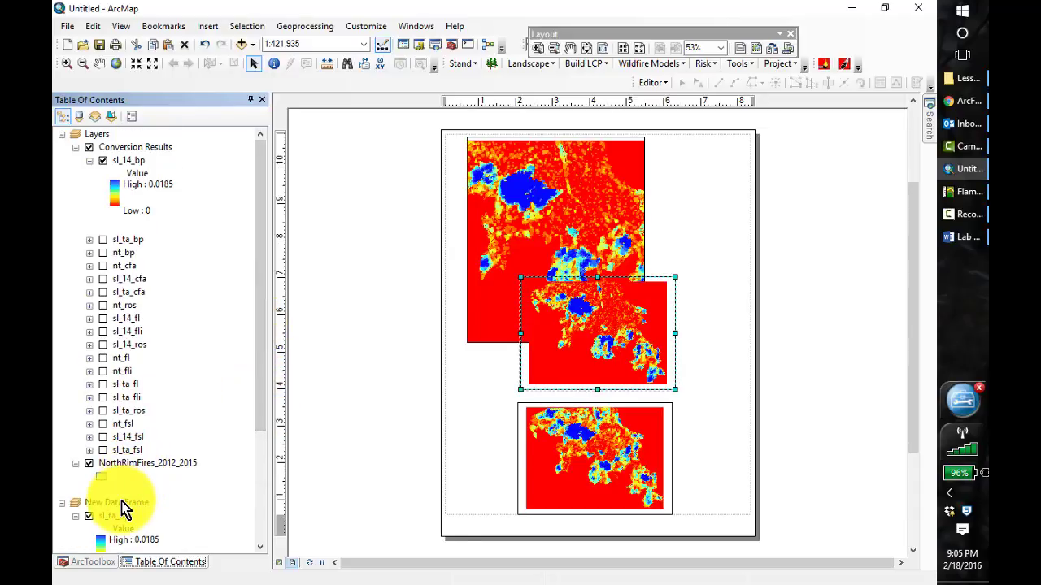
Reorder New Data Frame and New Data Frame 2 above Layers, and shift the nt_bp frame toward the page's right edge.
left_click_drag(122, 510, 111, 133)
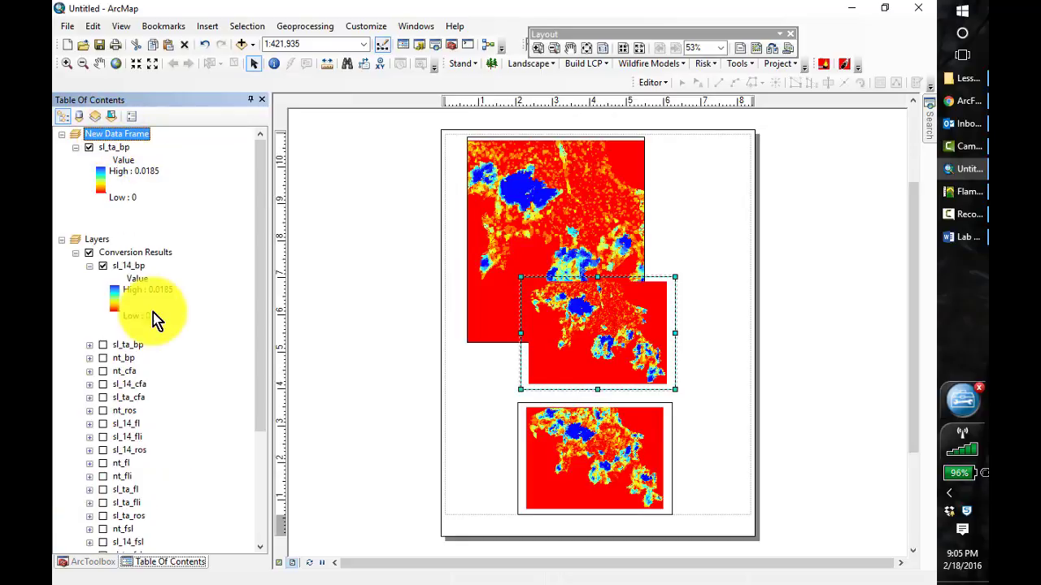
left_click_drag(262, 394, 262, 476)
left_click_drag(140, 498, 117, 133)
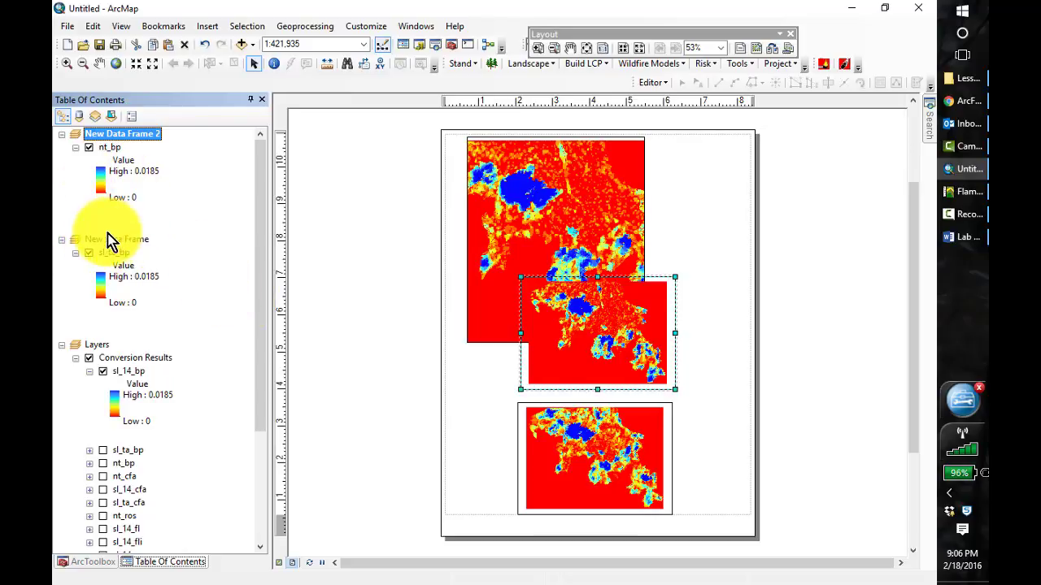
left_click_drag(622, 353, 696, 307)
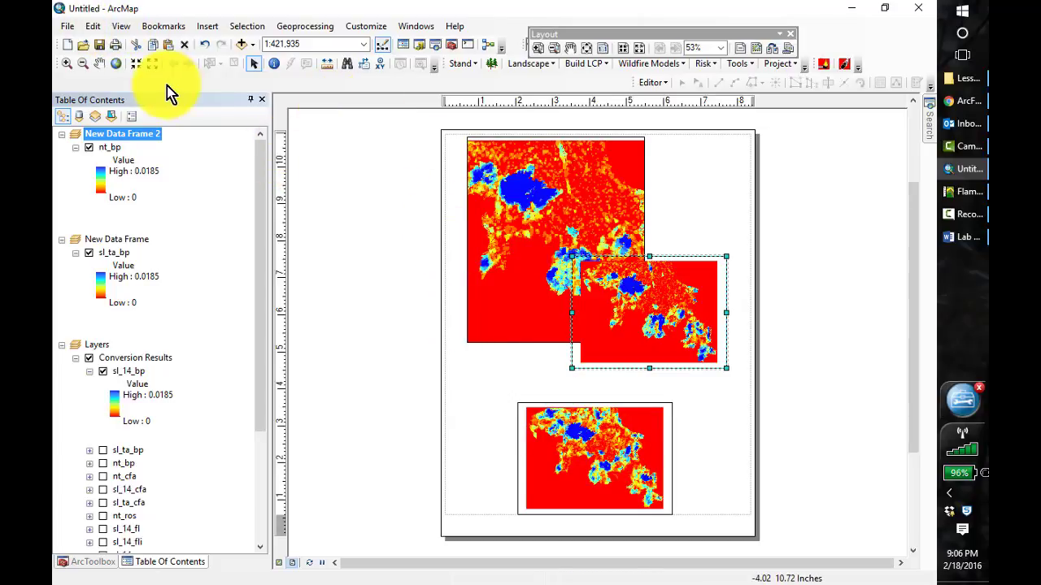
Set the paper orientation to Landscape in the page and print setup.
left_click(68, 25)
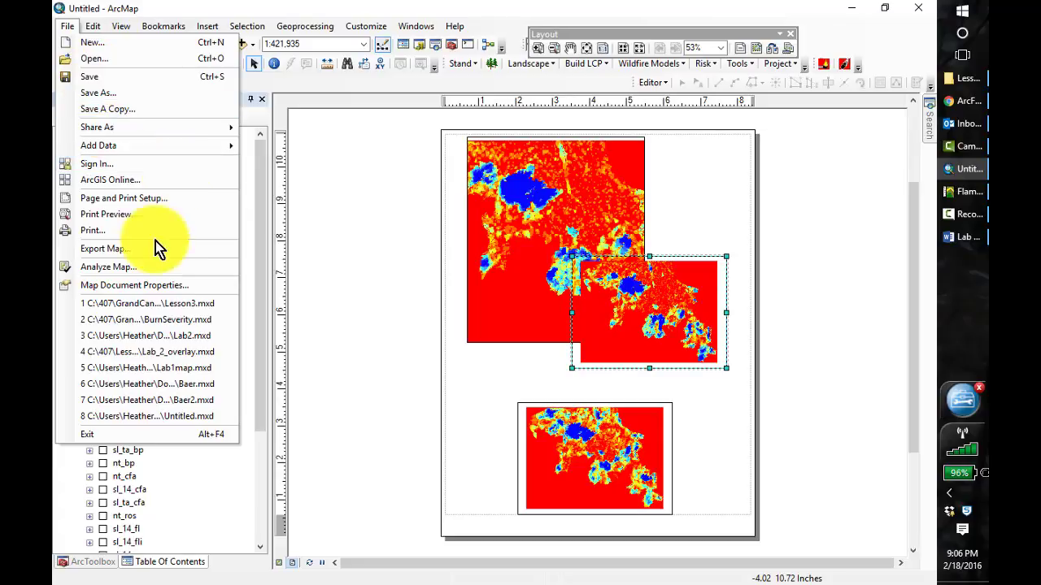
left_click(127, 202)
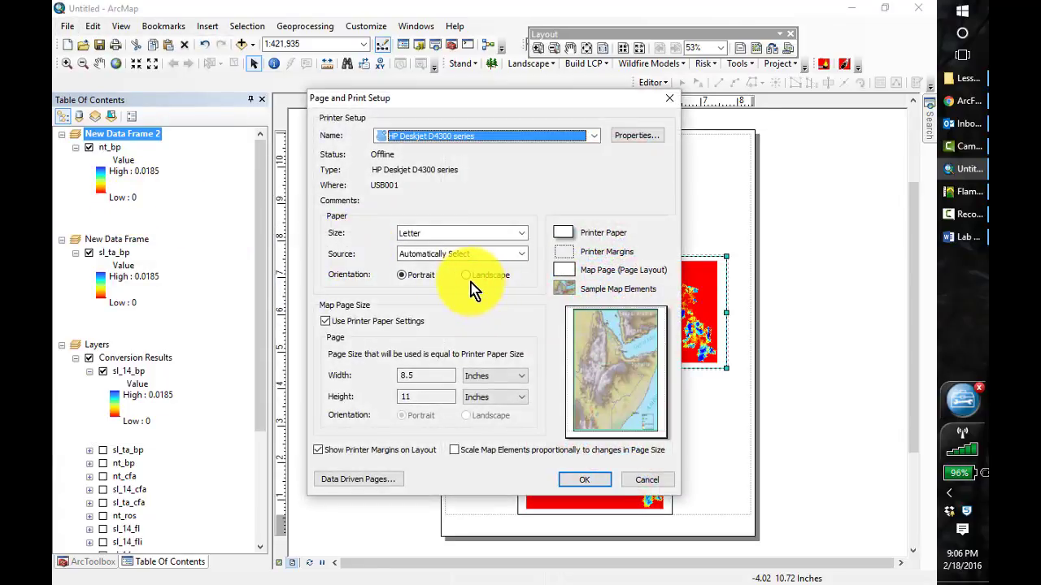
left_click(467, 276)
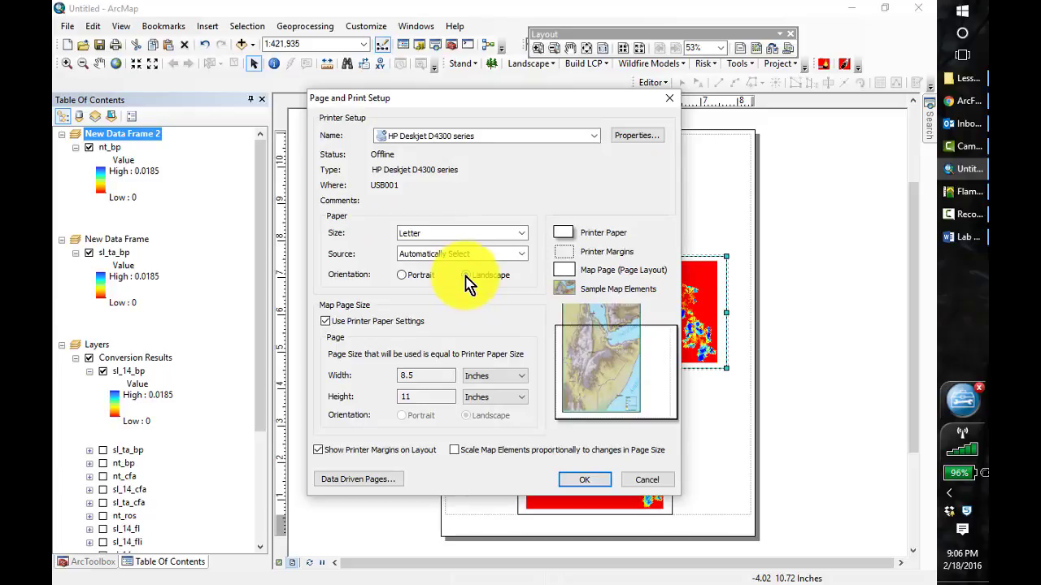
left_click(582, 482)
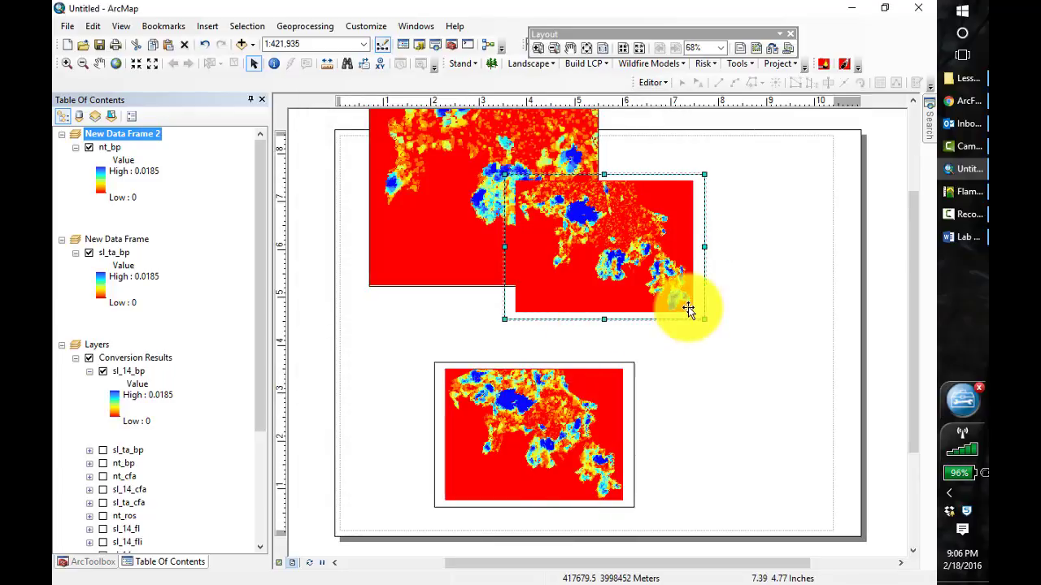
Spread the three data frames apart, moving nt_bp to the page's right side, sl_14_bp downward and sl_ta_bp to the lower right.
mouse_move(674, 318)
left_mouse_down()
mouse_move(731, 353)
mouse_move(824, 353)
mouse_move(805, 353)
mouse_move(811, 364)
left_mouse_up()
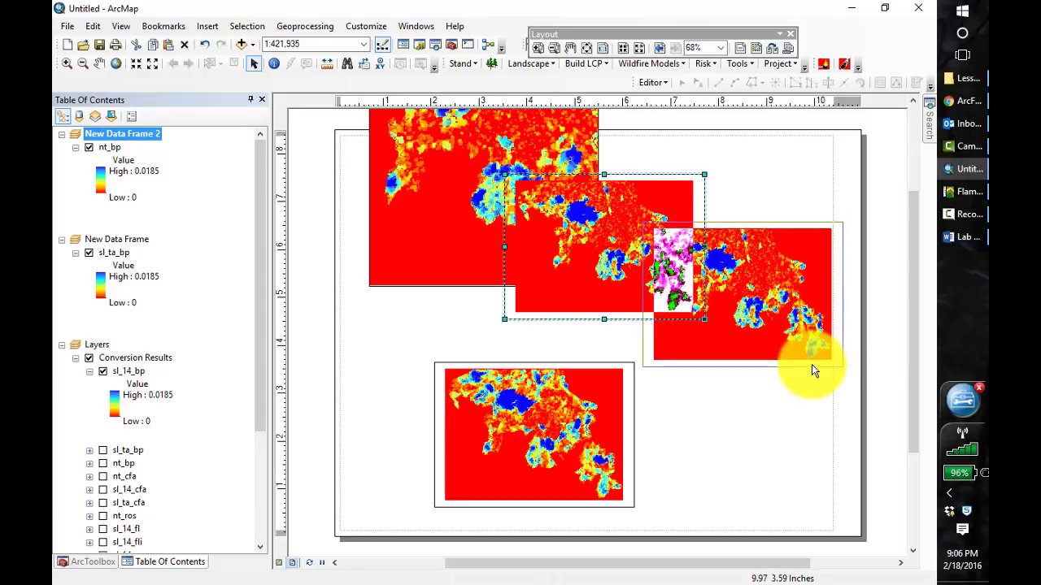
left_click(478, 281)
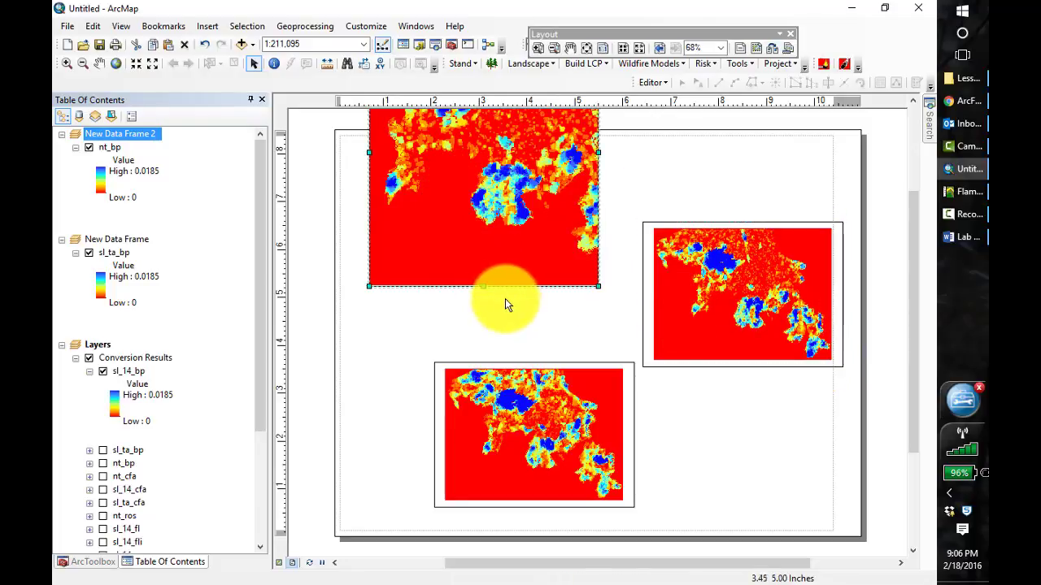
left_click_drag(506, 287, 500, 353)
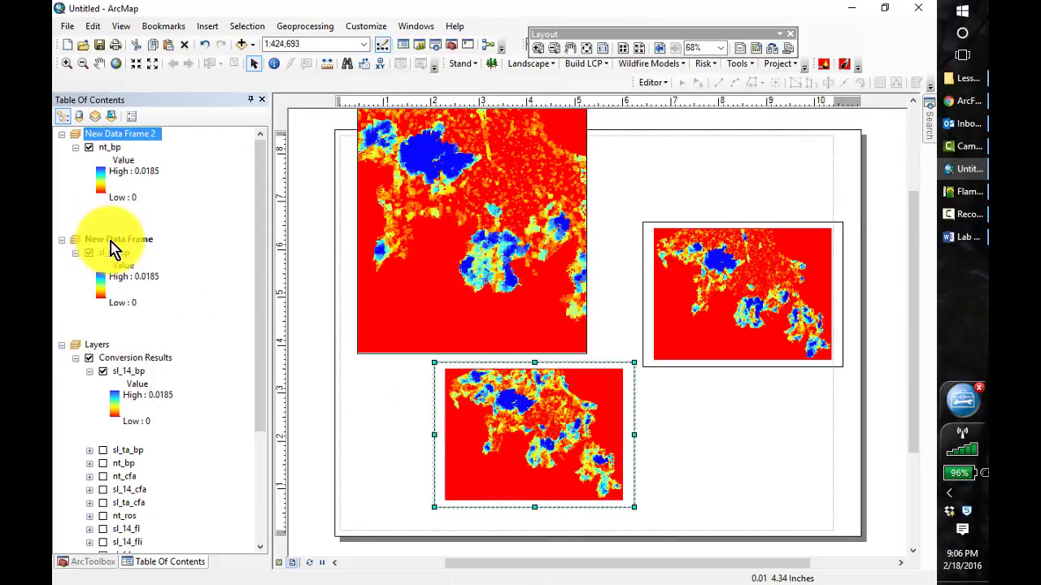
left_click(722, 278)
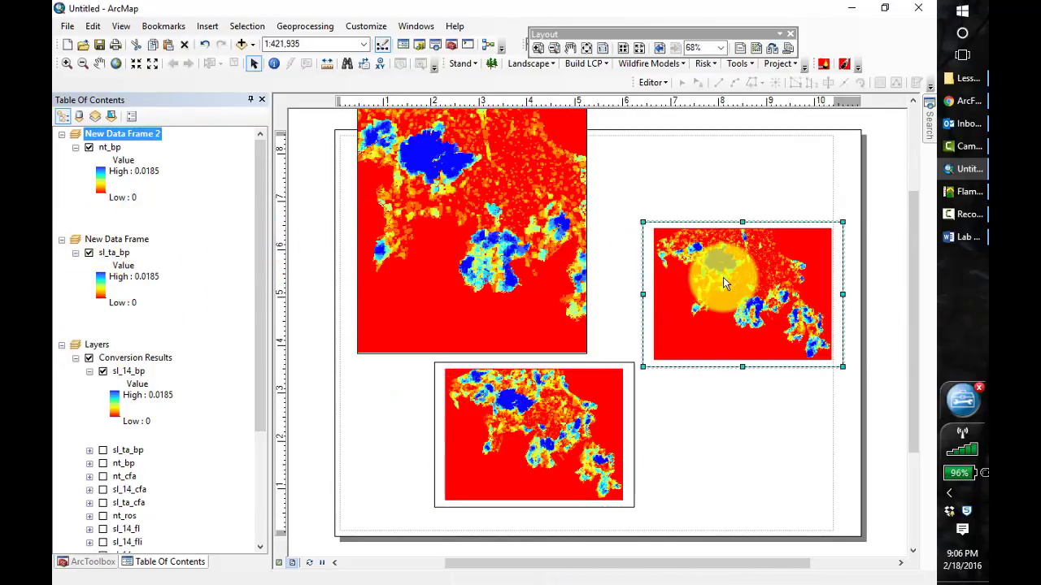
left_click(573, 434)
left_click_drag(583, 429, 727, 442)
Zoom the sl_14_bp data frame out in fixed increments to a scale of 1:500,000.
left_click(483, 240)
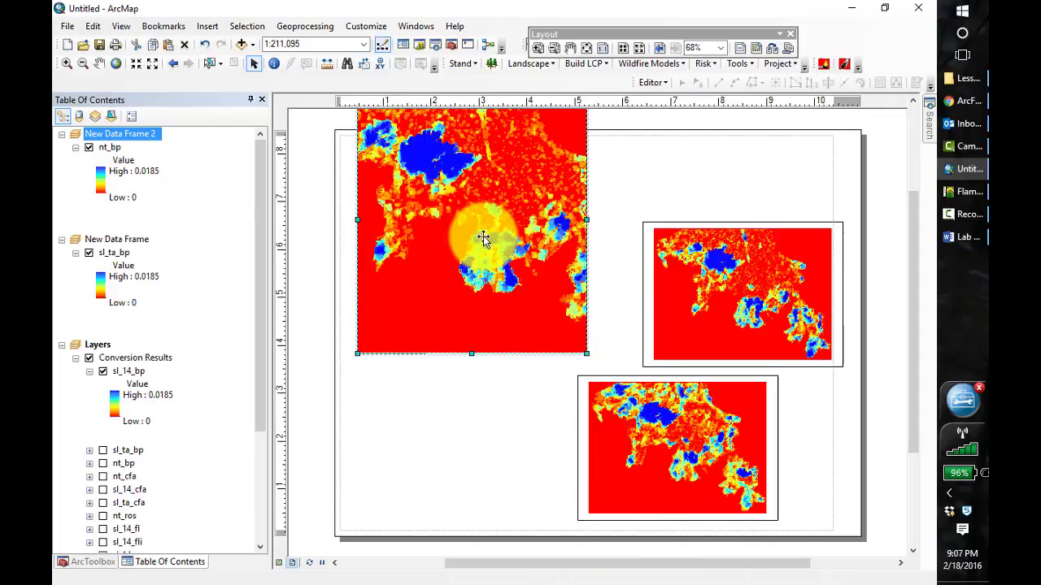
left_click(148, 69)
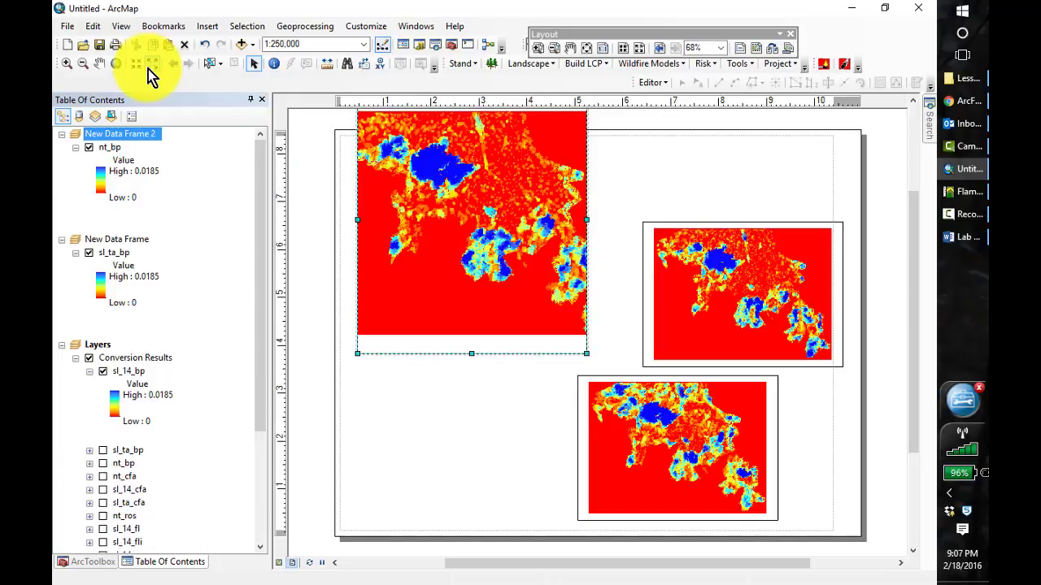
left_click(148, 69)
left_click(148, 69)
left_click(483, 227)
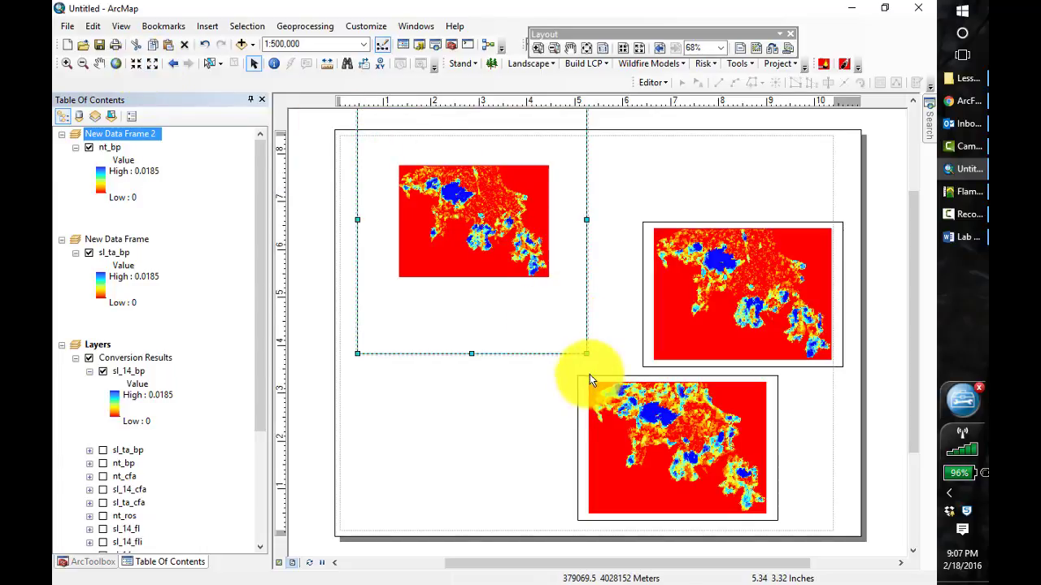
Resize the sl_14_bp data frame to about 4 by 3.3 inches around its map and zoom it to 1:400,000.
left_click_drag(586, 353, 558, 286)
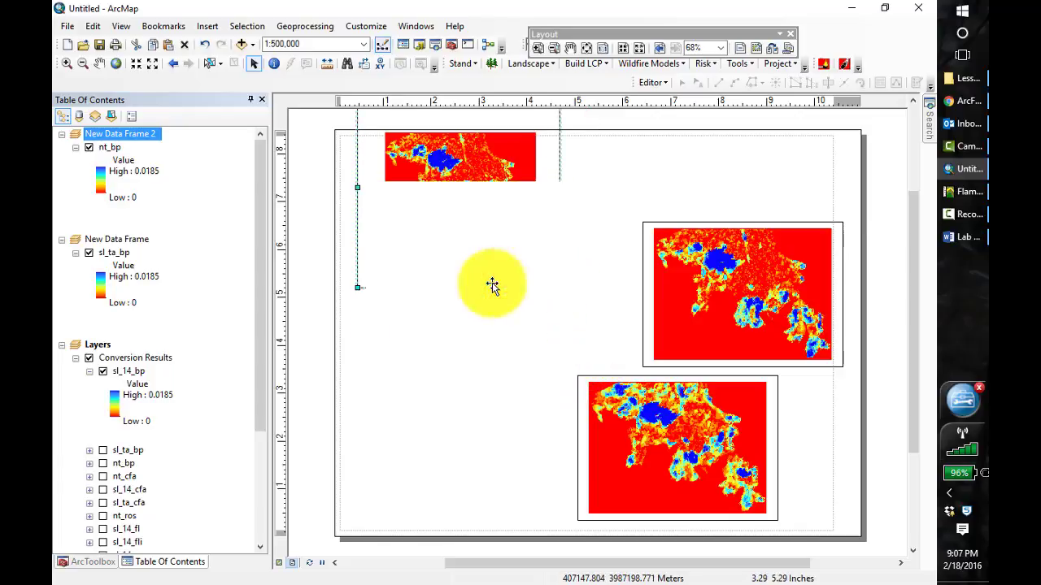
left_click_drag(366, 181, 387, 225)
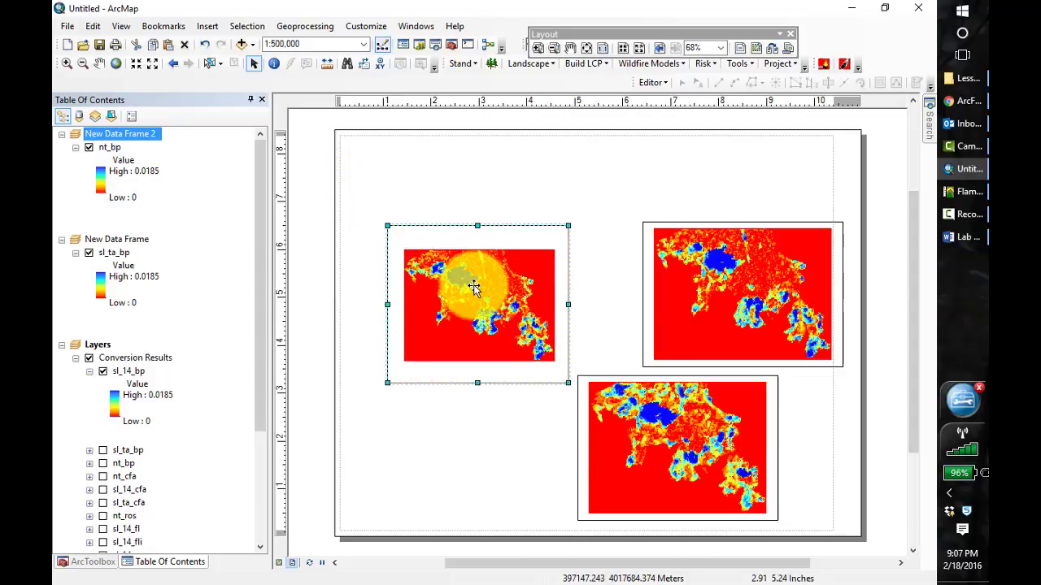
left_click(139, 66)
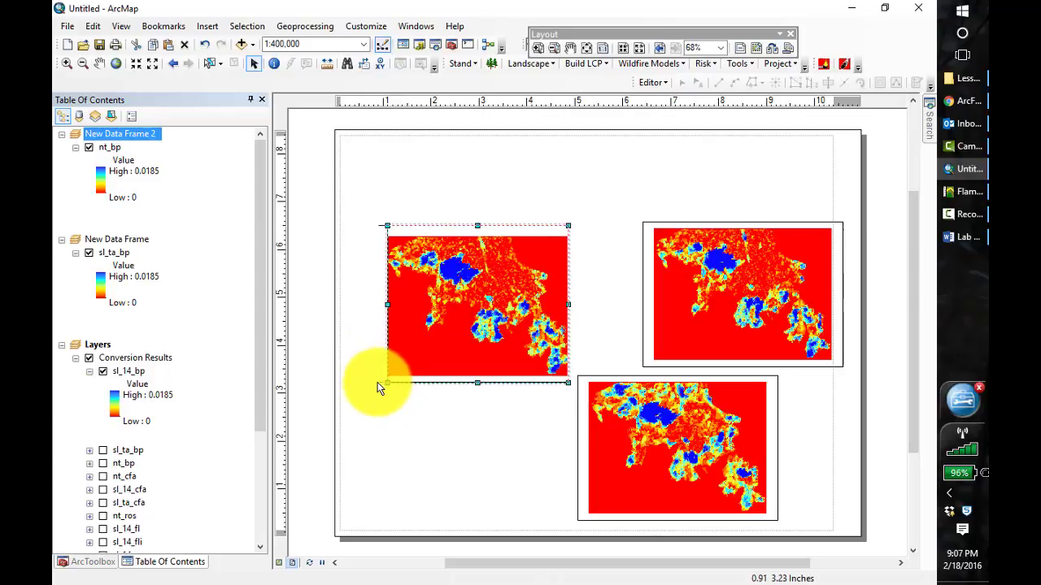
left_click_drag(377, 383, 377, 381)
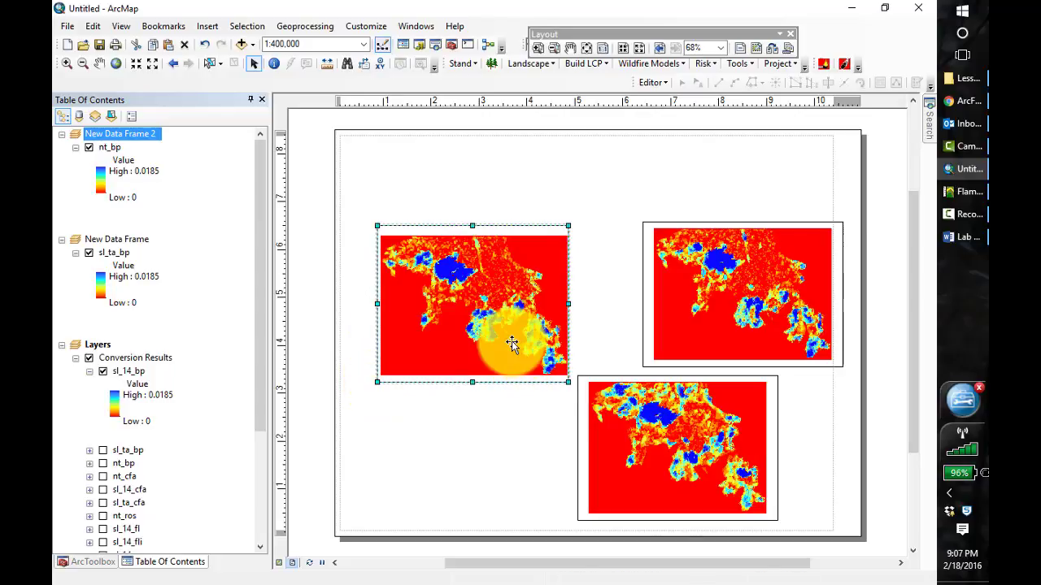
Move the sl_14_bp data frame to the page's upper-left corner and place the nt_bp frame directly beneath it.
left_click_drag(511, 344, 492, 235)
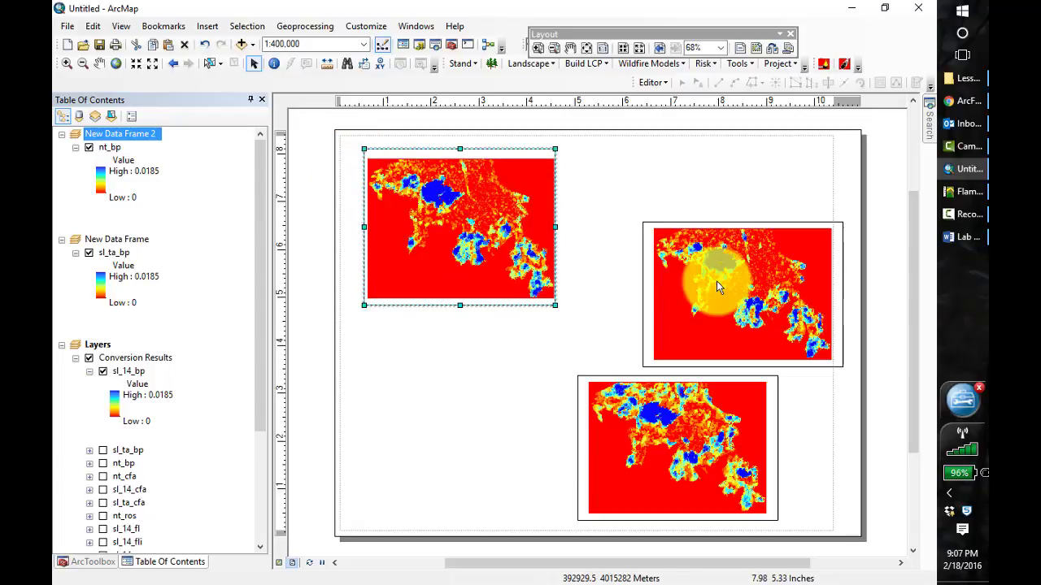
left_click_drag(746, 299, 663, 368)
left_click_drag(746, 297, 475, 385)
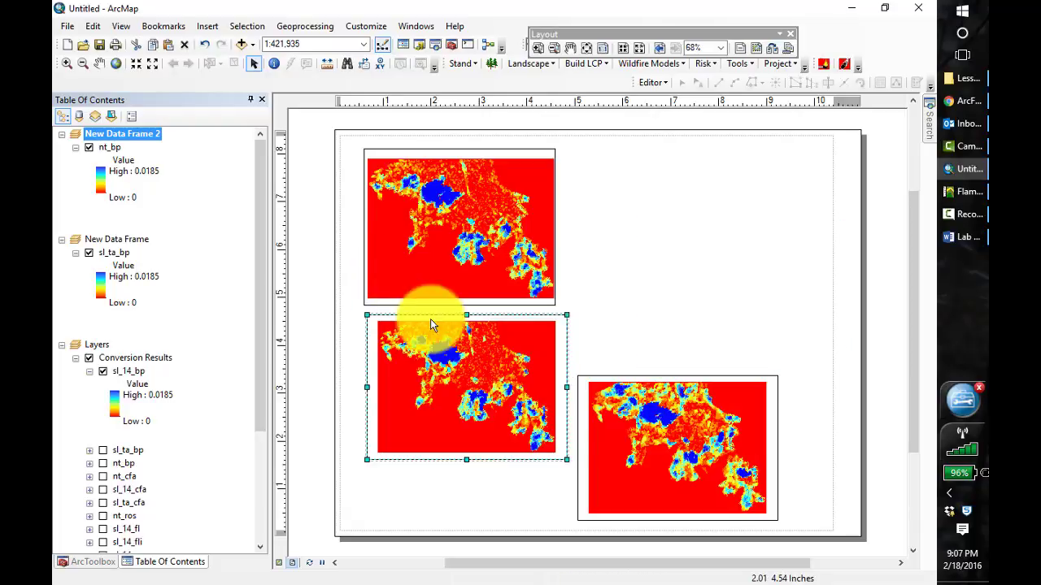
Change the page setup's paper orientation to Portrait.
left_click(68, 26)
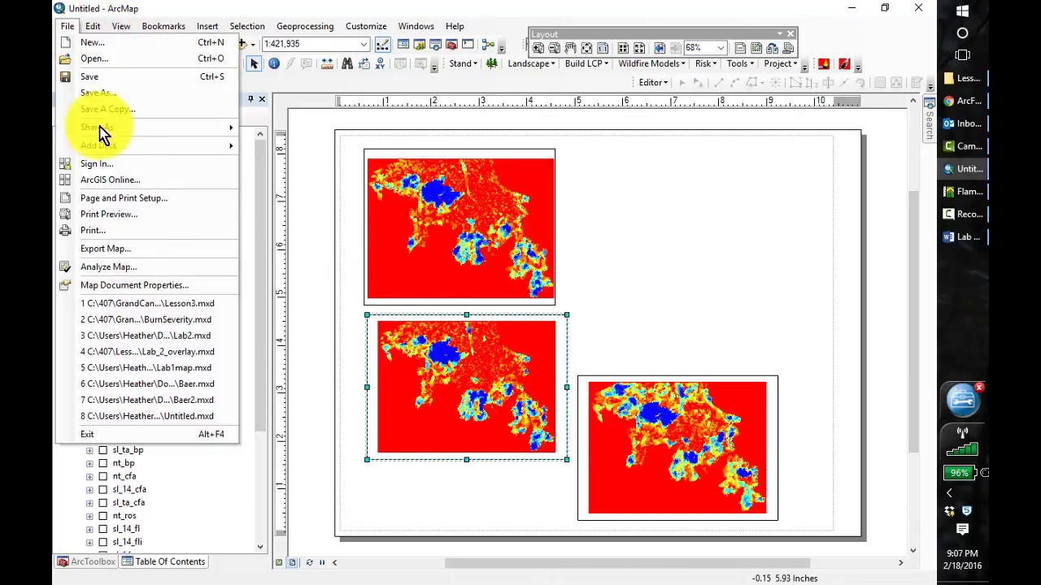
left_click(109, 200)
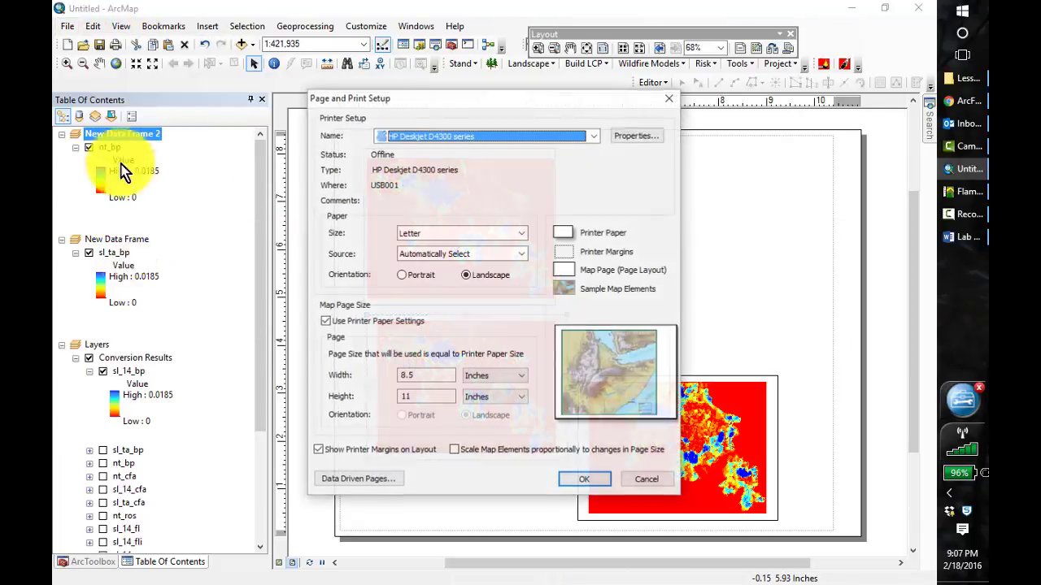
left_click(402, 275)
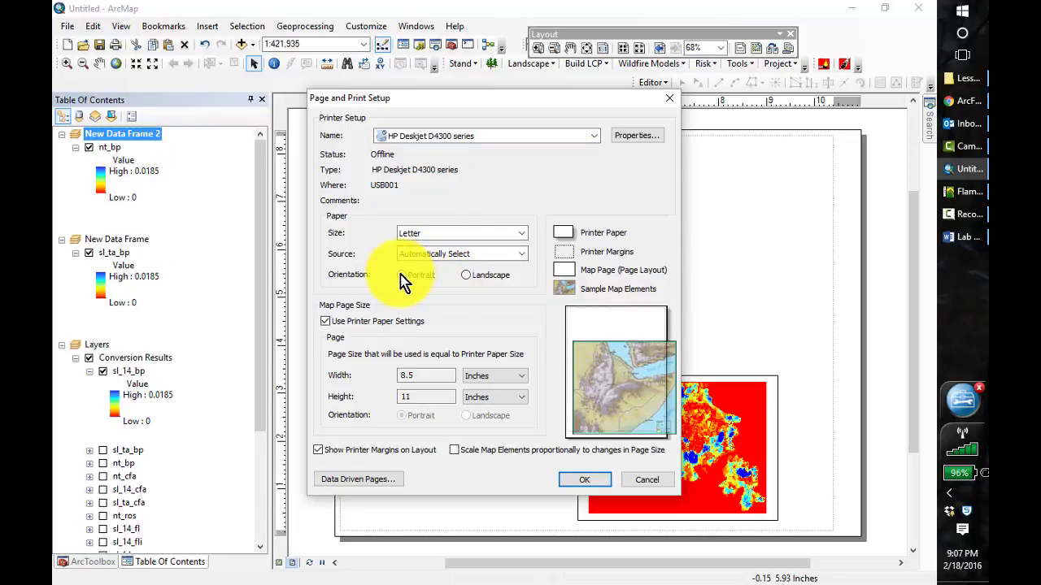
left_click(582, 479)
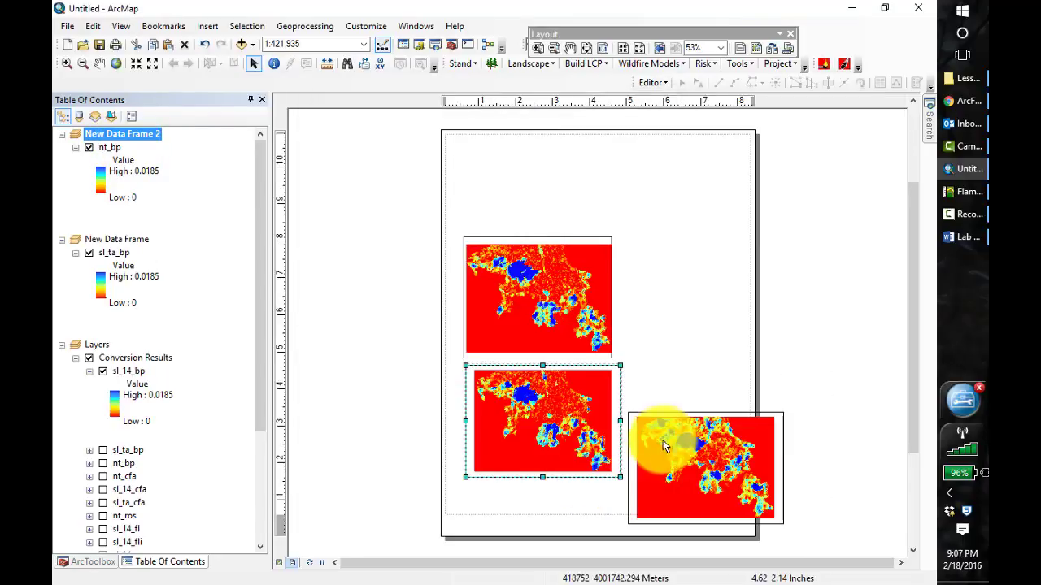
Stack the data frames down the left half of the portrait page, with sl_14_bp on top, nt_bp in the middle and sl_ta_bp below.
left_click(556, 311)
left_click_drag(586, 291, 576, 205)
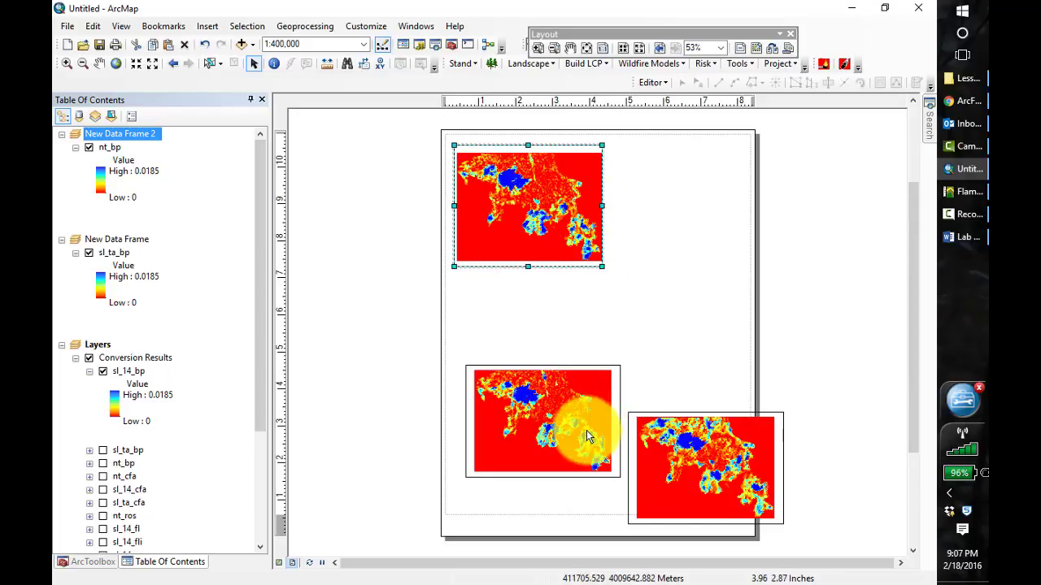
left_click(574, 418)
left_click_drag(572, 404, 558, 312)
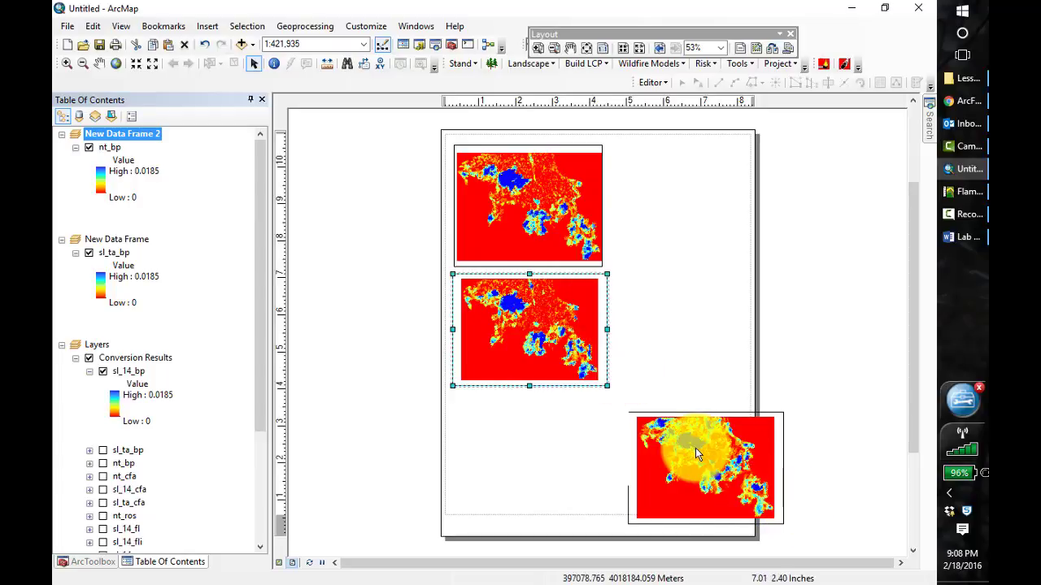
left_click(727, 443)
left_click_drag(694, 464, 525, 448)
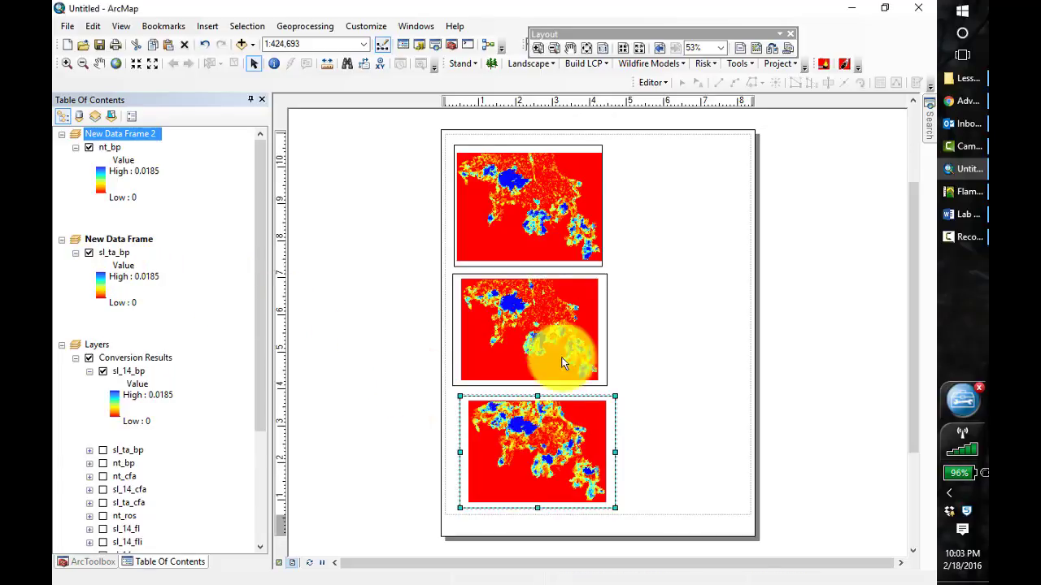
Swap the upper two data frames so nt_bp sits at the top of the stack and sl_14_bp in the middle.
left_click(533, 315)
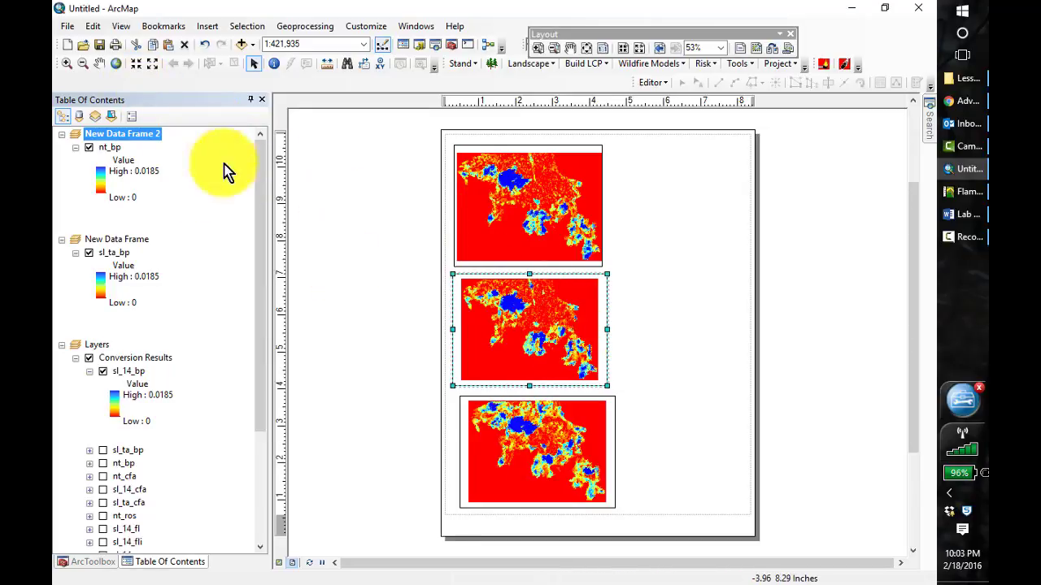
left_click(517, 322)
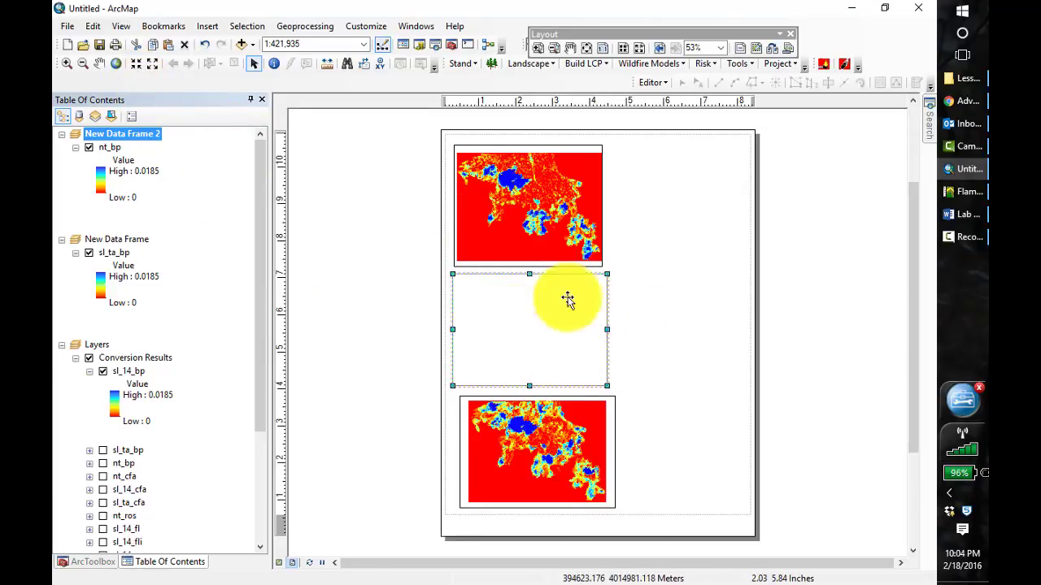
left_click_drag(568, 300, 640, 208)
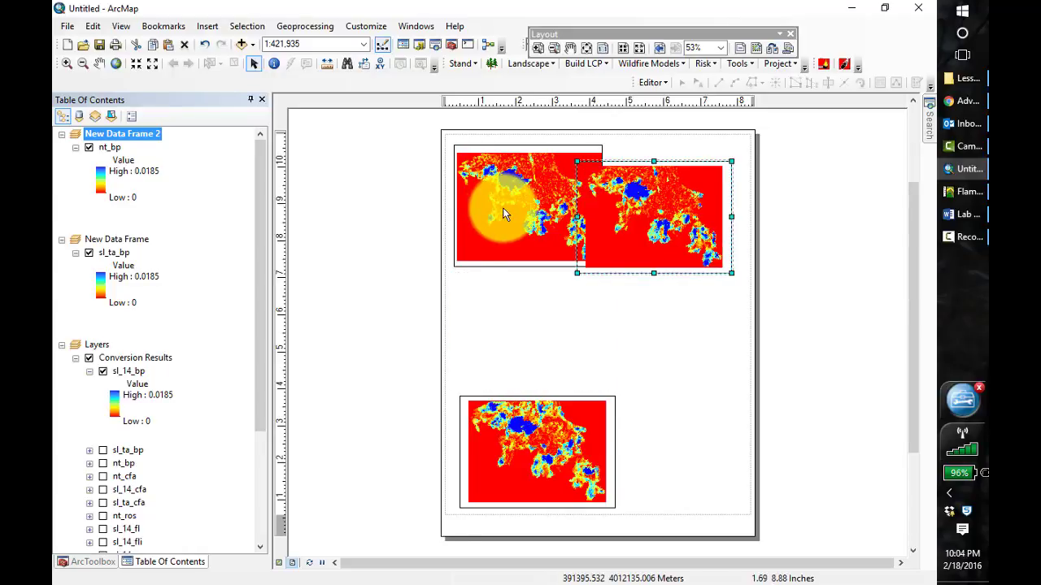
left_click_drag(503, 209, 506, 311)
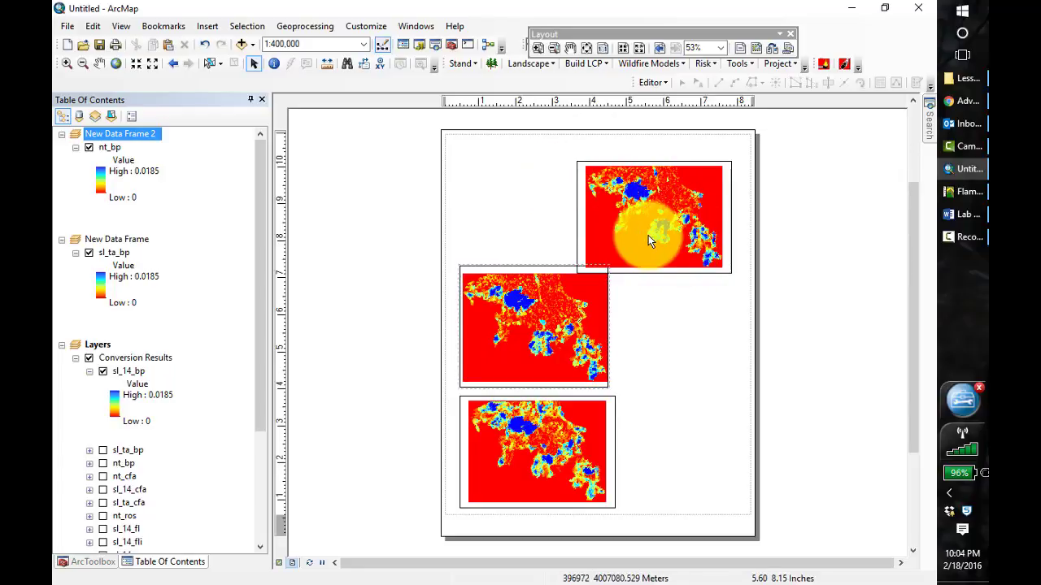
left_click_drag(648, 235, 555, 210)
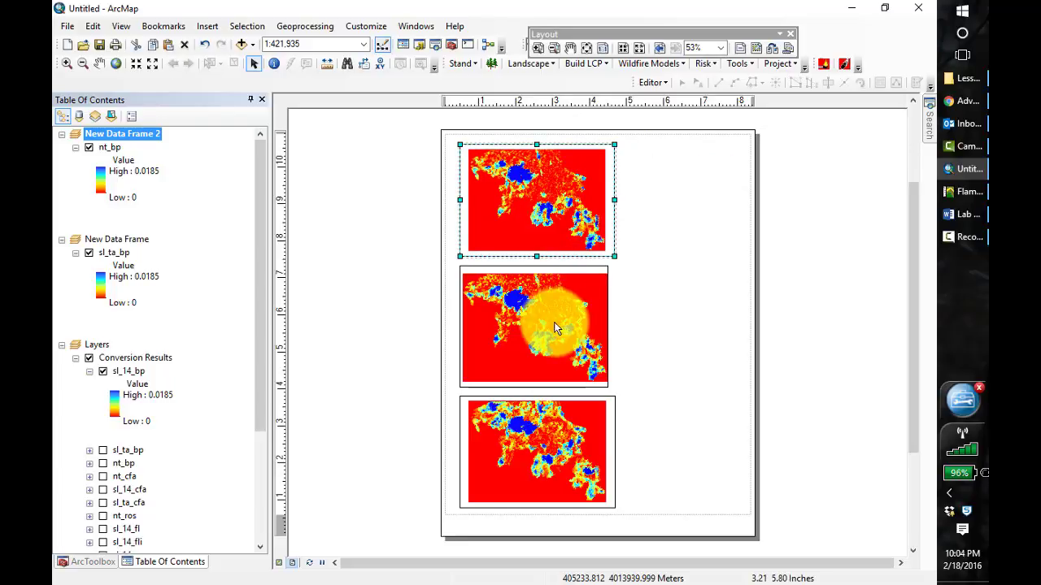
Nudge the sl_14_bp data frame up beneath nt_bp and widen it to match the width of the frame above.
left_click(557, 324)
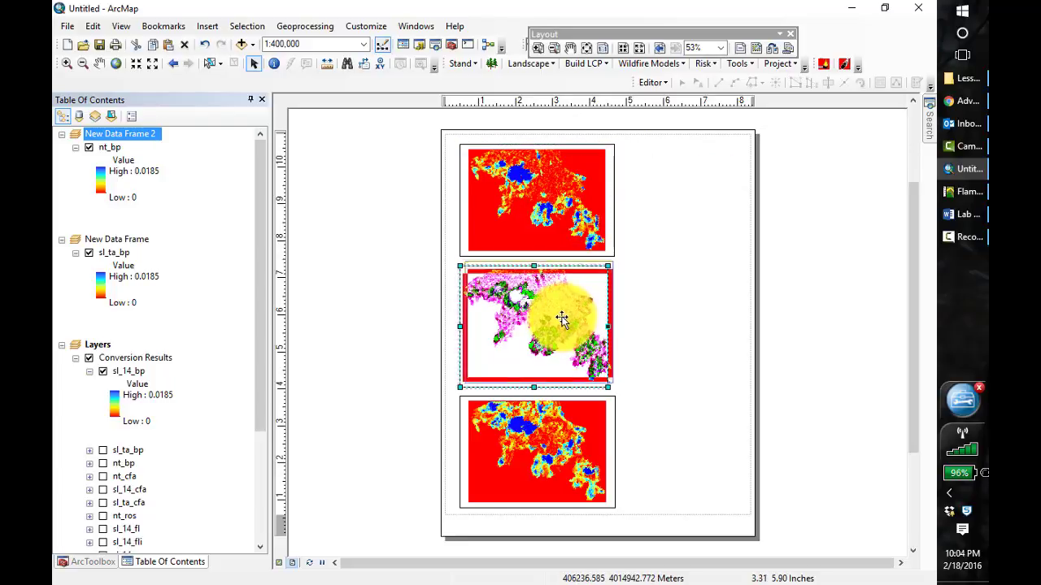
left_click_drag(562, 318, 557, 318)
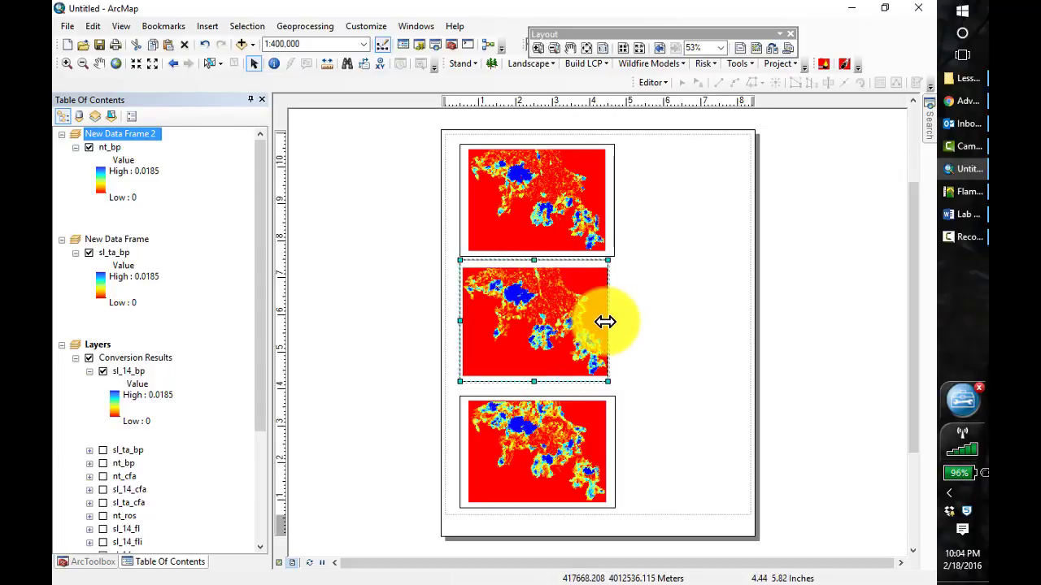
left_click_drag(614, 322, 614, 322)
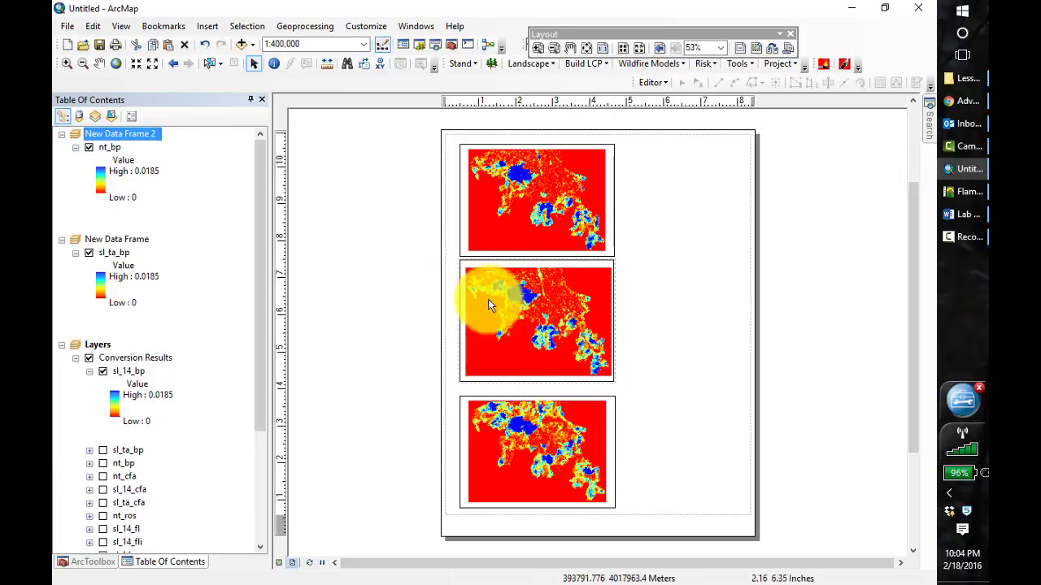
left_click(546, 441)
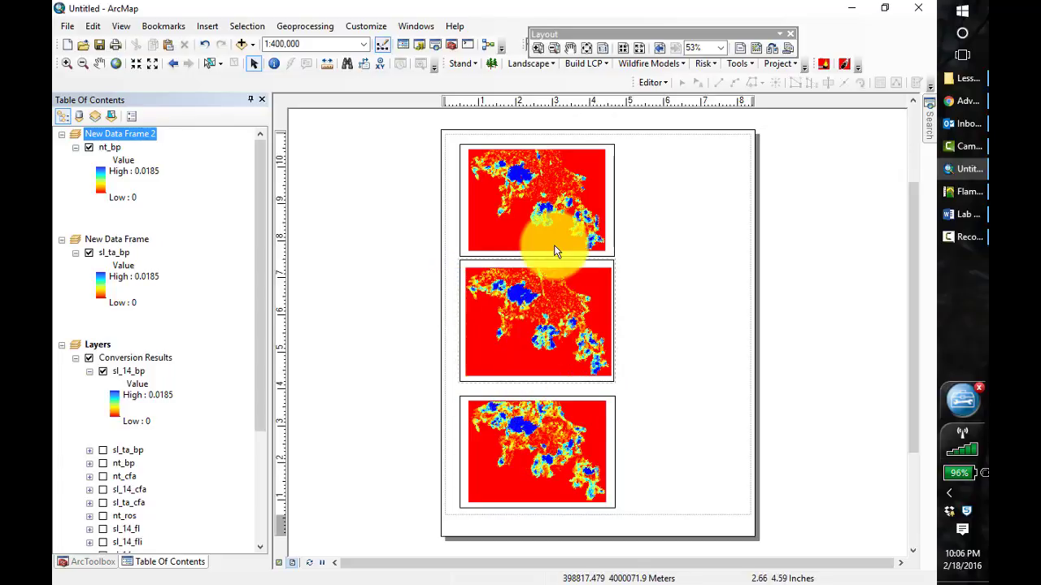
left_click(752, 319)
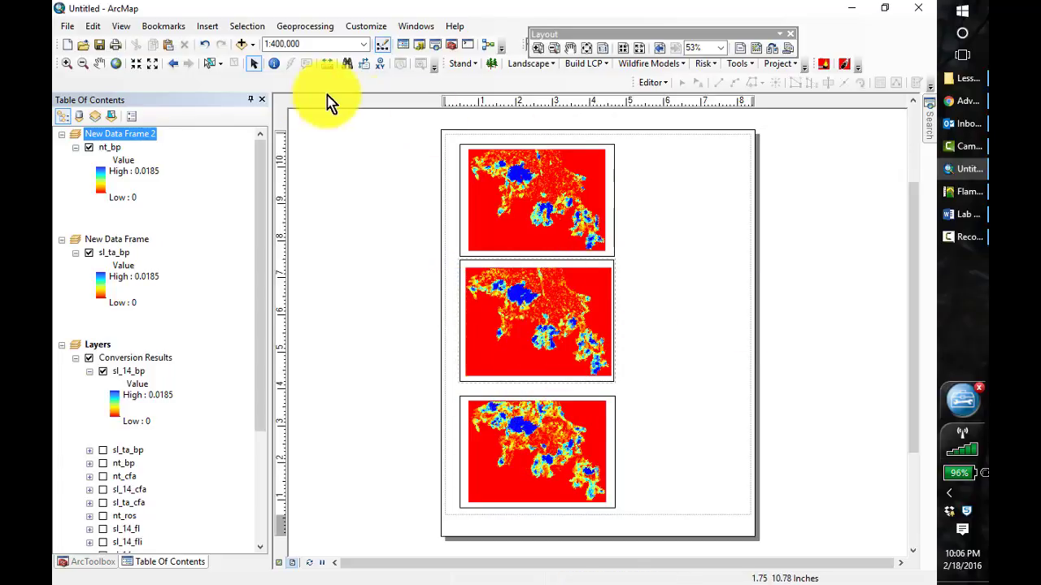
Insert a title on the layout and move it off the nt_bp frame into the blank area beside it.
left_click(208, 29)
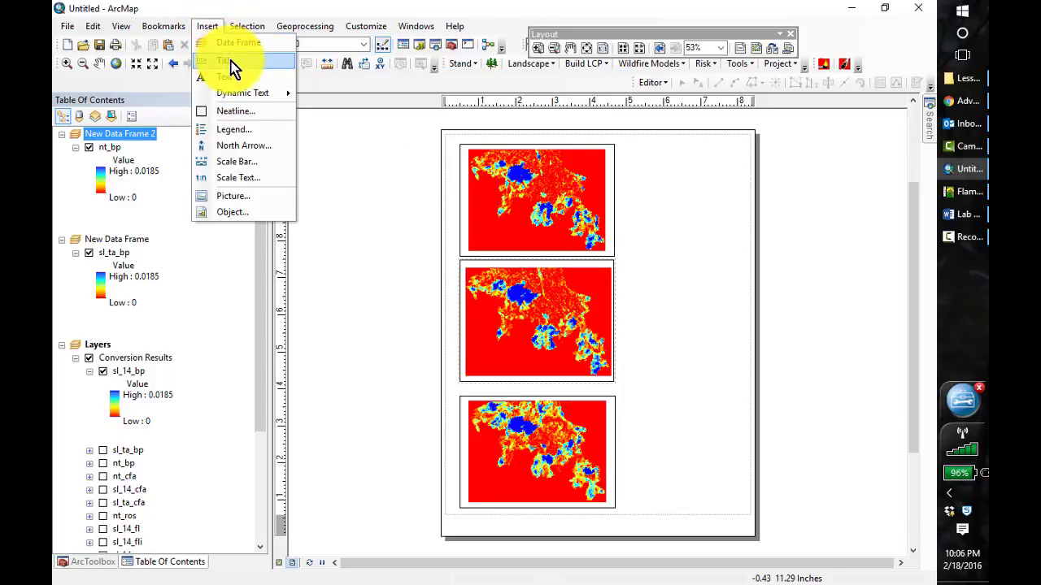
left_click(227, 61)
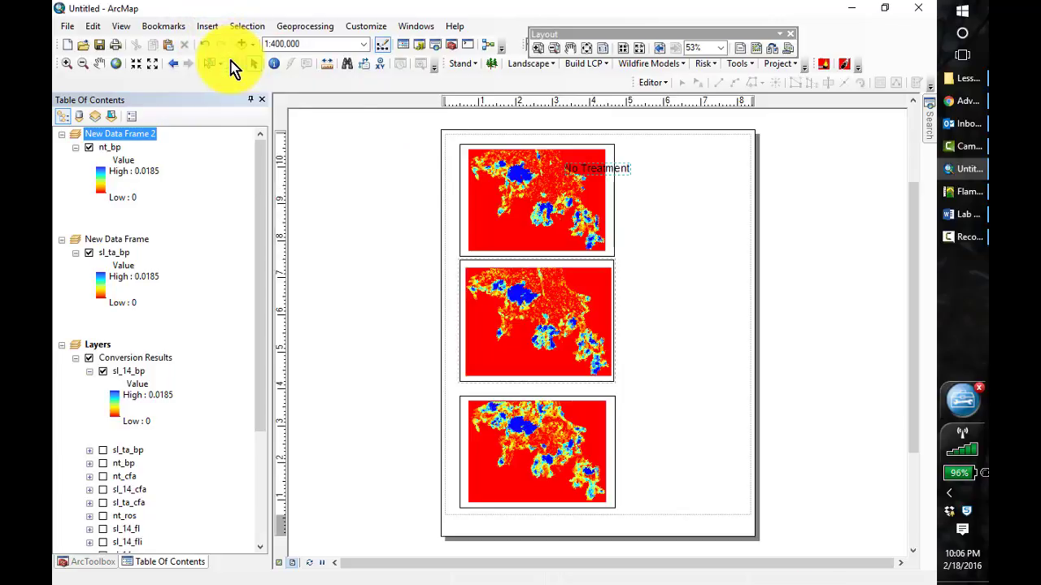
left_click(574, 168)
left_click(595, 170)
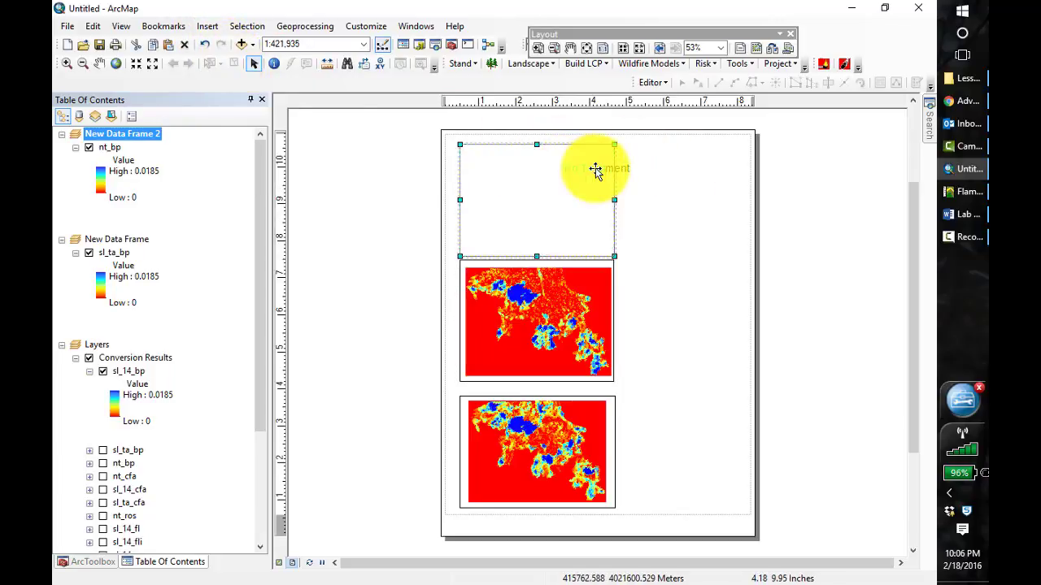
left_click_drag(624, 167, 646, 168)
double_click(650, 168)
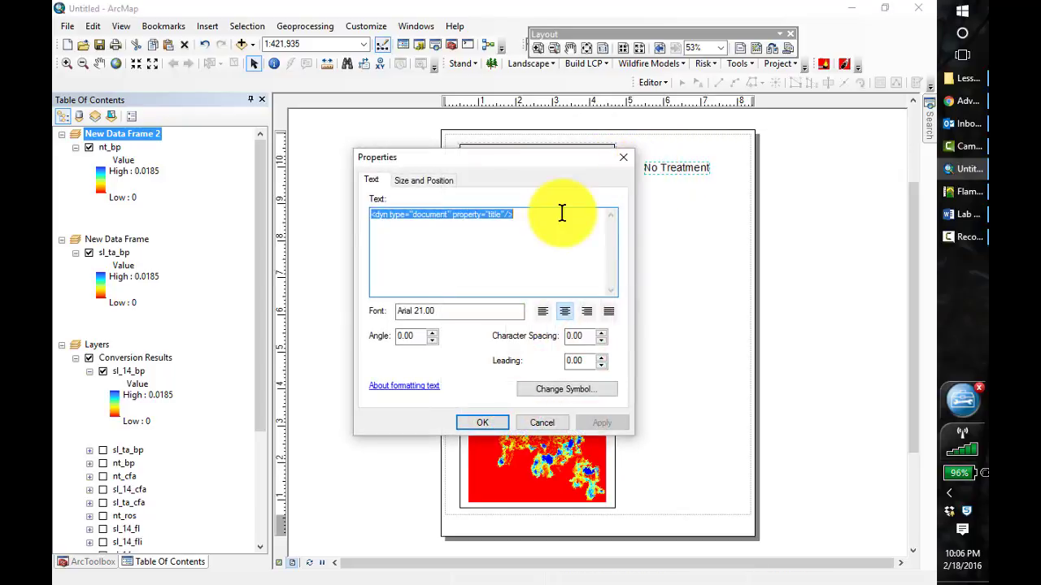
left_click(623, 157)
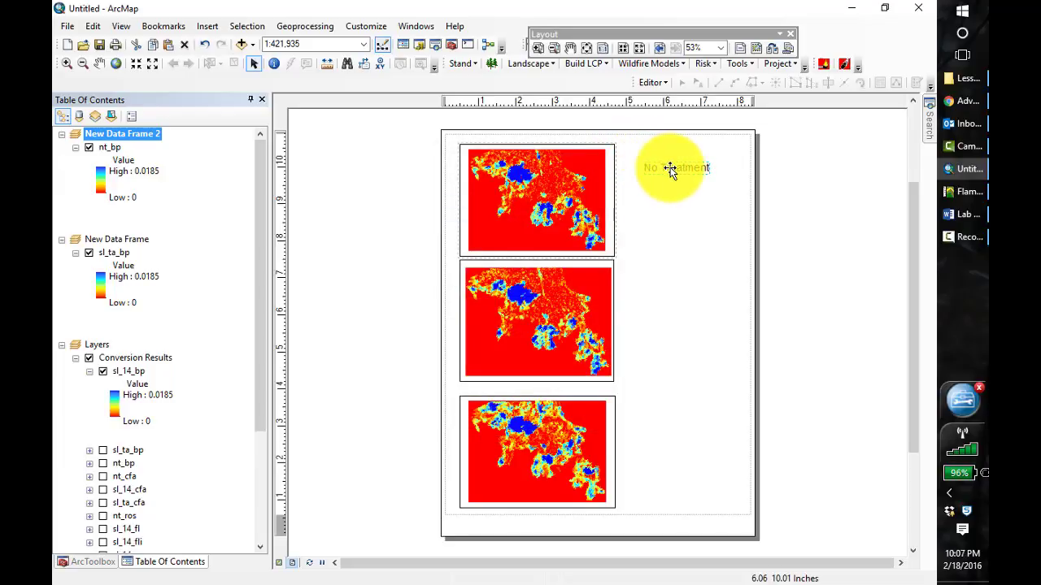
Replace the title text with "North Rim Slopes Project" and shift the title up toward the page's upper-right corner.
double_click(667, 173)
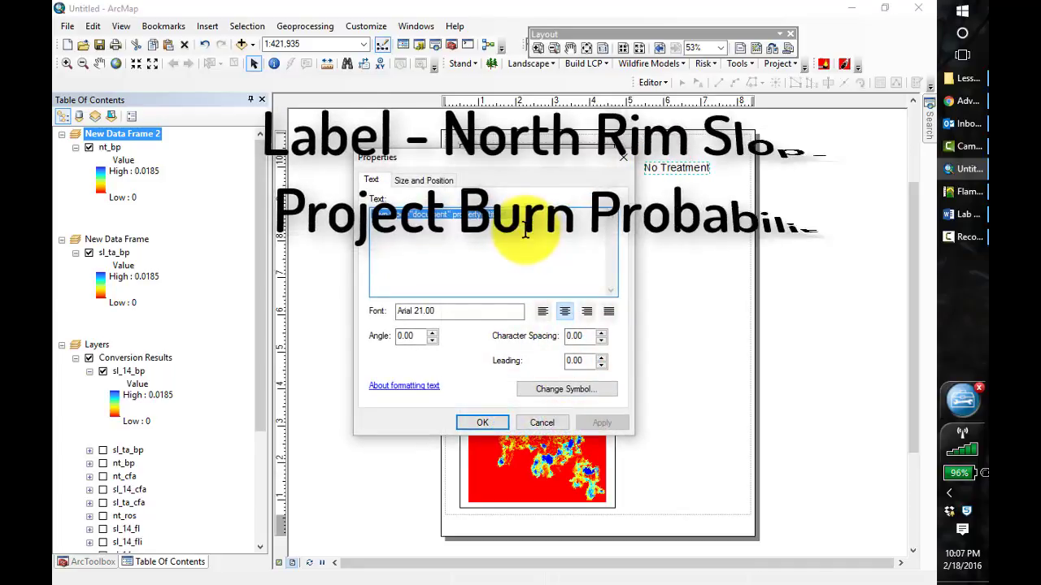
key("Delete")
type("North")
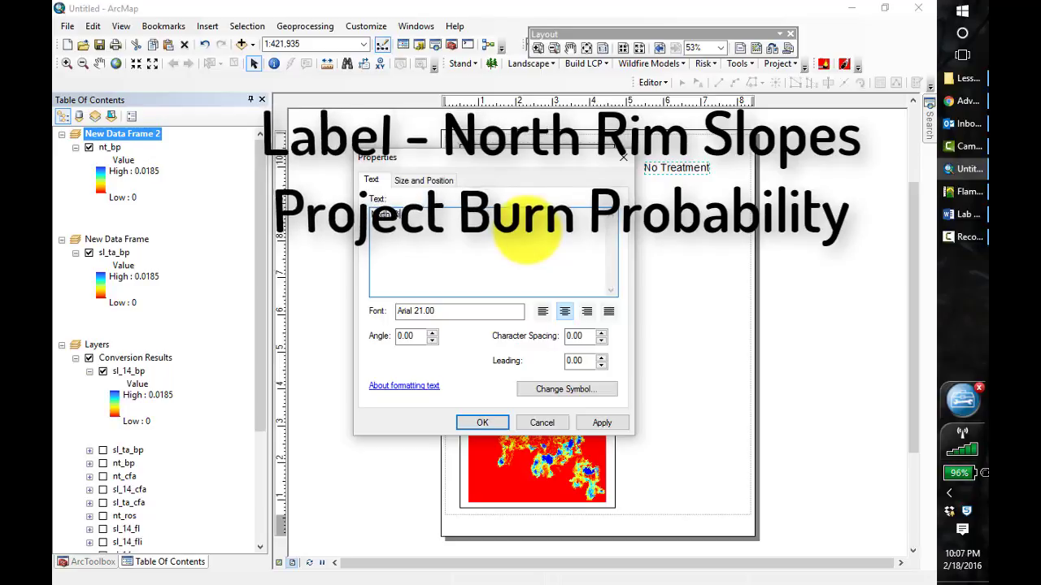
type(" Rim Slopes P")
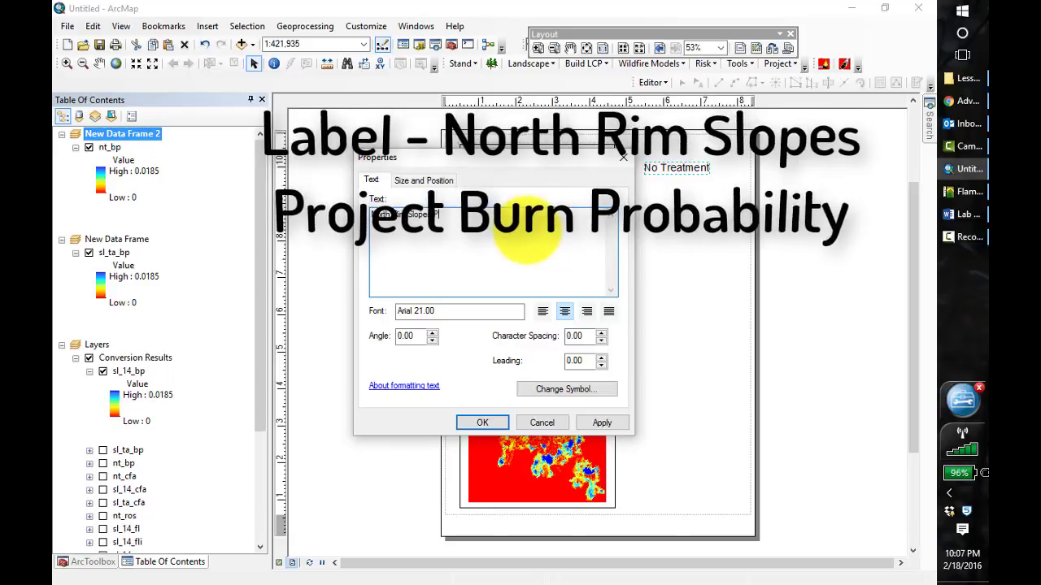
type("roject")
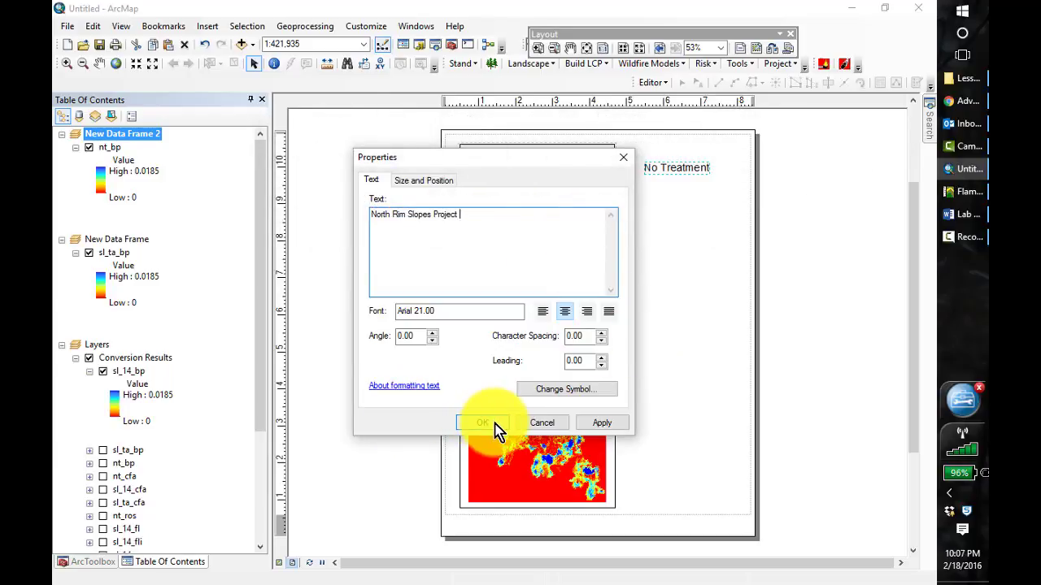
left_click(497, 428)
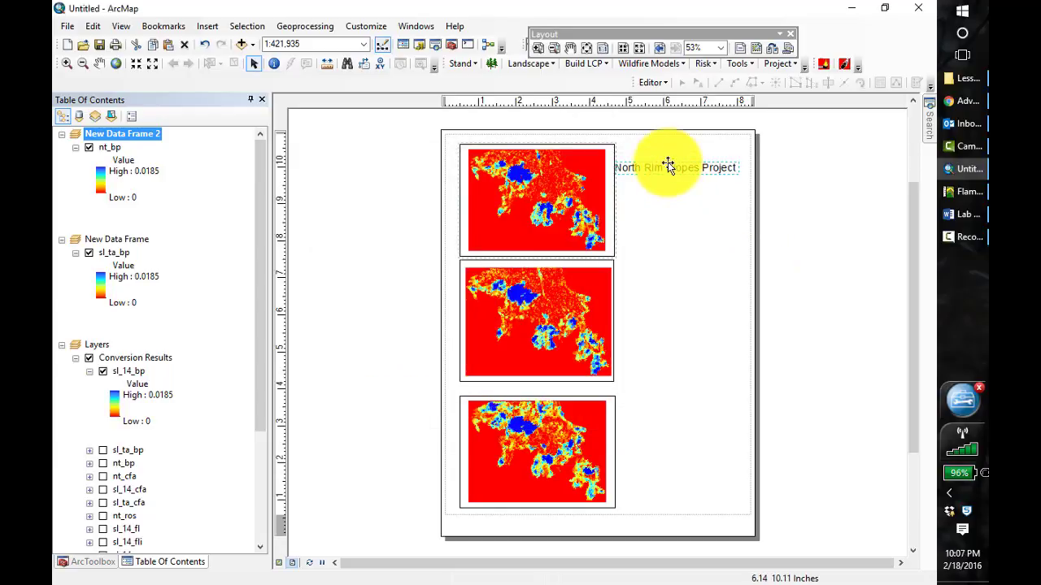
left_click_drag(669, 170, 681, 159)
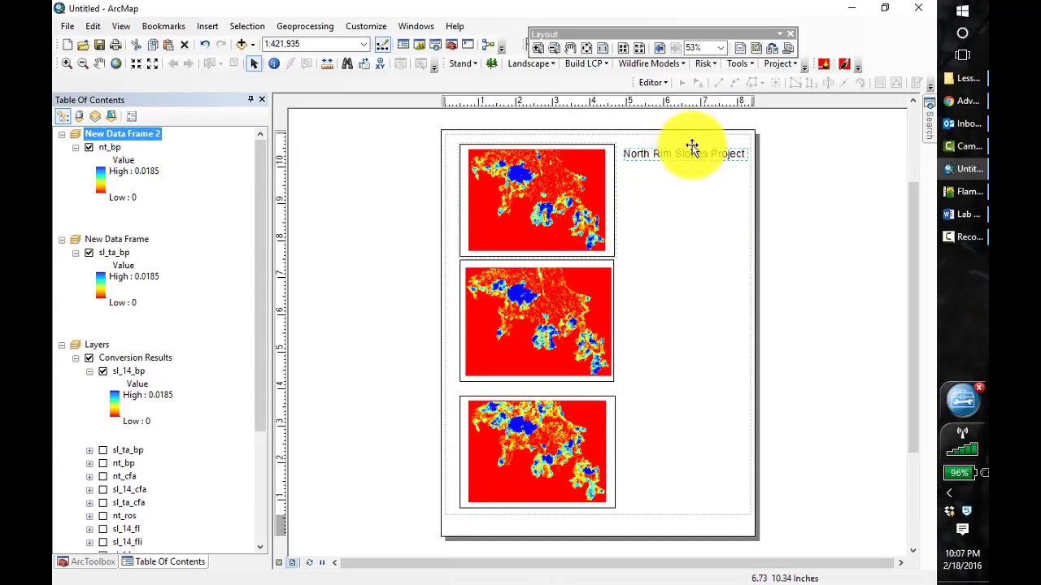
Shift the three stacked data frames down the page and center the title above them near the page's top edge.
left_click(553, 449)
mouse_move(570, 446)
left_mouse_down()
mouse_move(571, 464)
mouse_move(558, 460)
left_mouse_up()
left_click(557, 347)
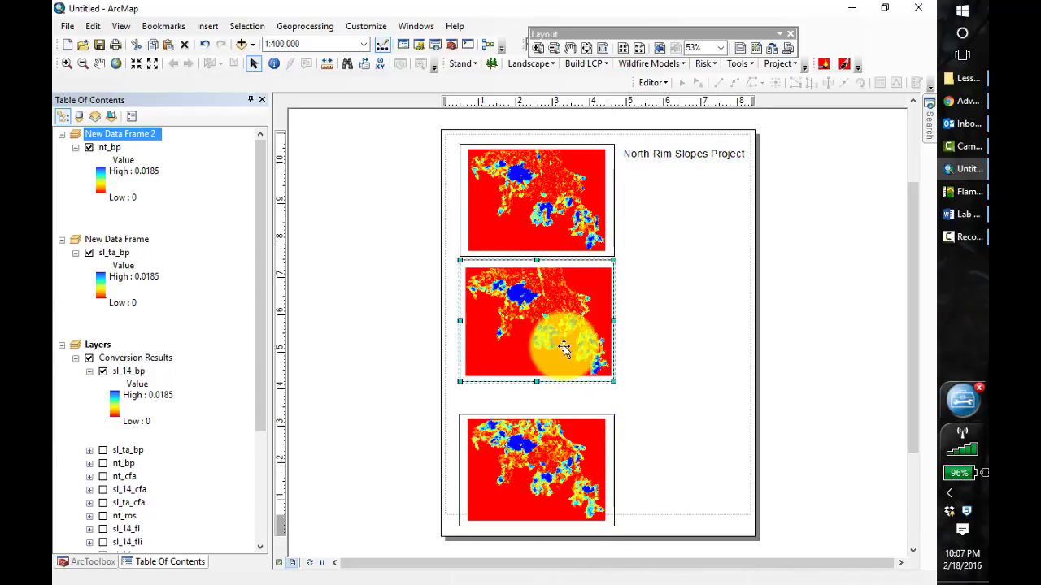
left_click_drag(557, 348, 570, 367)
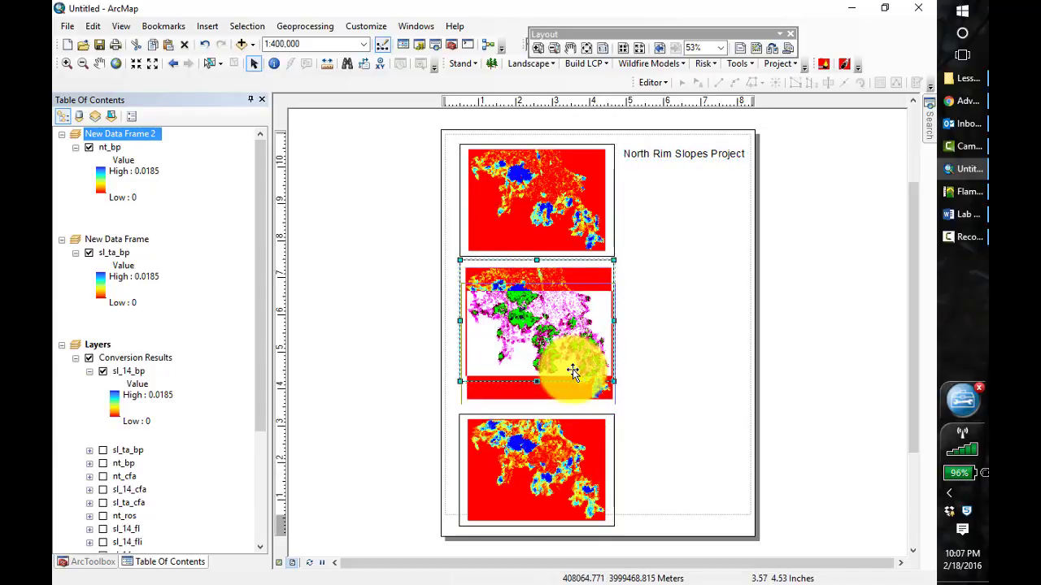
left_click(559, 219)
left_click_drag(563, 218, 566, 244)
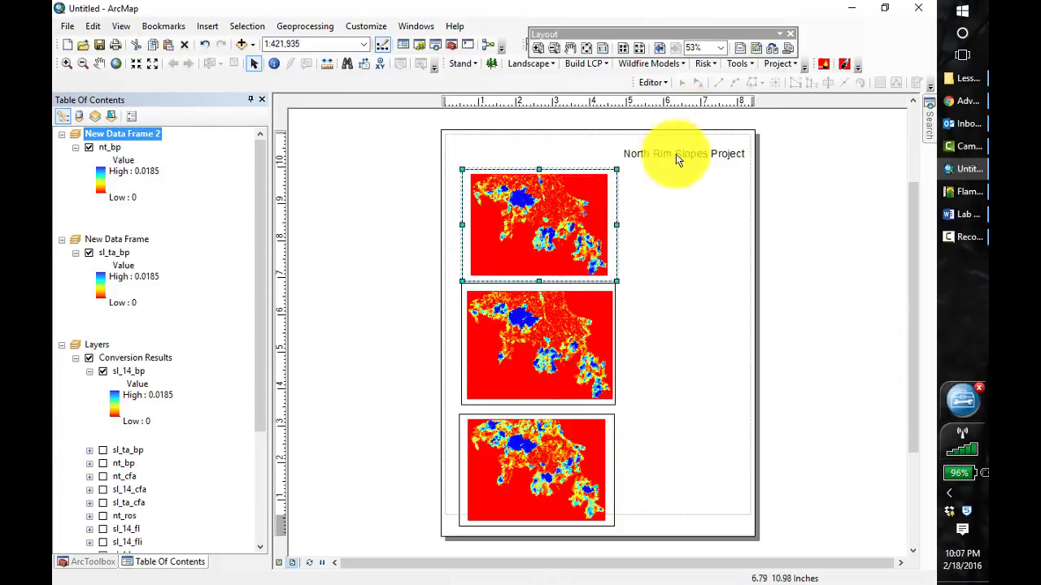
left_click(685, 148)
left_click_drag(684, 149, 602, 150)
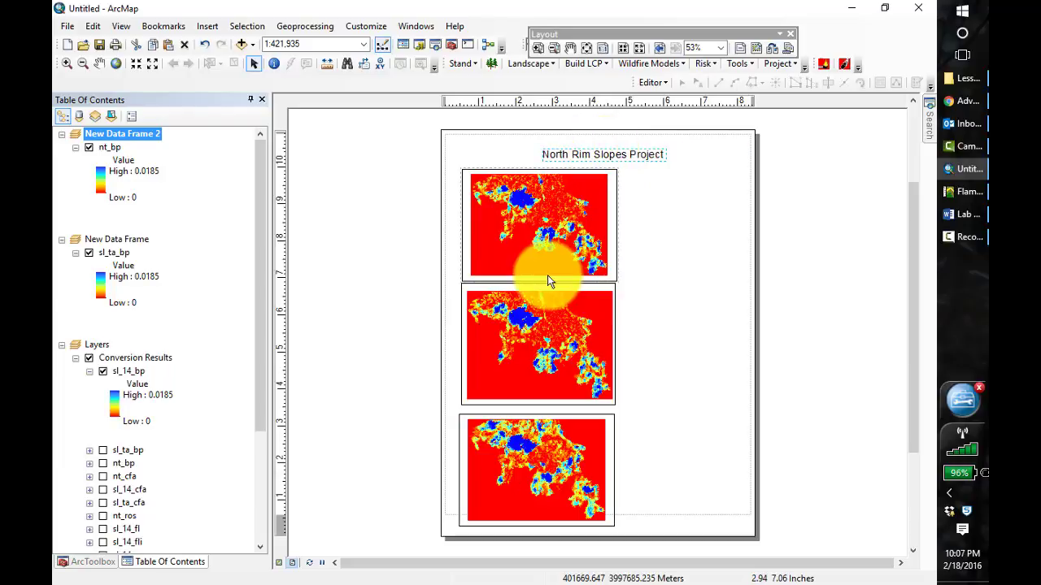
Insert a text element on the layout and move it off the sl_14_bp frame into the blank area beside it.
left_click(210, 28)
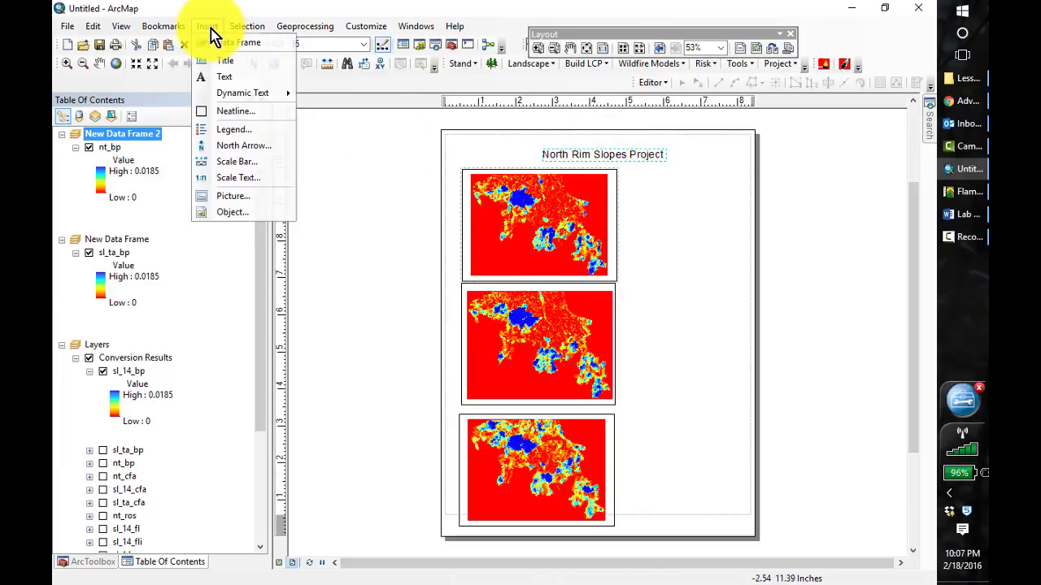
left_click(226, 77)
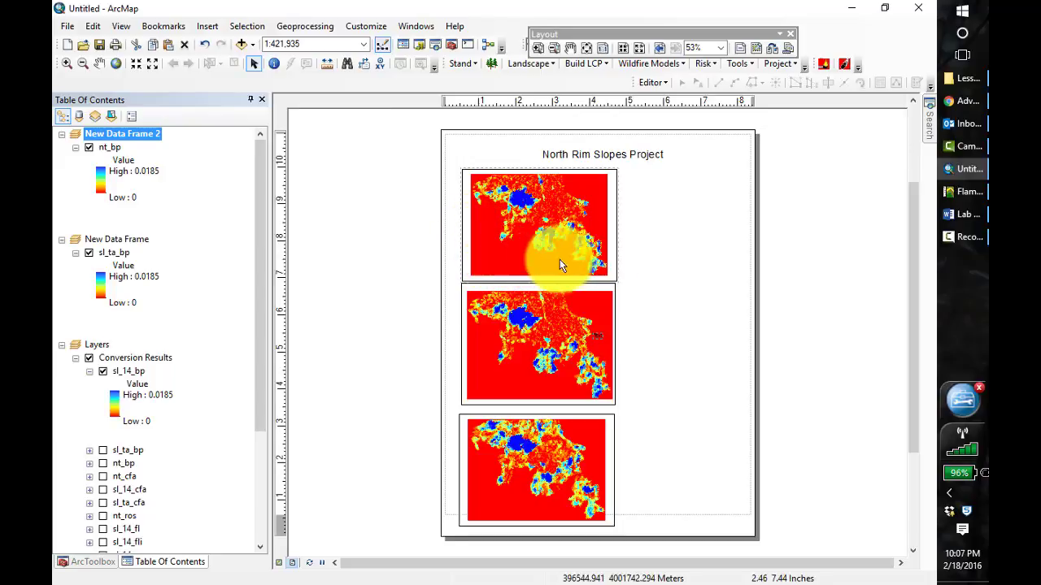
left_click(602, 338)
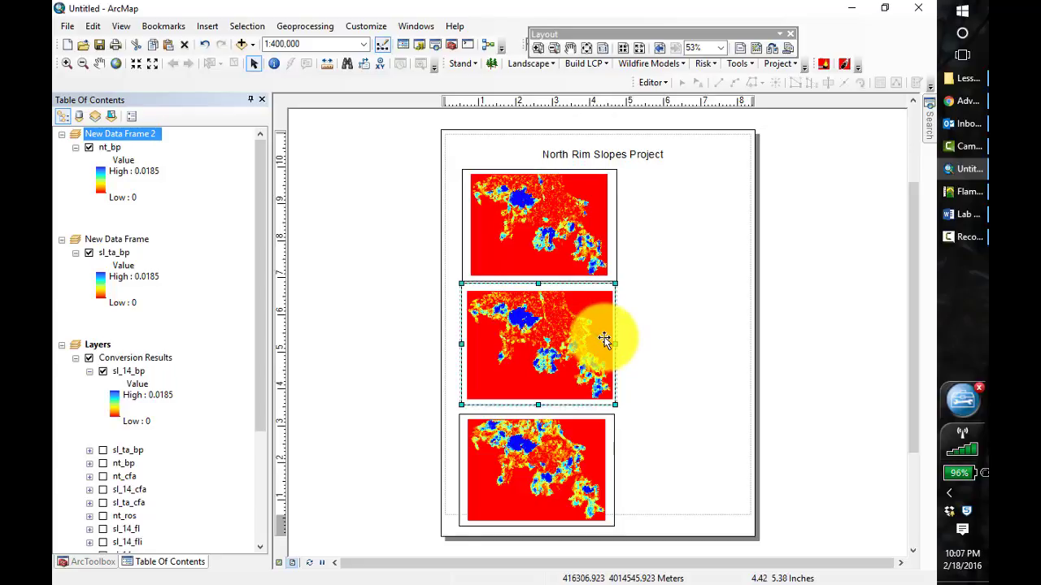
left_click(600, 336)
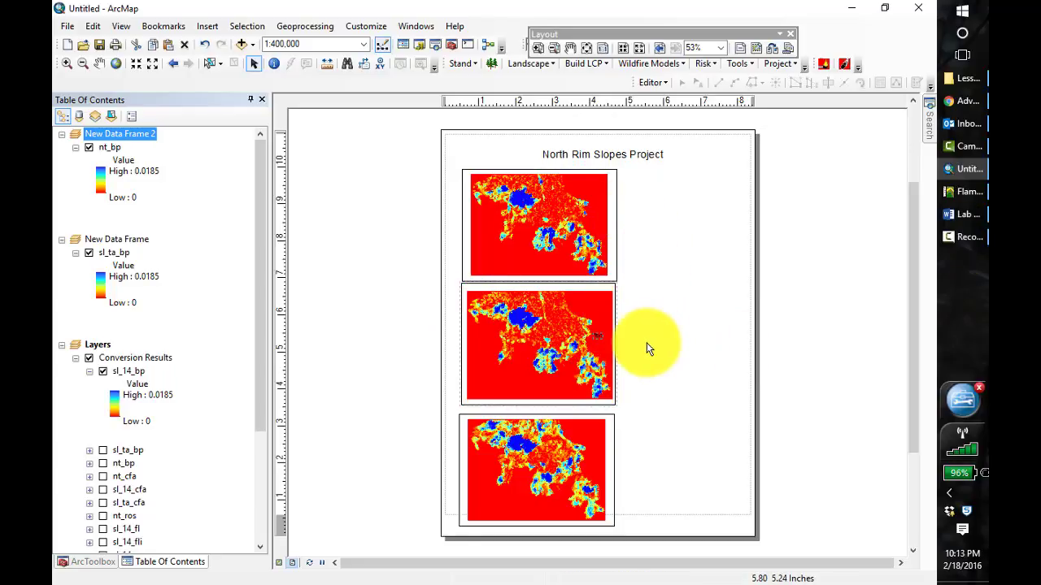
left_click(597, 337)
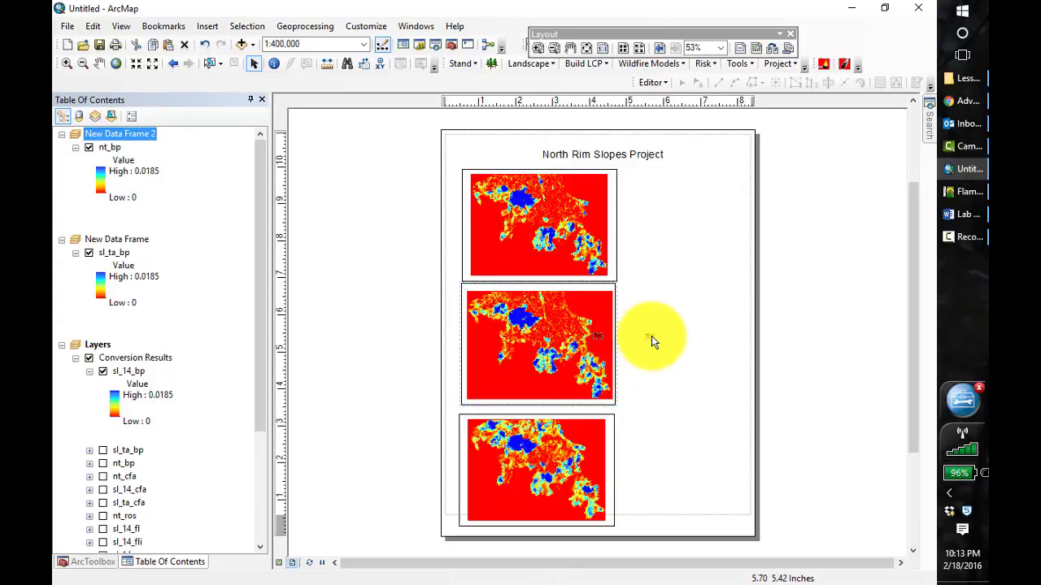
Set the inserted text to "No Treatment" with a height of 0.3552 in and place it on the lower part of the nt_bp frame.
double_click(651, 338)
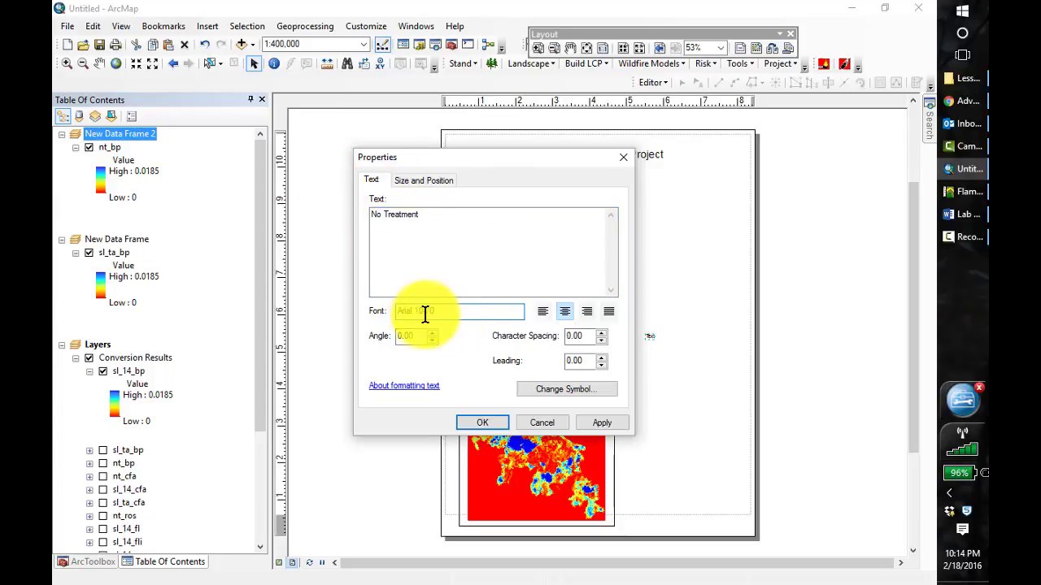
left_click(409, 181)
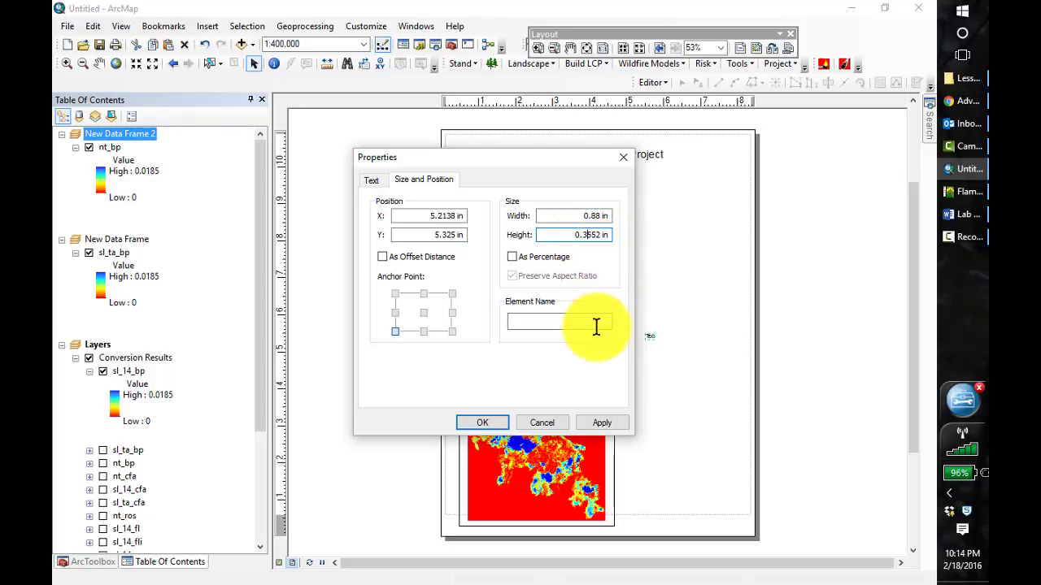
left_click(603, 423)
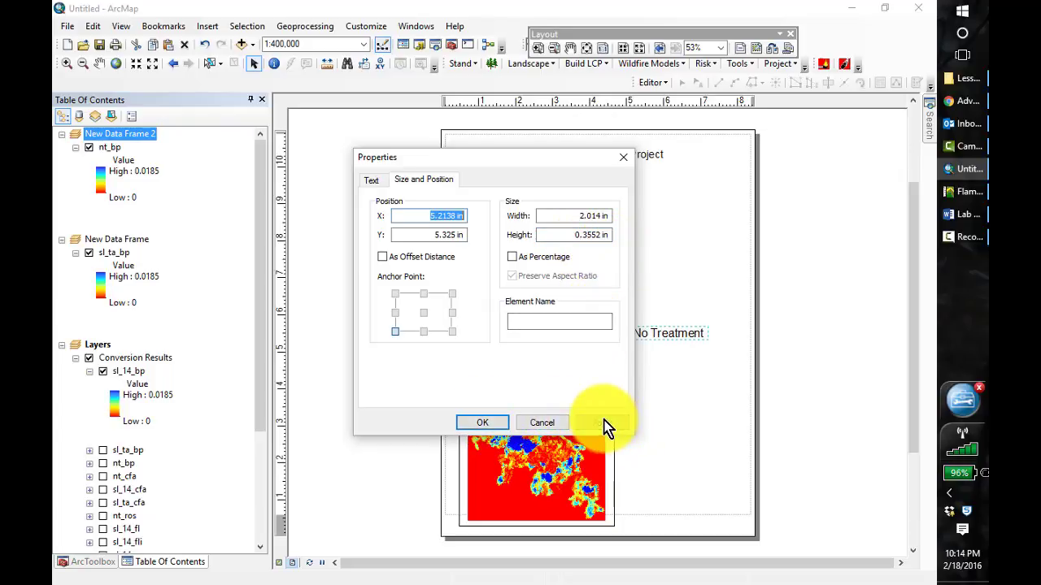
left_click_drag(557, 166, 476, 223)
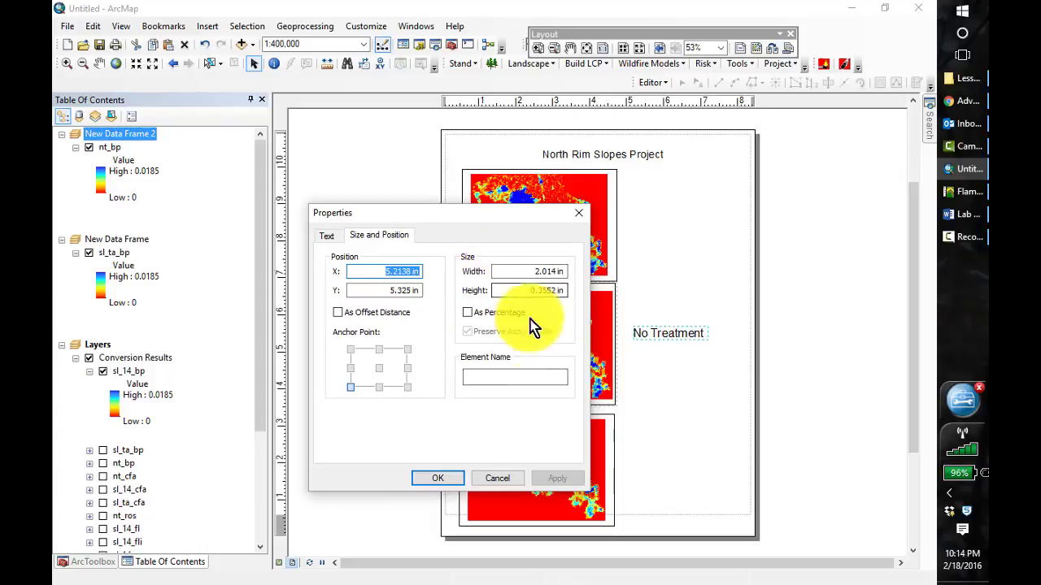
left_click(328, 238)
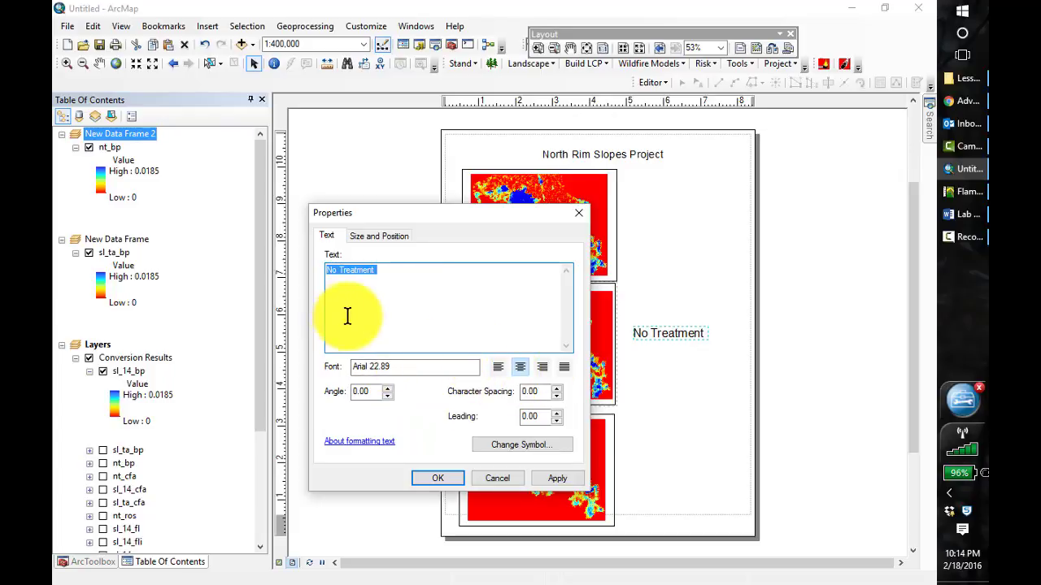
left_click(376, 238)
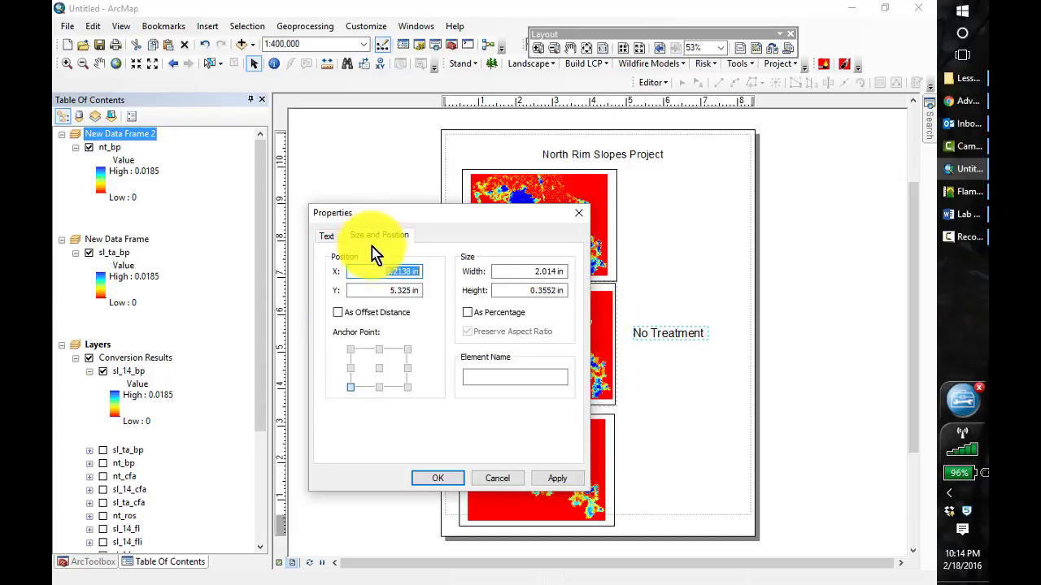
left_click(439, 479)
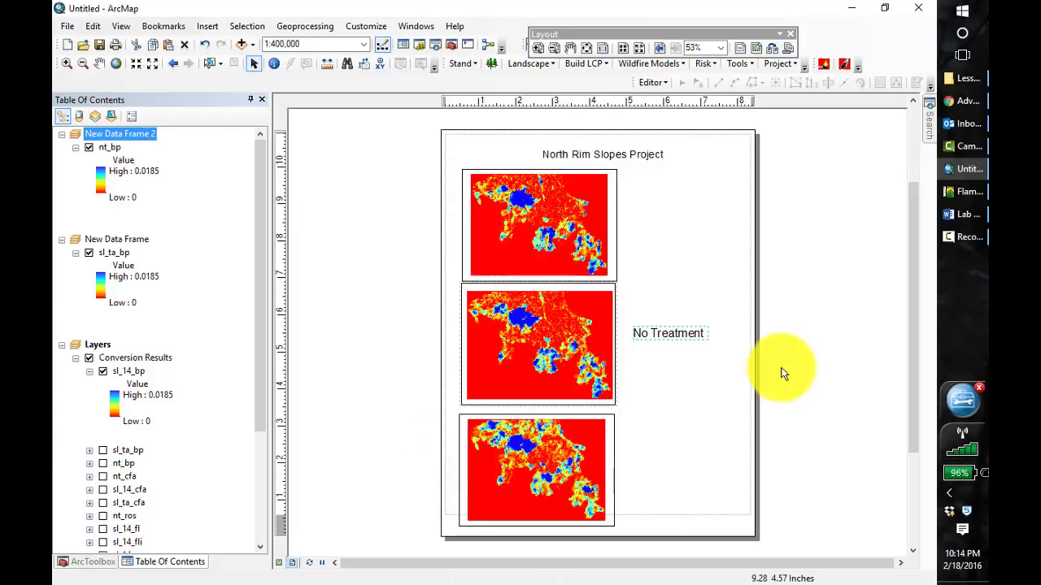
left_click(678, 331)
left_click_drag(680, 329, 543, 261)
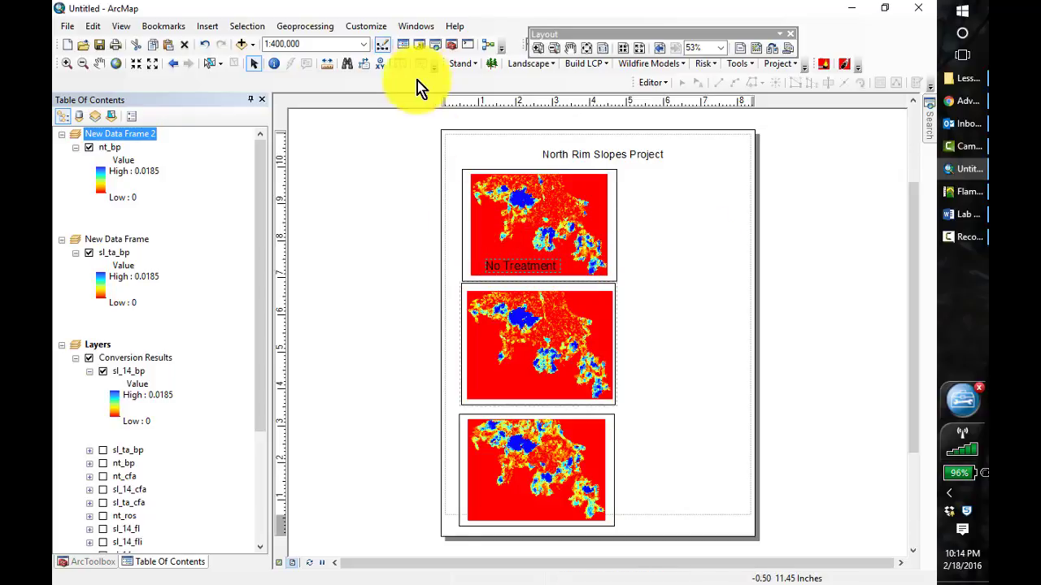
Insert a second text element on the layout and move it into the blank area beside the sl_14_bp frame.
left_click(205, 32)
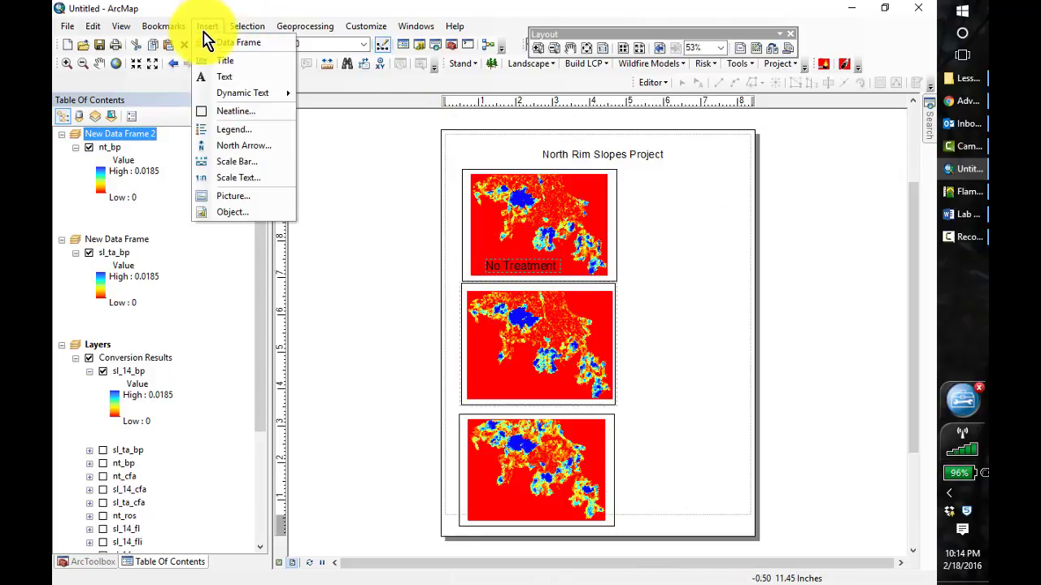
left_click(218, 80)
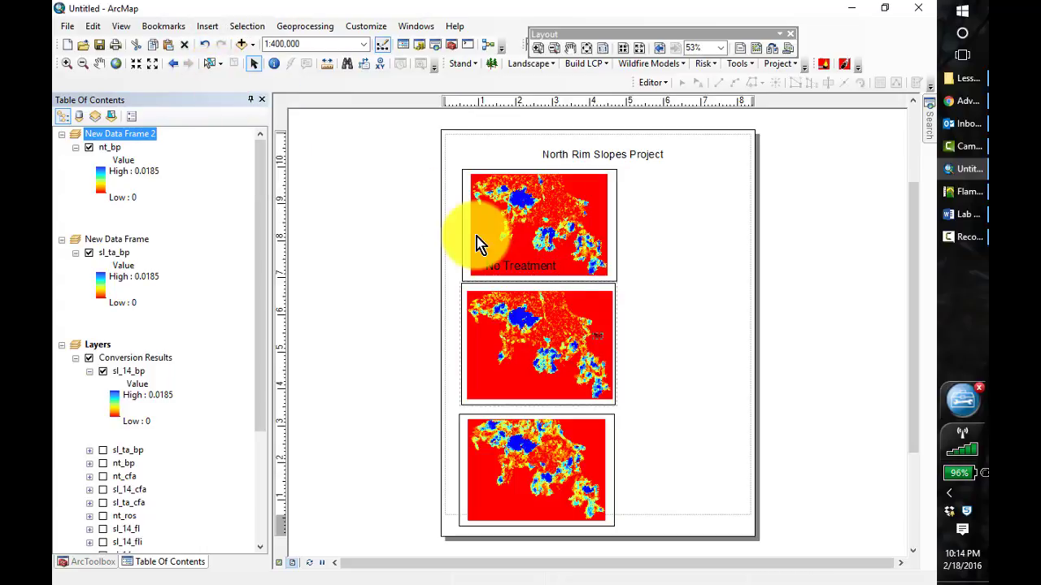
double_click(600, 340)
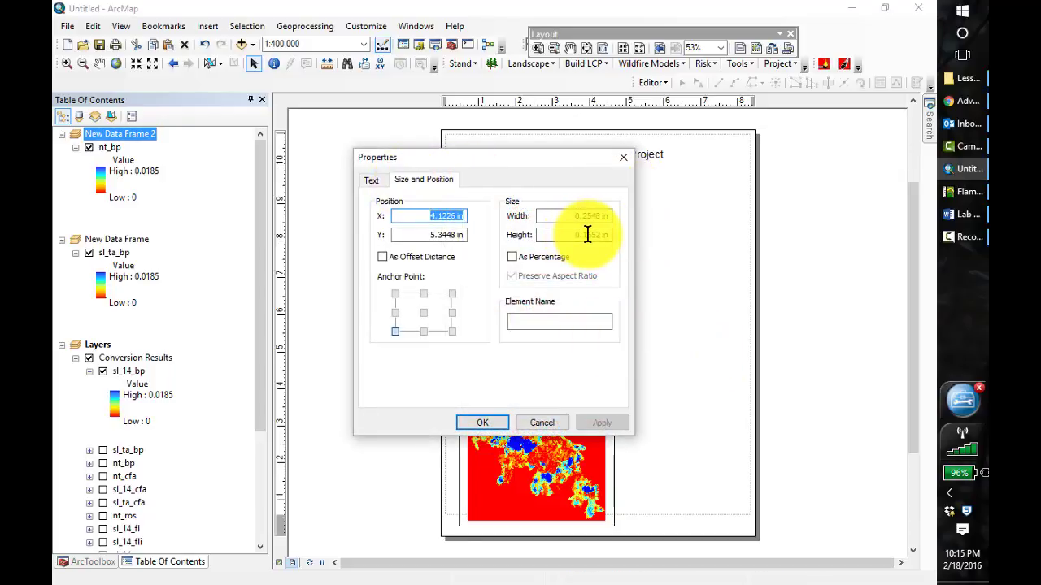
left_click(622, 159)
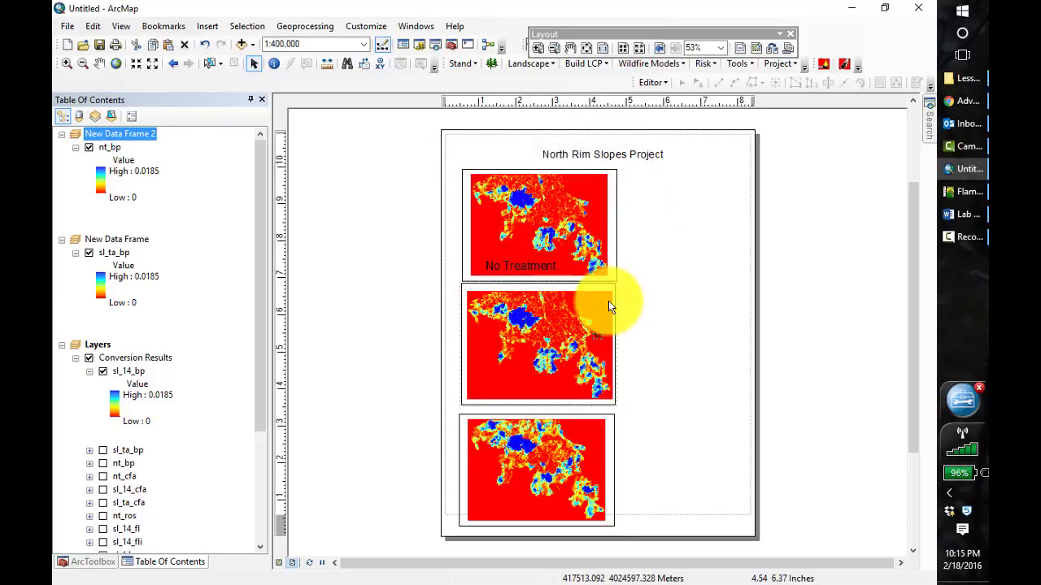
double_click(599, 337)
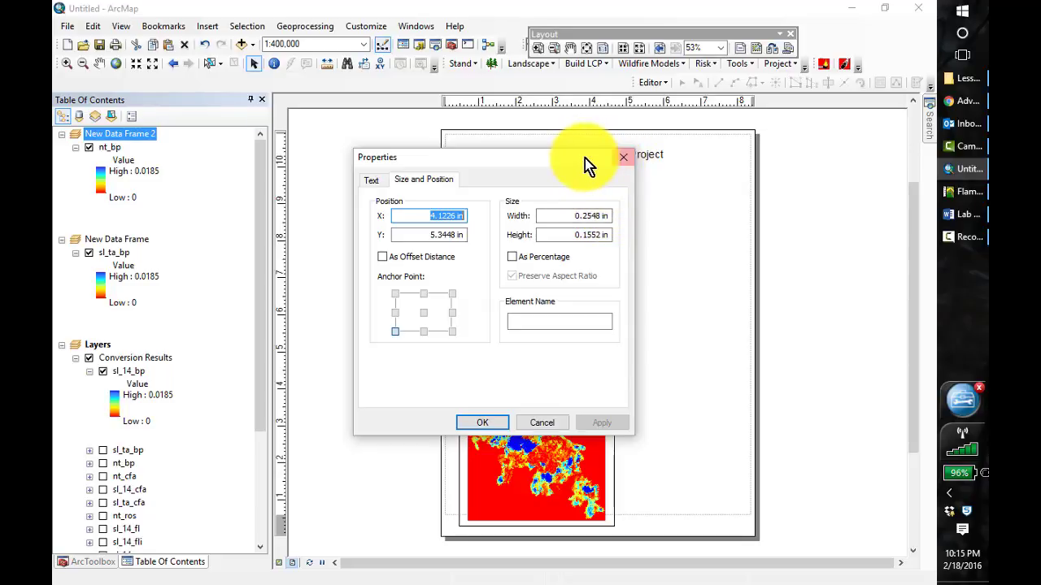
left_click_drag(588, 161, 679, 328)
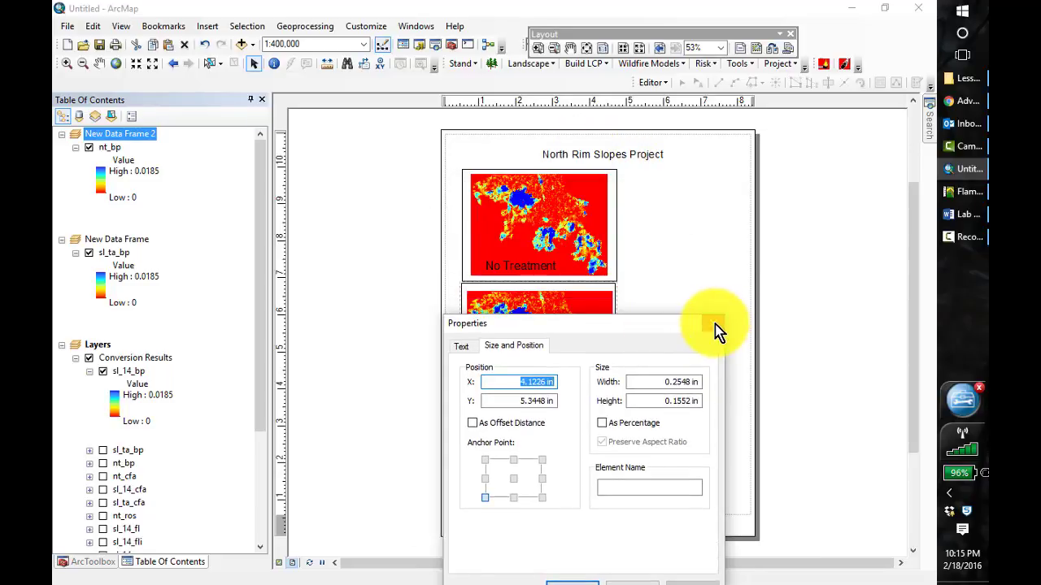
left_click(713, 324)
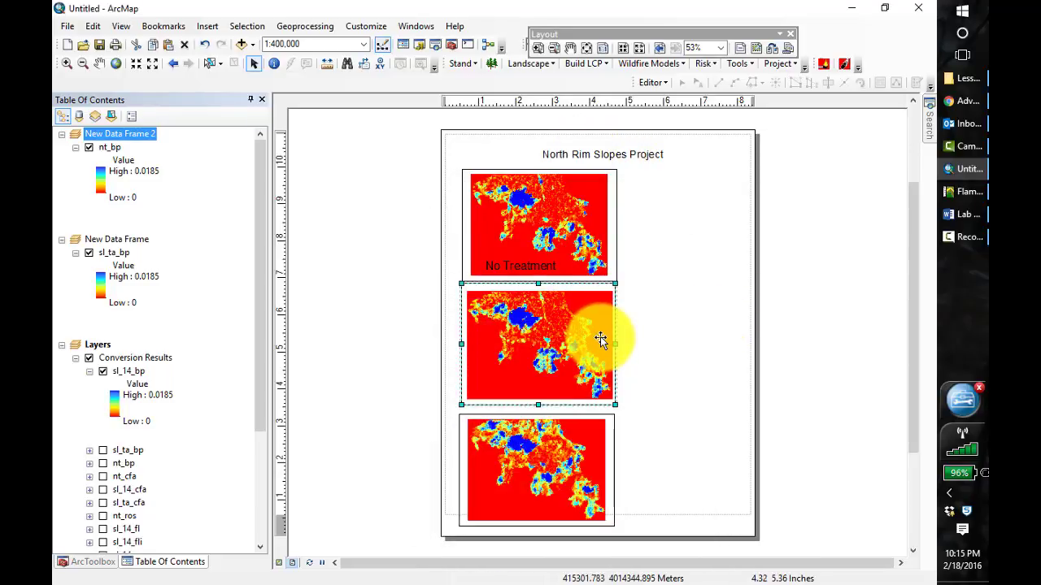
Set the second text to "Slopes Completed 2014" with a height of 0.3552 in and place it along the sl_14_bp frame's lower edge.
double_click(652, 344)
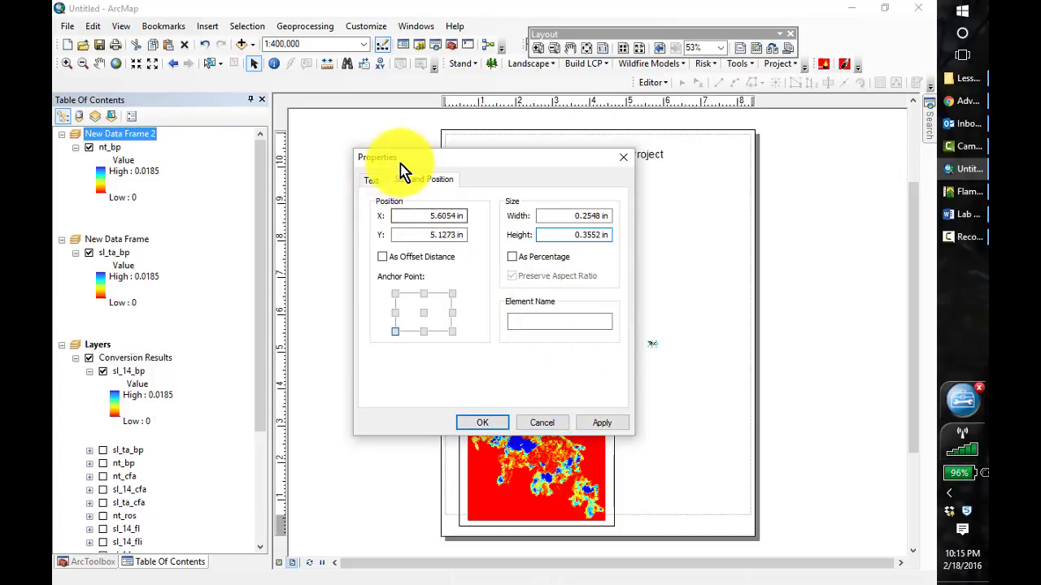
left_click(599, 424)
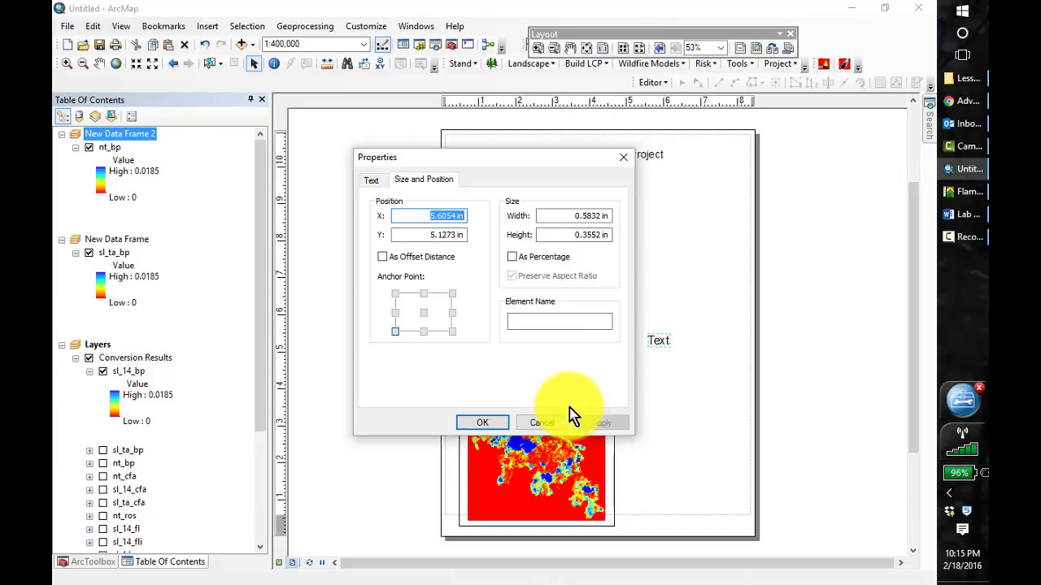
left_click(376, 179)
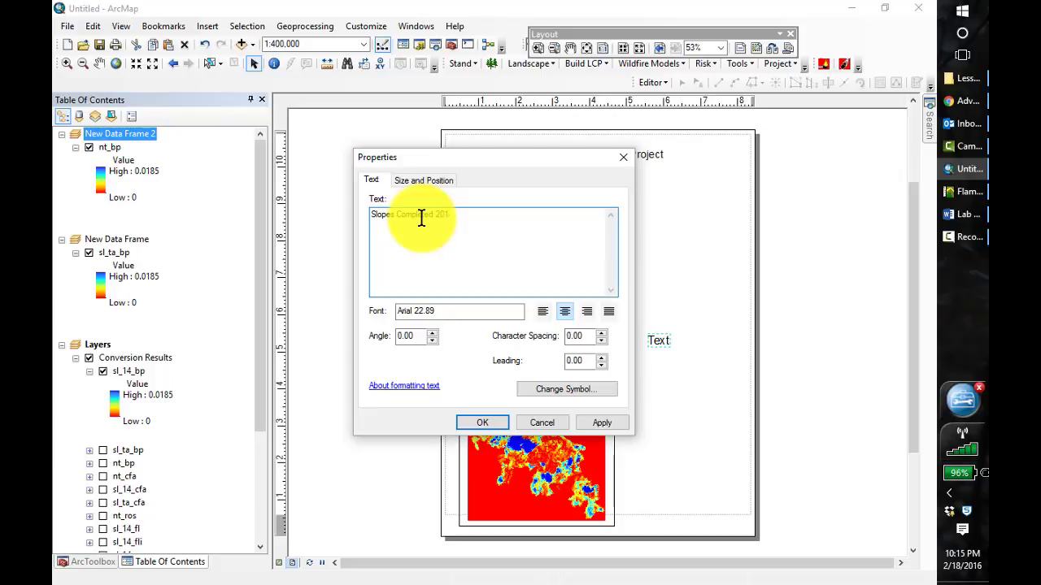
left_click(489, 423)
left_click_drag(653, 336, 525, 391)
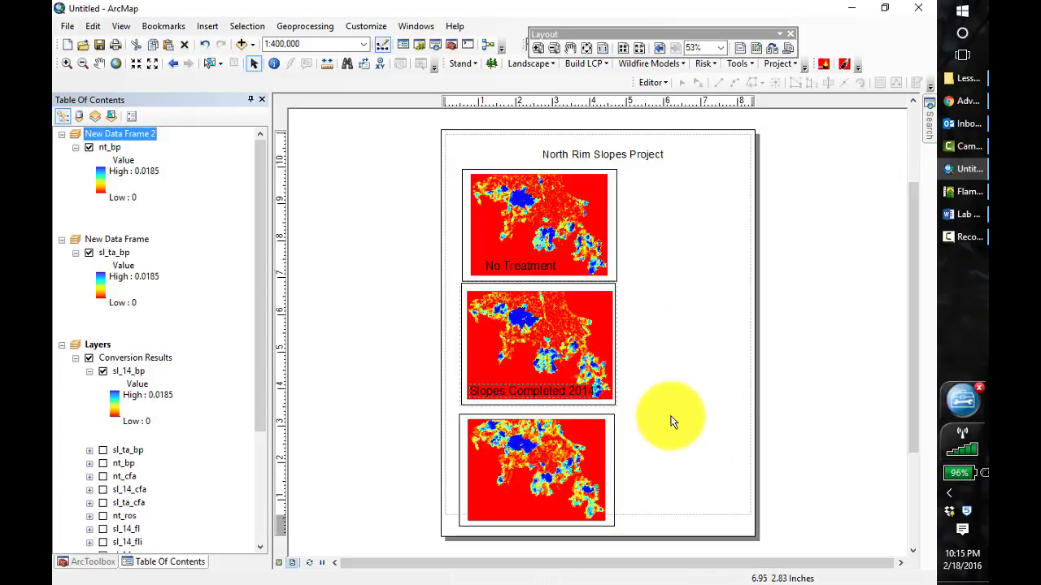
Insert a third text element and move it off the sl_14_bp frame into the blank area beside it.
left_click(215, 25)
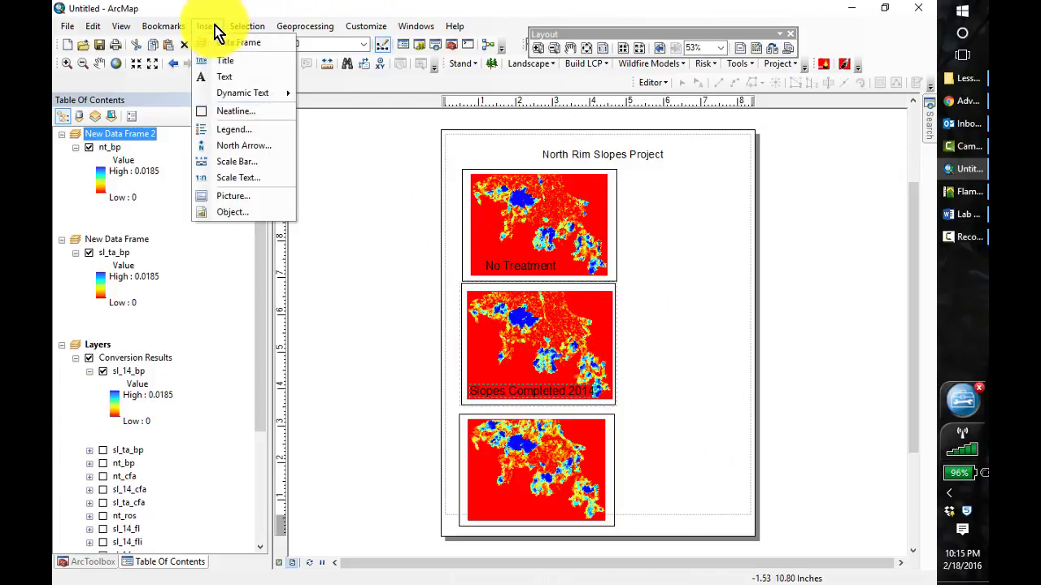
left_click(233, 74)
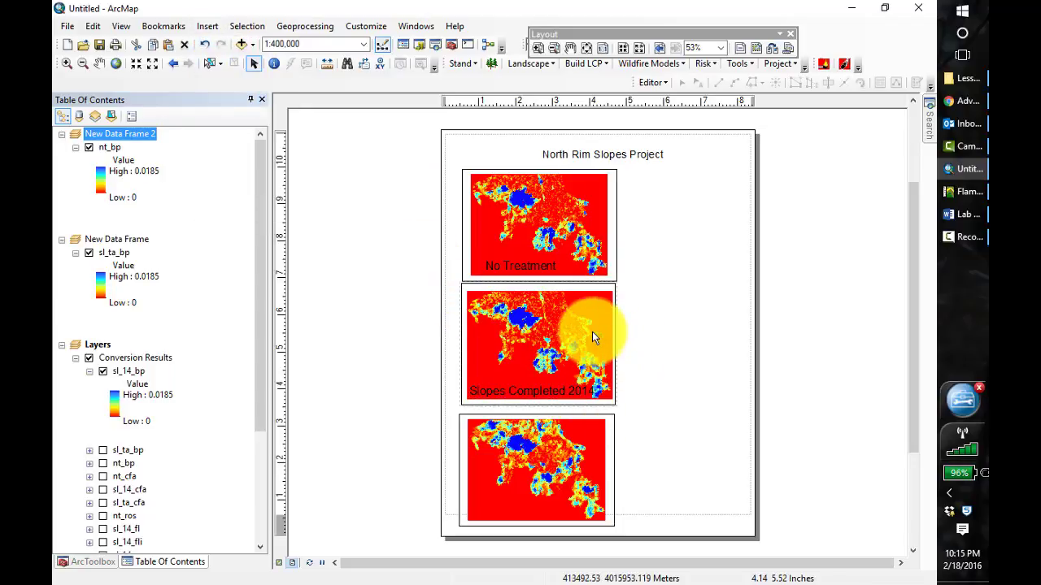
left_click_drag(600, 336, 667, 350)
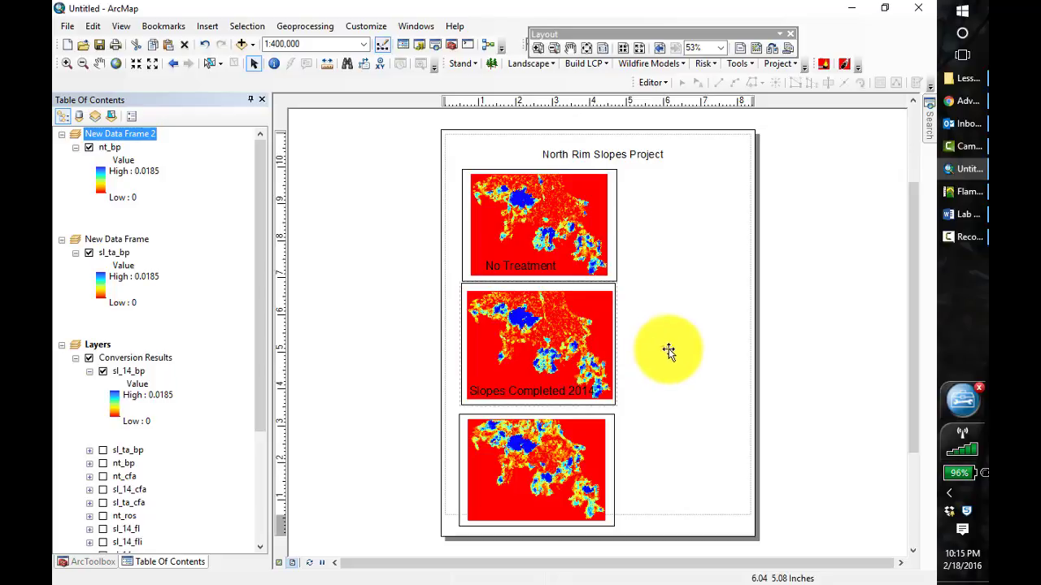
Set the third text to "Slopes Target Areas" with a height of 0.3552 in and place it along the sl_ta_bp frame's lower edge.
double_click(667, 349)
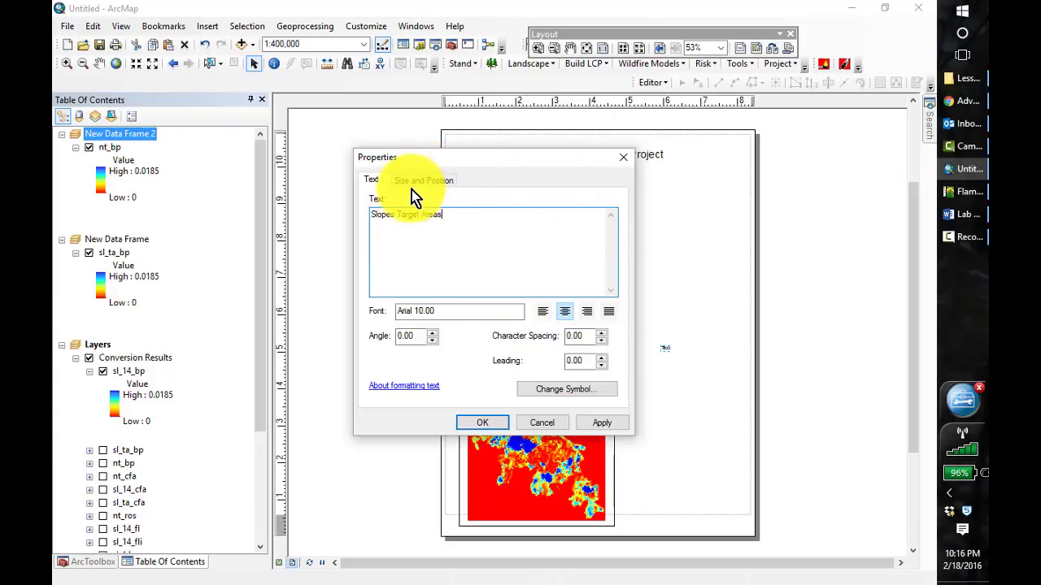
left_click(426, 183)
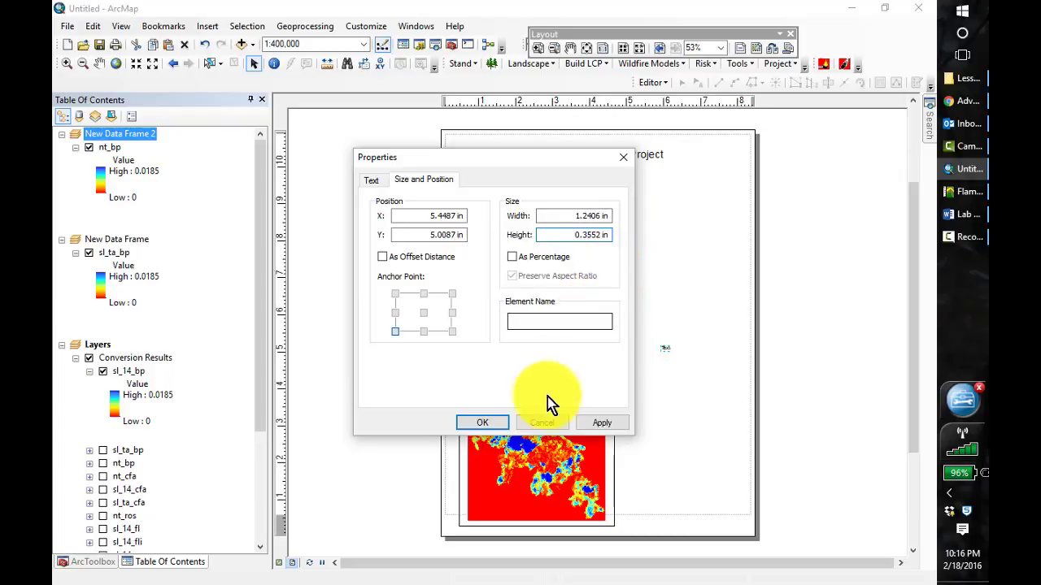
left_click(487, 424)
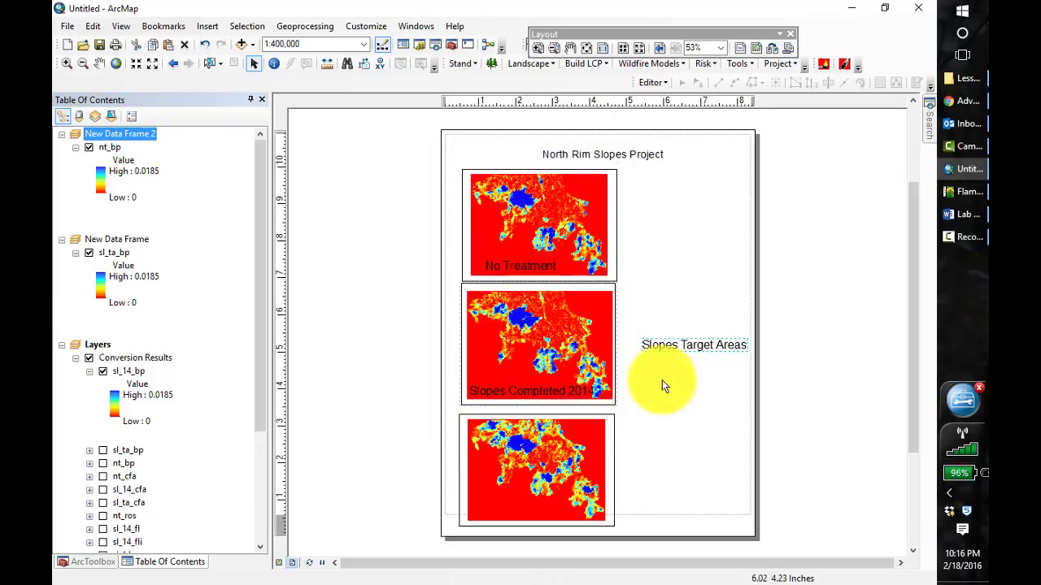
left_click(690, 338)
left_click(690, 349)
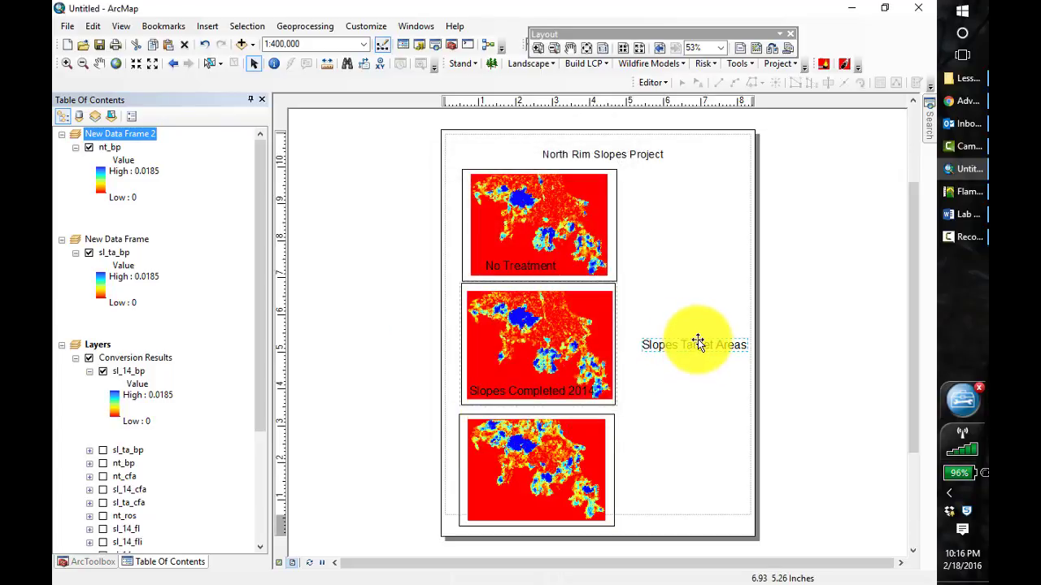
left_click_drag(699, 340, 528, 506)
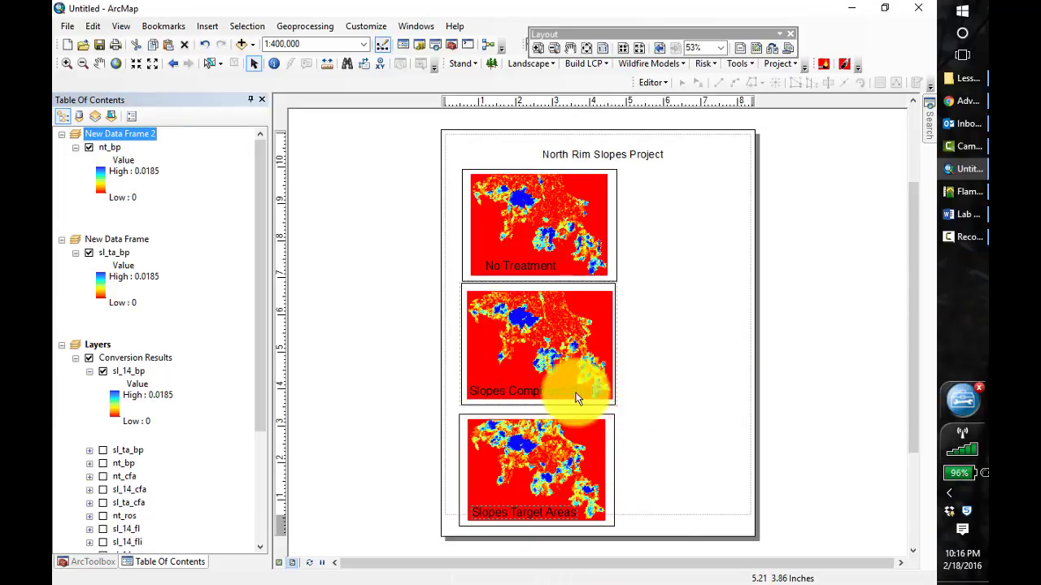
Shift the "No Treatment" label toward the lower-left corner of the nt_bp raster.
left_click(511, 266)
mouse_move(510, 266)
left_mouse_down()
mouse_move(529, 260)
mouse_move(504, 265)
left_mouse_up()
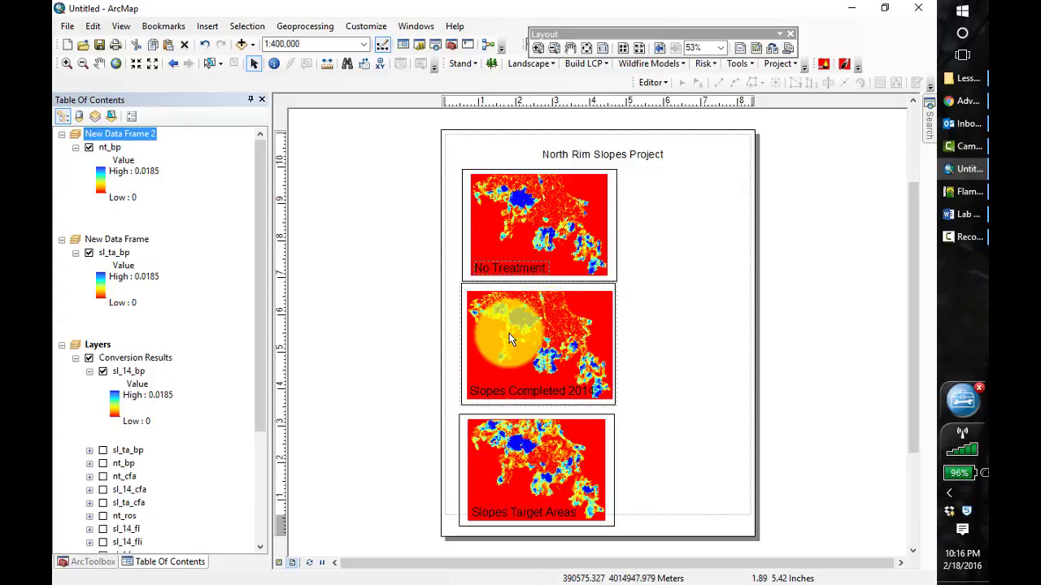
Insert a scale bar in the Alternating Scale Bar 1 style for the nt_bp data frame.
left_click(533, 220)
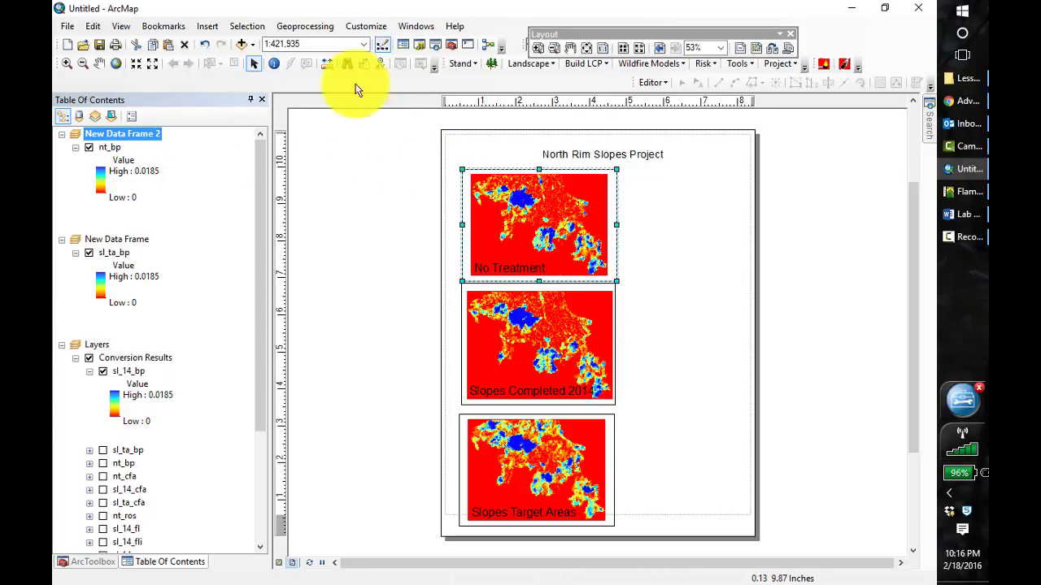
left_click(208, 27)
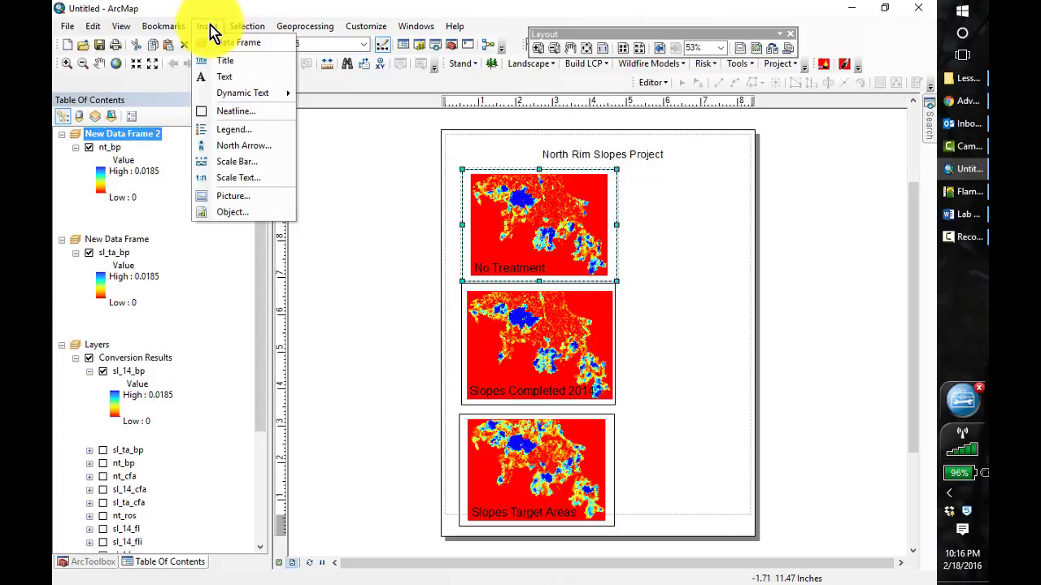
left_click(237, 161)
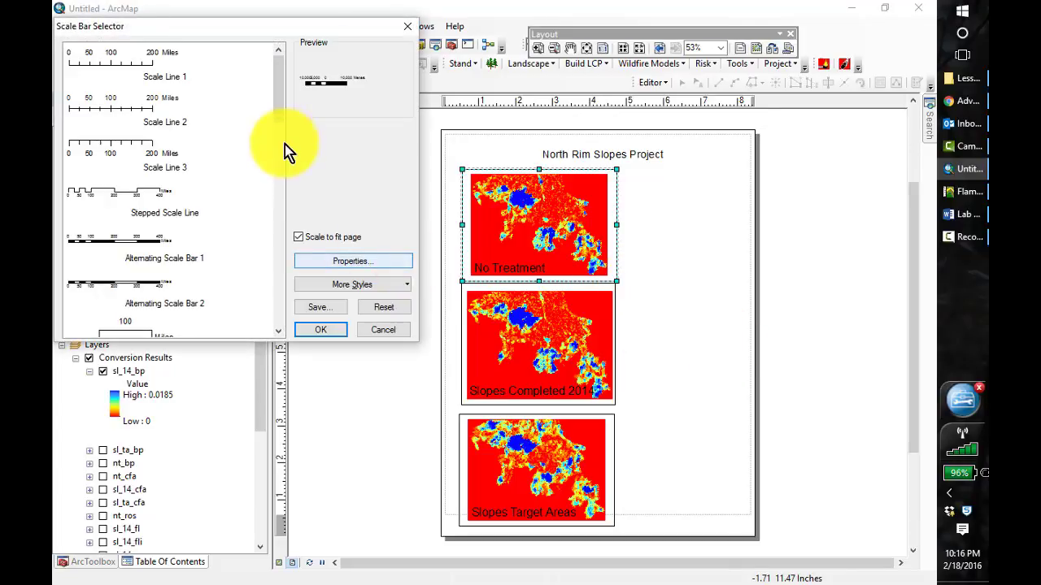
left_click(132, 248)
left_click(328, 332)
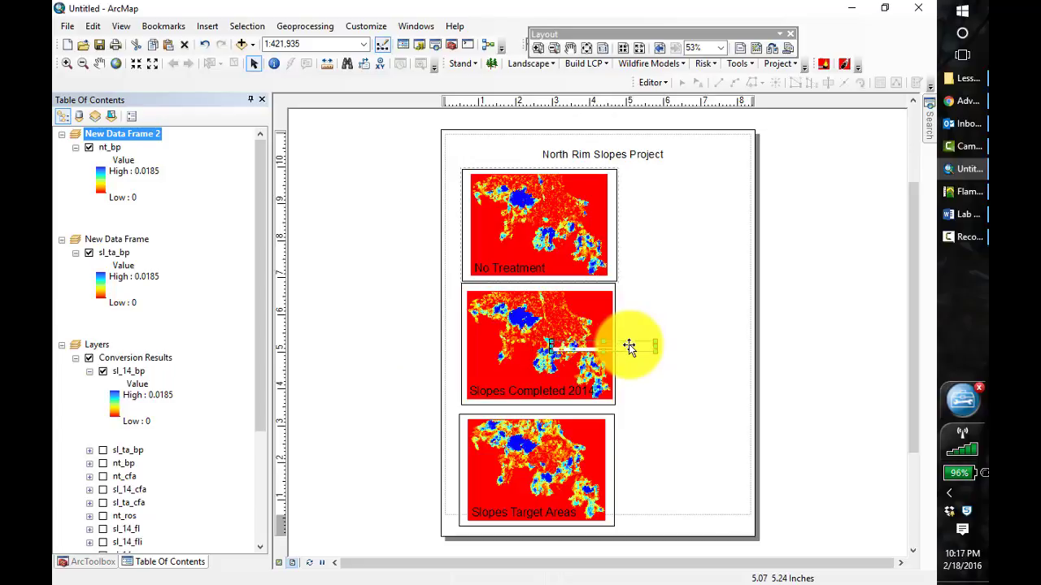
Place the scale bar in the page's lower-right corner and enlarge it to about 3 in wide and 0.5 in high.
left_click_drag(630, 347, 730, 446)
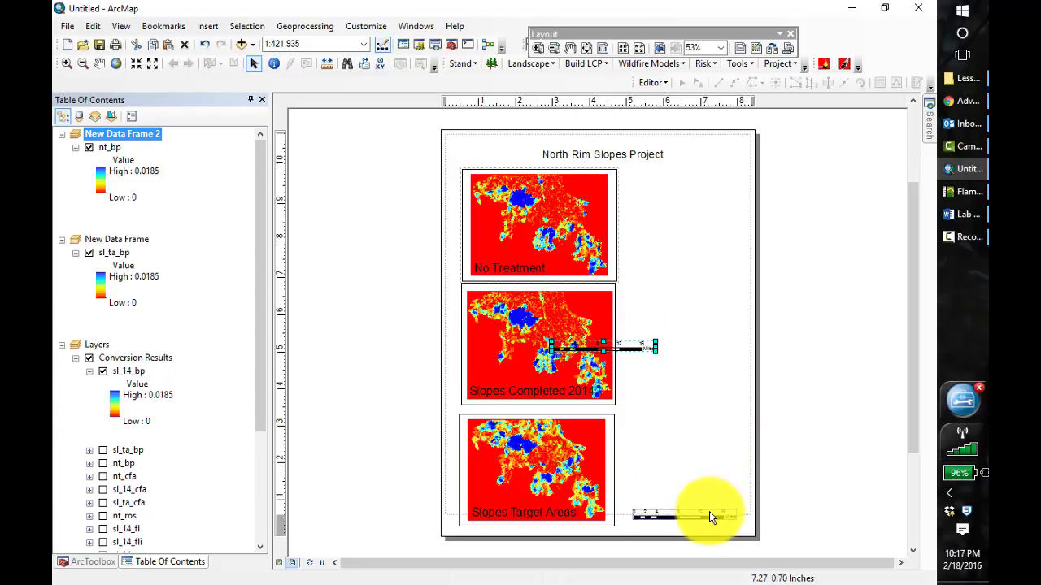
left_click_drag(709, 512, 709, 513)
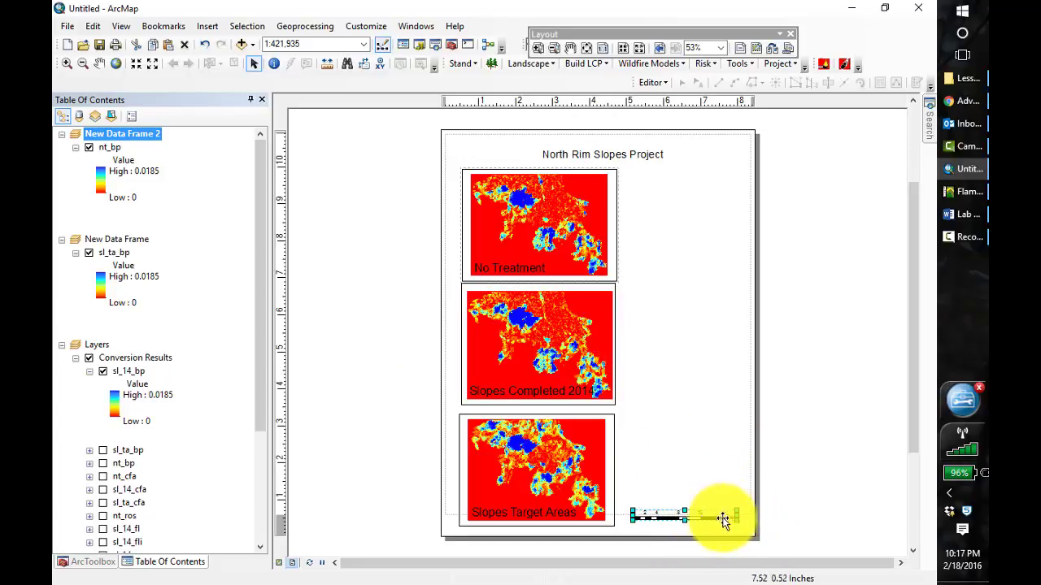
left_click_drag(718, 529, 716, 528)
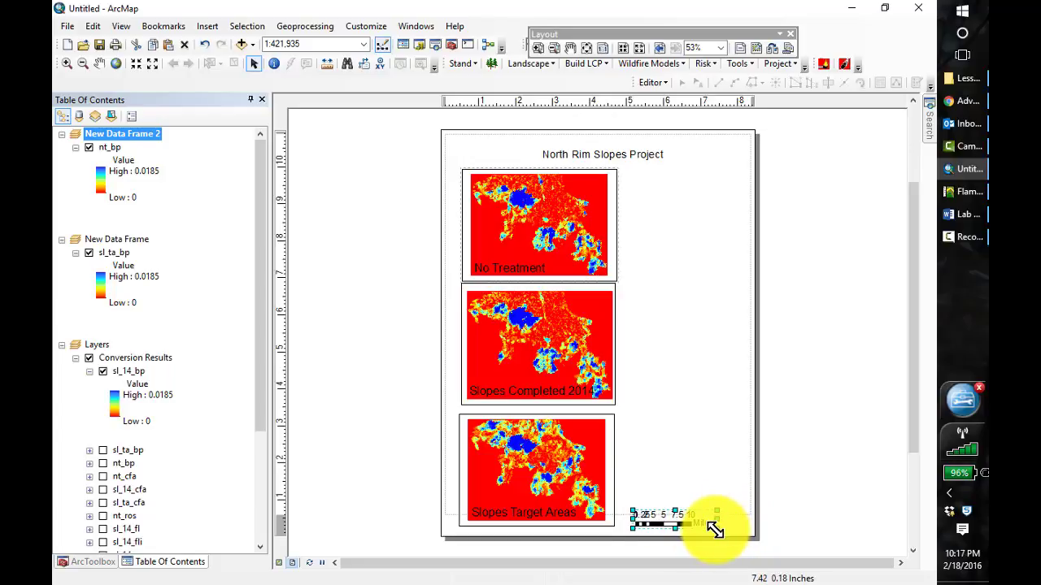
left_click_drag(713, 528, 746, 528)
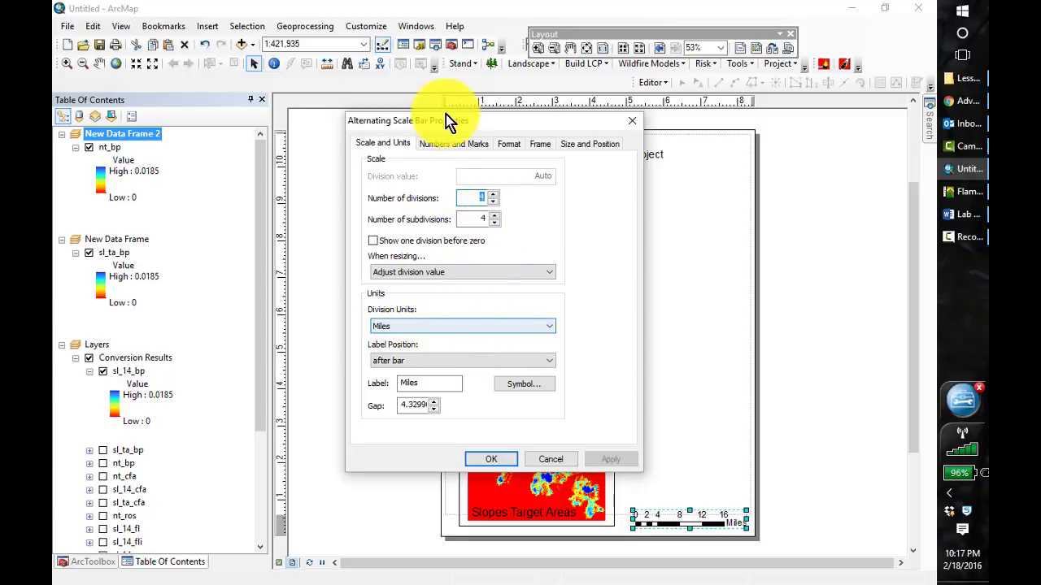
Review the scale bar's numbers and marks, format, frame, and size and position properties.
left_click(454, 147)
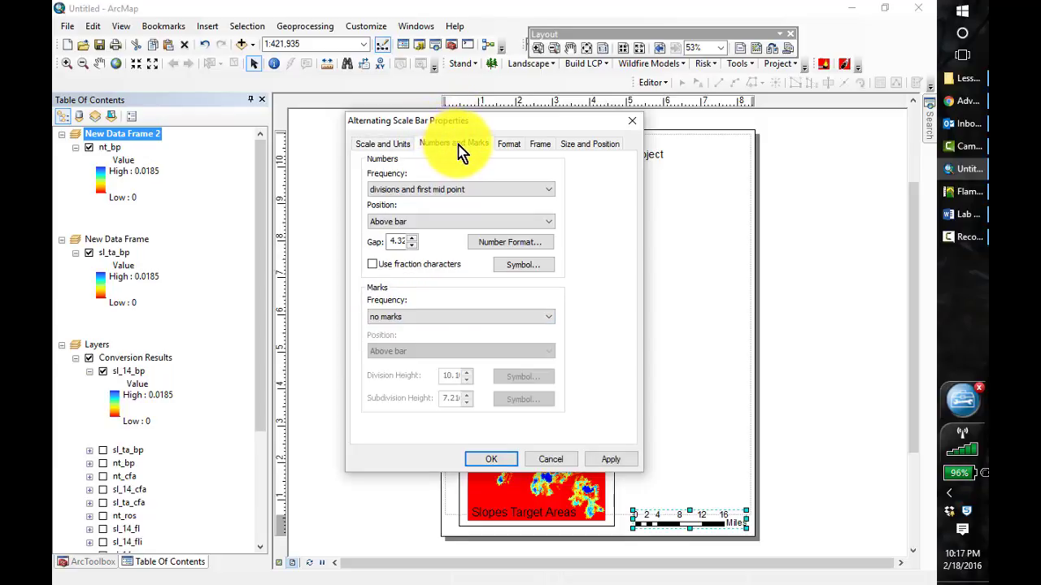
left_click(512, 146)
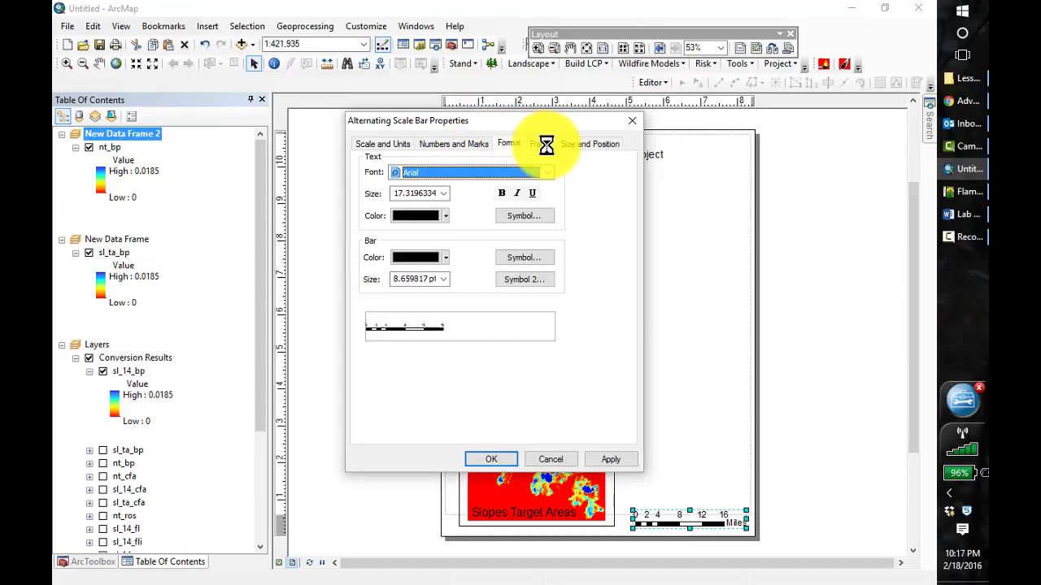
left_click(543, 146)
left_click(580, 148)
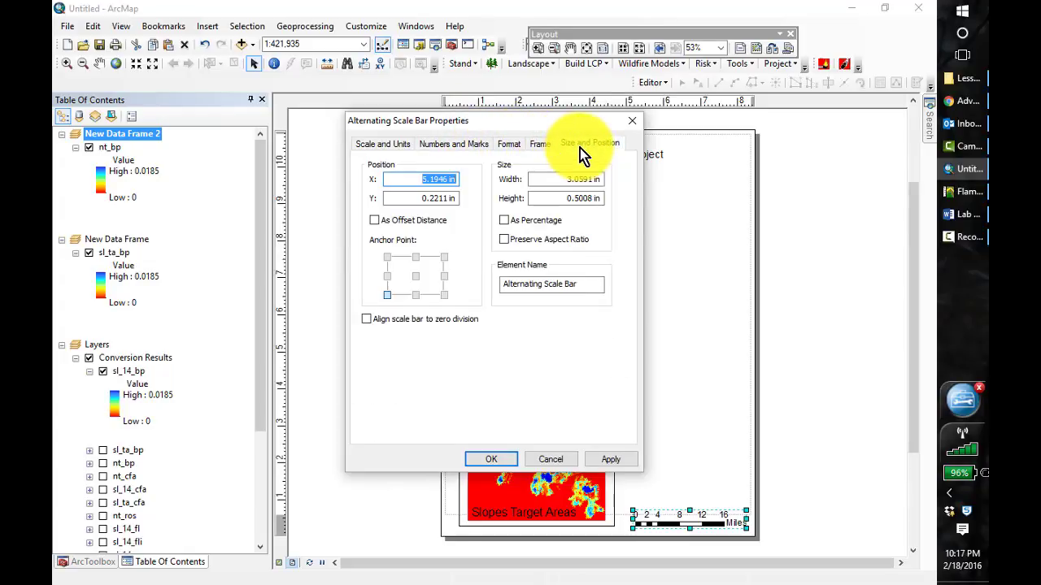
left_click(633, 123)
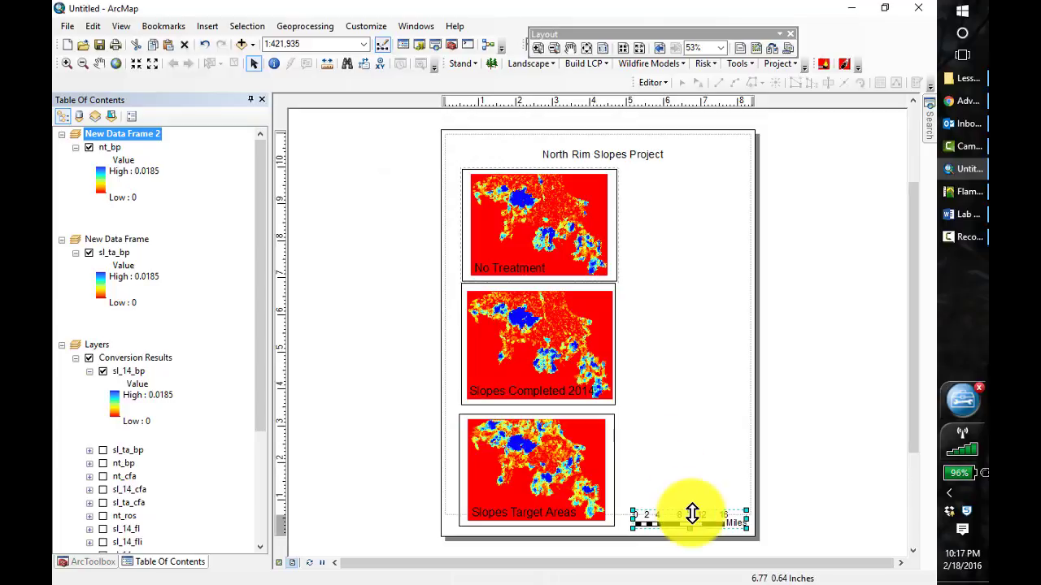
Insert the ESRI North 3 north arrow and place it just above the scale bar's right end.
left_click(208, 26)
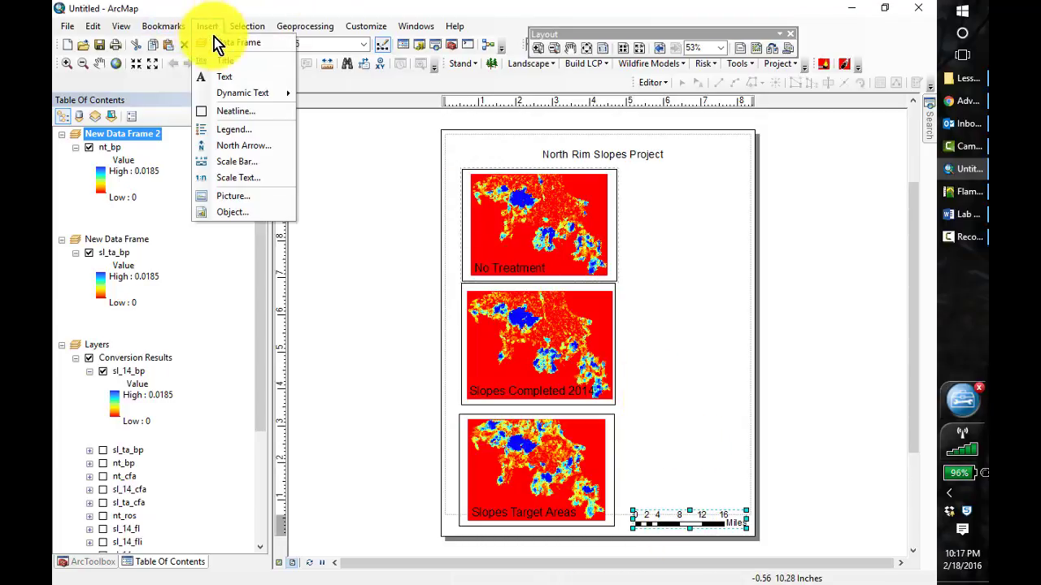
left_click(233, 146)
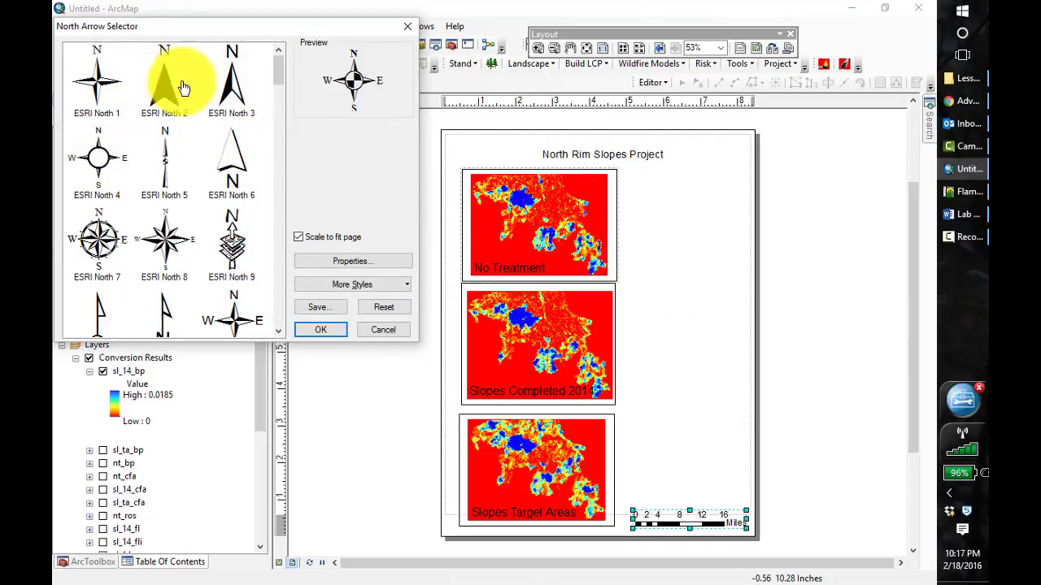
left_click(228, 85)
left_click(317, 330)
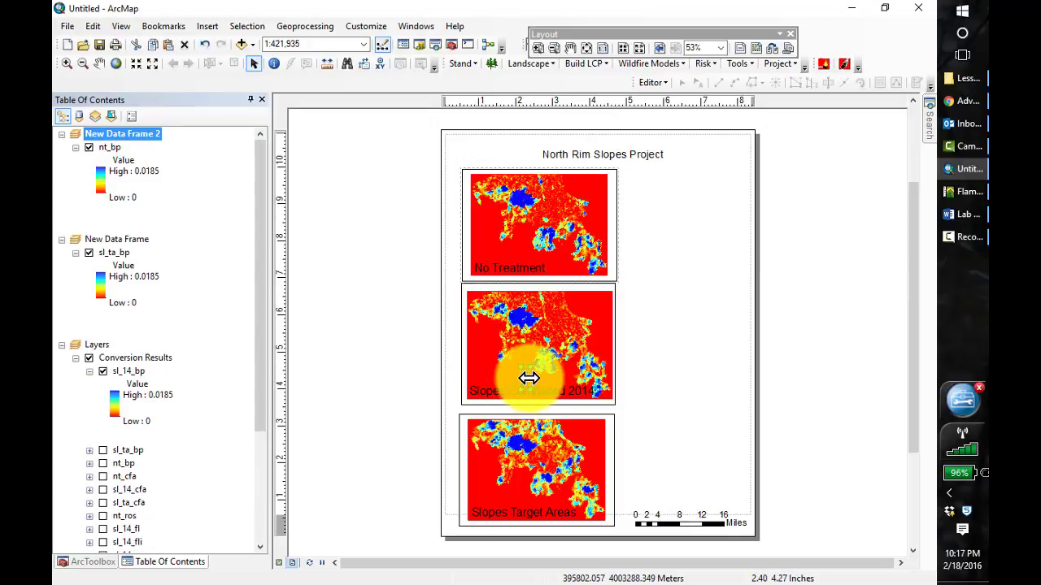
left_click_drag(536, 377, 686, 413)
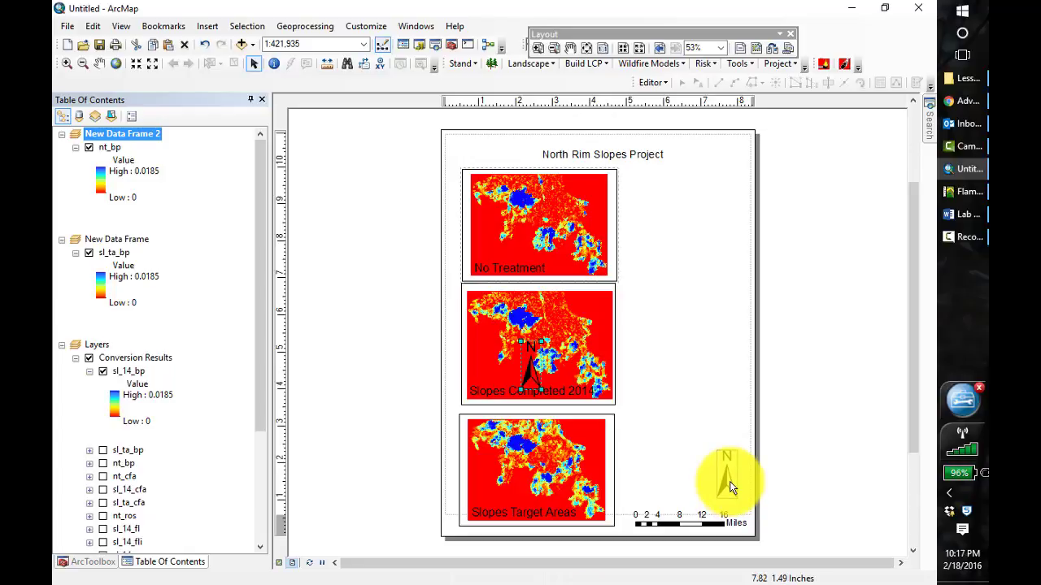
left_click_drag(729, 486, 729, 486)
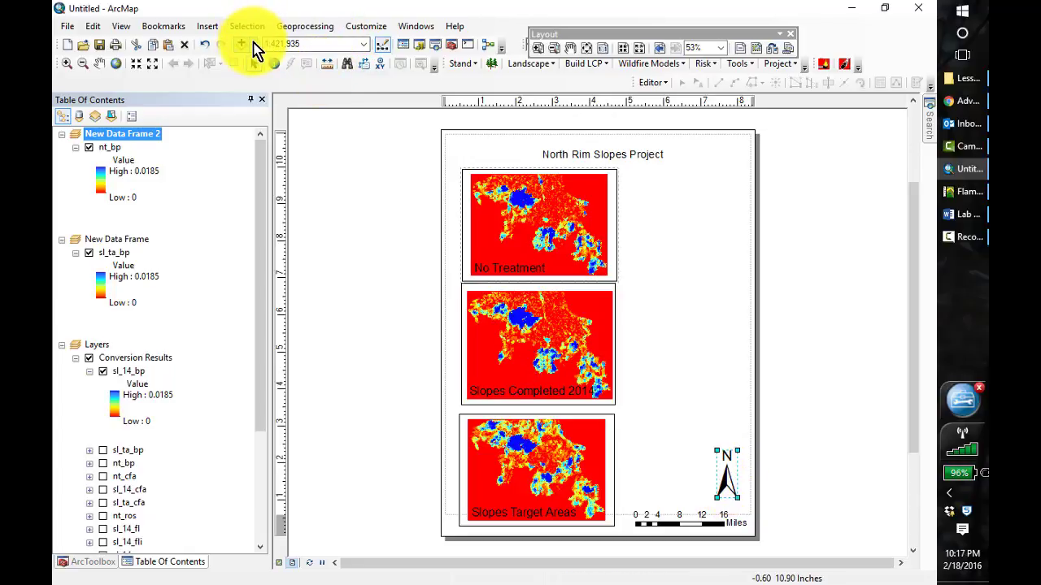
Insert a one-column legend for nt_bp with the default settings and place it in the blank area above the north arrow.
left_click(208, 27)
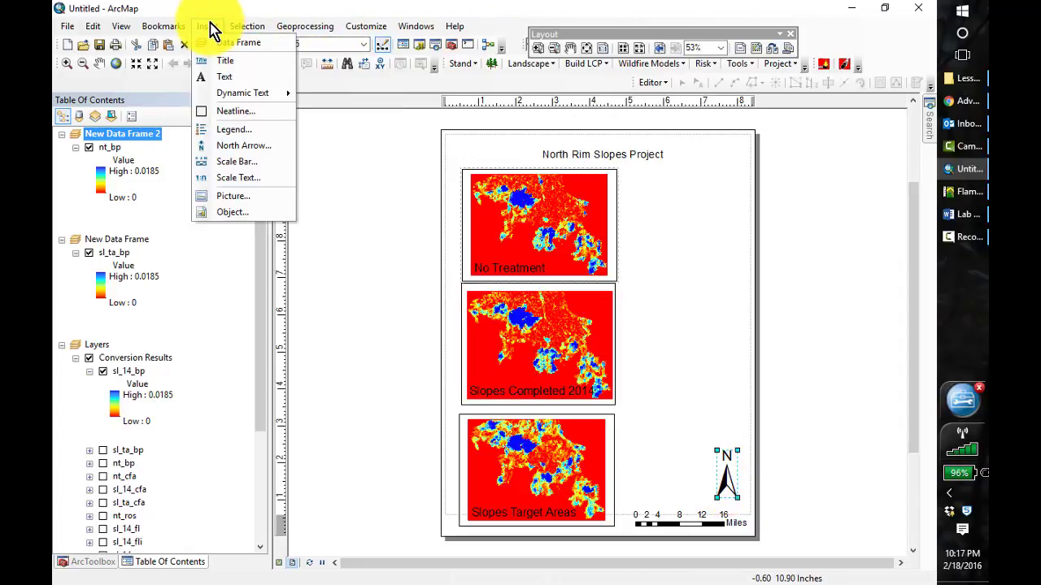
left_click(244, 129)
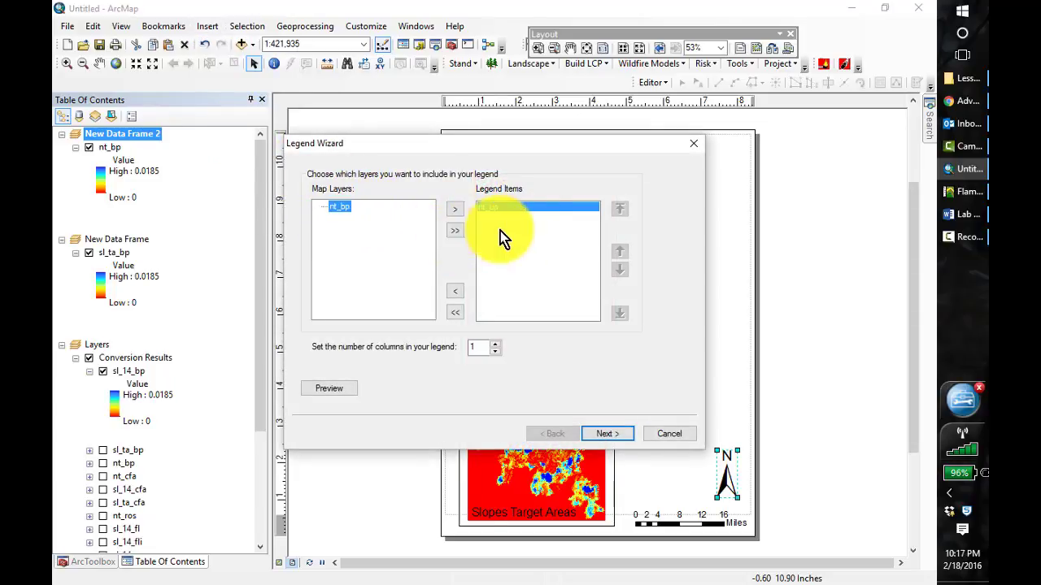
left_click(611, 436)
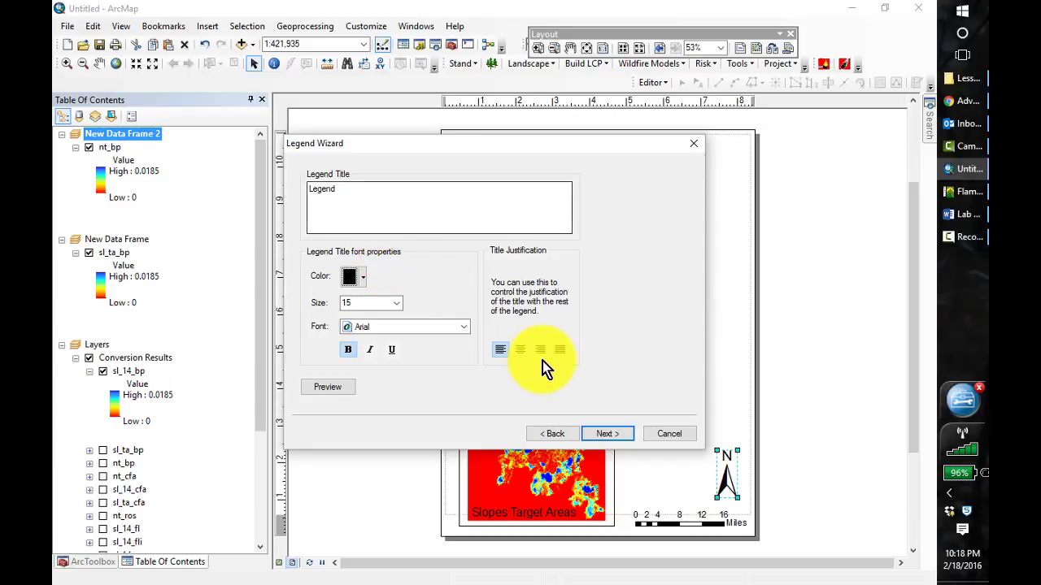
left_click(608, 436)
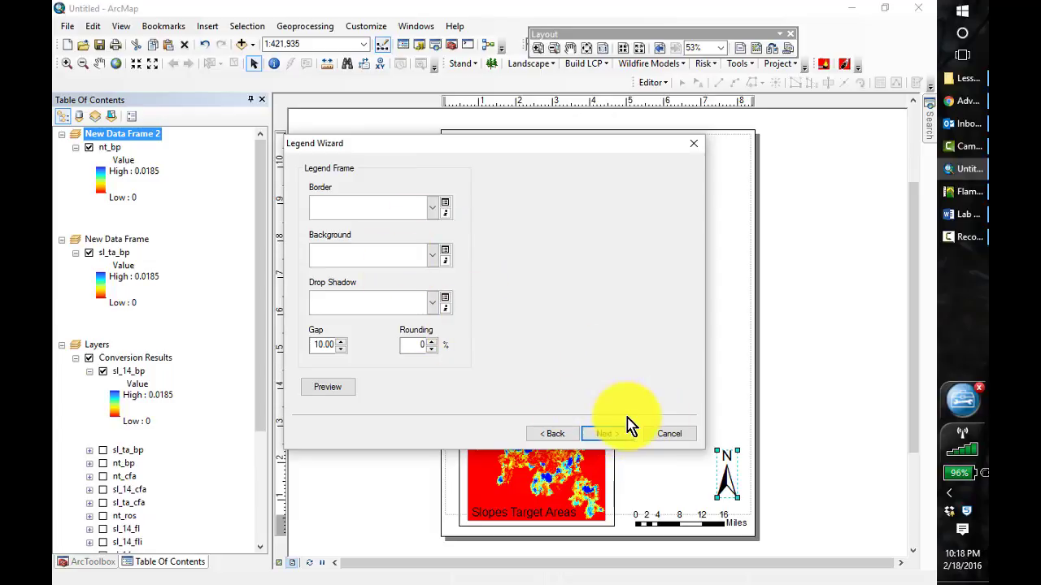
left_click(617, 436)
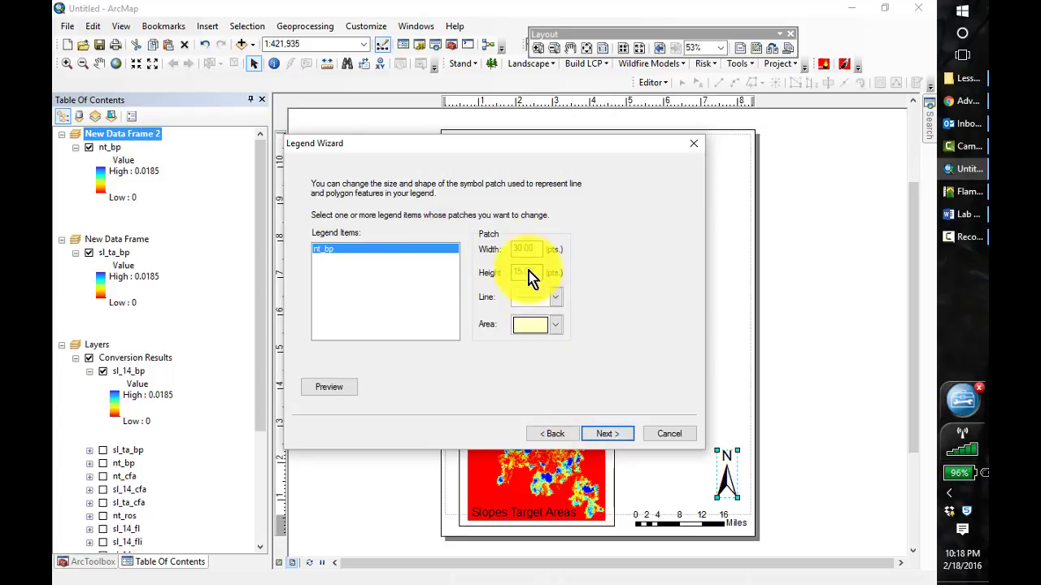
left_click(609, 434)
left_click(602, 435)
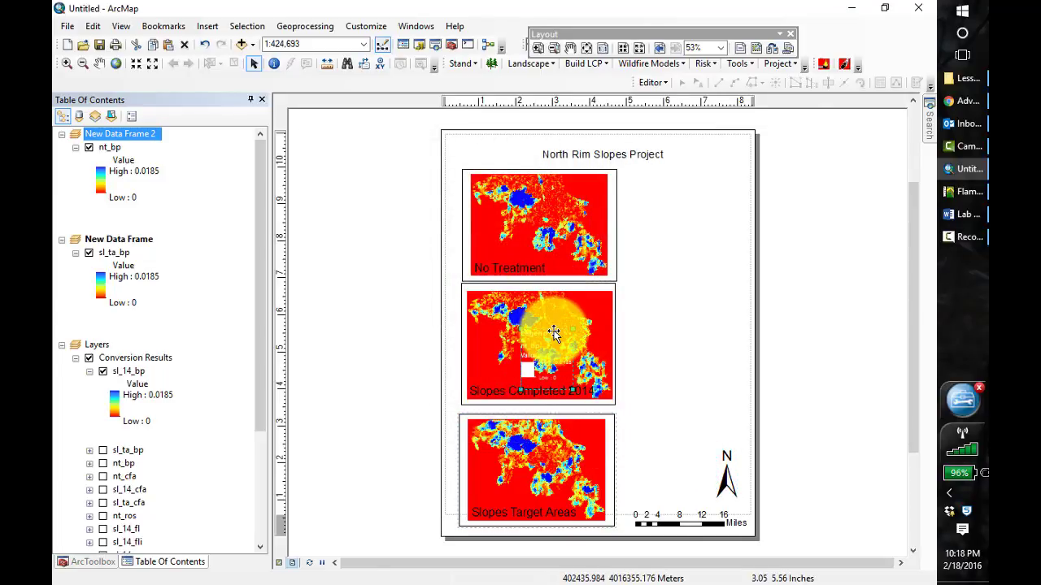
left_click_drag(553, 333, 683, 374)
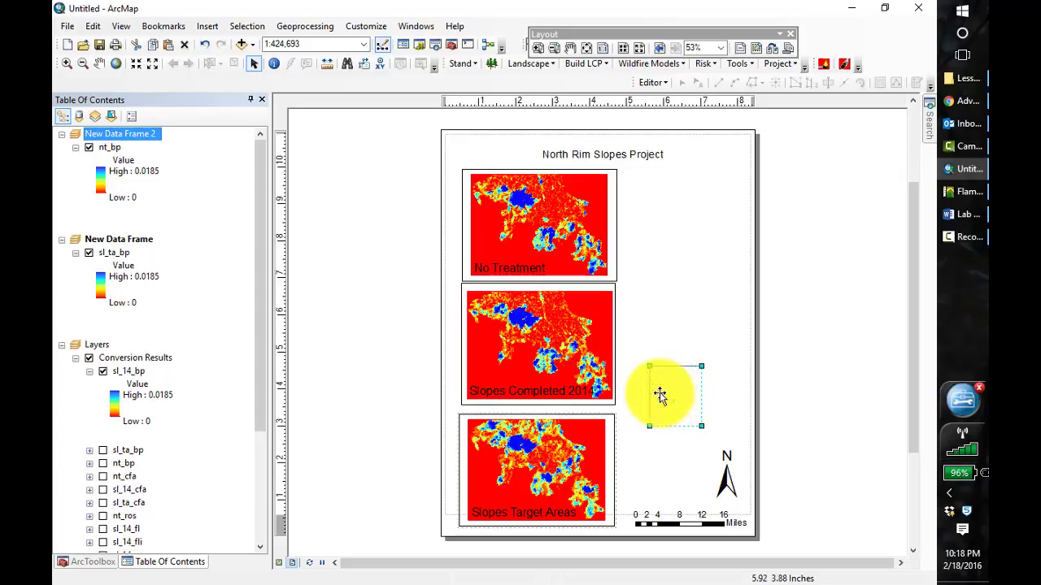
Check the legend's general properties, and blank out the nt_bp layer name under New Data Frame 2 to remove it from the legend.
double_click(659, 394)
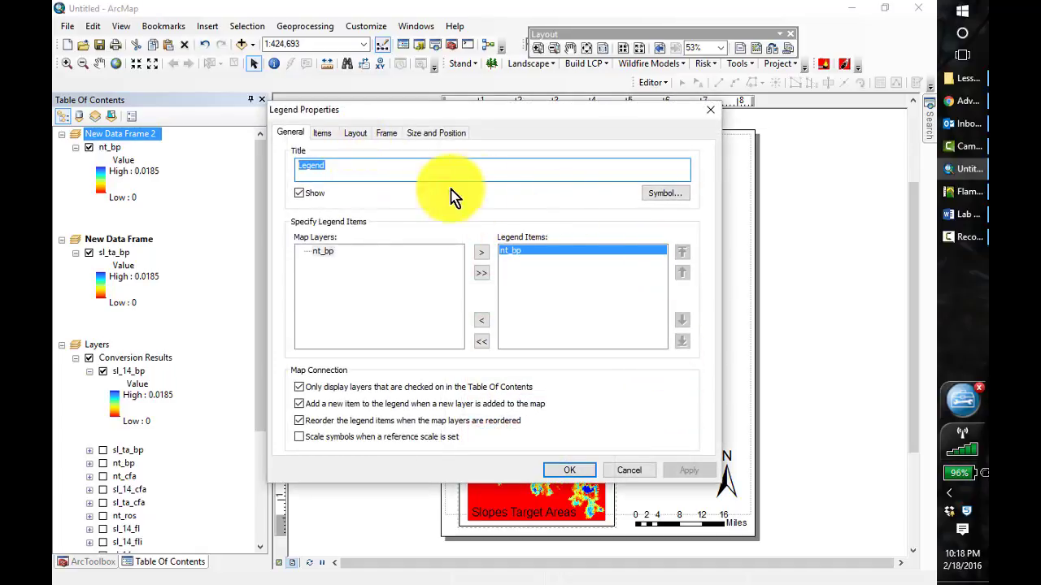
left_click(712, 109)
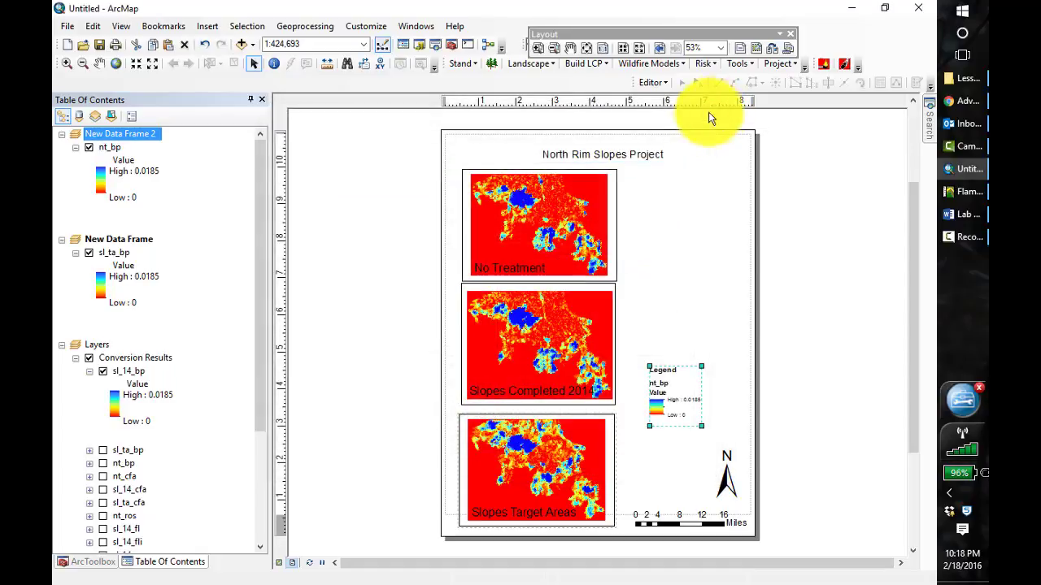
left_click(674, 475)
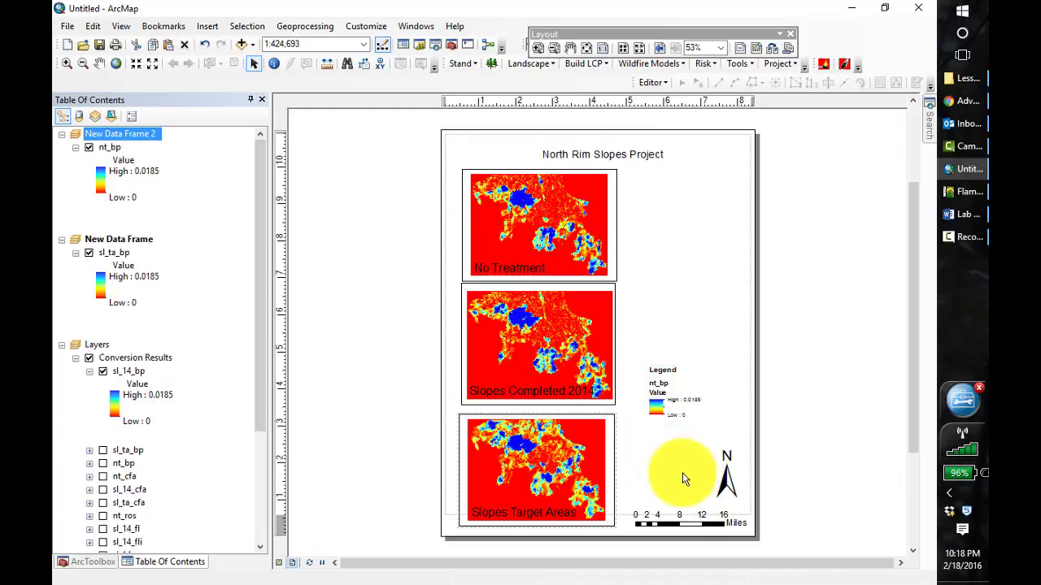
left_click(111, 155)
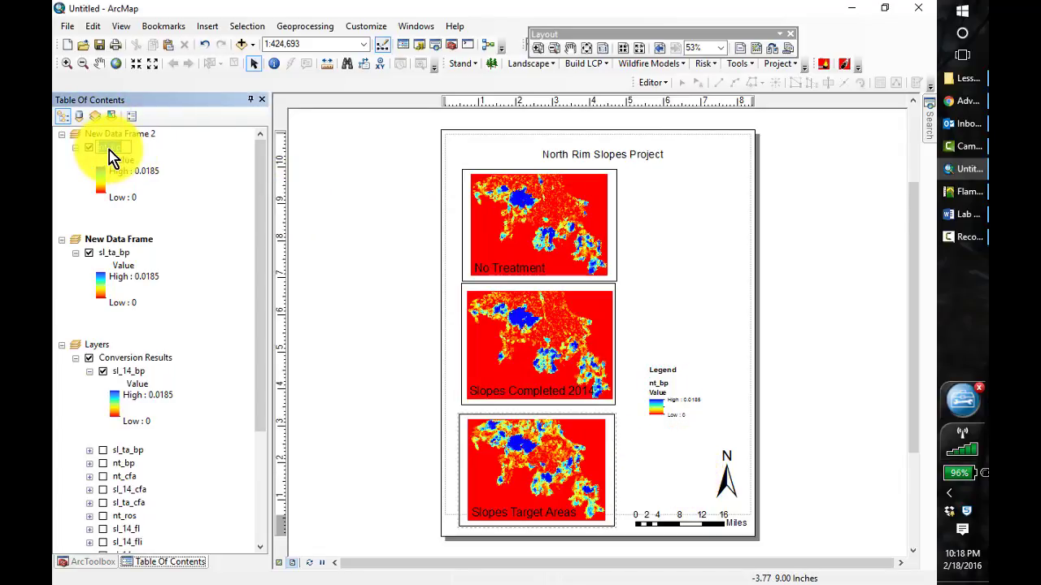
left_click(188, 214)
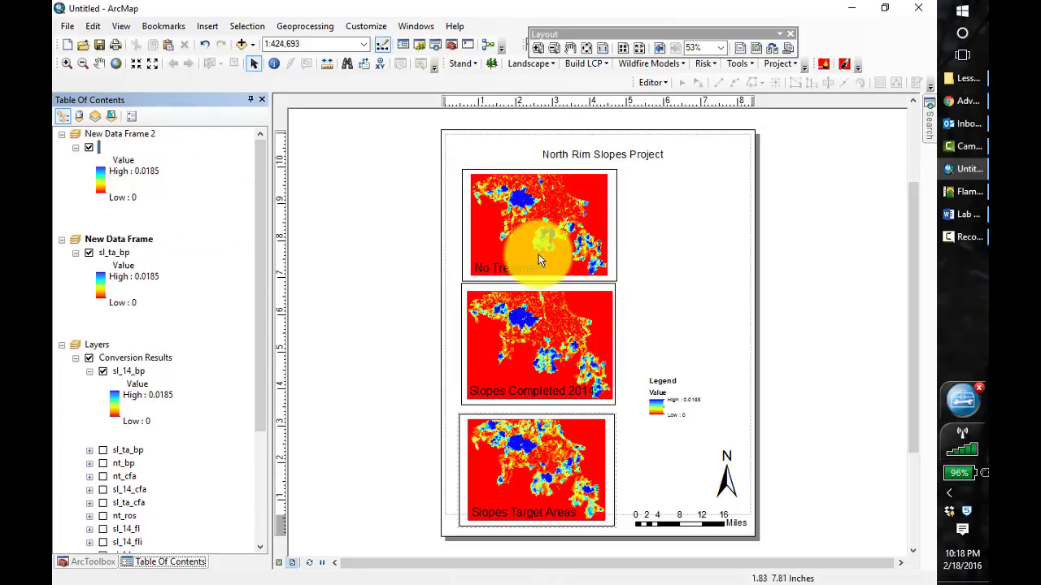
Enlarge the legend to about 2.04 by 1.96 in and move it beside the sl_14_bp frame.
left_click(666, 407)
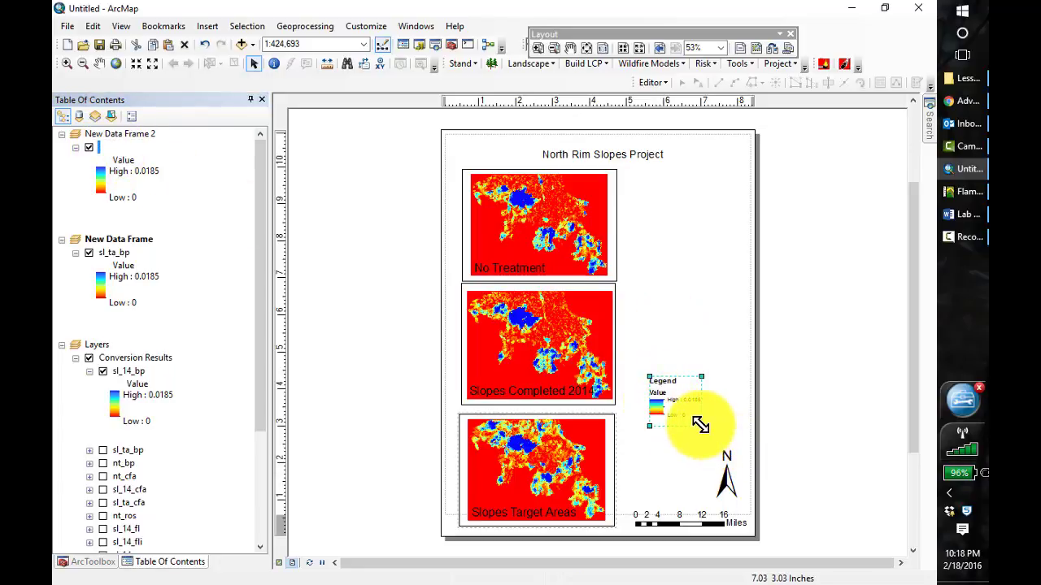
left_click_drag(700, 424, 724, 447)
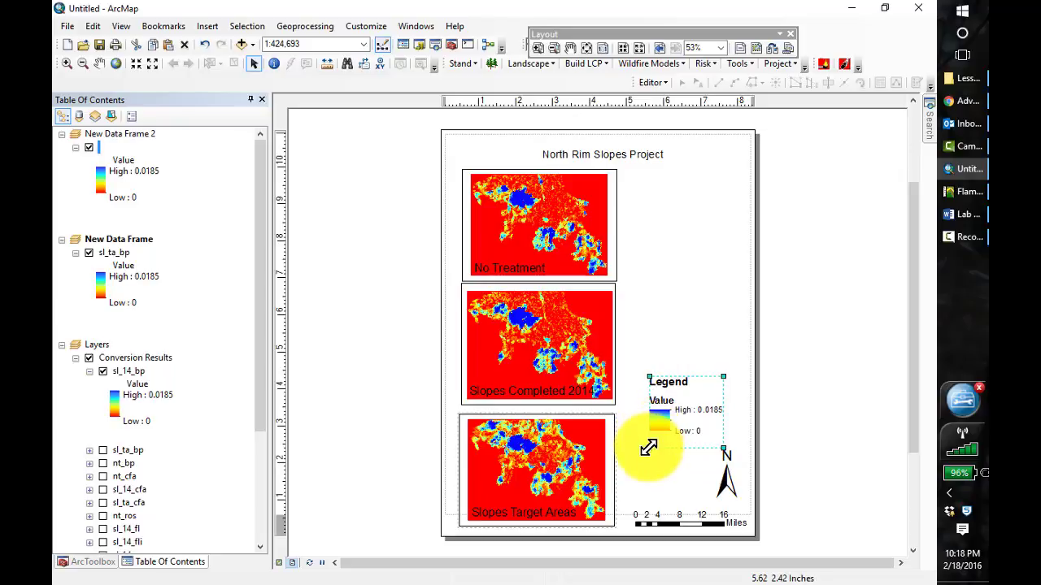
mouse_move(656, 450)
left_mouse_down()
mouse_move(665, 454)
mouse_move(648, 459)
left_mouse_up()
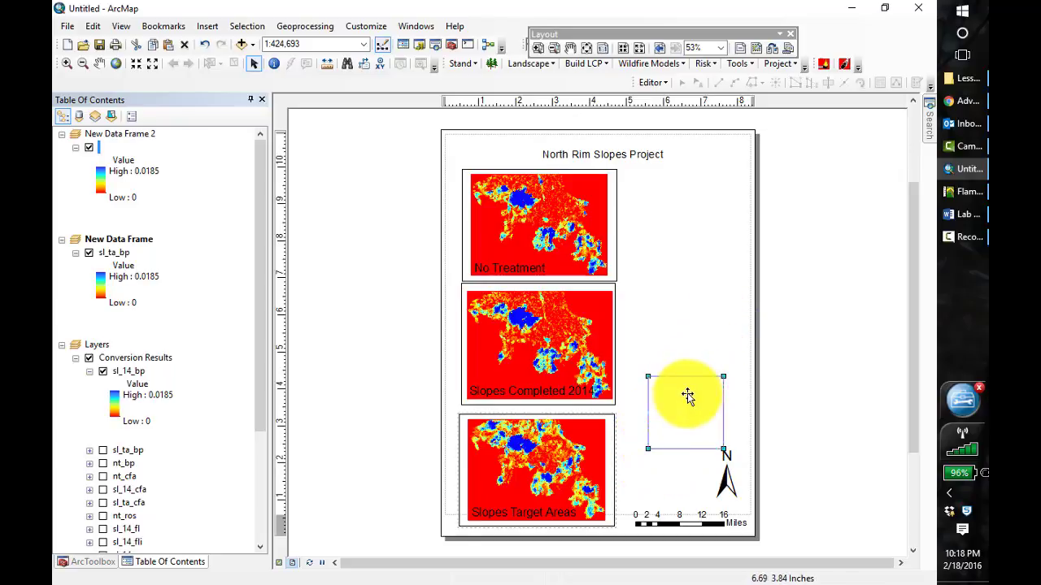
left_click_drag(687, 395, 668, 342)
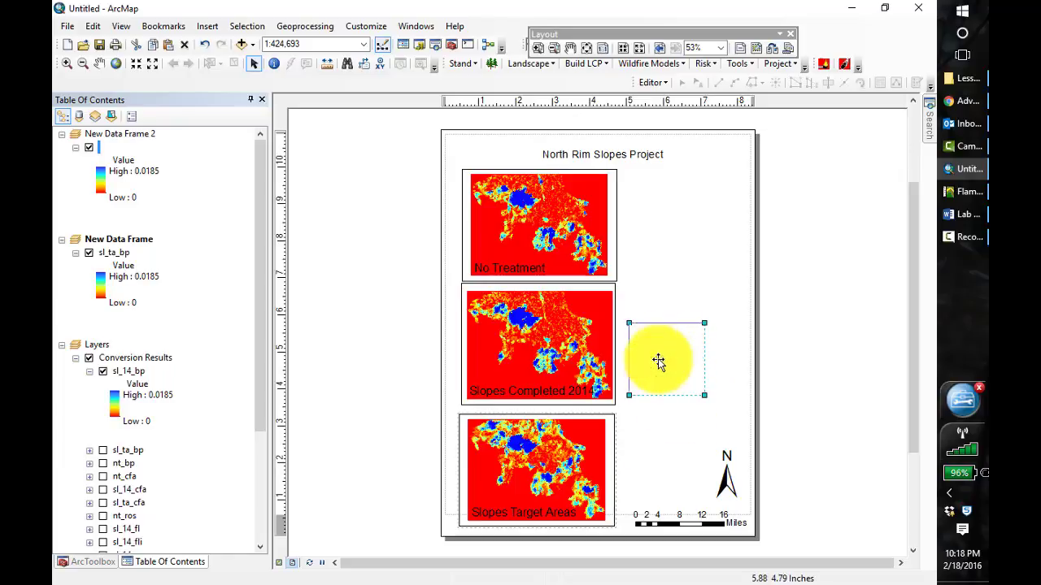
Review the legend's items, frame, and size and position properties.
double_click(658, 362)
left_click(325, 134)
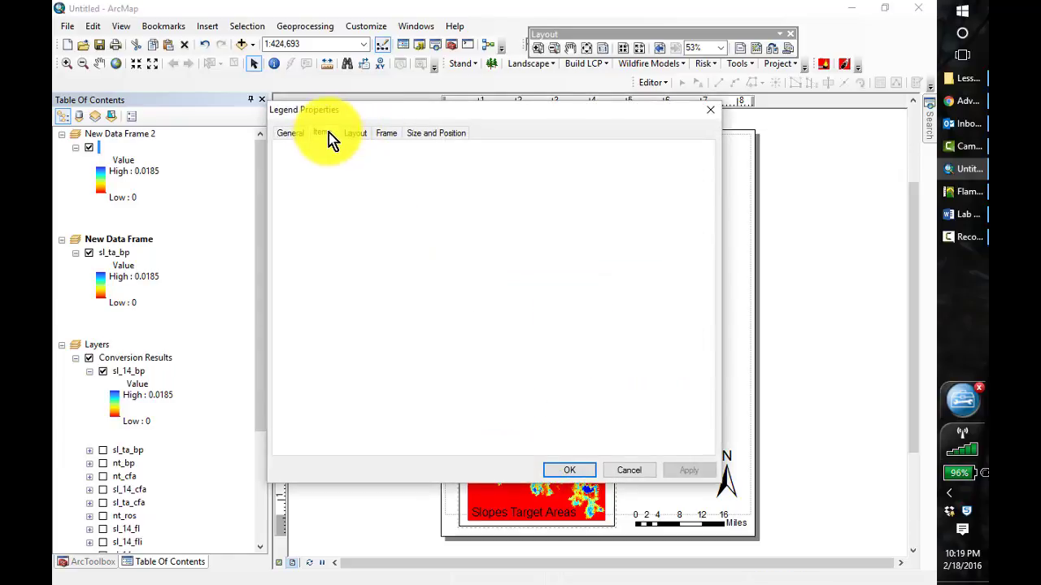
left_click(422, 132)
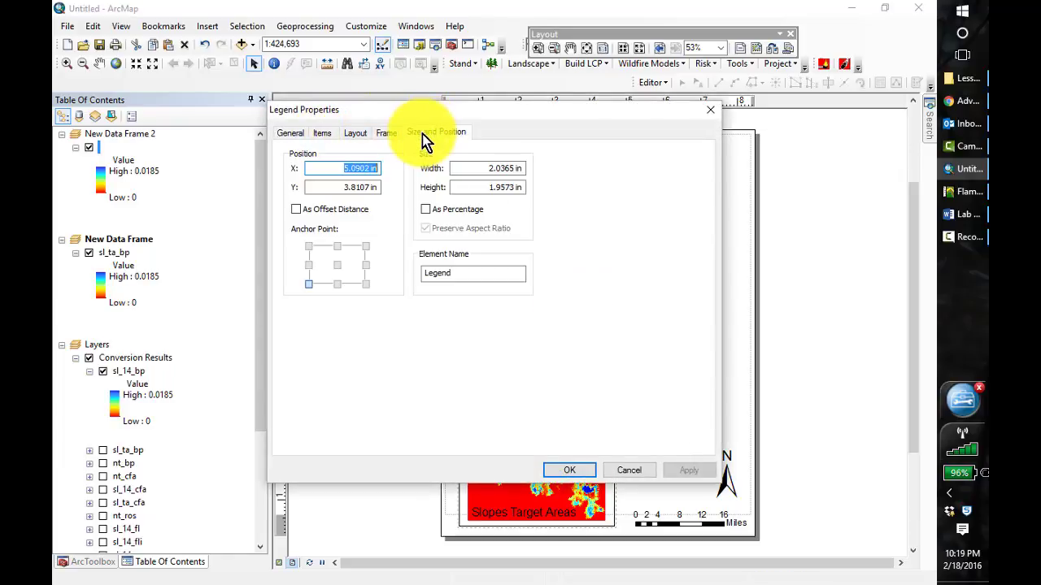
left_click(378, 168)
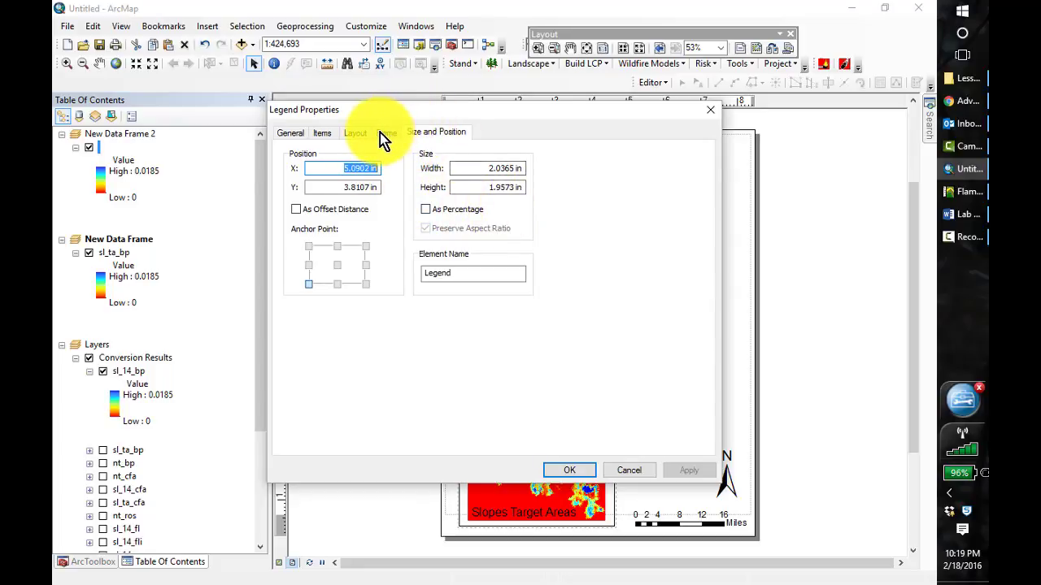
left_click(381, 133)
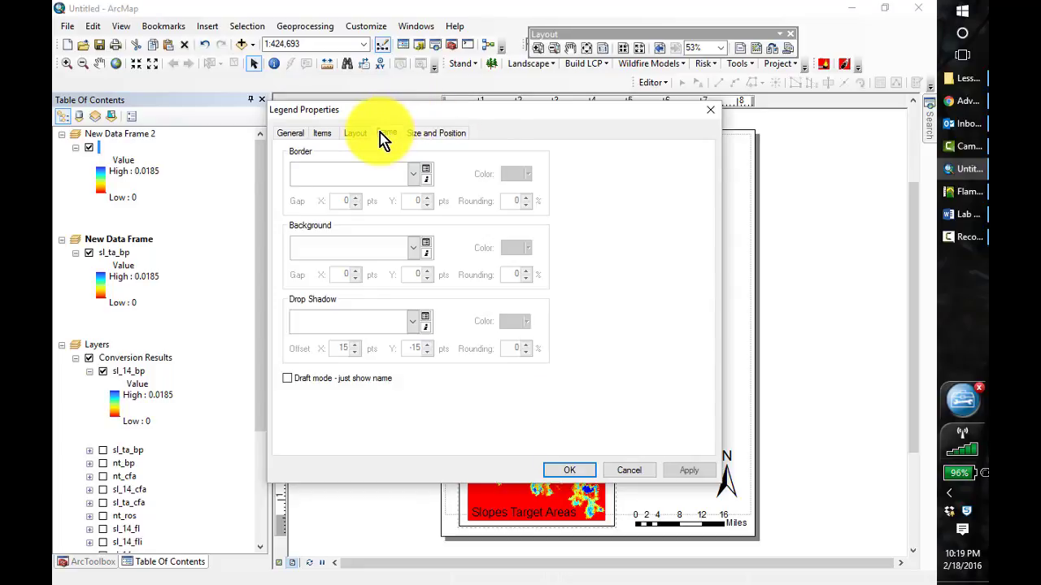
left_click(710, 110)
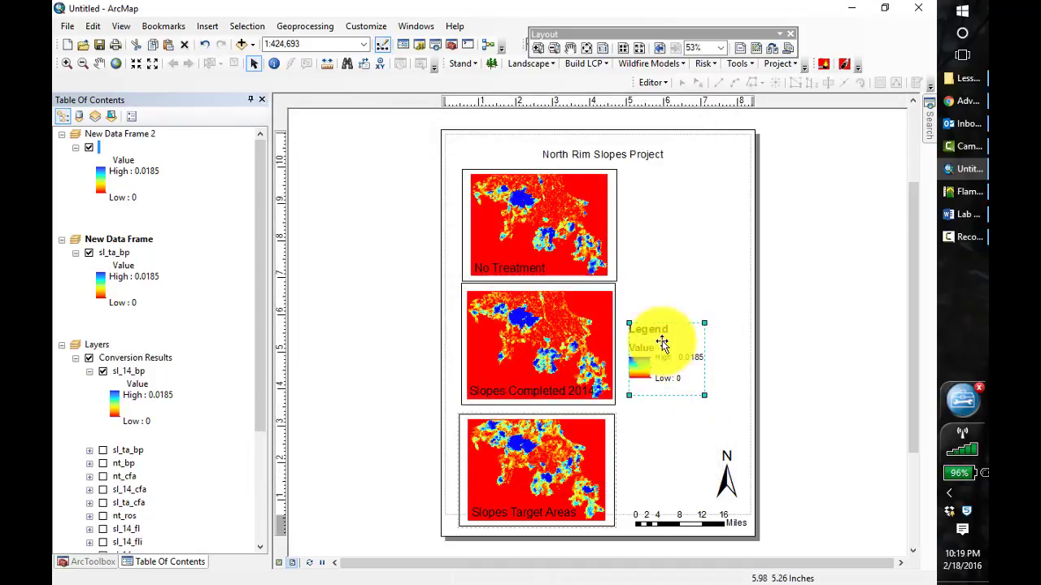
Shift the legend slightly away from the sl_14_bp frame and open the map document's file commands.
left_click_drag(619, 360, 652, 358)
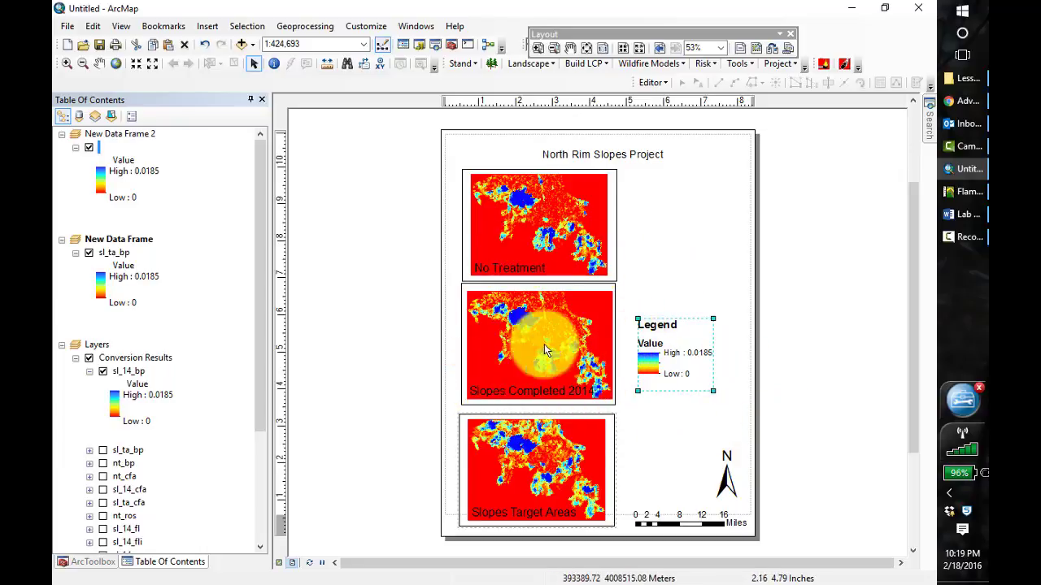
left_click(69, 26)
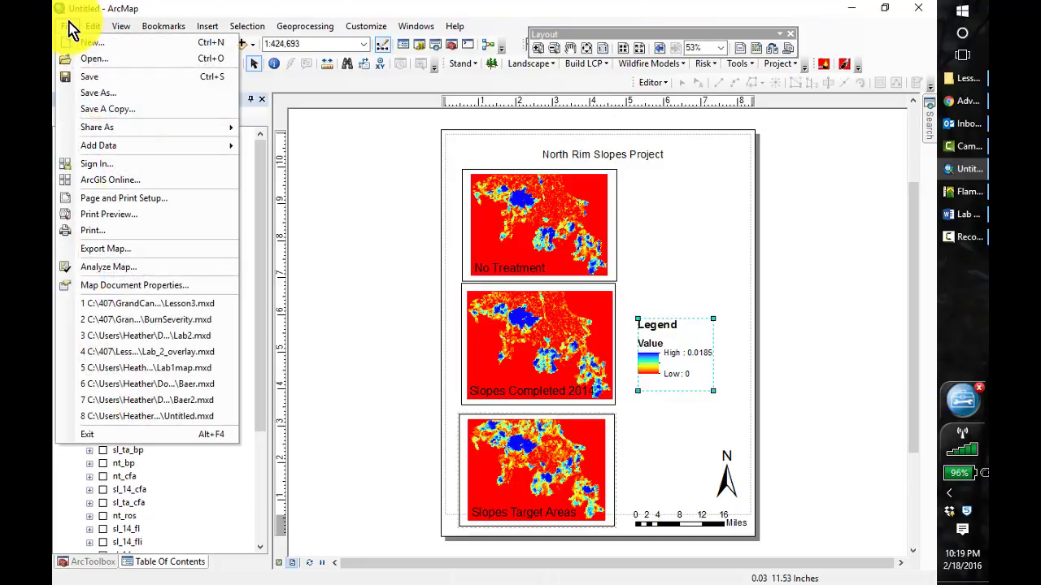
Export the map layout as a 150 dpi JPEG into the 407\Lesson_5 folder.
left_click(128, 251)
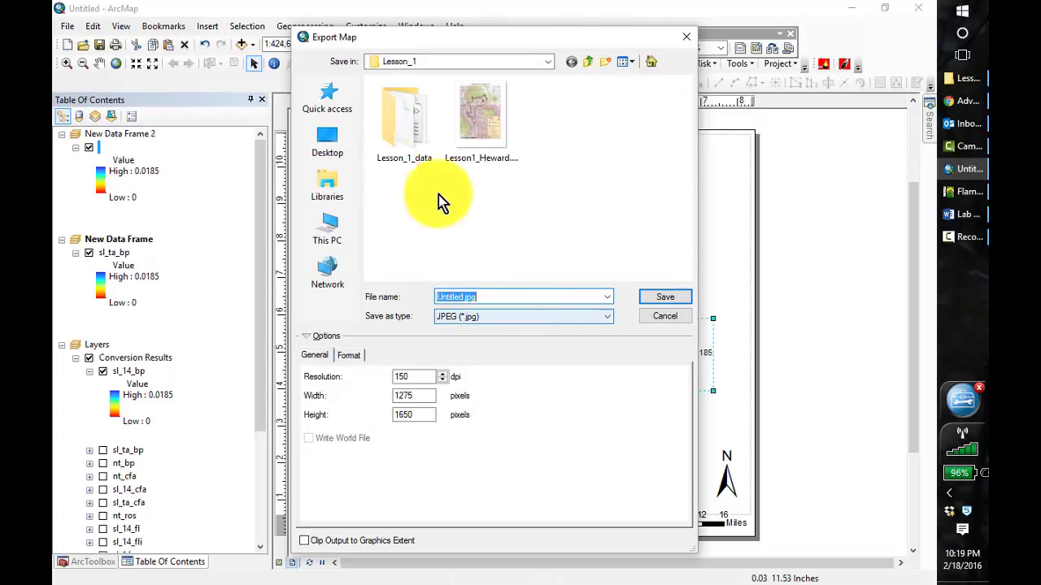
left_click(588, 63)
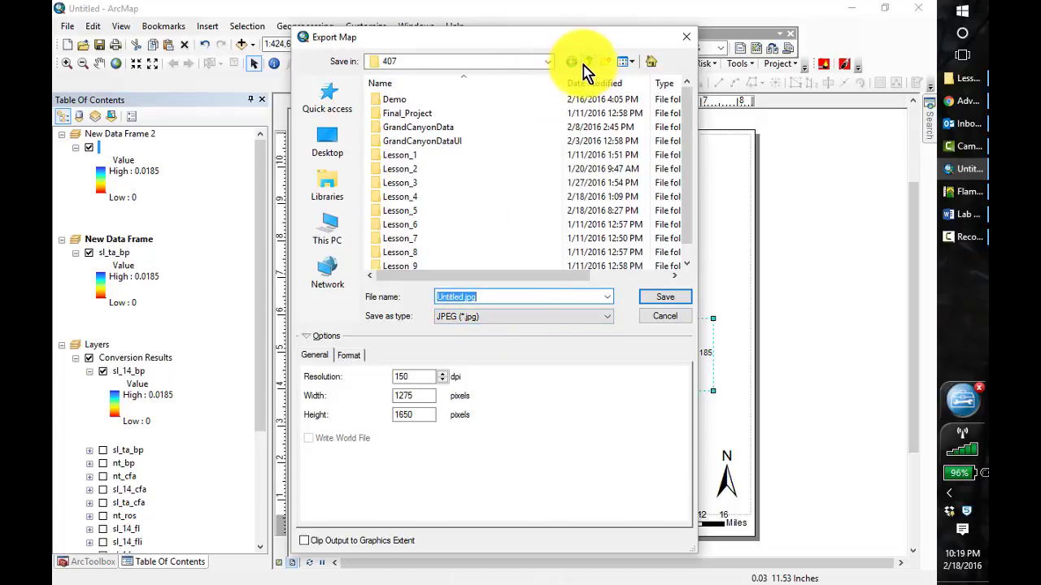
double_click(406, 213)
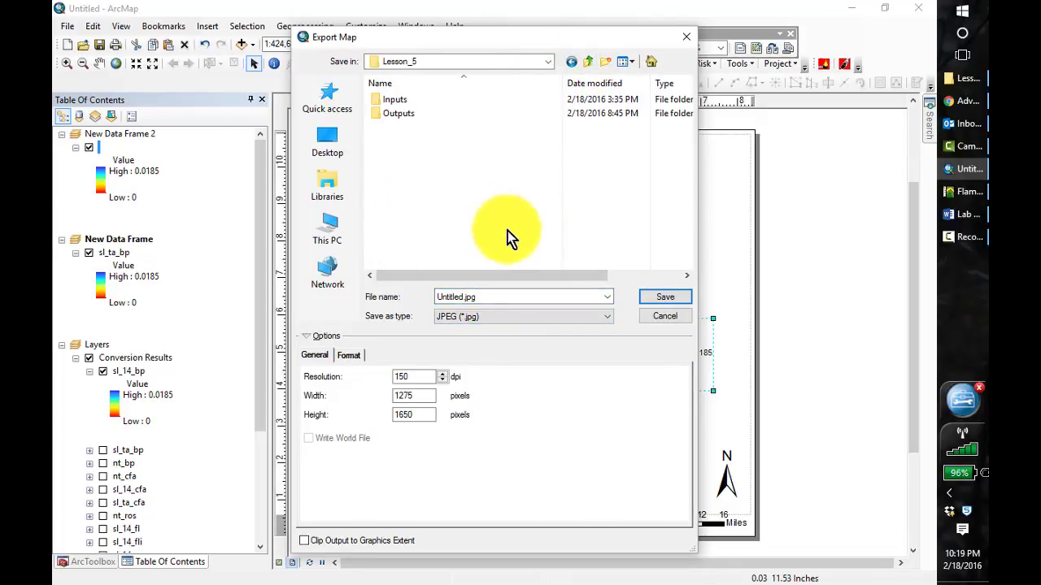
left_click(663, 298)
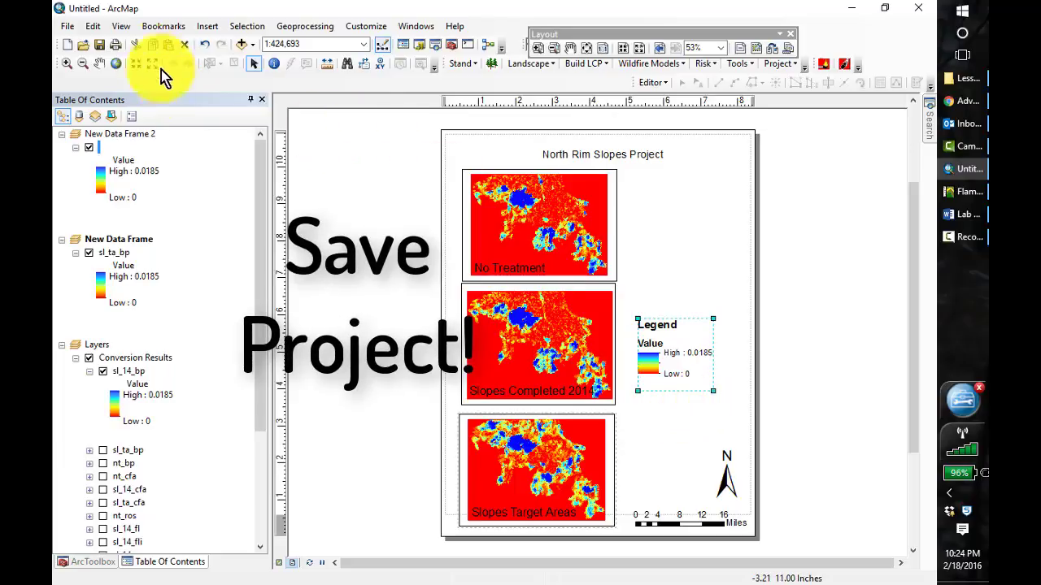
Save the map document as Lesson5 in the 407\Lesson_5 folder.
left_click(71, 28)
left_click(103, 89)
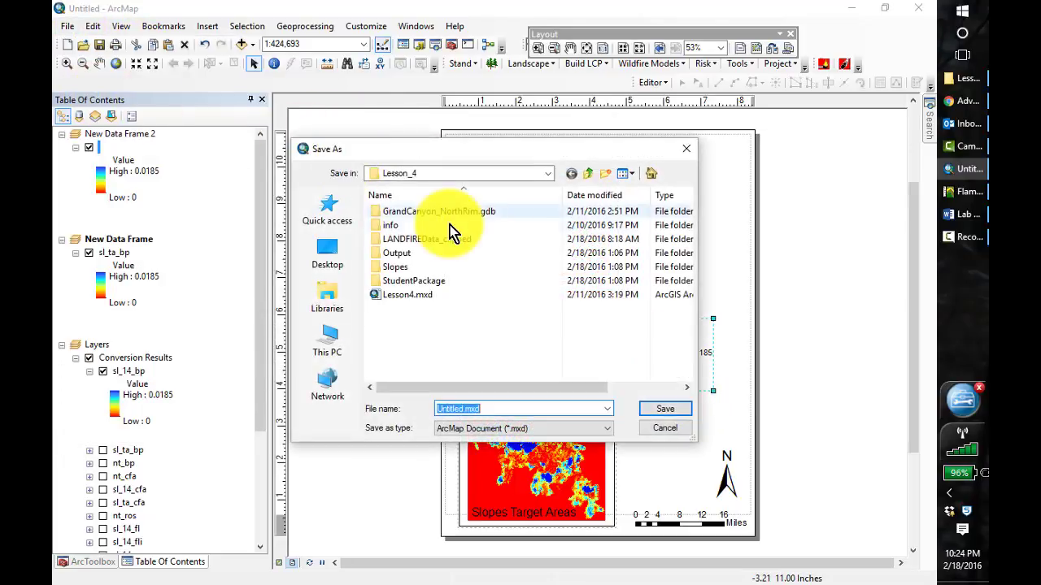
left_click(590, 174)
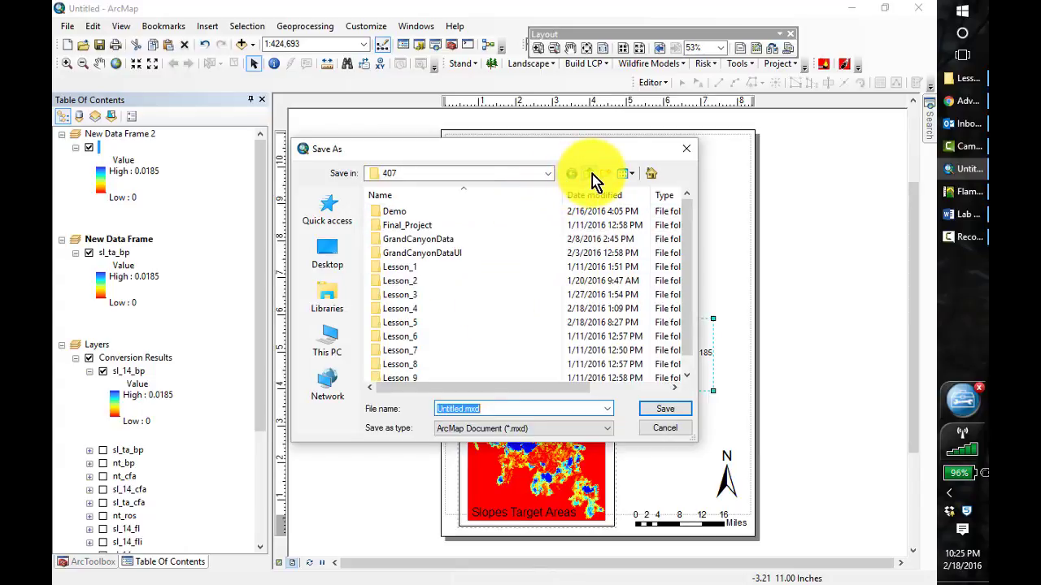
double_click(409, 325)
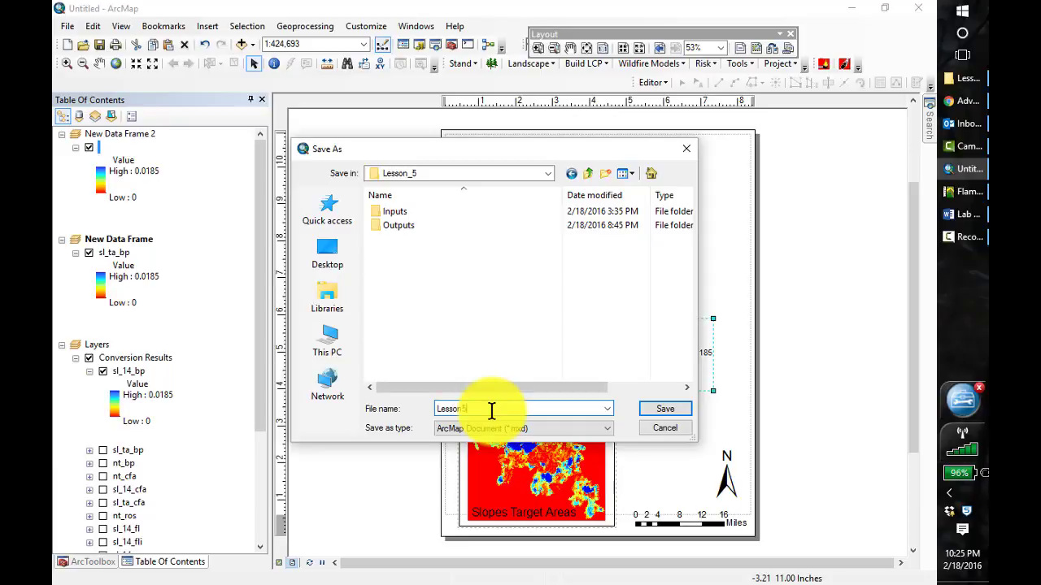
left_click(664, 406)
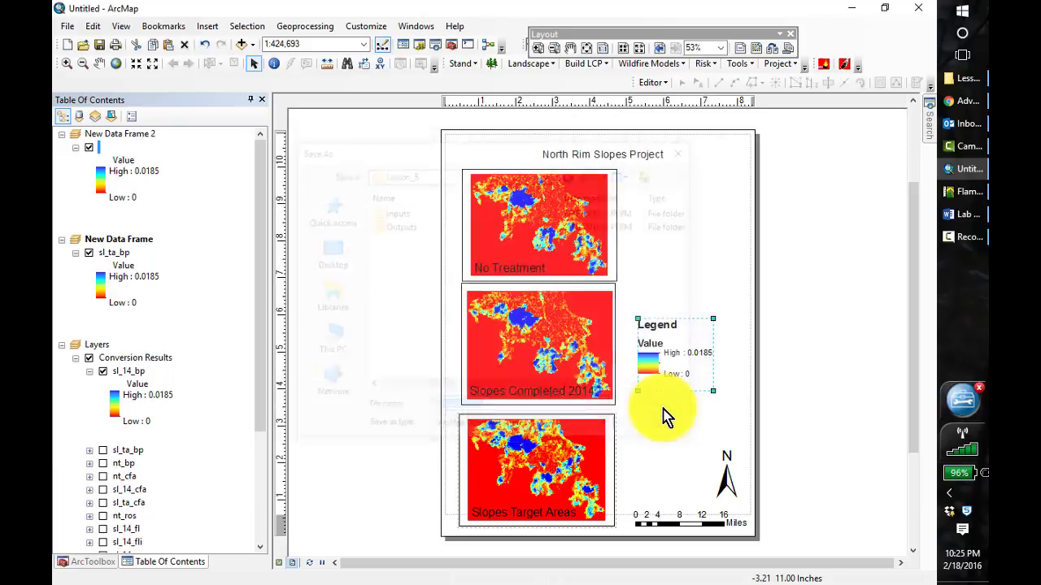
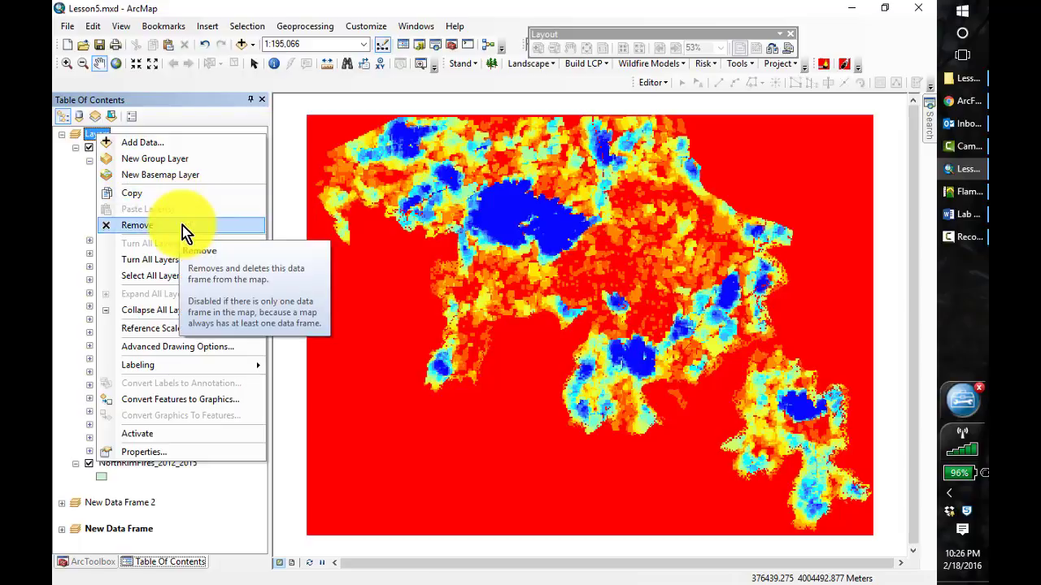
Activate the Layers data frame and set up the Spatial Analyst Minus tool to subtract sl_14_bp from nt_bp.
left_click(148, 434)
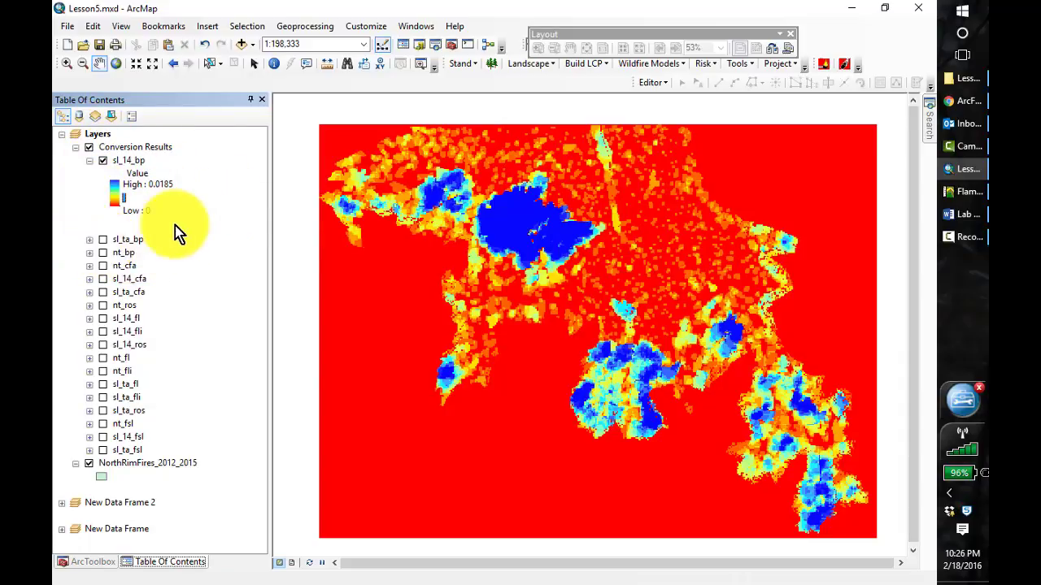
left_click(95, 563)
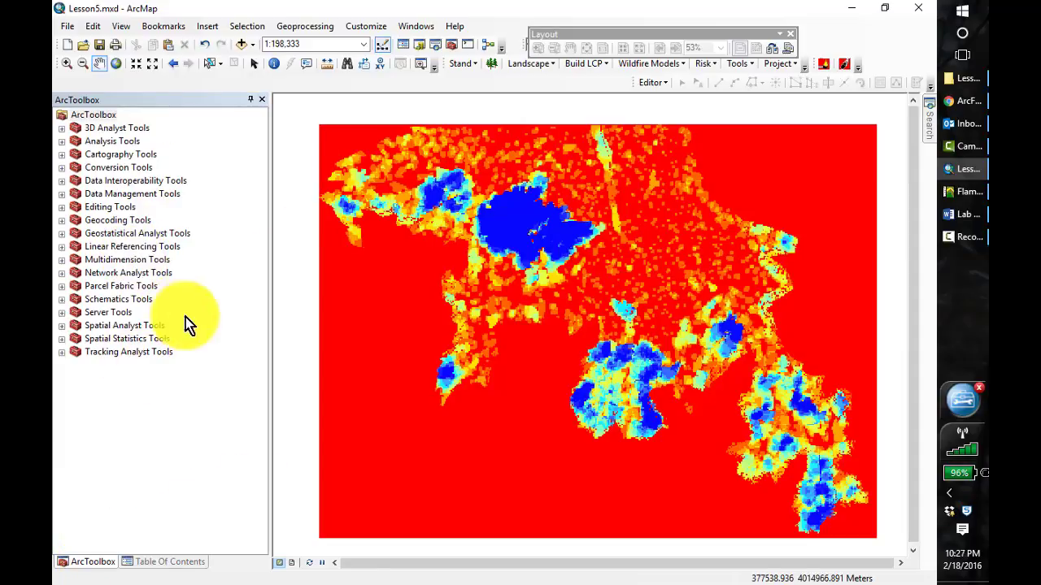
left_click(64, 326)
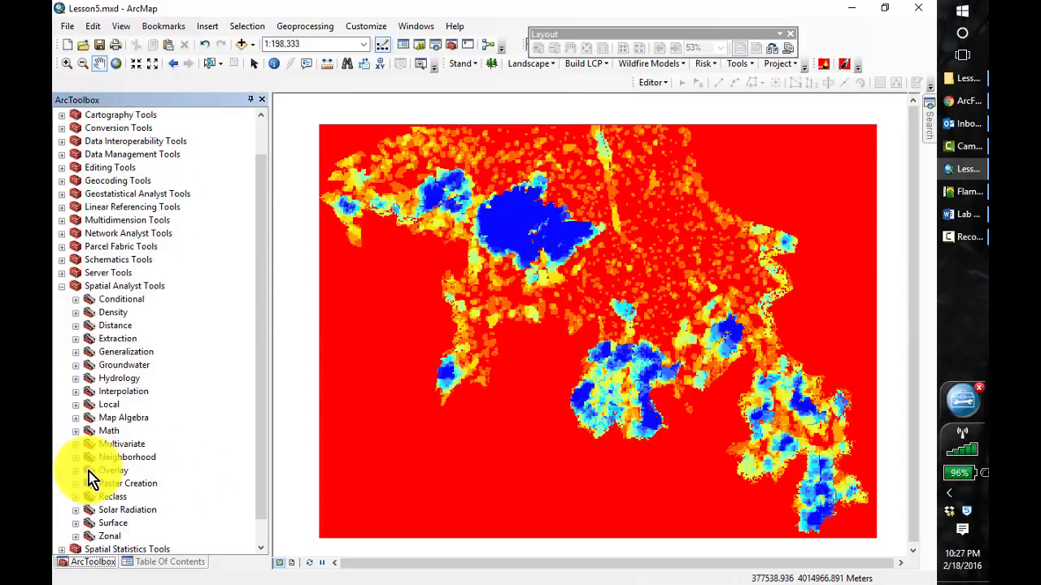
left_click(76, 432)
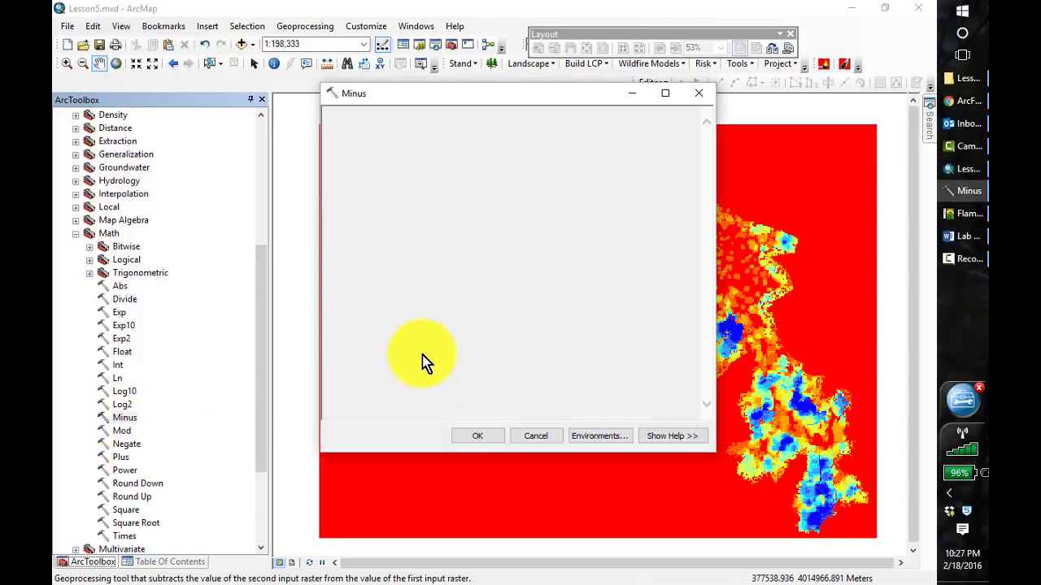
left_click(659, 136)
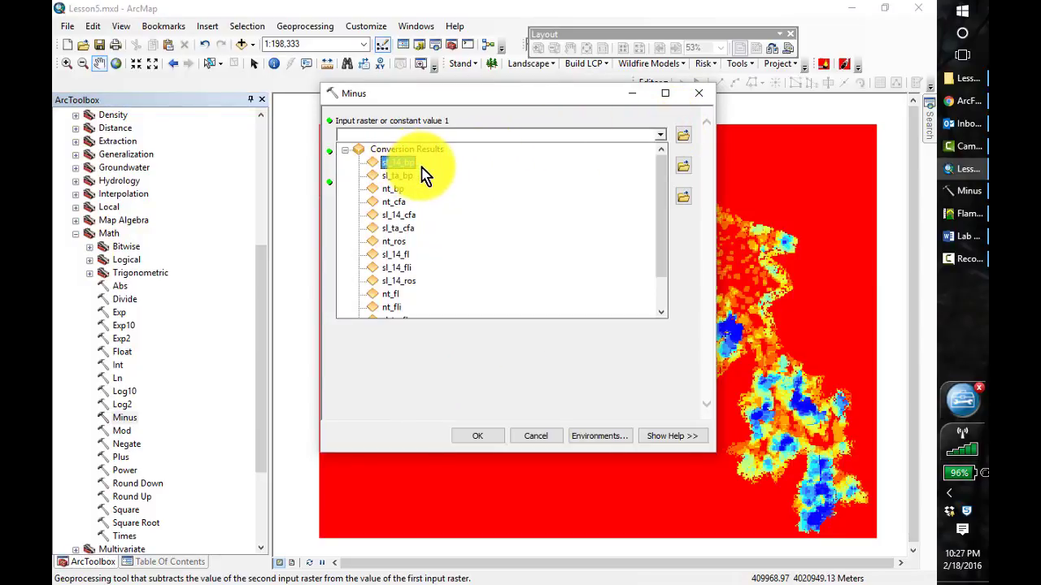
left_click(394, 191)
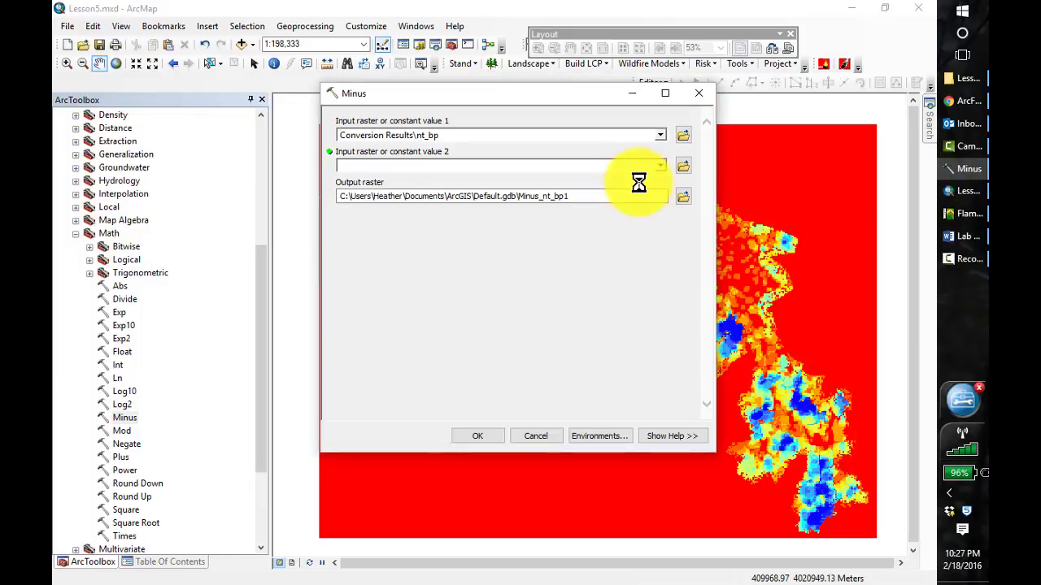
left_click(659, 167)
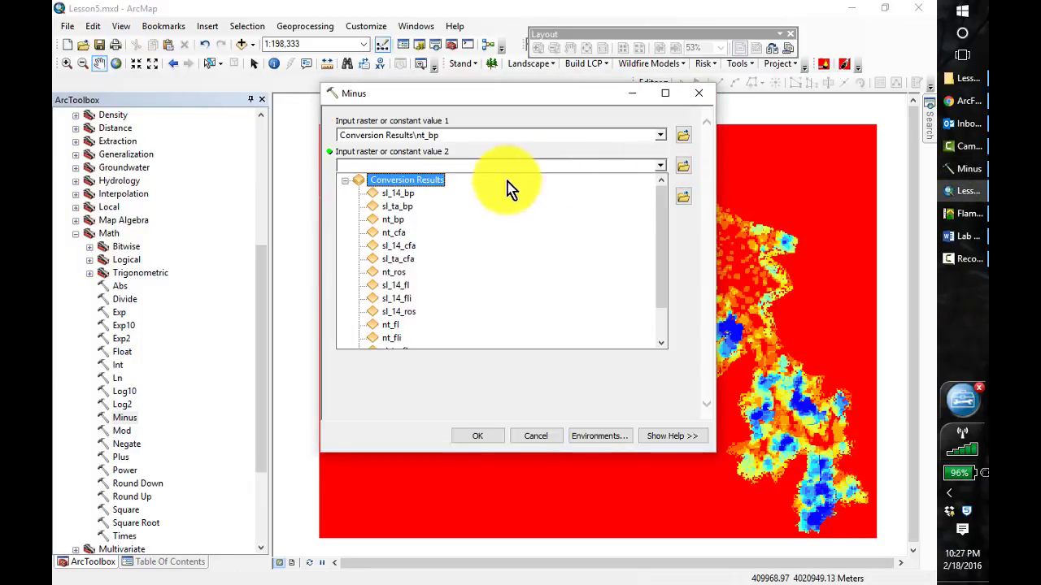
left_click(398, 194)
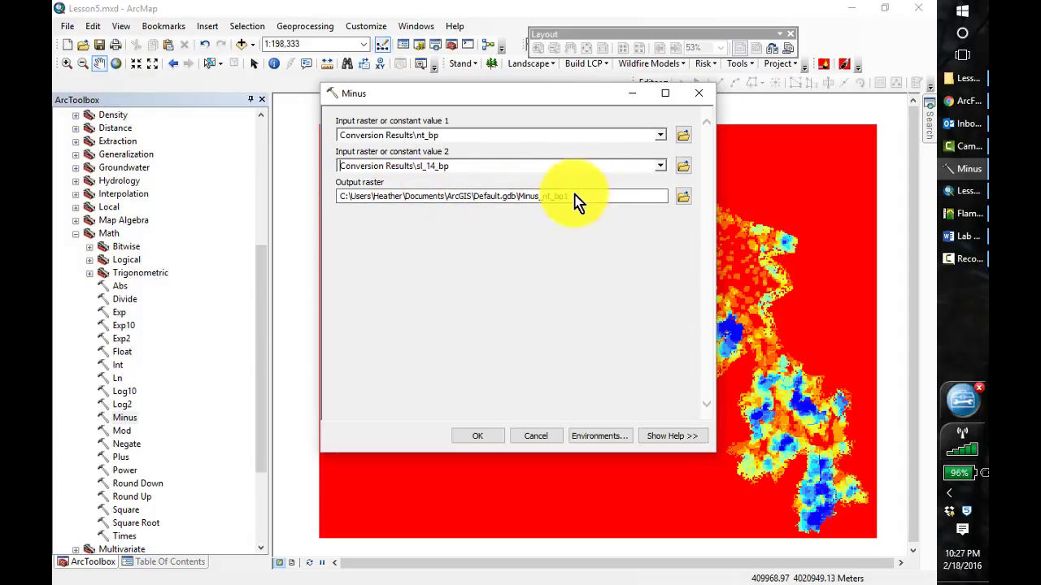
Set the Minus output raster to nt_sl_14_bp in 407\Lesson_5\Outputs, run the tool and return to the layer list.
left_click(684, 198)
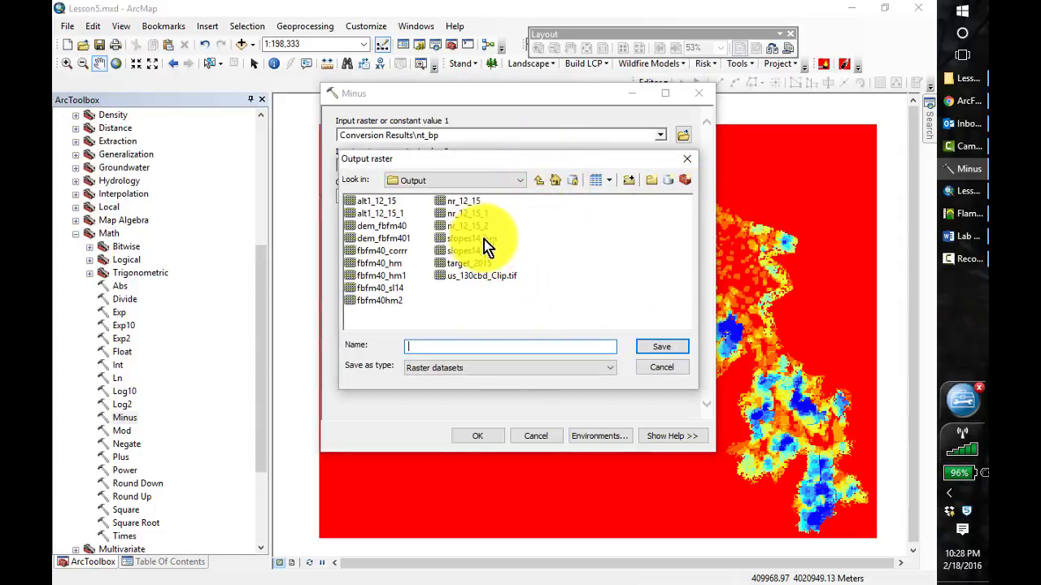
left_click(523, 188)
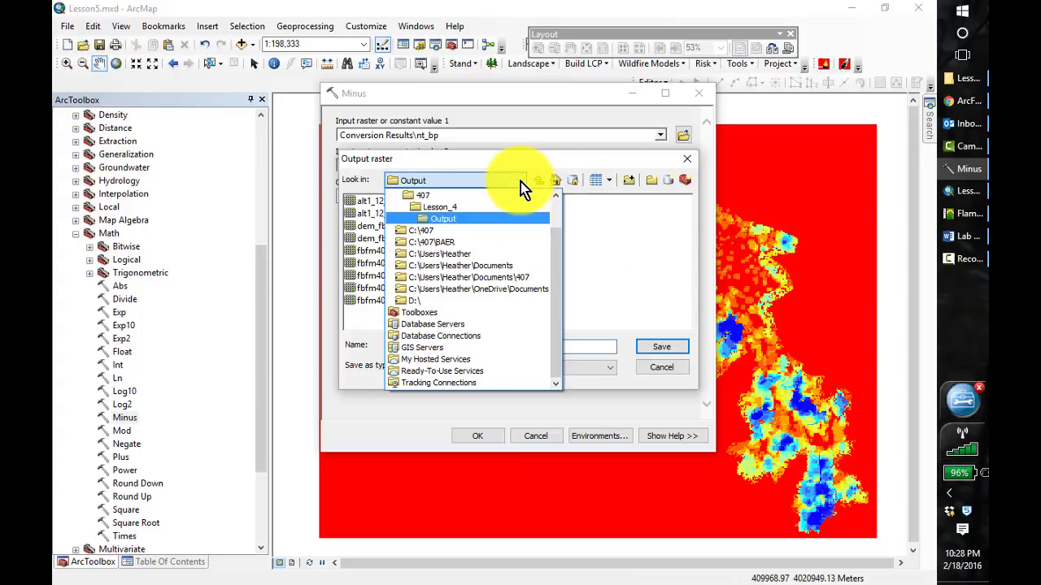
left_click(523, 187)
left_click(520, 186)
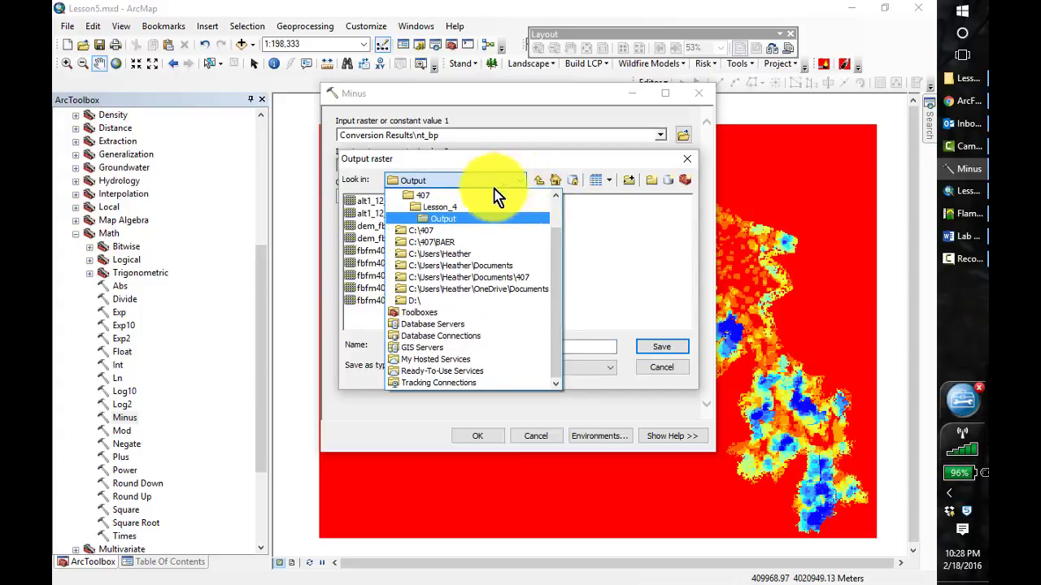
left_click(419, 197)
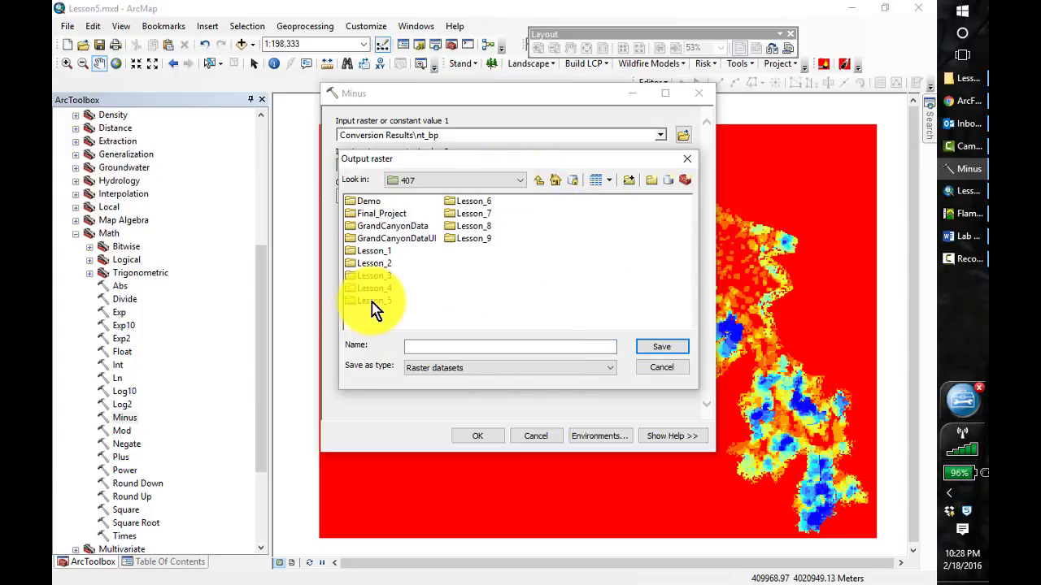
double_click(372, 301)
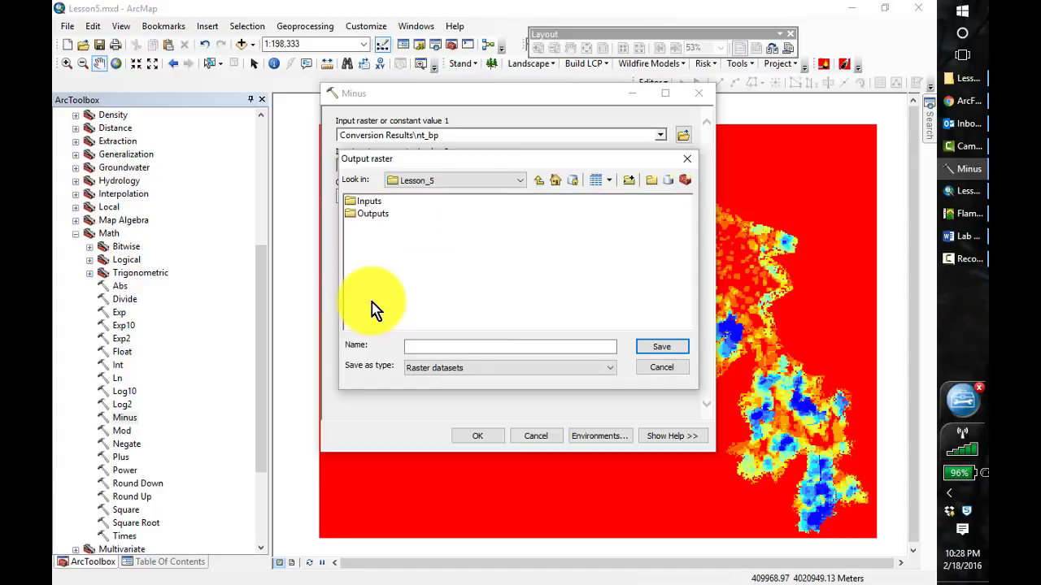
left_click(368, 215)
double_click(367, 215)
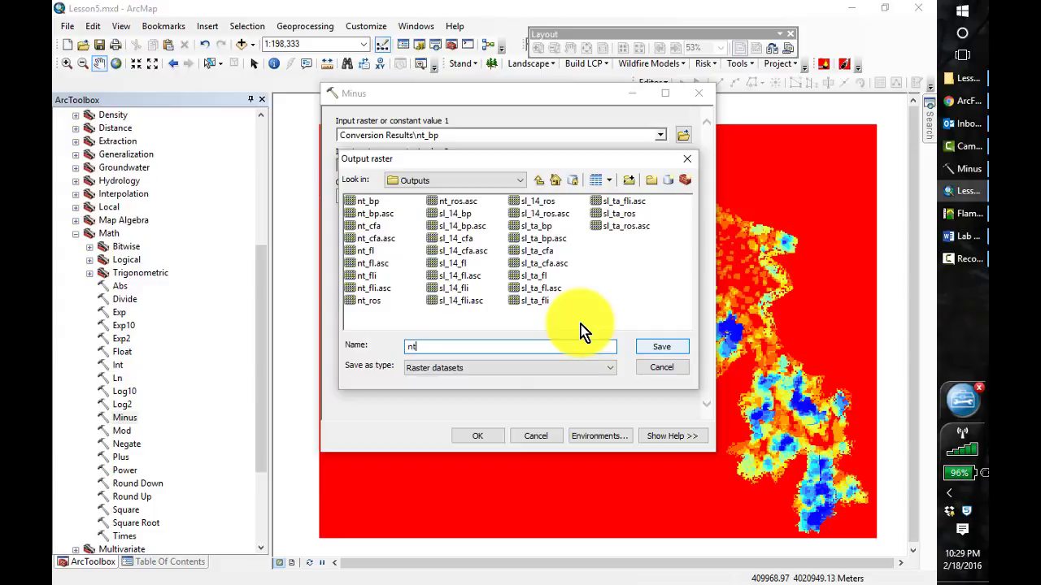
type("nt_sl_14_bp")
left_click(668, 348)
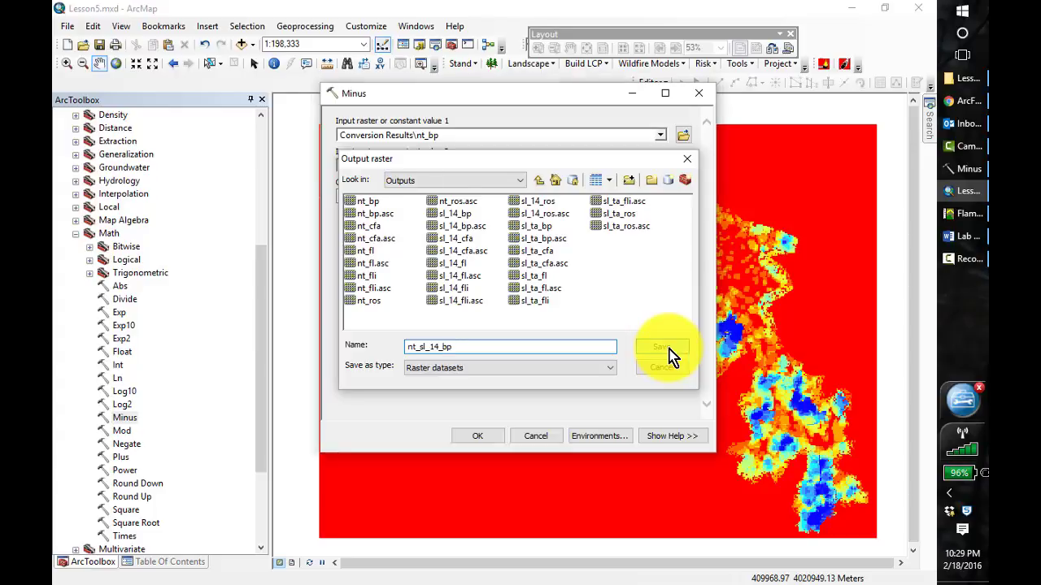
left_click(483, 436)
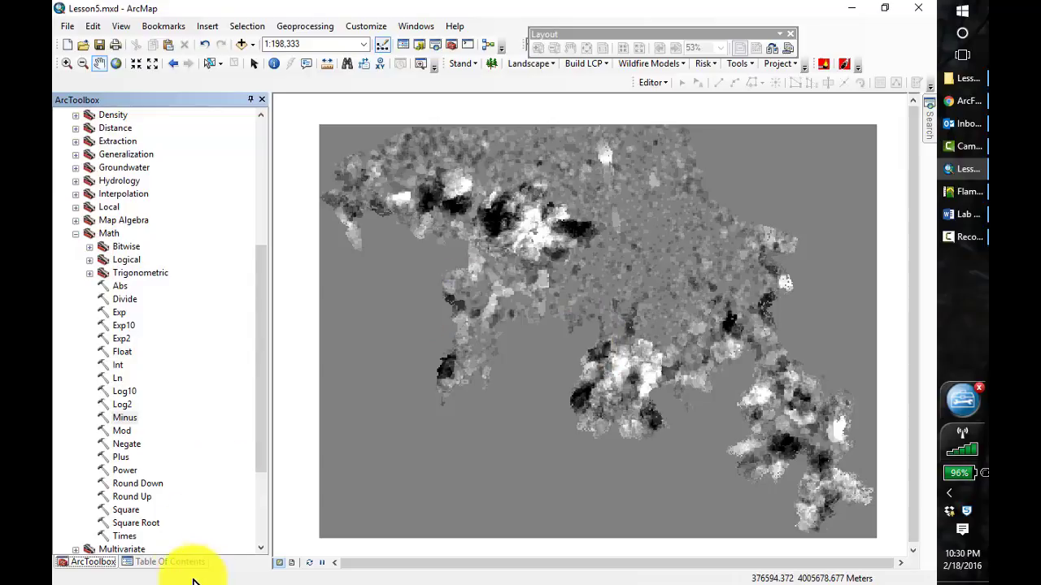
left_click(170, 562)
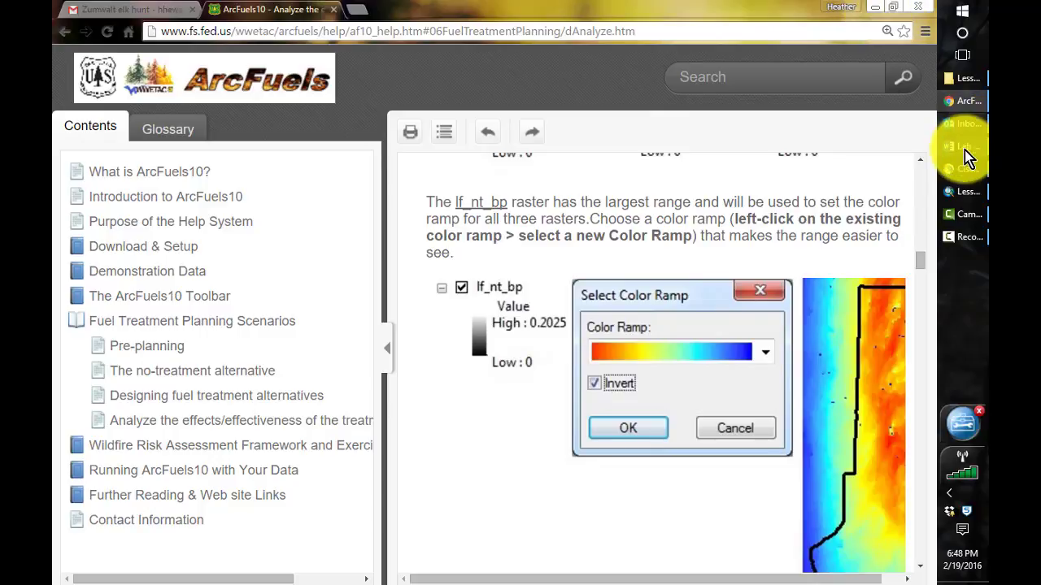
Return to ArcMap and set up the Spatial Analyst Minus tool to subtract sl_ta_bp from nt_bp.
left_click(959, 194)
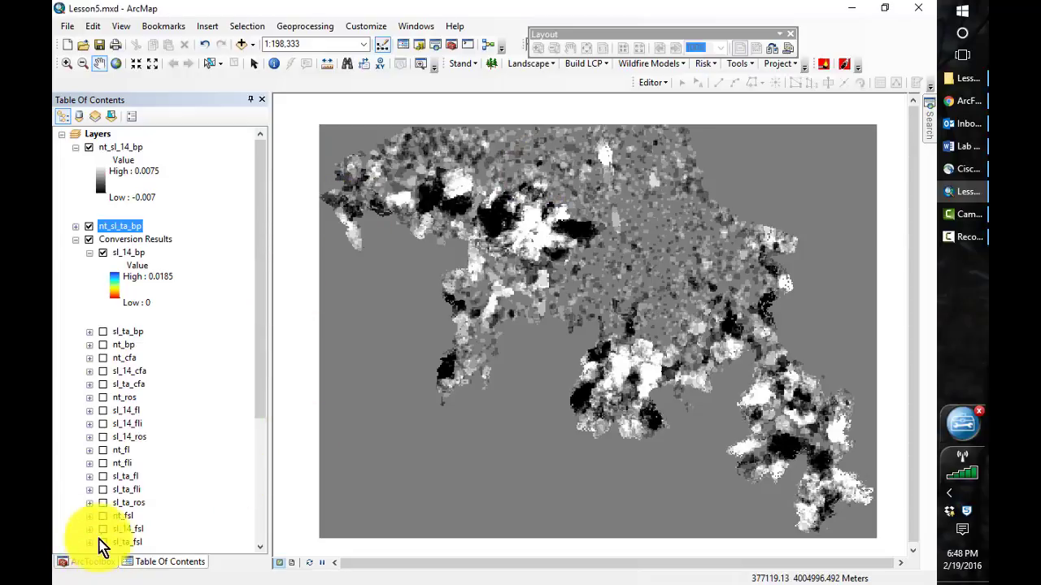
left_click(89, 562)
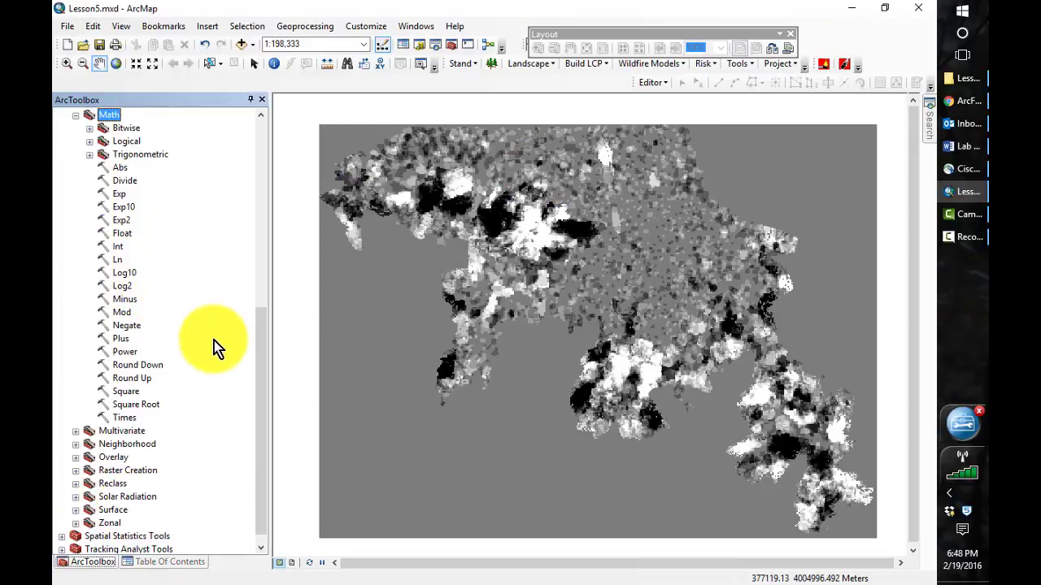
double_click(125, 299)
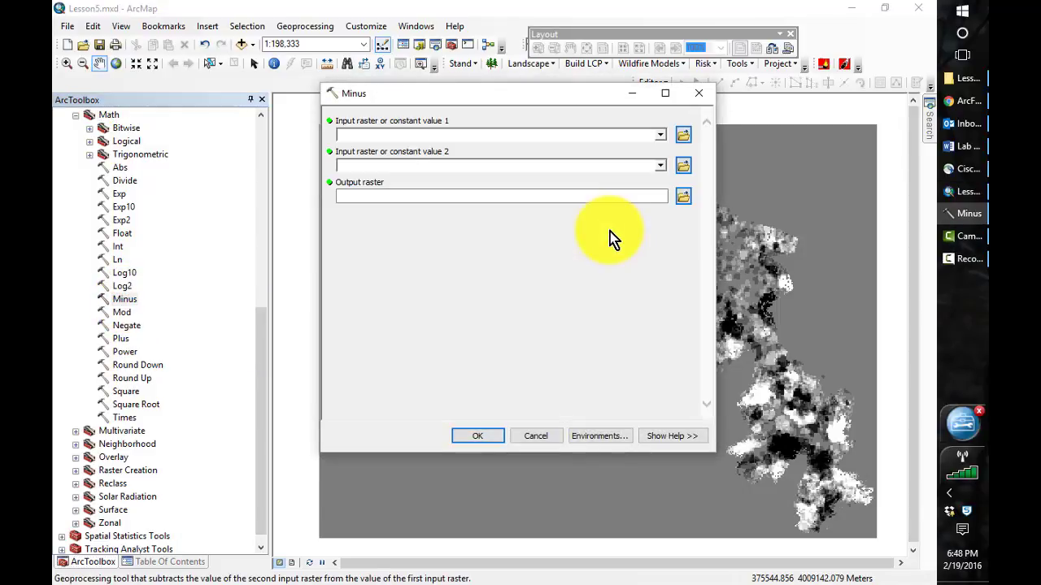
left_click(660, 135)
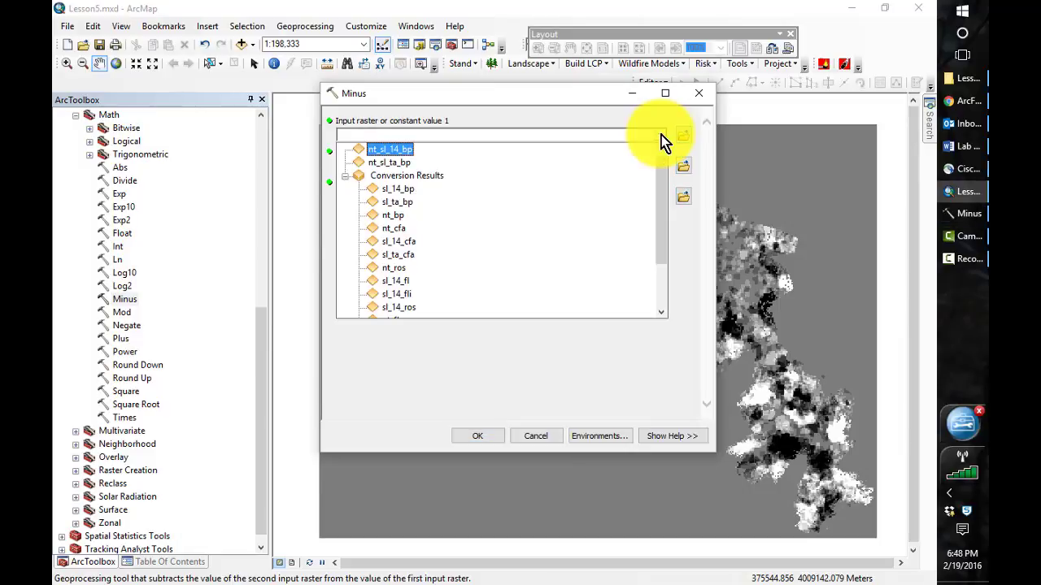
left_click(411, 216)
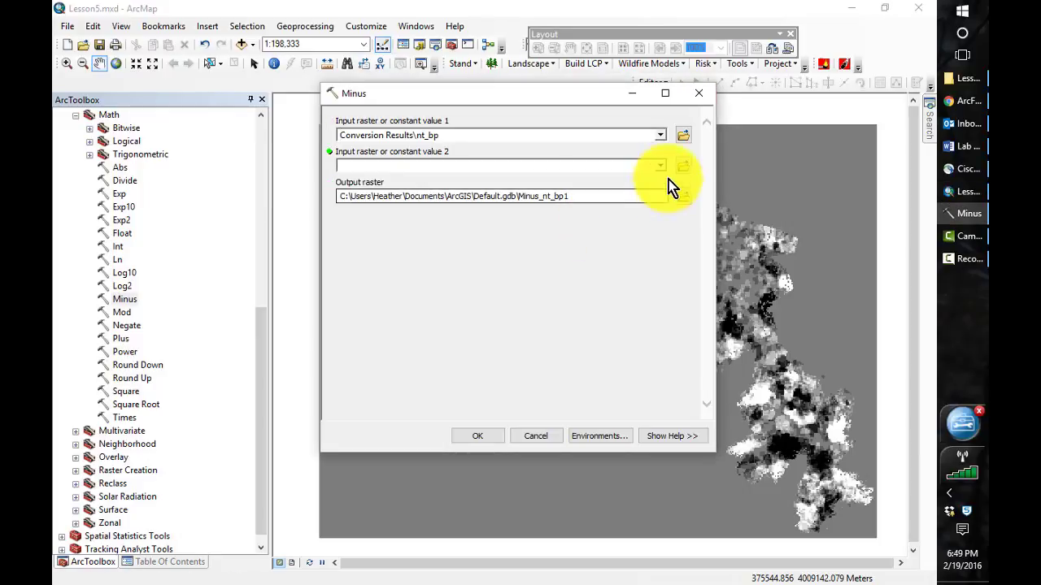
left_click(660, 165)
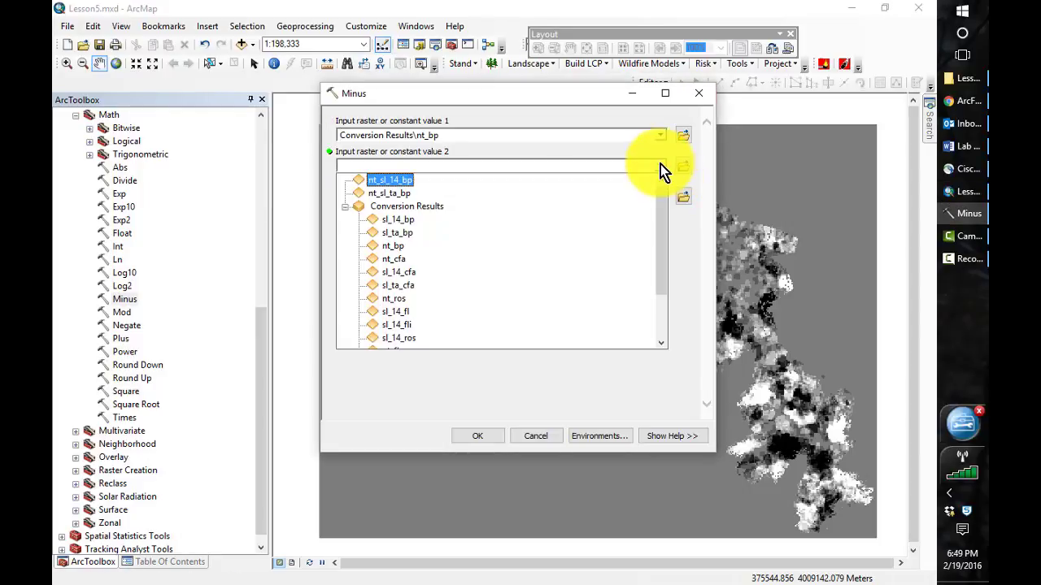
left_click(408, 233)
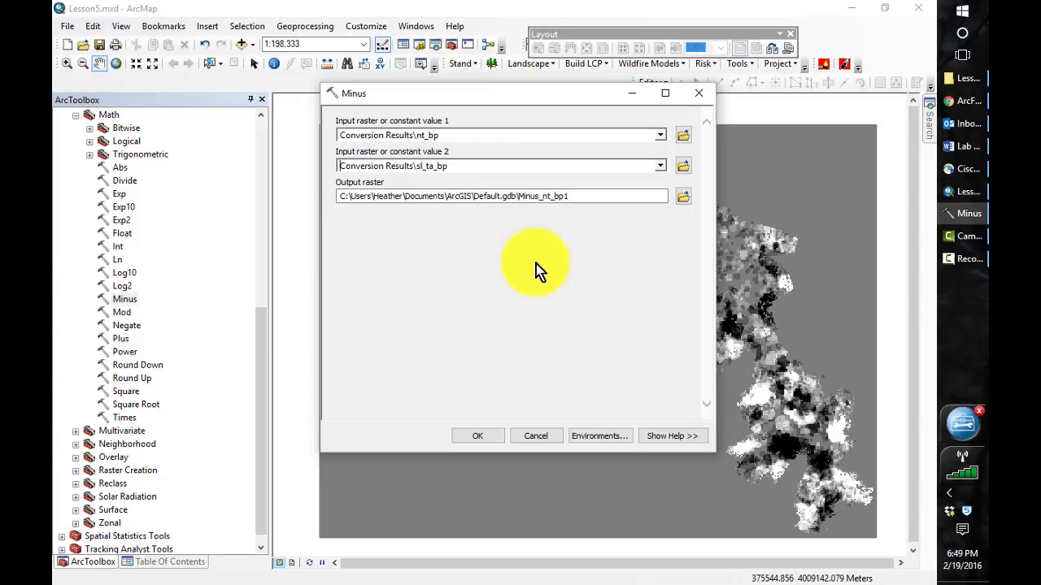
Set the Minus output raster to nt_sl_ta_bp in 407\Lesson_5\Outputs, close the tool without running it and return to the layer list.
left_click(683, 197)
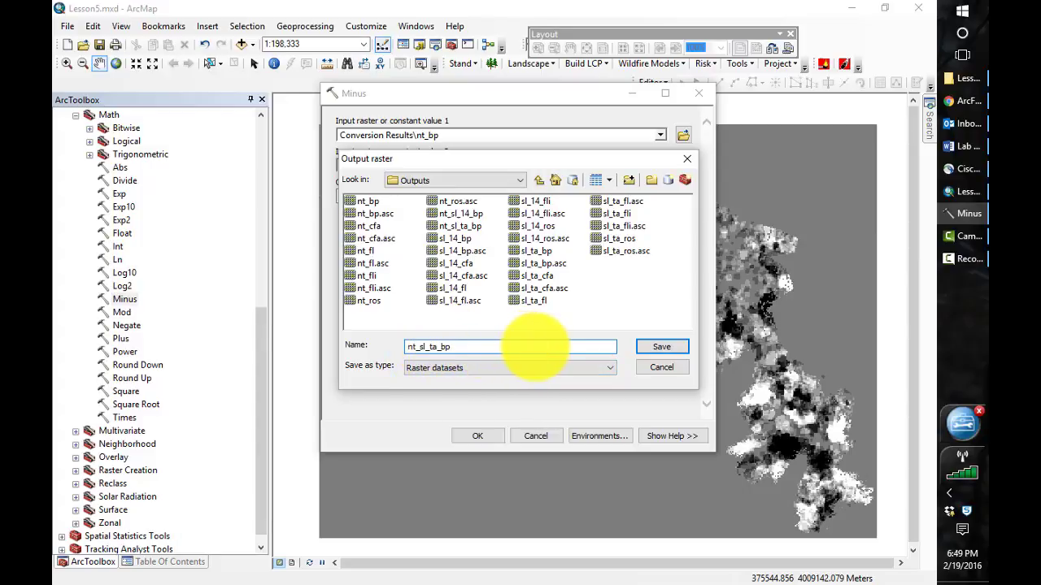
left_click(673, 350)
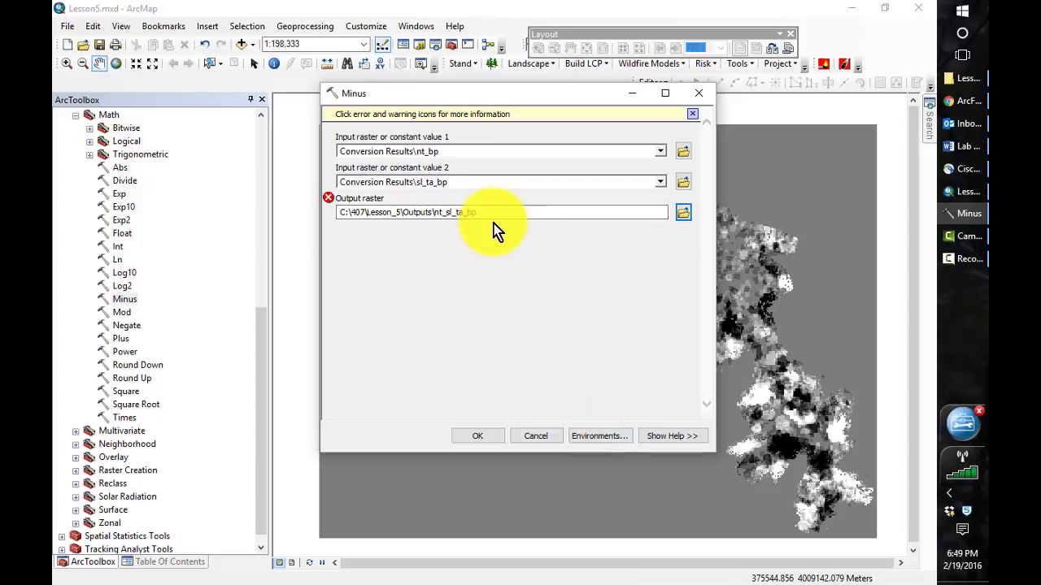
left_click(699, 93)
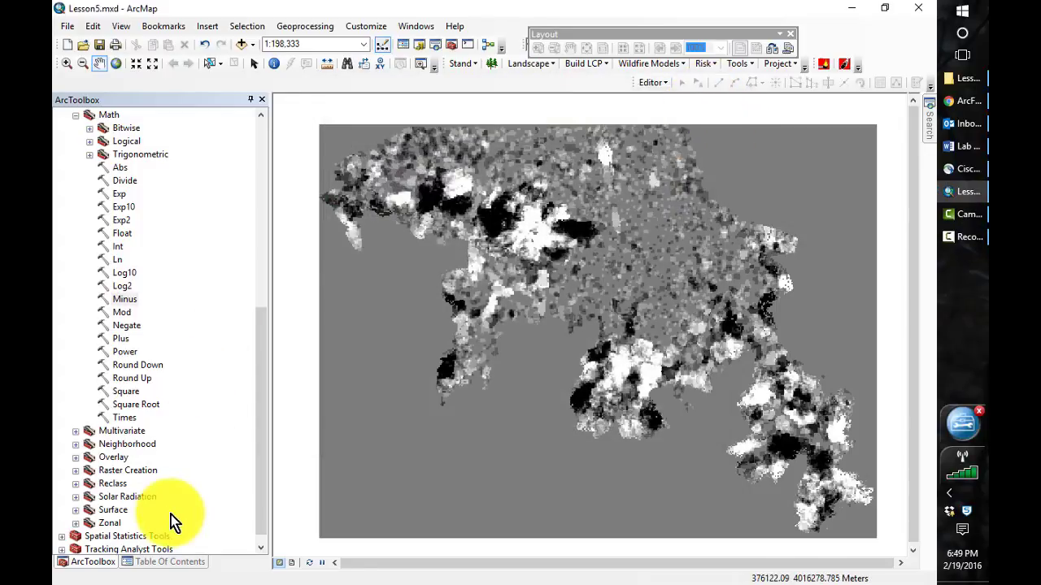
left_click(173, 561)
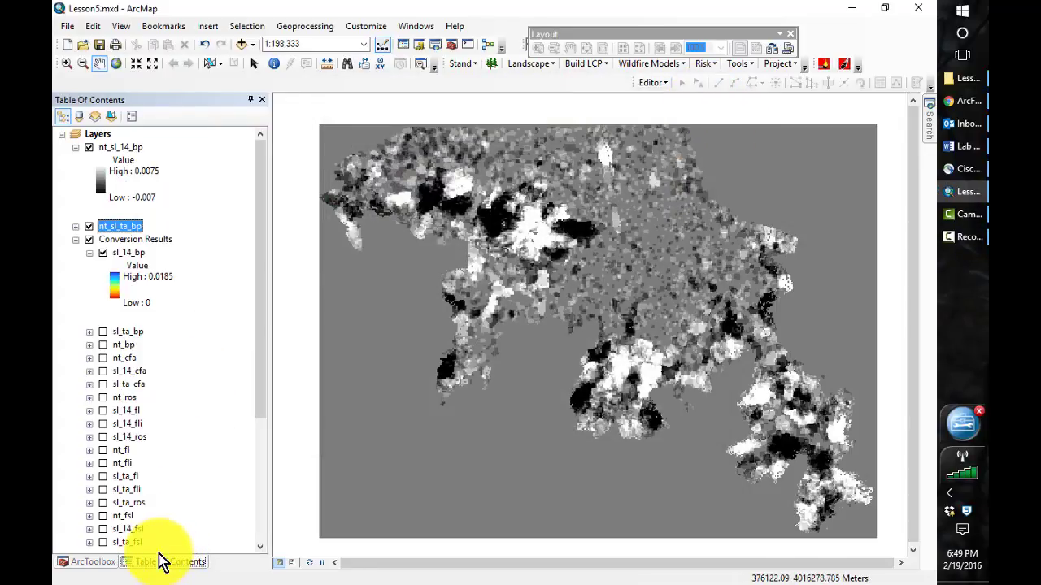
Expand the nt_sl_ta_bp legend and apply the green-to-blue color ramp to the nt_sl_14_bp layer.
left_click(76, 226)
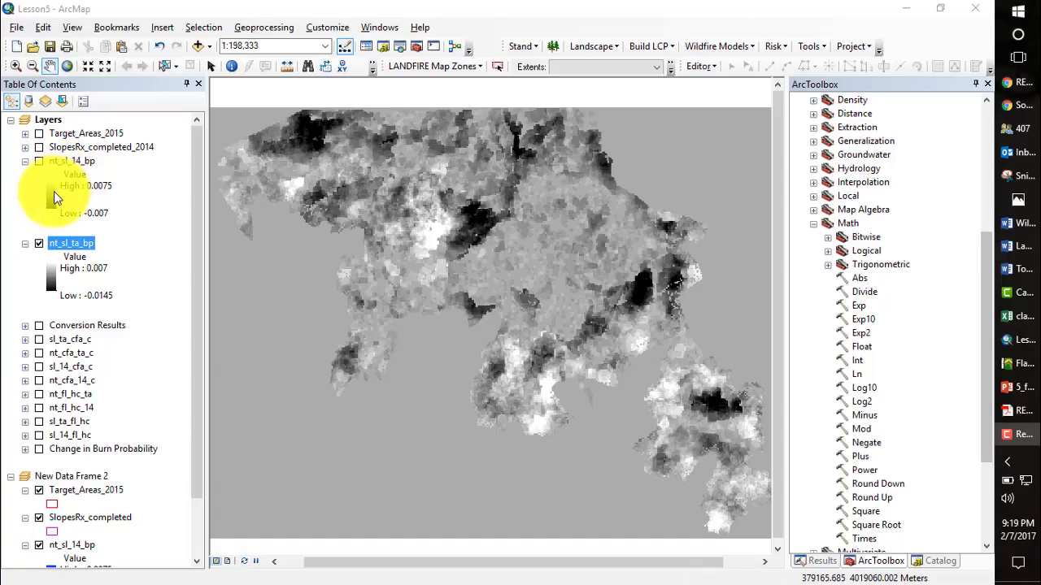
left_click(53, 191)
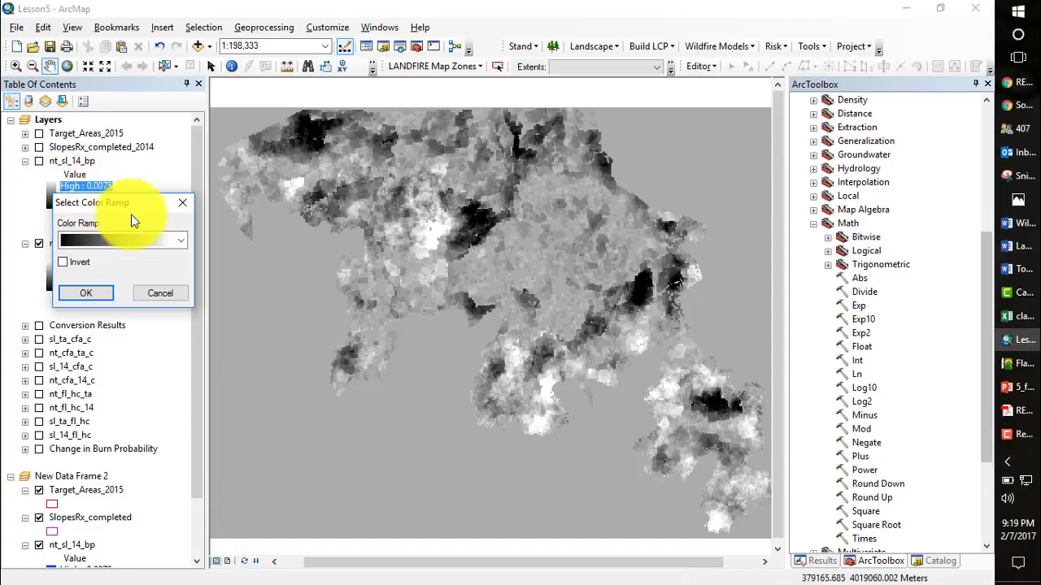
left_click(180, 241)
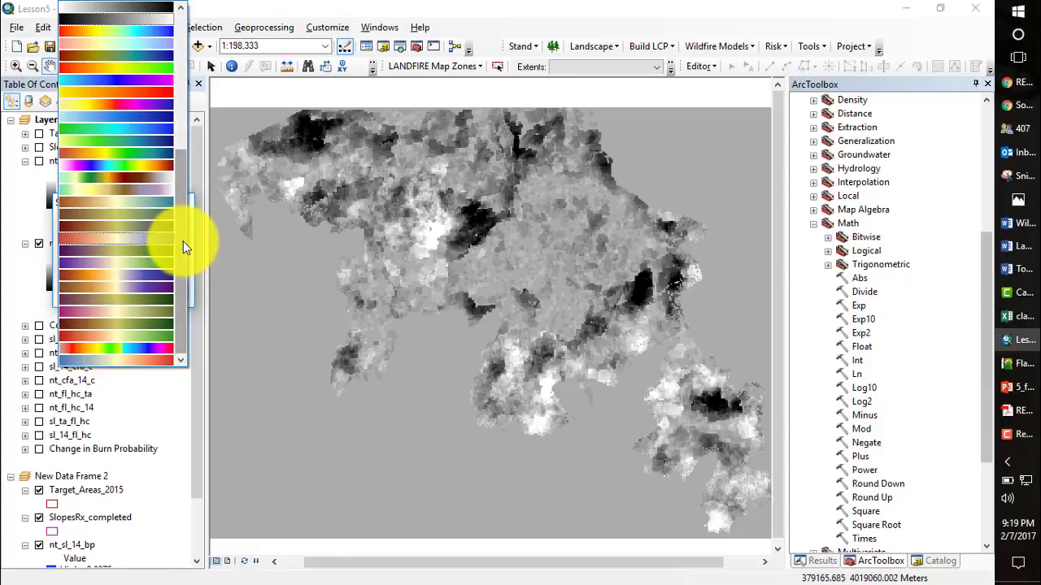
left_click(132, 129)
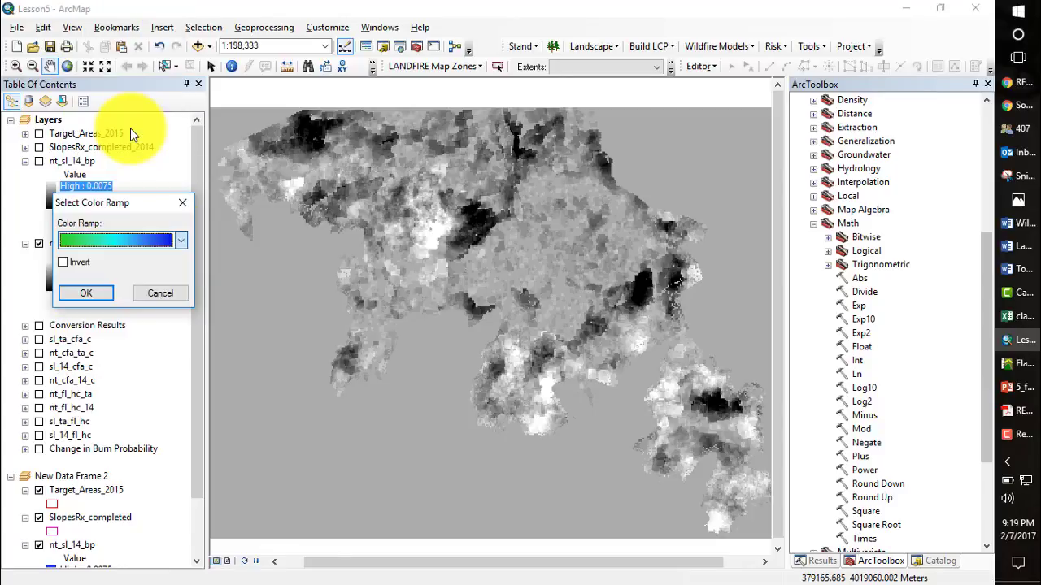
left_click(89, 295)
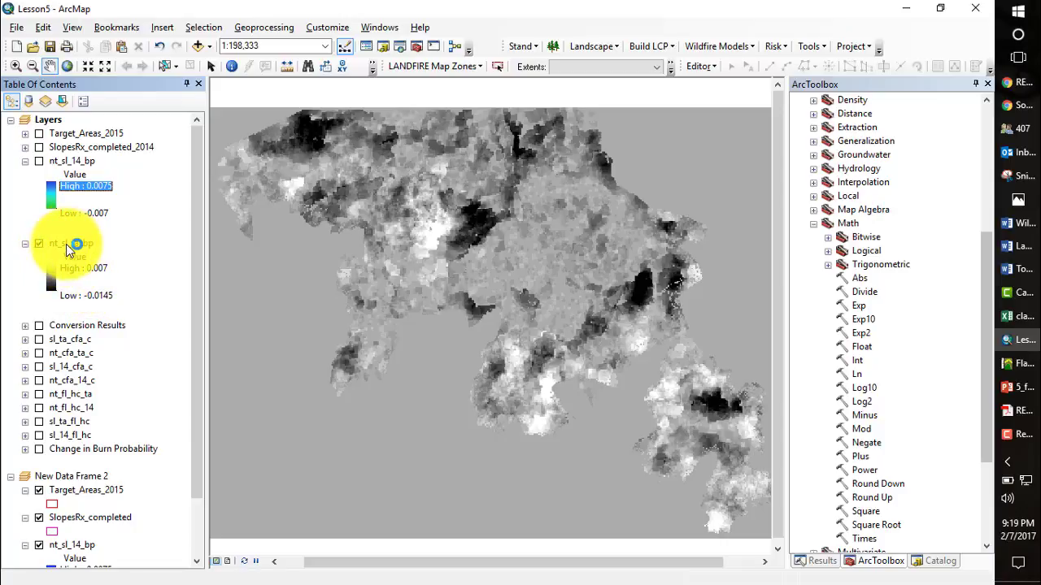
Import the symbology of nt_sl_14_bp into the nt_sl_ta_bp layer's properties.
right_click(69, 248)
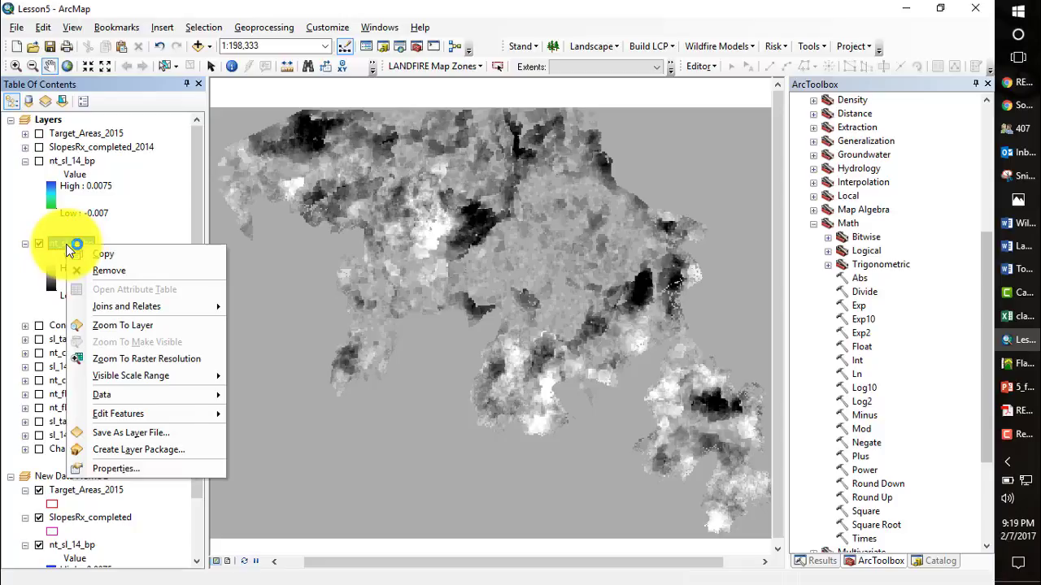
left_click(120, 464)
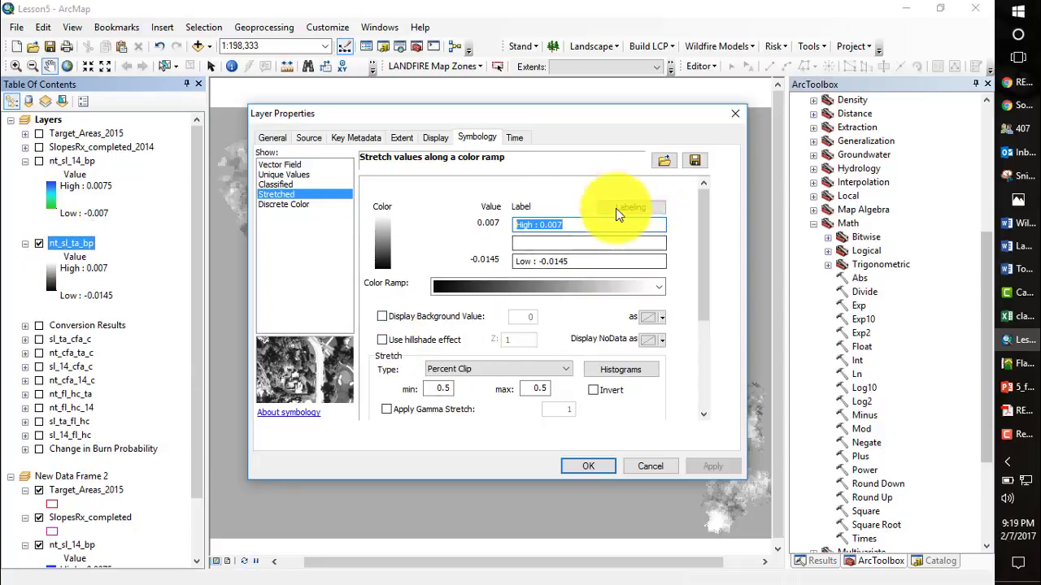
left_click(667, 161)
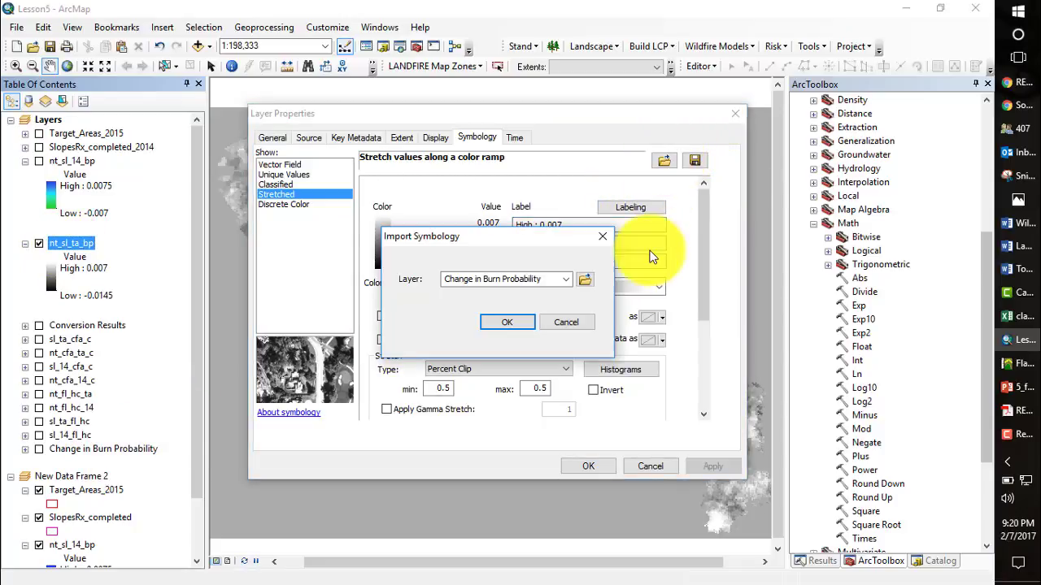
left_click(569, 284)
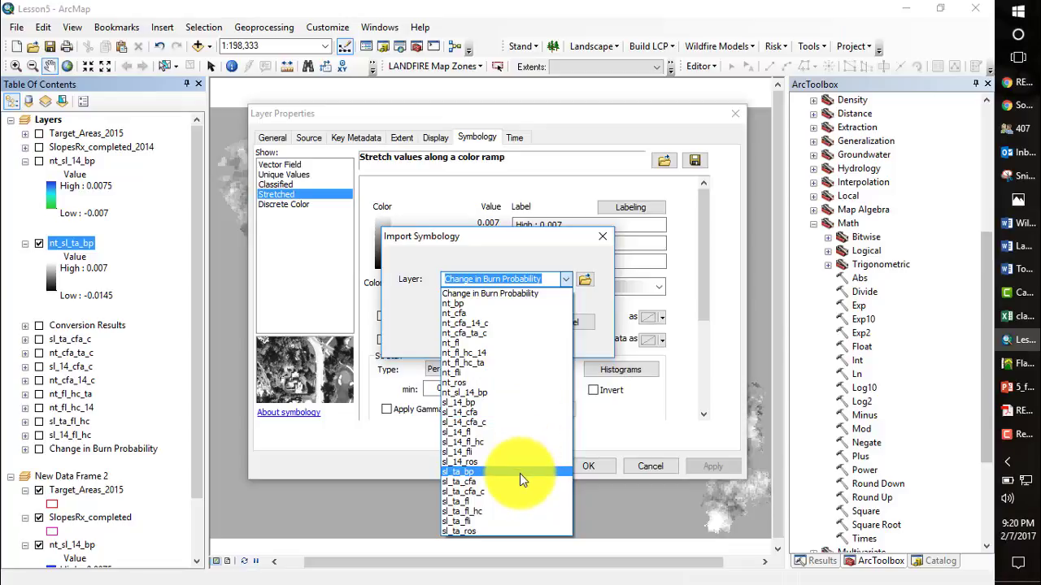
left_click(497, 394)
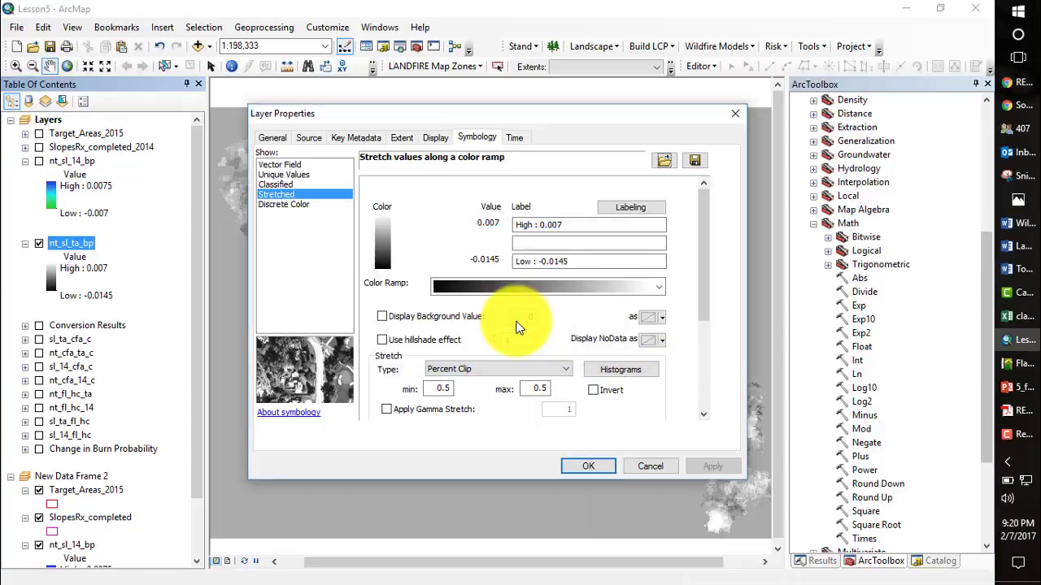
left_click(512, 322)
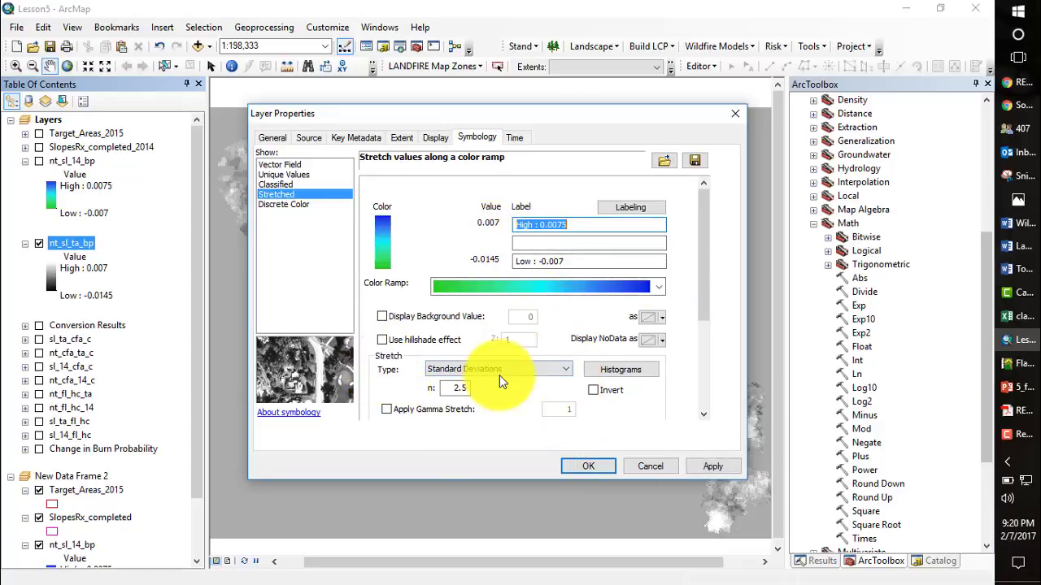
Stretch nt_sl_ta_bp by Minimum-Maximum with high value 0.0075 and low value -0.007, and compare it with nt_sl_14_bp on the map.
left_click(556, 372)
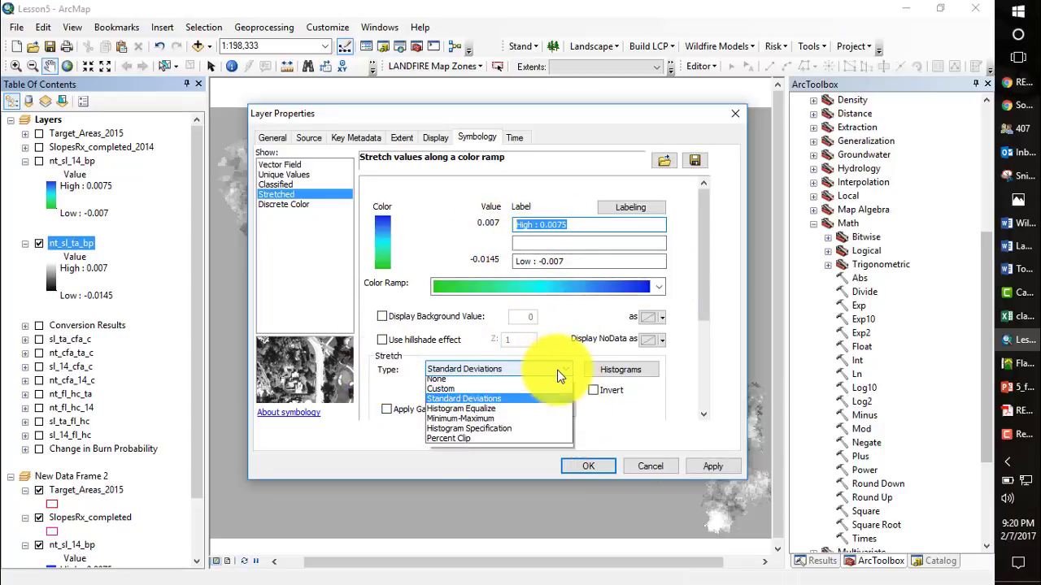
left_click(529, 429)
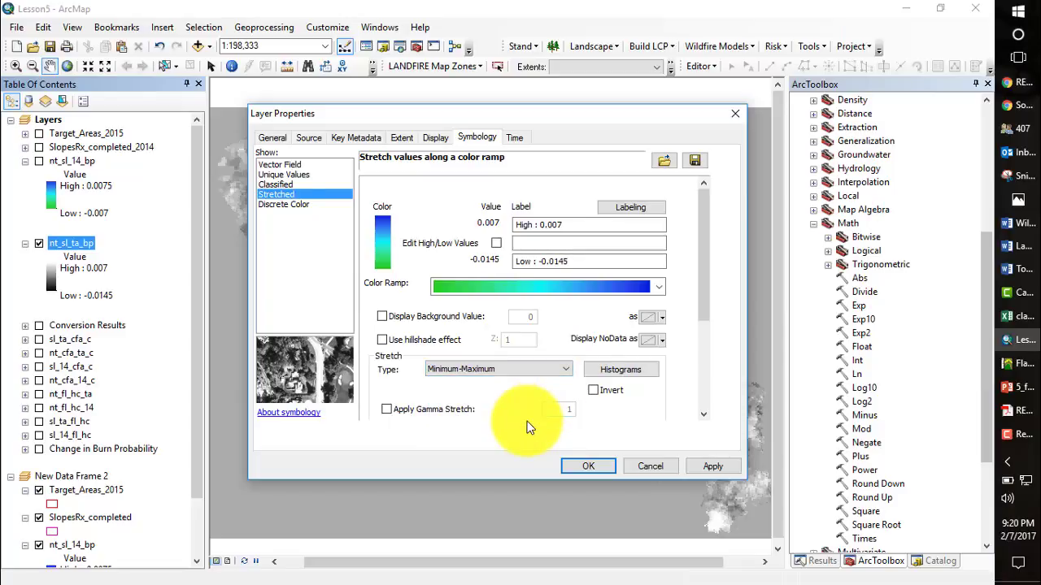
left_click(495, 243)
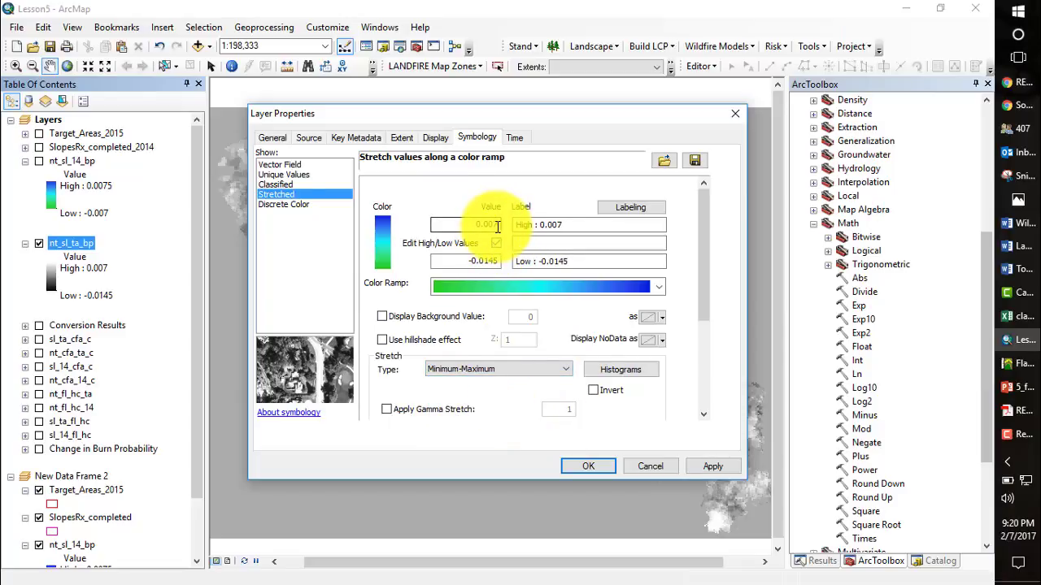
left_click(495, 224)
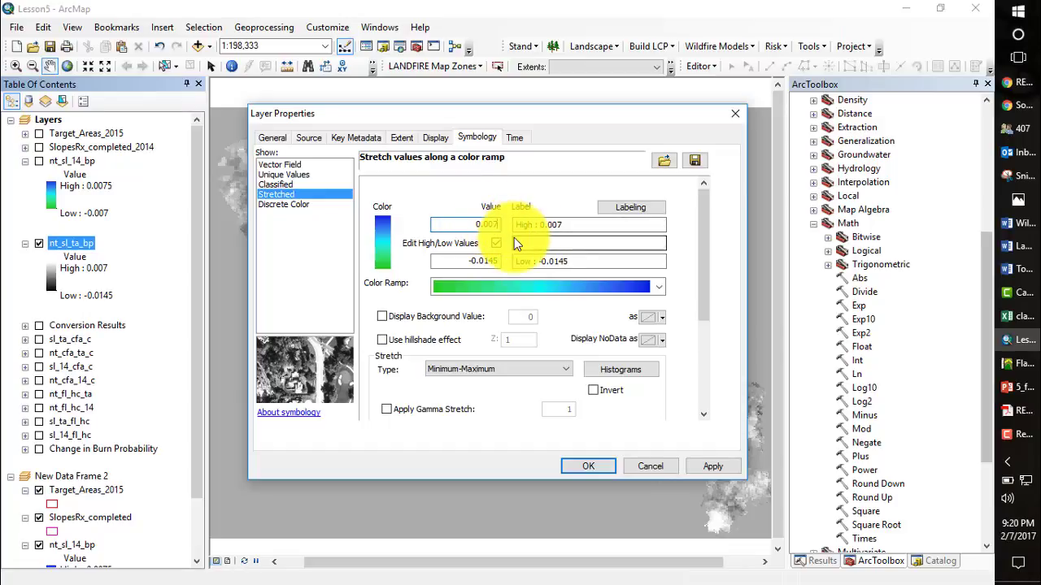
key("BackSpace")
type("75")
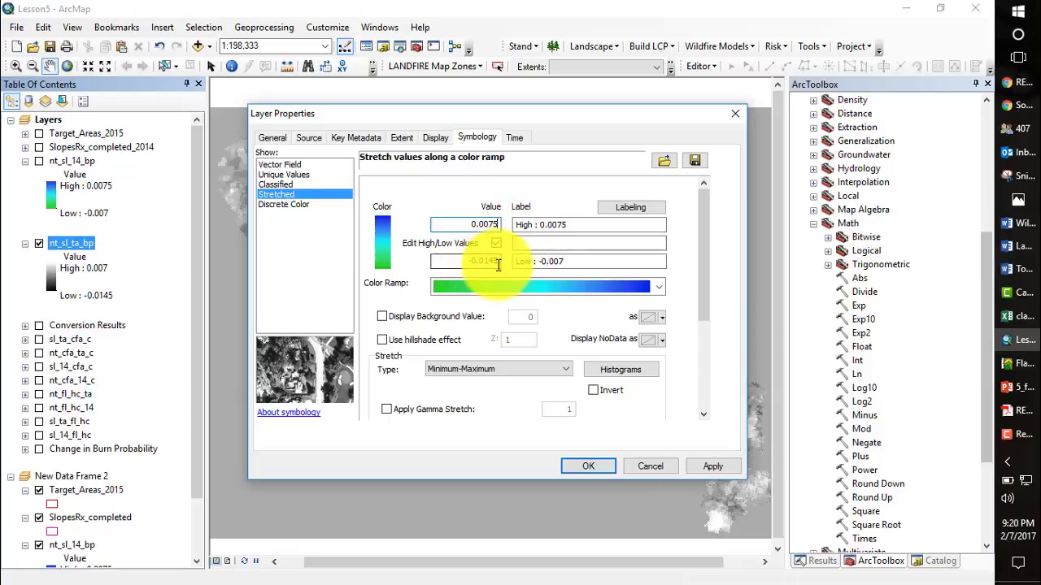
double_click(484, 260)
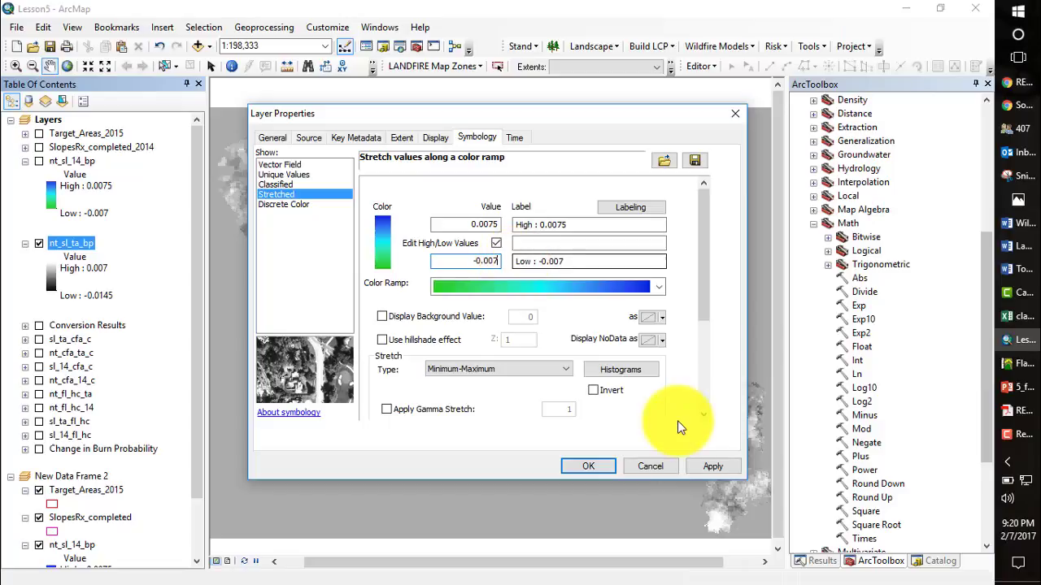
left_click(593, 465)
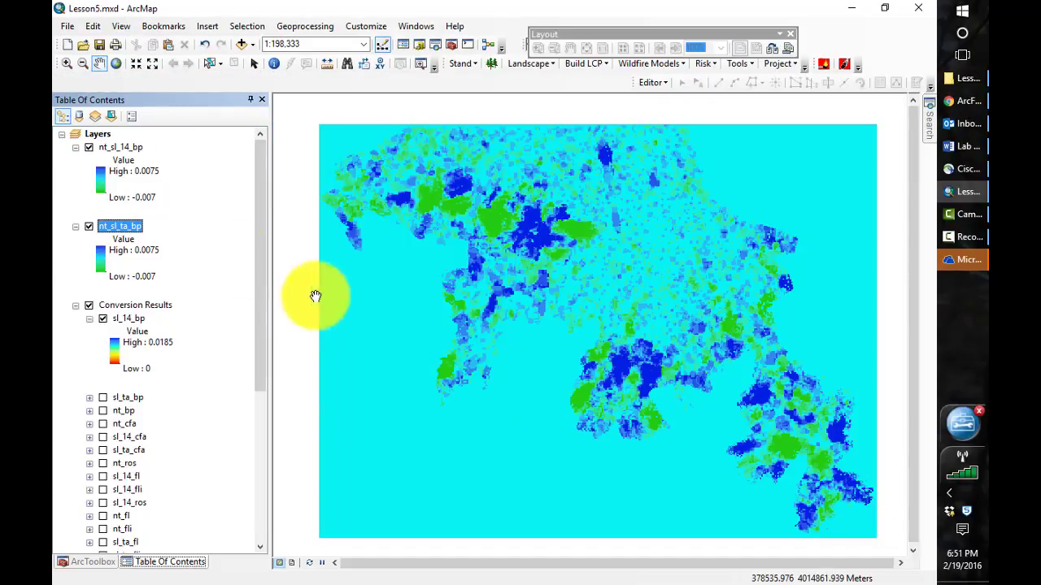
left_click(90, 148)
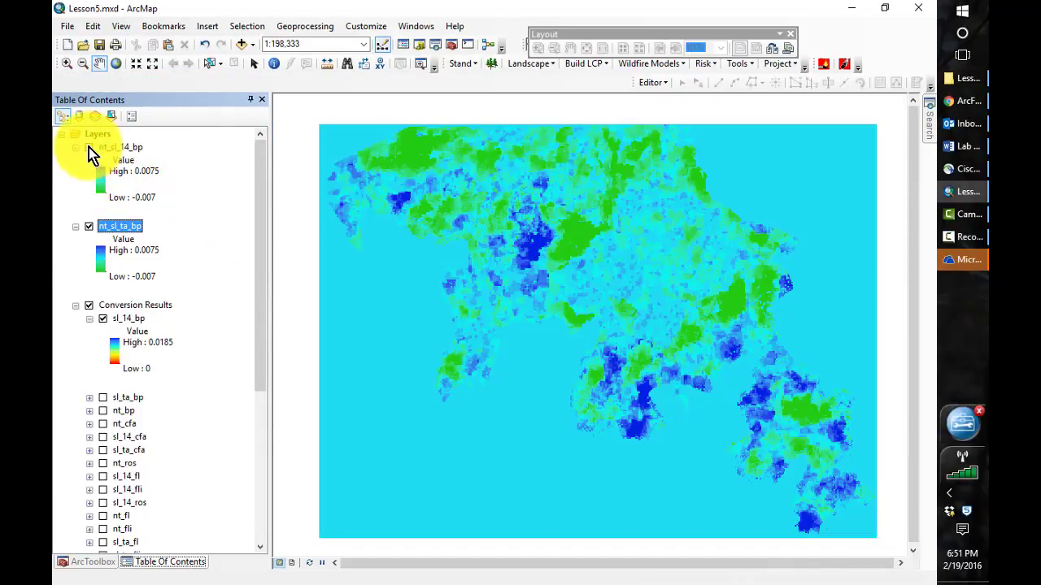
left_click(89, 148)
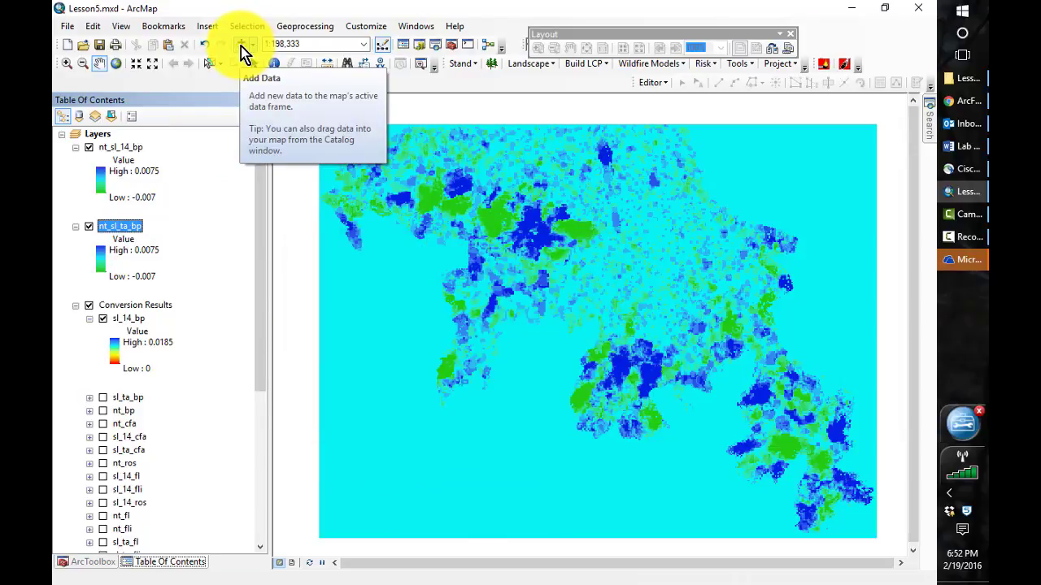
Add the SlopesRx_completed layer from the FireHistory dataset to the map.
left_click(241, 46)
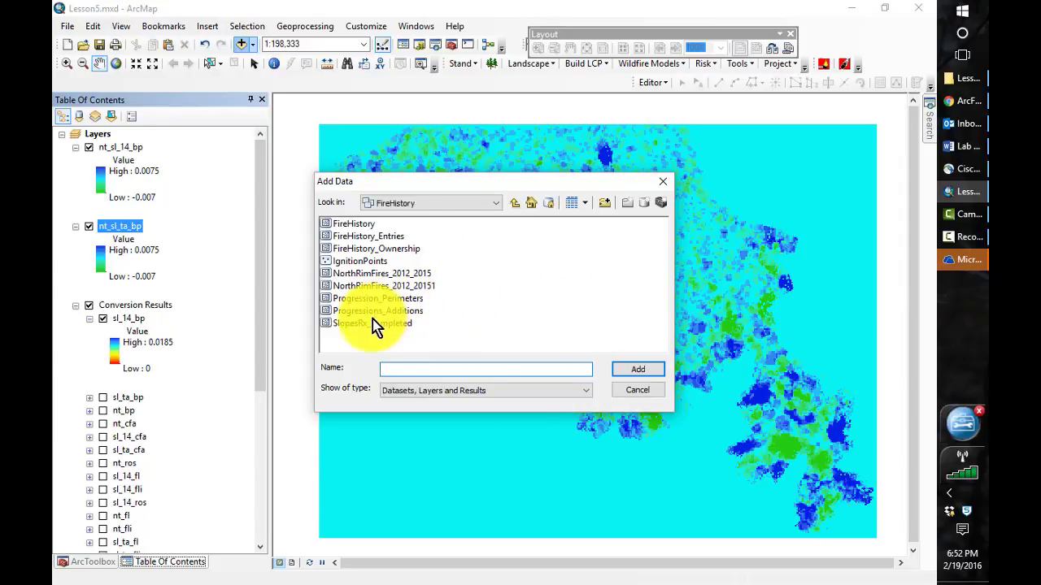
left_click(372, 323)
left_click(641, 371)
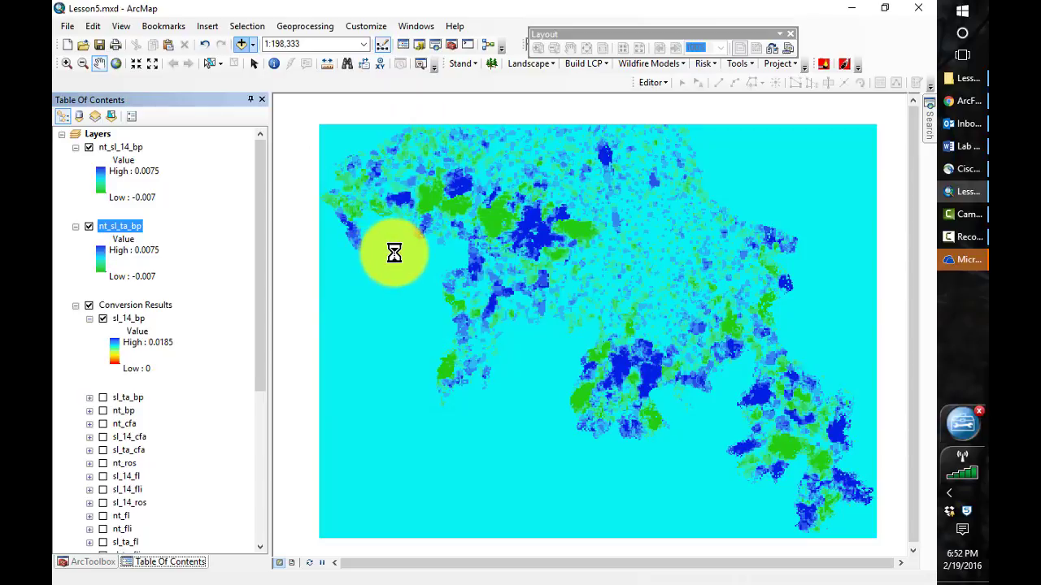
Add the Target_Areas_2015 layer from Slopes_Rx_2015_Planning.gdb to the map.
left_click(241, 45)
left_click(514, 203)
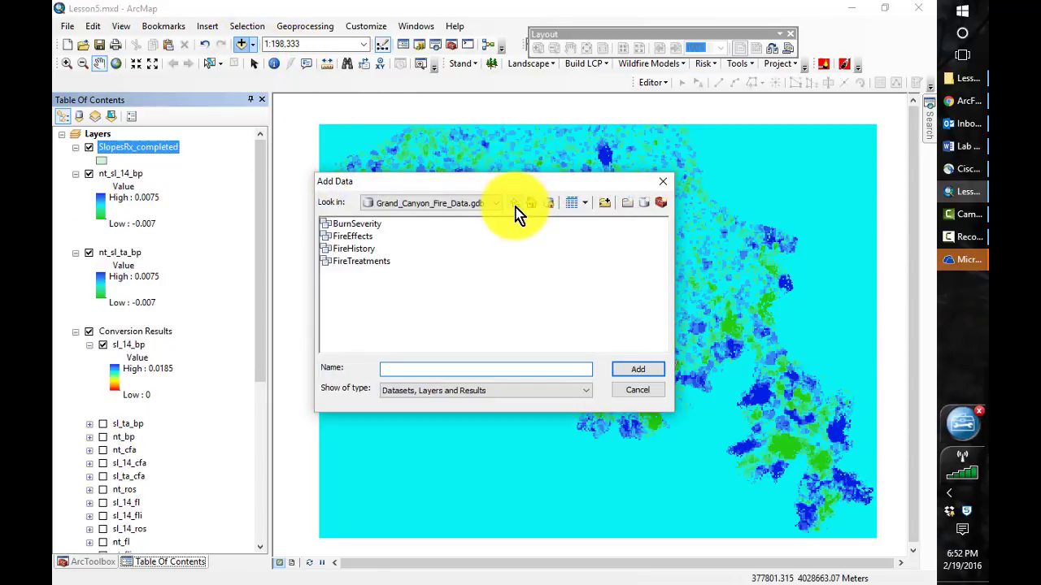
left_click(514, 205)
double_click(389, 299)
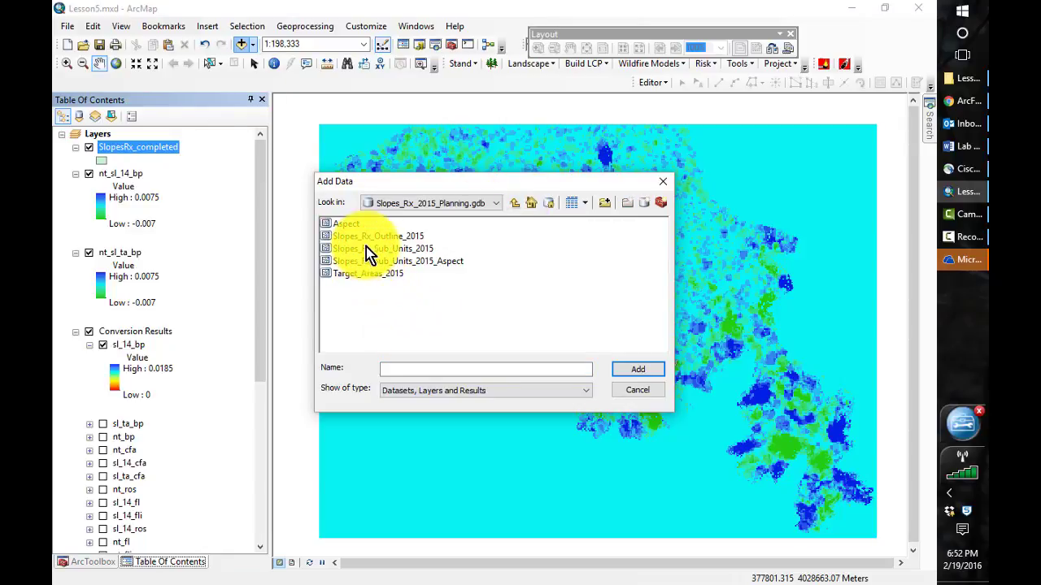
left_click(373, 273)
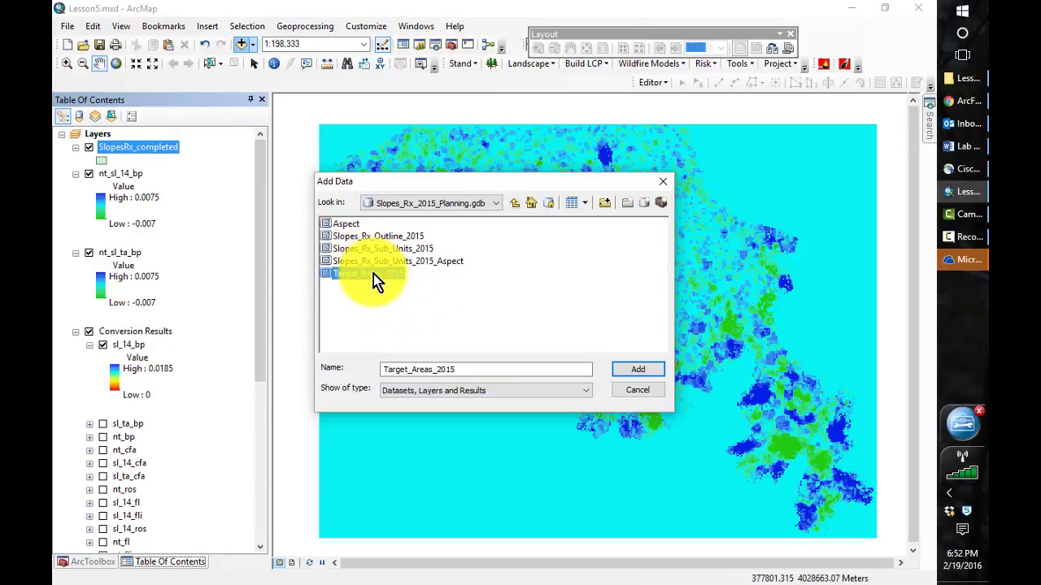
left_click(651, 375)
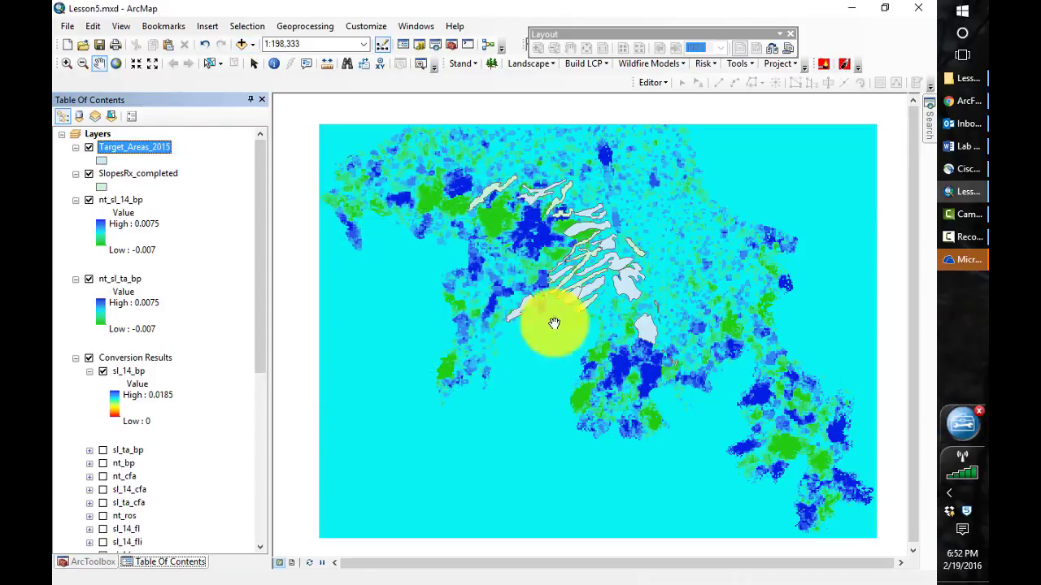
Symbolize SlopesRx_completed with the Hollow symbol, an outline width of 2 and a magenta outline color.
left_click(101, 188)
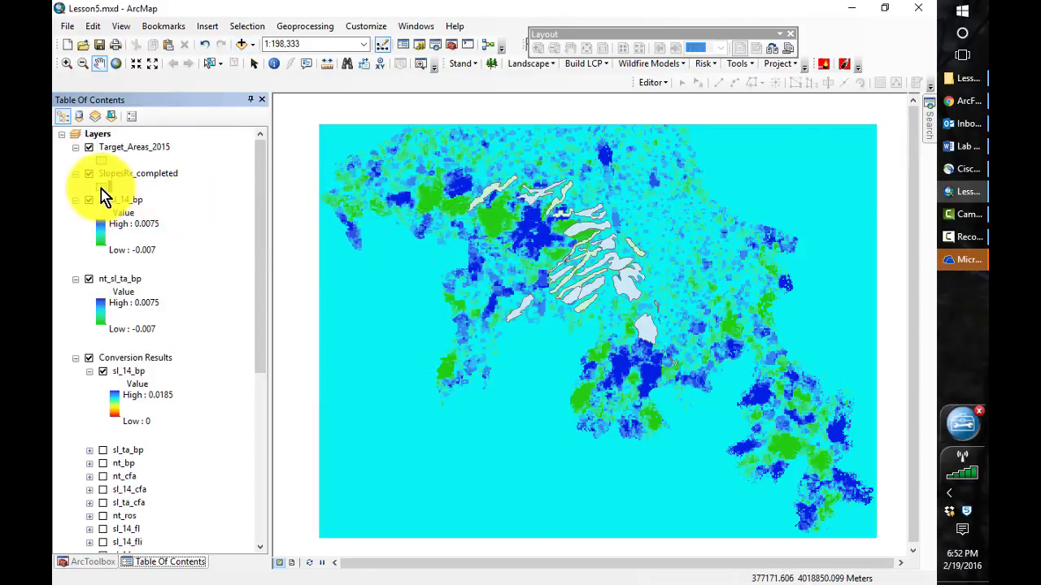
left_click(469, 277)
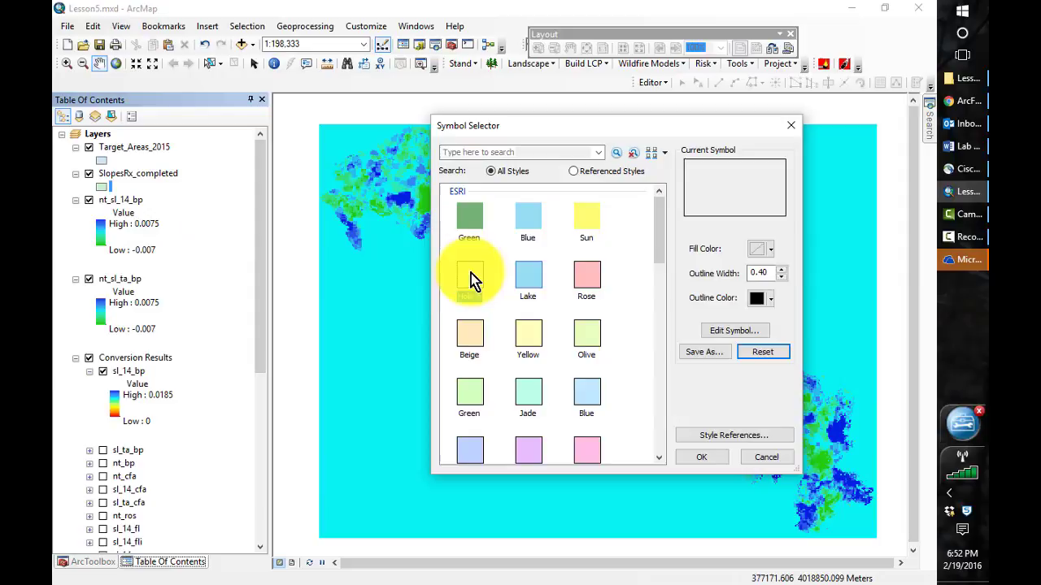
left_click(770, 301)
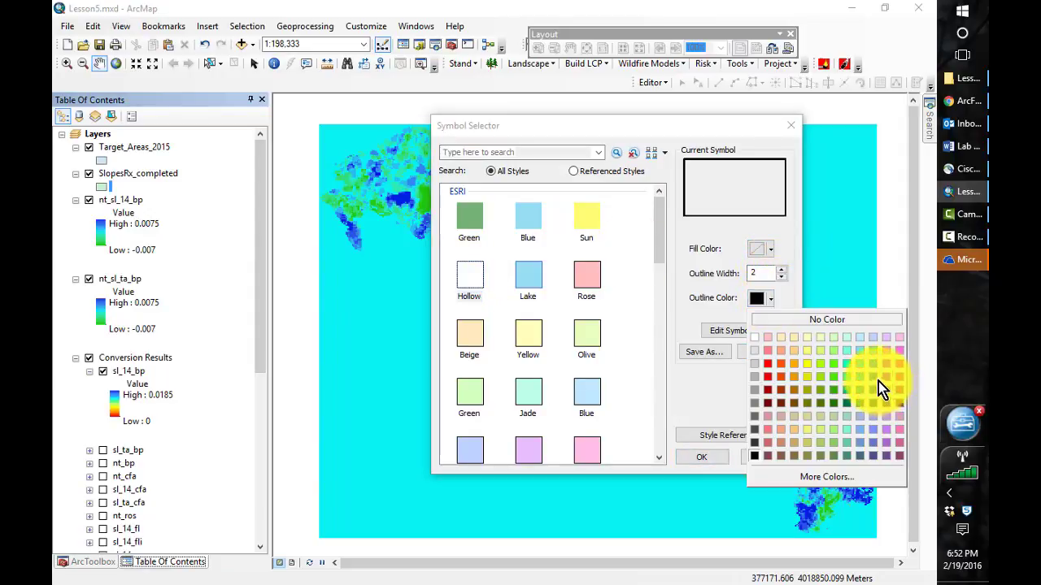
left_click(900, 379)
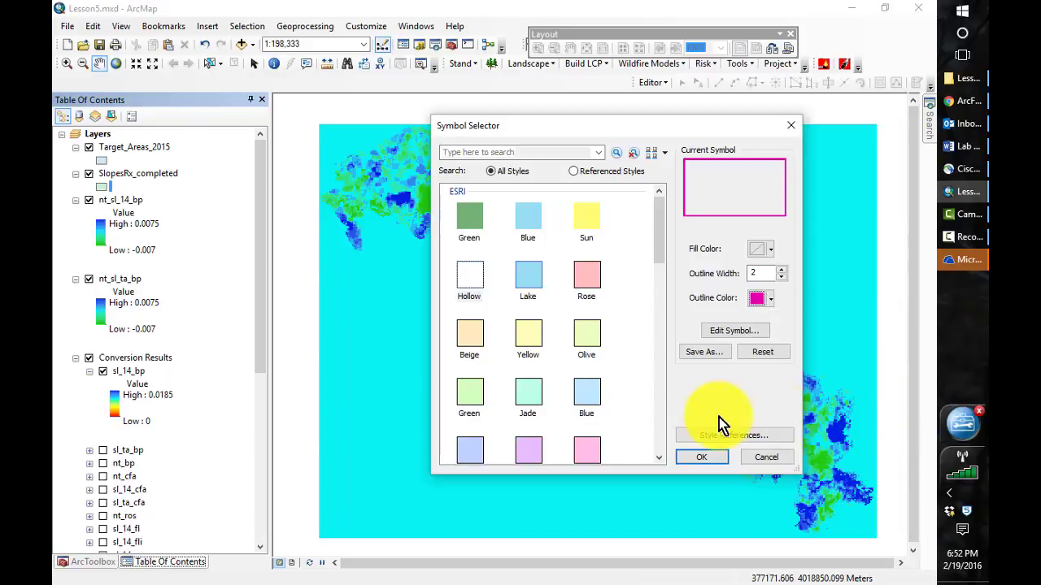
left_click(702, 457)
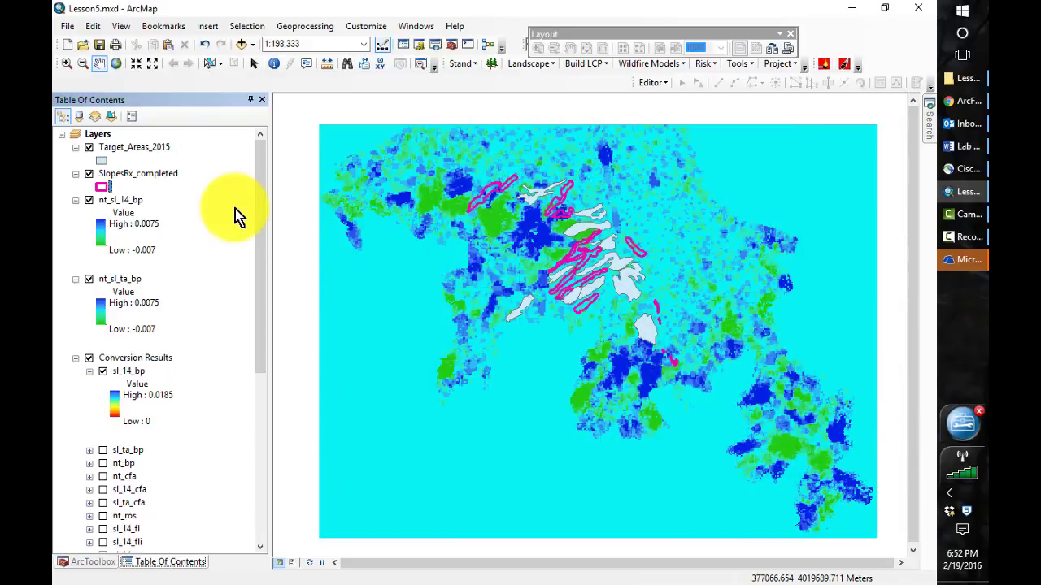
Symbolize Target_Areas_2015 with the Hollow symbol, an outline width of 2 and a red outline color.
left_click(101, 162)
left_click(466, 286)
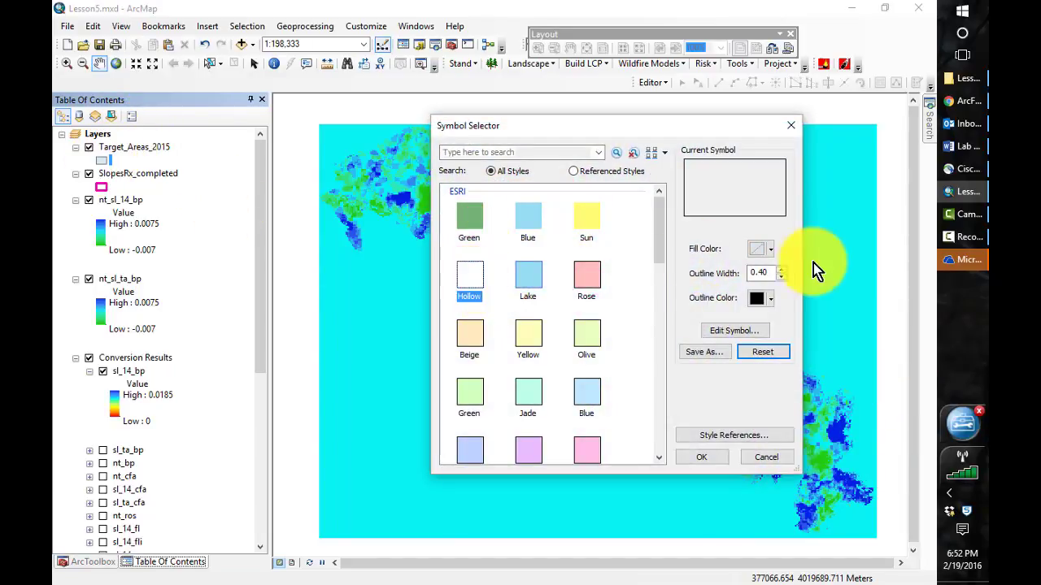
left_click(782, 269)
left_click(782, 269)
left_click(771, 298)
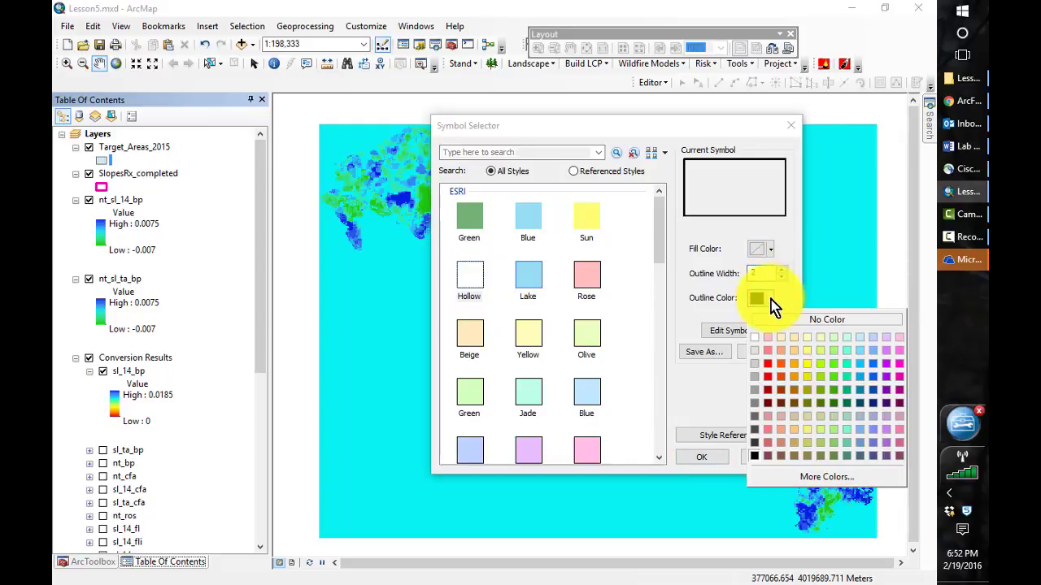
left_click(767, 377)
left_click(701, 458)
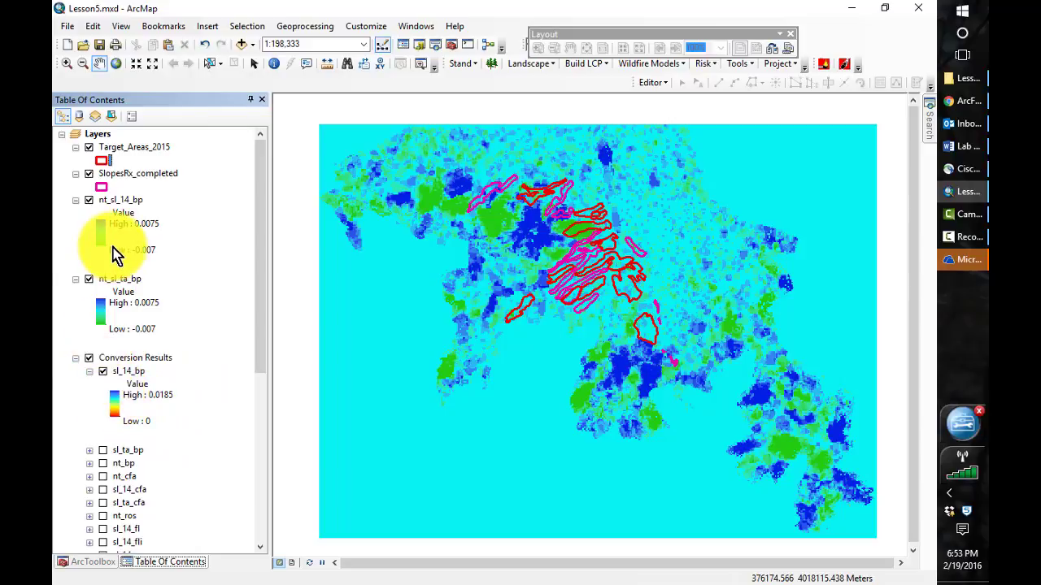
Compare nt_sl_14_bp and nt_sl_ta_bp beneath the treatment boundaries by toggling each raster's visibility, leaving both visible.
left_click(90, 280)
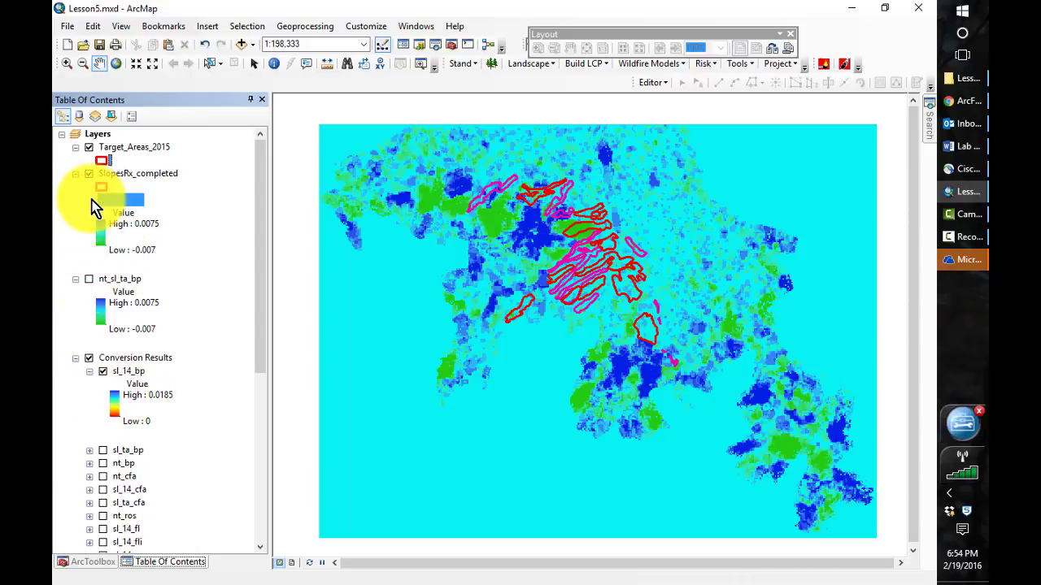
left_click(90, 201)
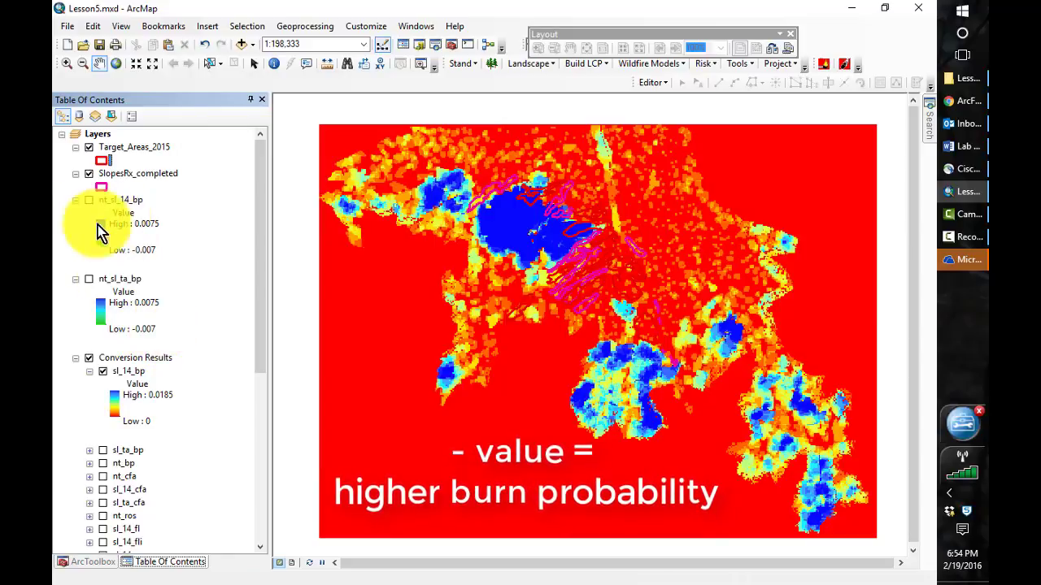
left_click(94, 277)
left_click(89, 279)
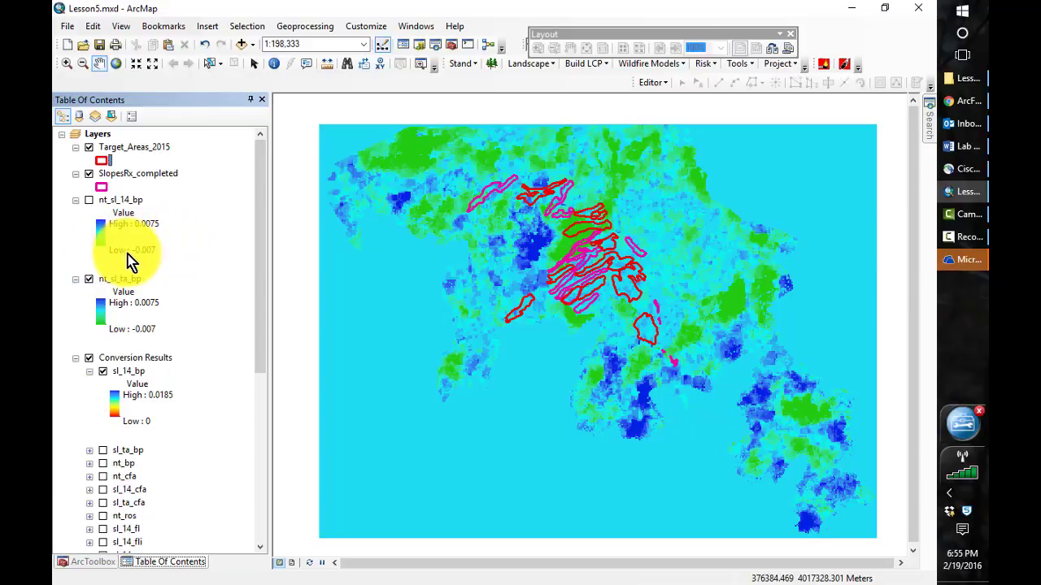
left_click(90, 200)
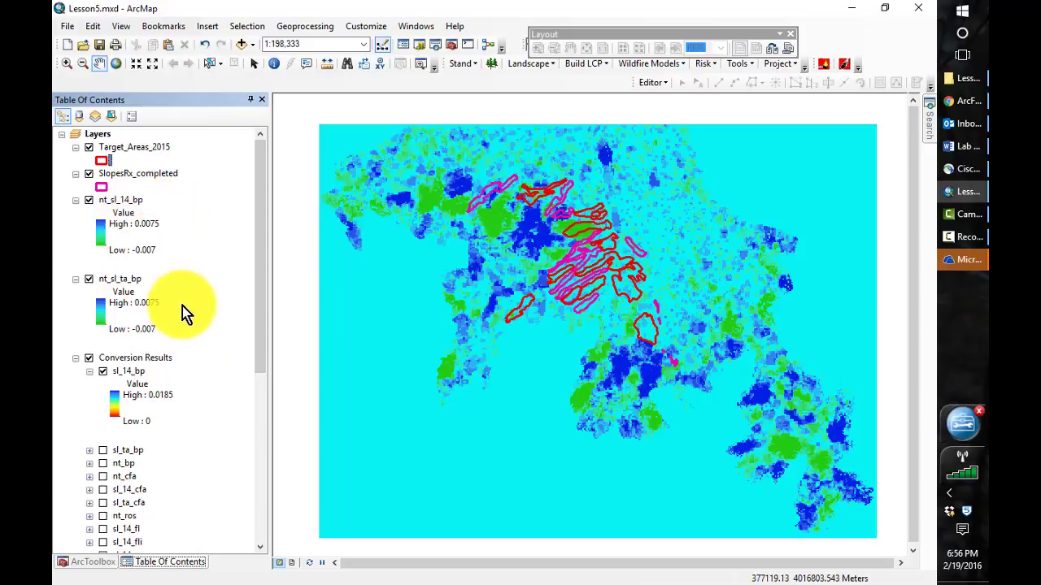
left_click(188, 327)
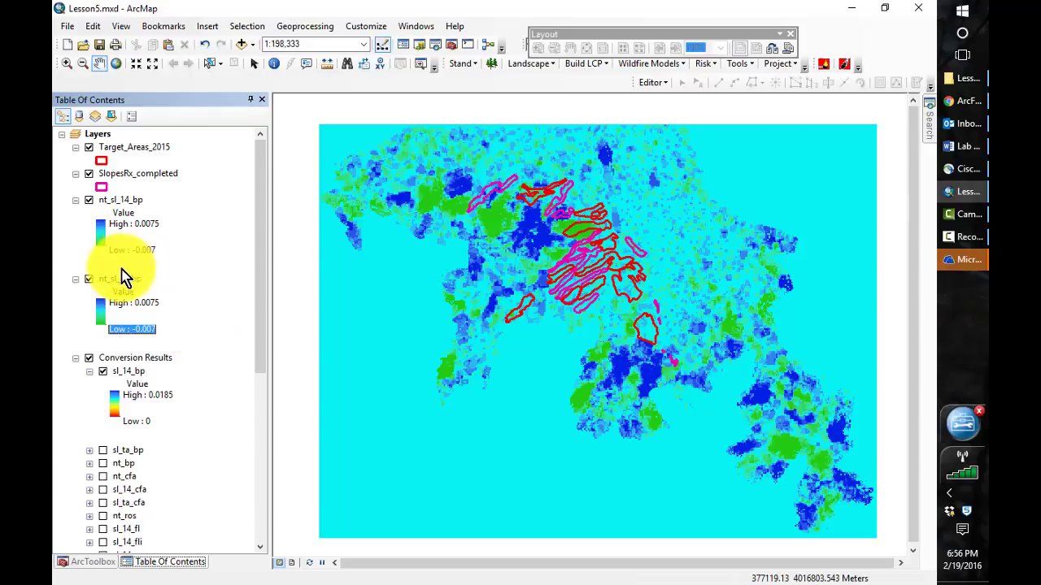
Switch to the page layout and remove the classified nt_sl_14_bp layer from New Data Frame 2.
left_click(291, 562)
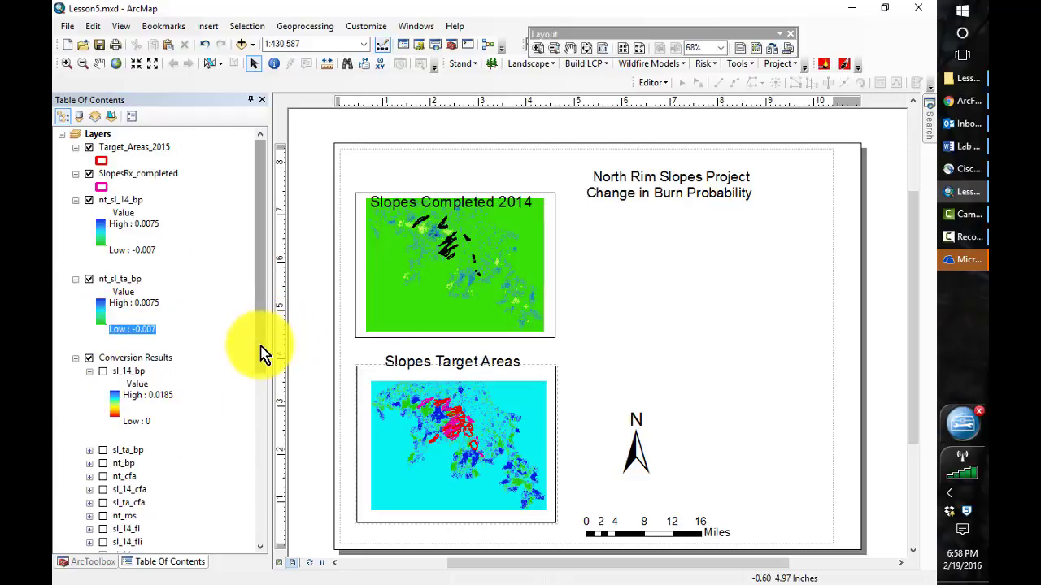
left_click_drag(261, 354, 262, 508)
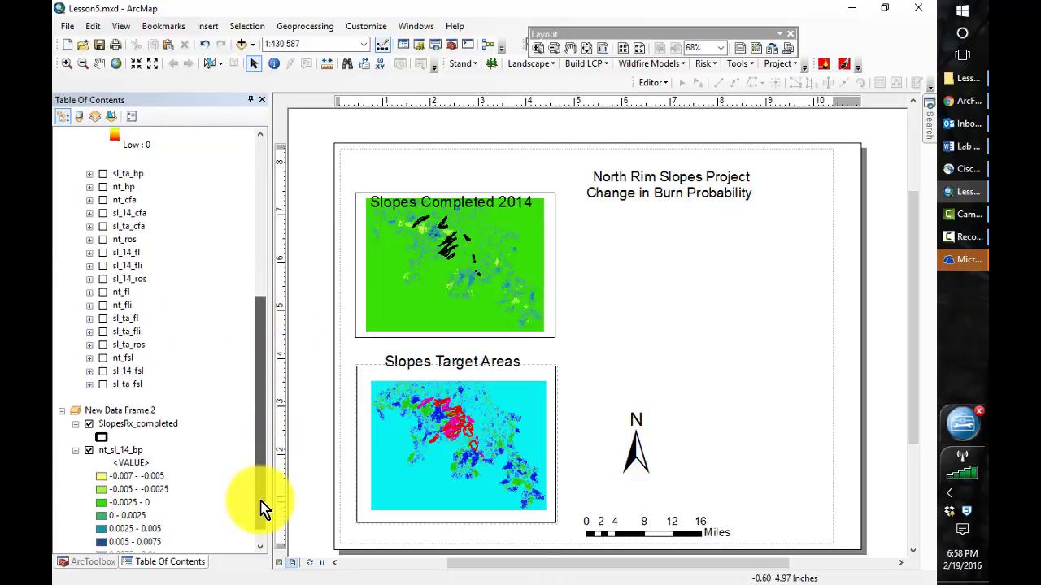
left_click(123, 460)
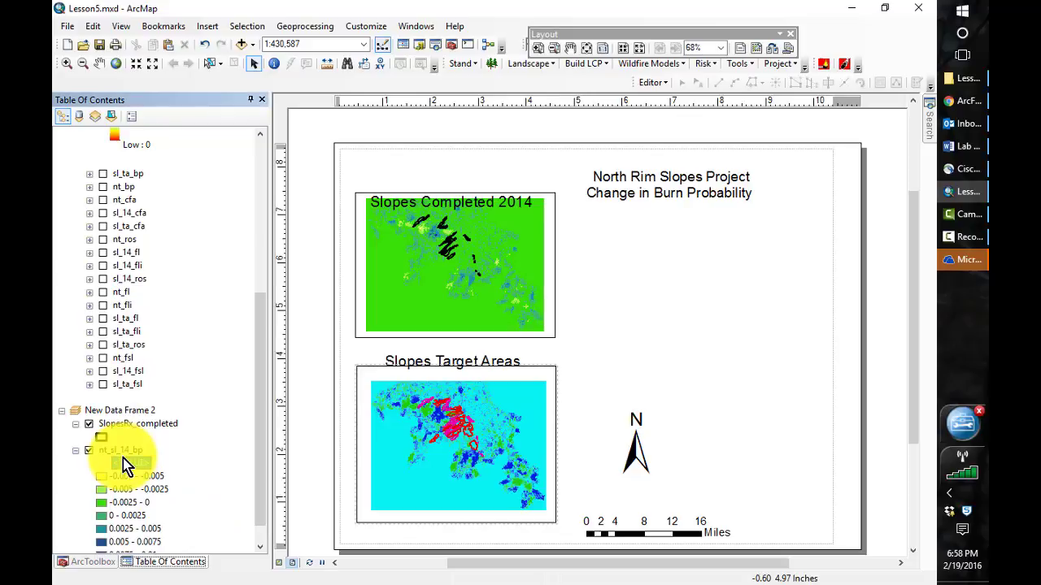
right_click(122, 460)
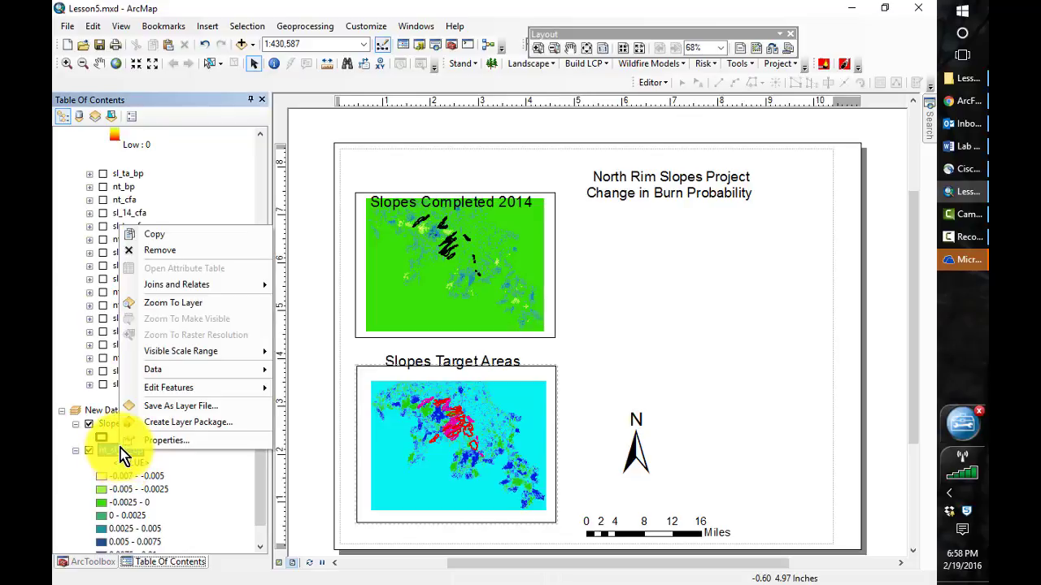
left_click(161, 251)
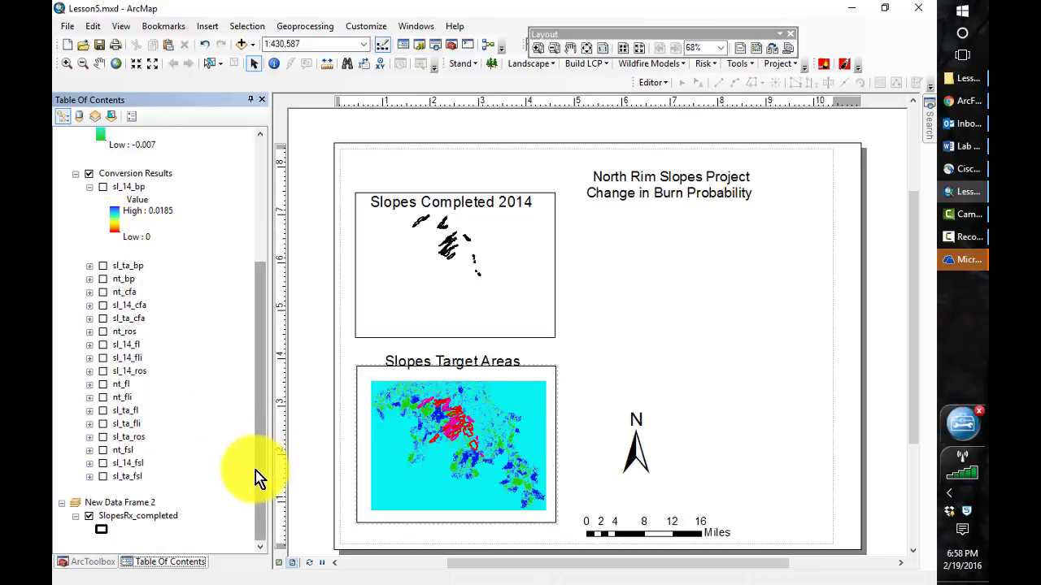
Copy Target_Areas_2015, SlopesRx_completed and nt_sl_14_bp together from the Layers data frame into New Data Frame 2.
left_click_drag(256, 450, 248, 284)
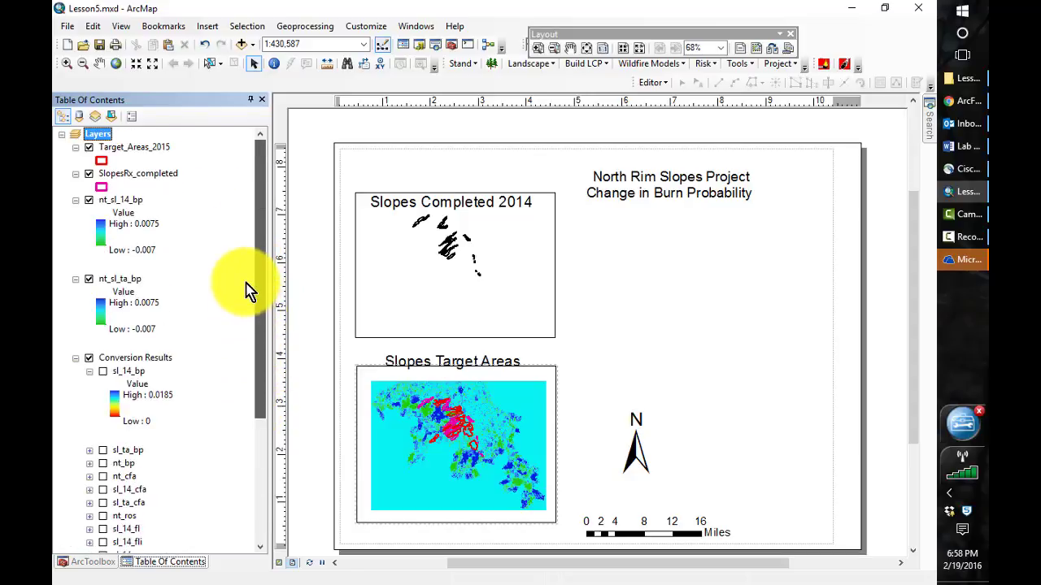
left_click(123, 149)
left_click(125, 151)
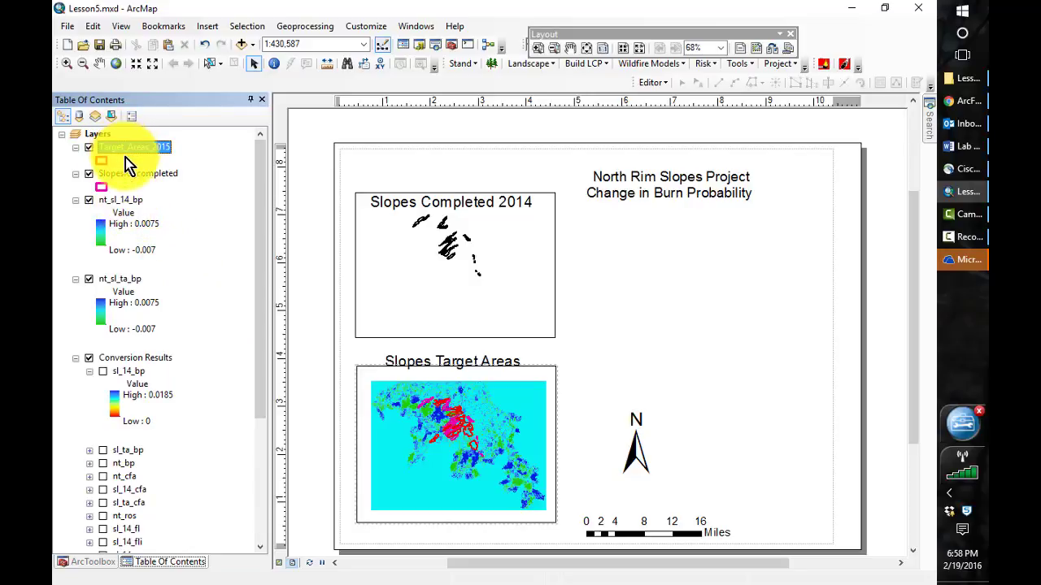
left_click(130, 174, "ctrl")
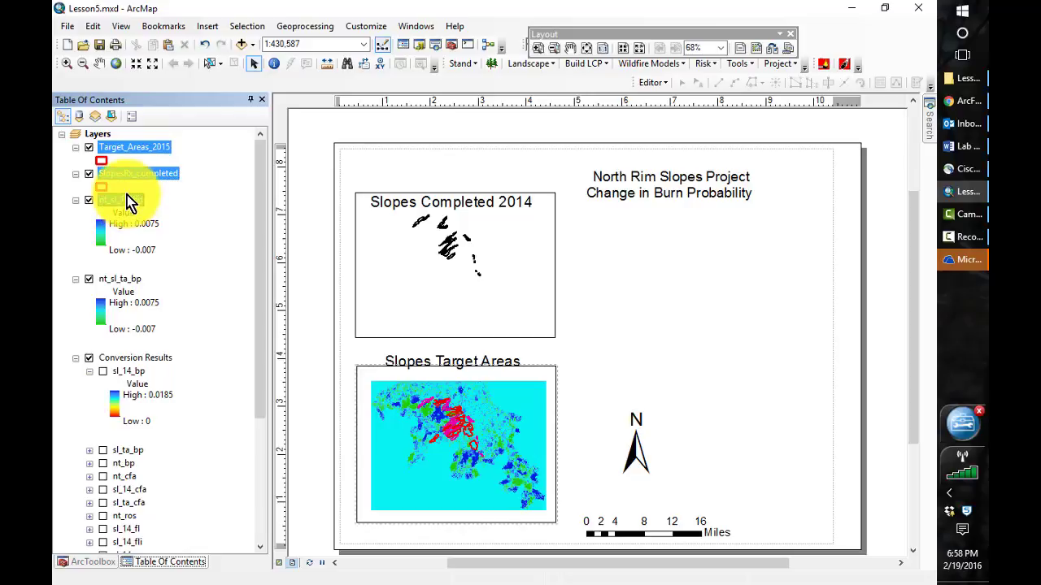
left_click(128, 200, "ctrl")
left_click_drag(128, 200, 137, 540)
left_click_drag(263, 448, 268, 498)
scroll(264, 492, "down", 1)
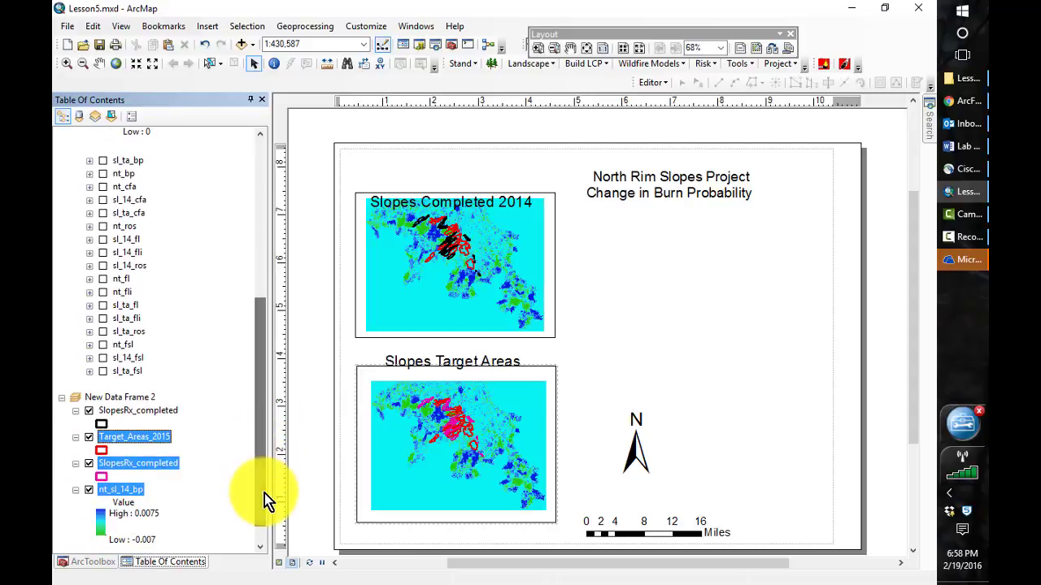
Remove the black-outlined SlopesRx_completed layer from New Data Frame 2.
left_click(144, 421)
right_click(138, 412)
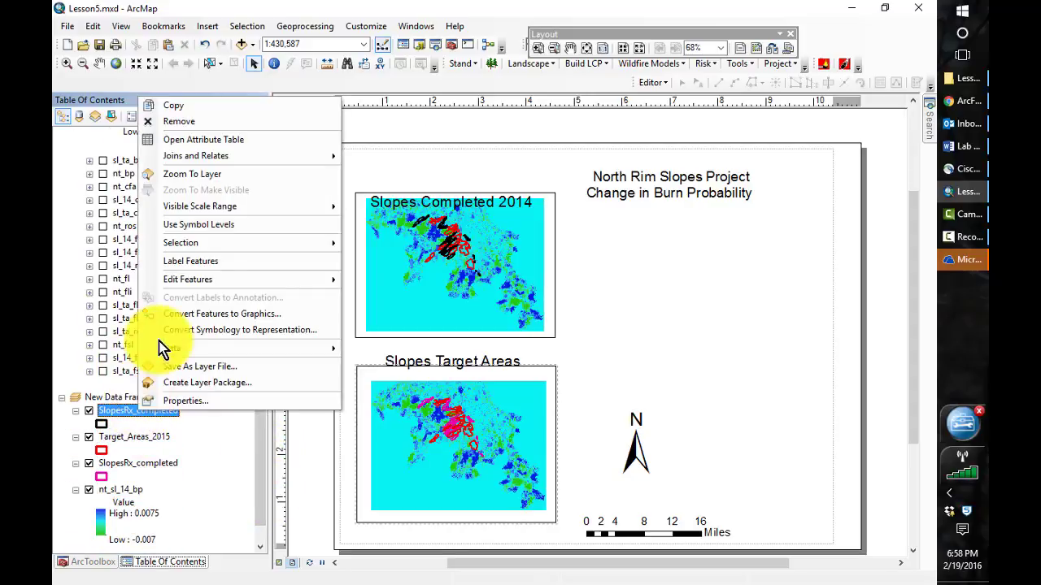
left_click(186, 122)
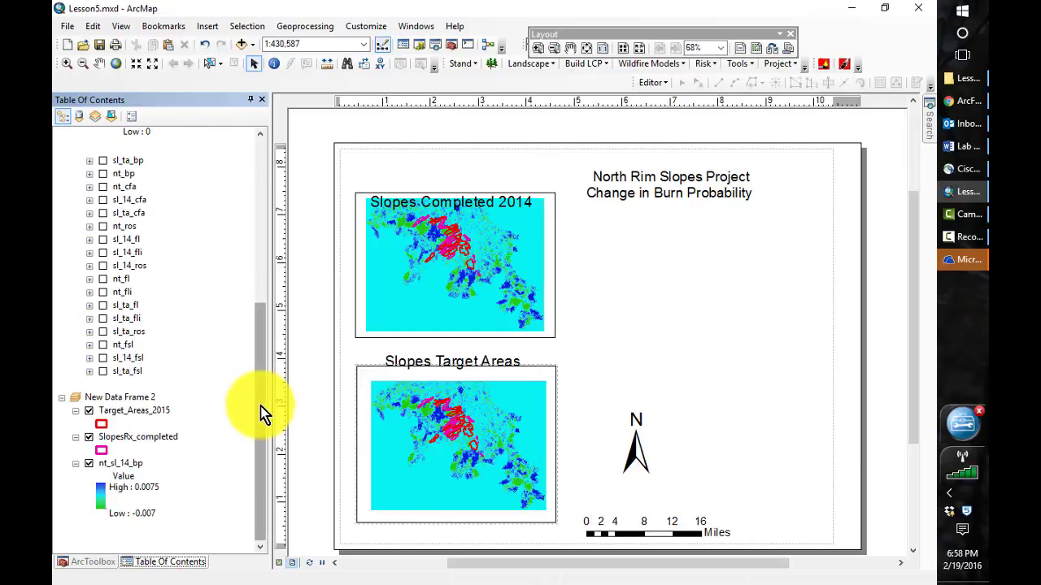
Hide nt_sl_14_bp in the Layers data frame and move it below nt_sl_ta_bp.
left_click_drag(263, 412, 252, 252)
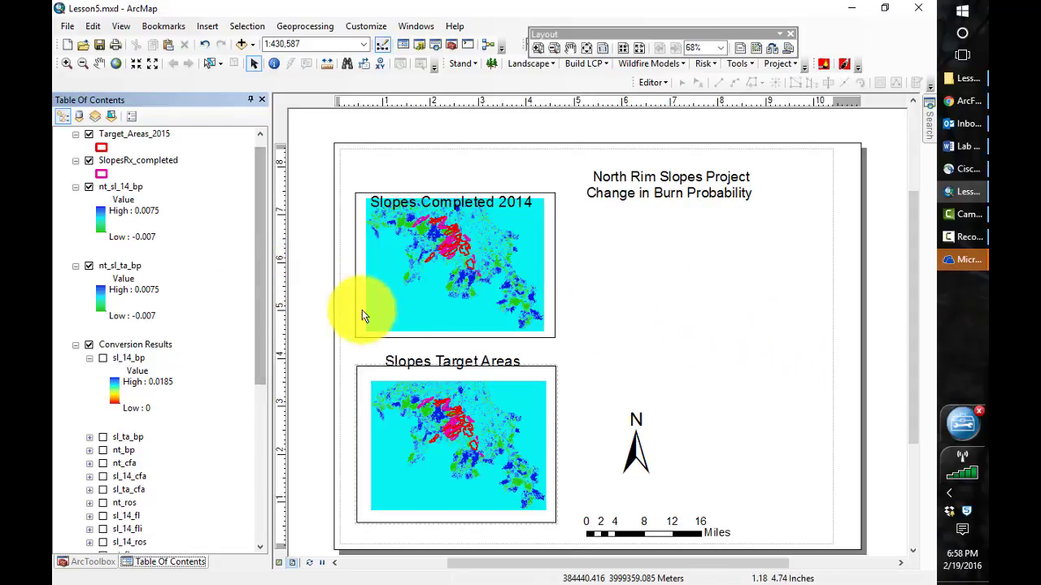
left_click(90, 187)
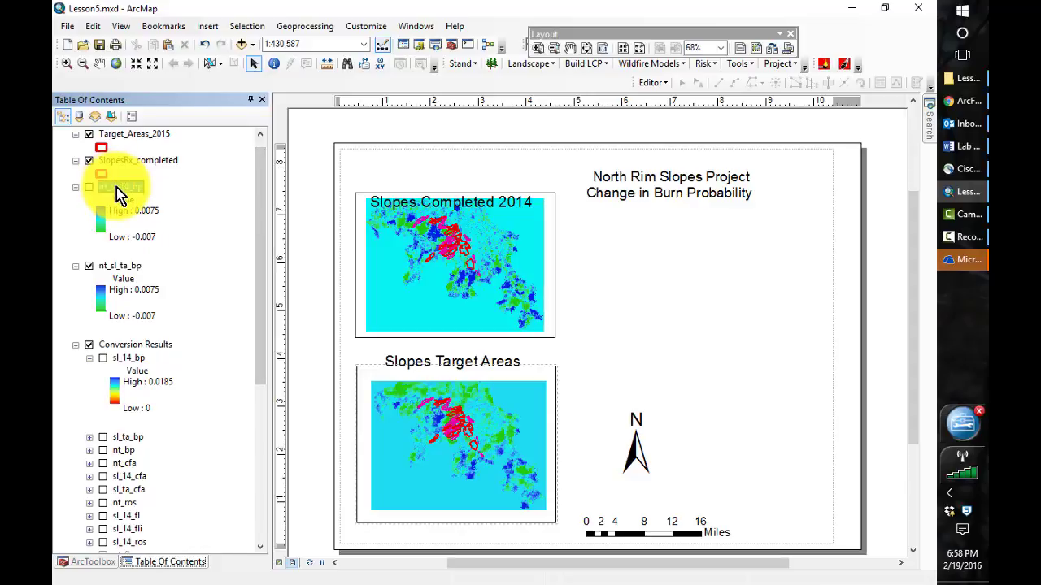
left_click_drag(118, 192, 138, 337)
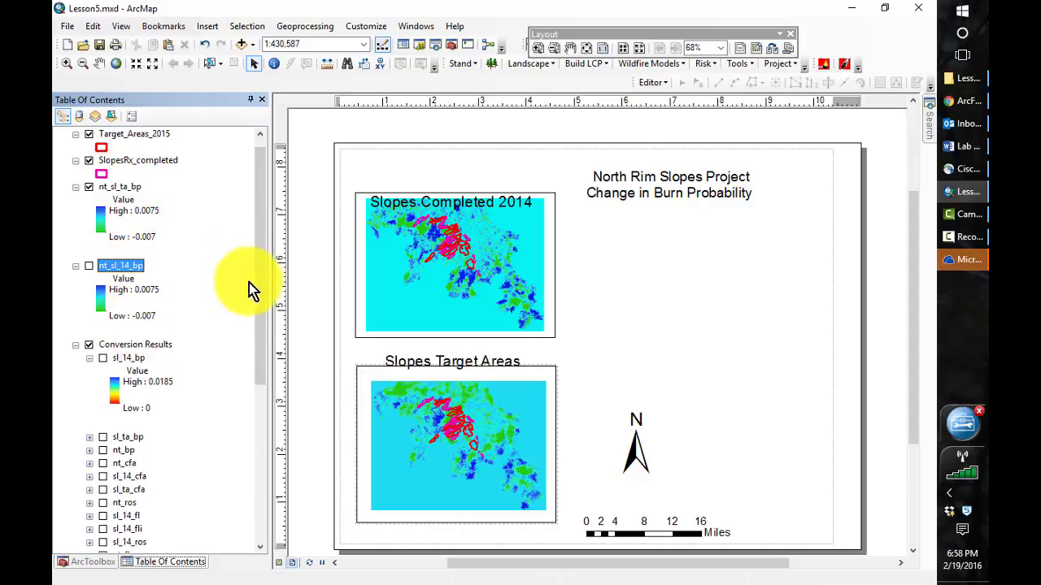
left_click_drag(263, 306, 262, 263)
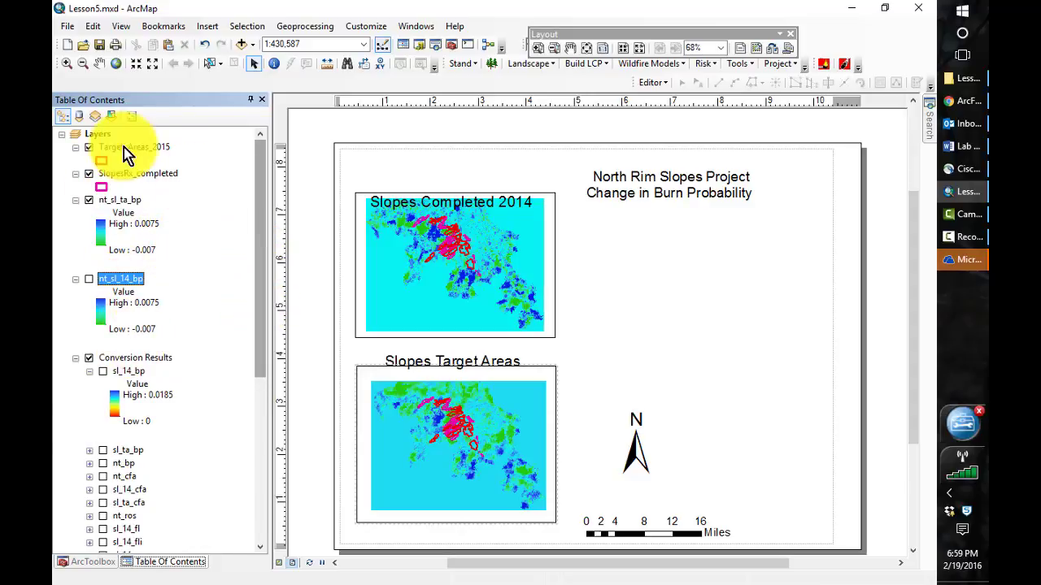
Insert a legend with Target_Areas_2015, SlopesRx_completed and nt_sl_ta_bp, keeping the default title, frame, patch and spacing settings.
left_click(210, 27)
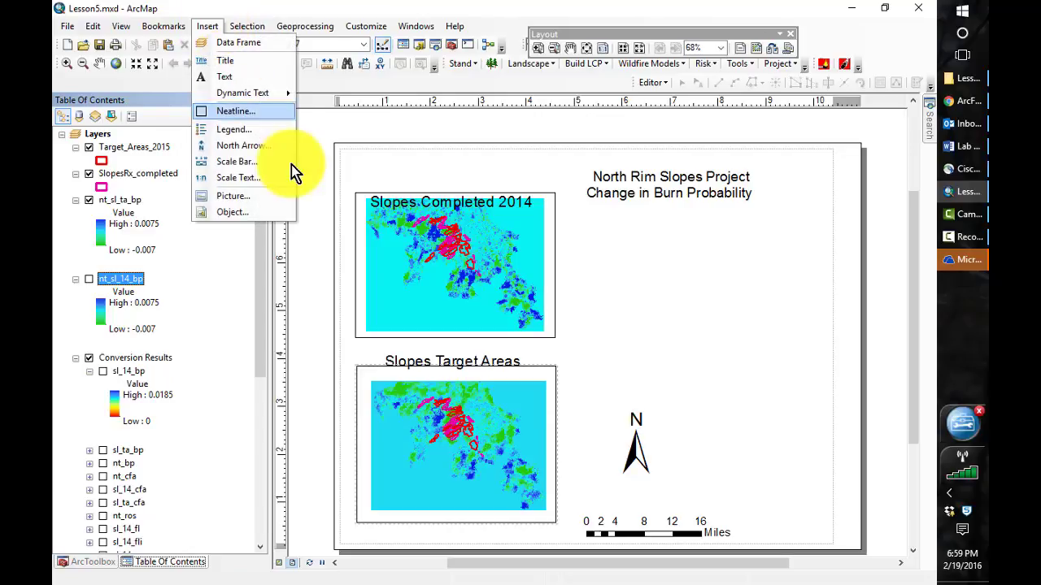
left_click(235, 132)
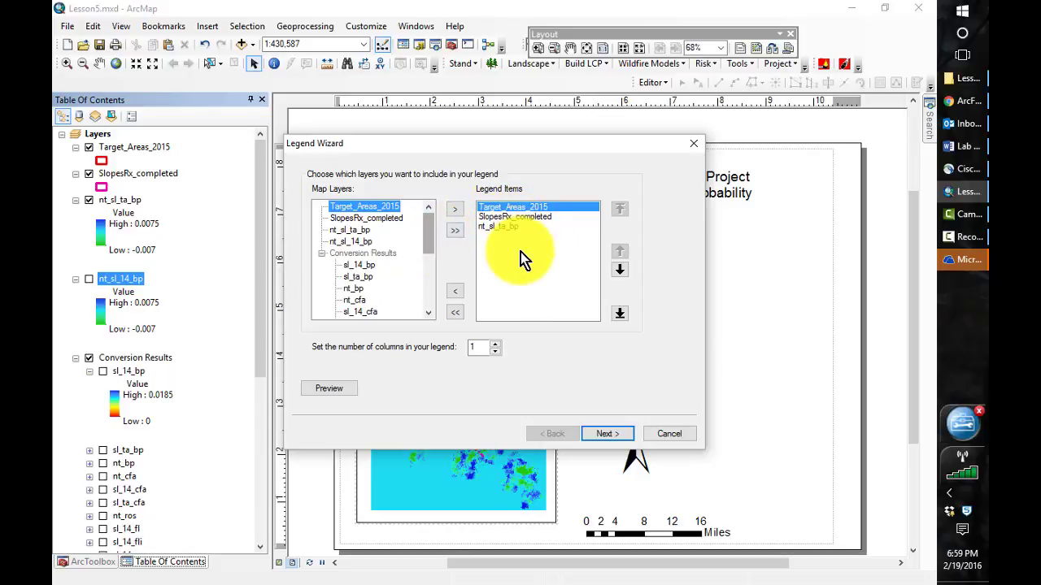
left_click(611, 434)
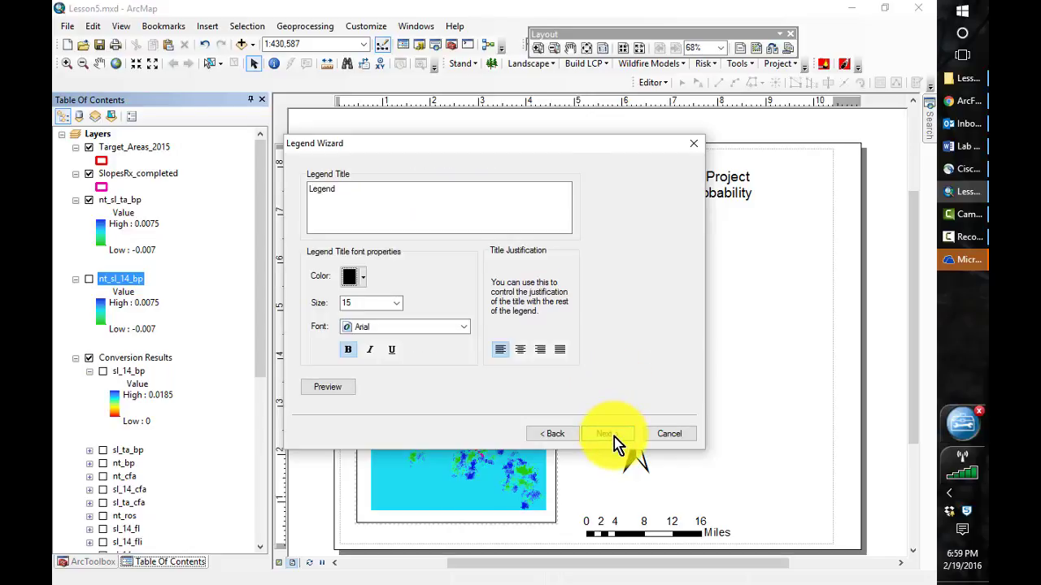
left_click(614, 437)
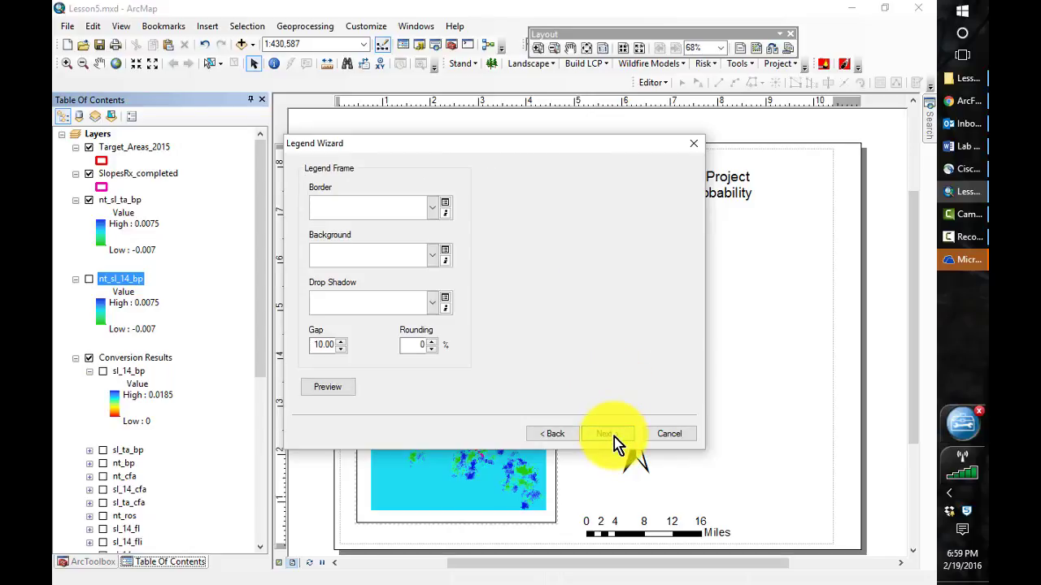
left_click(614, 438)
left_click(611, 437)
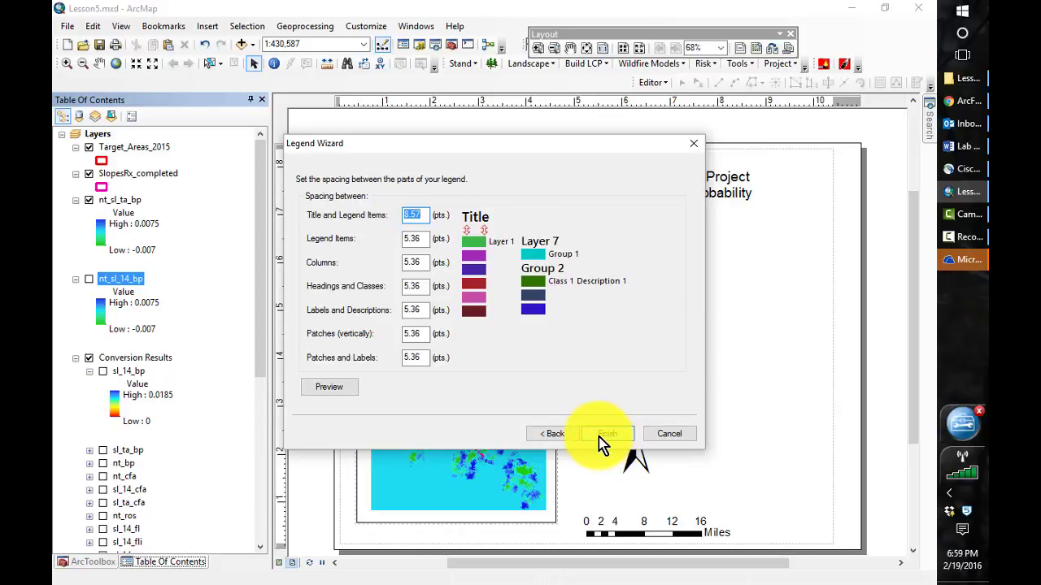
left_click(565, 435)
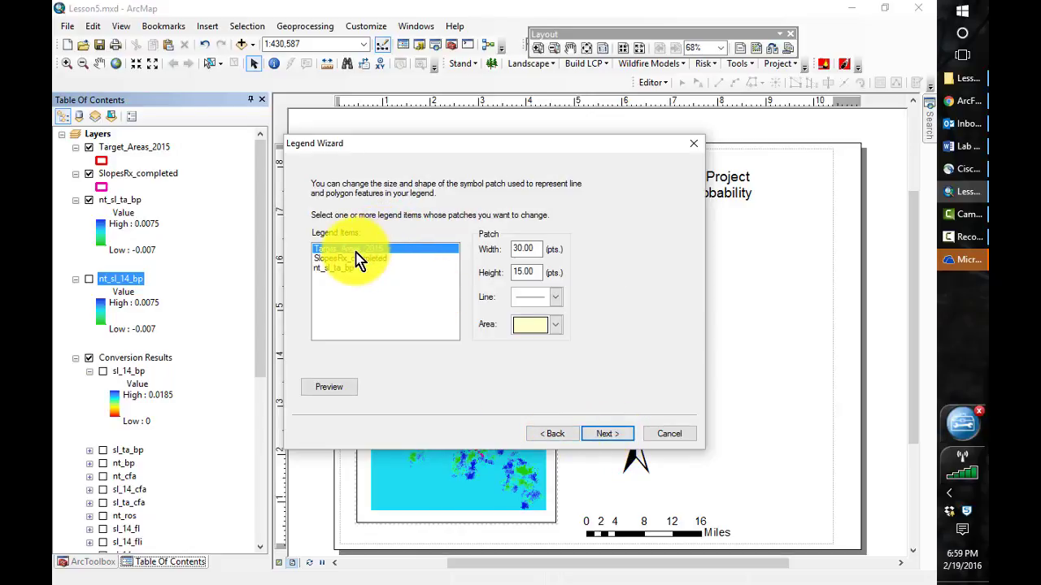
left_click(611, 437)
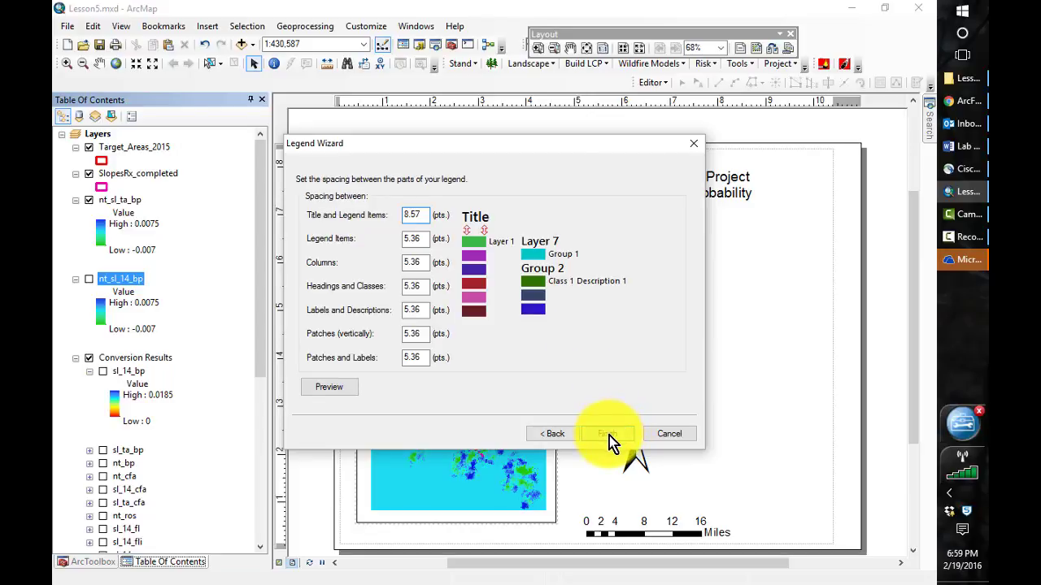
left_click(611, 438)
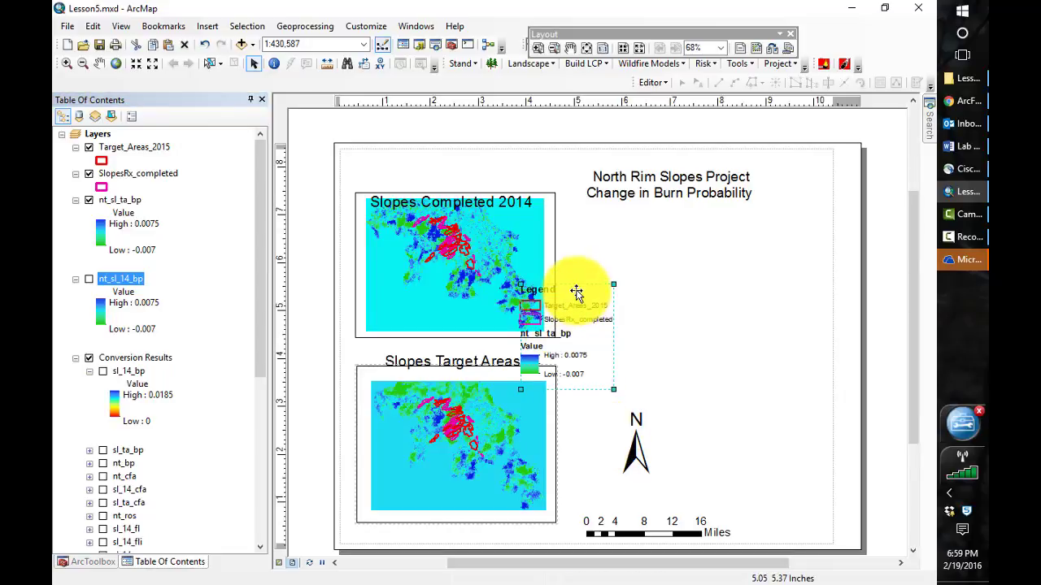
Move the legend into the empty area beside the two map frames and enlarge it slightly.
left_click_drag(575, 286, 764, 303)
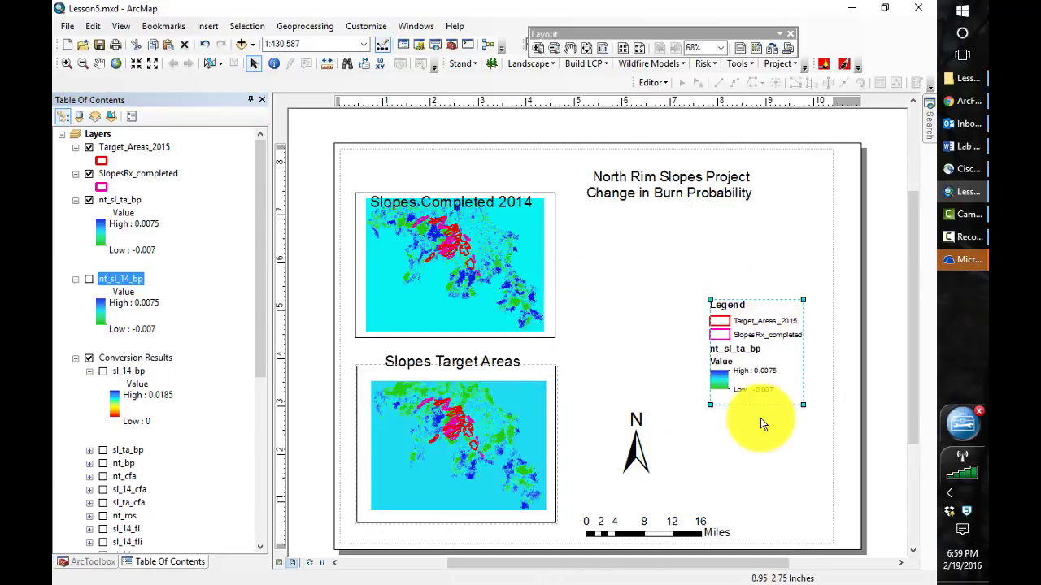
left_click_drag(759, 404, 766, 433)
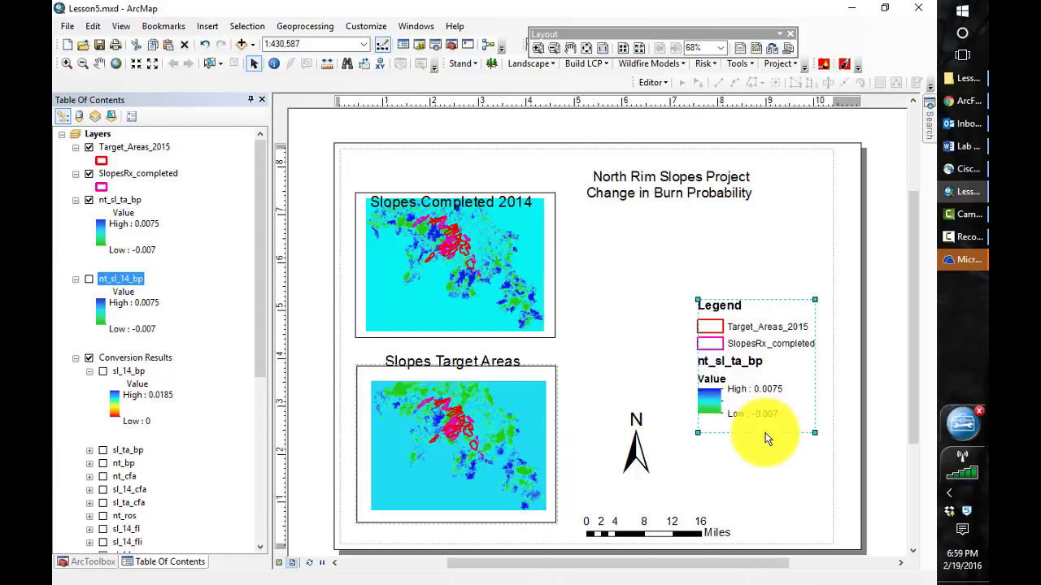
double_click(718, 379)
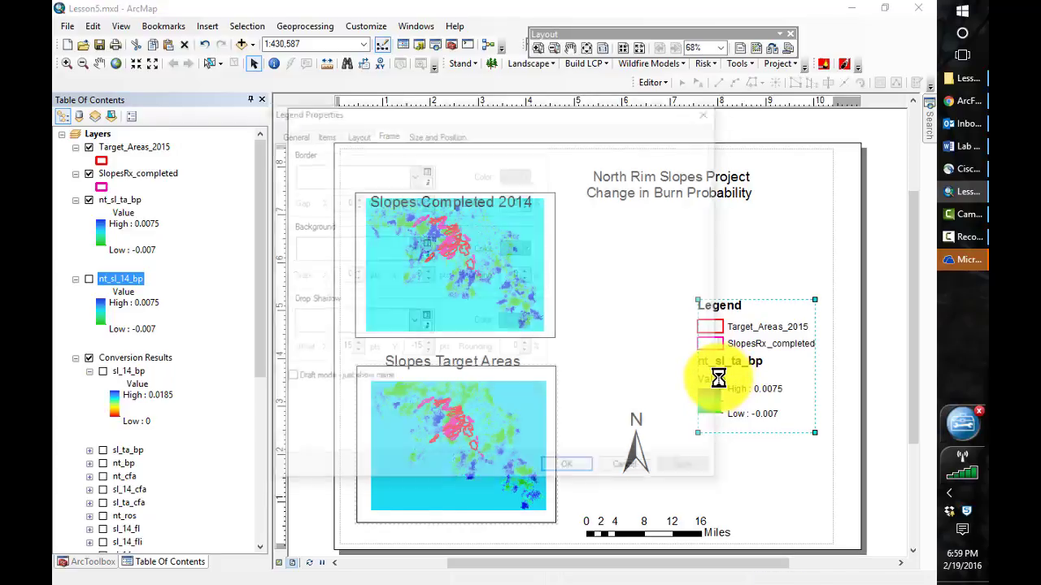
left_click(709, 112)
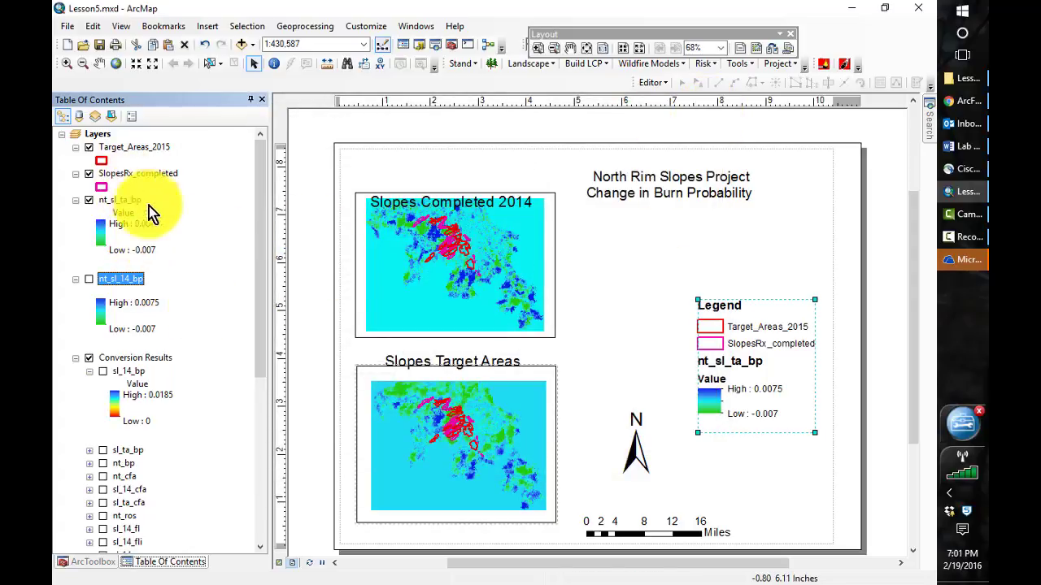
Clear the Value heading of nt_sl_ta_bp in the Layers data frame and rename the layer Change in Burn Probability.
left_click(124, 214)
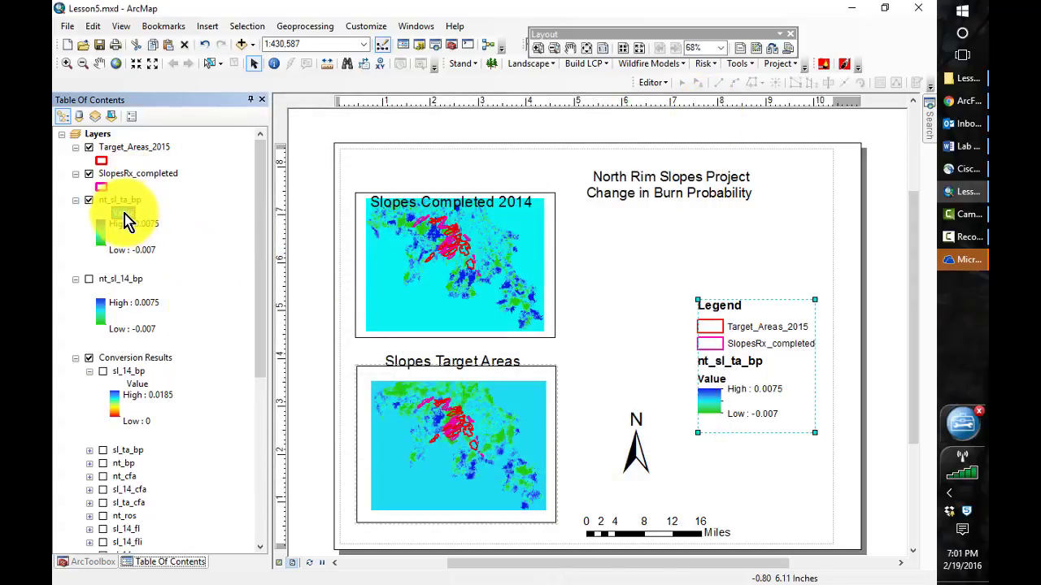
left_click(123, 213)
key("Return")
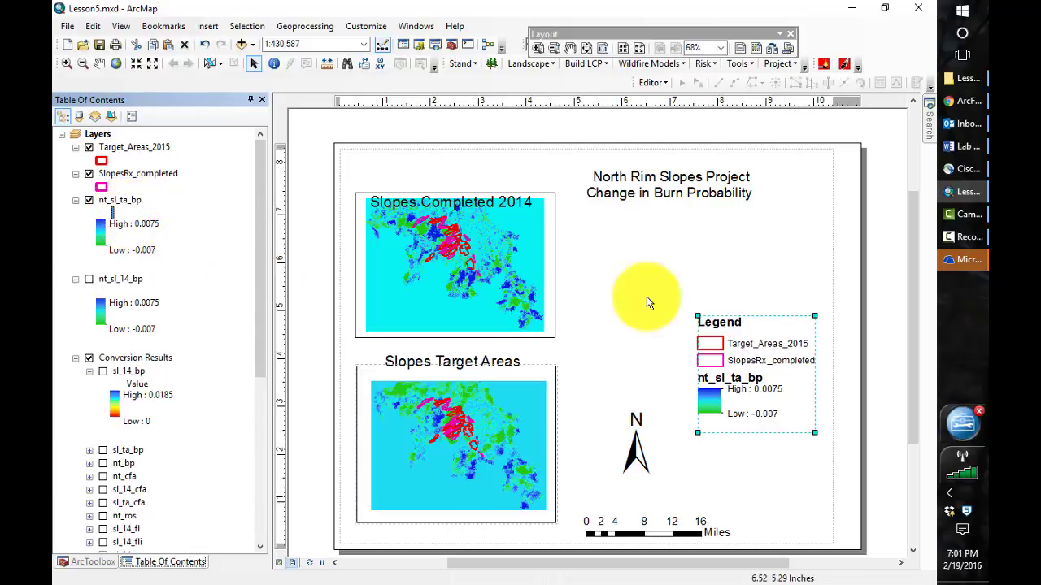
left_click(130, 200)
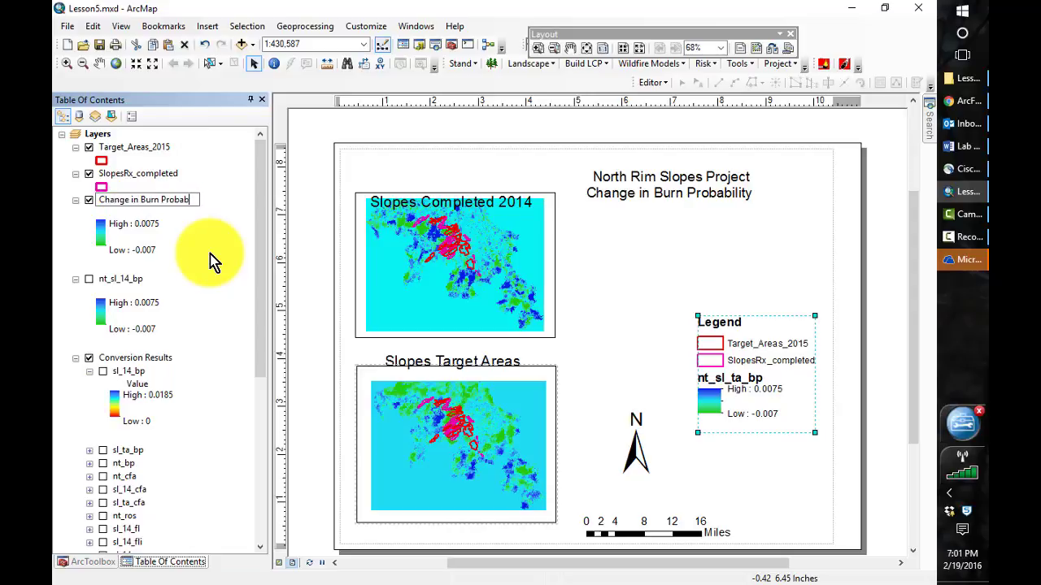
left_click(157, 235)
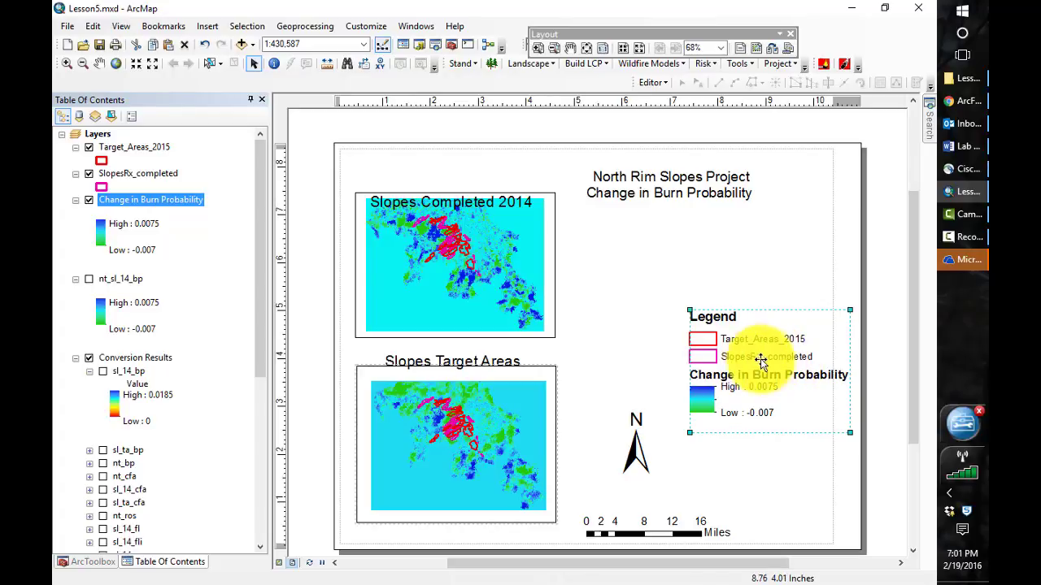
Rename the SlopesRx_completed layer in the Layers data frame as SlopesRx_completed_2014.
left_click(148, 174)
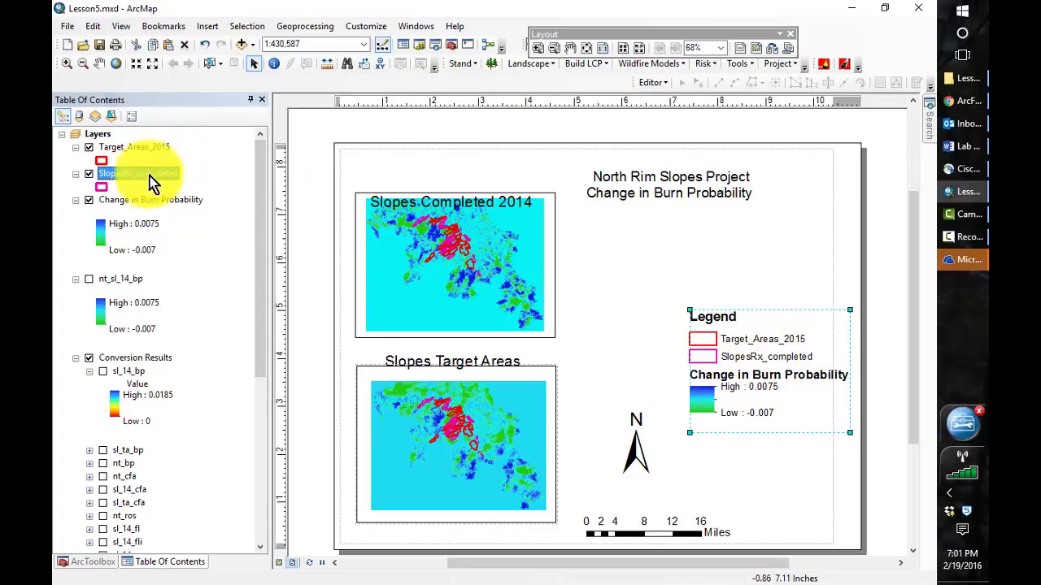
left_click(146, 173)
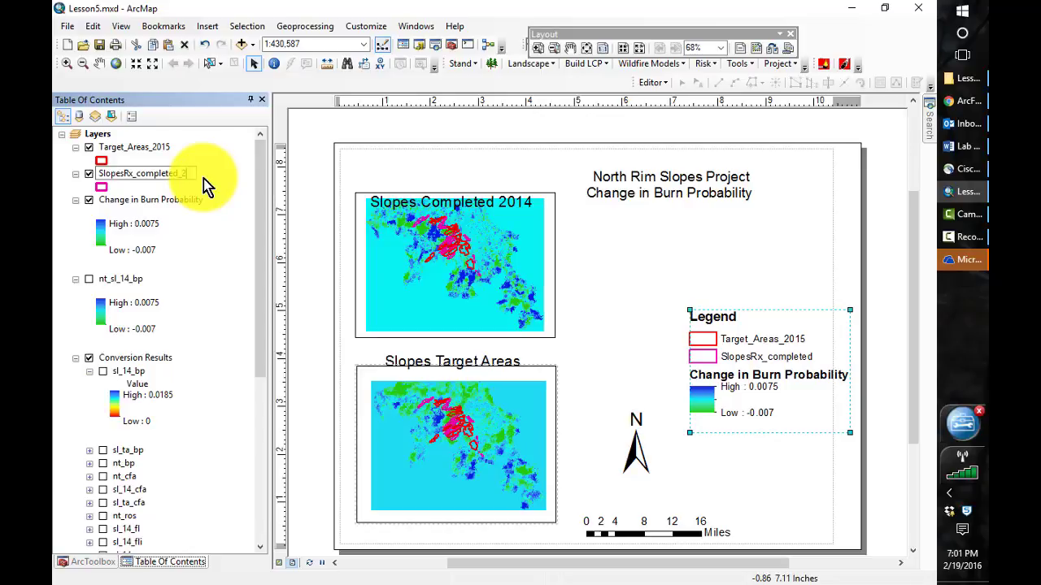
type("_2014")
key("Return")
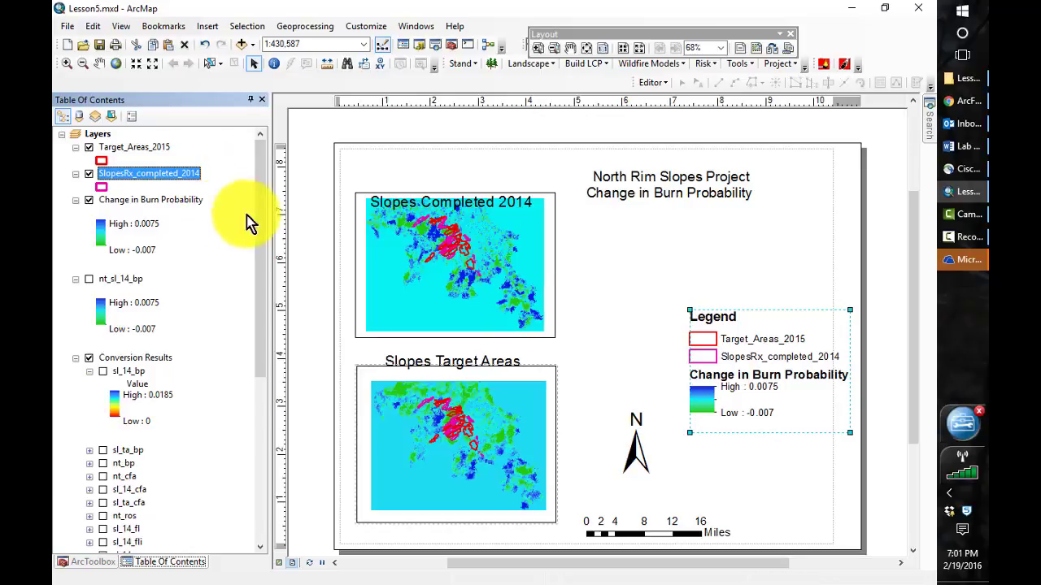
Set the outline width of Target_Areas_2015 and SlopesRx_completed_2014 in the Layers data frame to 1.
left_click(101, 162)
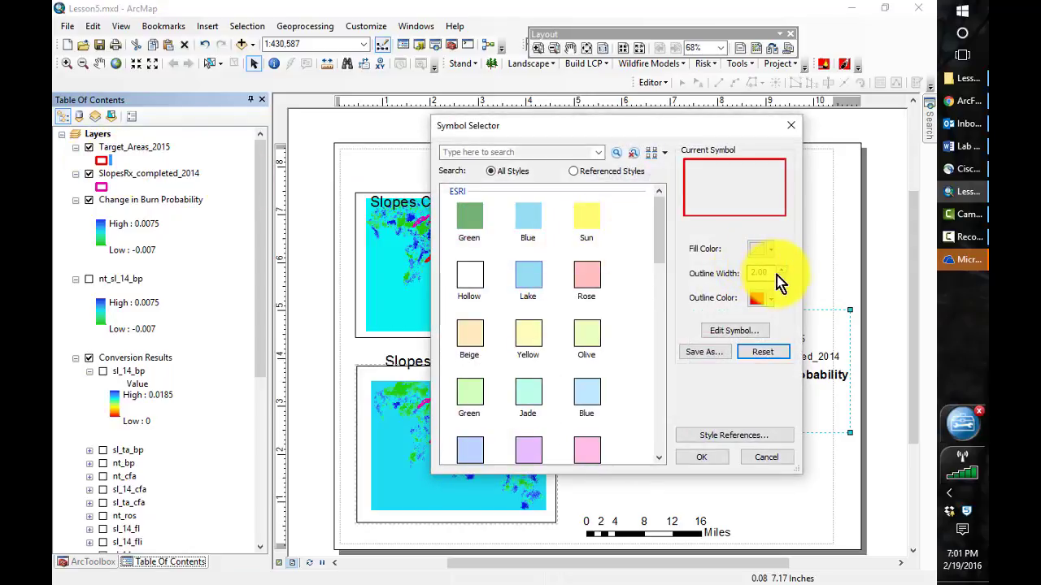
left_click(700, 457)
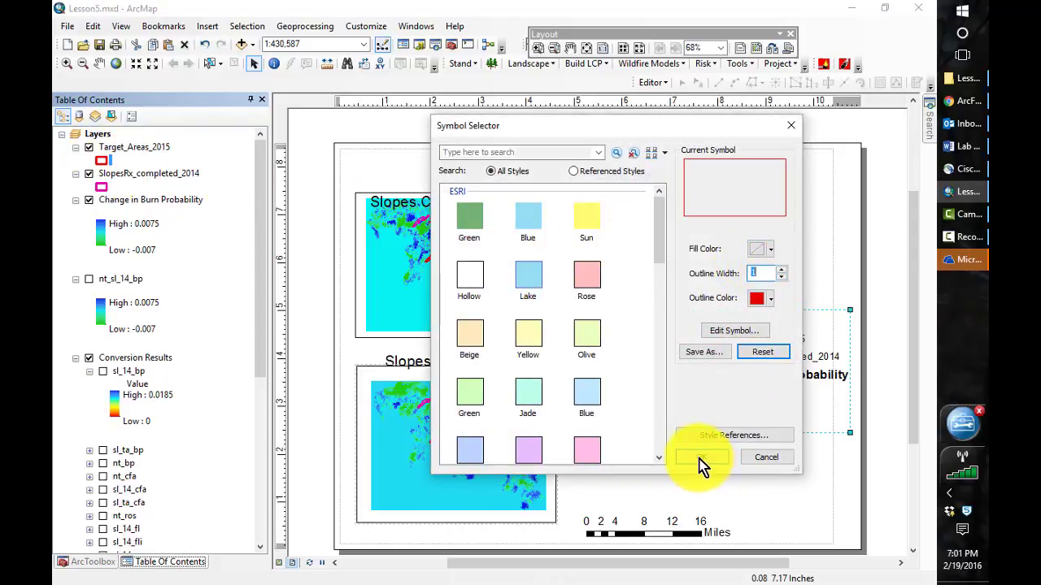
left_click(100, 187)
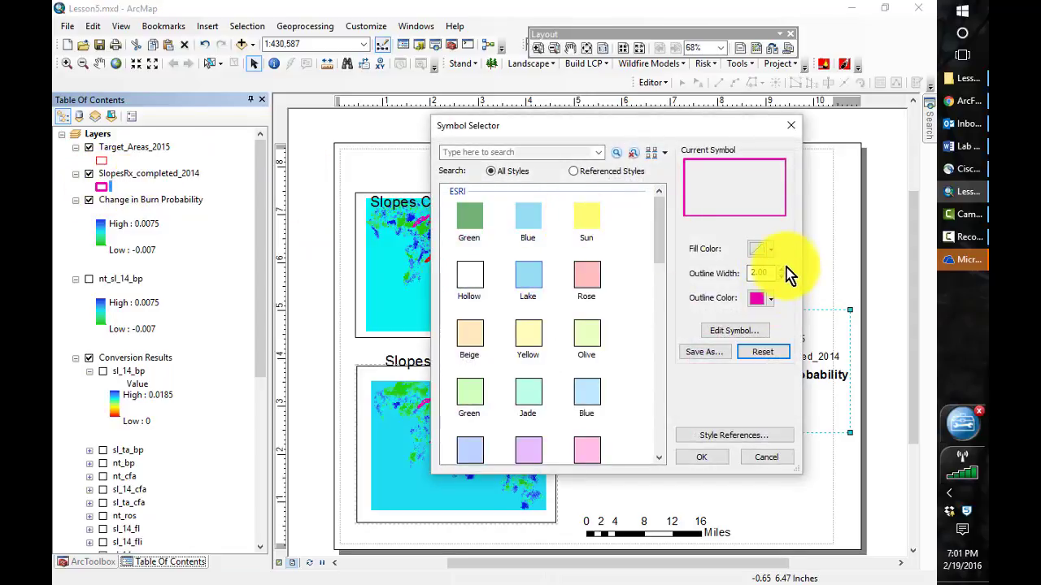
left_click(699, 456)
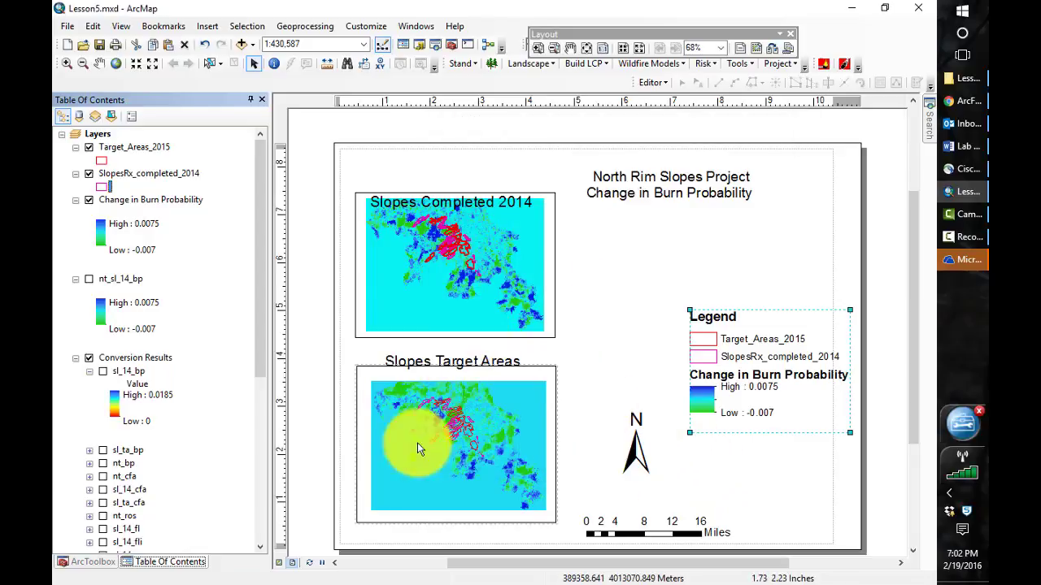
Set the outline width of Target_Areas_2015 and SlopesRx_completed in New Data Frame 2 to 1.
left_click_drag(260, 309, 262, 520)
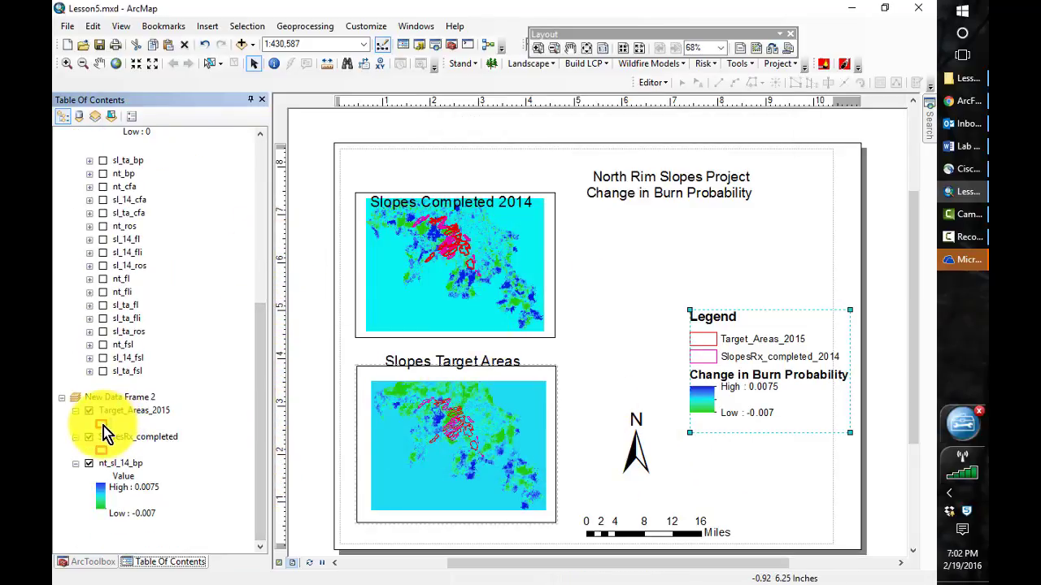
left_click(103, 425)
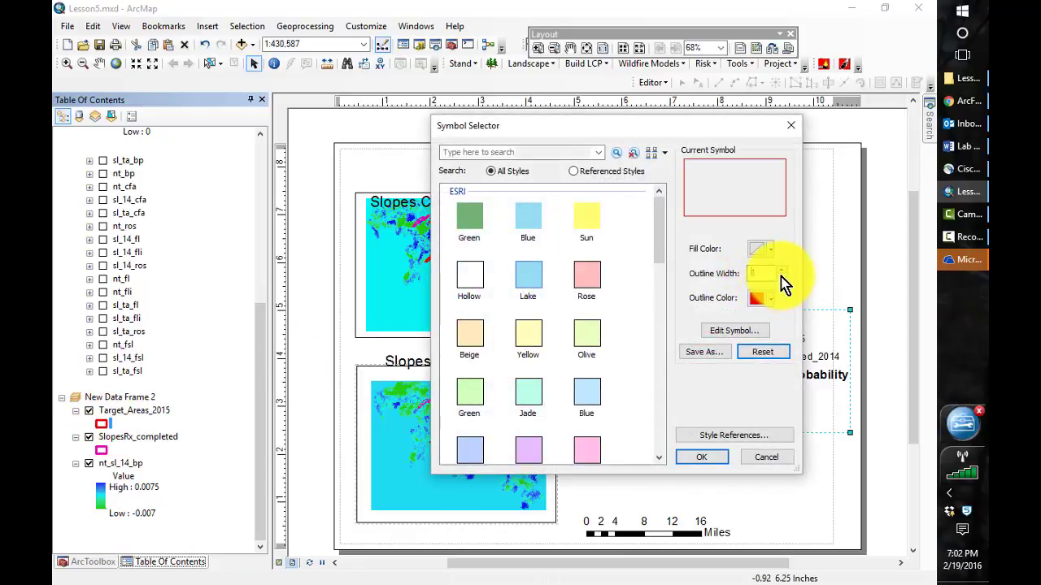
left_click(714, 460)
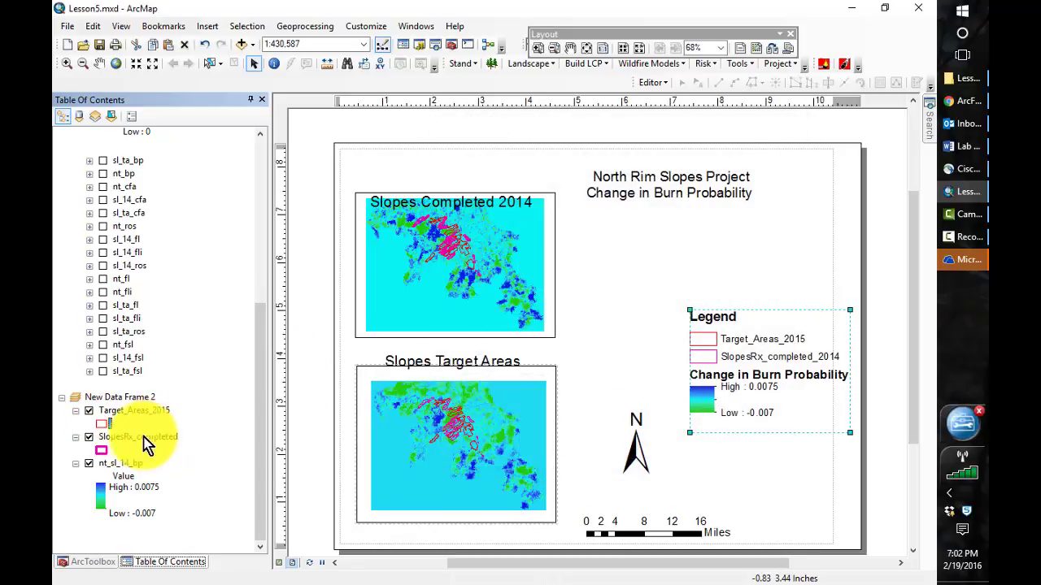
left_click(101, 450)
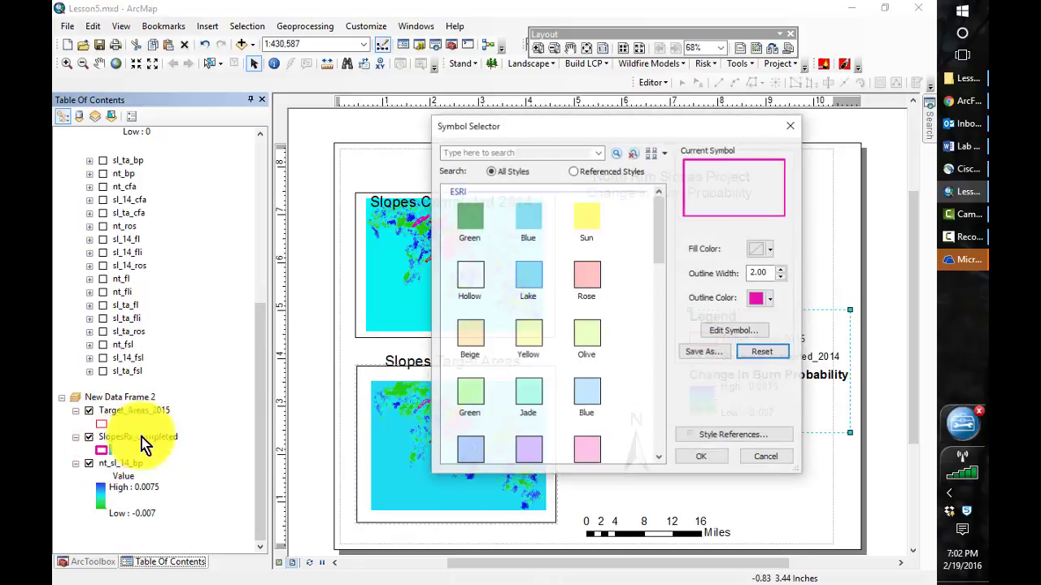
left_click(780, 277)
left_click(701, 457)
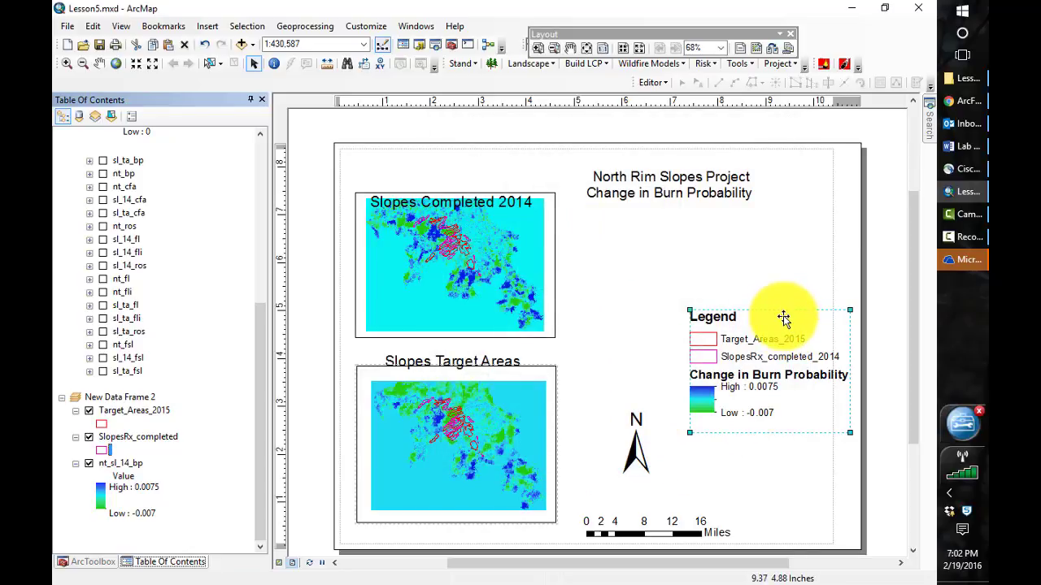
Reposition the legend inside the page margins, just above the north arrow, and save the map document.
left_click_drag(783, 317, 738, 291)
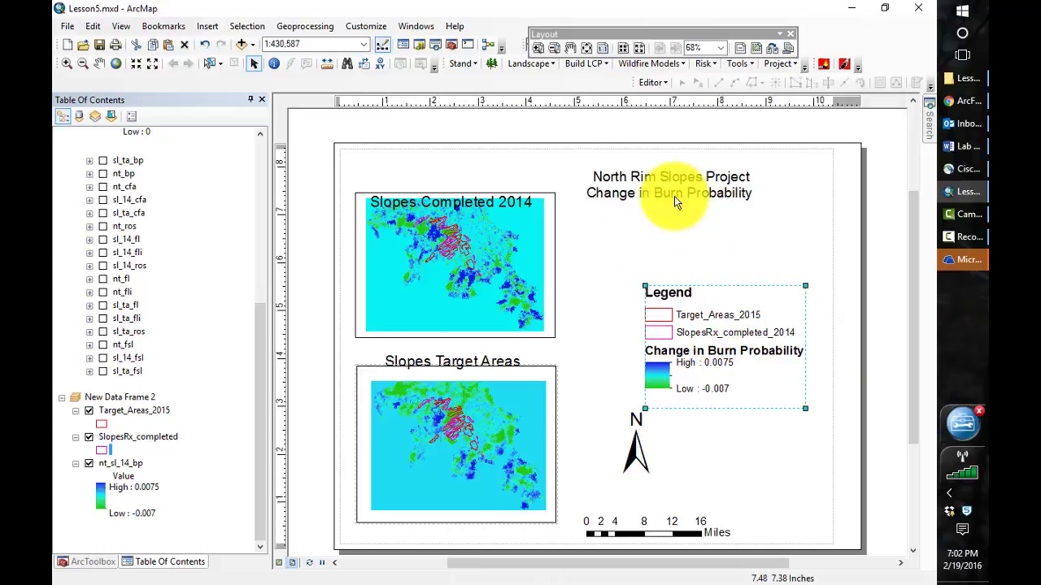
left_click(70, 27)
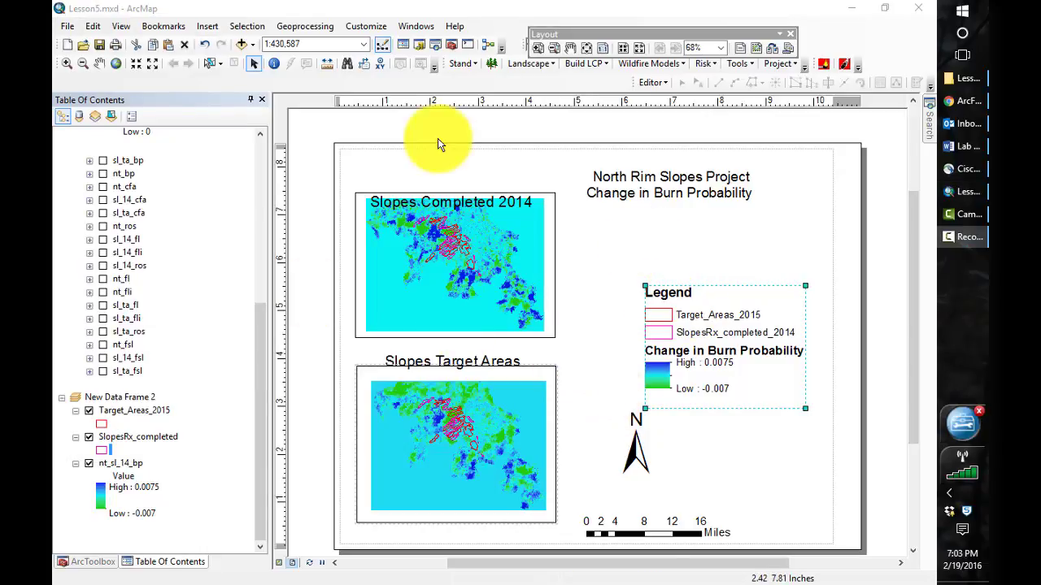
left_click(101, 45)
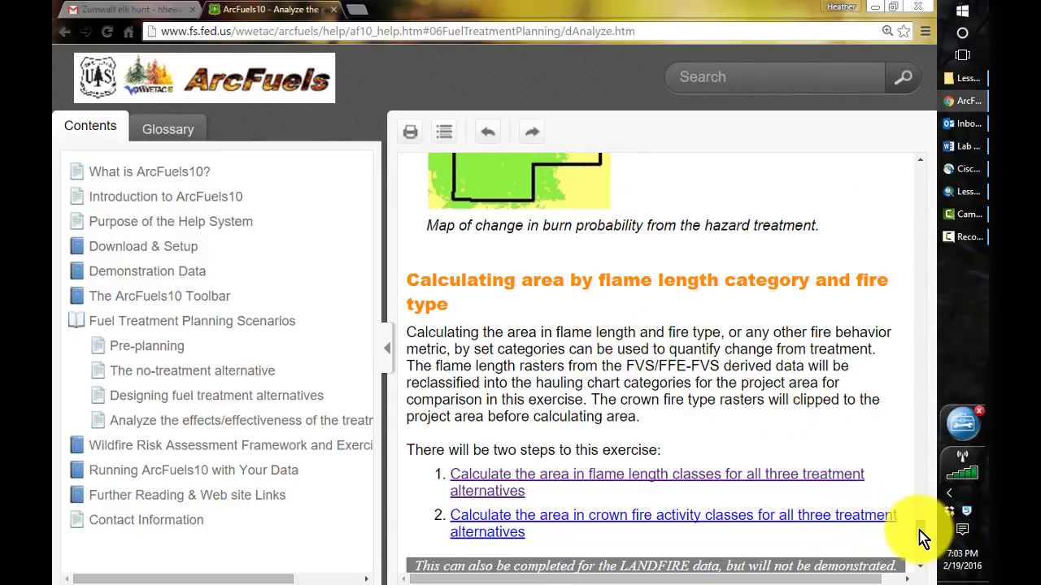
Open the exercise on calculating area by flame length category and fire type in the ArcFuels10 web help and read its Reclassify instructions.
scroll(923, 536, "down", 3)
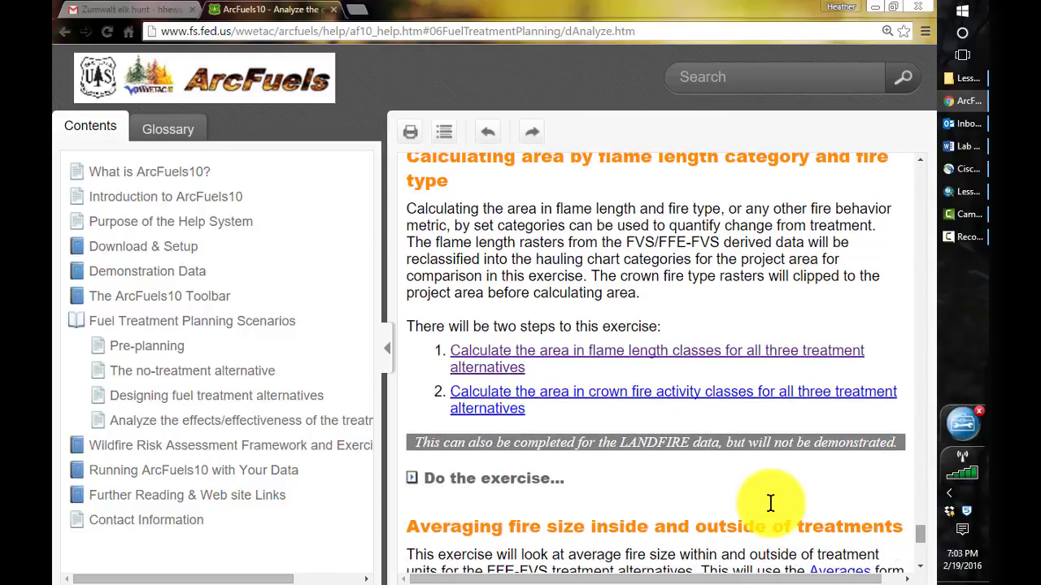
left_click(477, 476)
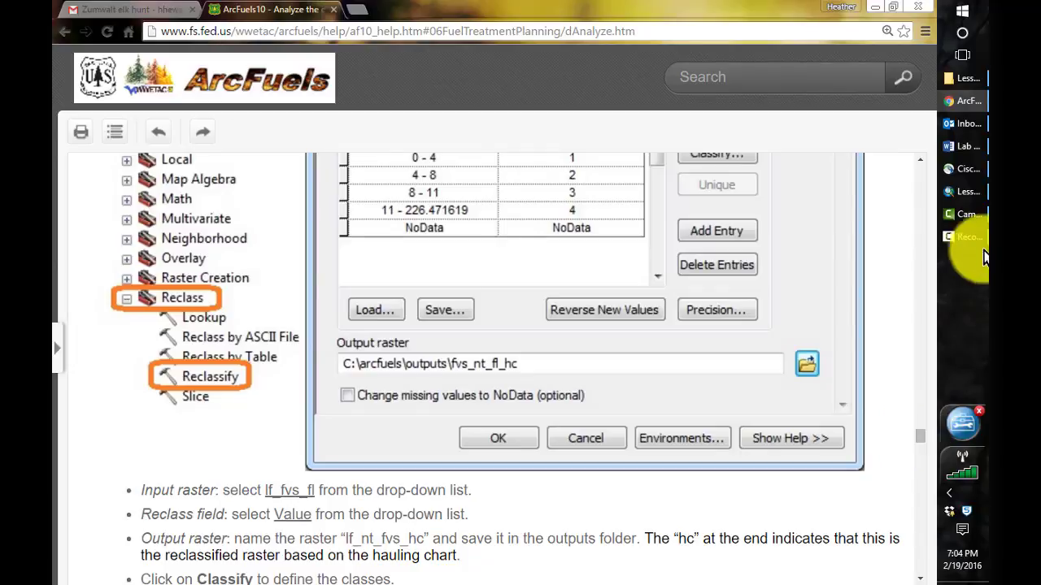
Return to ArcMap and switch the map from the page layout to data view.
left_click(949, 196)
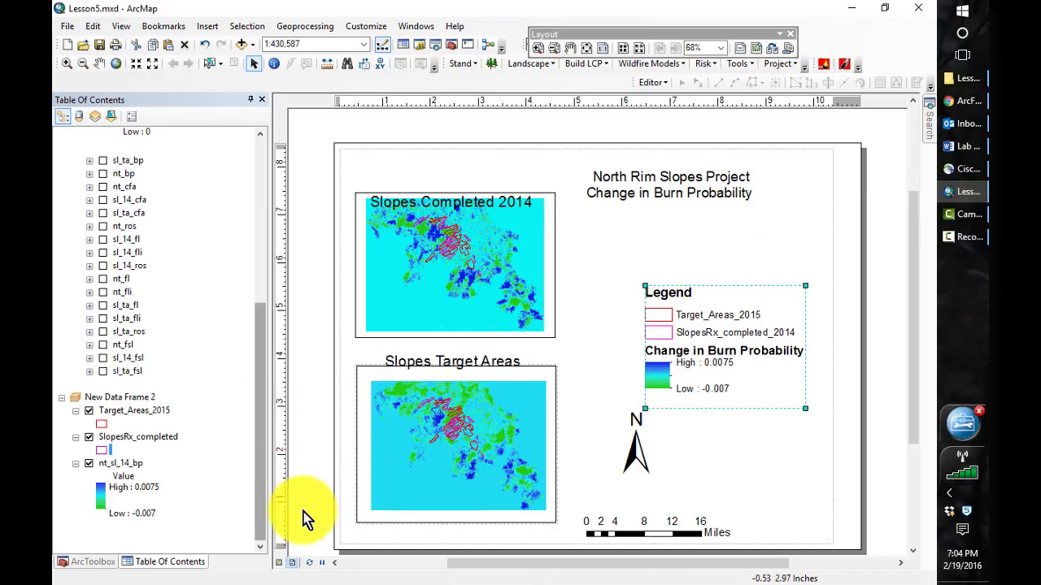
left_click(279, 563)
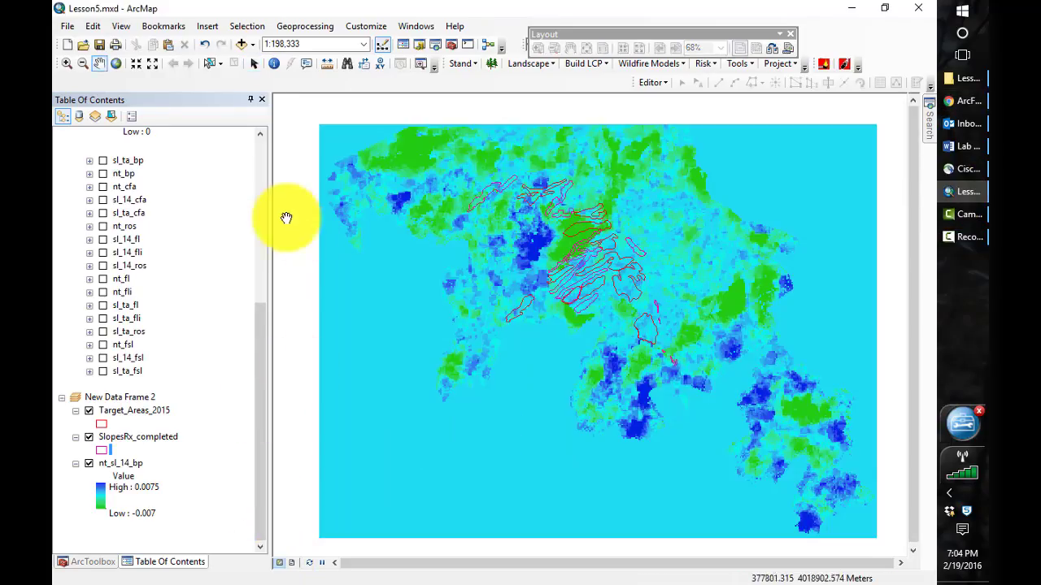
Turn off all layers in the Layers data frame and collapse their legends, leaving only the Conversion Results group's layer list expanded.
left_click_drag(255, 320, 256, 172)
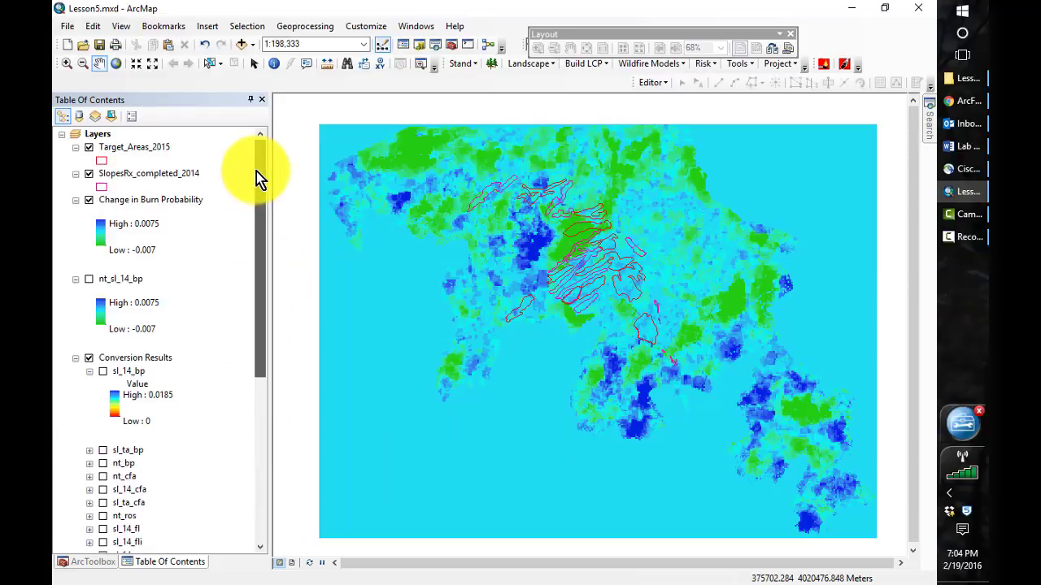
left_click(89, 147)
left_click(89, 173)
left_click(90, 199)
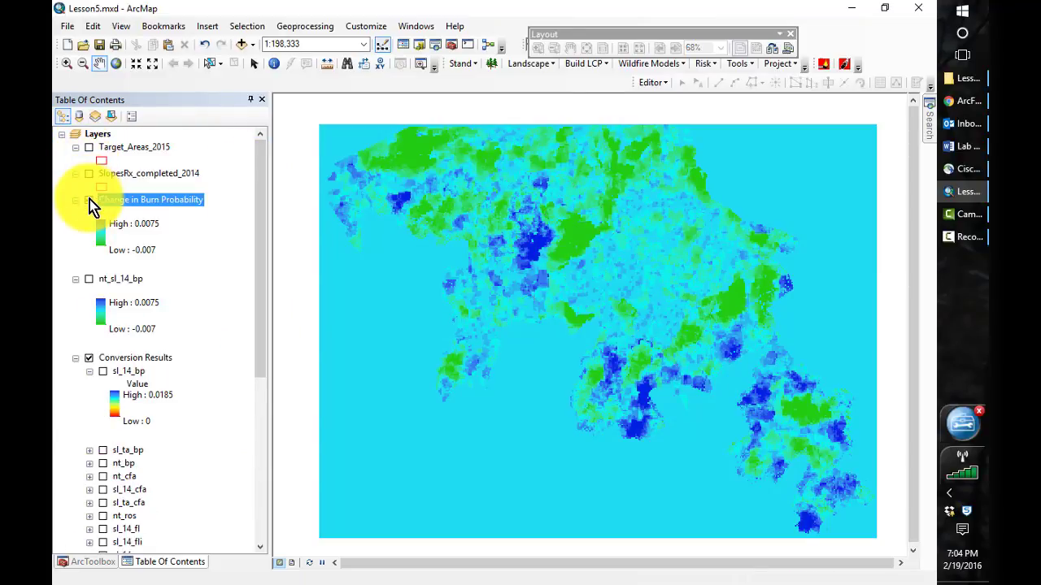
left_click(75, 358, "ctrl")
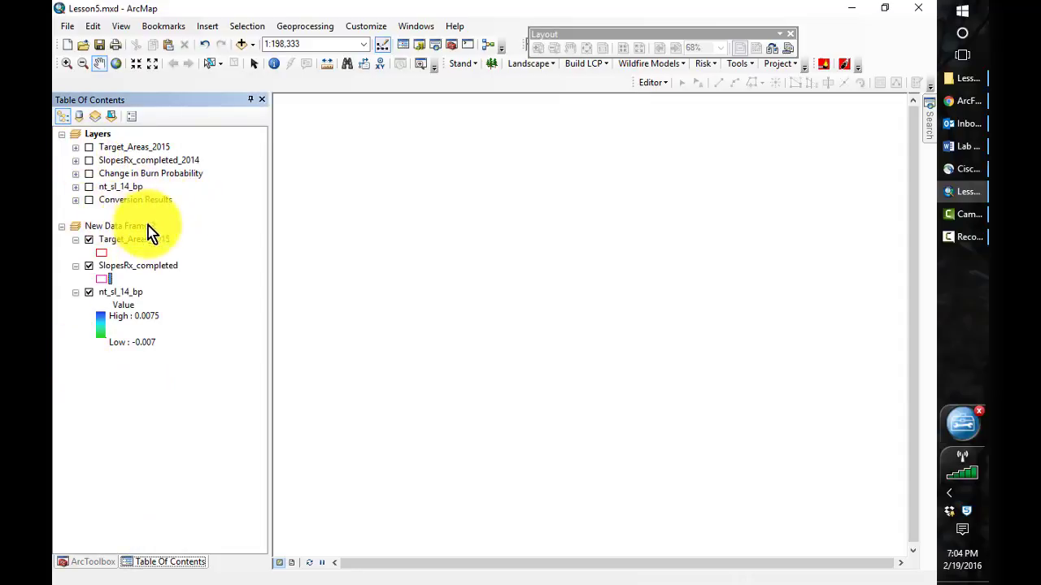
left_click(76, 200)
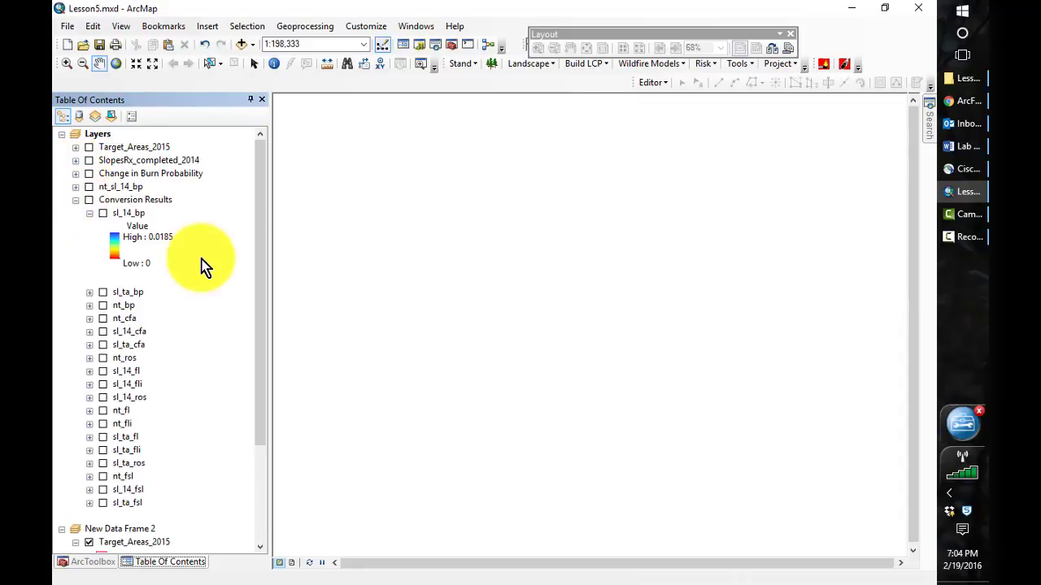
left_click(90, 213)
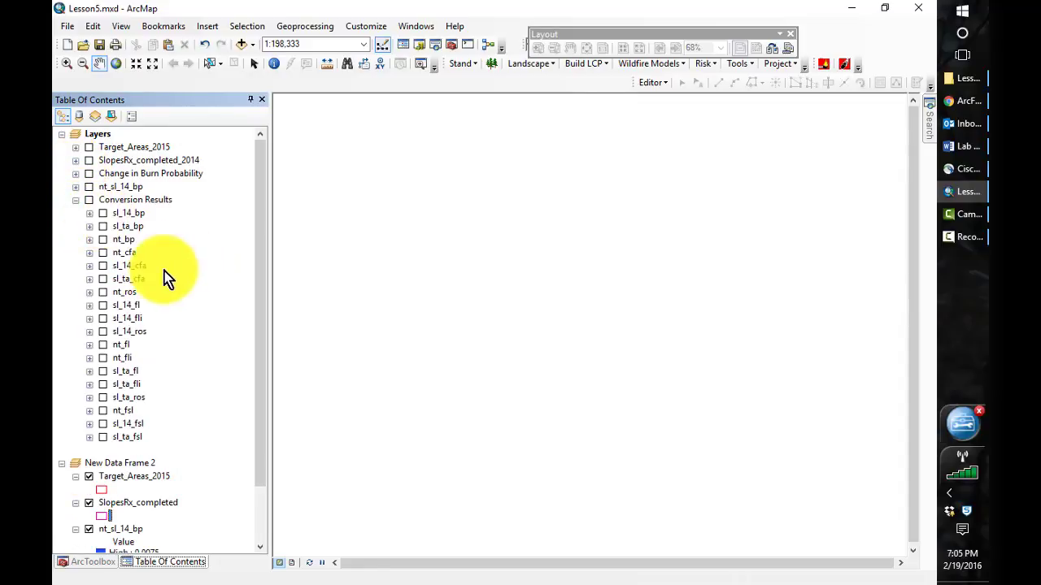
Start the Spatial Analyst Reclassify tool with the sl_14_fl raster from Conversion Results as its input.
left_click(89, 562)
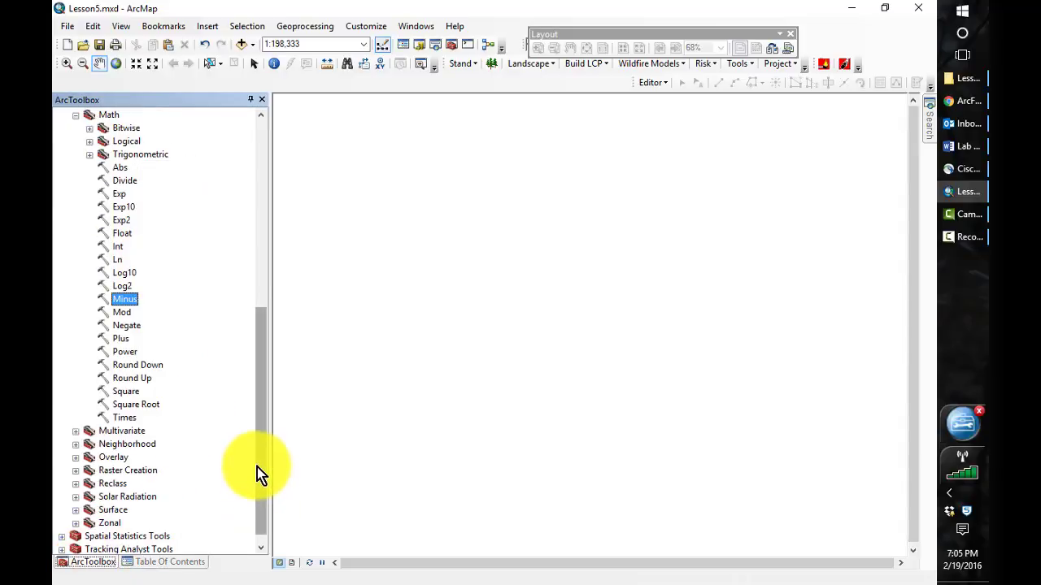
left_click_drag(257, 476, 257, 415)
left_click(75, 233)
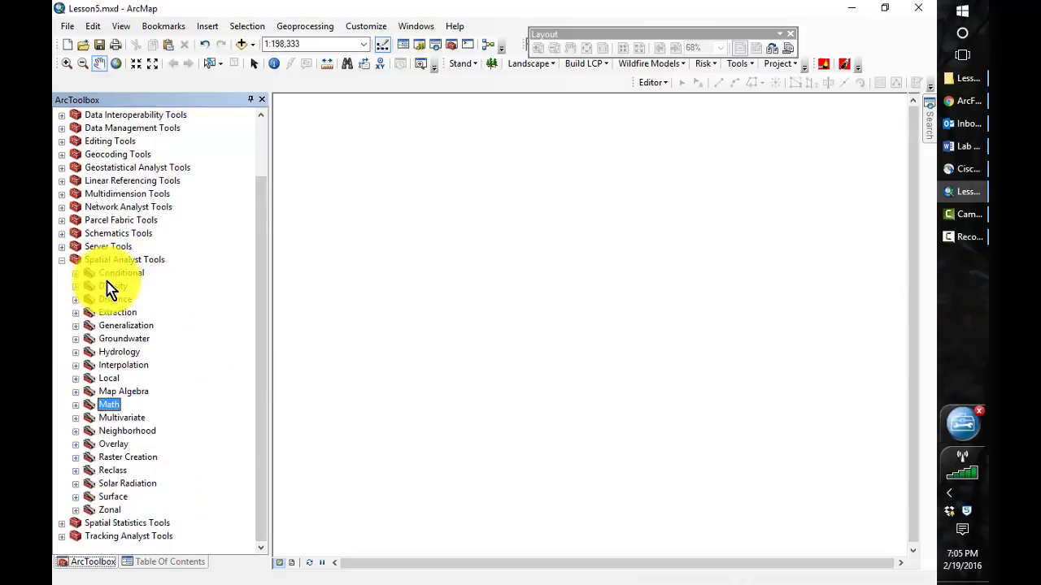
left_click(81, 470)
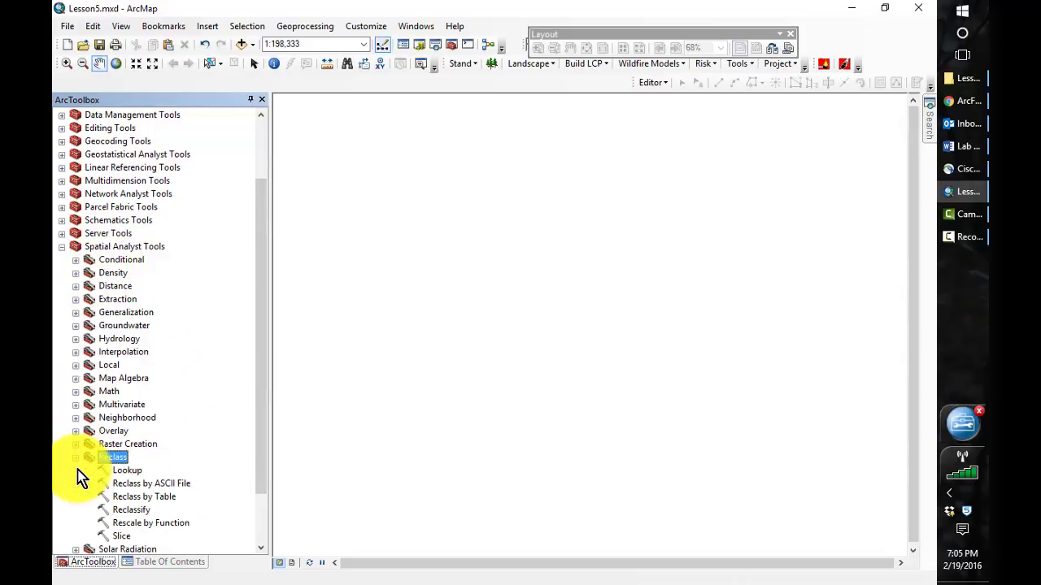
double_click(140, 509)
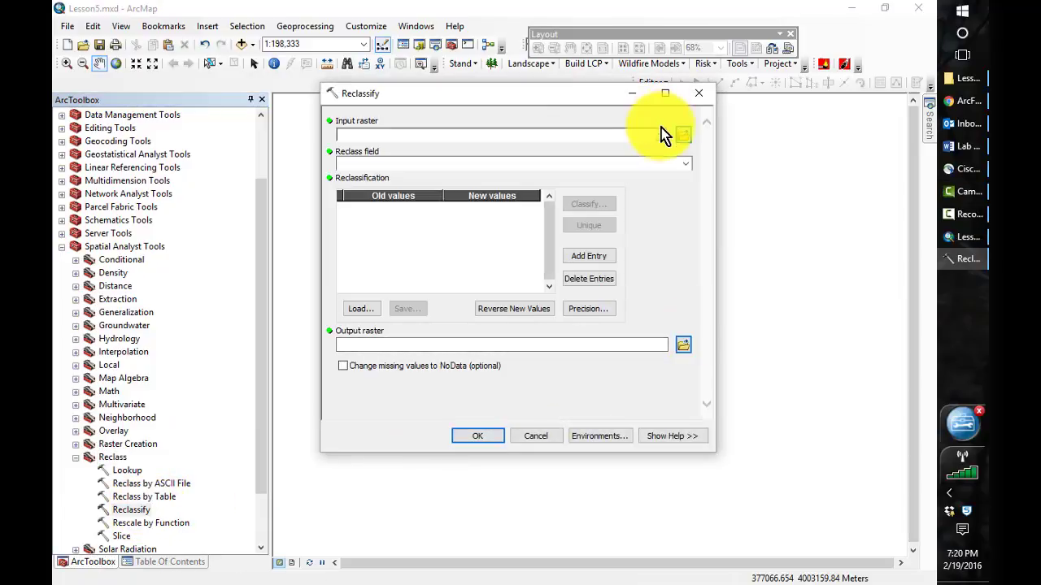
left_click(660, 134)
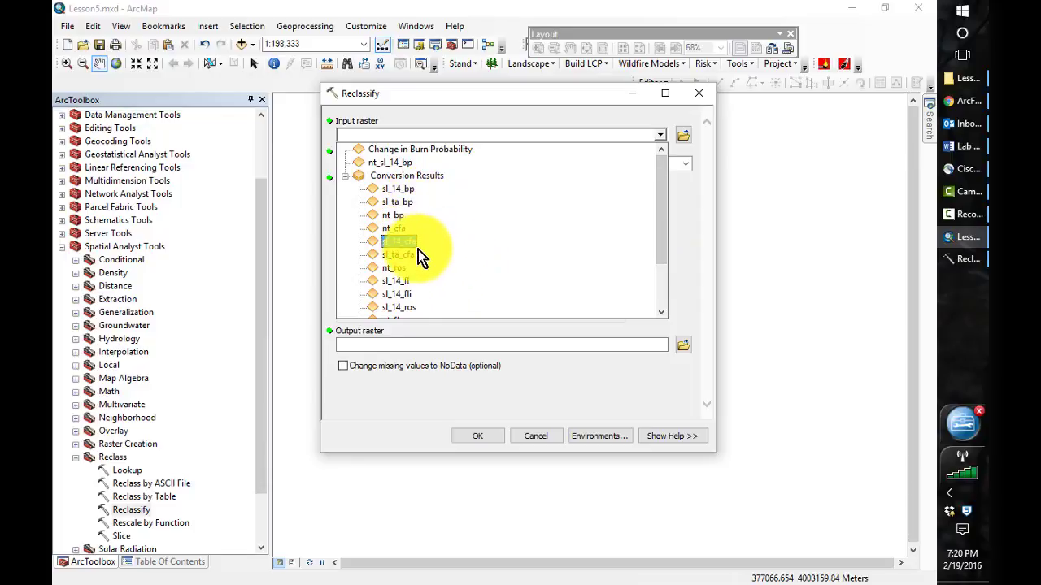
left_click(403, 289)
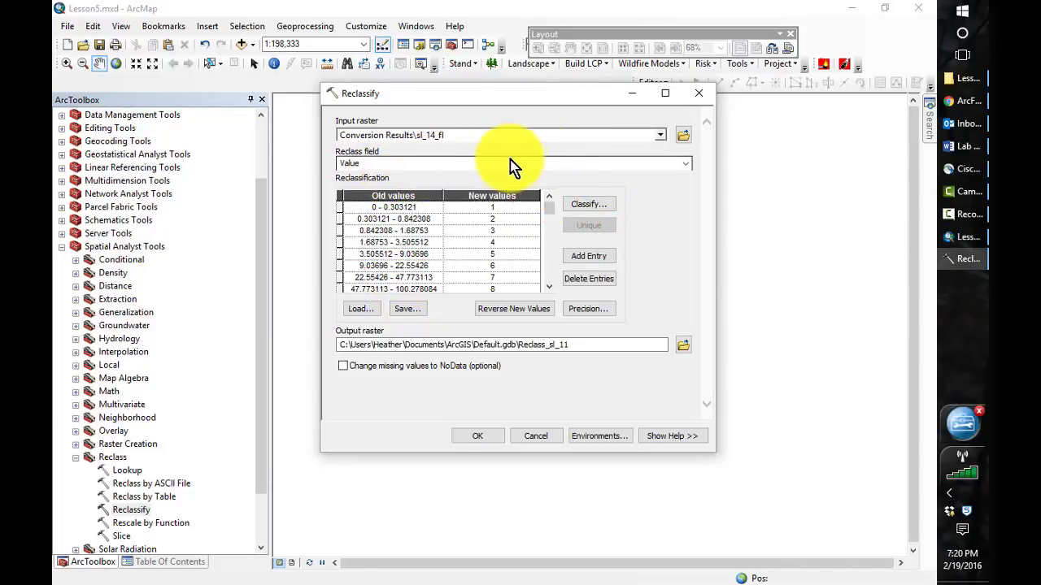
Classify the flame length values into 4 classes using Equal Interval, and switch the classification method to Manual.
left_click(595, 209)
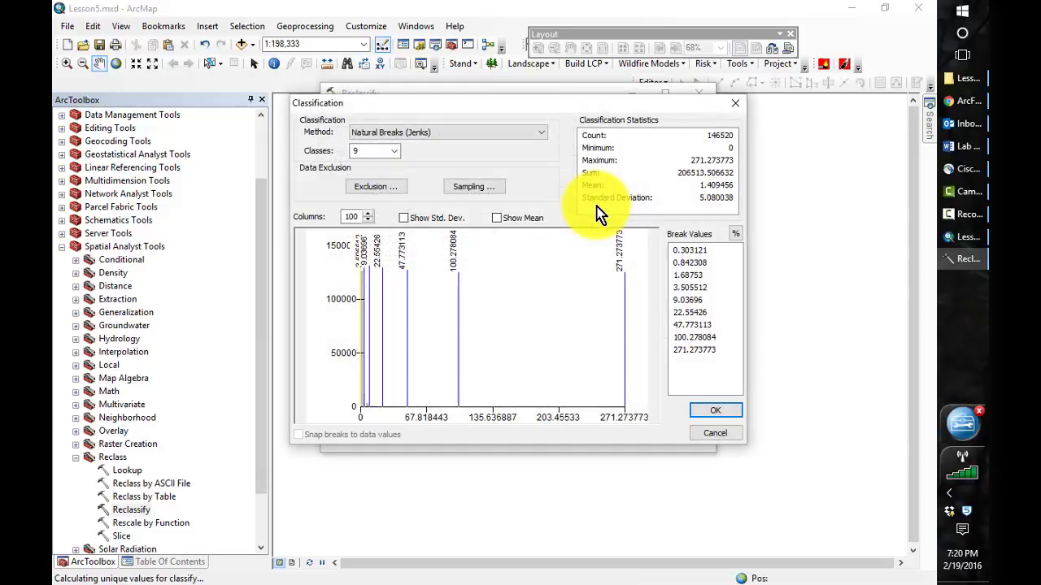
left_click(541, 130)
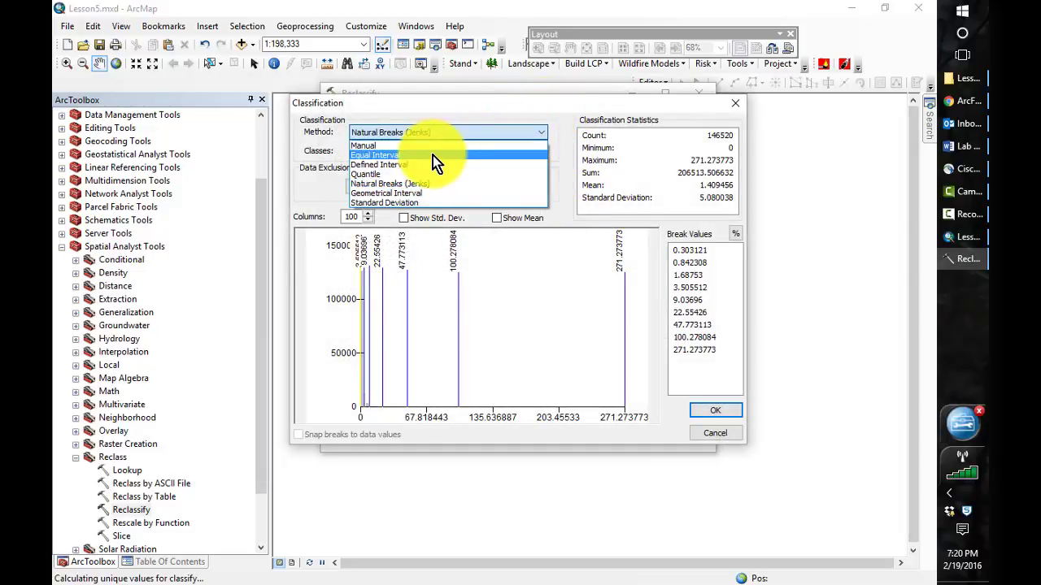
left_click(433, 155)
left_click(393, 153)
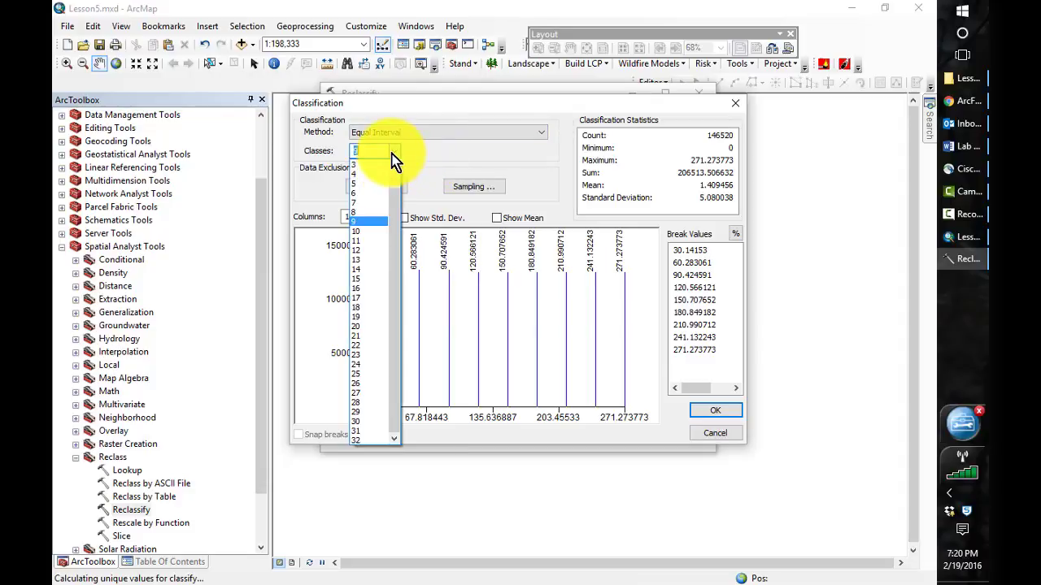
left_click(363, 176)
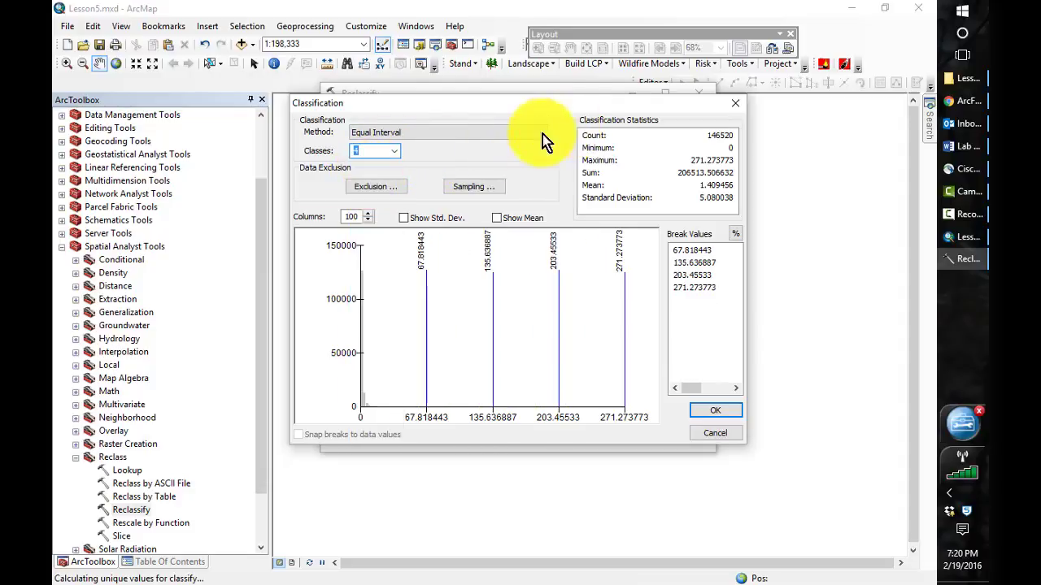
left_click(543, 133)
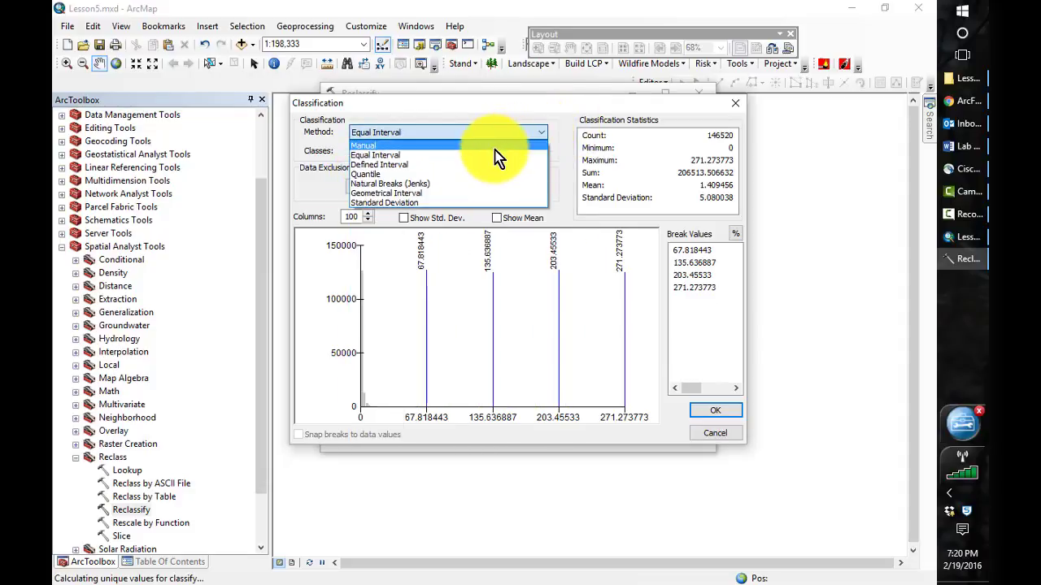
left_click(494, 147)
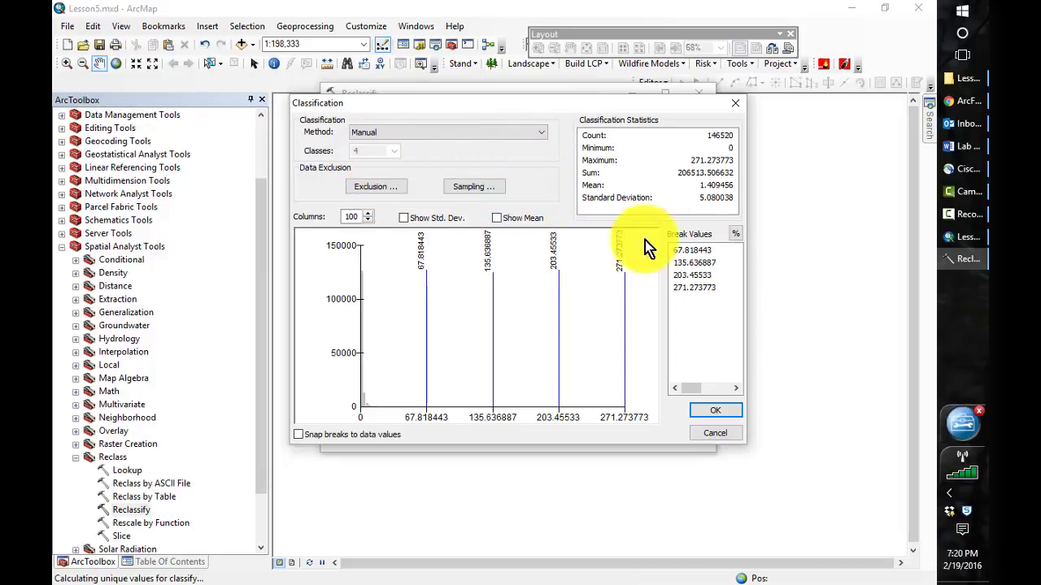
Set the first three class break values to 4, 8 and 11 and accept the classification.
left_click(693, 251)
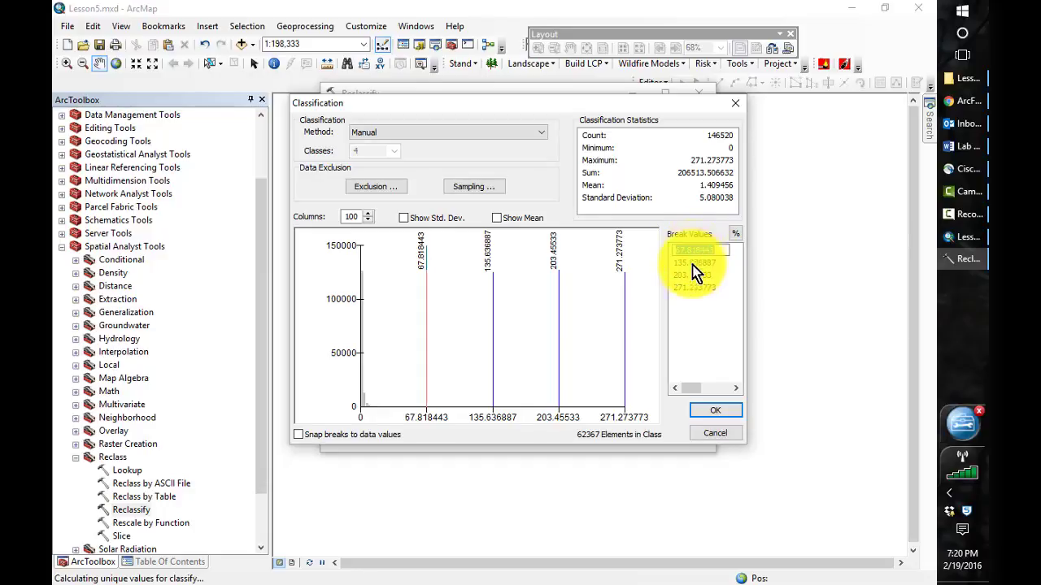
left_click(693, 265)
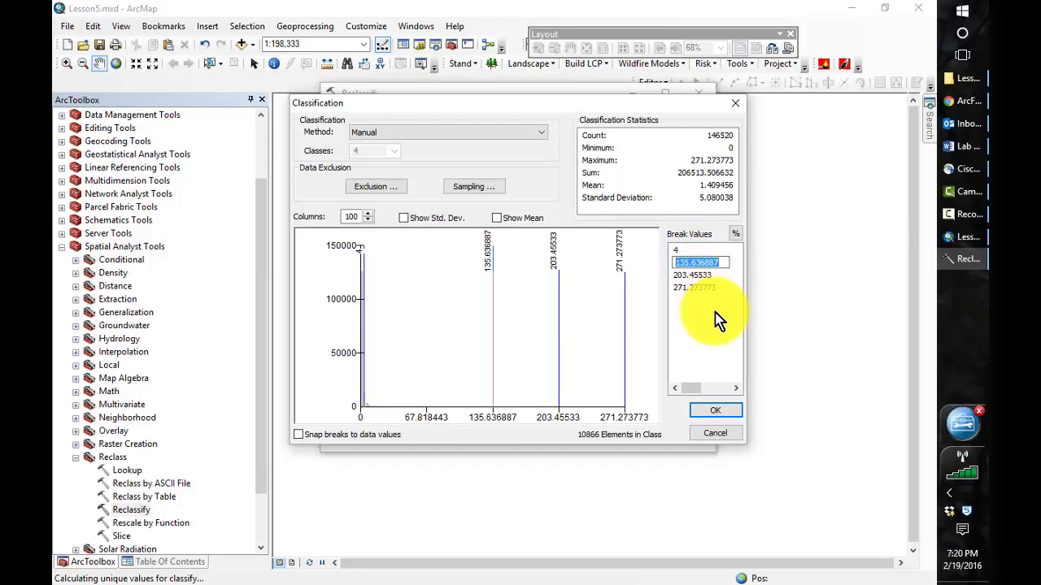
type("8")
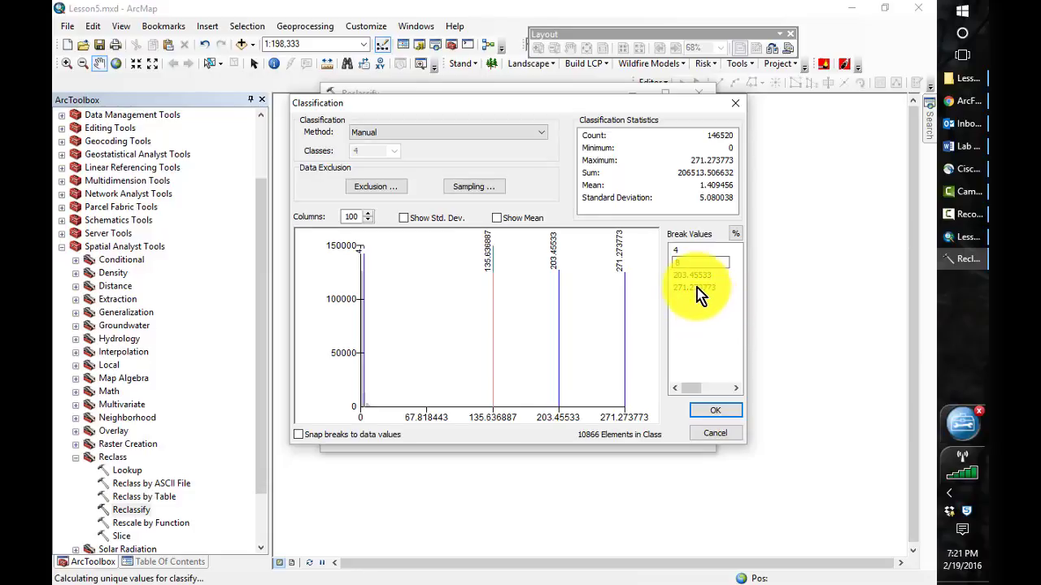
left_click(693, 277)
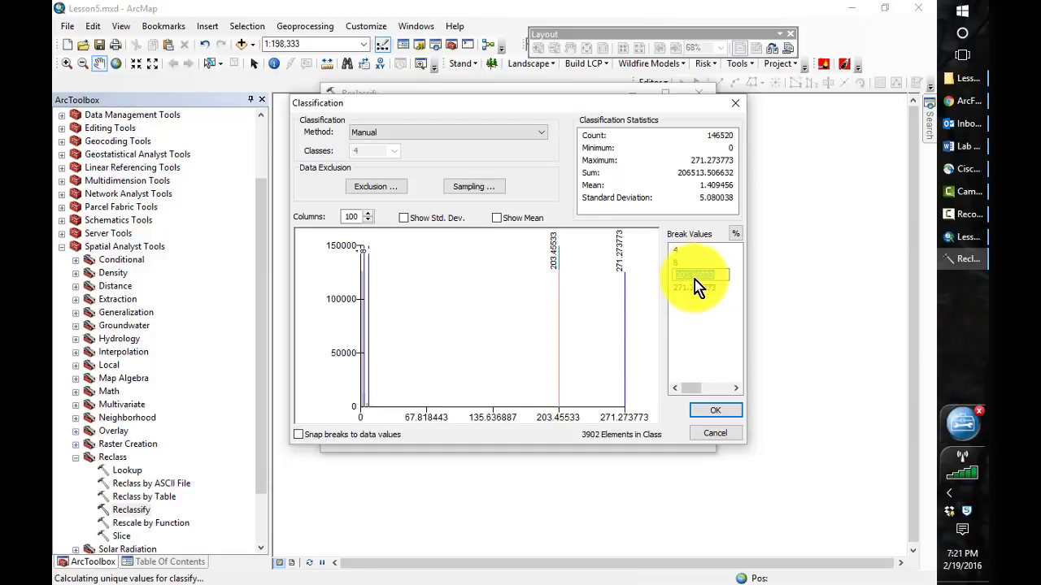
type("11")
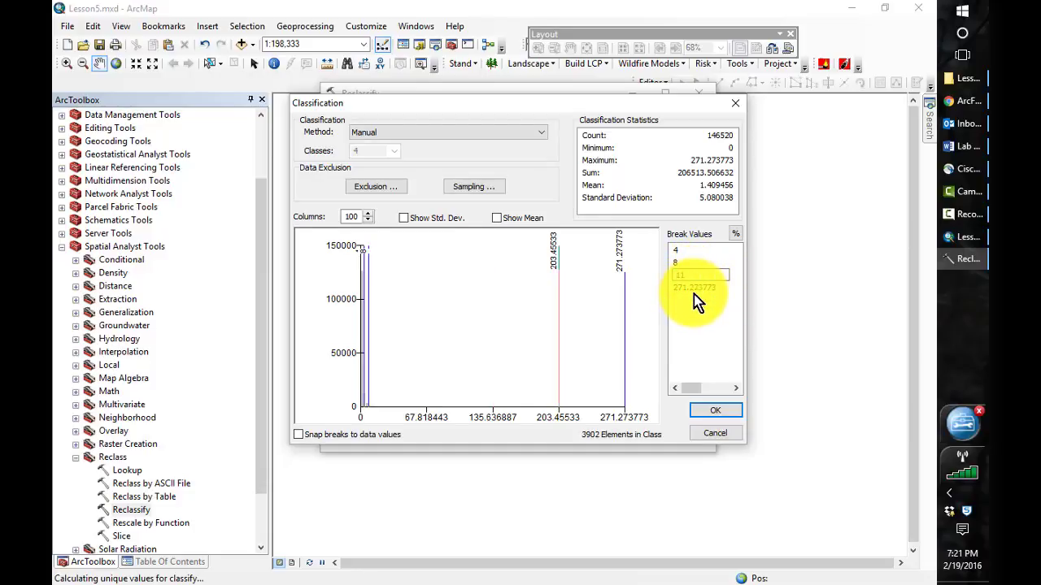
key("Return")
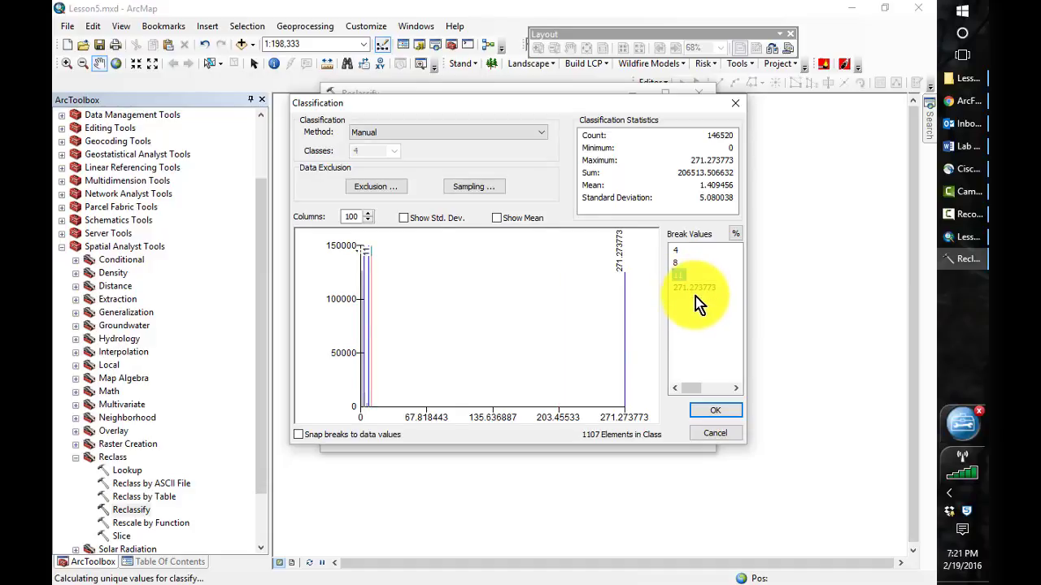
left_click(714, 414)
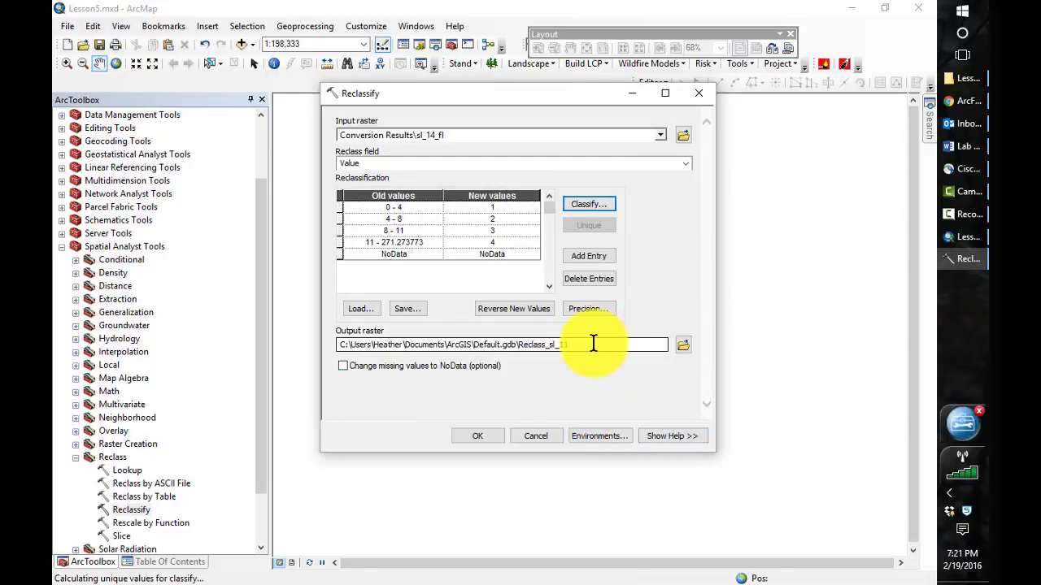
Set the output raster to sl_14_fl_hc in the Lesson_5 Outputs folder.
left_click(683, 345)
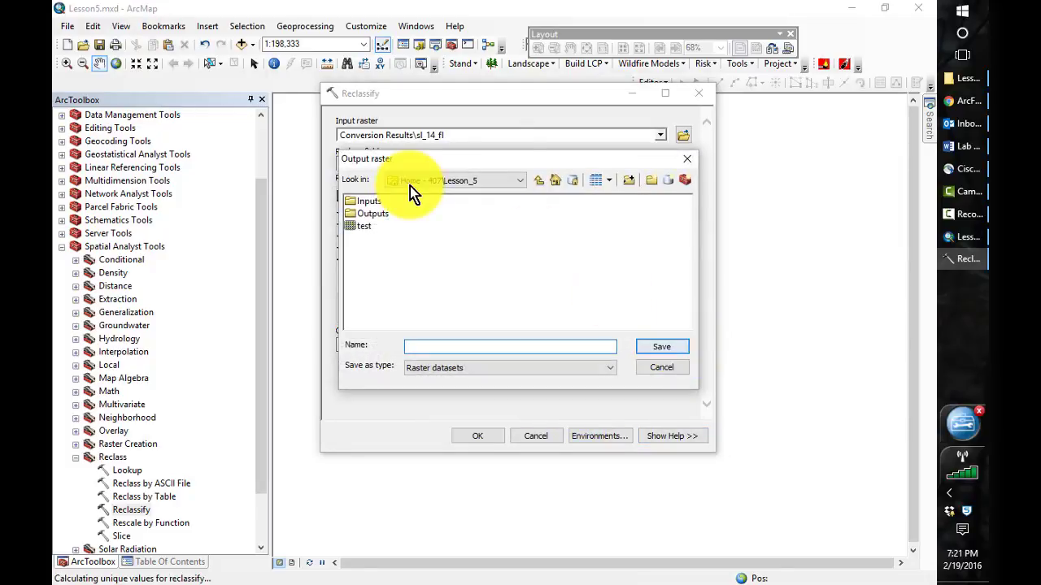
double_click(374, 214)
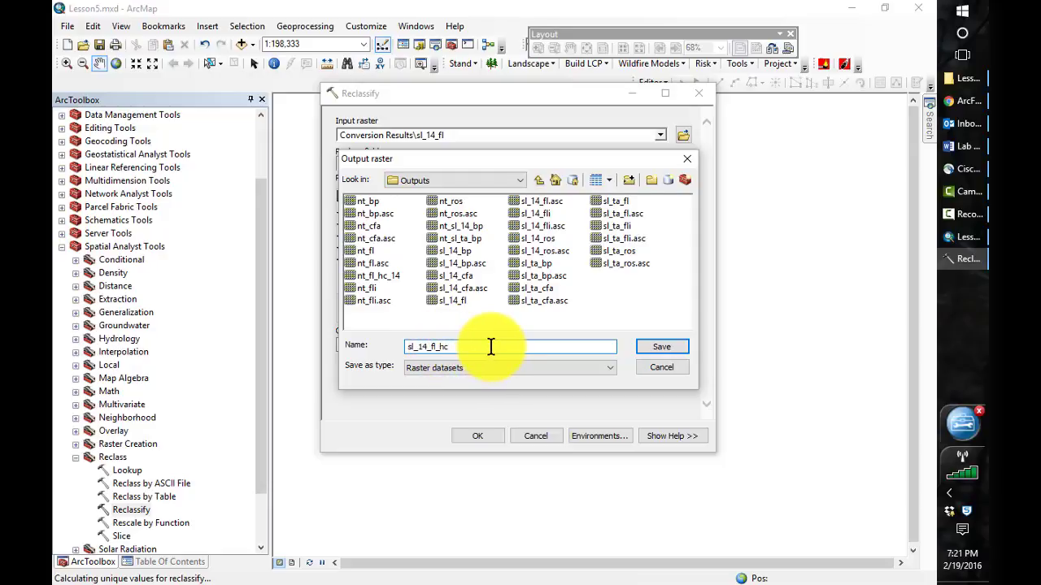
left_click(658, 348)
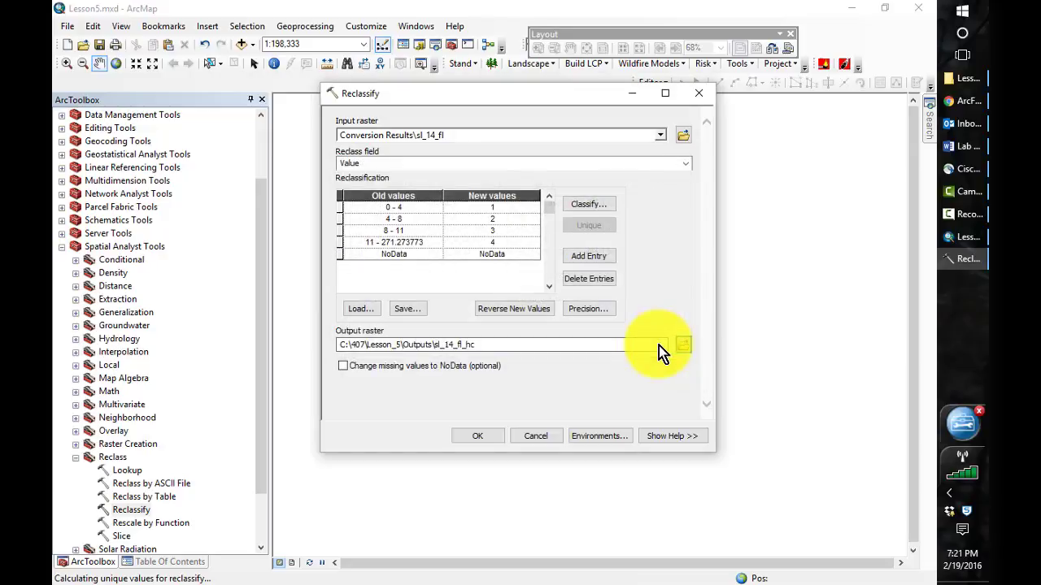
Set the raster analysis mask to SlopesRx_completed_2014 in the environment settings, run Reclassify and show the new raster in the layer list.
left_click(600, 439)
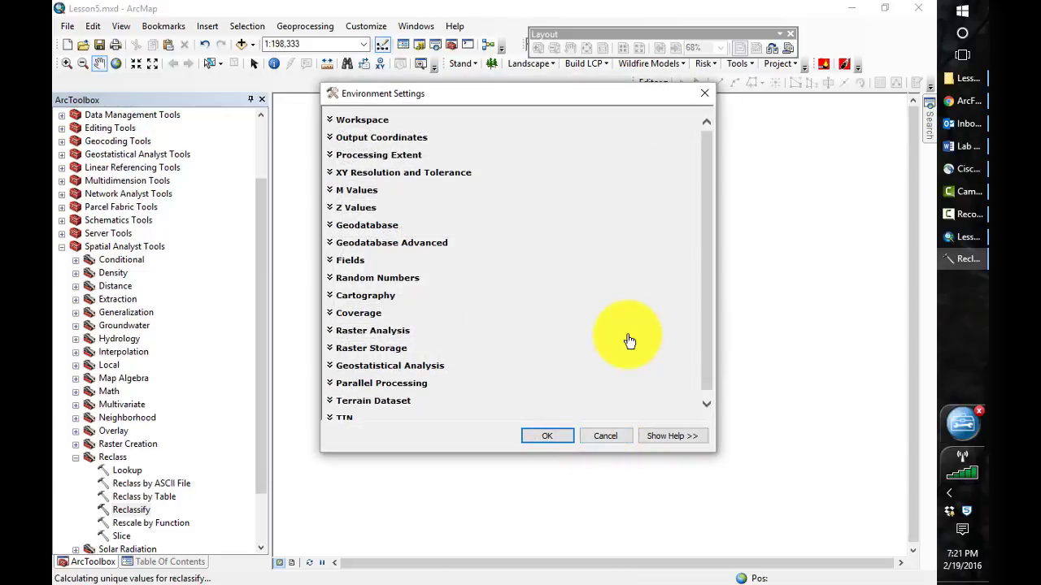
left_click(345, 335)
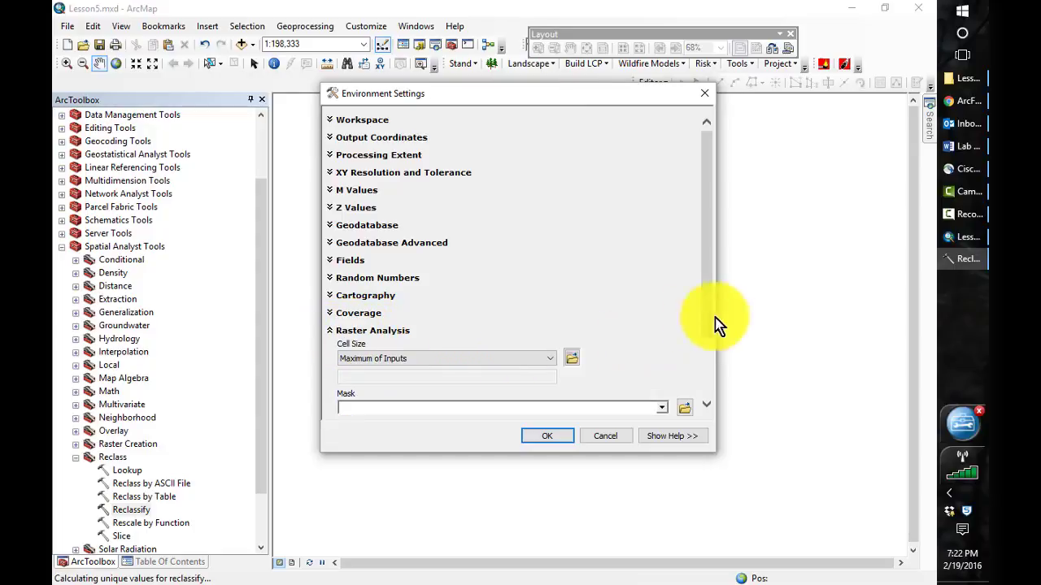
scroll(704, 337, "down", 3)
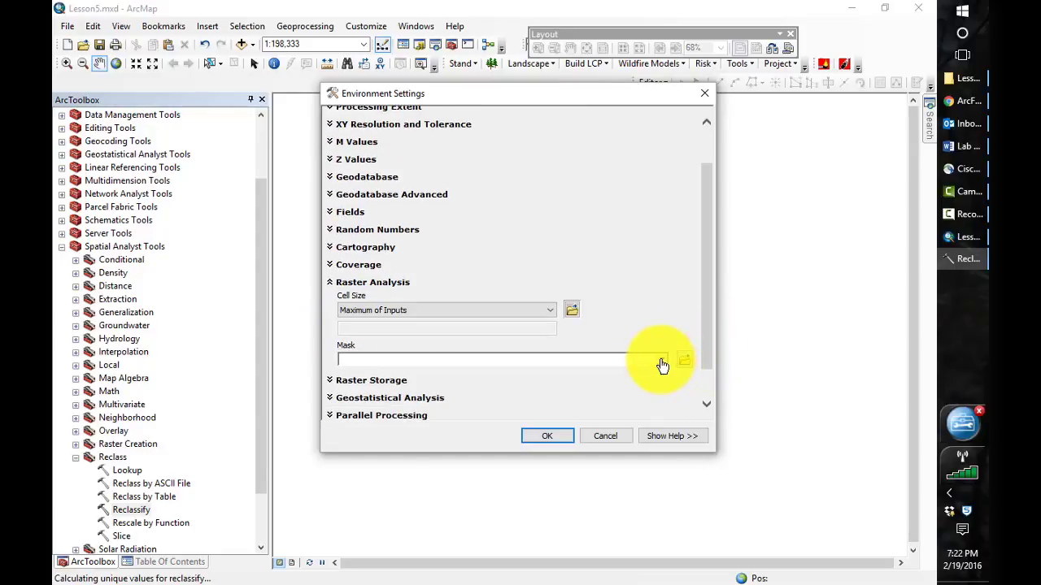
left_click(661, 363)
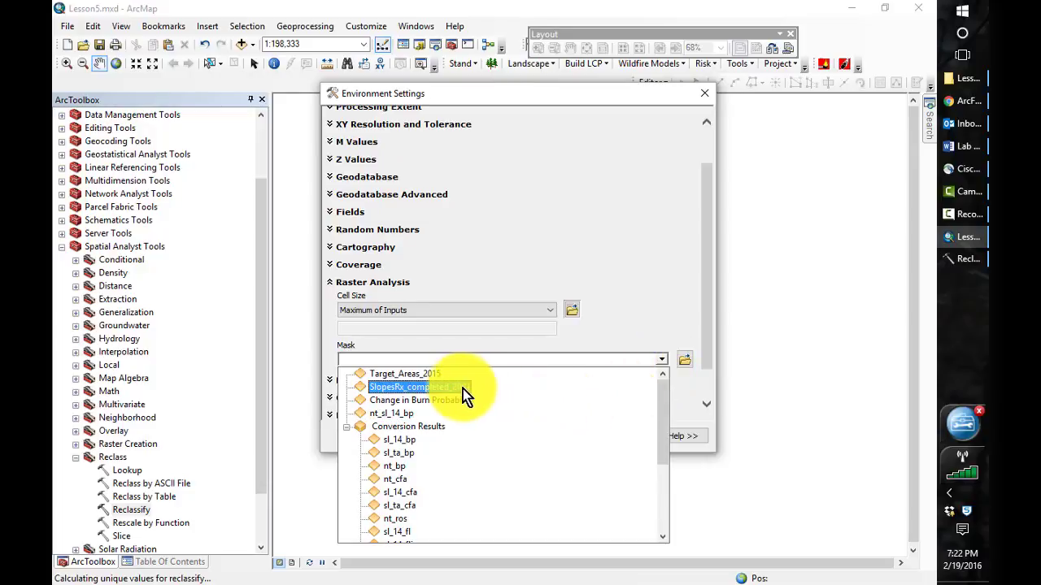
left_click(423, 390)
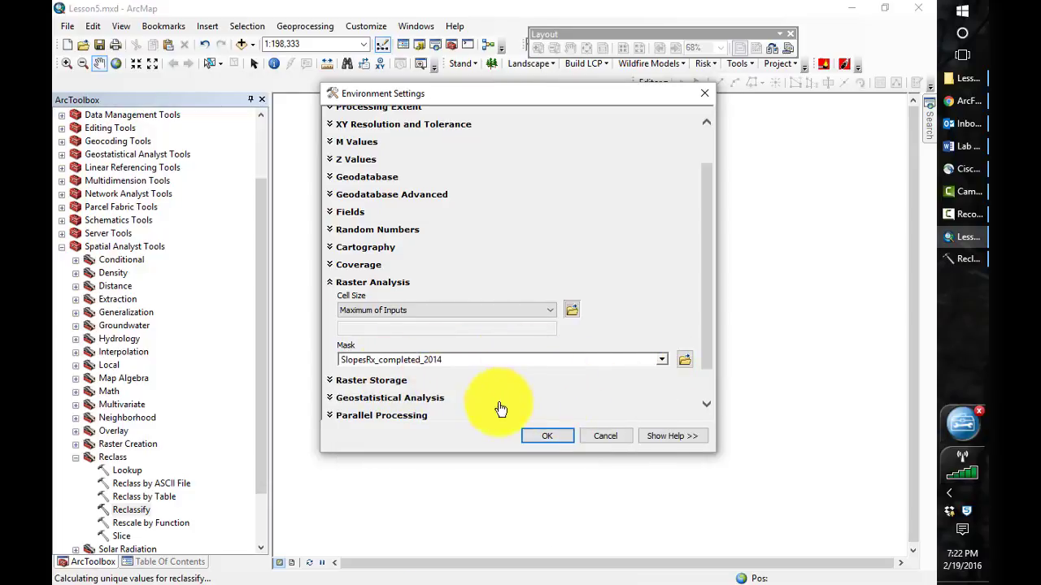
left_click(551, 438)
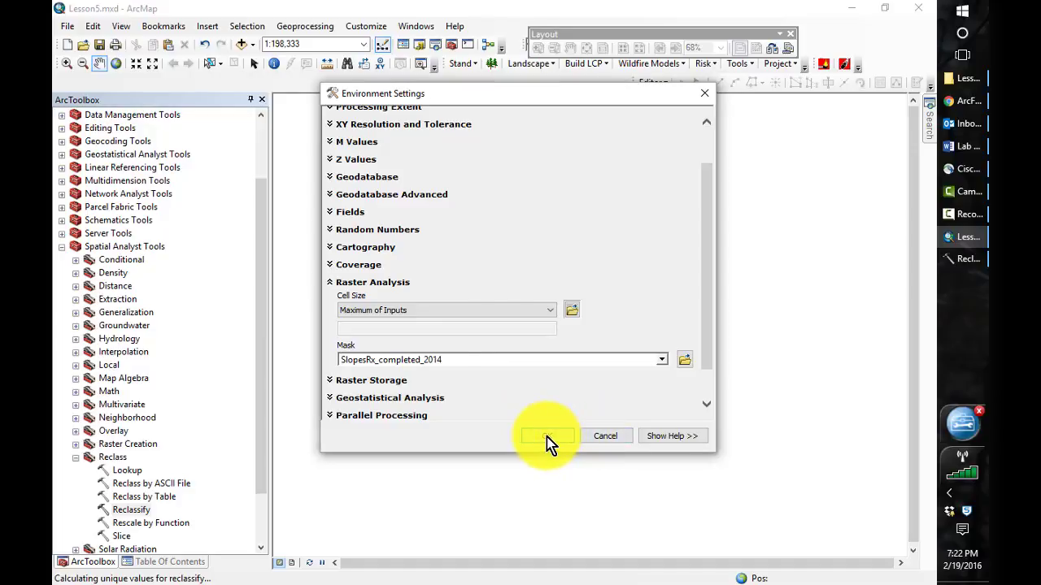
left_click(480, 436)
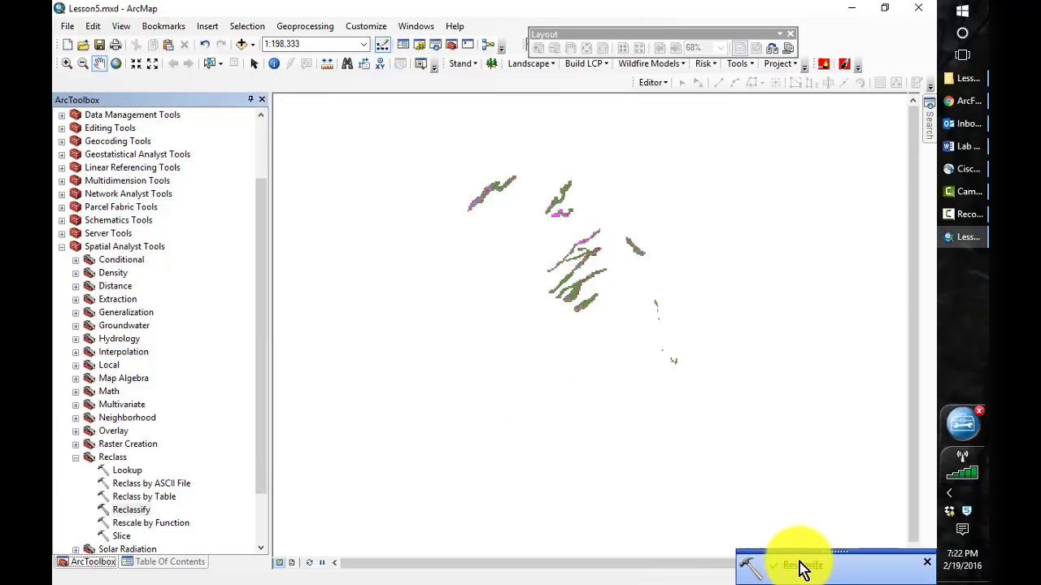
left_click(130, 563)
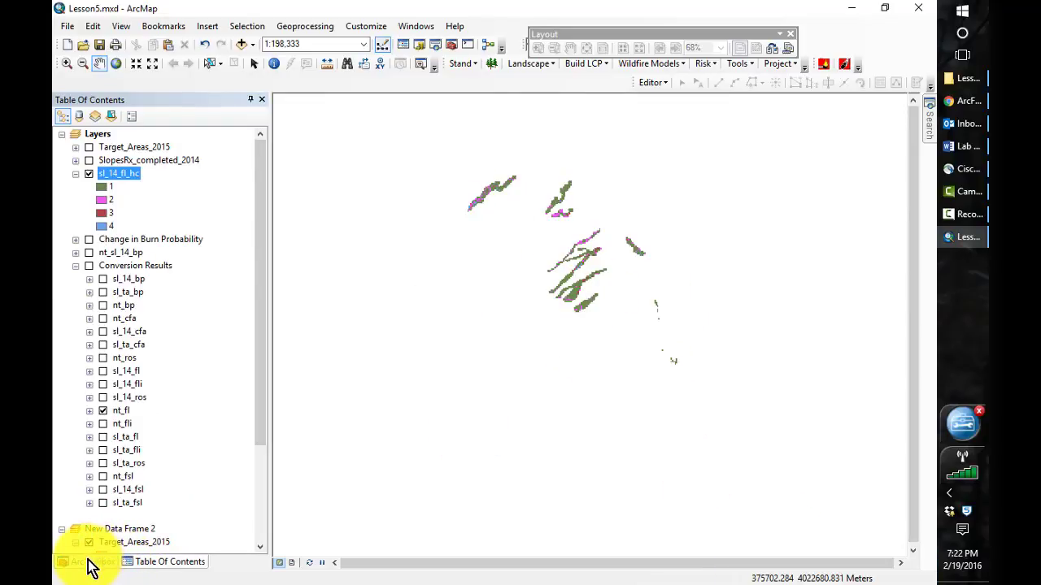
Start the Reclassify tool and set its input raster to sl_ta_fl from the Conversion Results group.
left_click(91, 566)
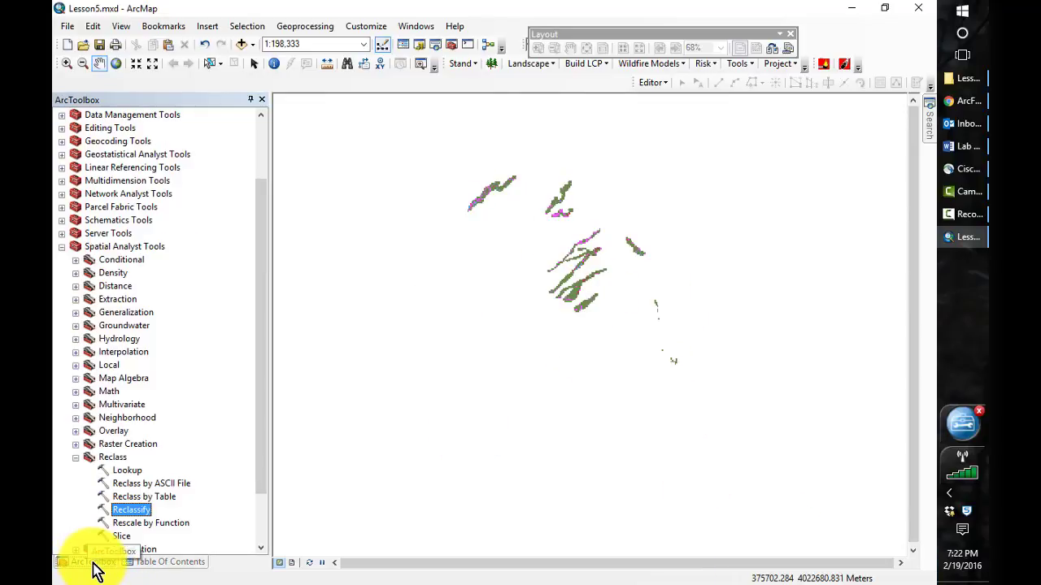
double_click(129, 511)
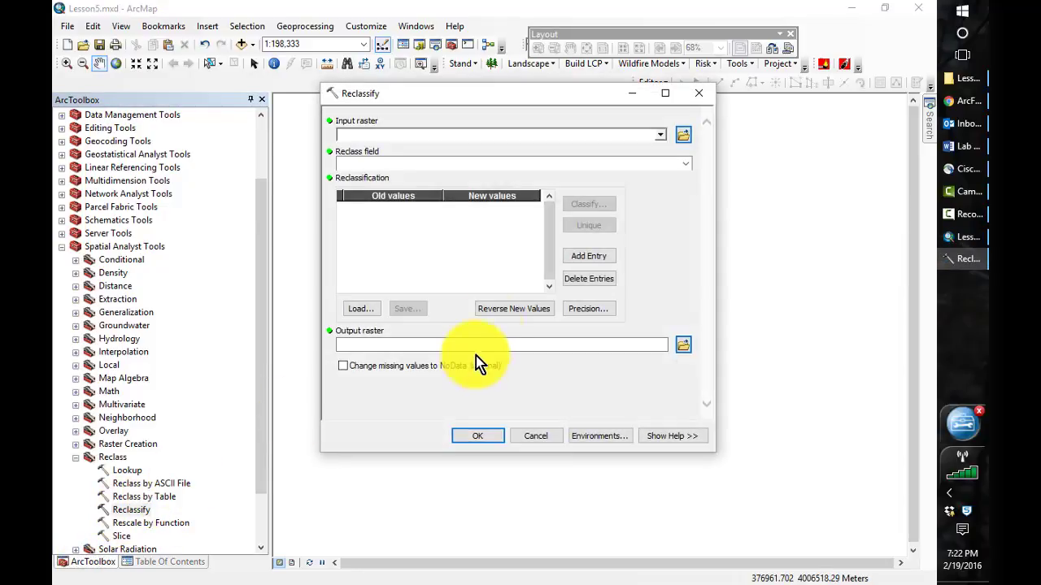
left_click(658, 136)
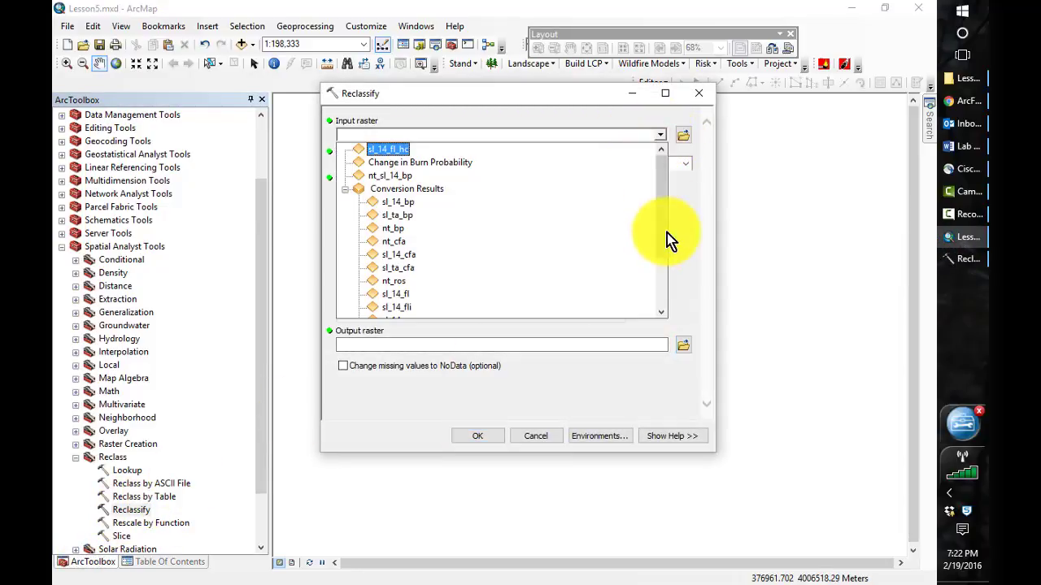
scroll(660, 254, "down", 1)
scroll(661, 256, "down", 2)
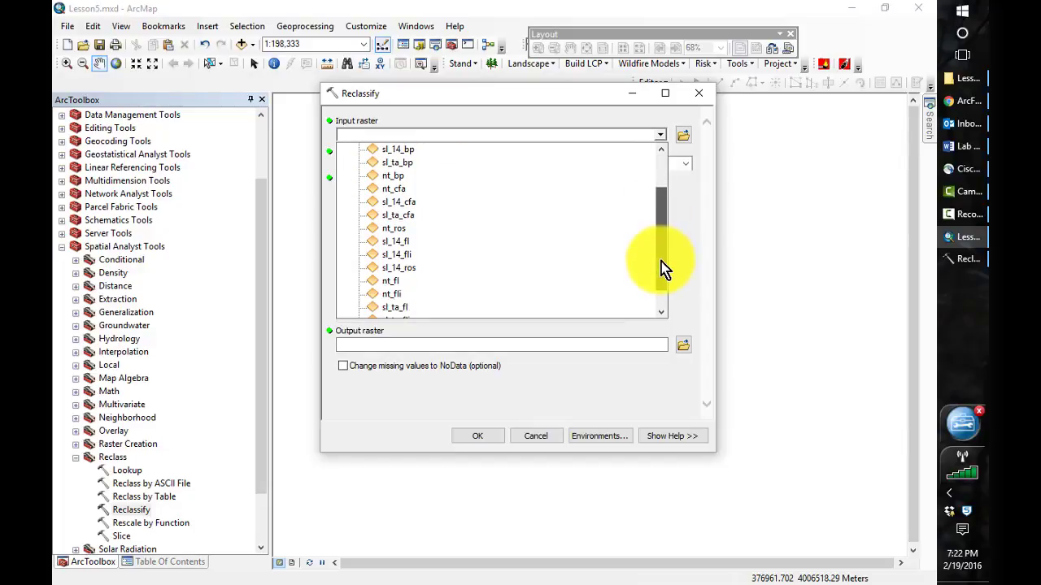
left_click(399, 283)
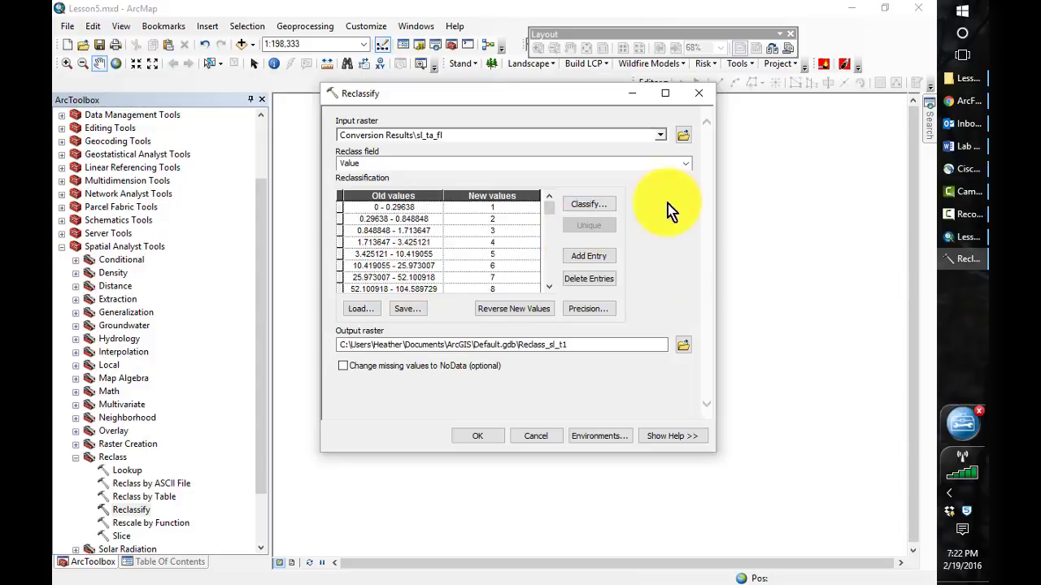
Classify the sl_ta_fl values into 4 classes using Equal Interval, and switch the classification method to Manual.
left_click(590, 206)
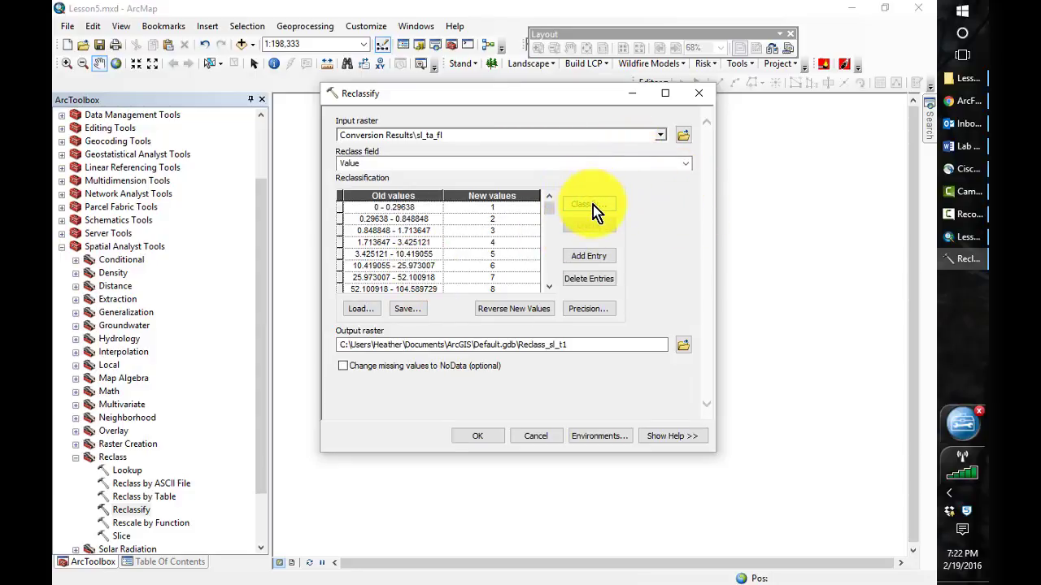
left_click(592, 206)
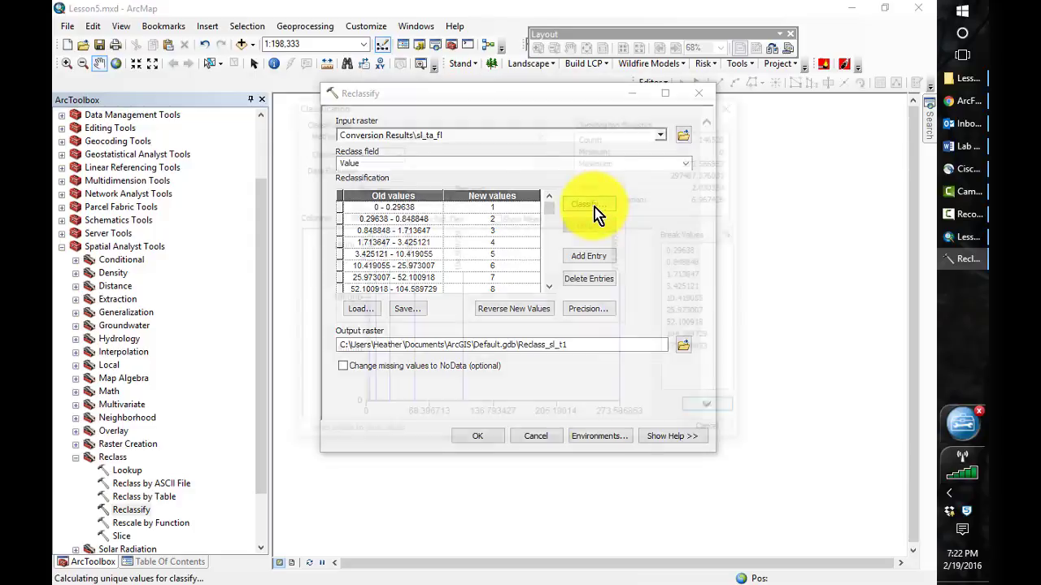
left_click(543, 132)
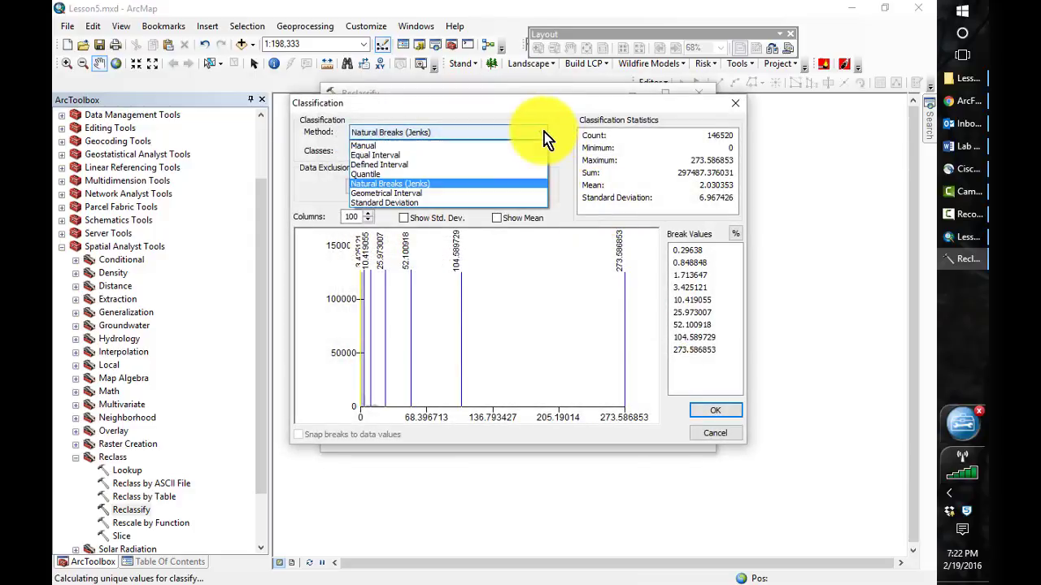
left_click(478, 157)
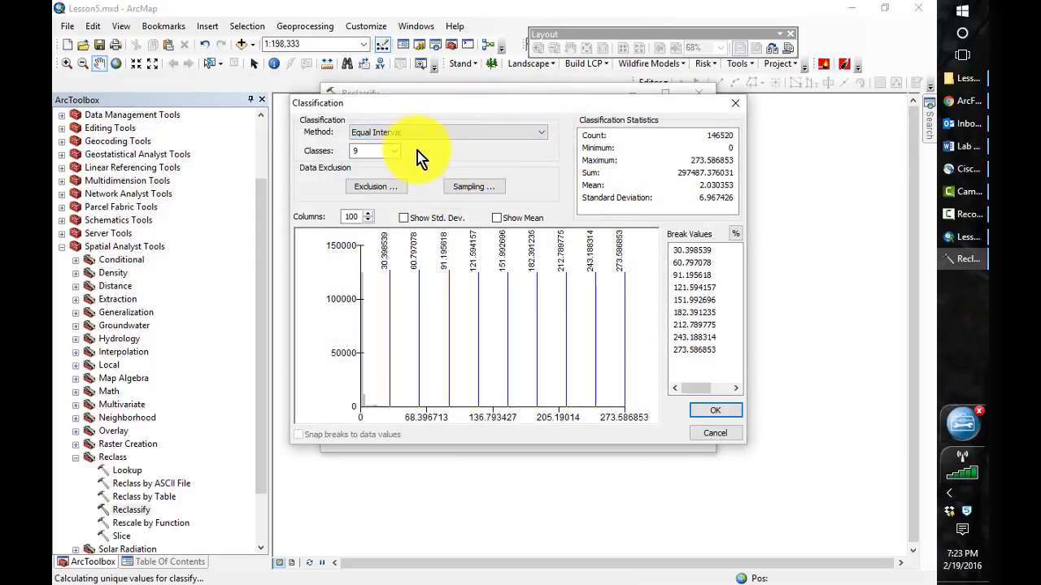
left_click(393, 151)
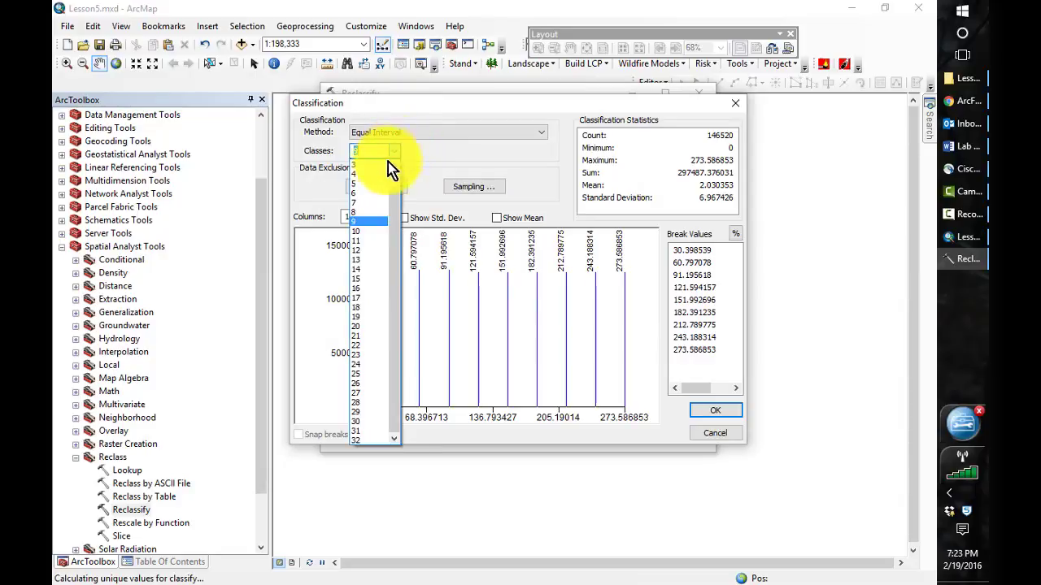
left_click(379, 183)
left_click(529, 136)
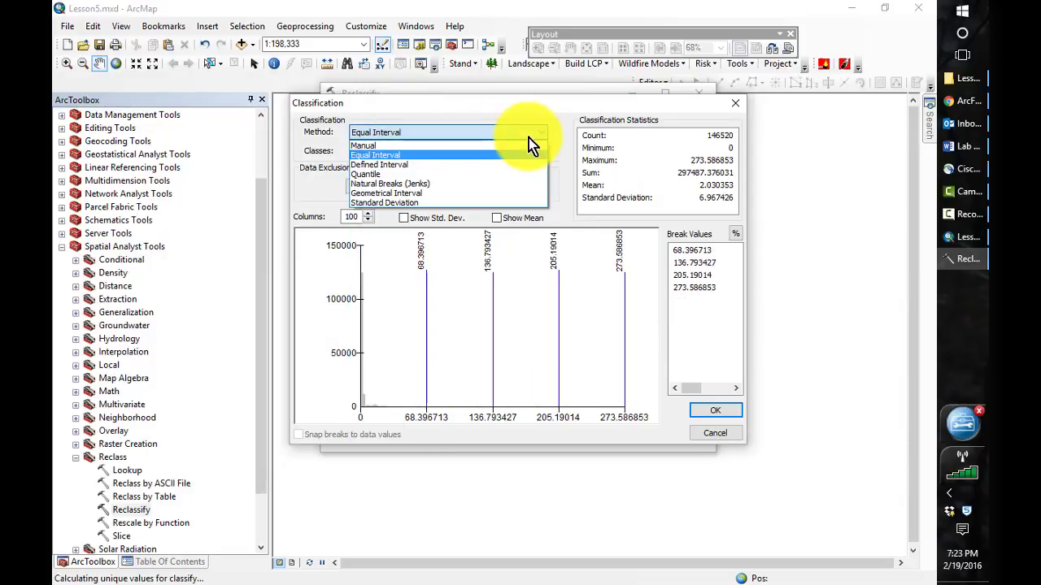
left_click(497, 147)
Set the first three break values to 4, 8 and 11, and the output raster to sl_ta_fl_hc in the Lesson_5 Outputs folder.
left_click(694, 251)
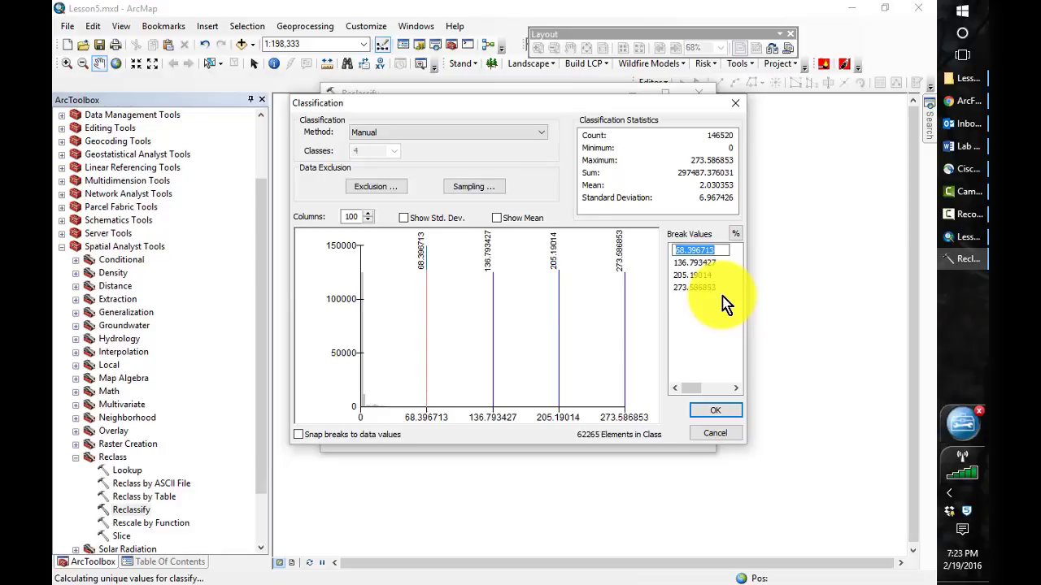
type("4")
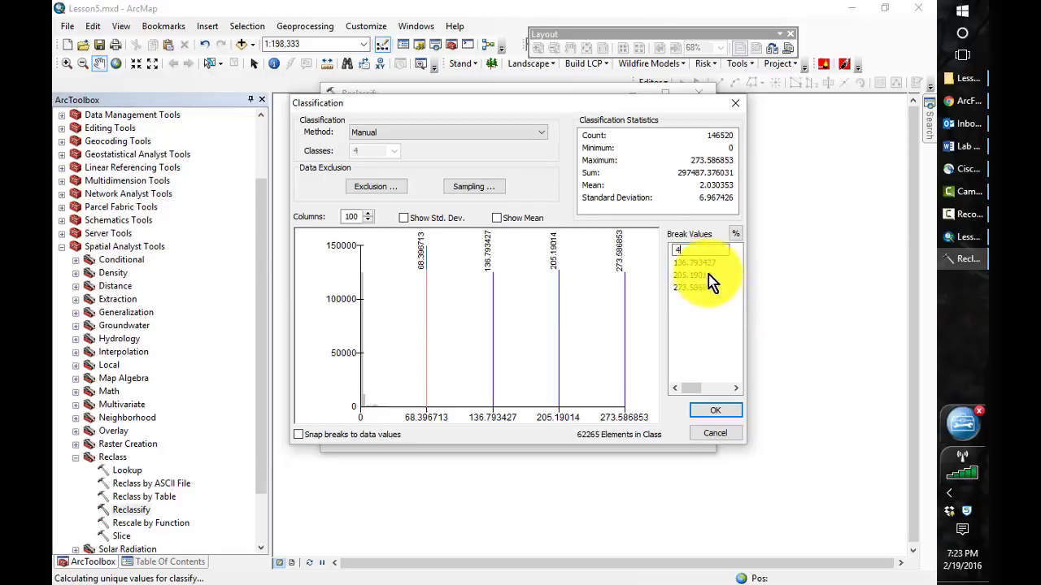
key("Return")
left_click(699, 263)
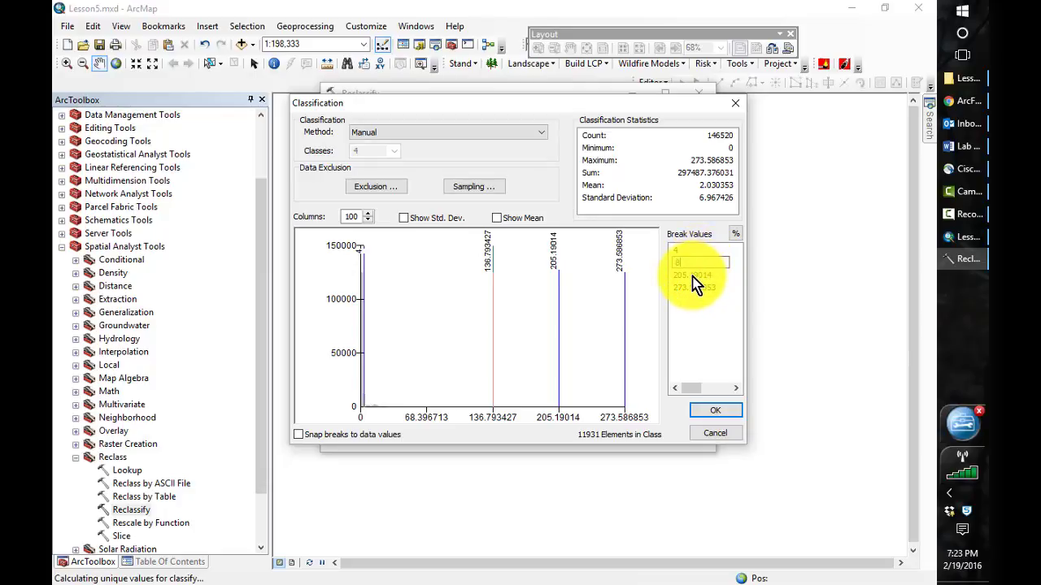
type("8")
key("Return")
left_click(689, 276)
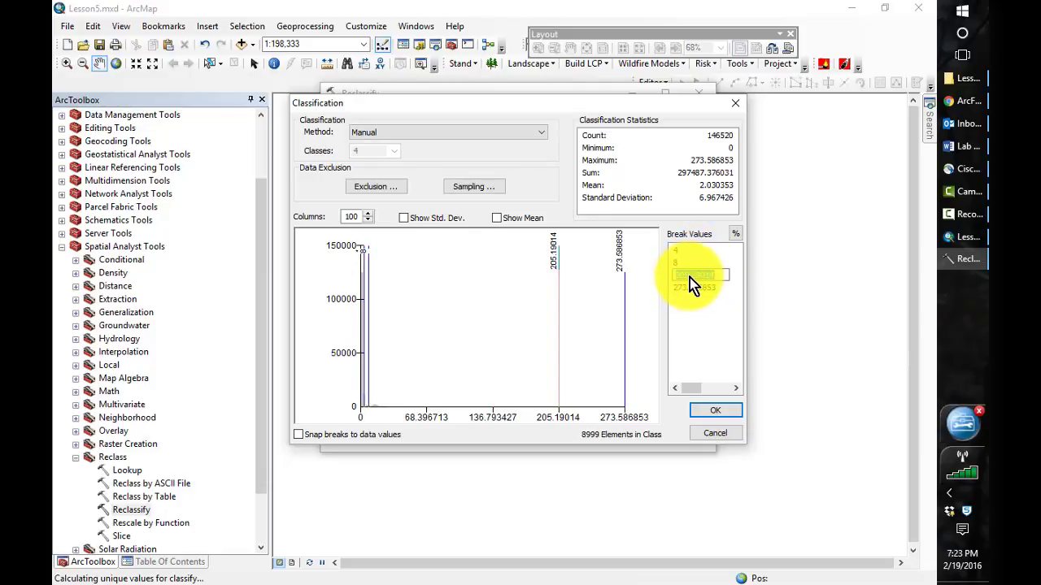
type("11")
key("Return")
left_click(683, 288)
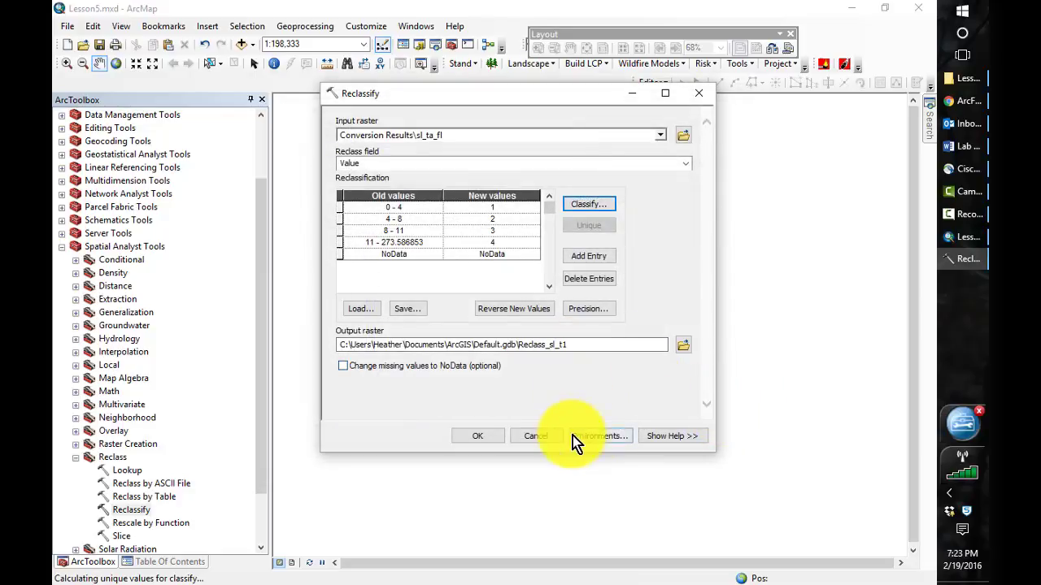
left_click(683, 345)
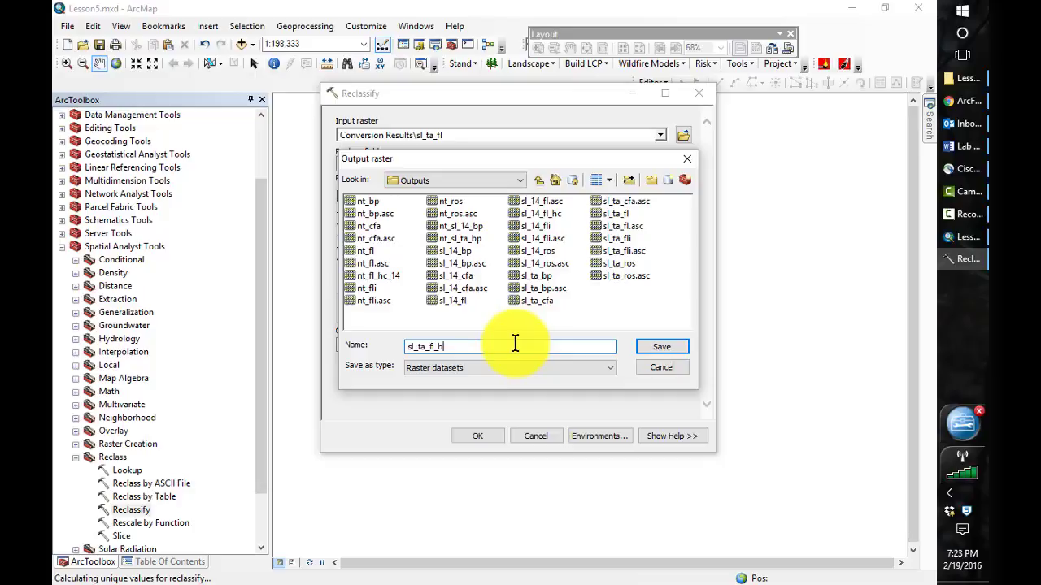
left_click(671, 347)
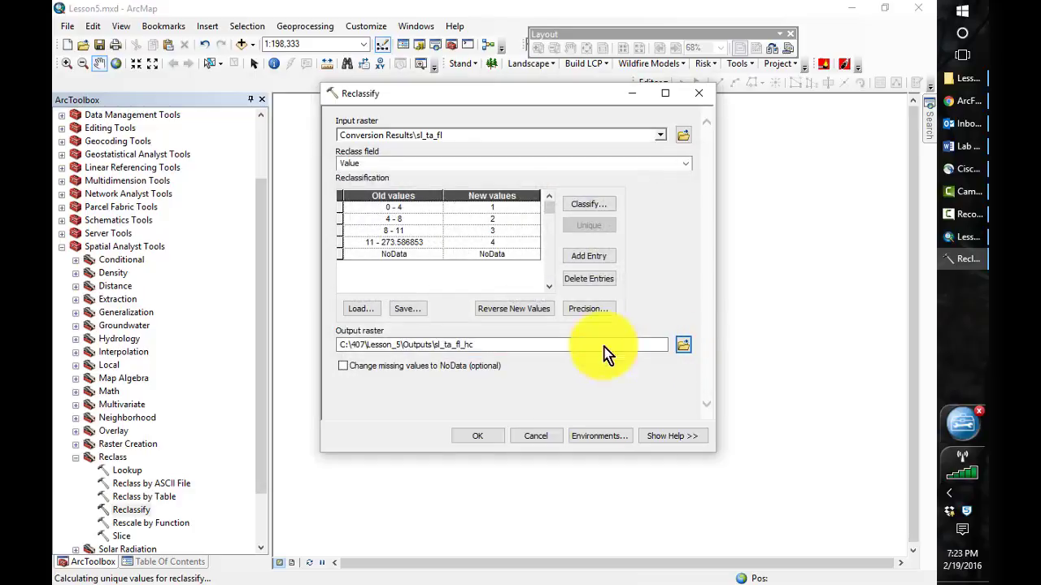
Set the raster analysis mask to Target_Areas_2015 in the environment settings, run Reclassify and show the layer list.
left_click(600, 439)
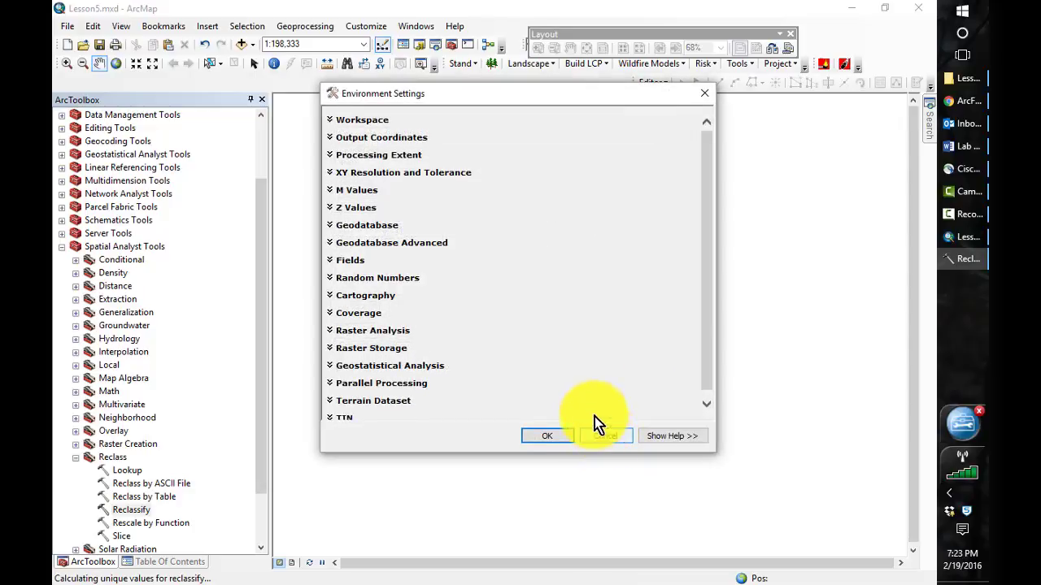
left_click_drag(705, 342, 706, 382)
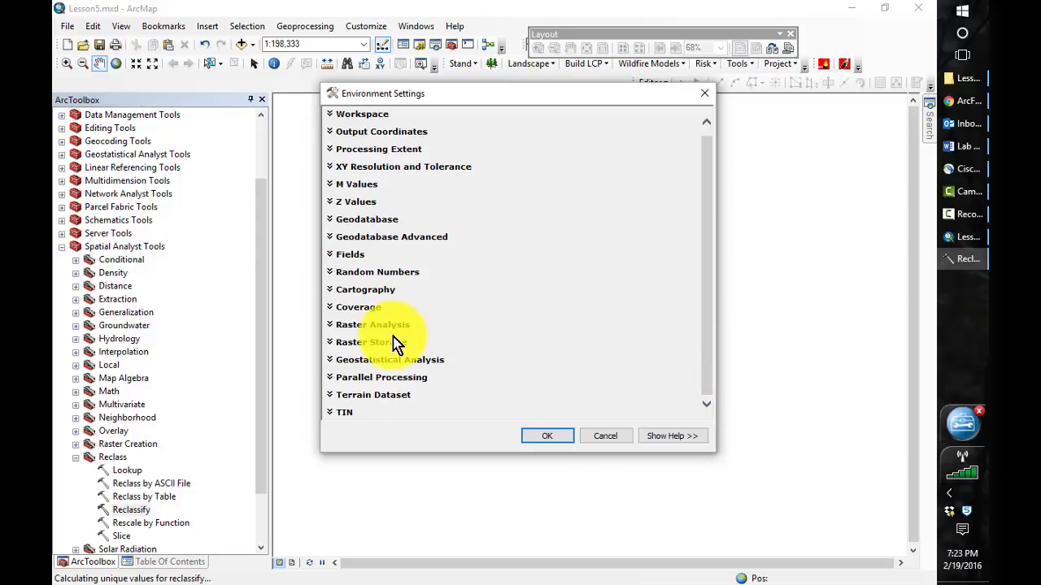
left_click(371, 325)
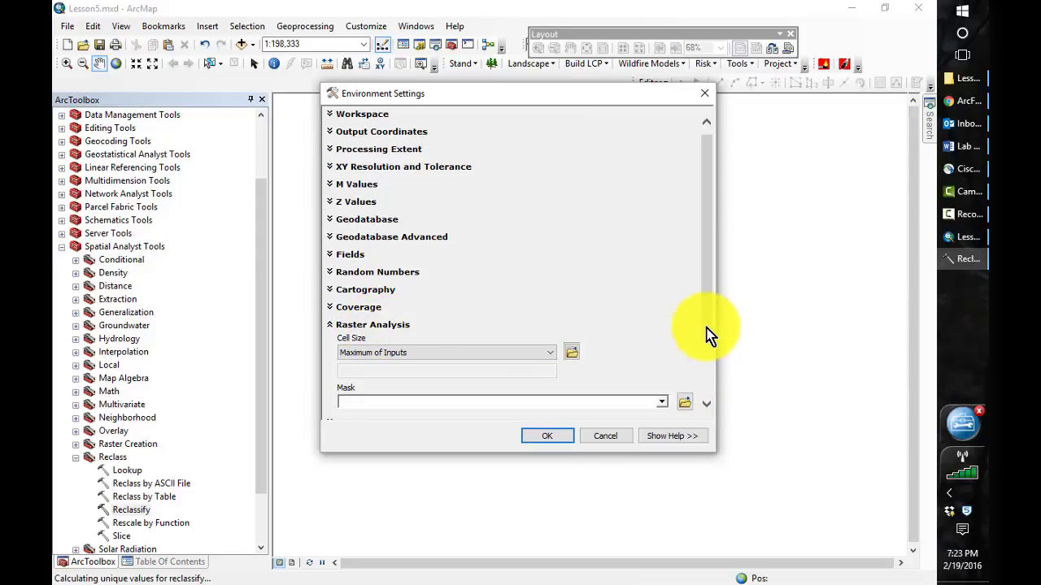
left_click_drag(708, 335, 708, 379)
left_click(663, 328)
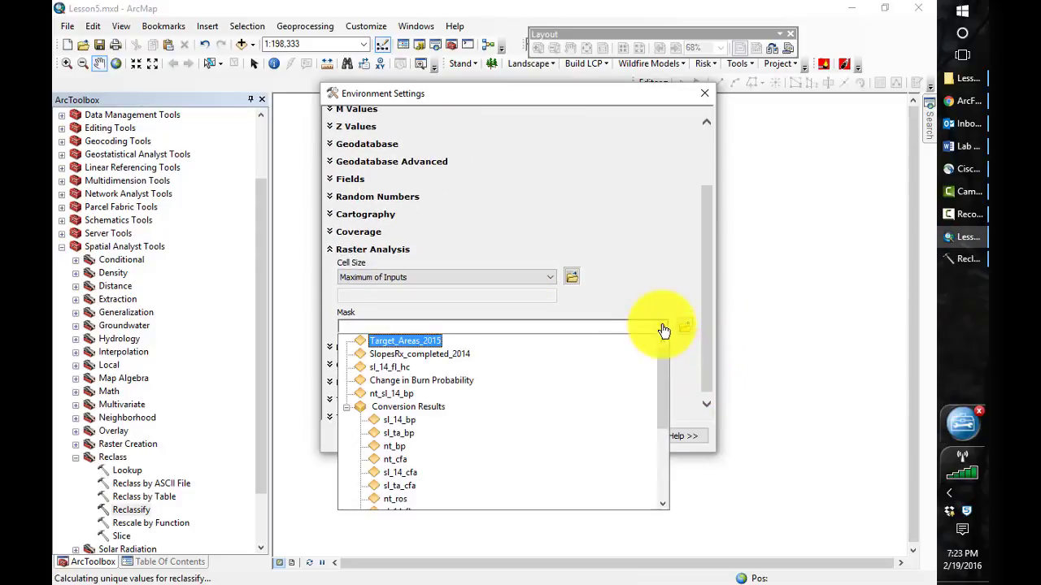
left_click(404, 339)
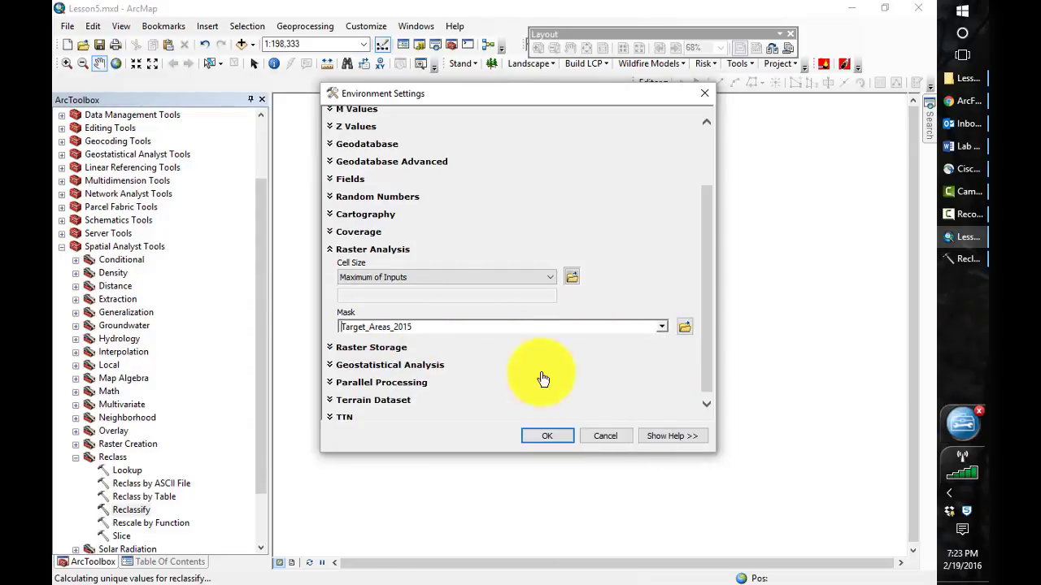
left_click(550, 439)
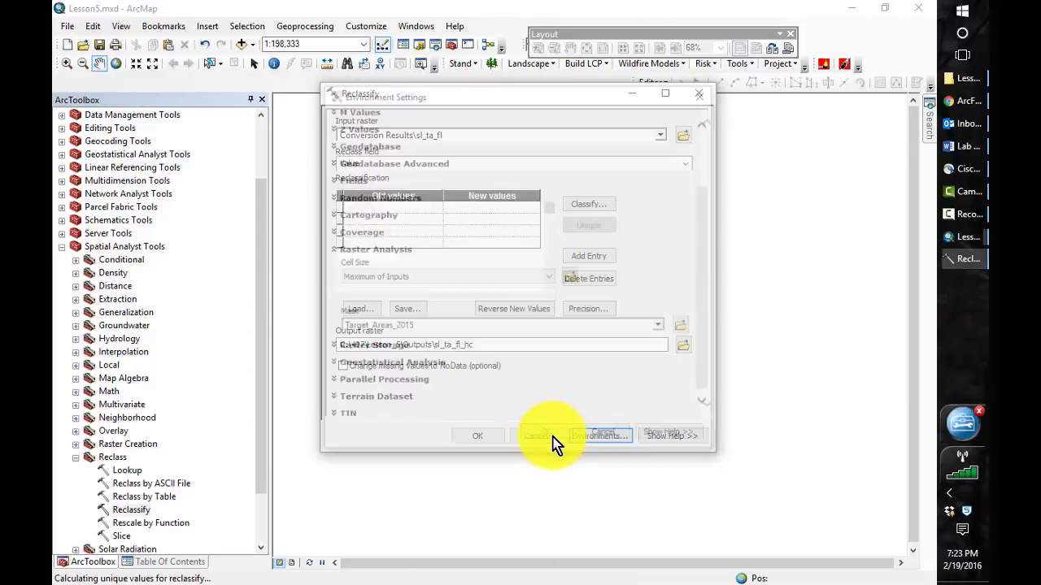
left_click(479, 437)
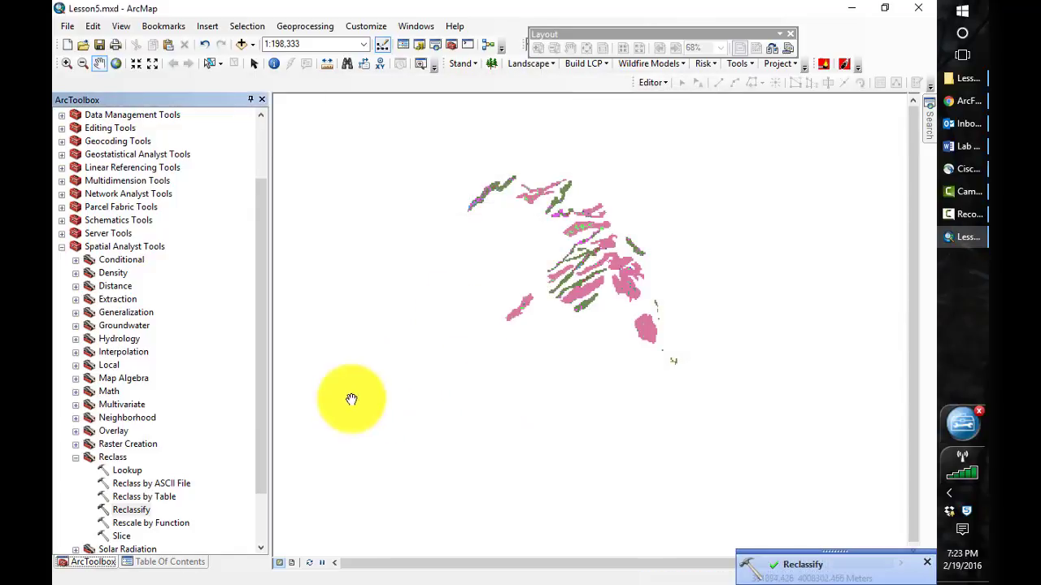
left_click(168, 561)
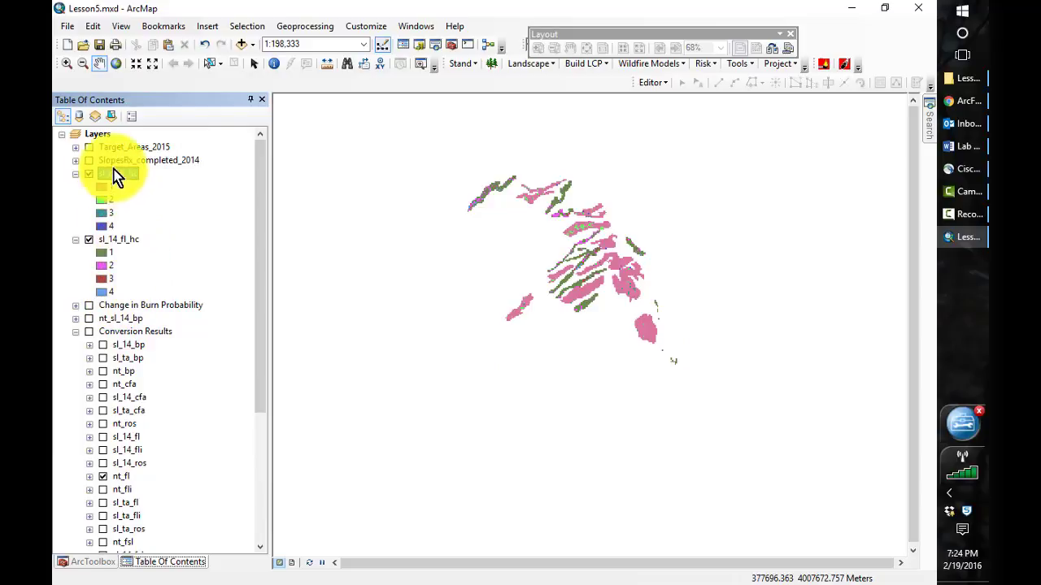
Start another Reclassify run with nt_fl from the Conversion Results group as the input raster.
left_click(97, 559)
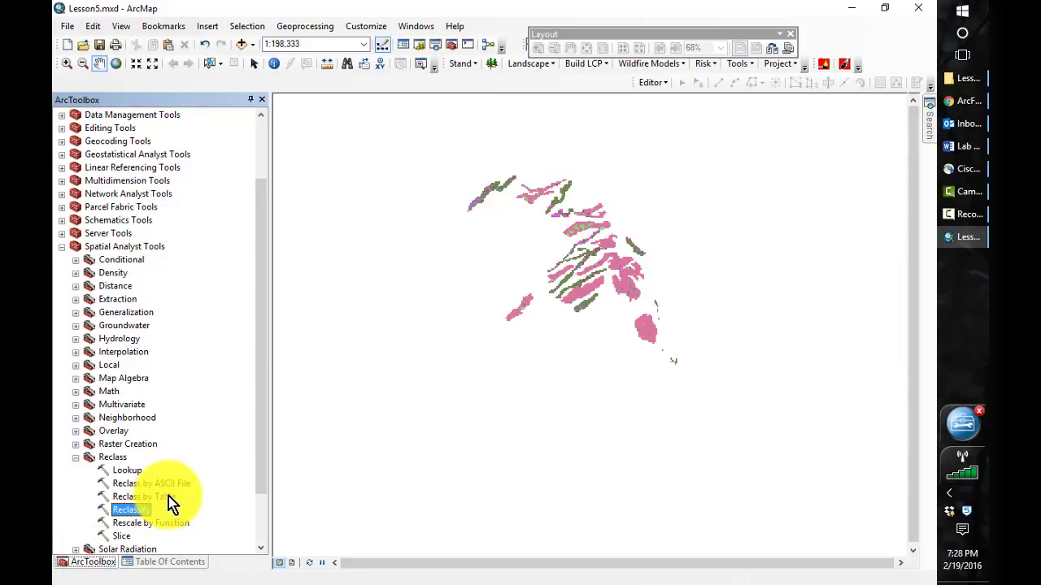
double_click(132, 513)
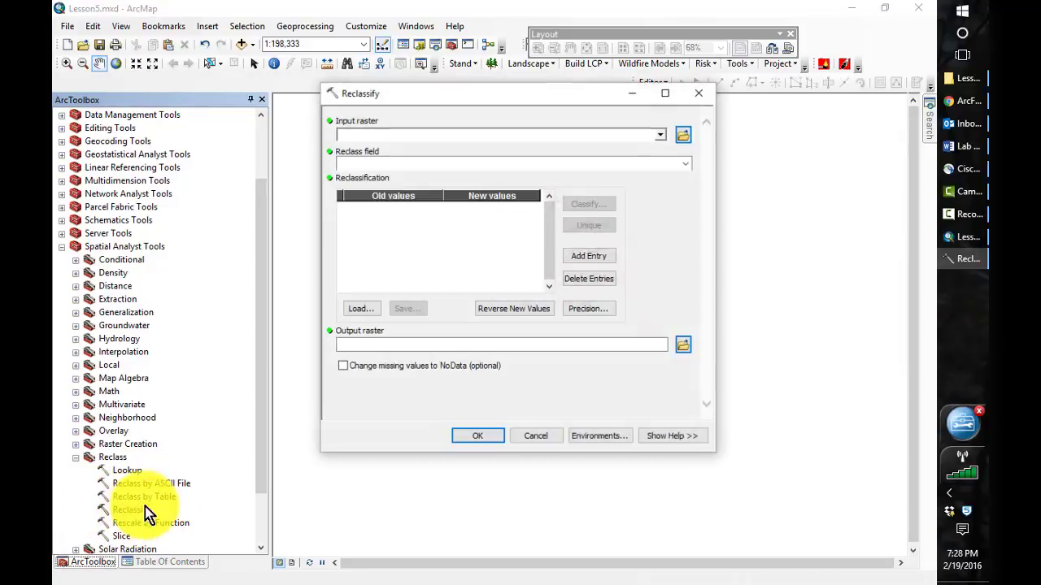
left_click(661, 136)
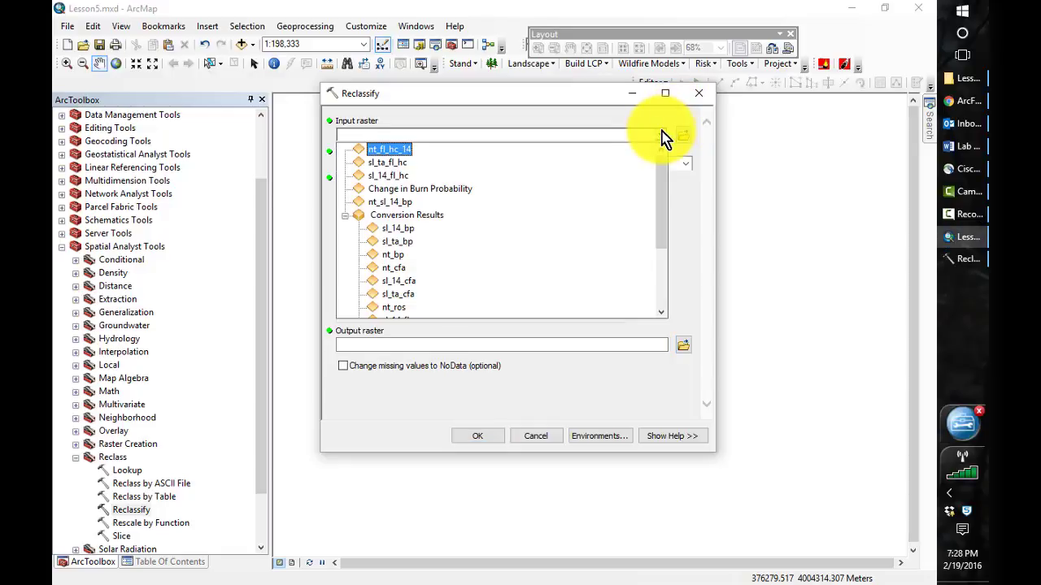
scroll(663, 244, "down", 2)
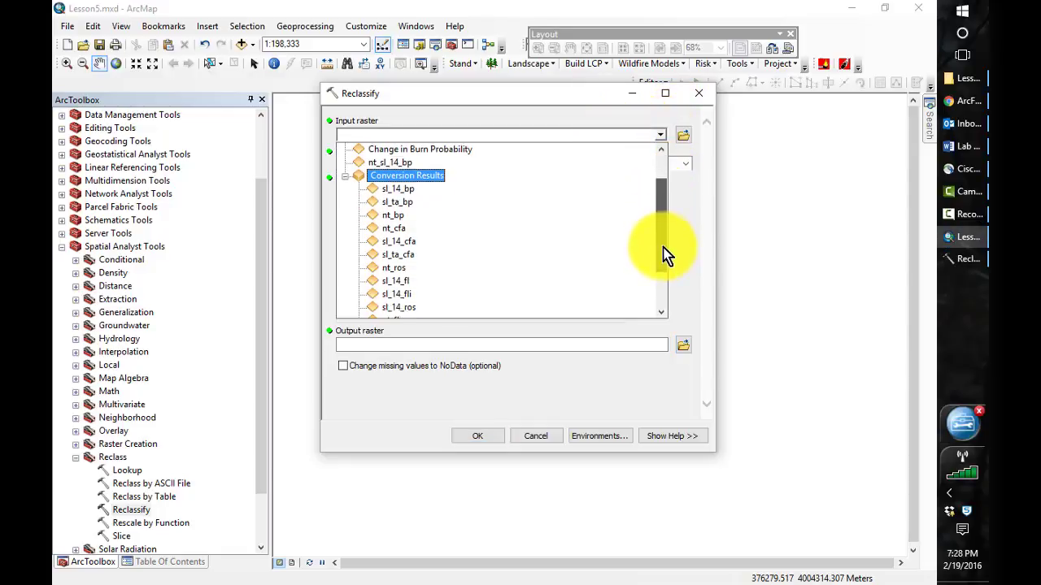
left_click(393, 296)
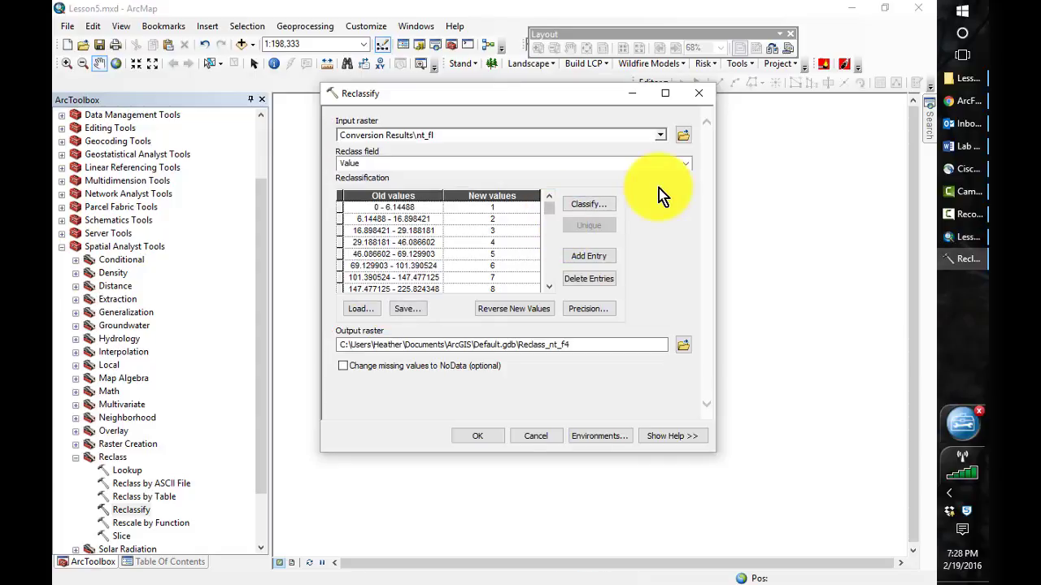
Classify the nt_fl values into 4 classes using Equal Interval, and switch the classification method to Manual.
left_click(582, 203)
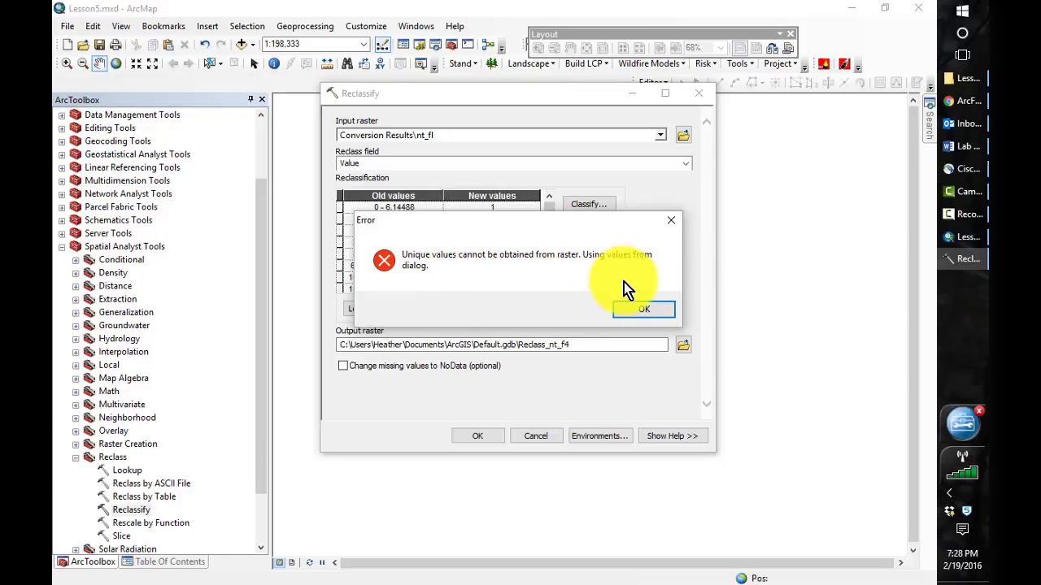
left_click(642, 311)
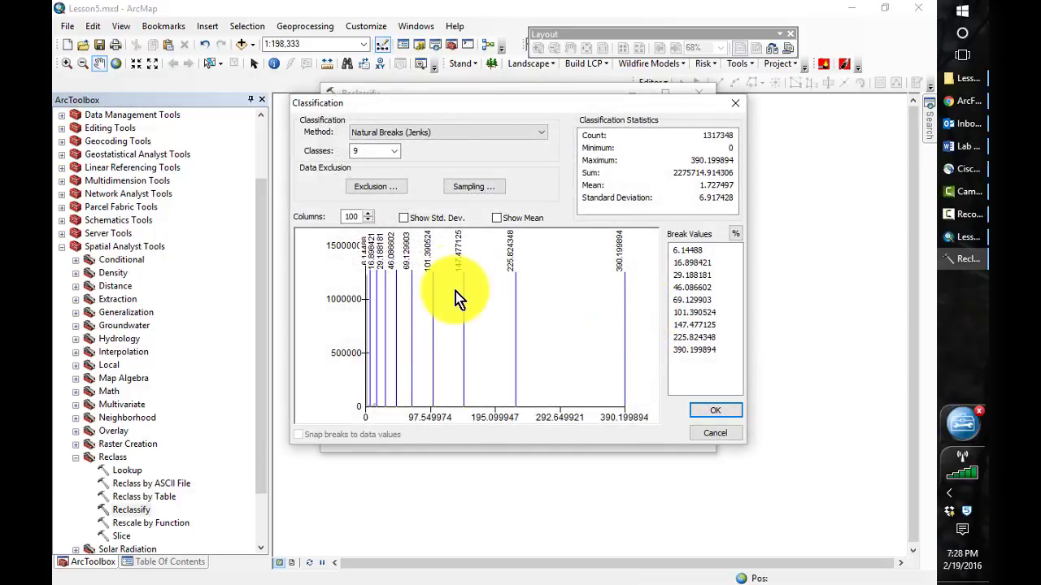
left_click(526, 130)
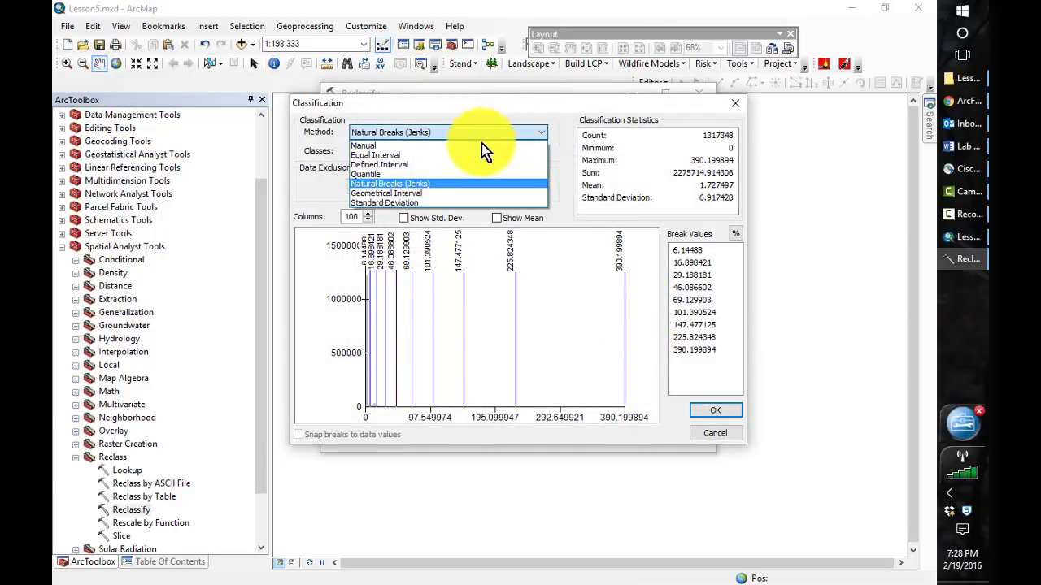
left_click(429, 153)
left_click(394, 152)
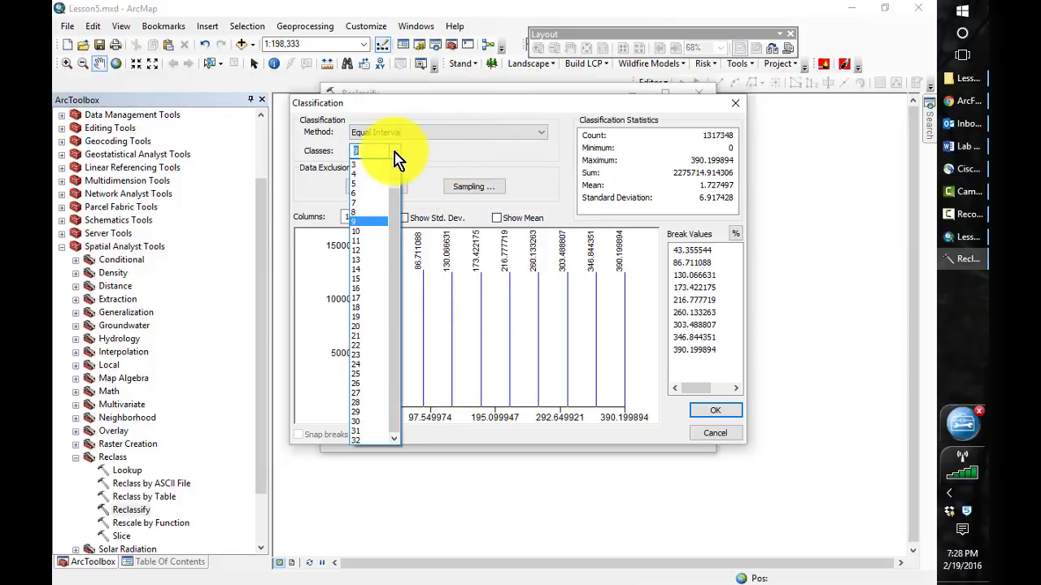
left_click(373, 183)
left_click(514, 133)
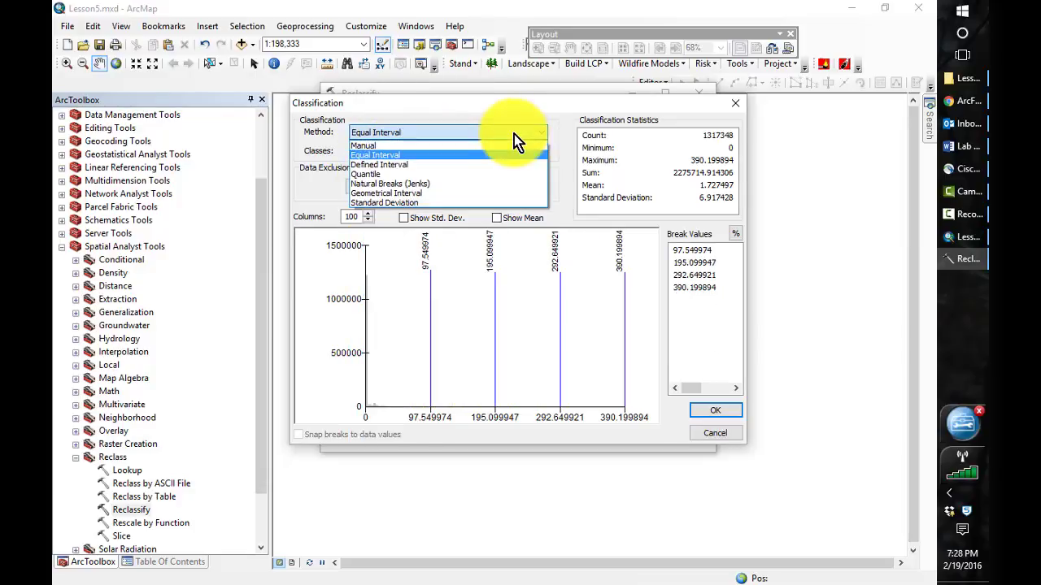
left_click(444, 147)
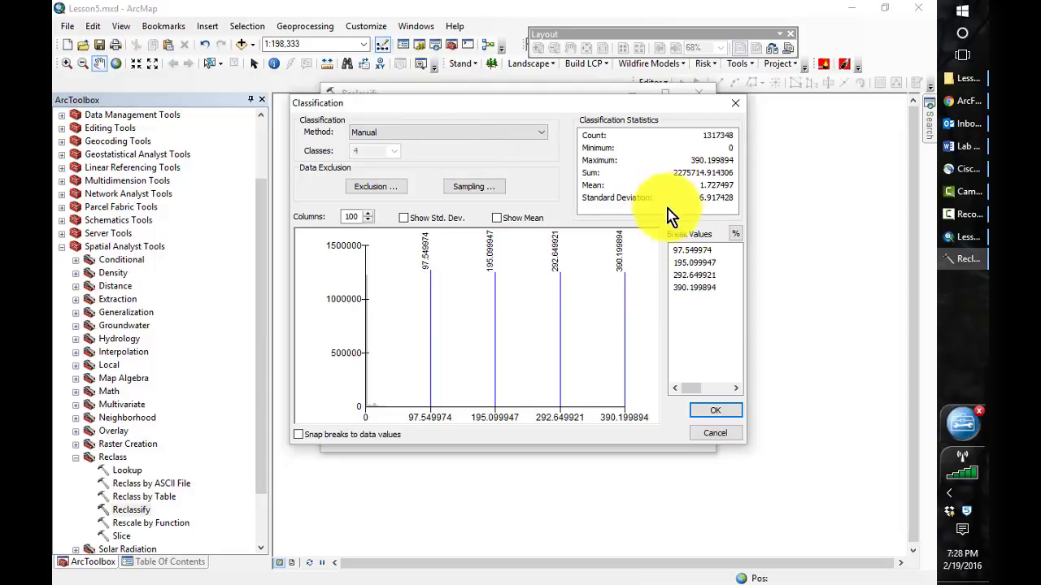
Set the first three break values of the nt_fl classification to 4, 8 and 11, and apply the classification.
left_click(685, 251)
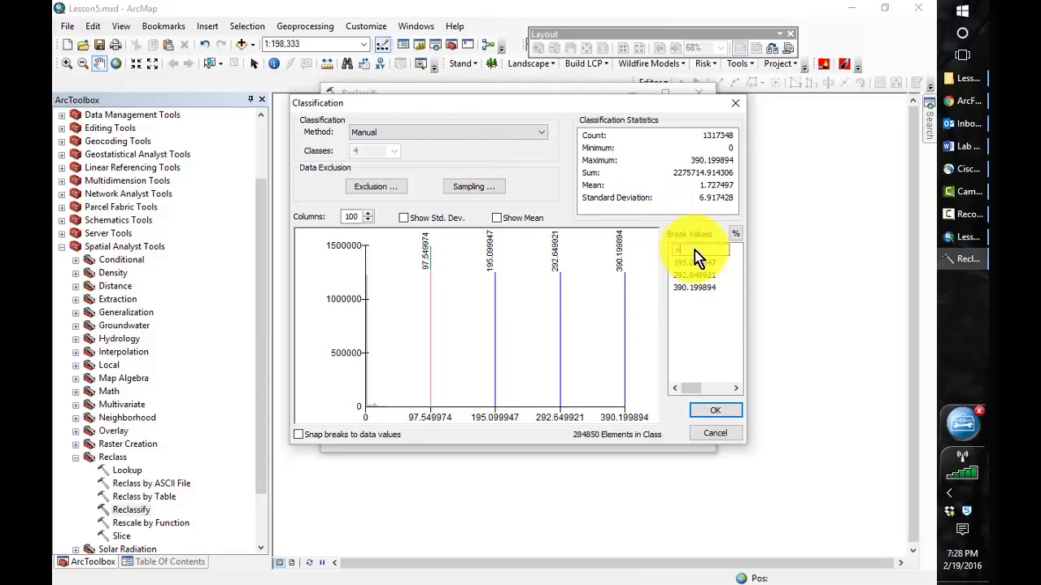
left_click(691, 262)
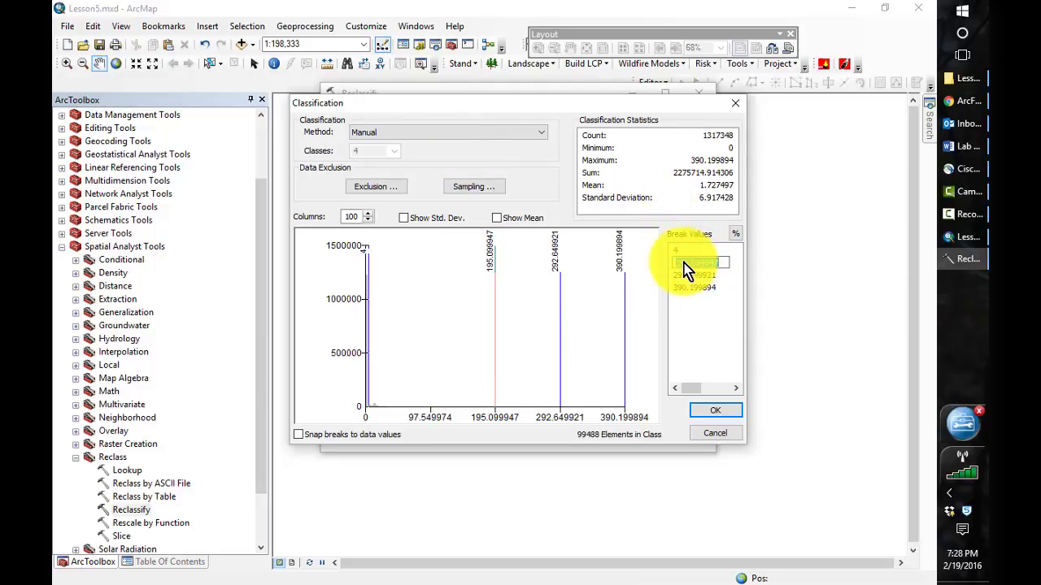
type("8")
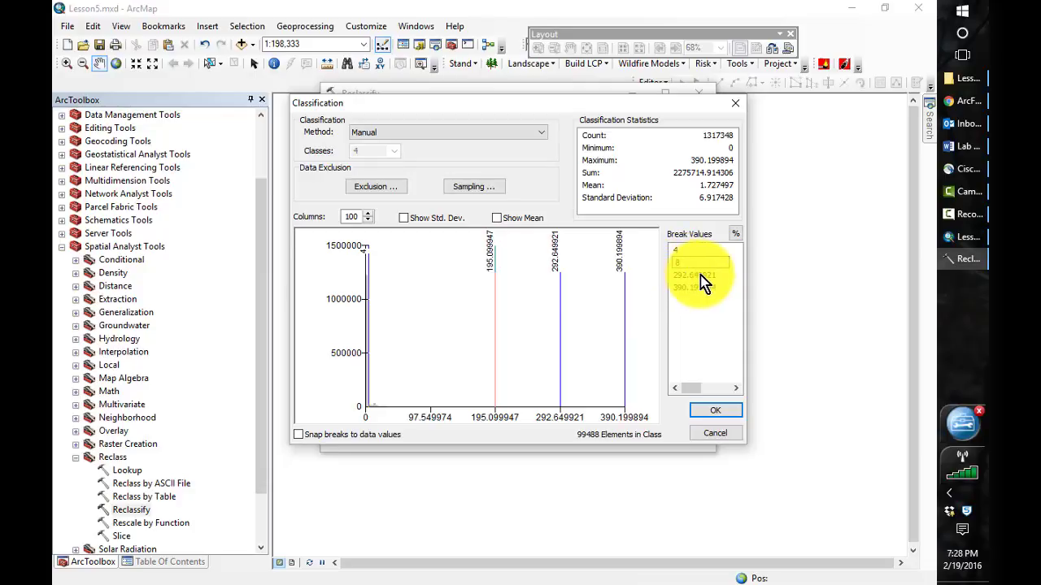
left_click(689, 276)
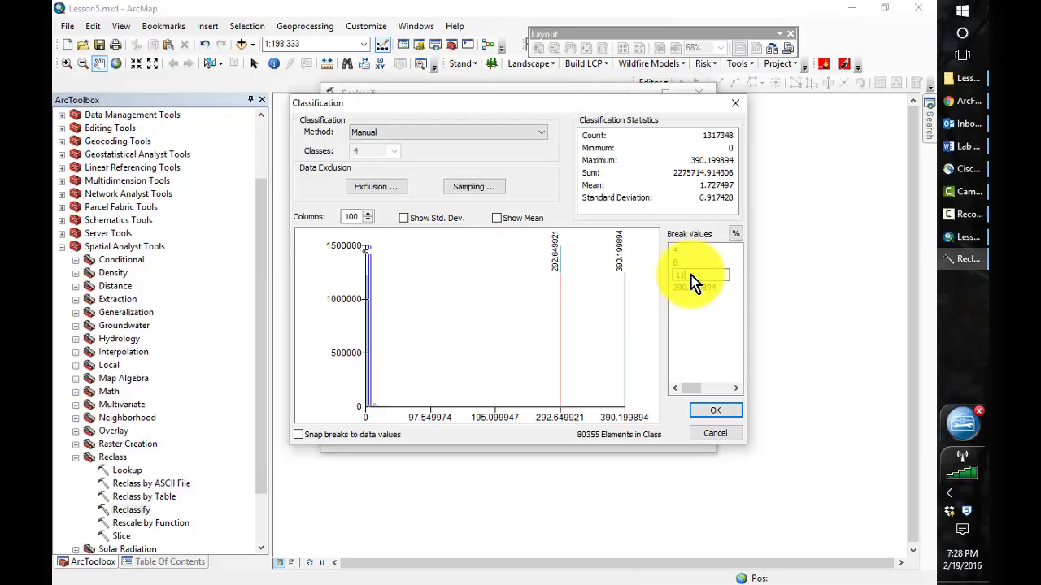
type("11")
left_click(690, 288)
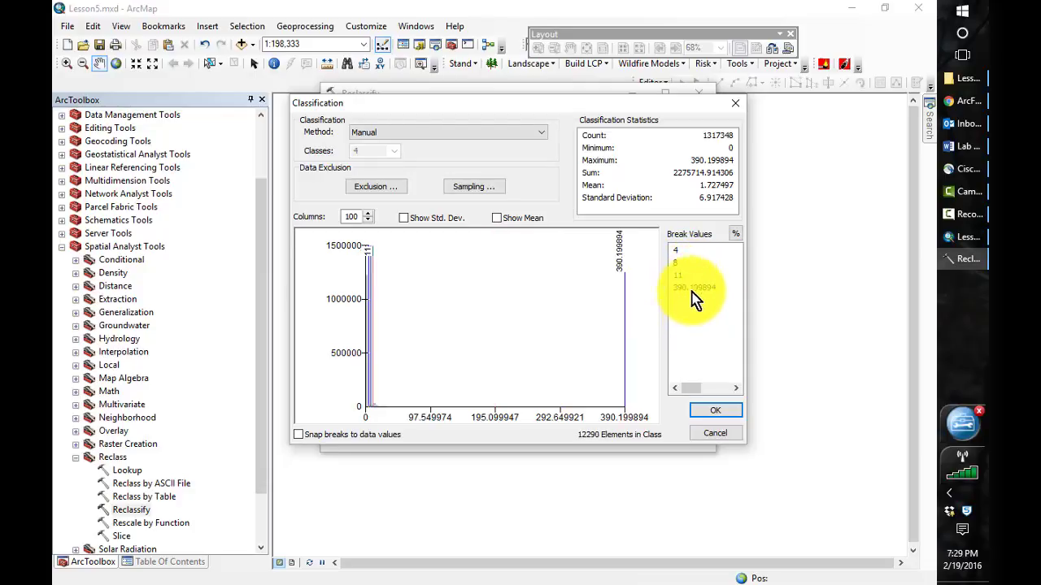
left_click(715, 411)
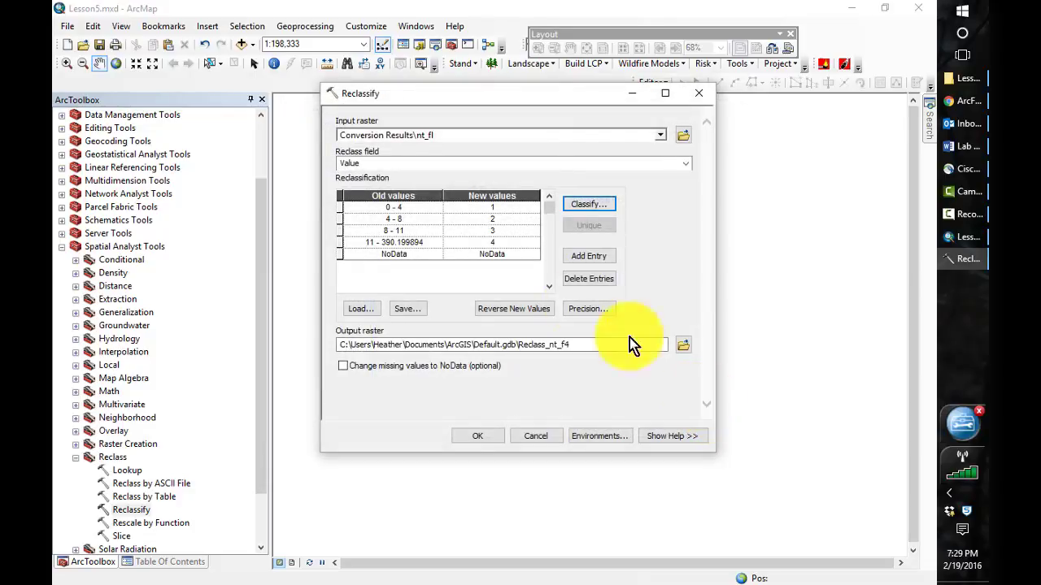
Set the raster analysis mask to SlopesRx_completed_2014 in the environment settings, and close Reclassify without running it.
left_click(682, 345)
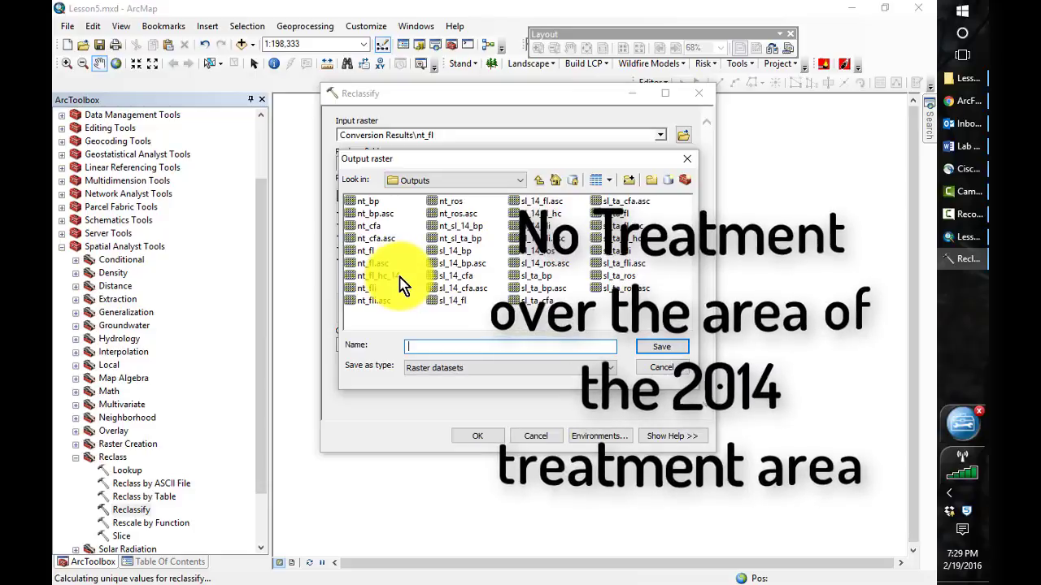
left_click(656, 367)
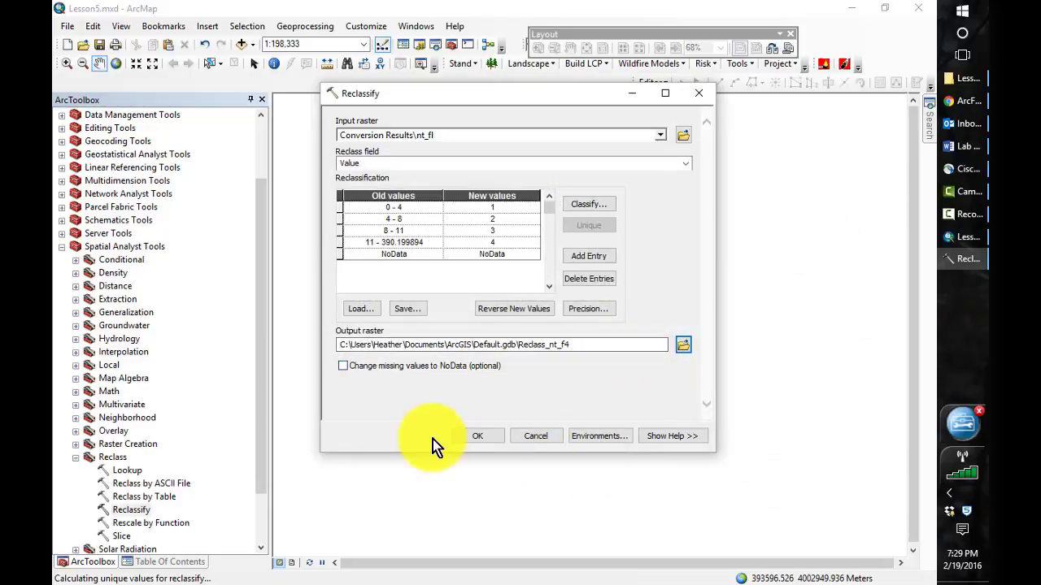
left_click(599, 437)
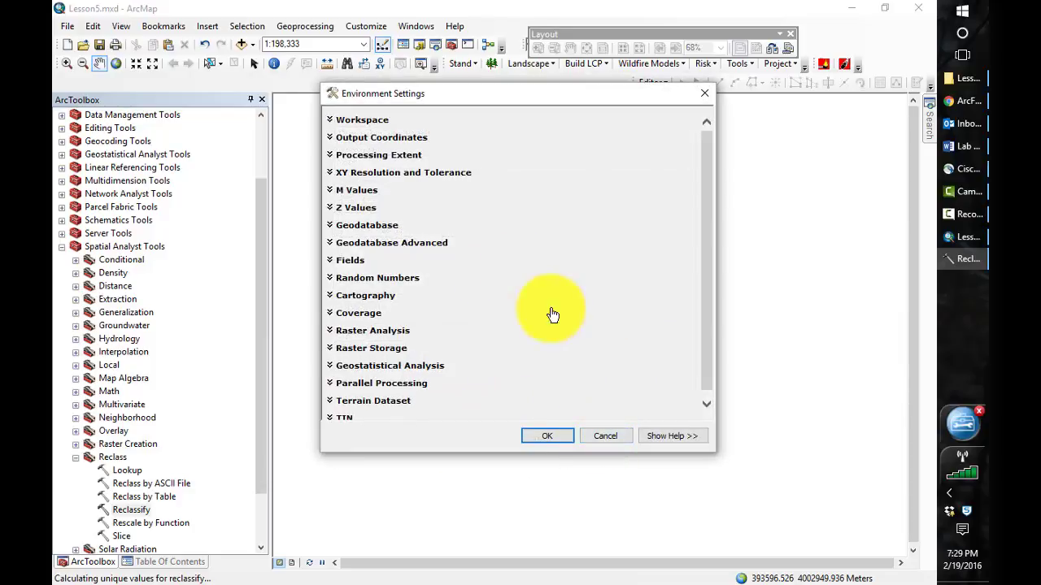
left_click(355, 331)
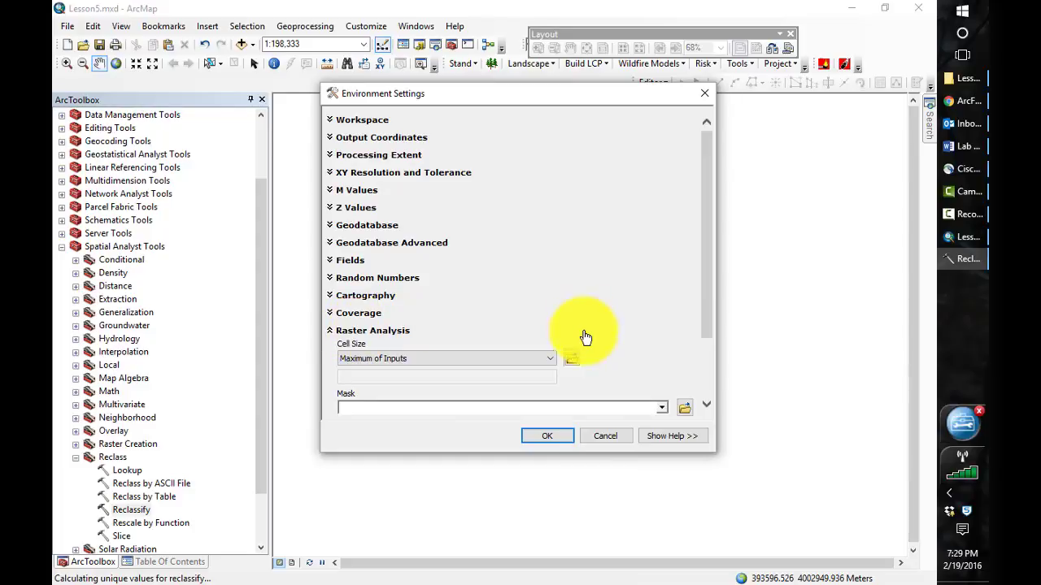
scroll(707, 333, "down", 2)
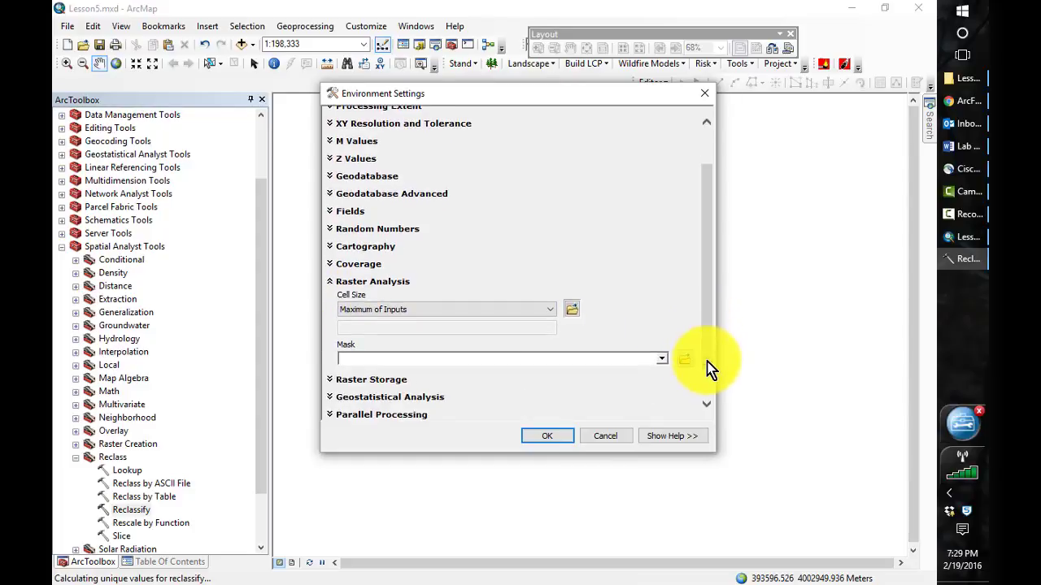
left_click(663, 360)
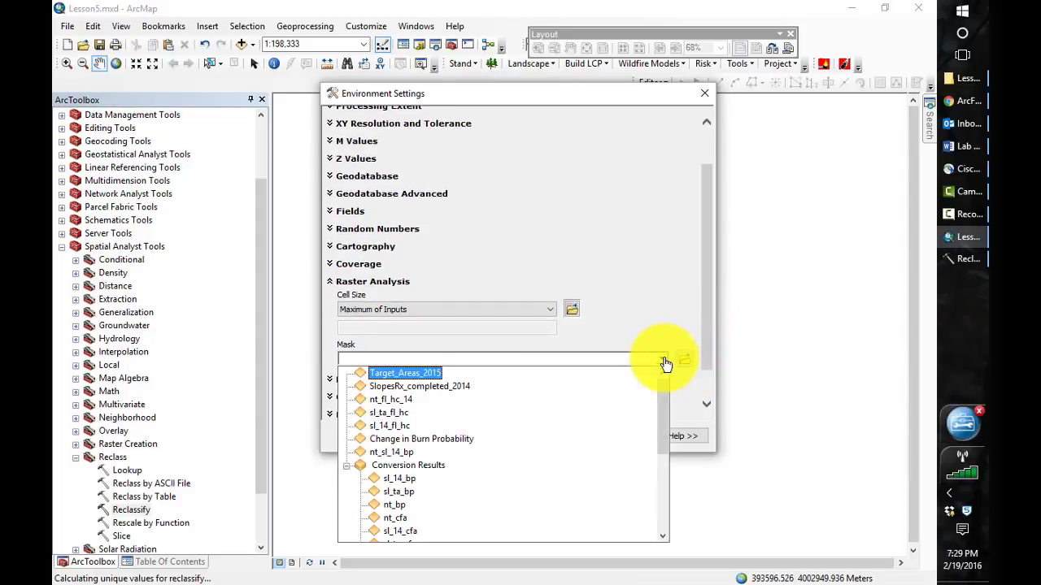
left_click(449, 387)
left_click(566, 432)
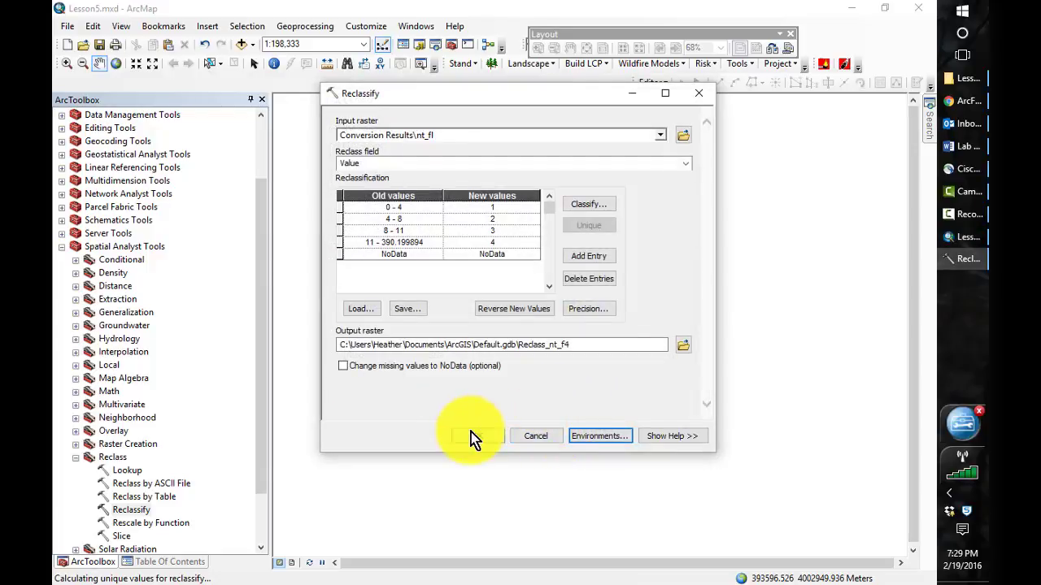
left_click(701, 96)
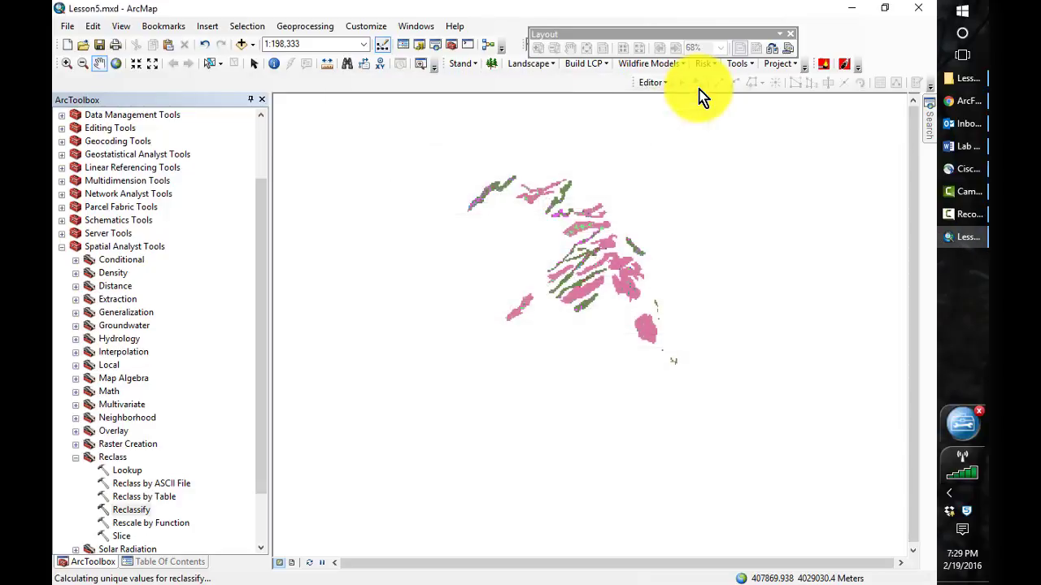
Show the layer list, collapse and hide sl_ta_fl_hc, and toggle sl_14_fl_hc to compare it with nt_fl_hc_14, leaving it hidden.
left_click(151, 562)
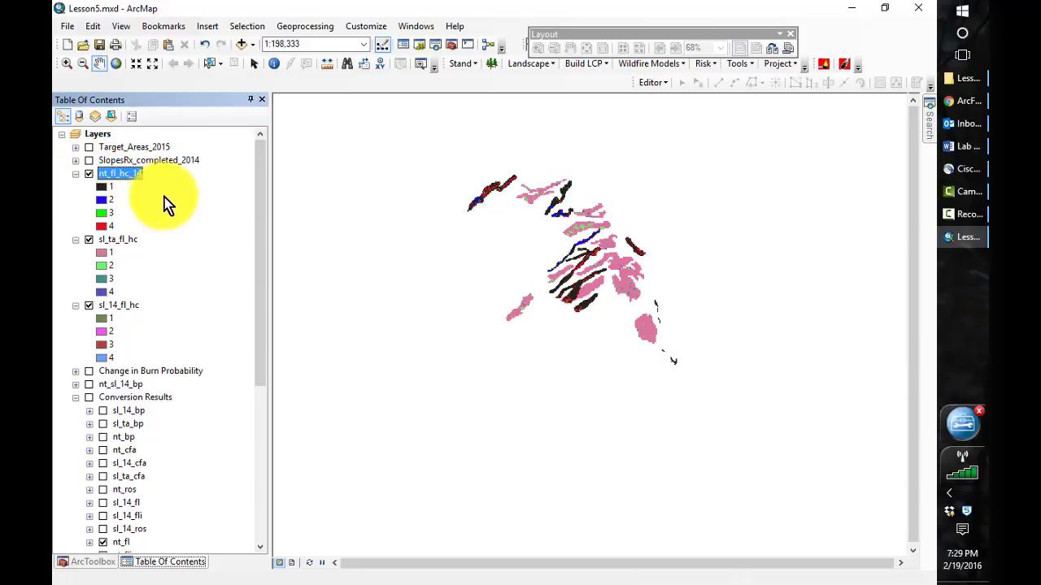
left_click(76, 240)
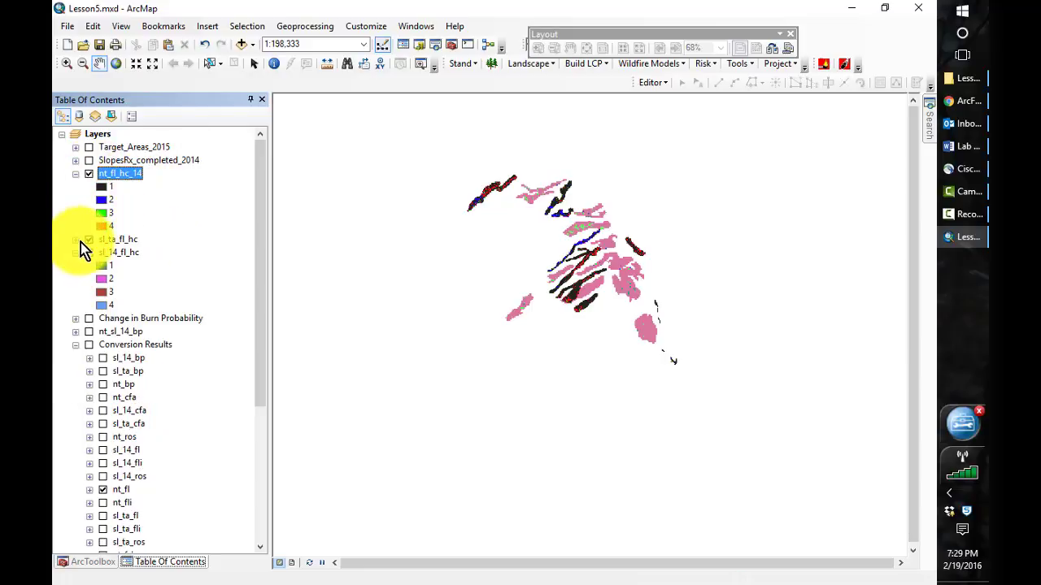
left_click(88, 241)
left_click(89, 253)
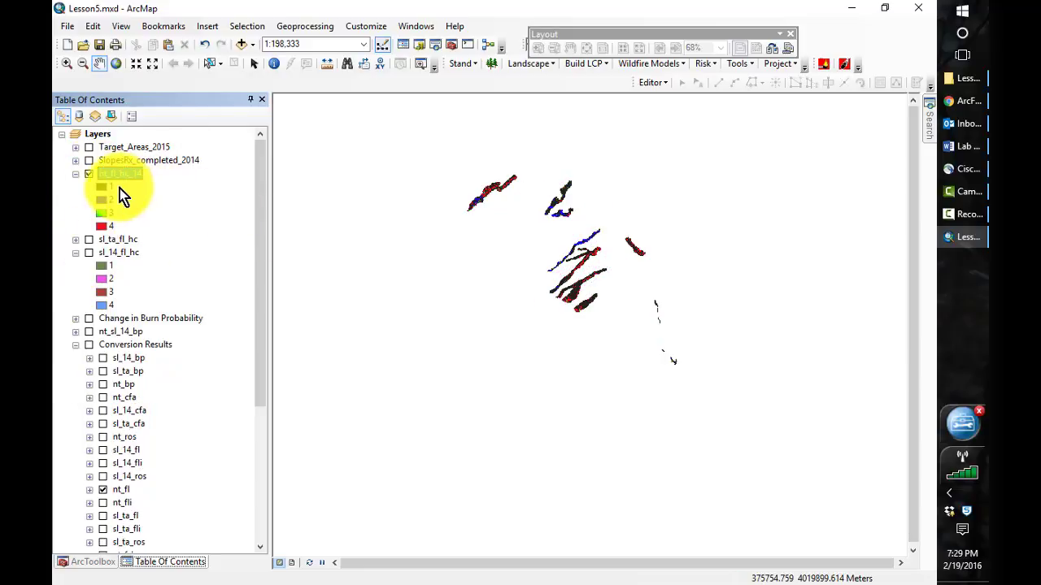
left_click(89, 253)
left_click(88, 253)
left_click(89, 254)
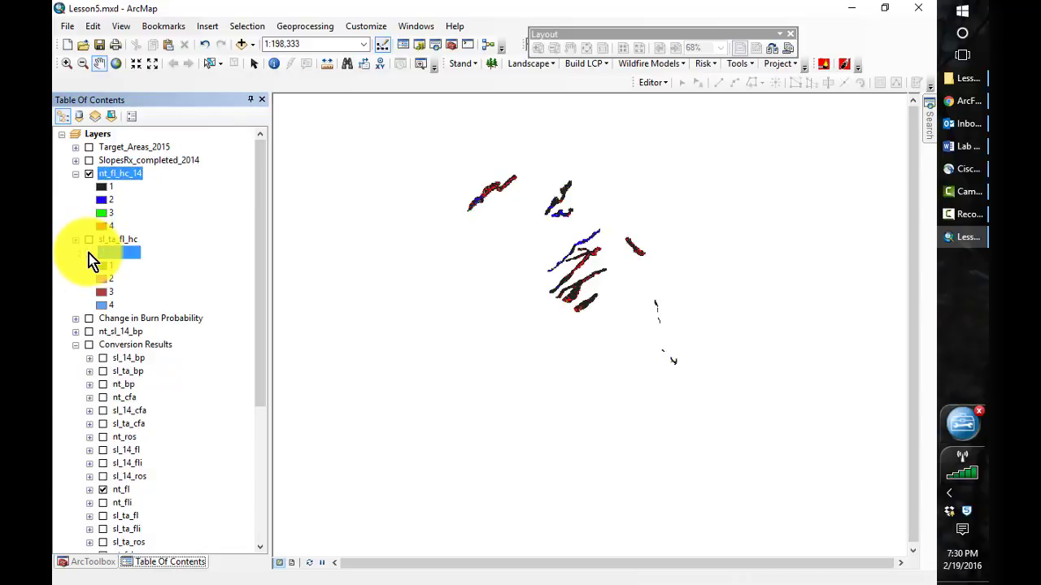
Start a new Reclassify run on the nt_fl raster from the Conversion Results group.
left_click(92, 562)
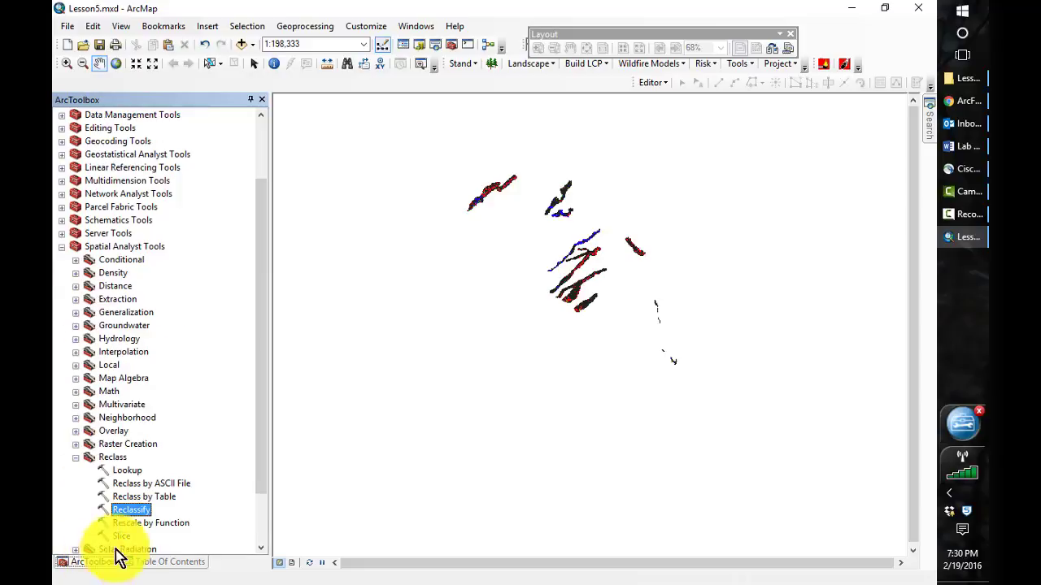
double_click(132, 510)
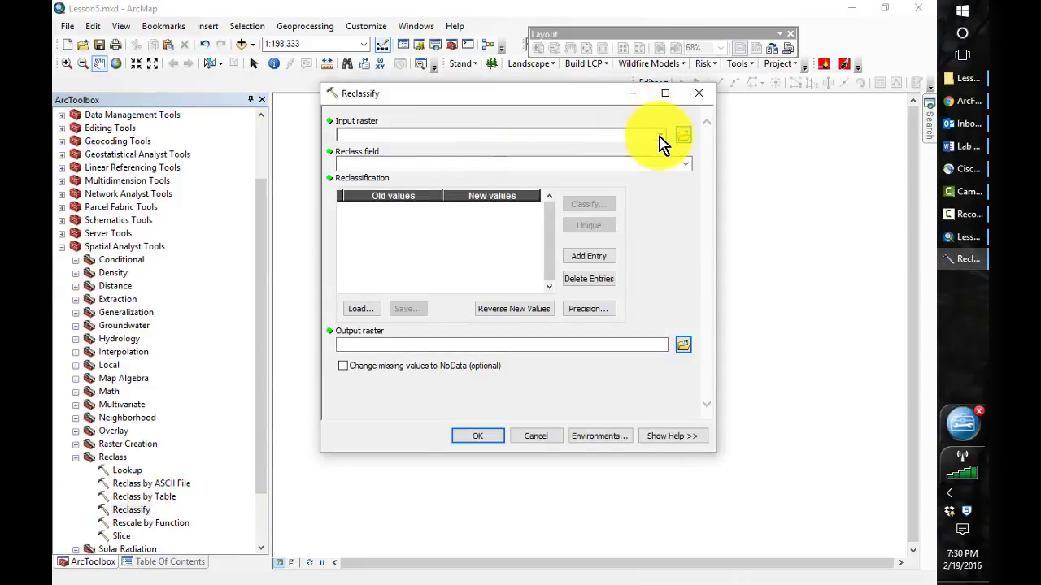
left_click(660, 137)
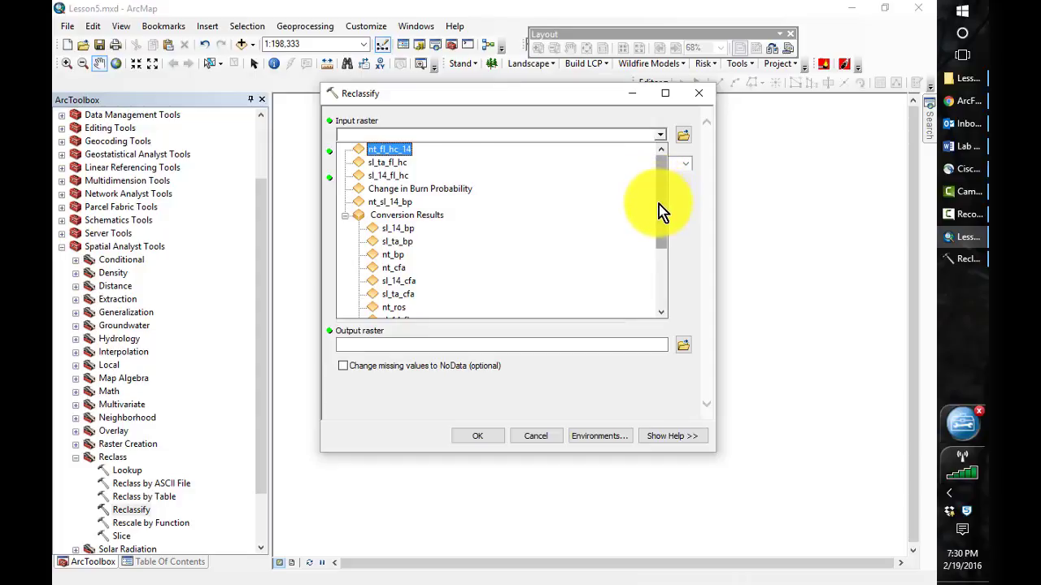
left_click_drag(658, 211, 659, 262)
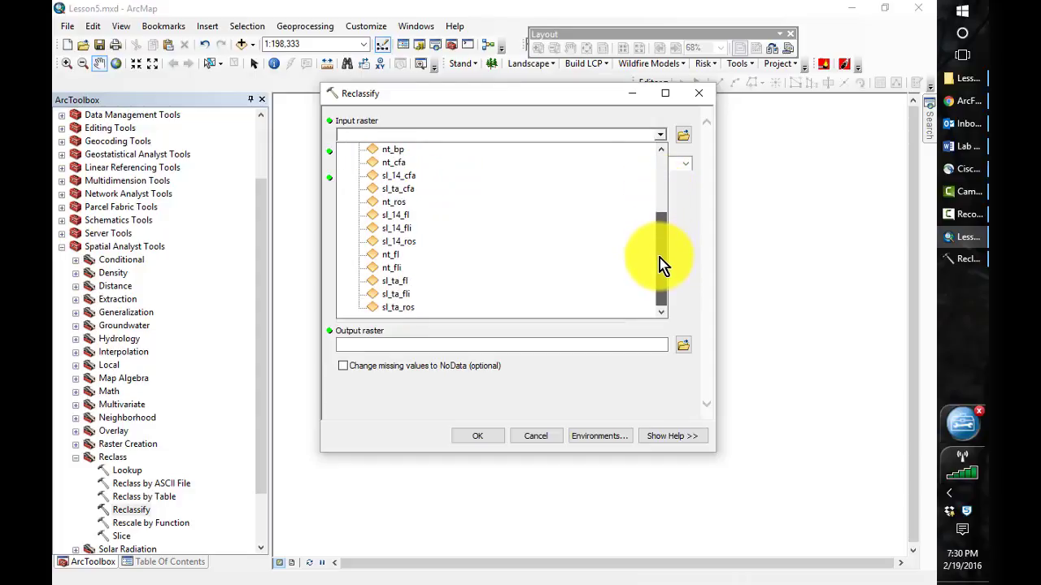
left_click(397, 255)
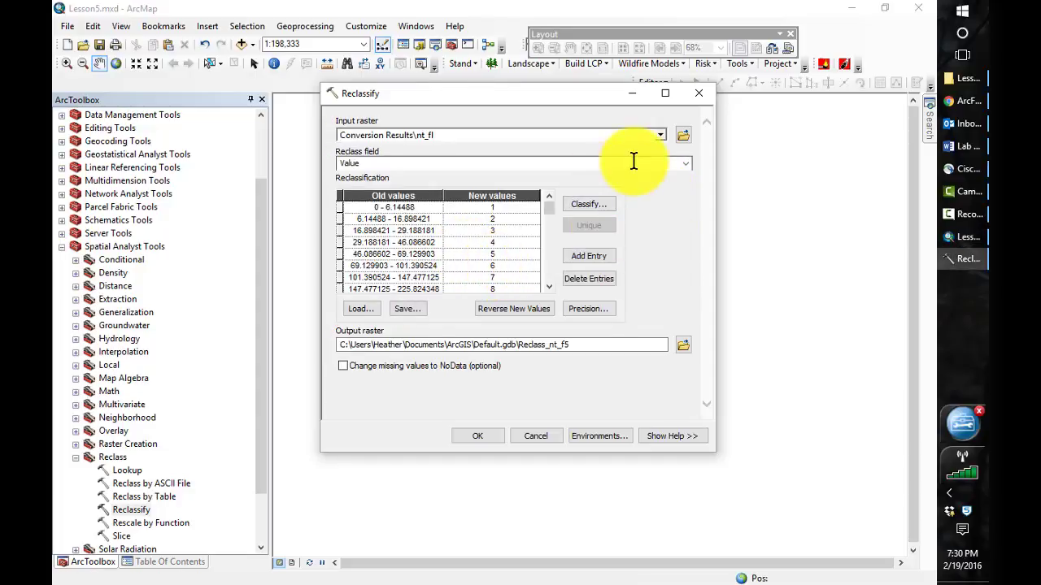
Divide the nt_fl values into 4 Equal Interval classes for the new run, and change the classification method to Manual.
left_click(587, 204)
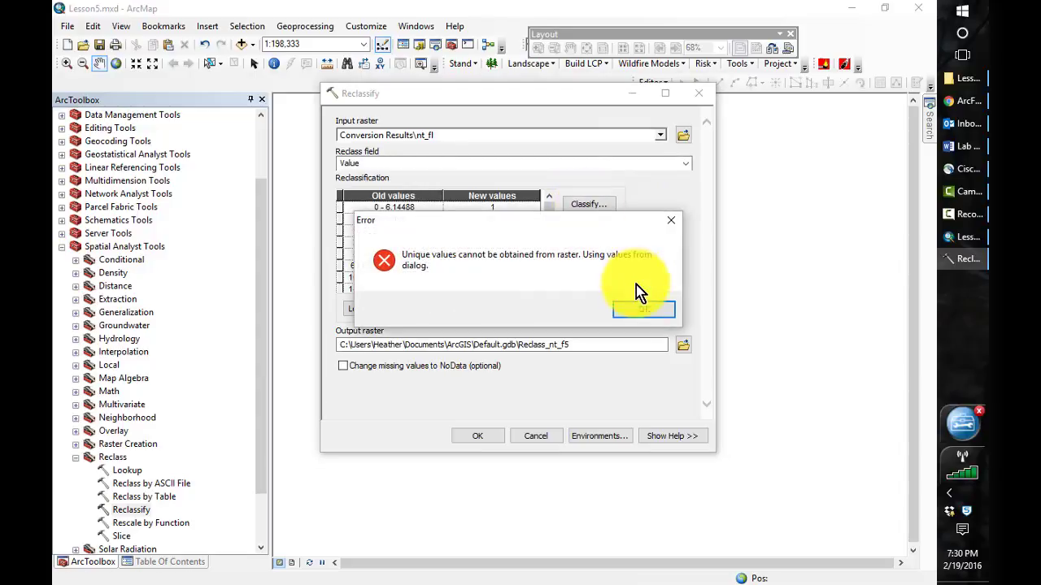
left_click(638, 311)
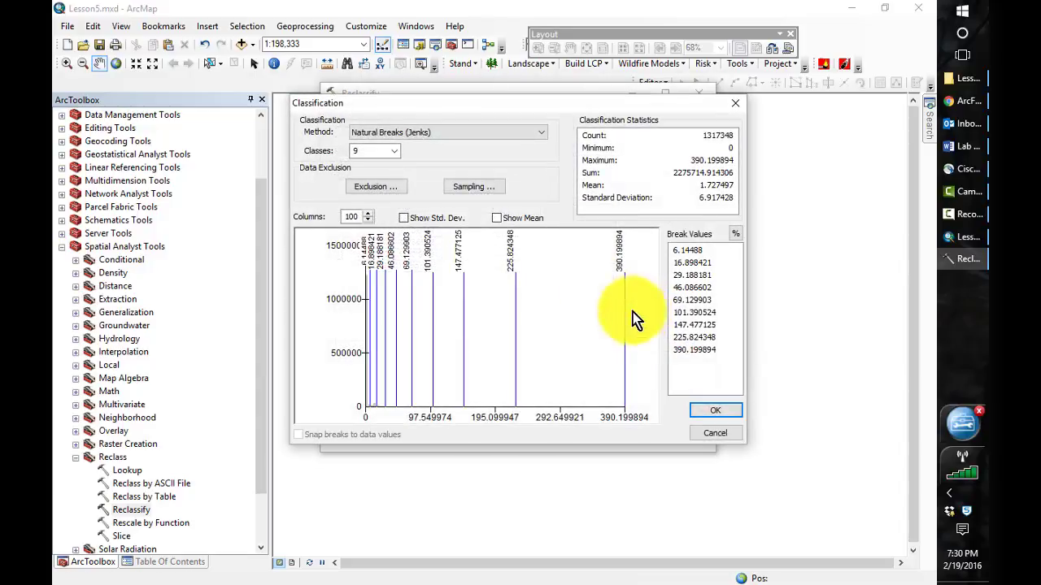
left_click(428, 138)
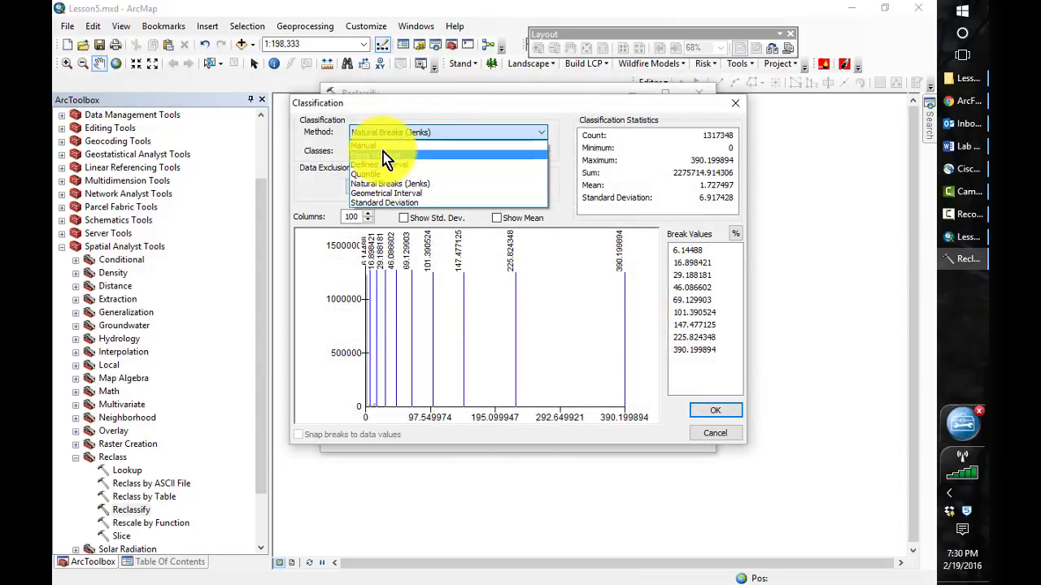
left_click(386, 157)
left_click(394, 151)
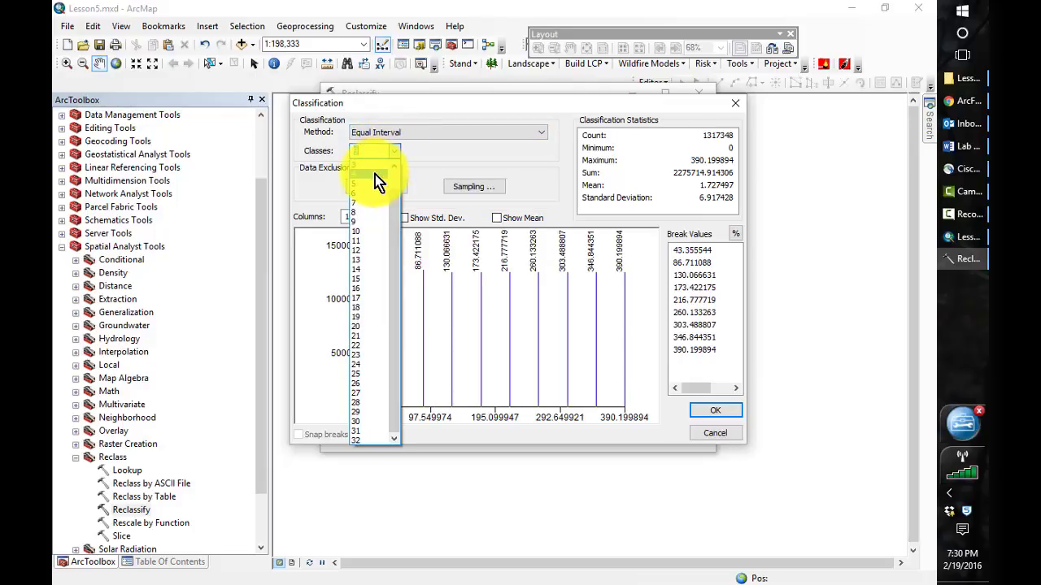
left_click(376, 175)
left_click(496, 132)
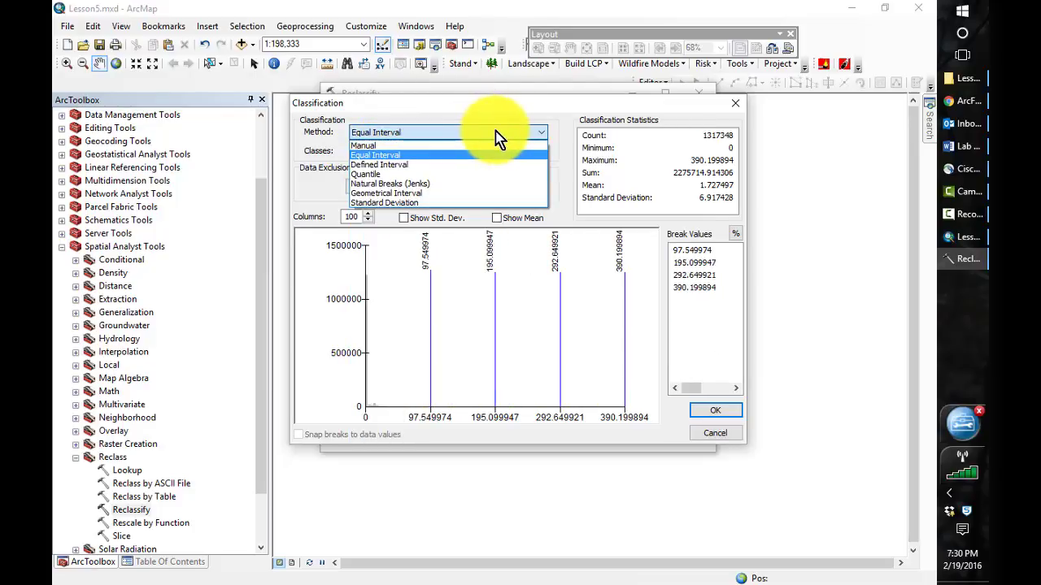
left_click(456, 147)
Set the manual class break values for nt_fl to 4, 8, 11 and 390, and accept the classification.
left_click(682, 252)
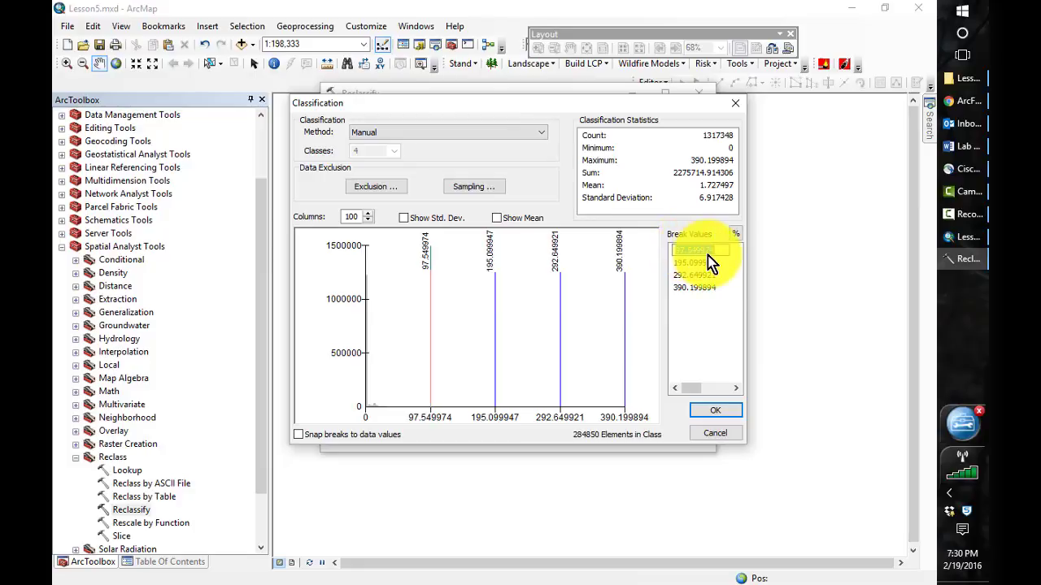
type("8")
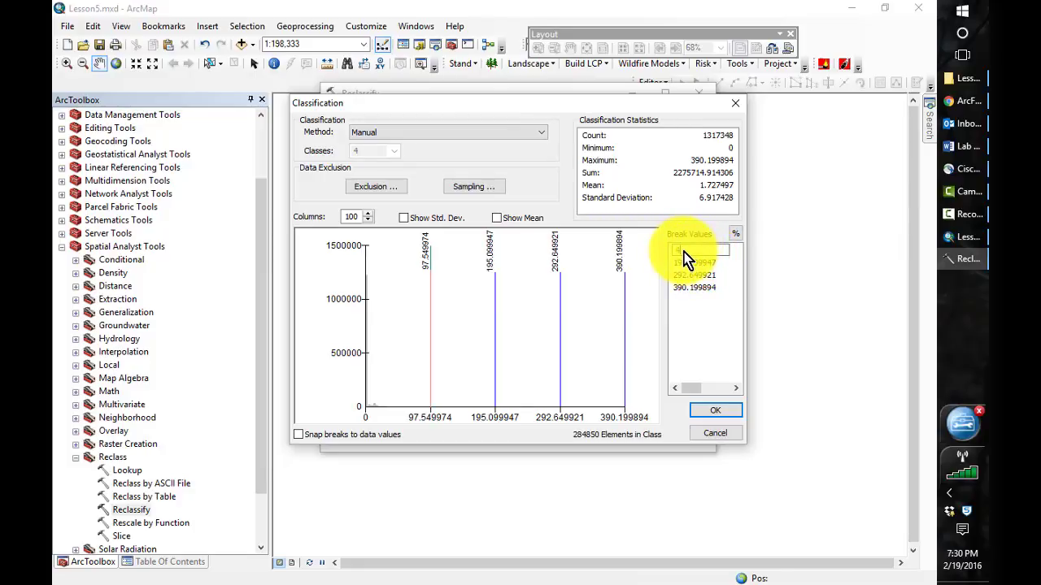
key("Return")
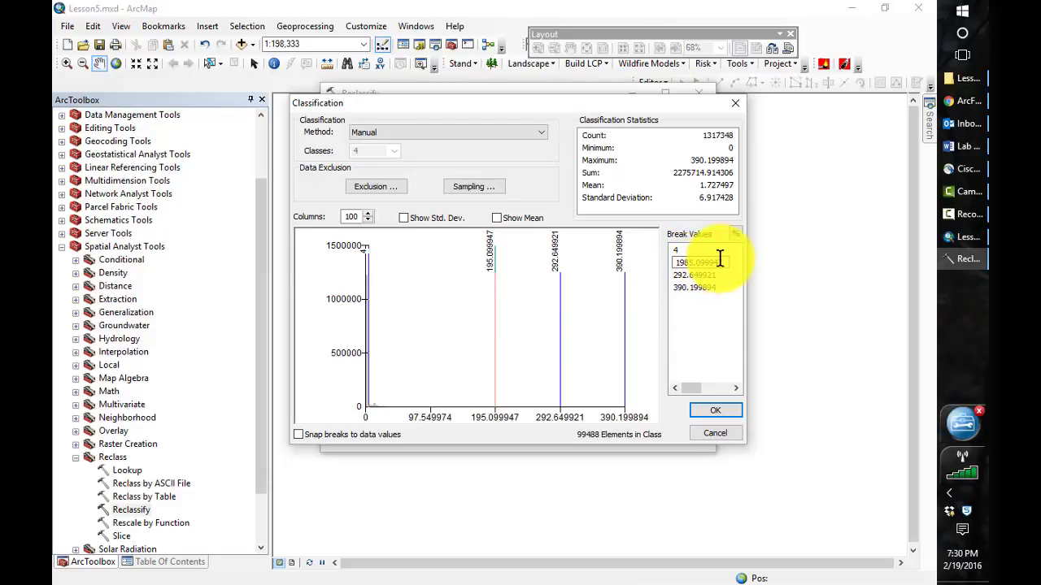
key("Return")
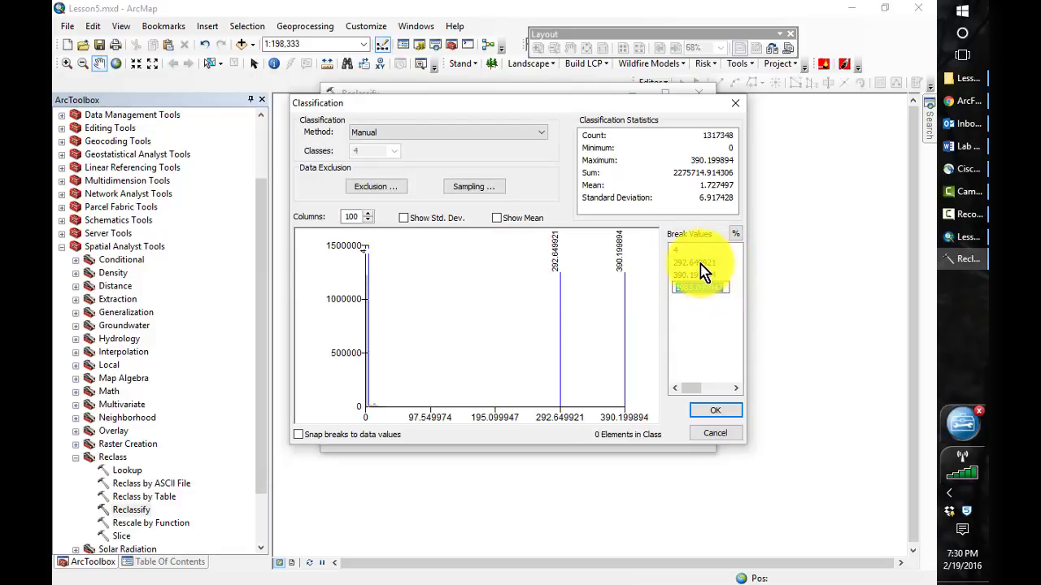
left_click(700, 263)
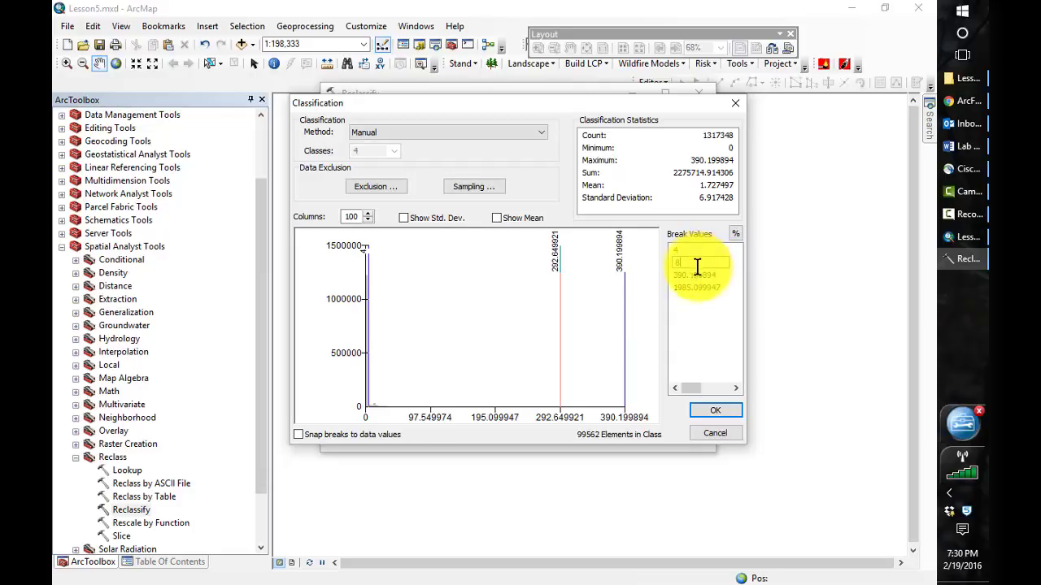
type("8")
left_click(706, 275)
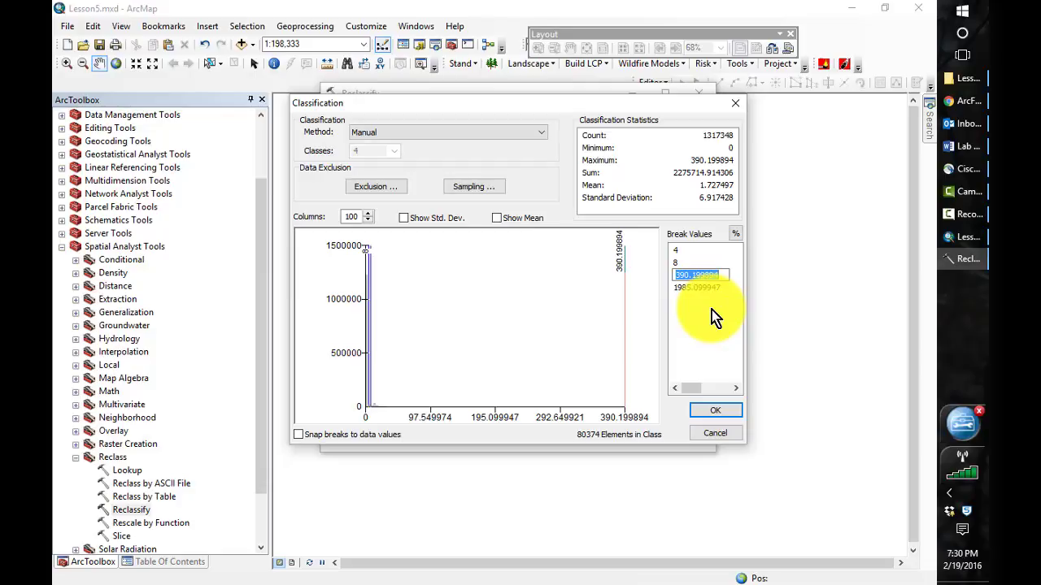
type("11")
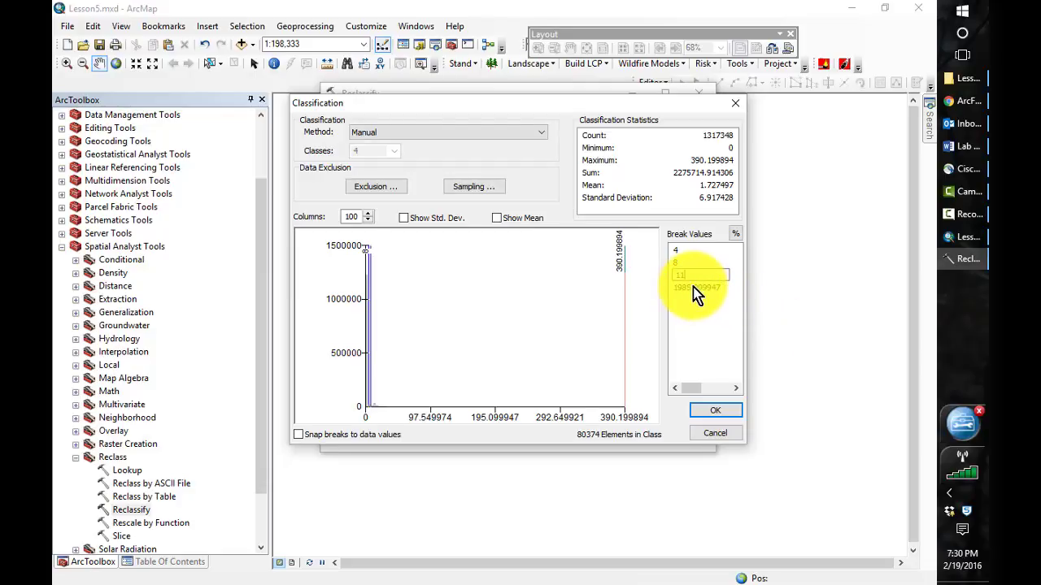
left_click(694, 289)
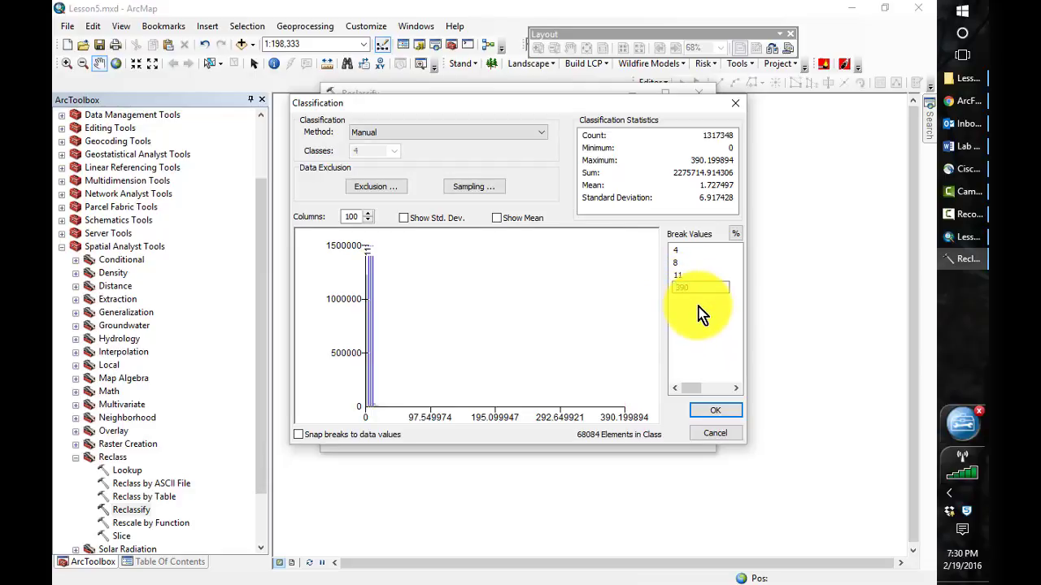
left_click(705, 331)
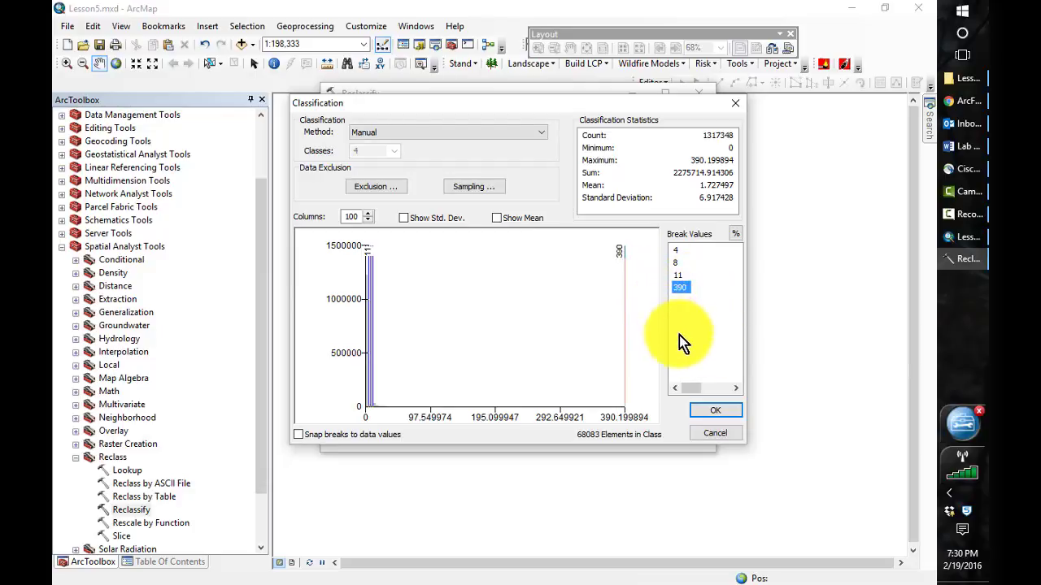
left_click(711, 412)
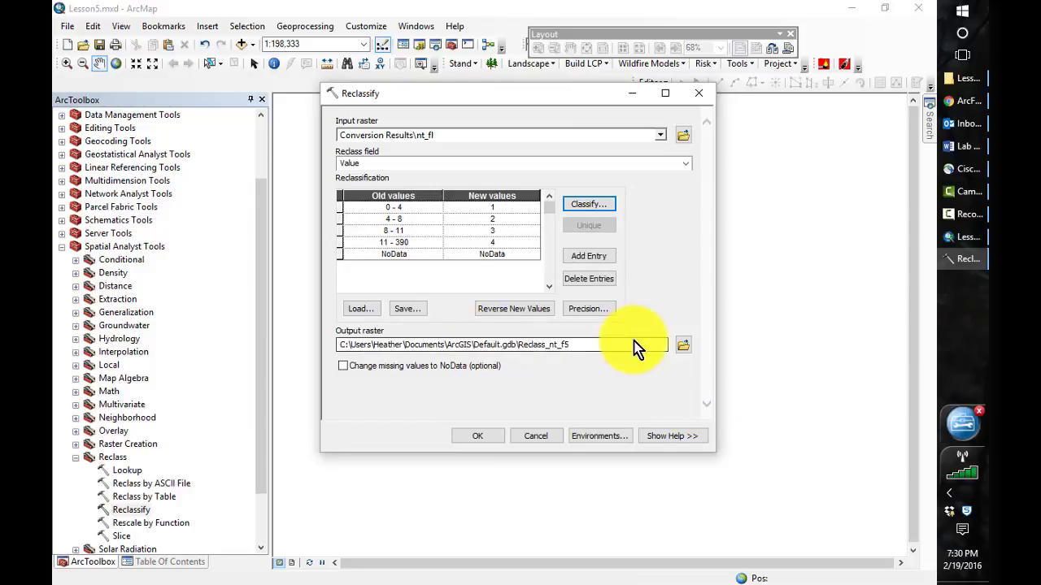
Set the Reclassify output raster to nt_fl_hc_ta in the Lesson_5 Outputs folder.
left_click(684, 347)
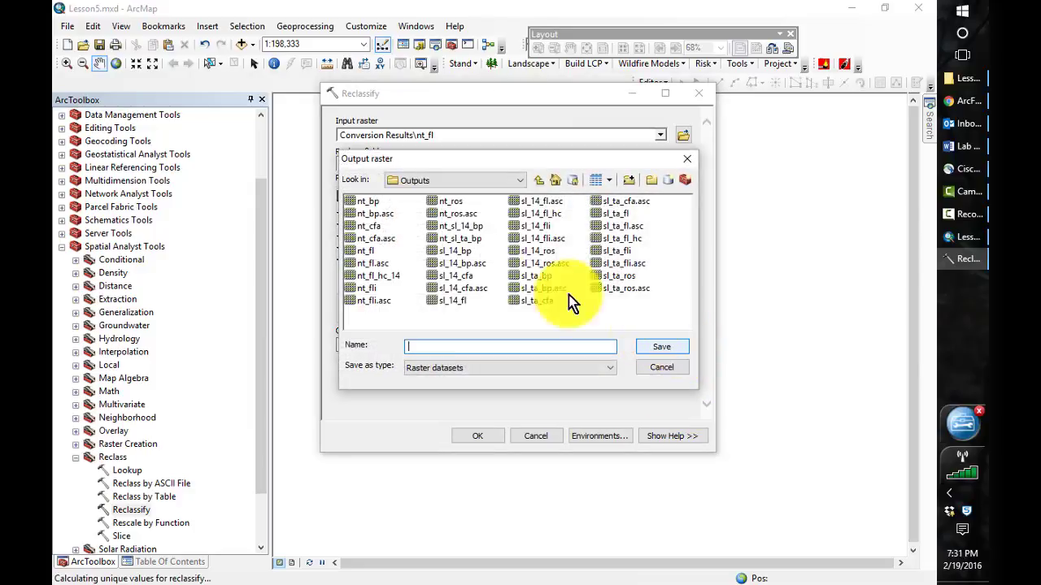
type("nt")
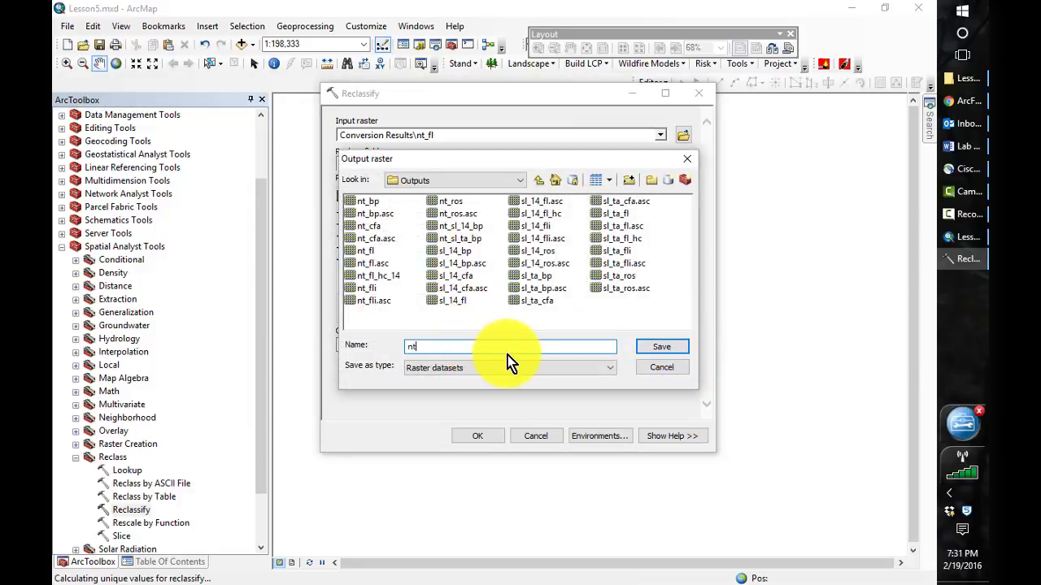
type("_")
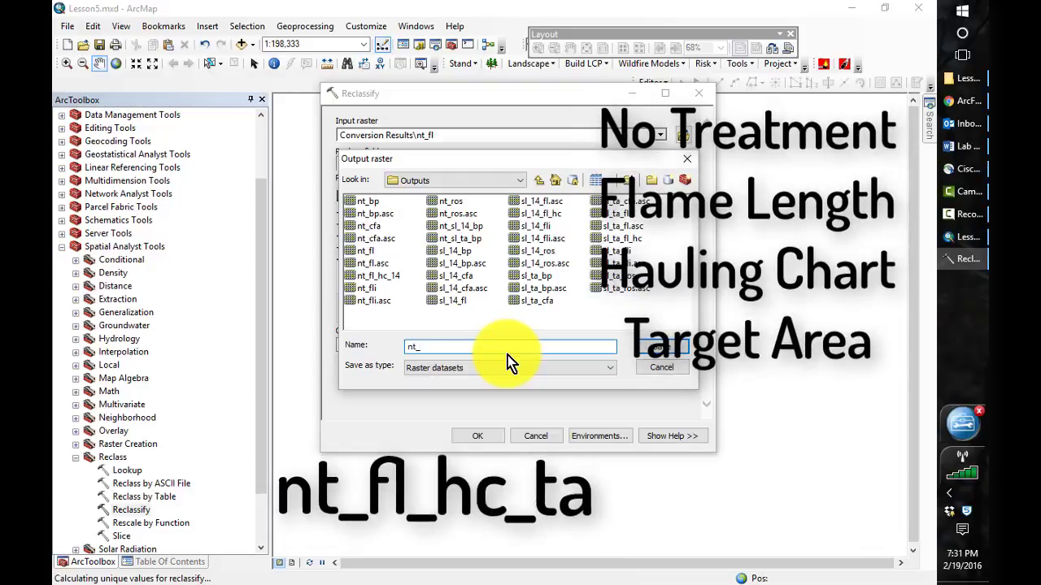
type("fl")
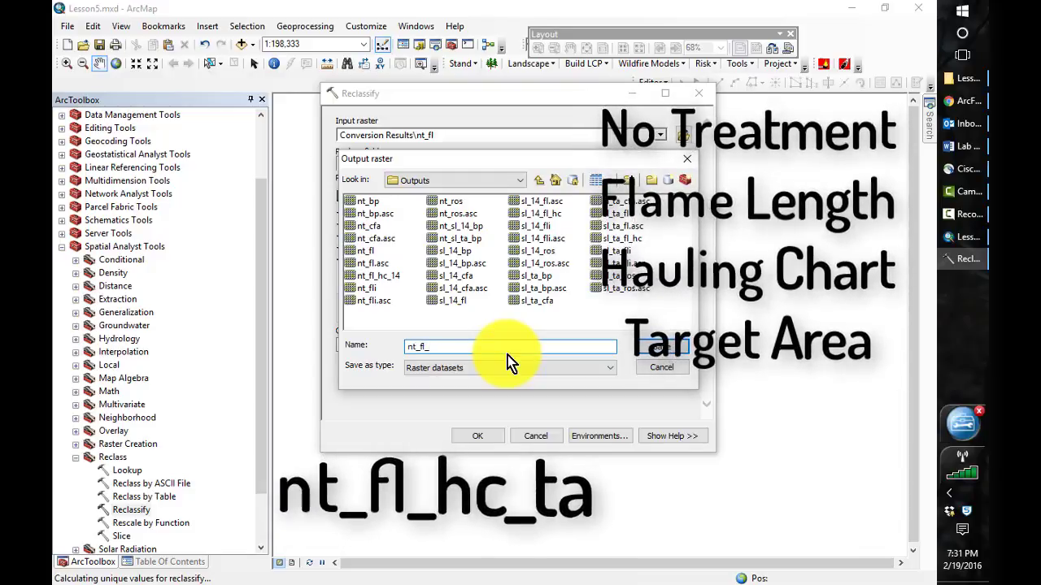
type("_hc_ta")
left_click(665, 365)
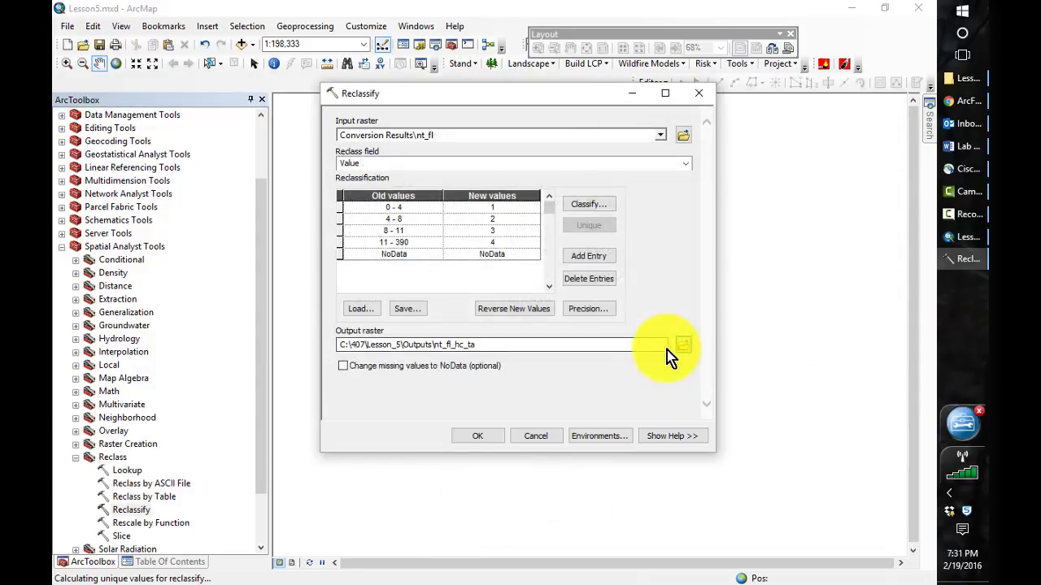
Set the raster analysis mask to Target_Areas_2015 in the environment settings, and run Reclassify.
left_click(592, 443)
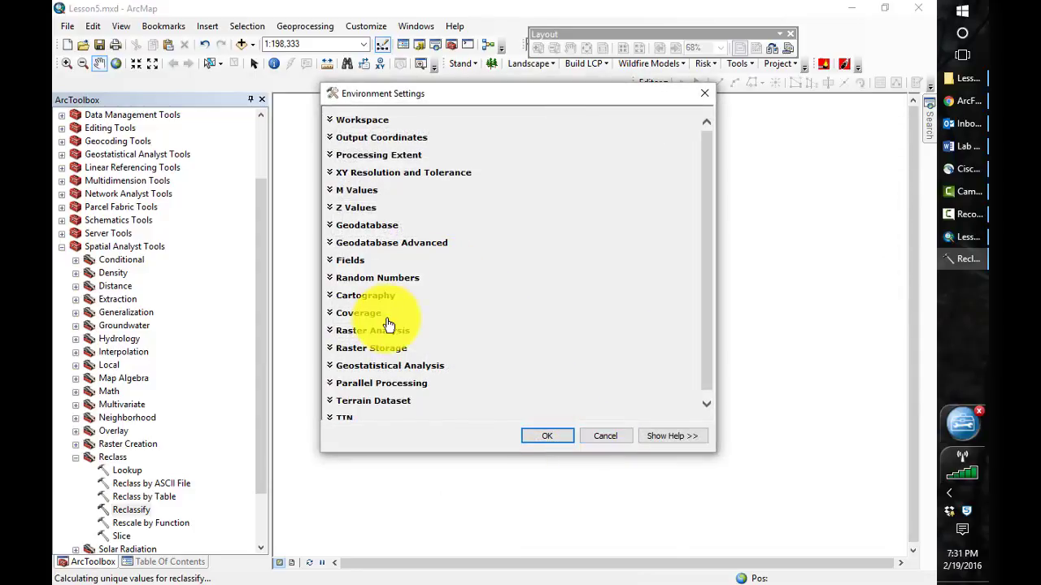
left_click(374, 330)
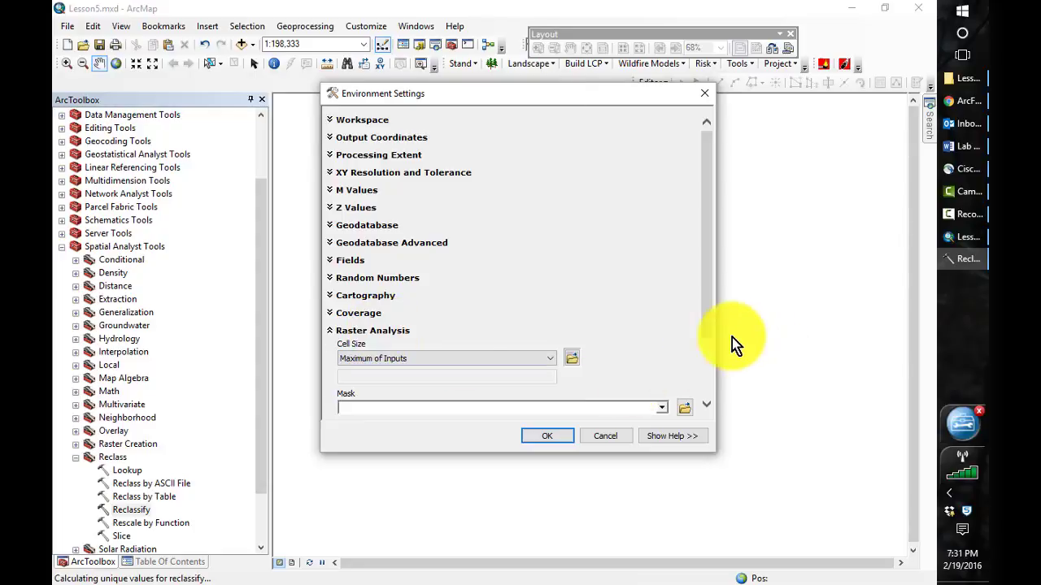
left_click_drag(707, 329, 716, 360)
left_click(663, 364)
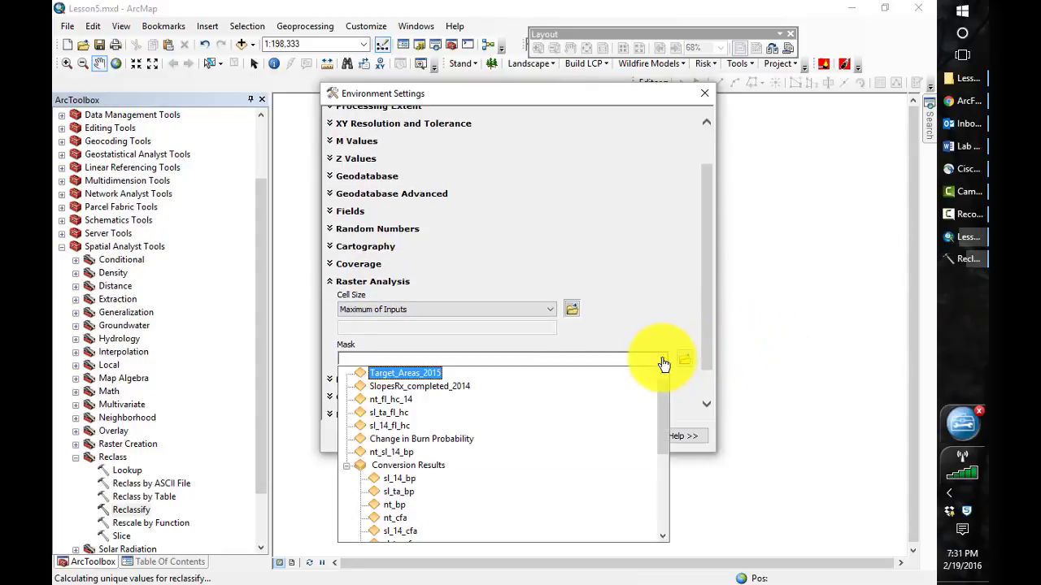
left_click(419, 373)
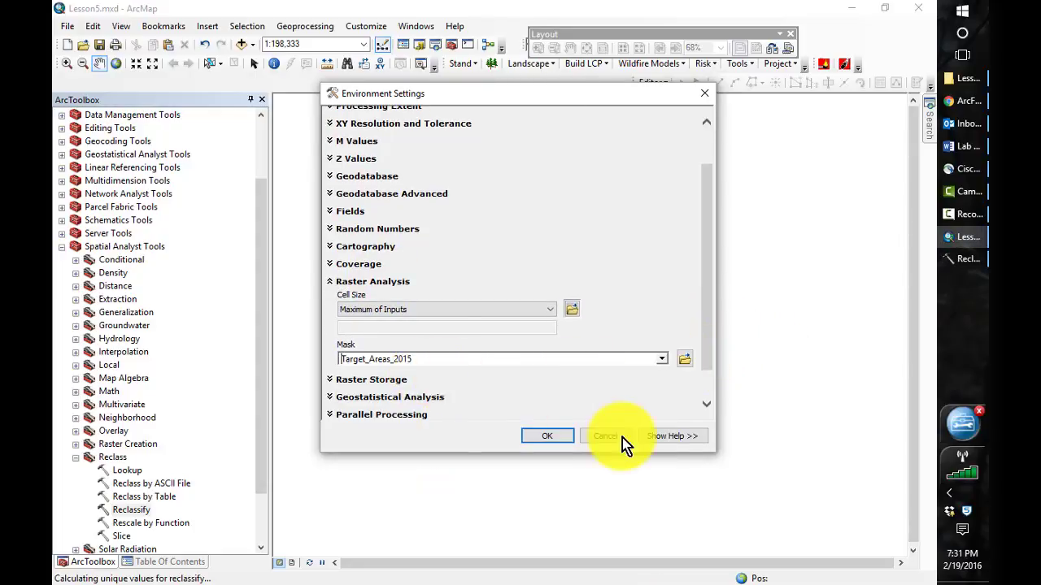
left_click(568, 442)
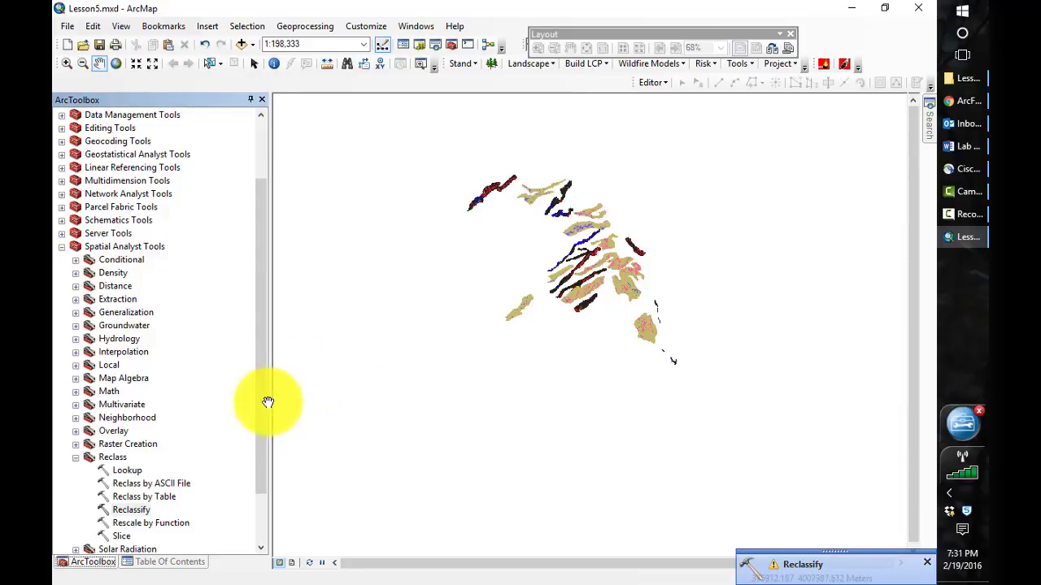
Show the layer list and examine the cell counts per class in the nt_fl_hc_ta attribute table, then close it.
left_click(158, 563)
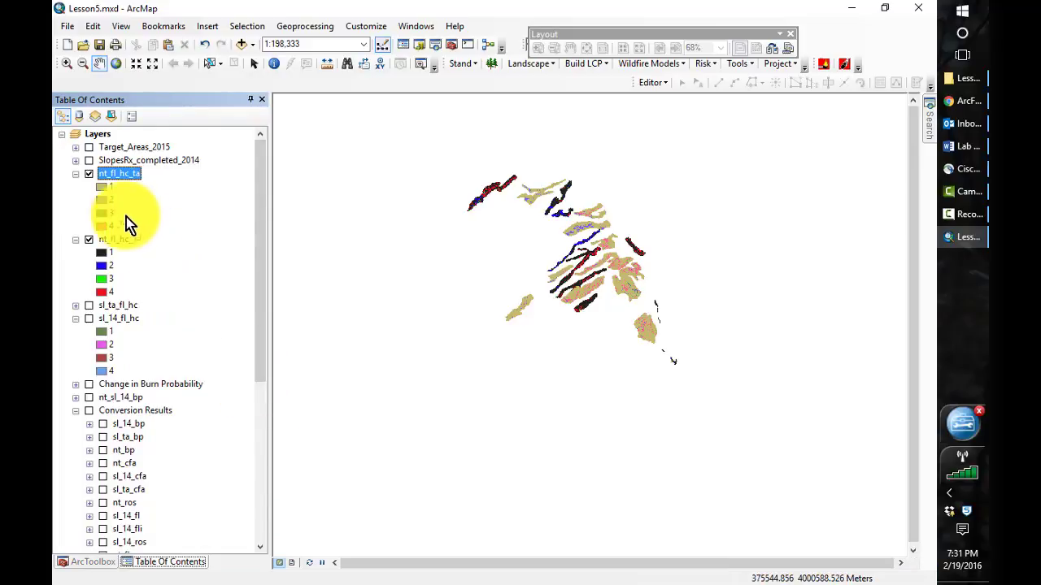
right_click(109, 184)
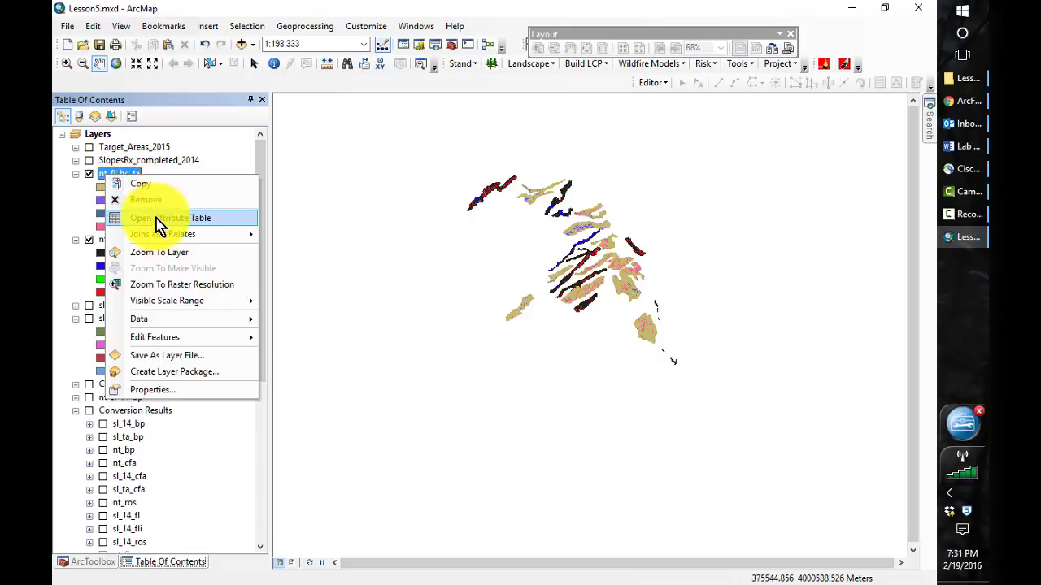
left_click(163, 217)
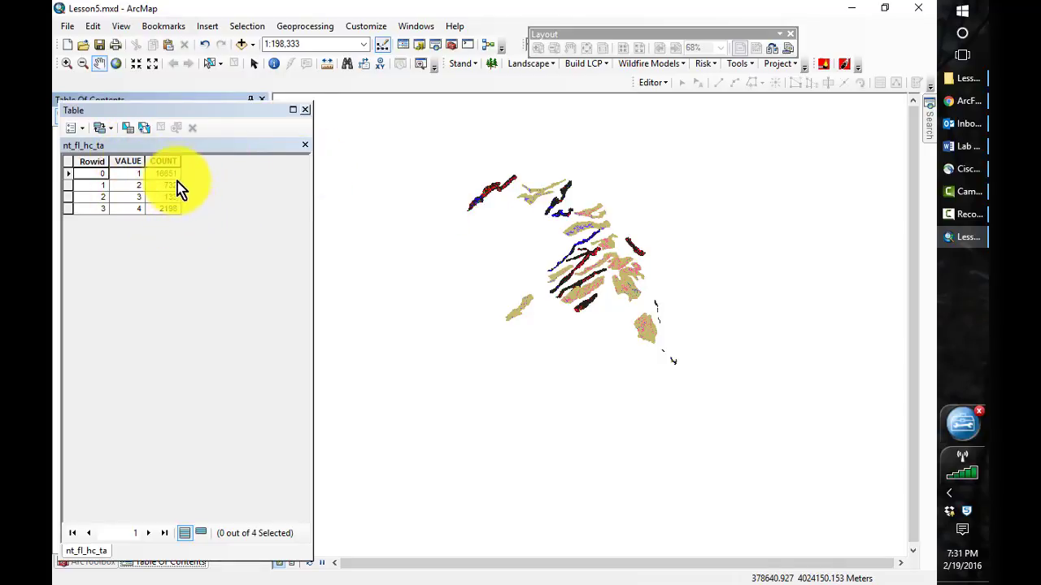
left_click(305, 110)
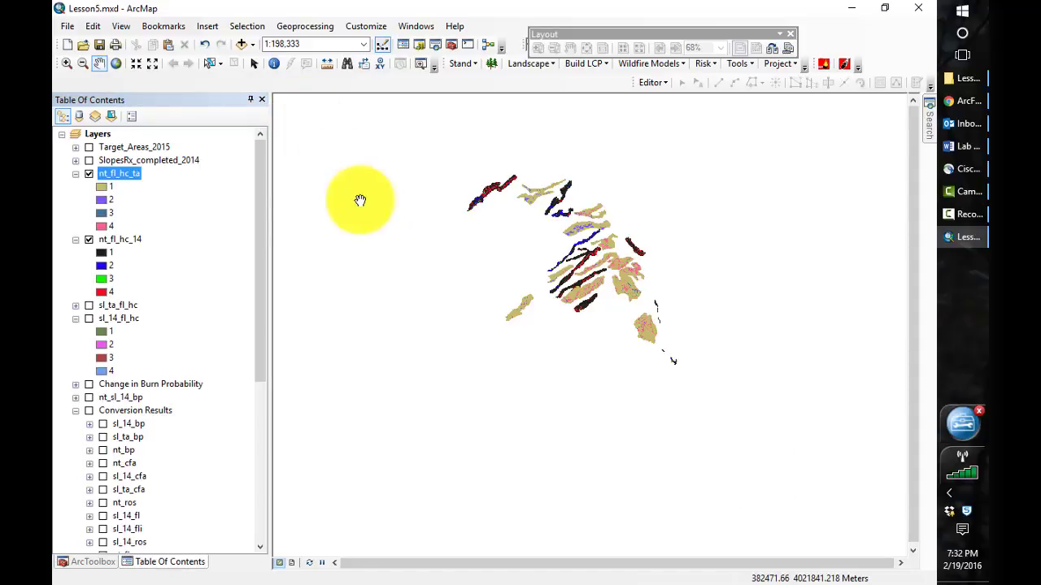
Add a Long Integer field named AREA_AC to the nt_fl_hc_ta attribute table.
right_click(116, 180)
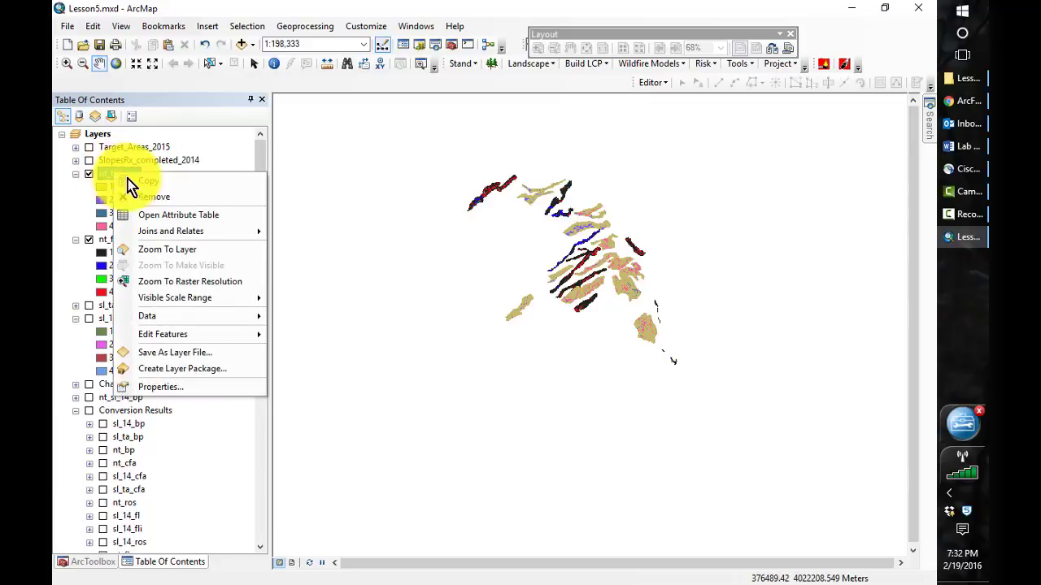
left_click(167, 212)
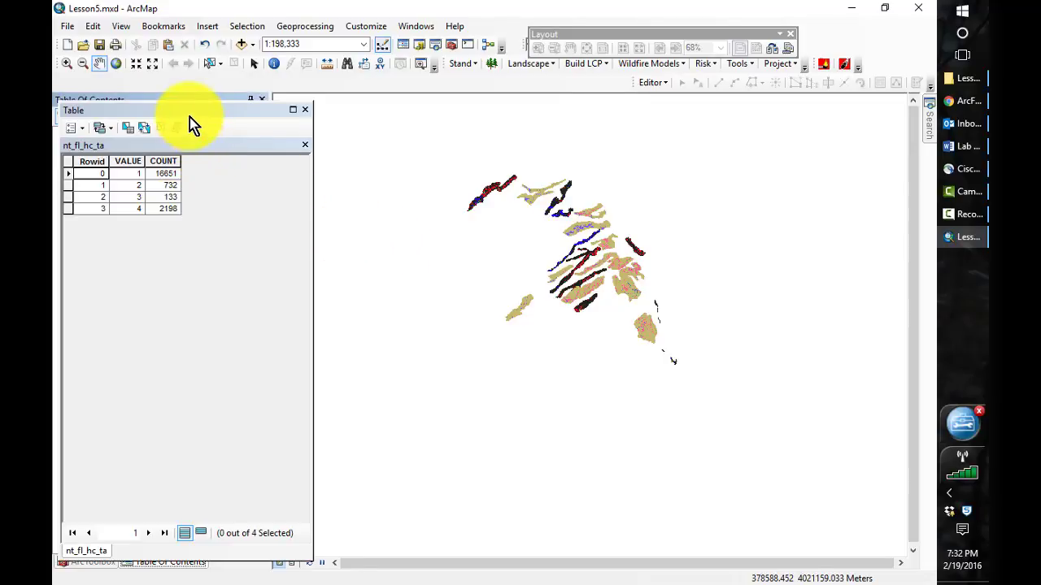
left_click_drag(190, 113, 460, 131)
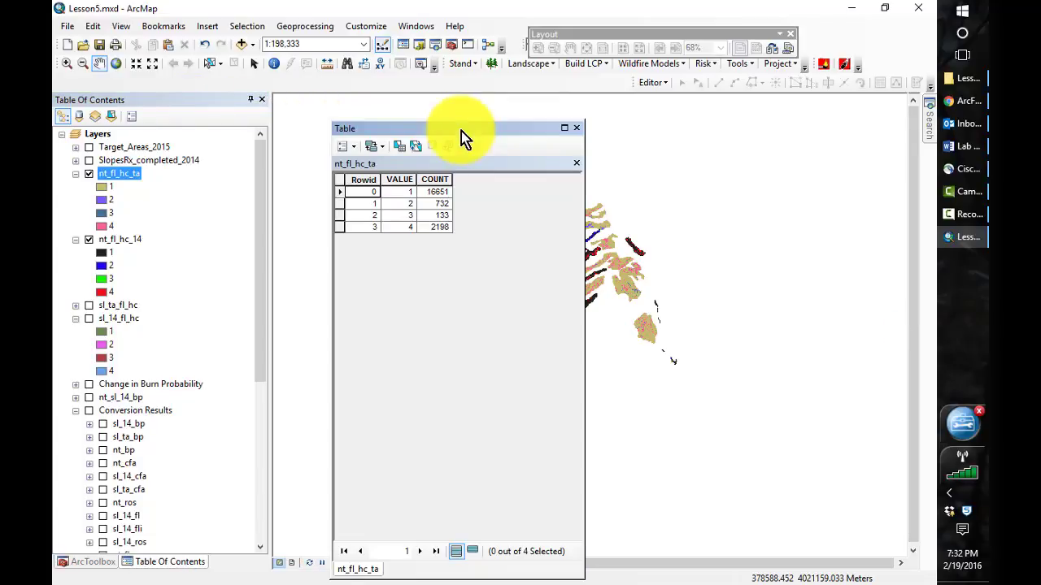
left_click(352, 146)
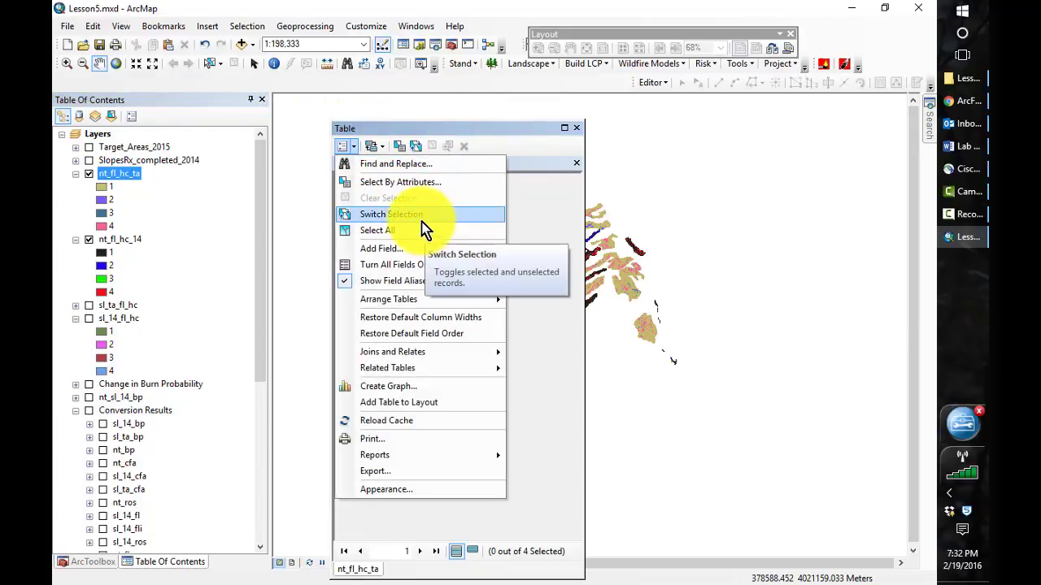
left_click(382, 249)
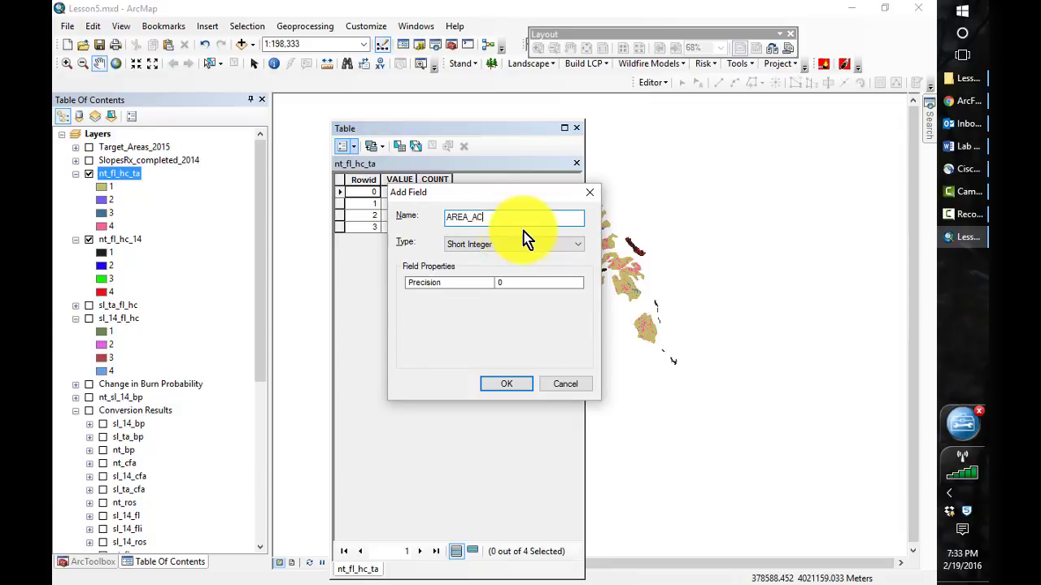
left_click(577, 246)
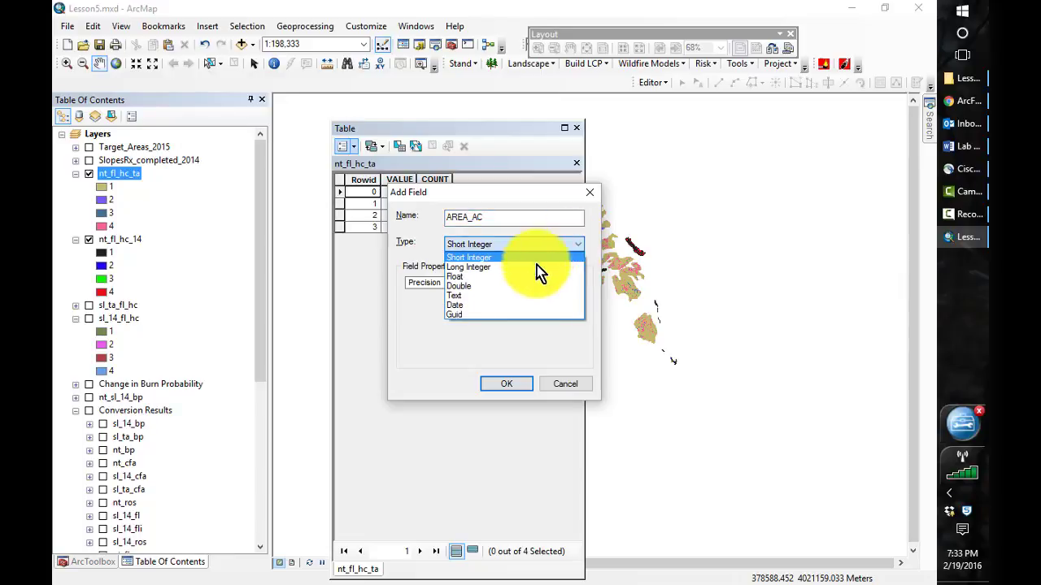
left_click(514, 276)
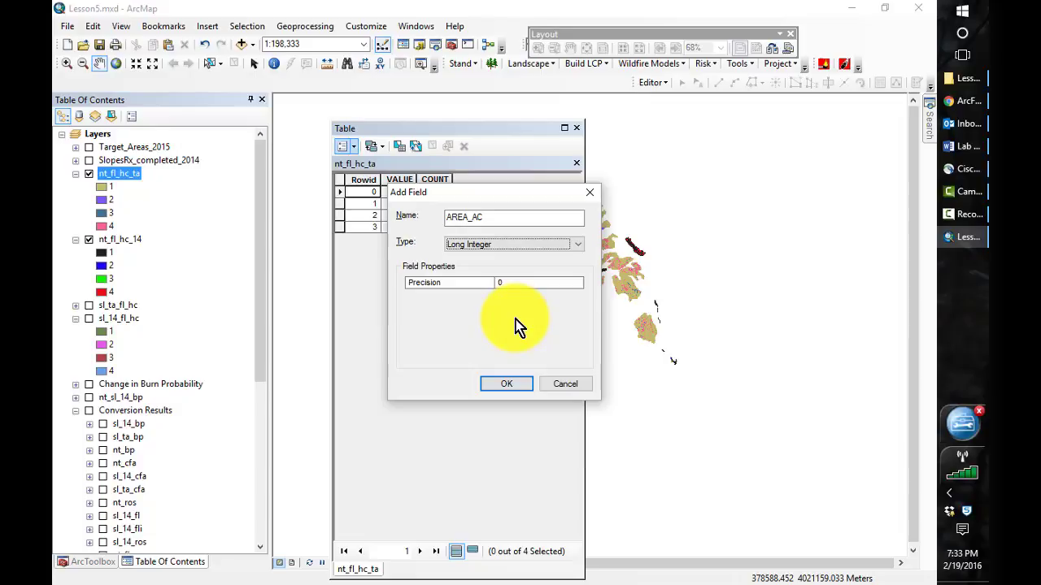
left_click(509, 384)
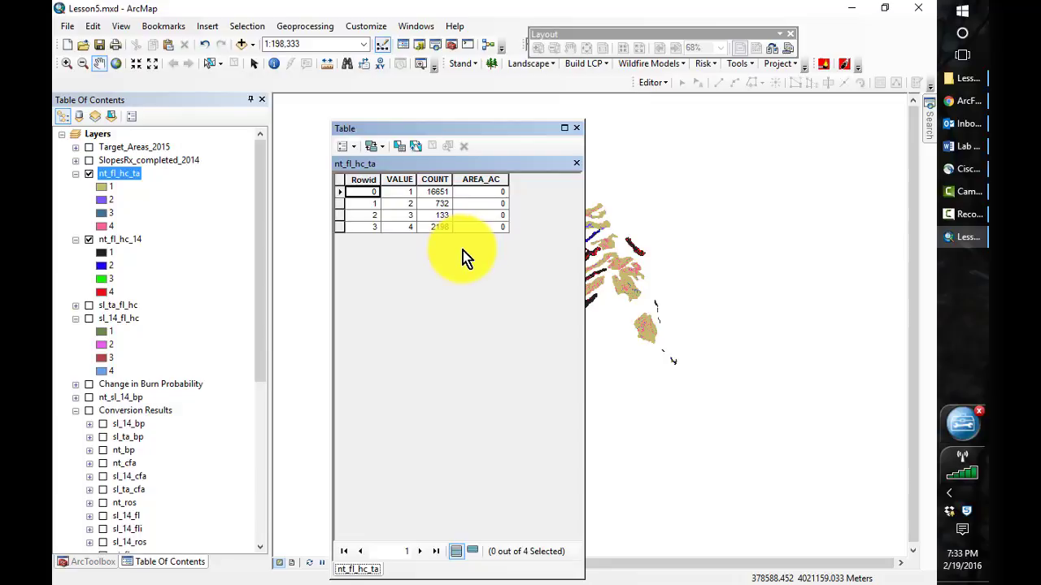
Calculate the AREA_AC field of nt_fl_hc_ta as [COUNT] multiplied by 2.002, and close the attribute table.
right_click(471, 178)
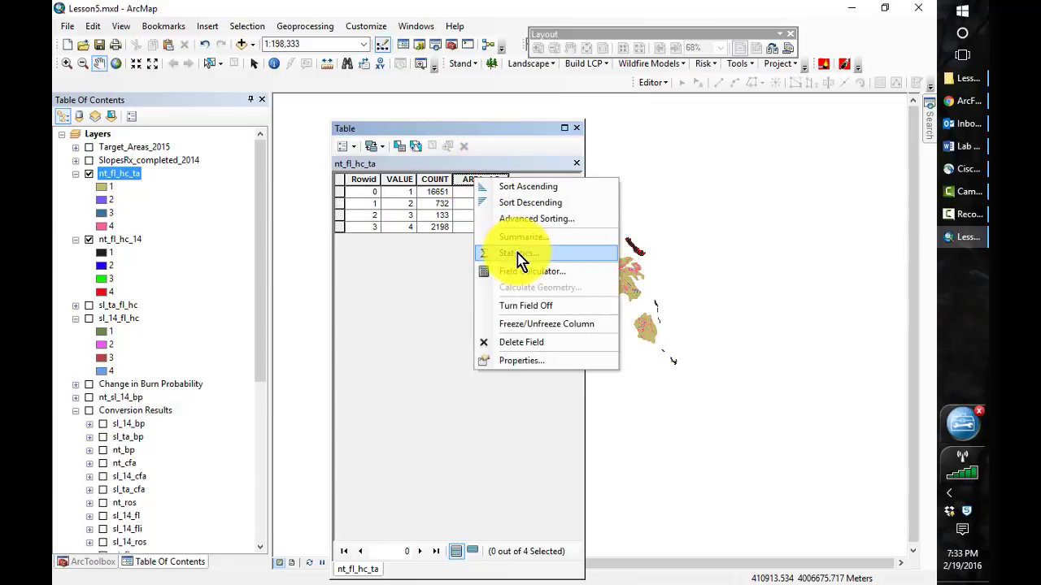
left_click(518, 273)
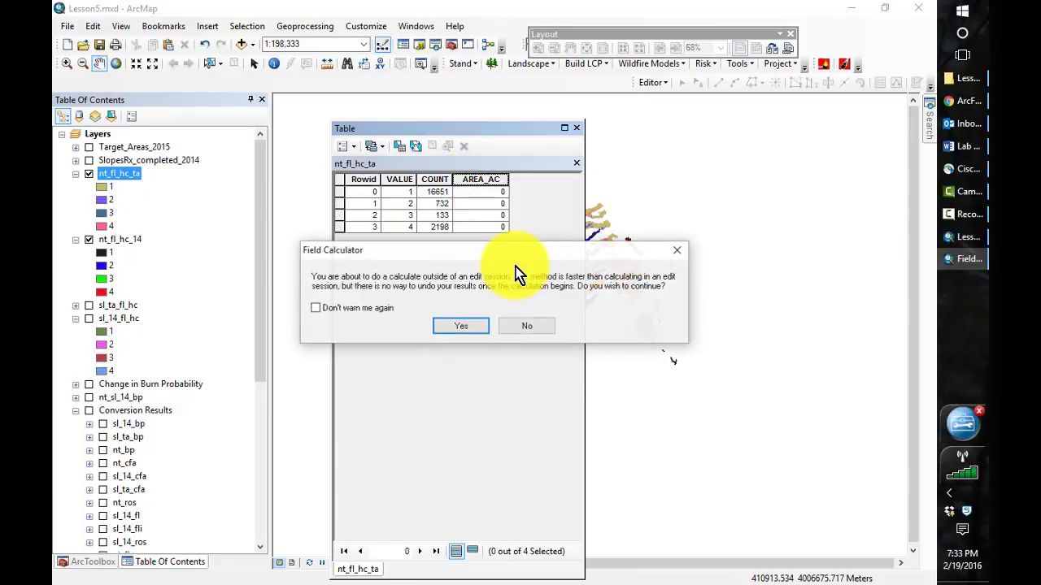
left_click(476, 332)
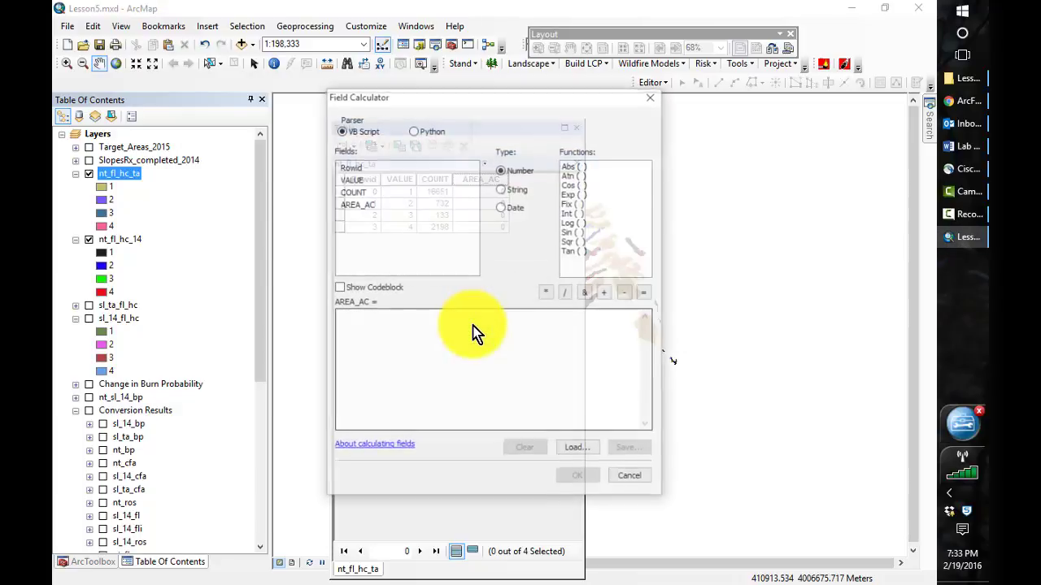
double_click(351, 199)
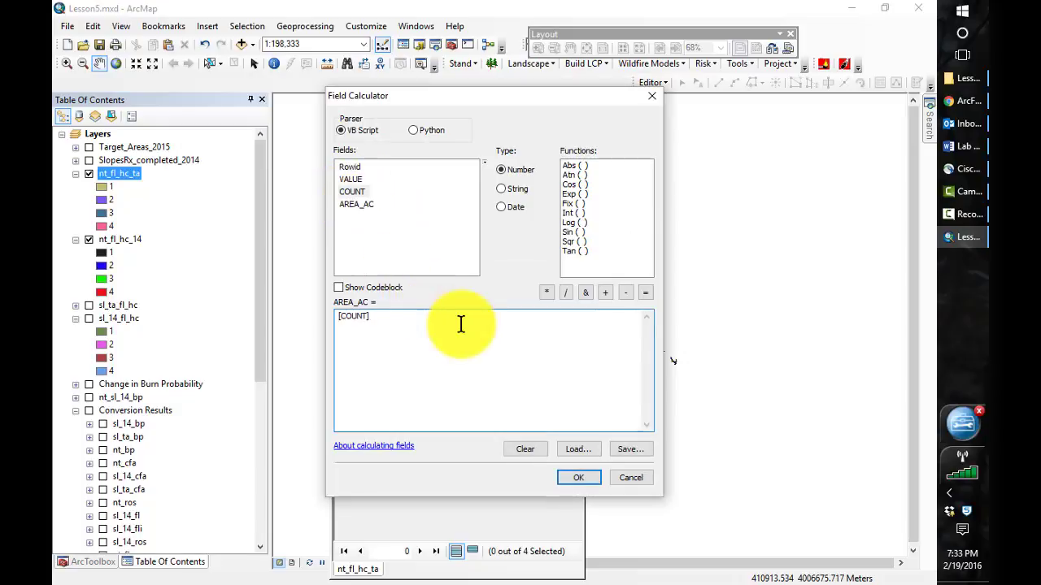
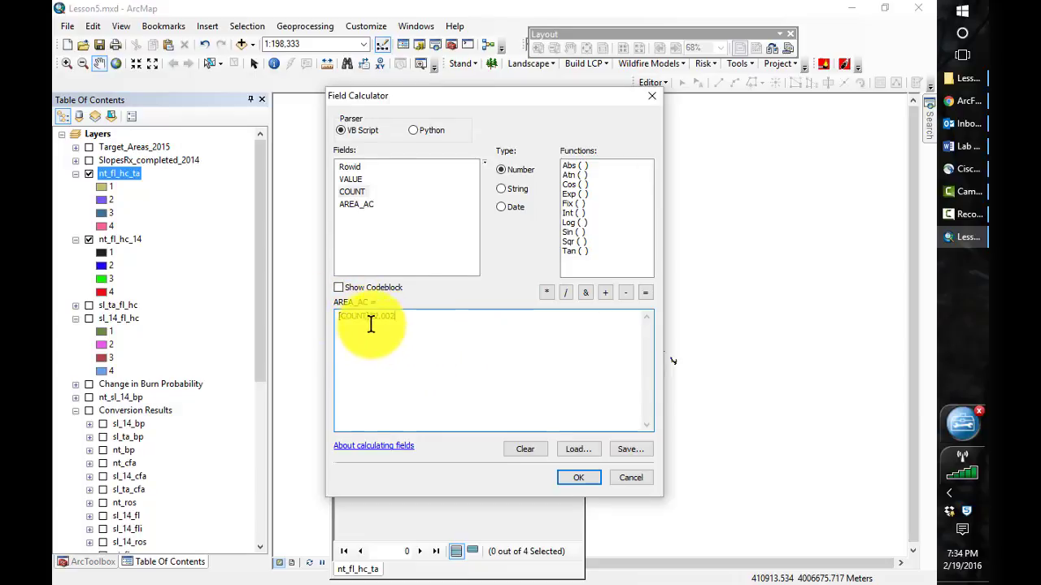
left_click(585, 475)
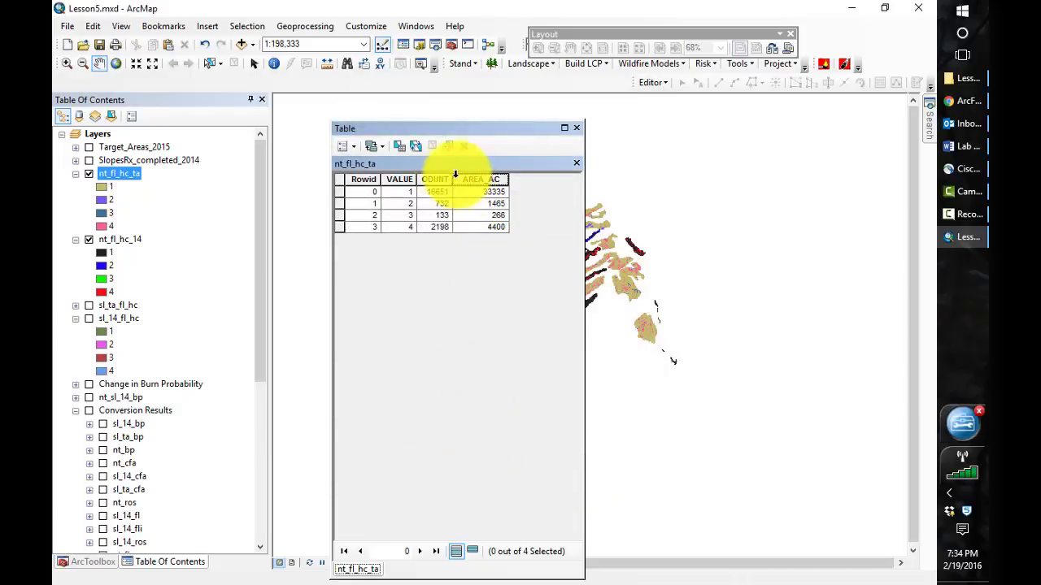
left_click(577, 128)
Add a field named AREA_AC to the nt_fl_hc_14 attribute table and choose its data type.
left_click(122, 242)
right_click(126, 244)
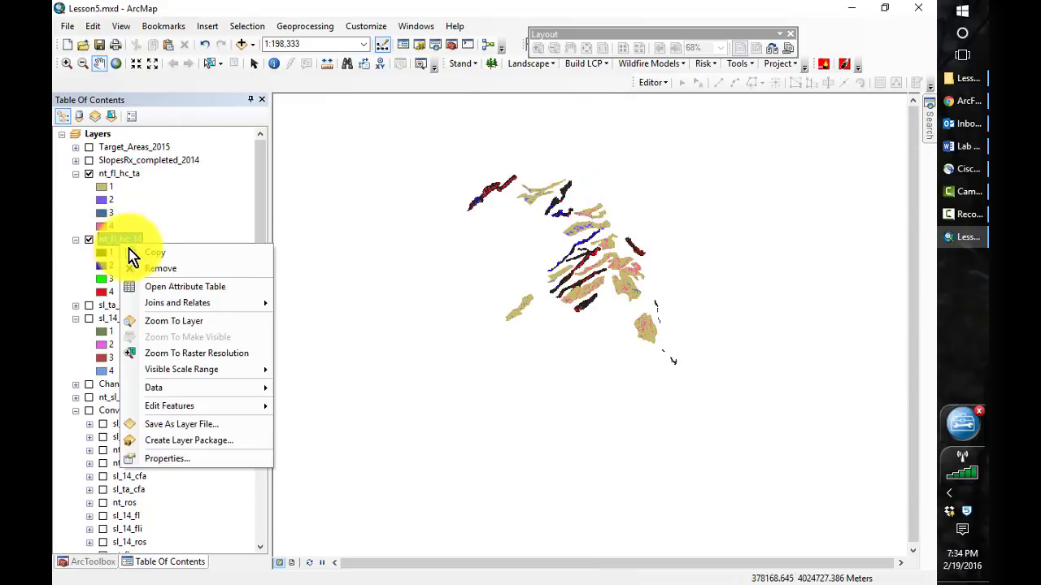
left_click(167, 287)
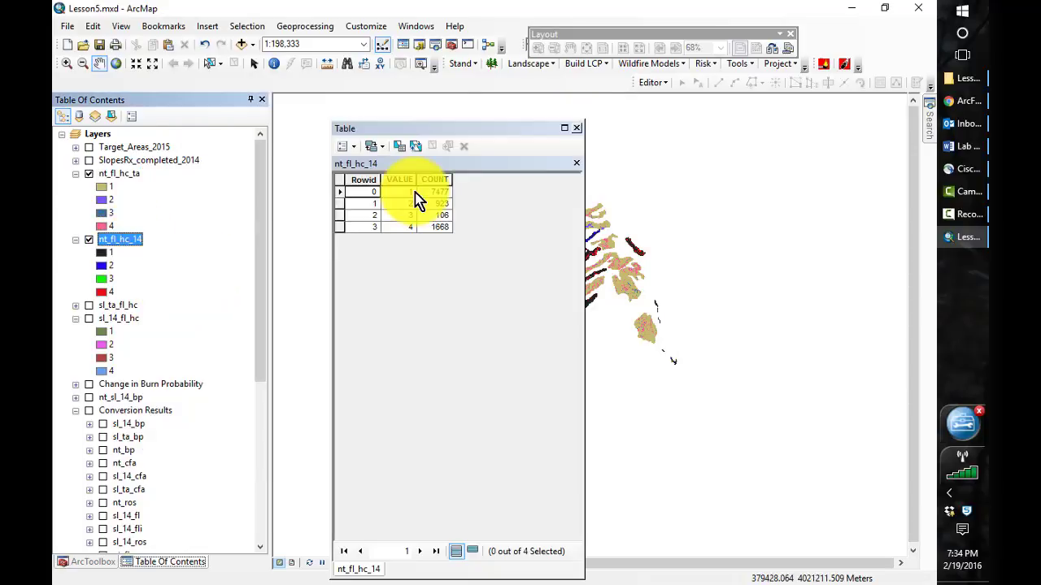
left_click(348, 147)
left_click(380, 249)
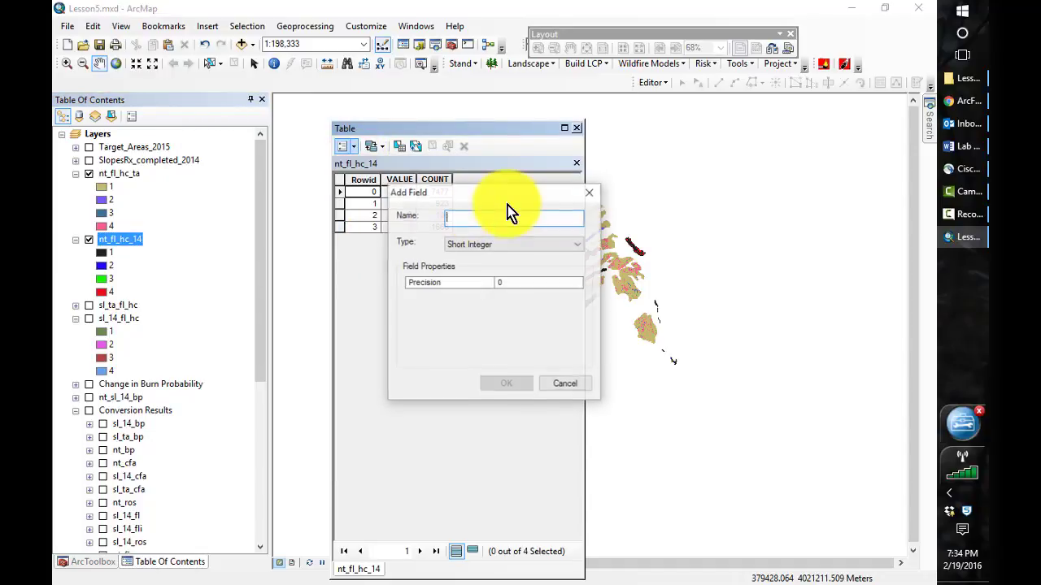
type("A")
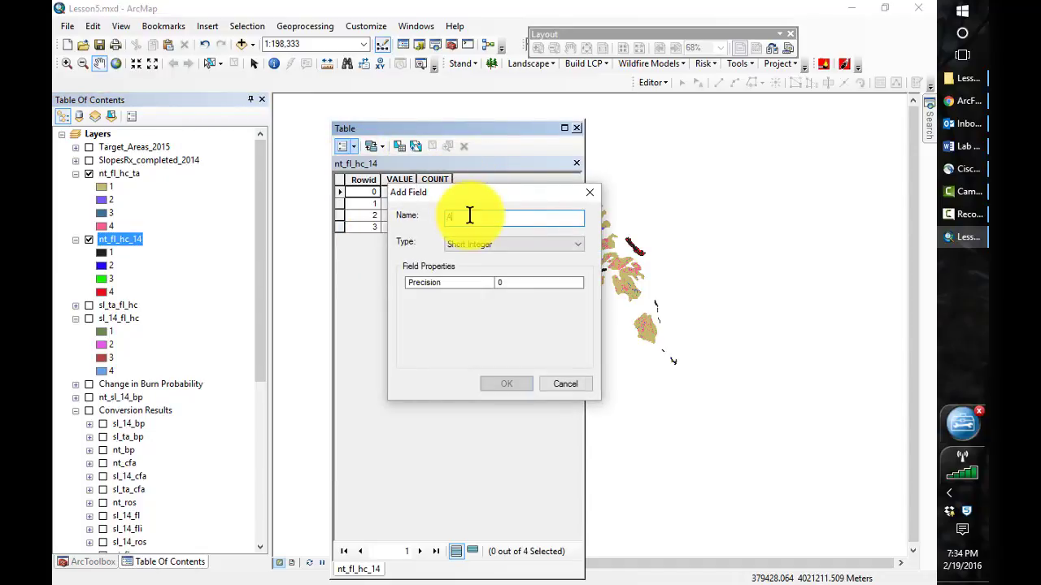
type("re")
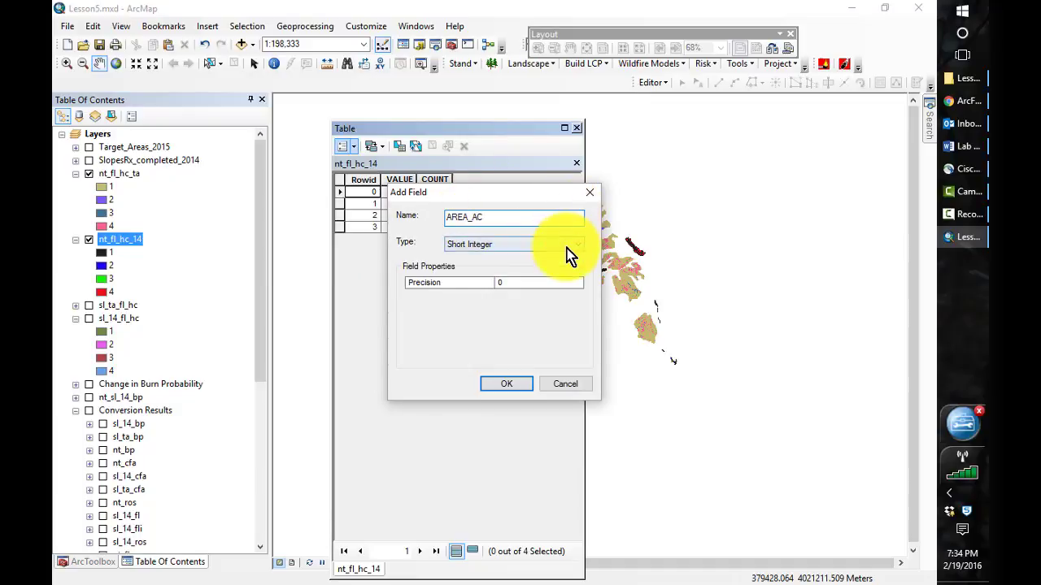
left_click(564, 252)
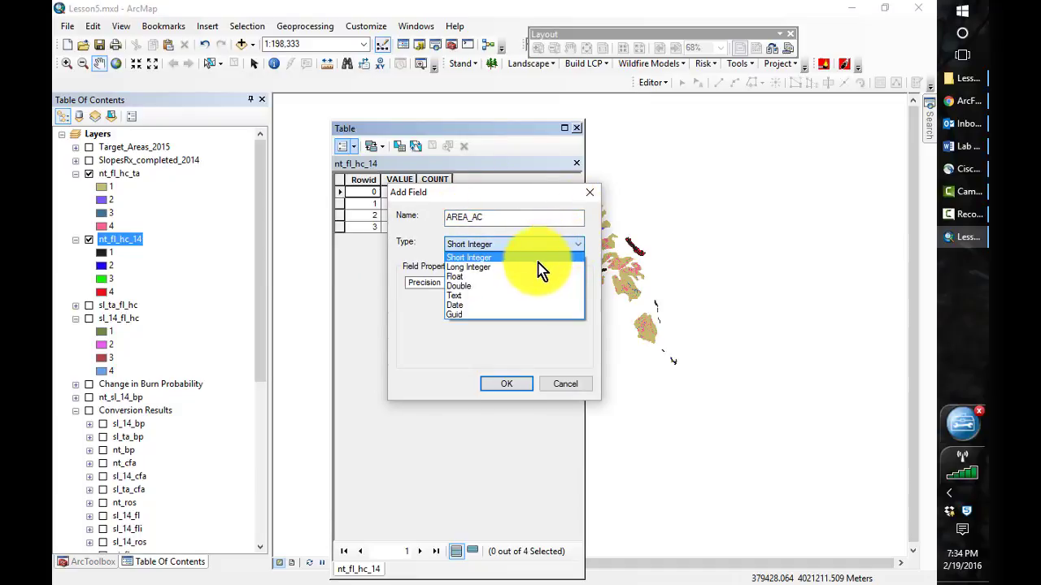
left_click(537, 276)
key("Down")
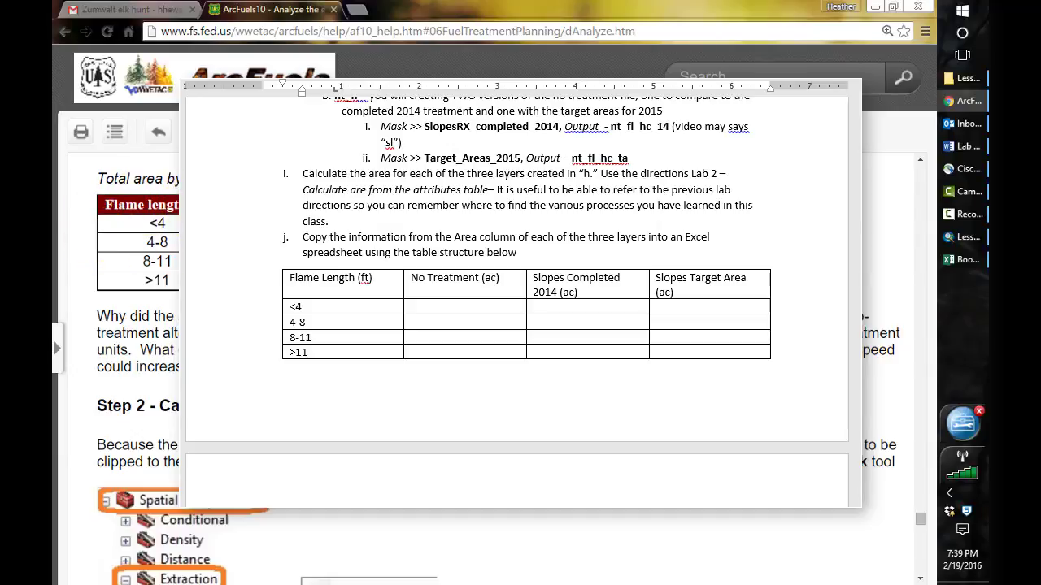
Switch to the blank Excel workbook and enter the headings Flame Length (ft) in A3 and No Treatment (ac) in B3.
left_click(965, 260)
left_click(392, 286)
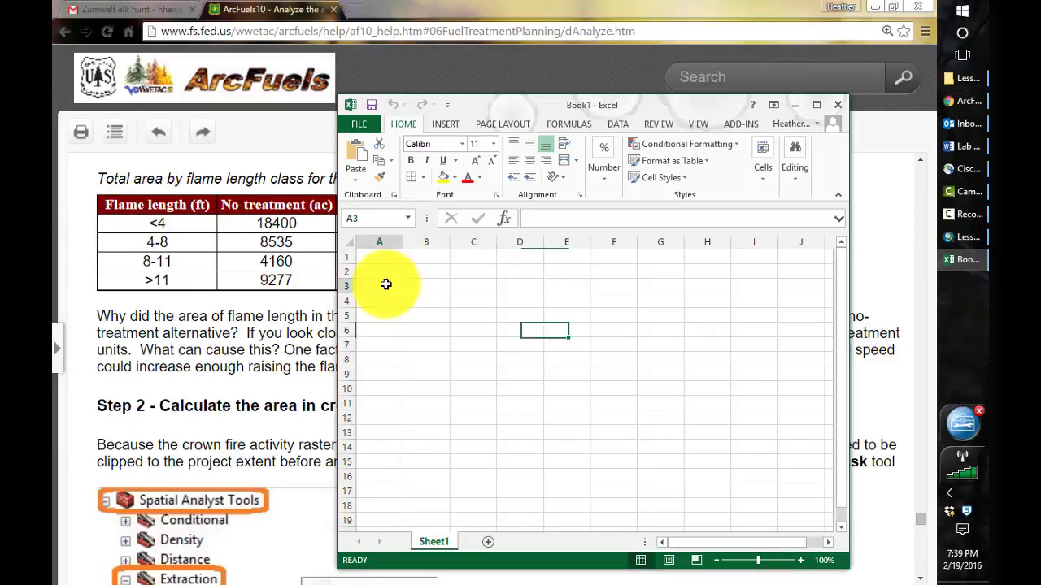
type("Flame Length (")
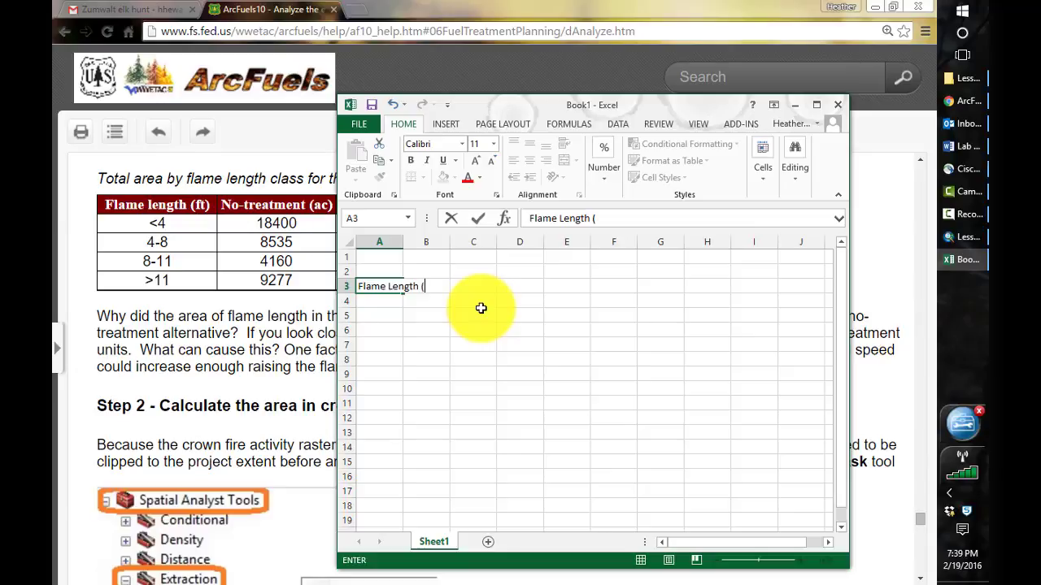
type("ft)")
key("Tab")
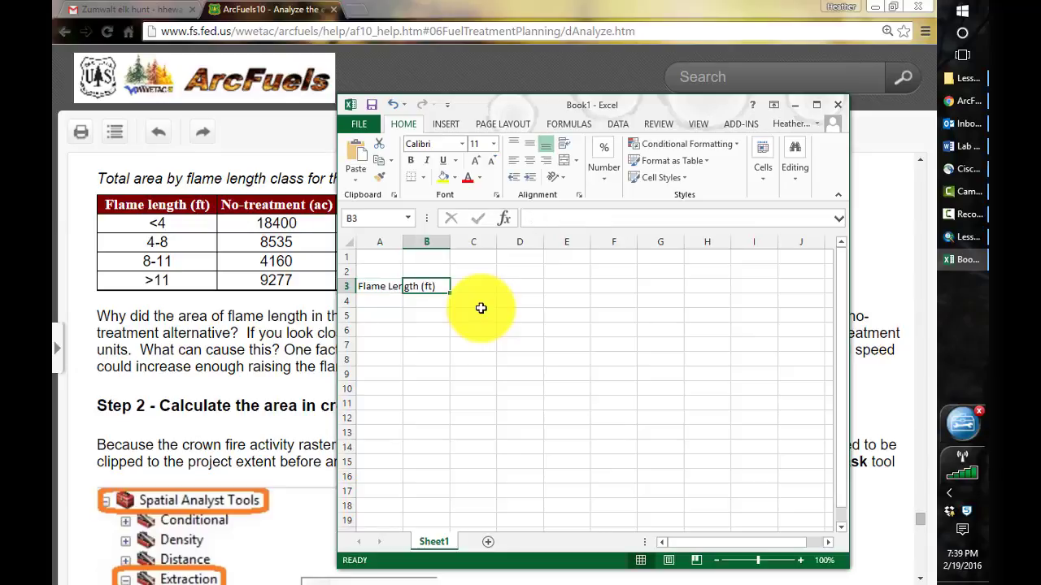
type("No Treatment (ac")
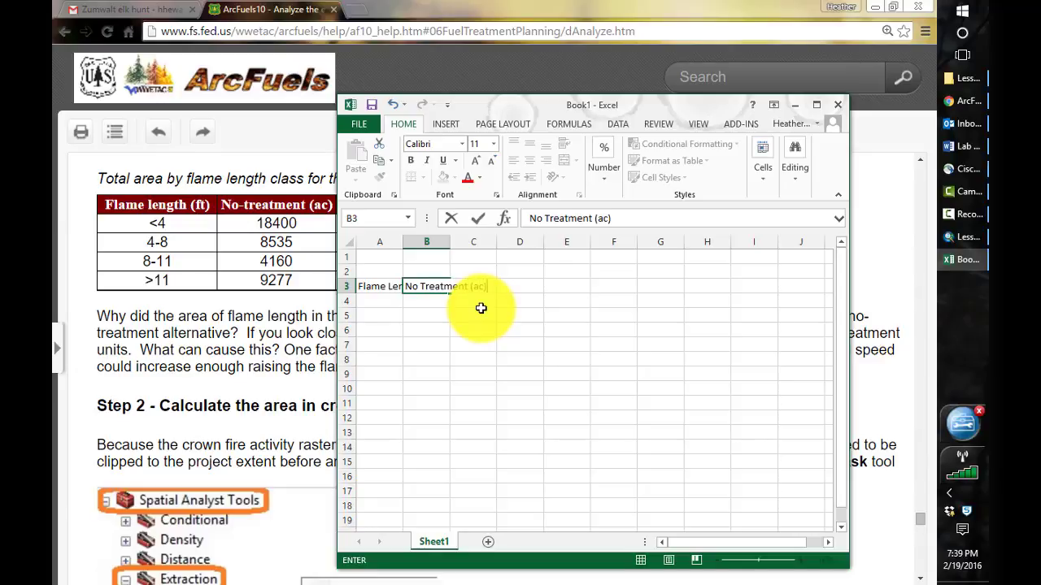
left_click(469, 286)
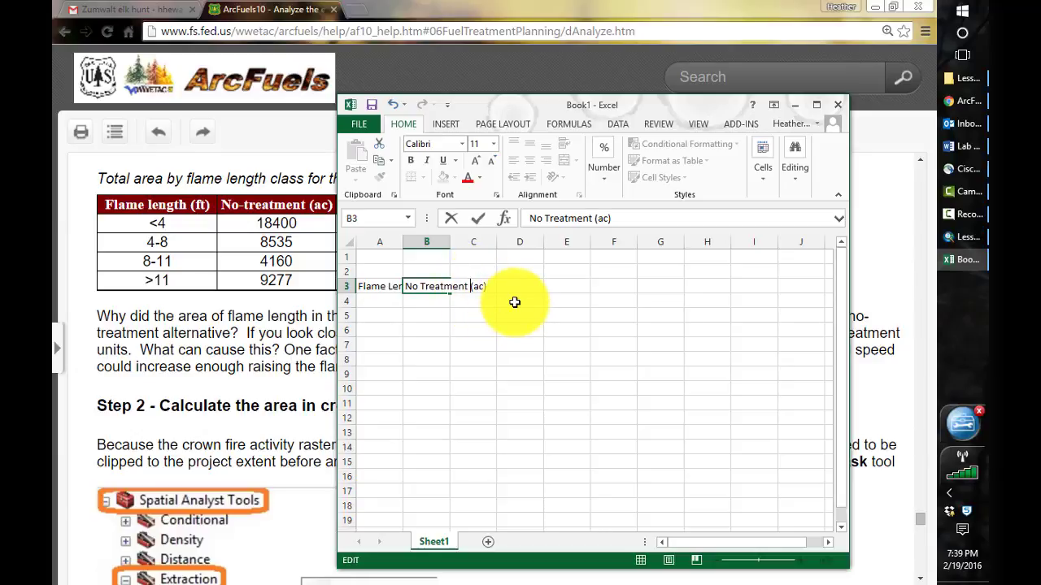
Continue the row 3 headings with Slopes_2014 in C3, No Treatment (ac) in D3 and Slopes in E3.
left_click(493, 285)
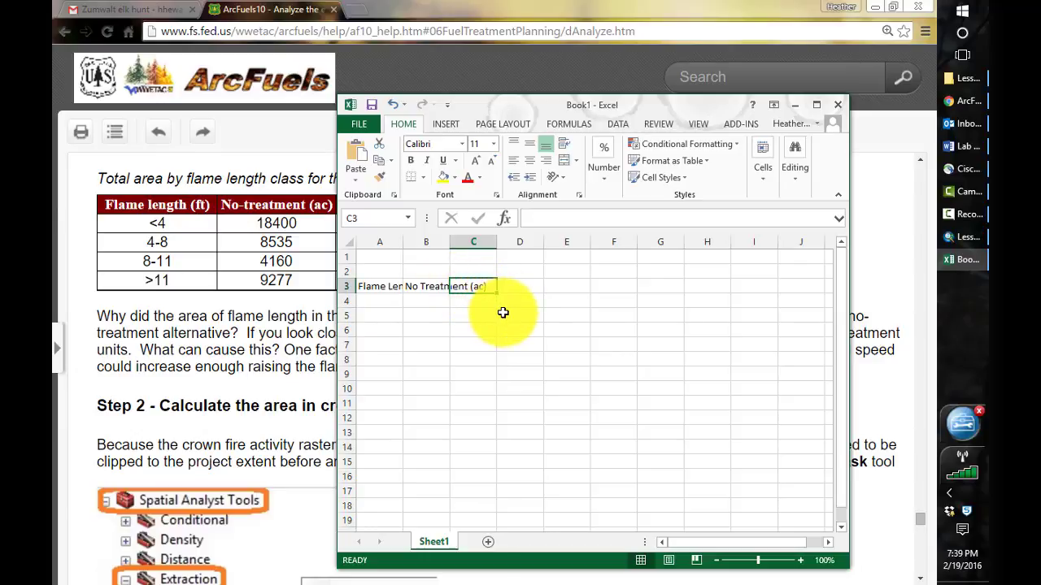
type("Slopes_2014")
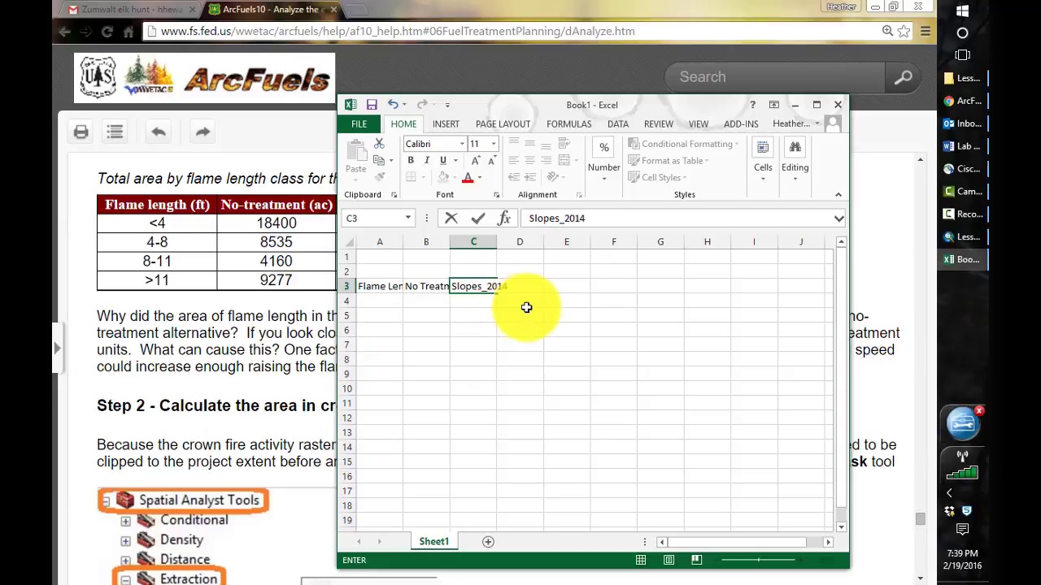
left_click(526, 316)
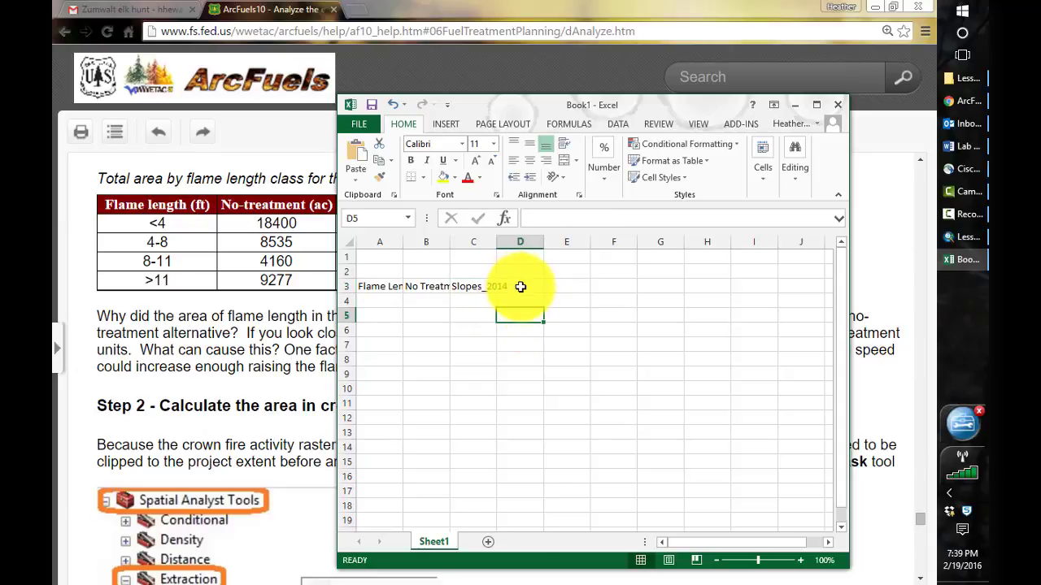
left_click(521, 287)
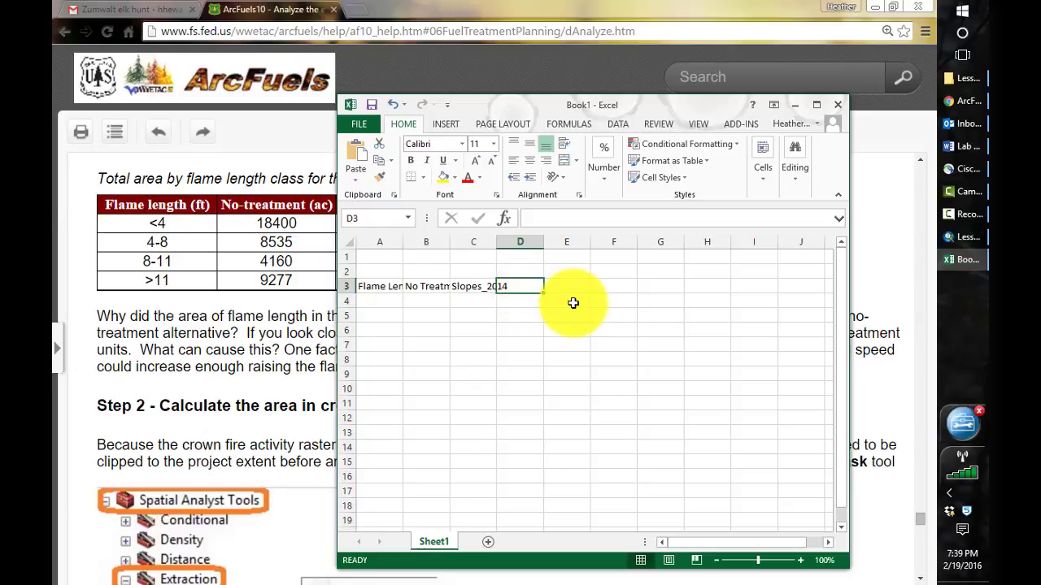
type("No Treatment (ac")
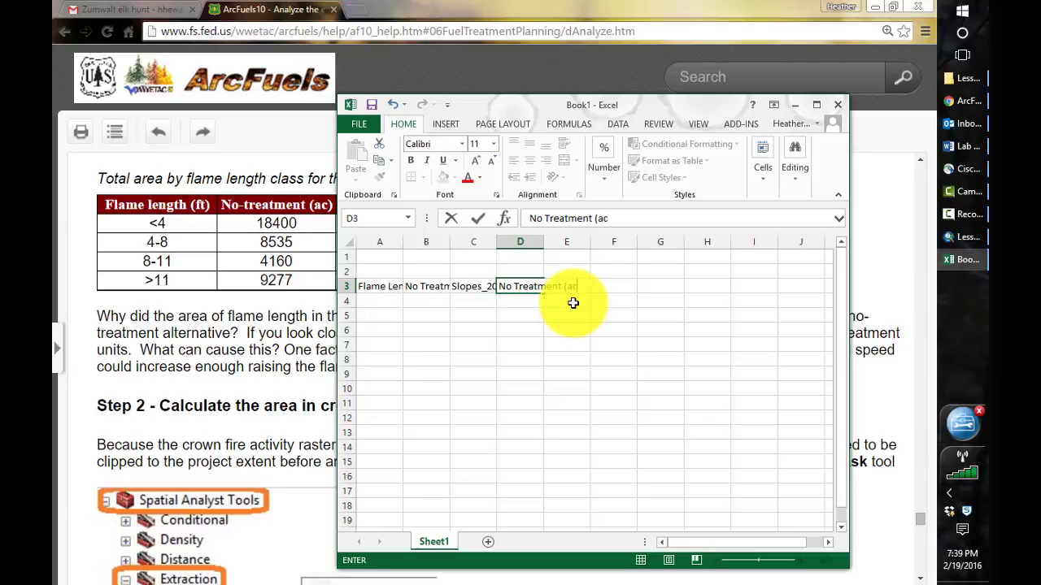
key("Tab")
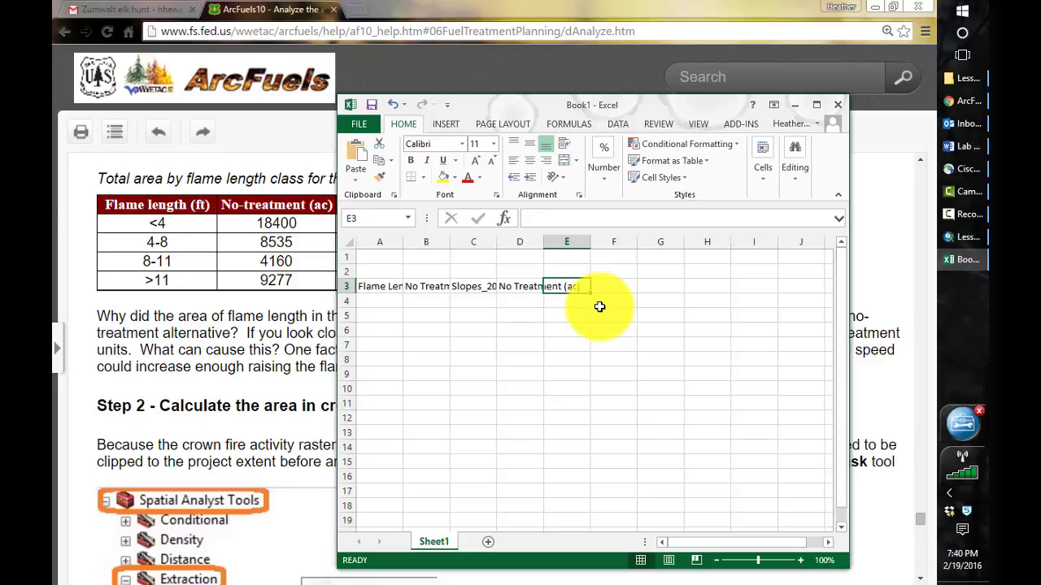
type("B")
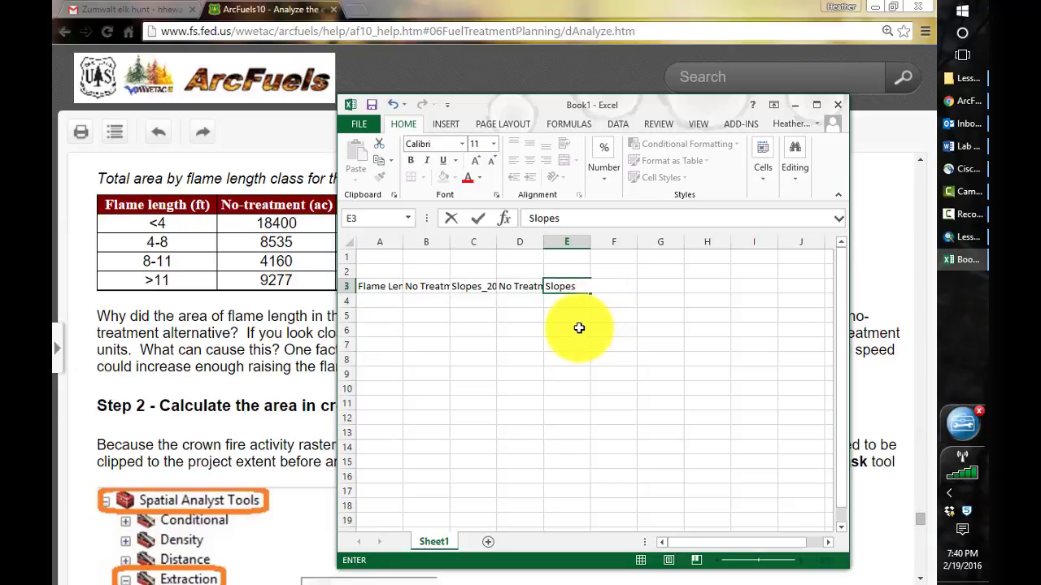
key("Return")
Remove the year suffix from the heading in C3 so it reads Slopes.
left_click(472, 283)
double_click(479, 285)
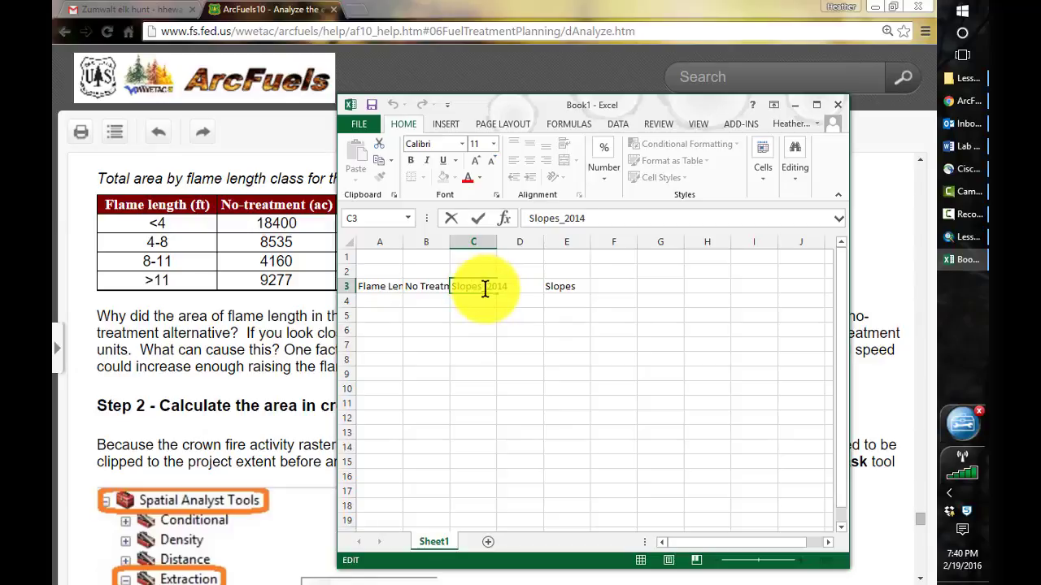
left_click_drag(483, 288, 504, 286)
key("BackSpace")
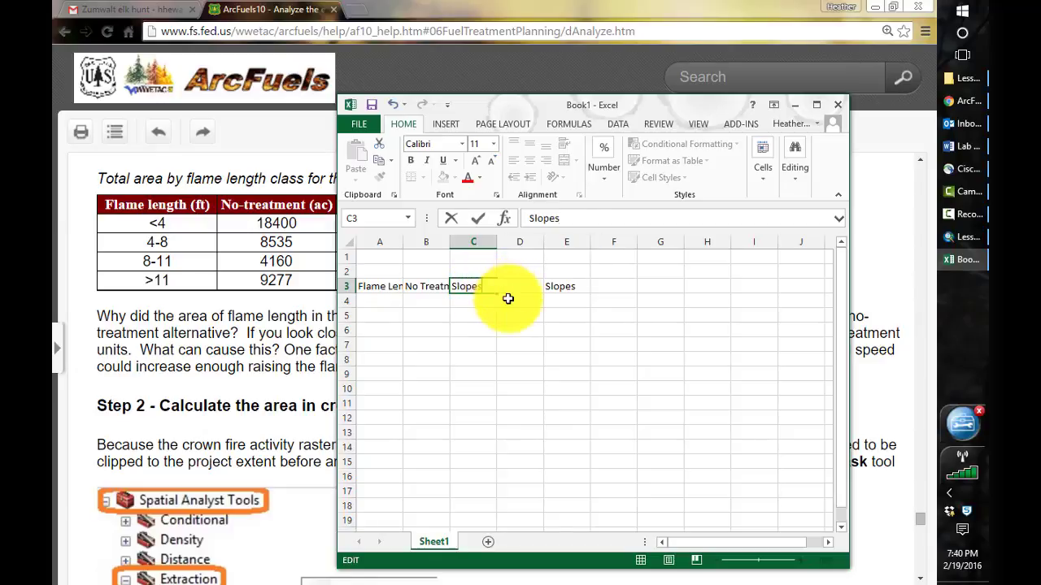
Maximize the workbook window, merge and center cells B2:C2, and enter the group heading Completed 2014.
left_click_drag(437, 268, 456, 271)
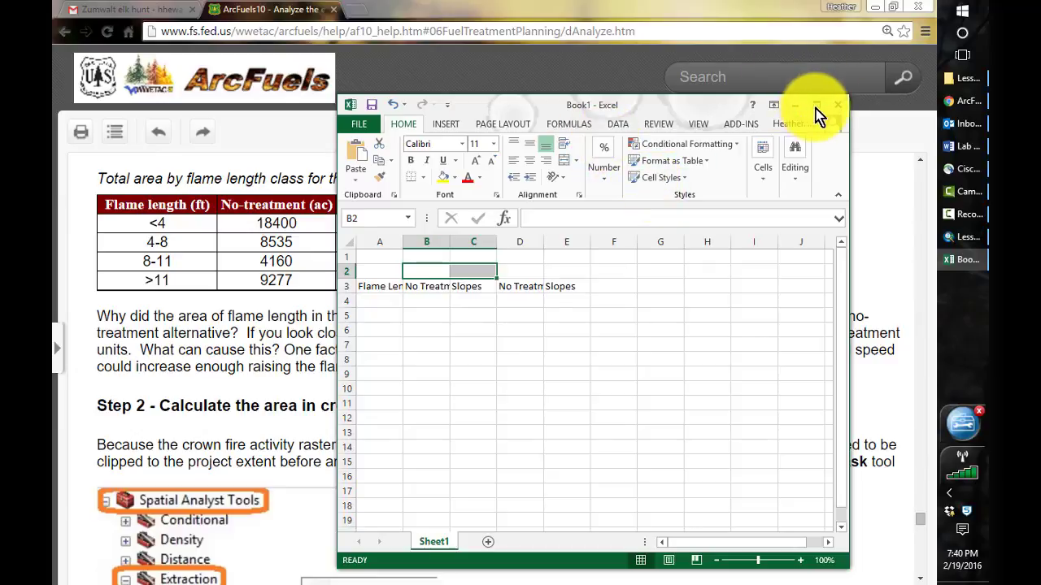
left_click(819, 106)
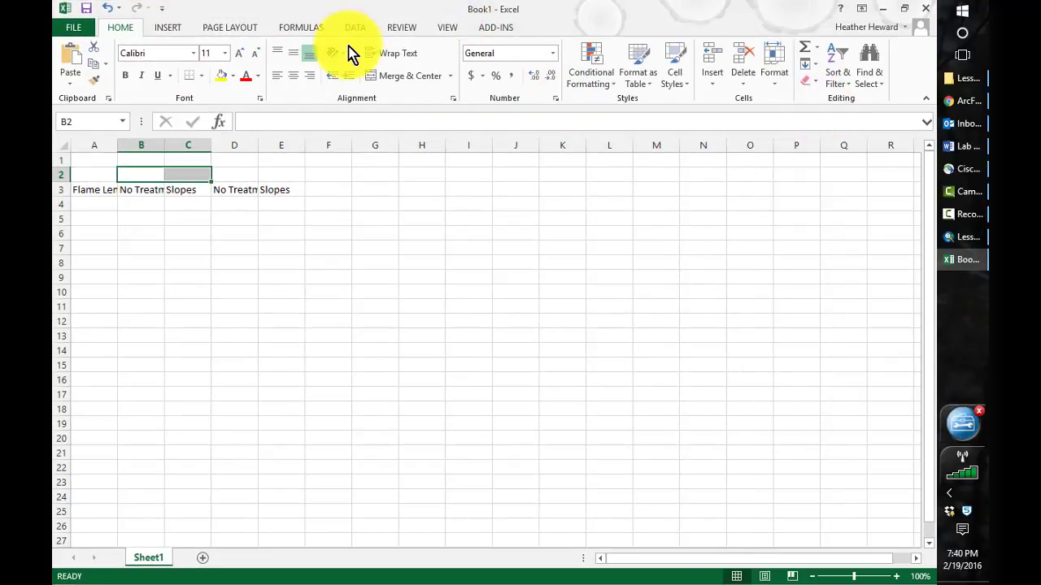
left_click(406, 77)
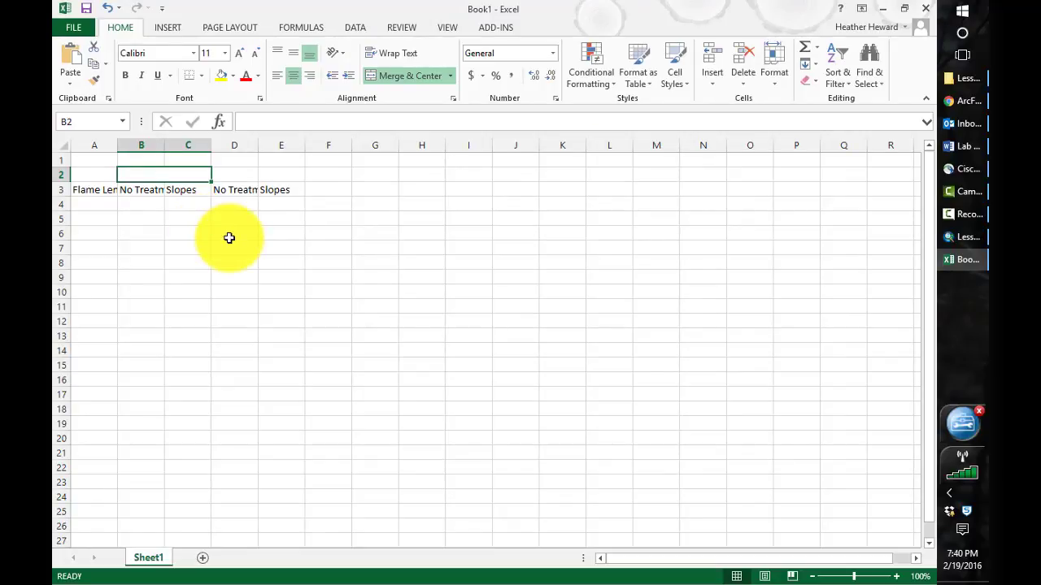
type("ompleted")
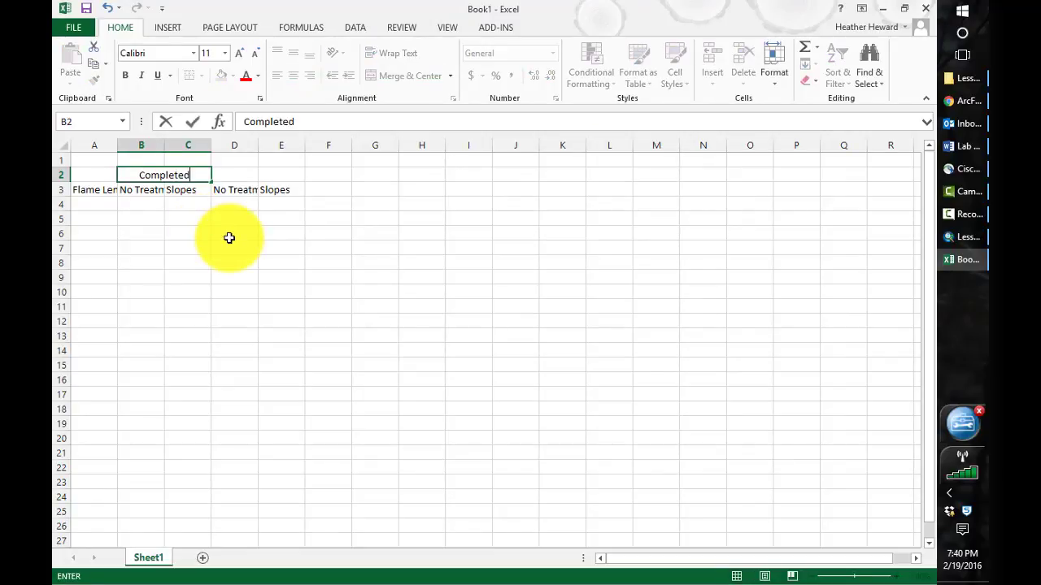
type(" 2014")
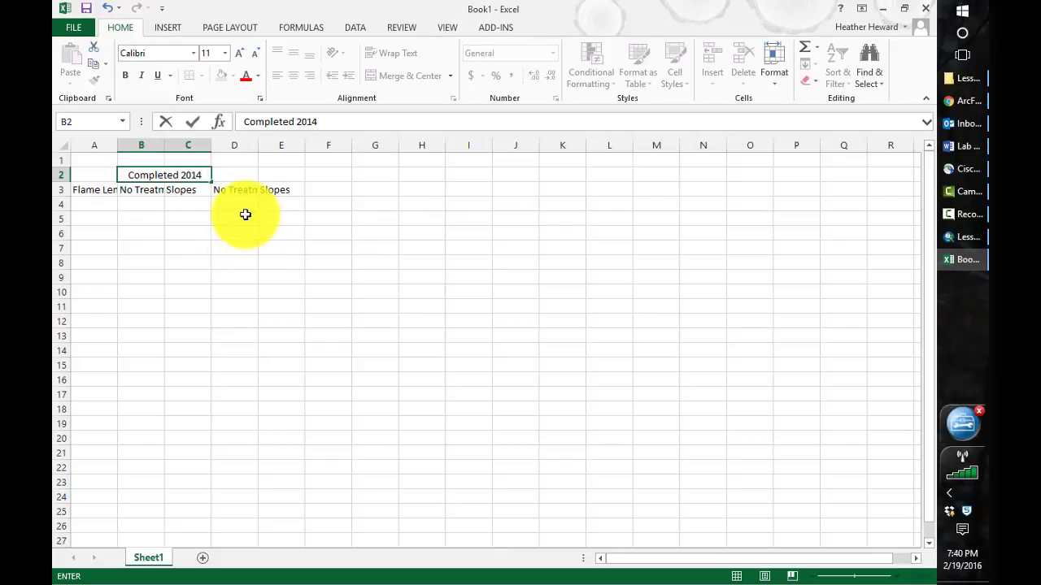
Merge and center cells D2:E2 and enter the group heading Target Areas.
left_click(234, 170)
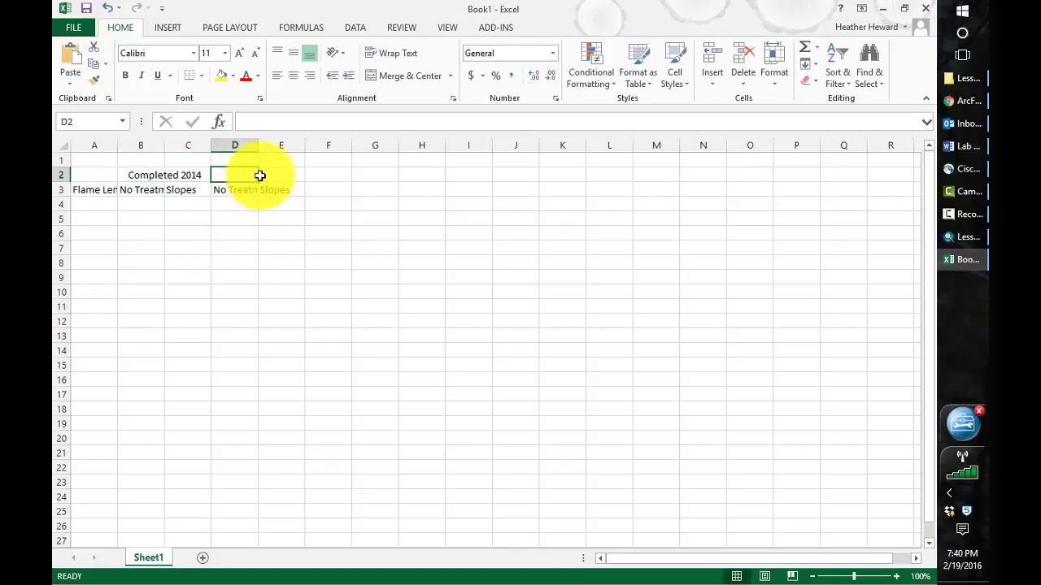
left_click(407, 76)
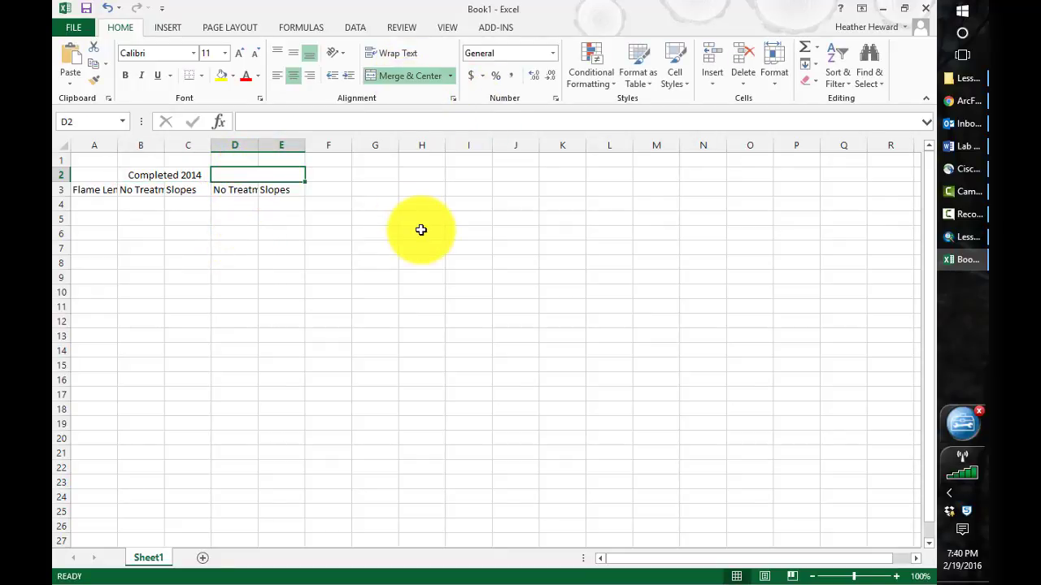
type("Target Ar")
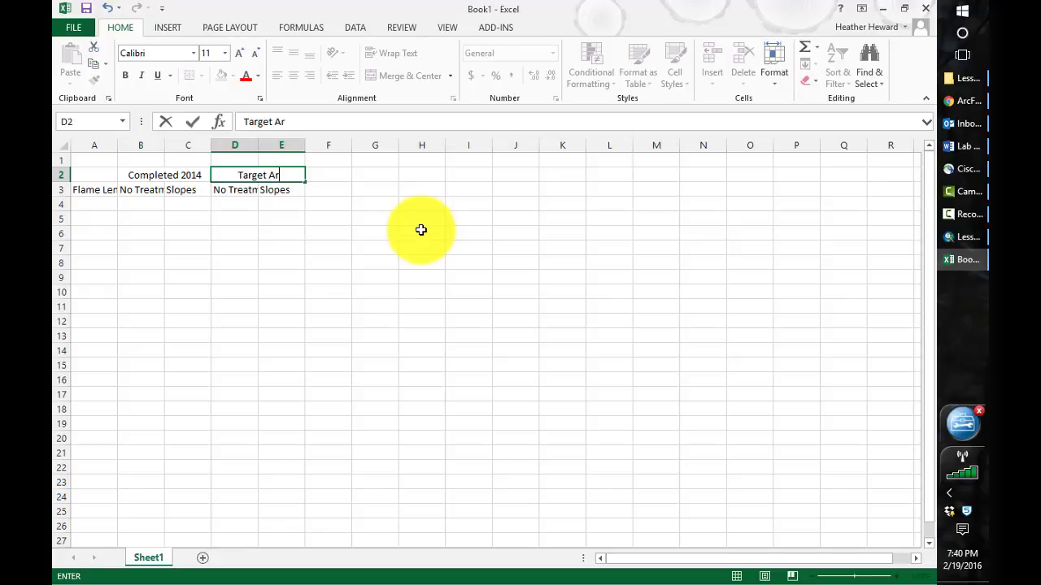
type("eas")
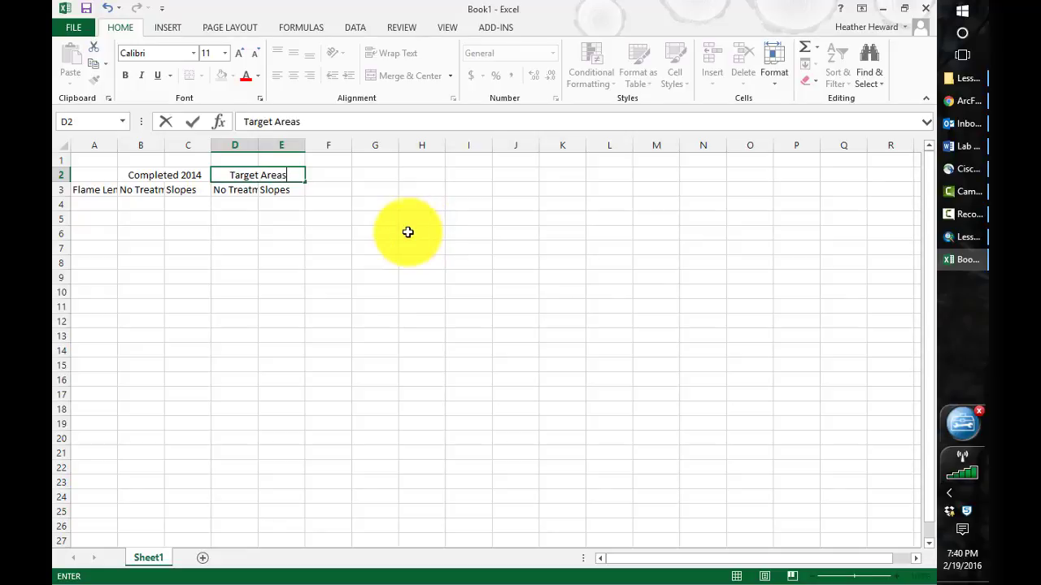
left_click(326, 244)
Add the unit (ac) to the Slopes headings in C3 and E3 so both read Slopes (ac).
double_click(199, 191)
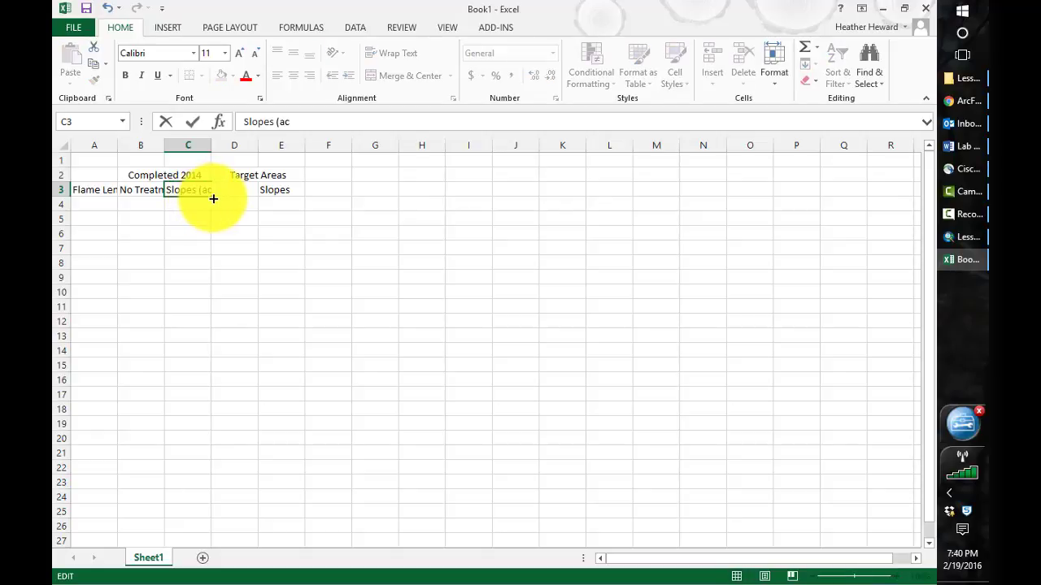
left_click(236, 248)
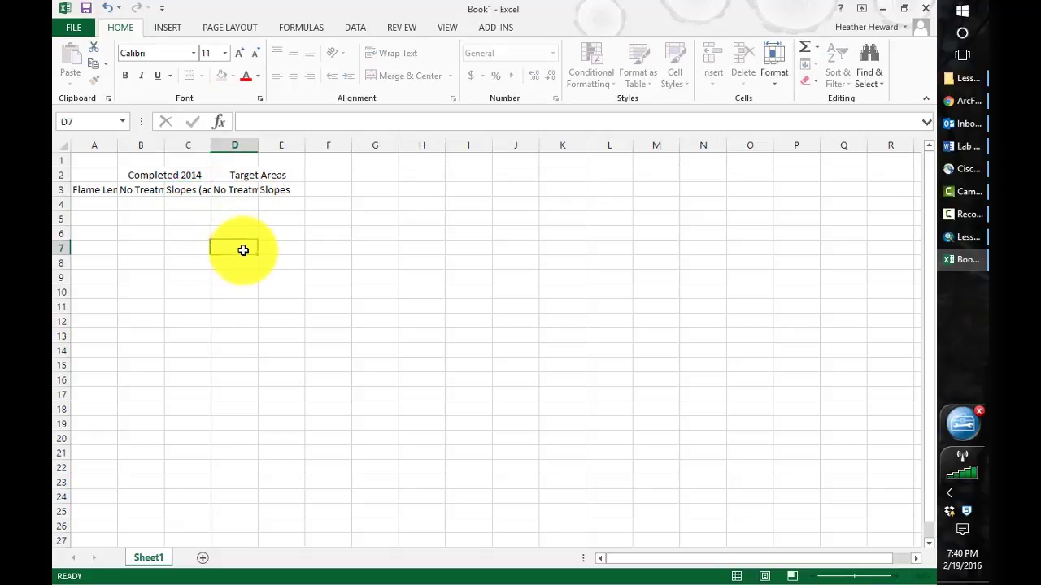
double_click(244, 190)
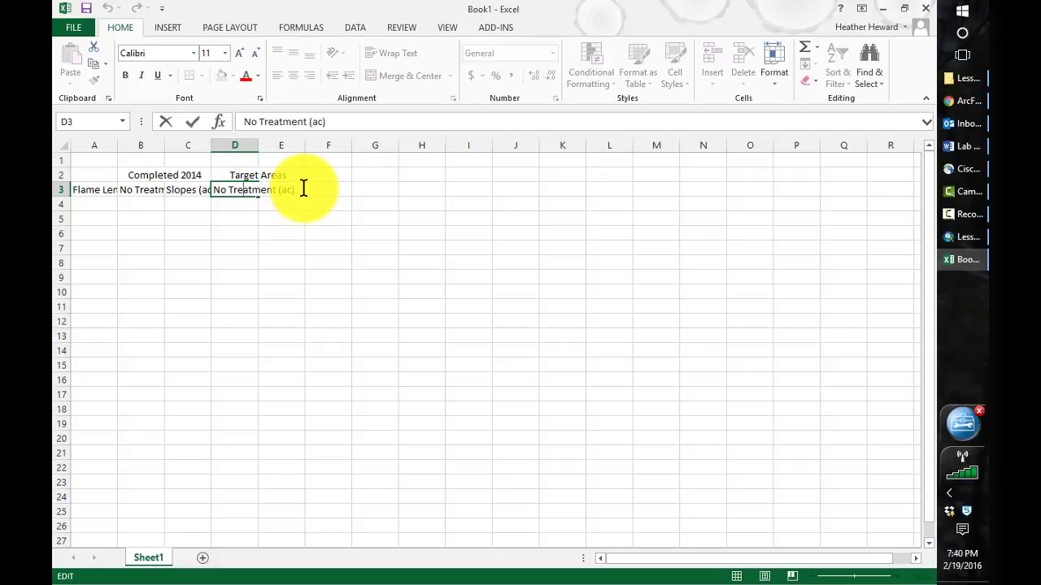
left_click(290, 227)
double_click(283, 193)
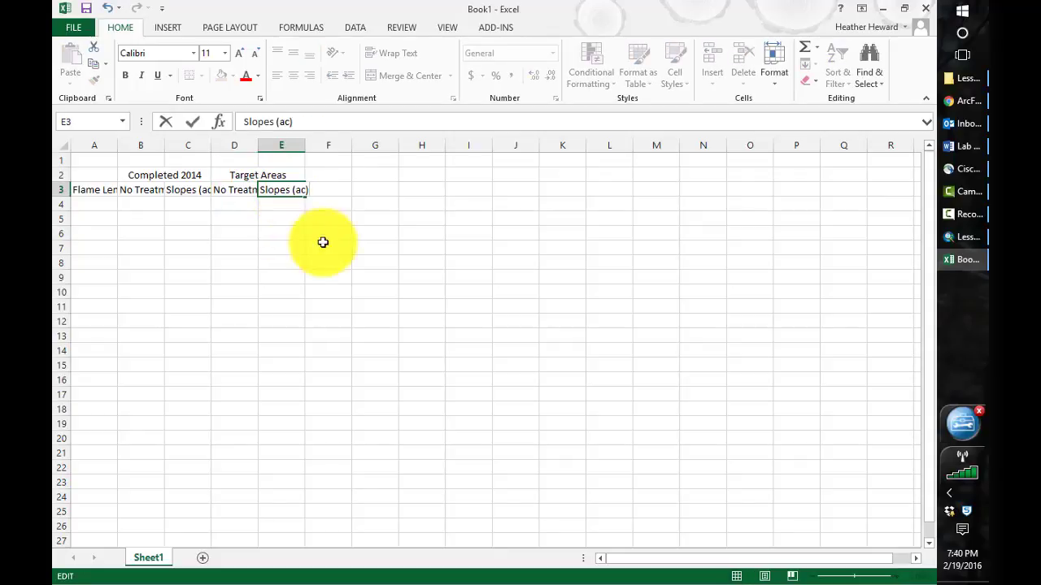
Wrap the text of all headings in row 3.
left_click(79, 190)
left_click_drag(155, 185, 175, 190)
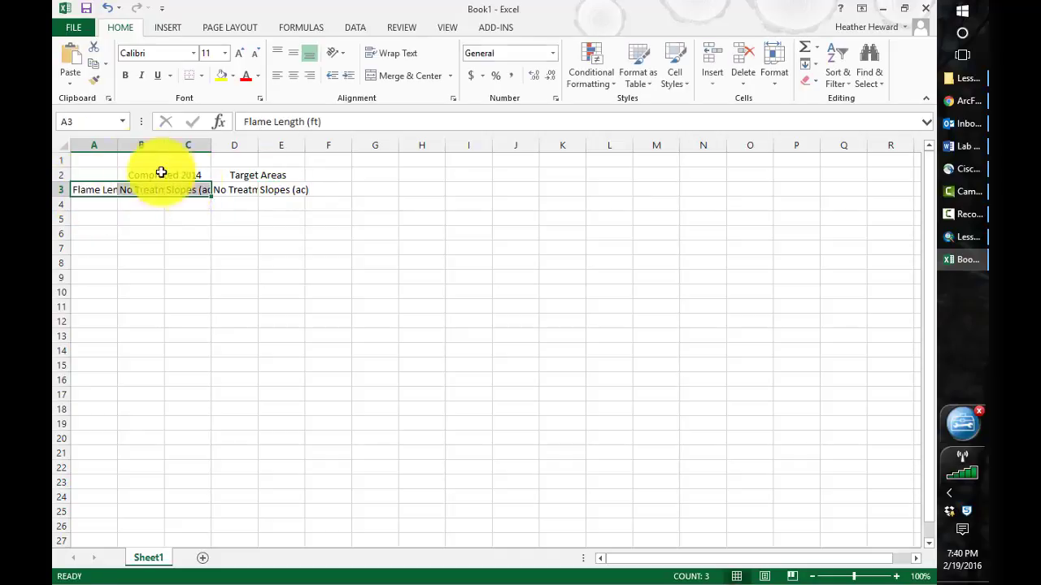
left_click(61, 189)
left_click(398, 54)
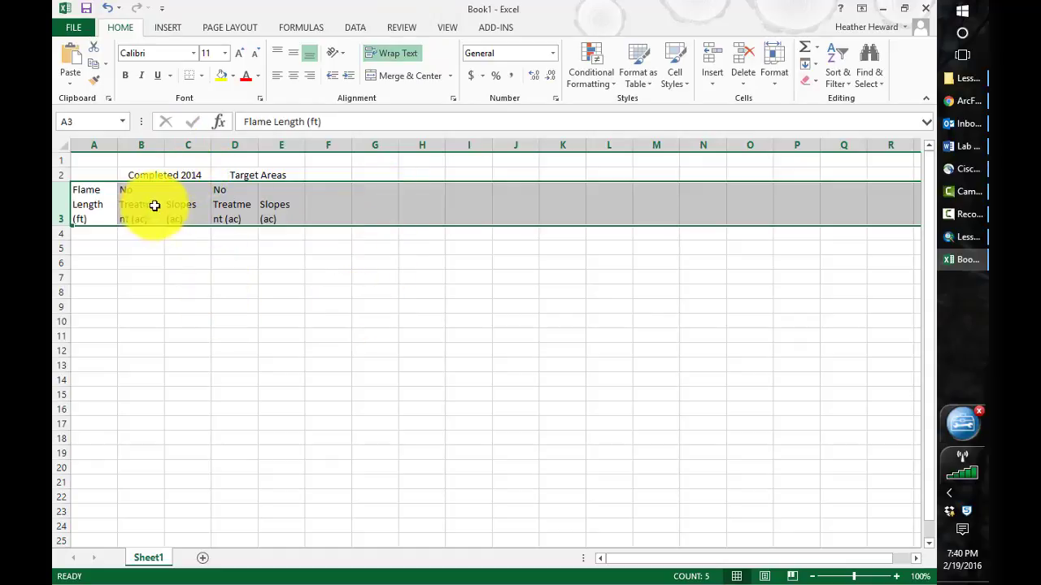
left_click(104, 235)
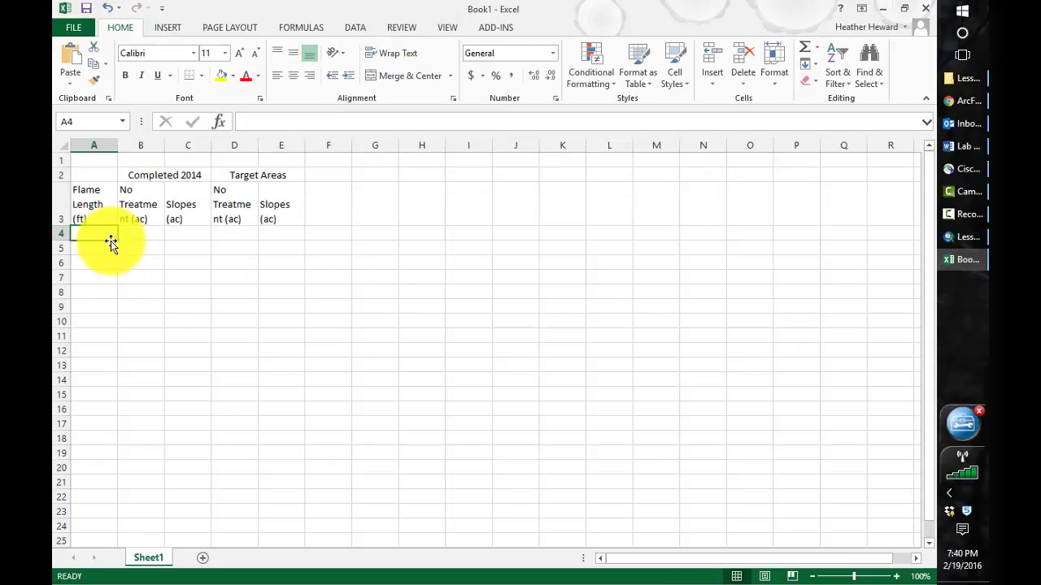
Switch to ArcMap and open the attribute table of the nt_fl_hc_ta layer.
key("alt+Tab")
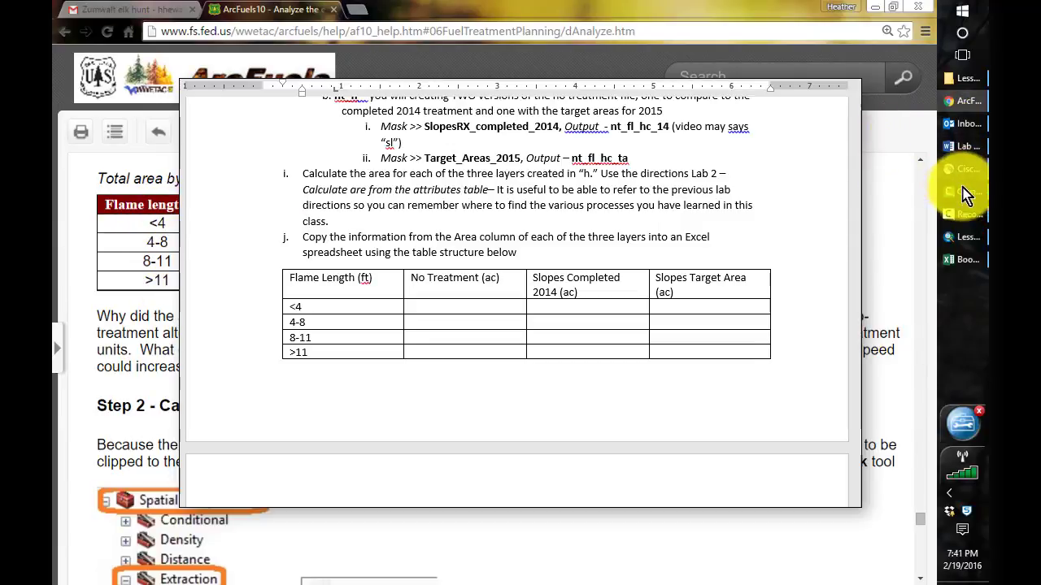
left_click(964, 238)
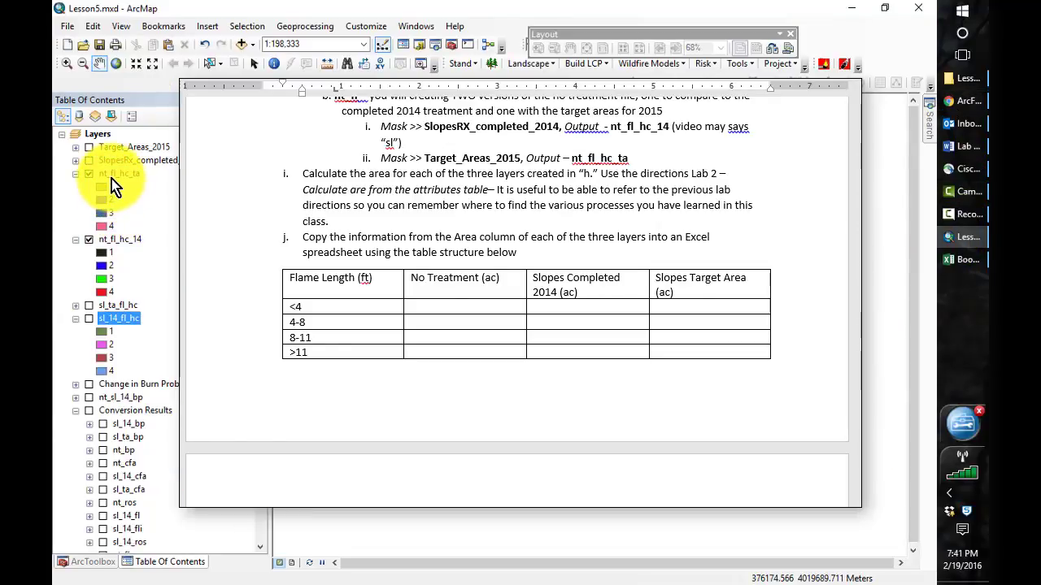
right_click(112, 175)
left_click(163, 215)
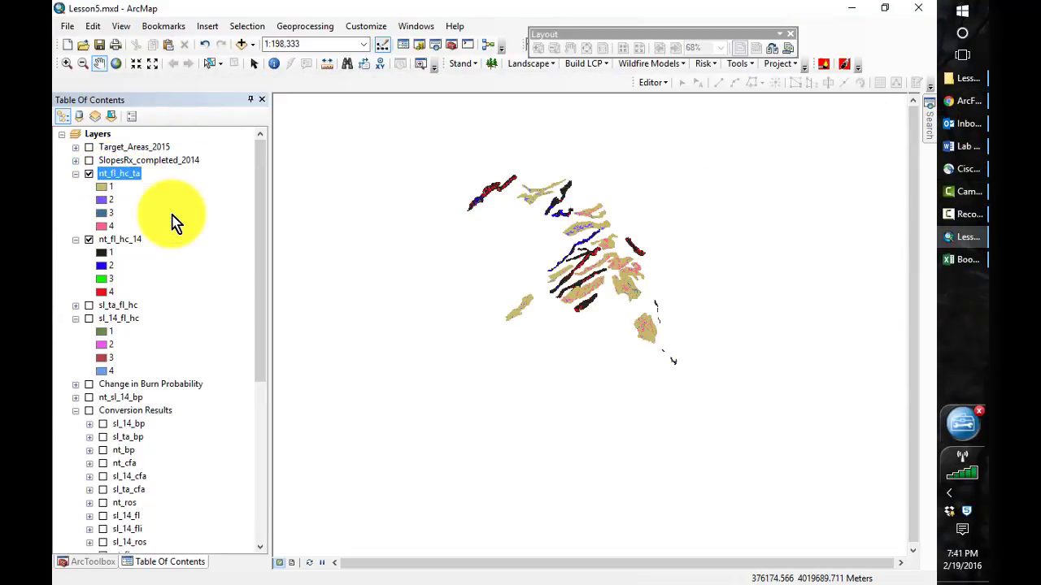
Review the ArcFuels help page's Step 2 instructions on batch Extract by Mask for the crown fire activity rasters.
left_click(968, 234)
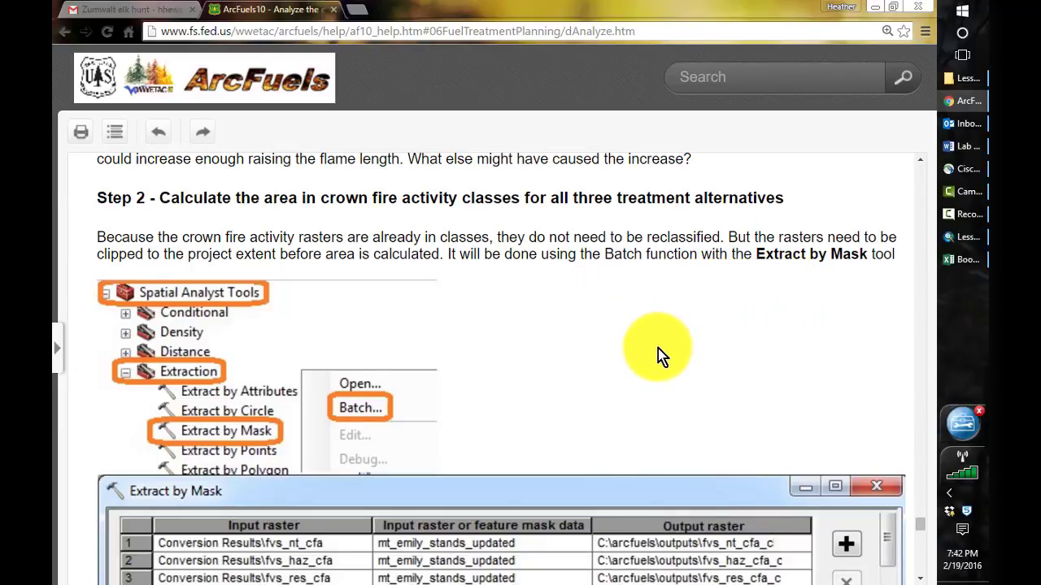
scroll(799, 428, "up", 1)
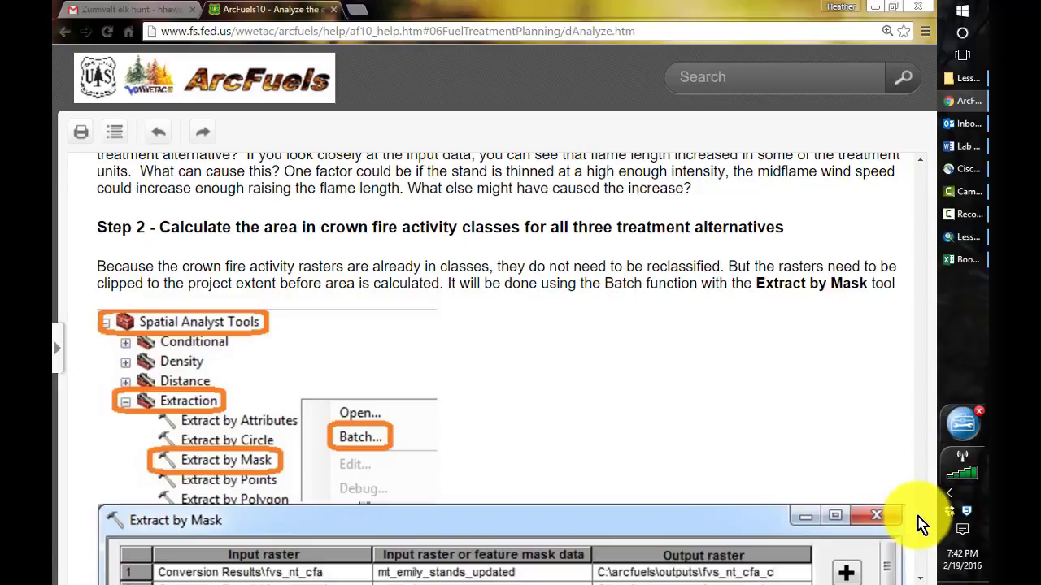
scroll(921, 529, "down", 2)
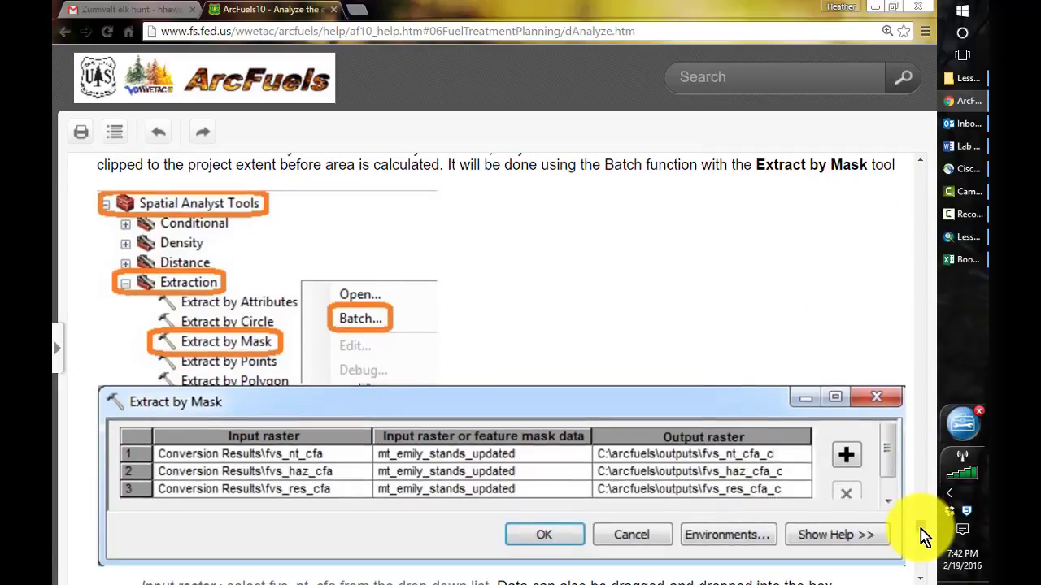
scroll(920, 529, "down", 2)
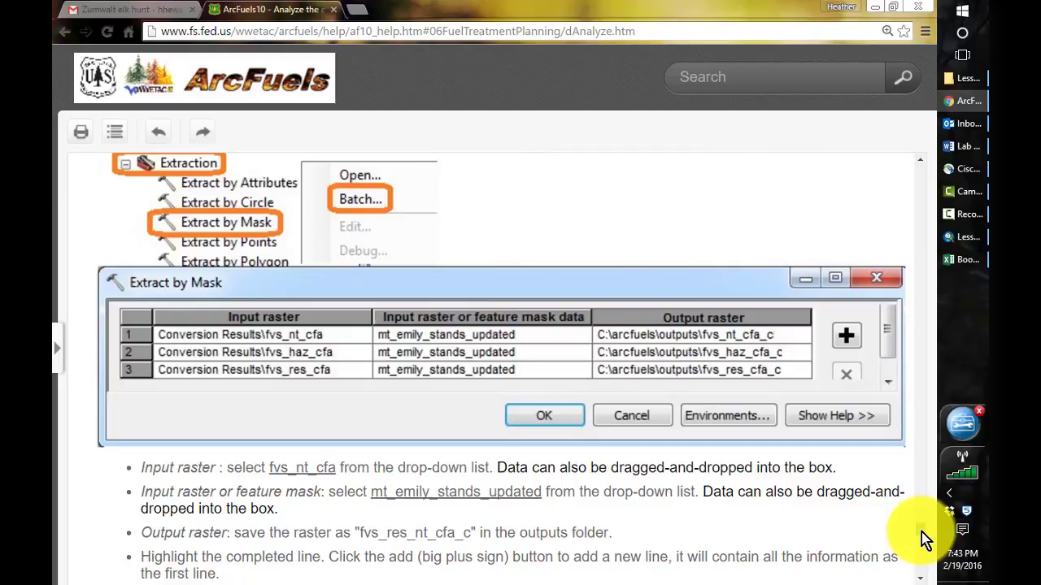
Return to ArcMap, close the nt_fl_hc_ta attribute table, and expand the Extraction toolset under Spatial Analyst Tools in ArcToolbox.
left_click(967, 237)
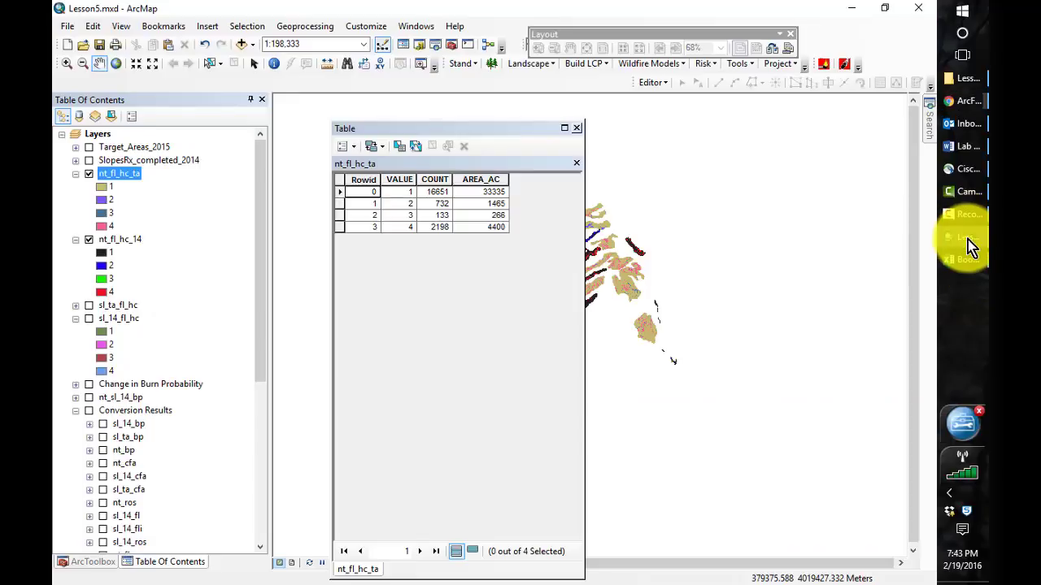
left_click(578, 128)
left_click(92, 562)
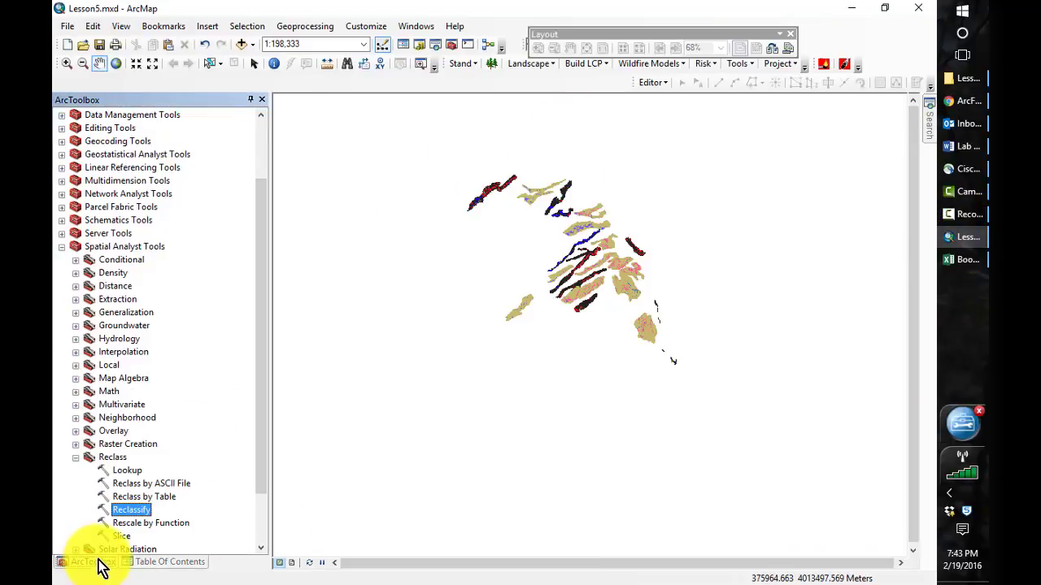
left_click(76, 457)
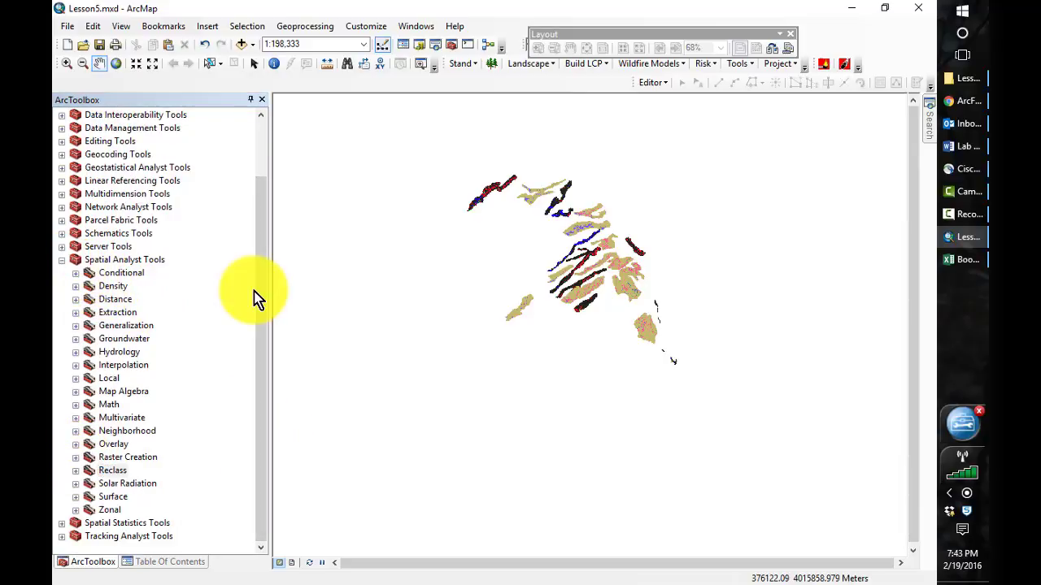
left_click(75, 313)
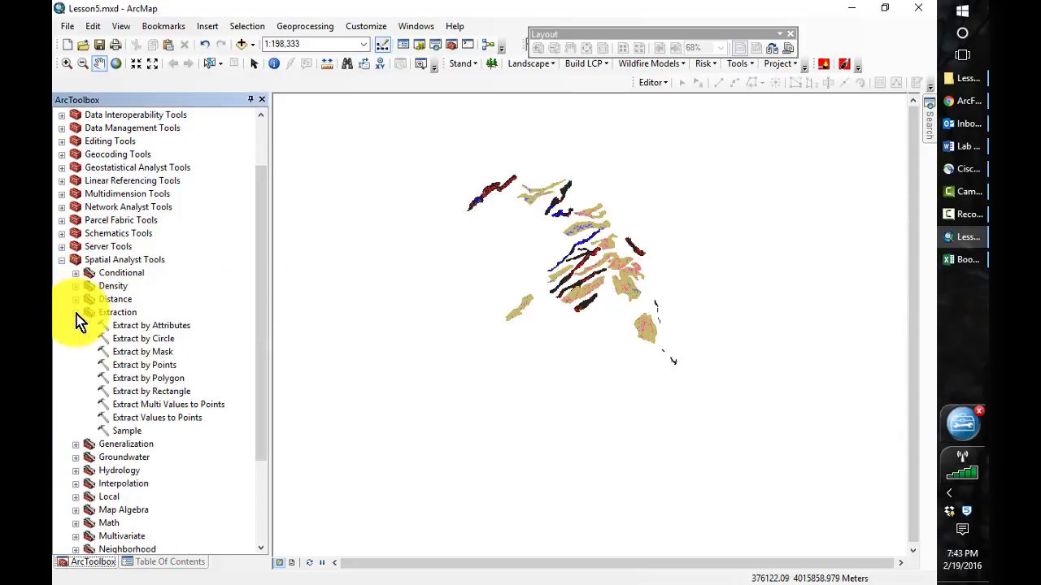
left_click(136, 353)
double_click(137, 354)
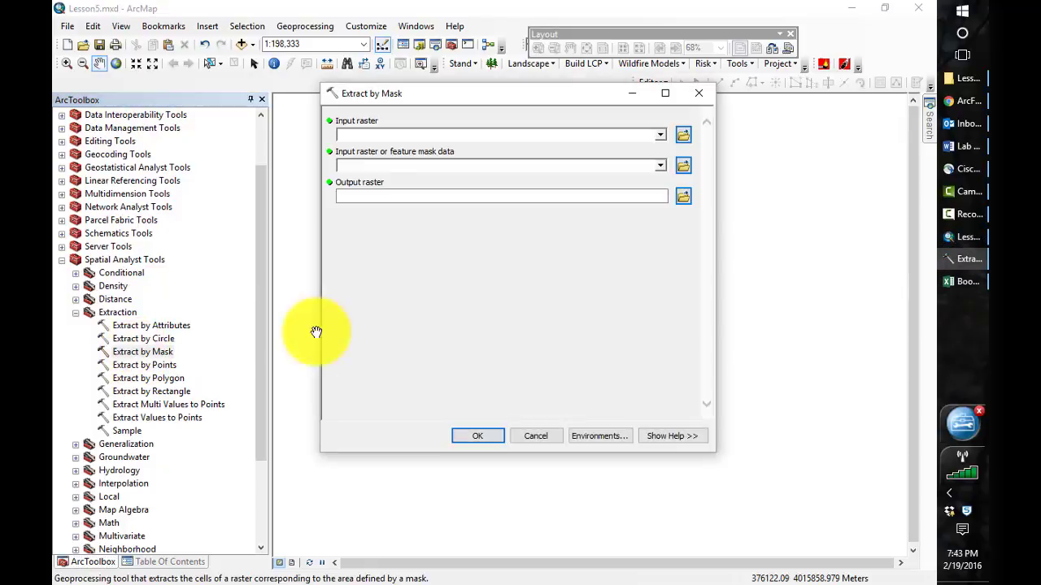
left_click(699, 94)
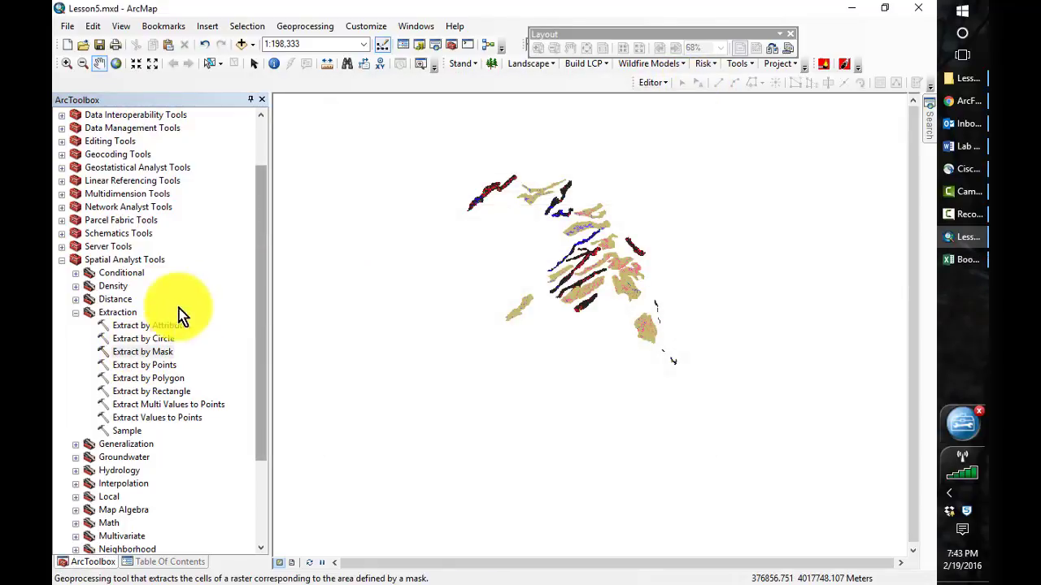
Open the Extract by Mask tool in batch mode and add a second row to its grid.
right_click(150, 356)
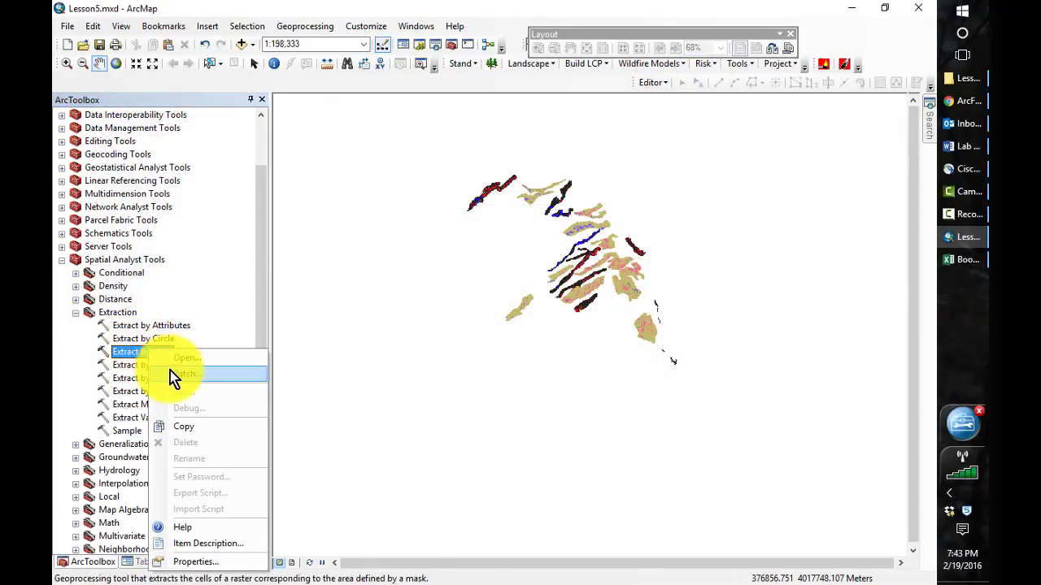
left_click(191, 375)
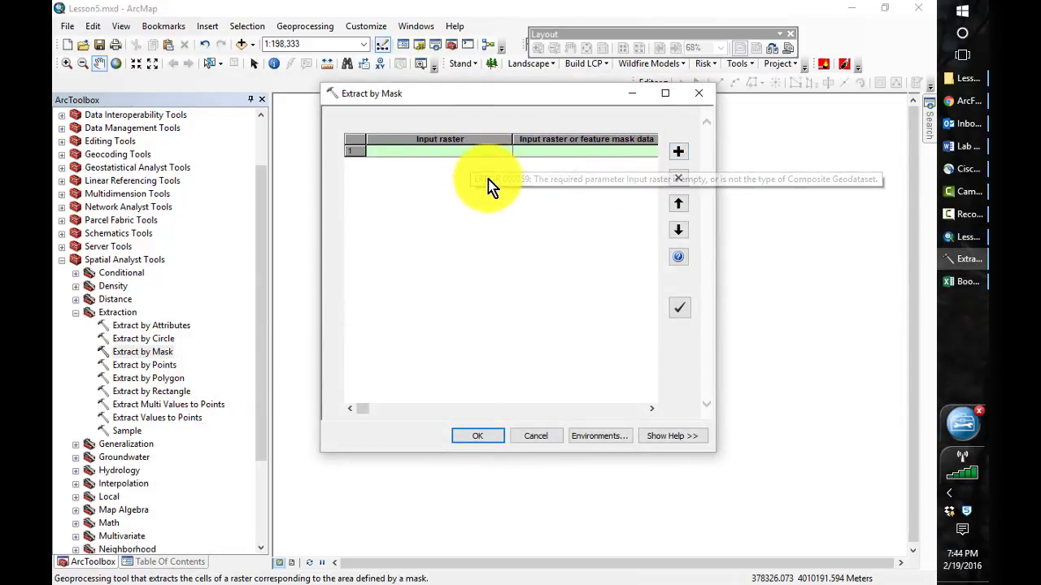
left_click(680, 157)
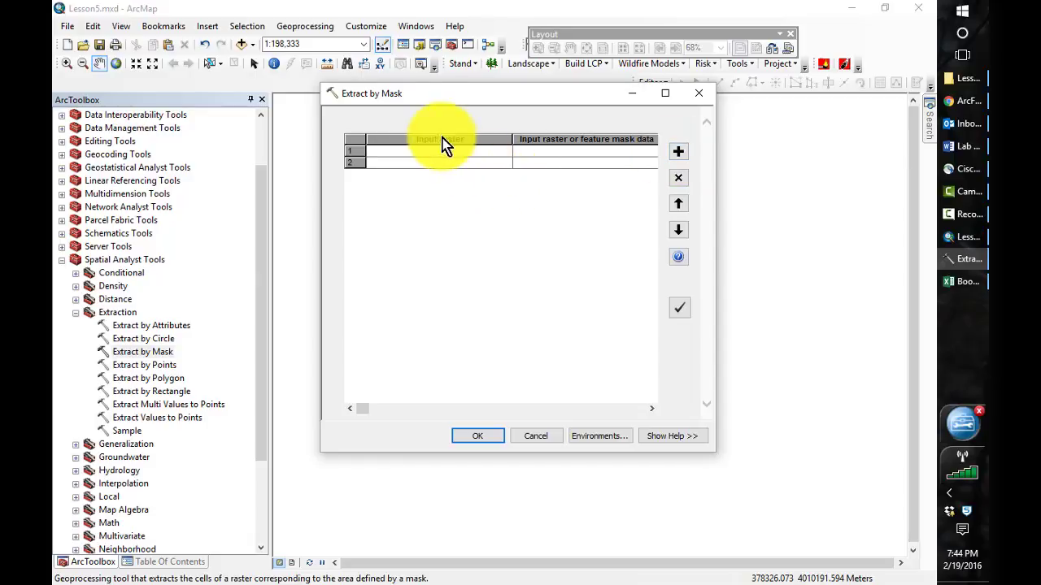
Set the input raster of the first batch row to Conversion Results\nt_cfa.
left_click(474, 152)
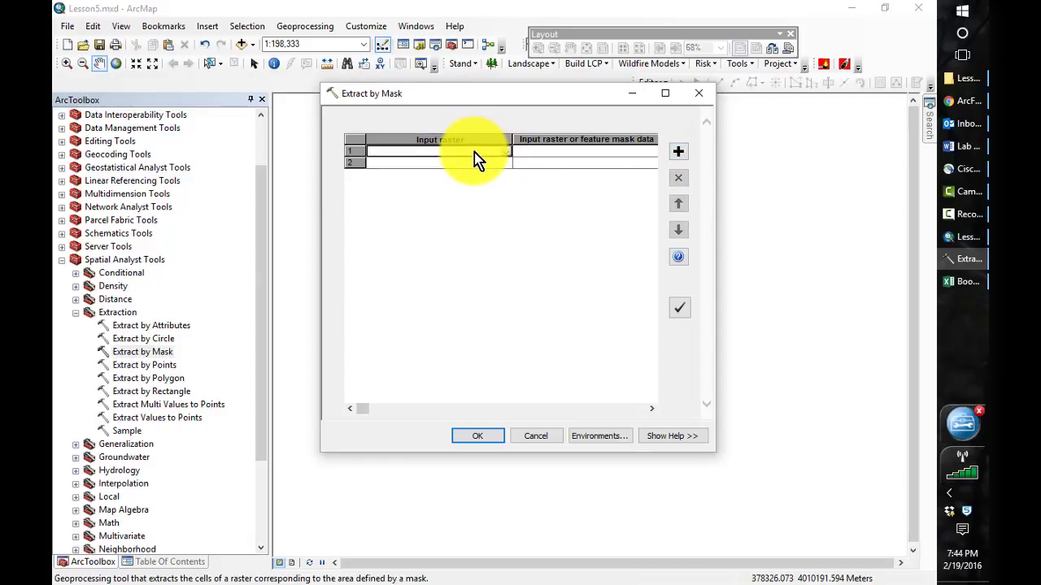
left_click(506, 153)
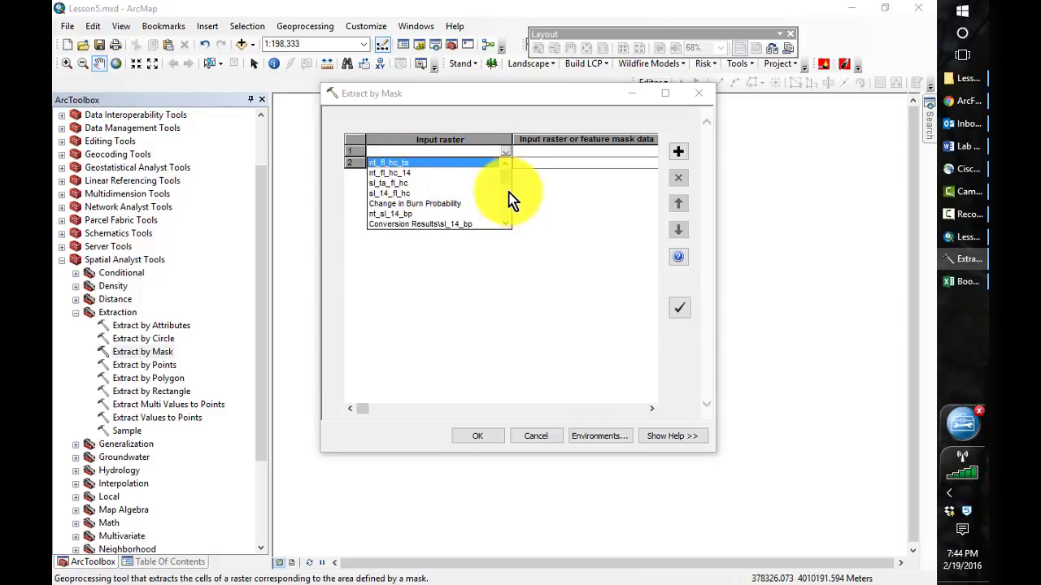
left_click_drag(503, 176, 503, 227)
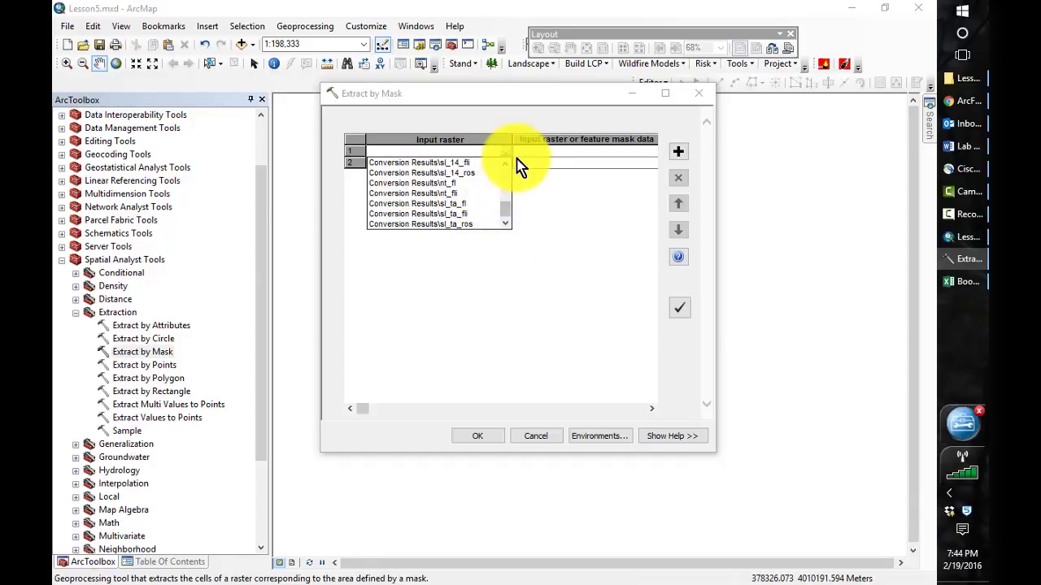
scroll(506, 162, "up", 5)
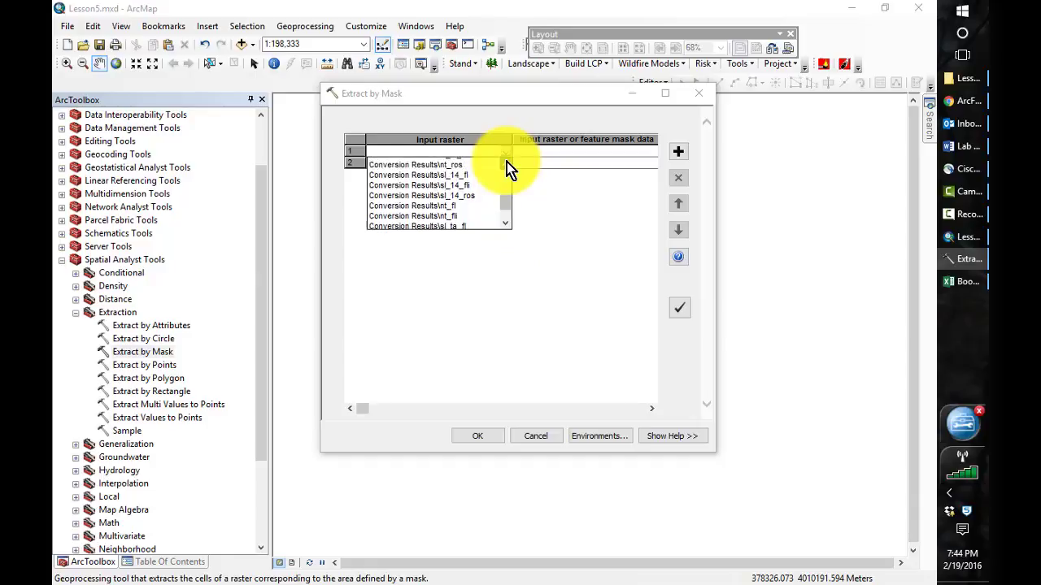
scroll(507, 162, "up", 6)
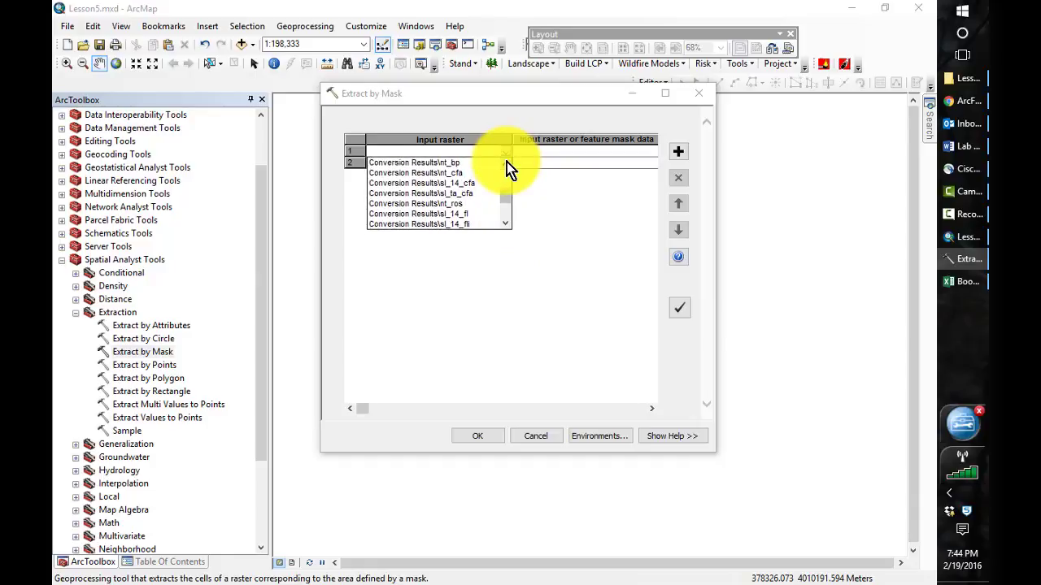
left_click(445, 173)
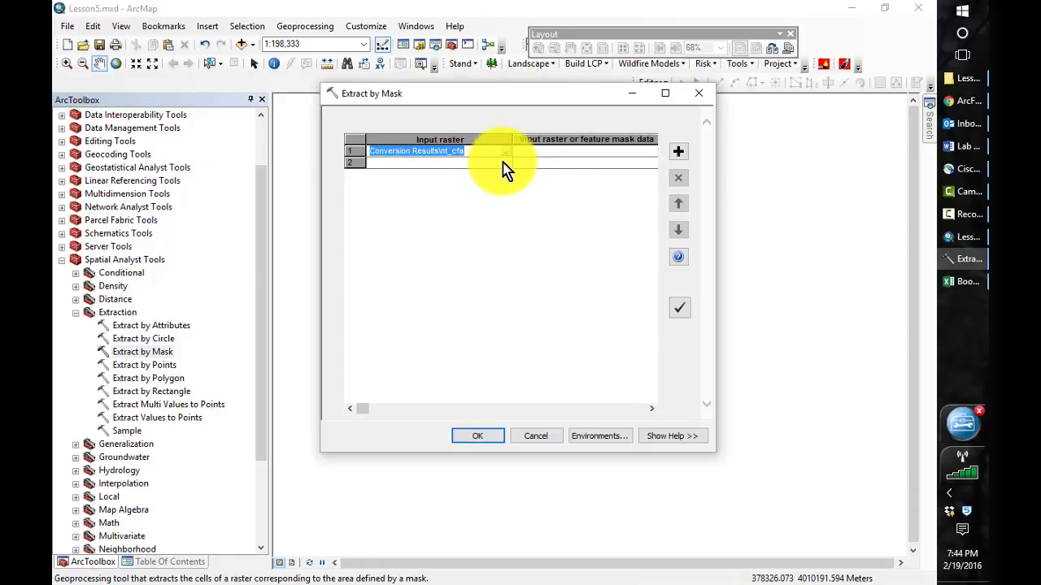
Set the input raster of the second batch row to Conversion Results\sl_14_cfa.
left_click(506, 165)
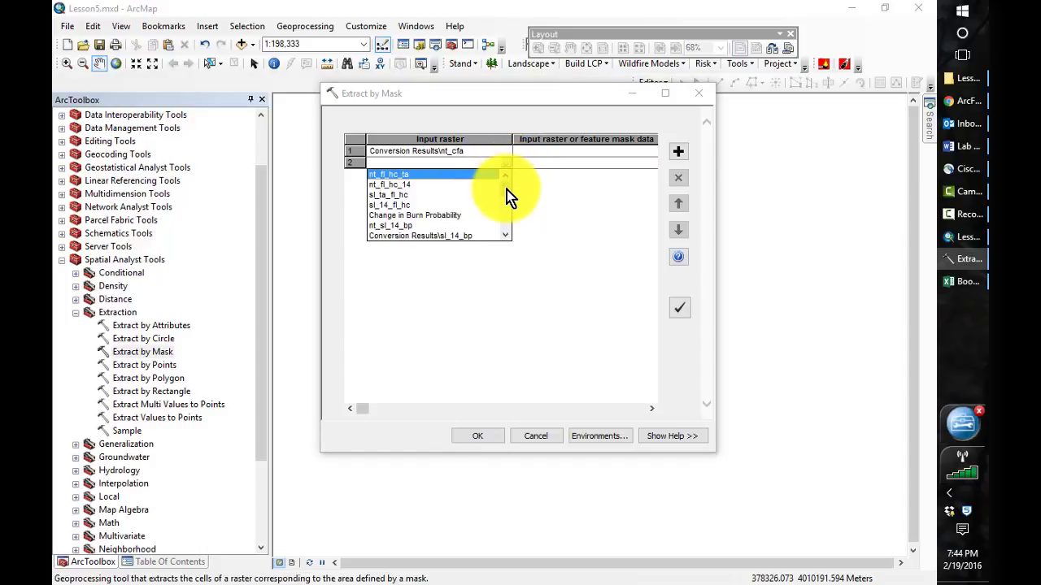
left_click_drag(506, 192, 508, 204)
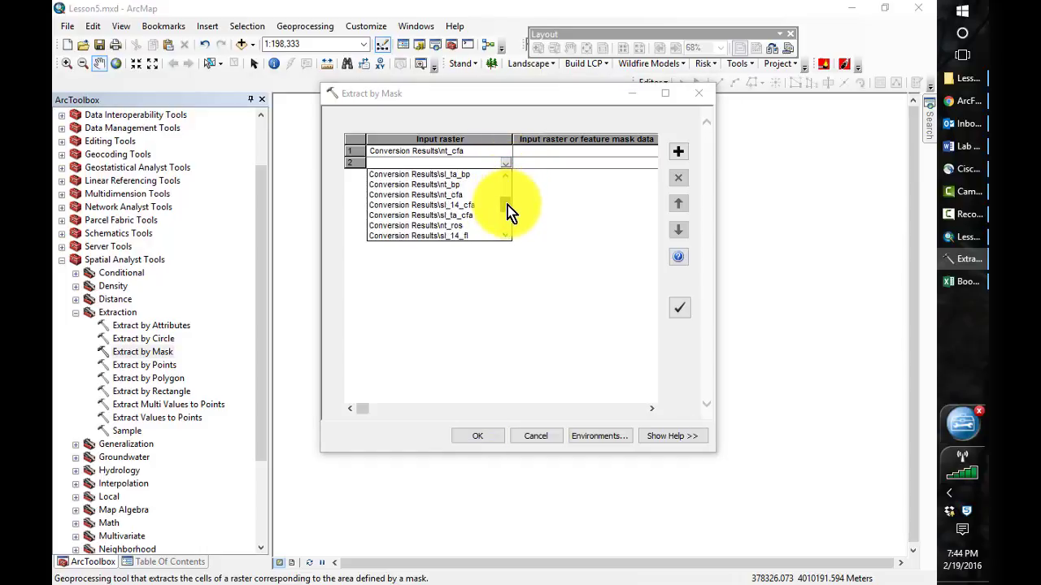
left_click(462, 205)
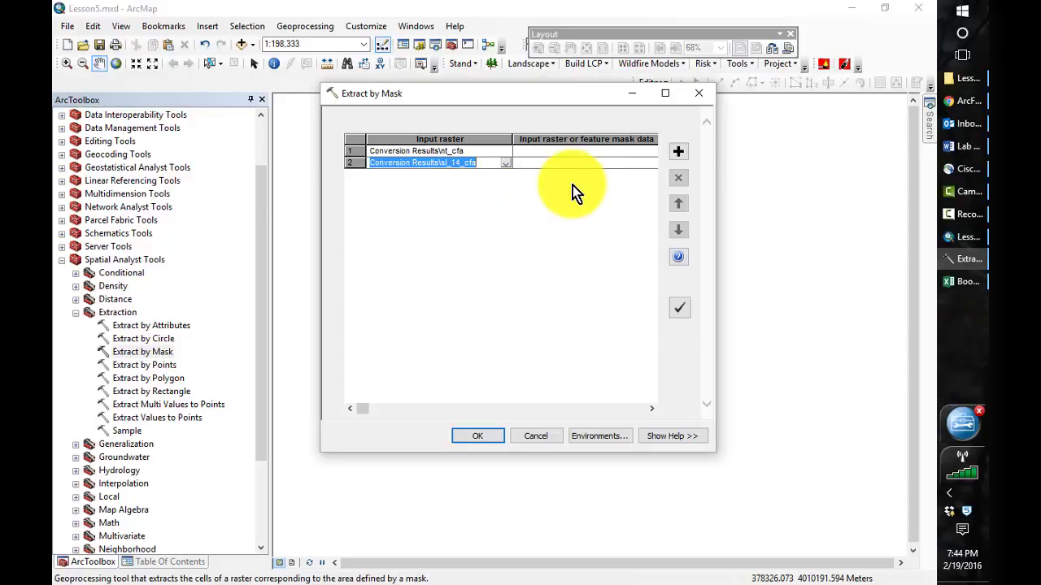
Set the mask data of the first and second batch rows to SlopesRx_completed_2014.
left_click(553, 152)
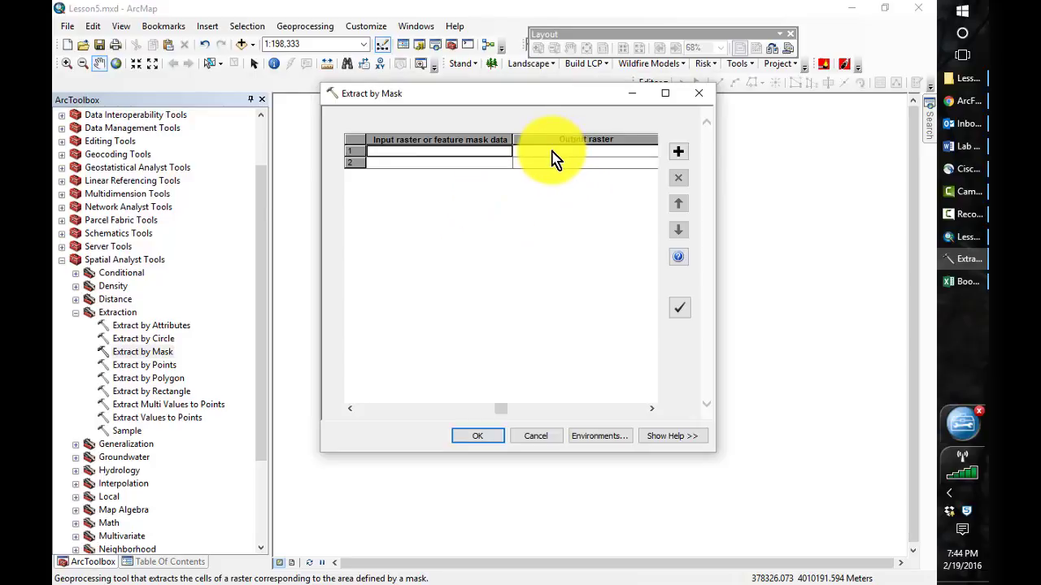
left_click(504, 151)
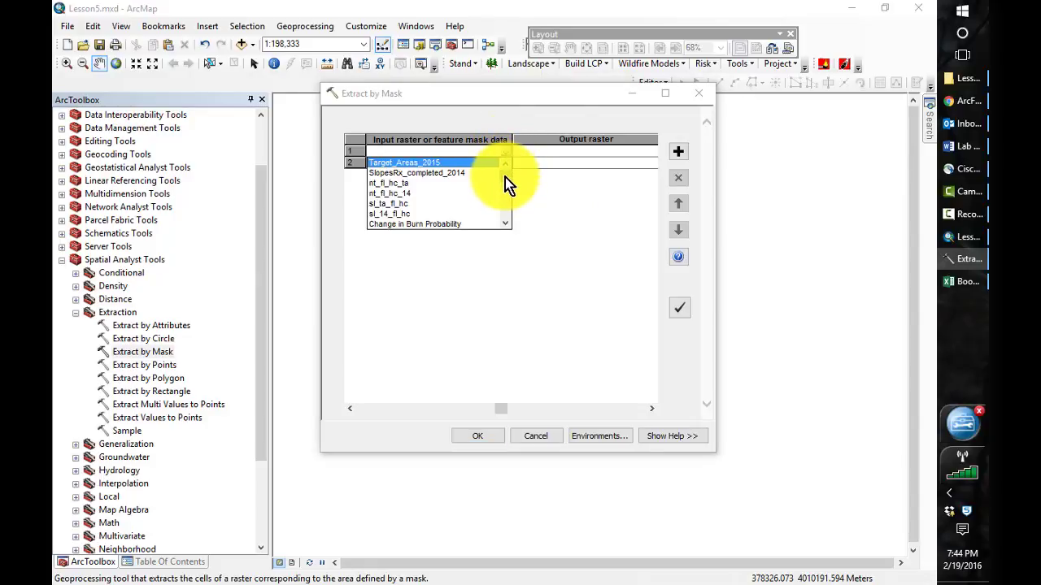
left_click(439, 175)
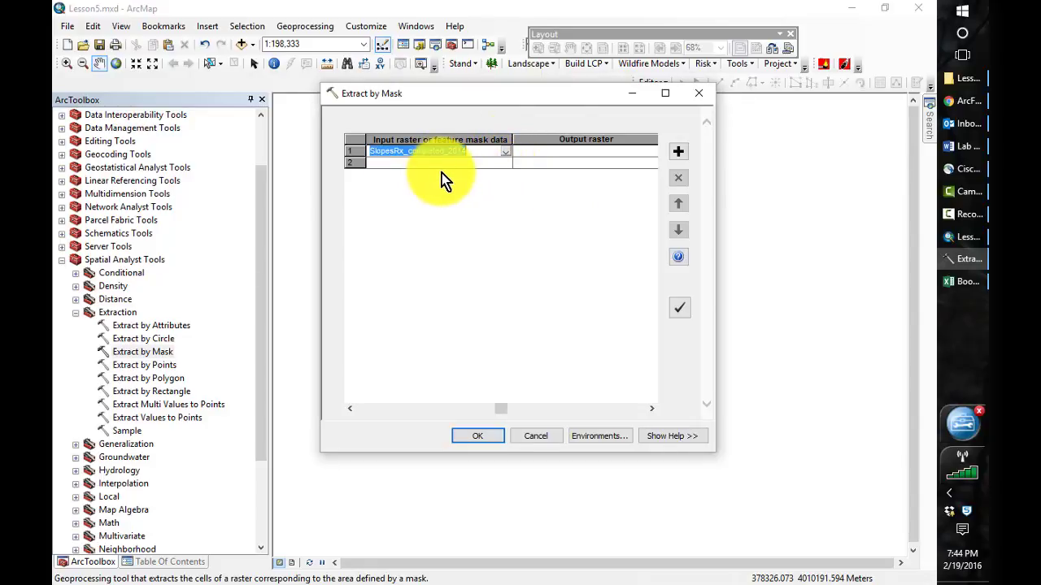
left_click(505, 163)
left_click(505, 164)
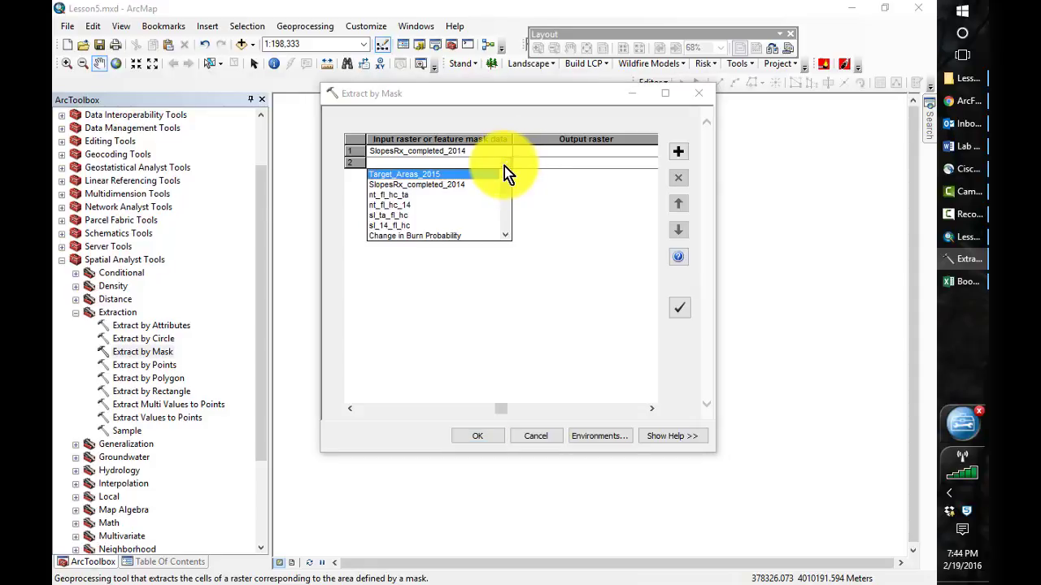
left_click(449, 185)
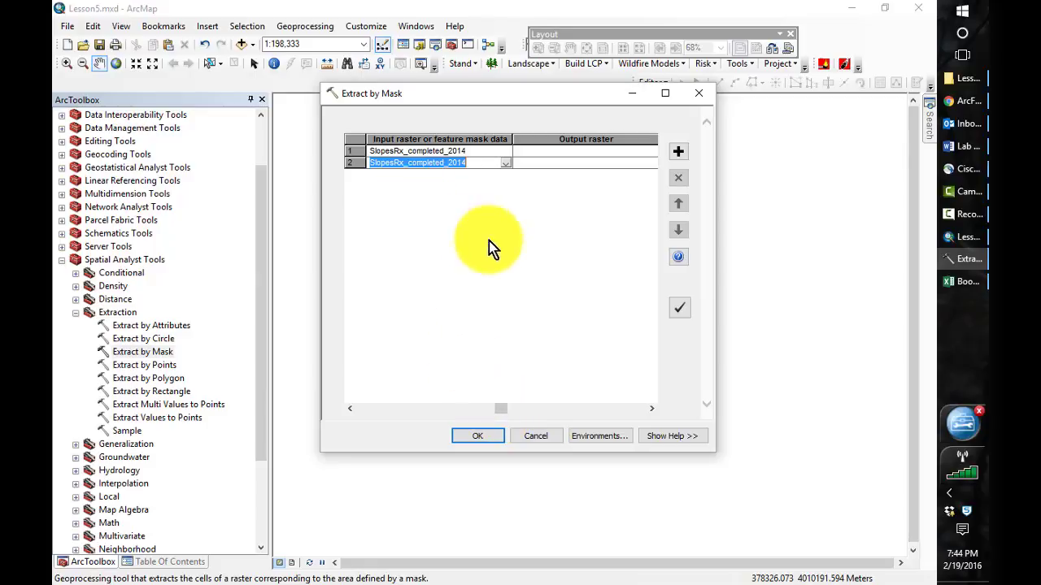
Add a third batch row with Conversion Results\nt_cfa as input raster and Target_Areas_2015 as mask data.
left_click(678, 154)
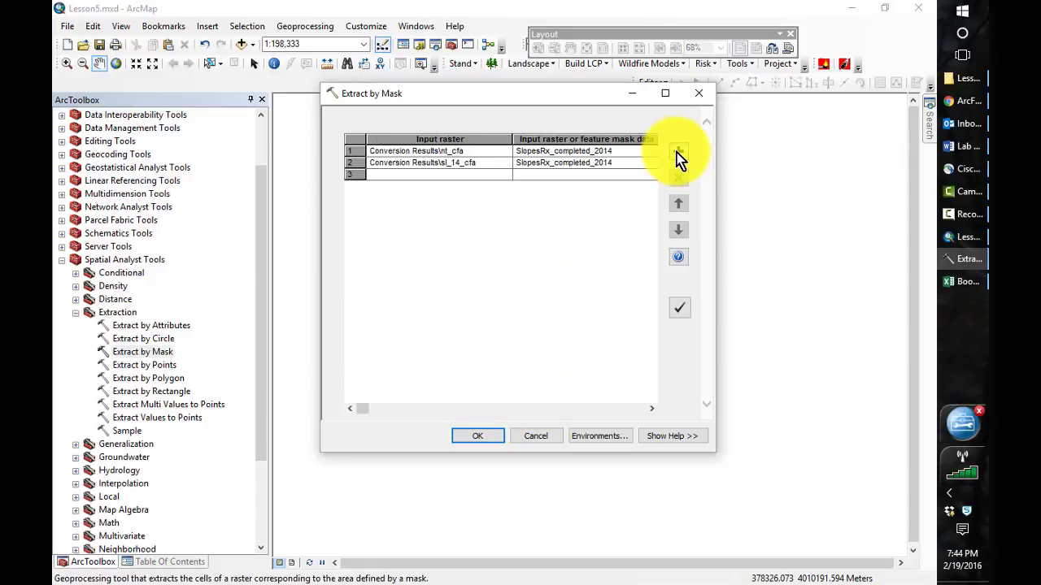
left_click(506, 177)
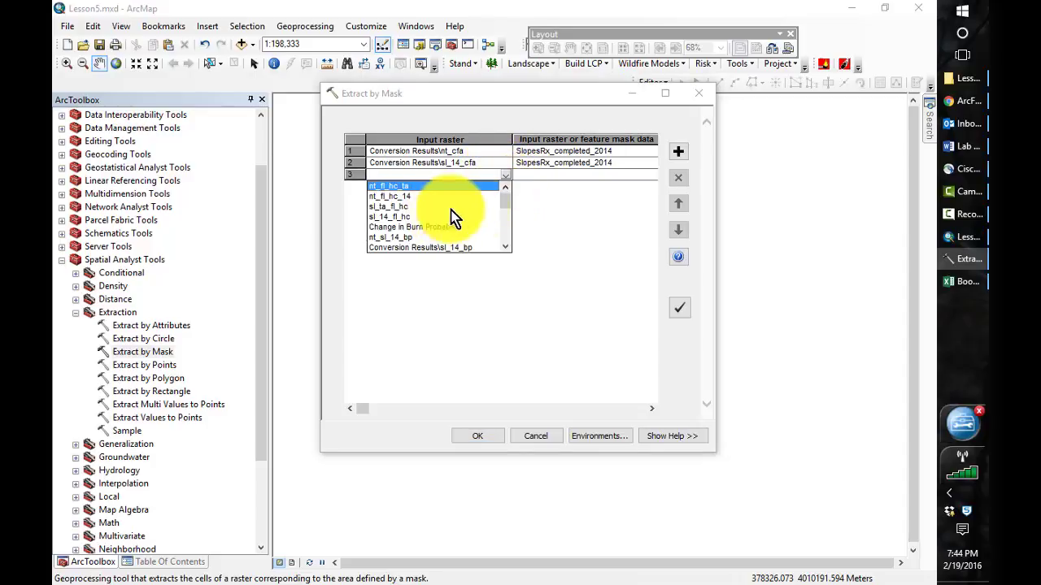
left_click_drag(504, 205, 504, 229)
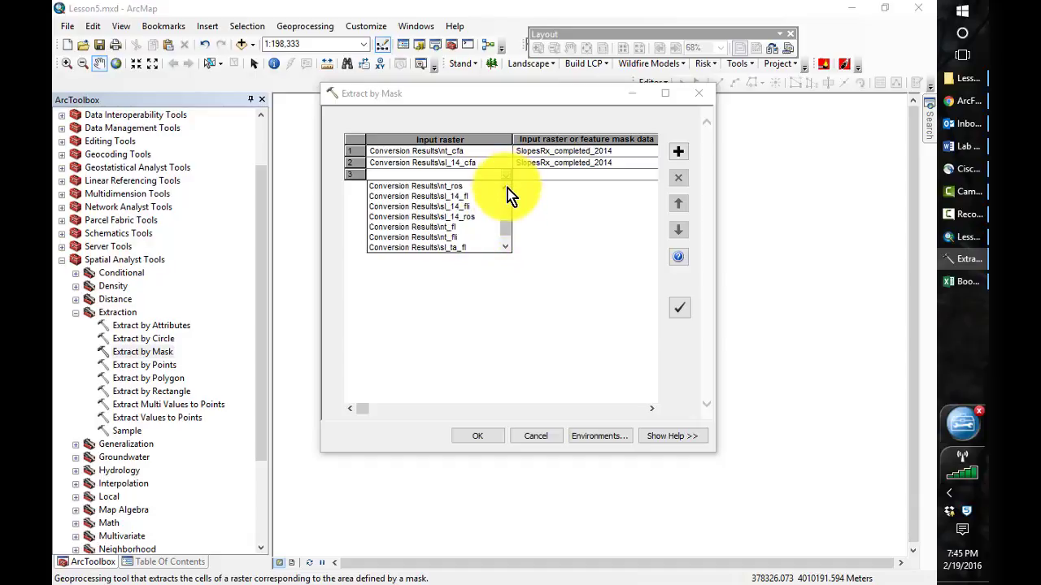
left_click_drag(506, 230, 465, 203)
left_click(465, 203)
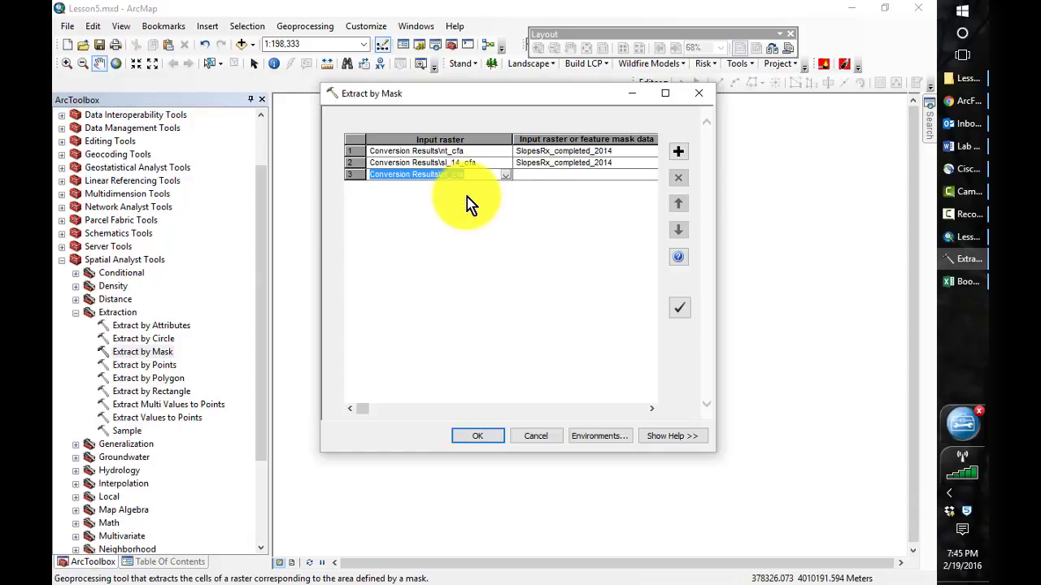
left_click(548, 180)
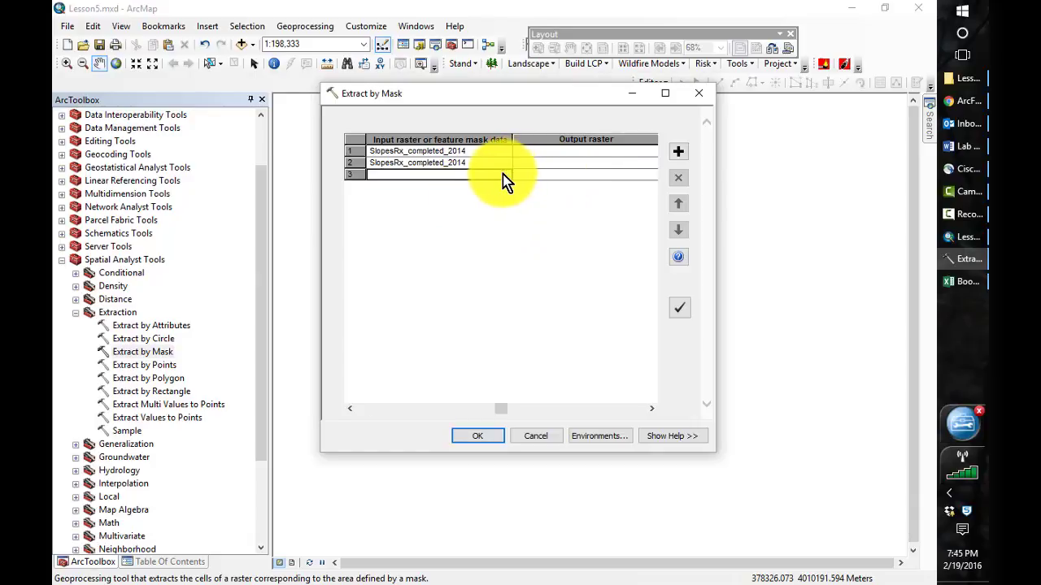
left_click(505, 177)
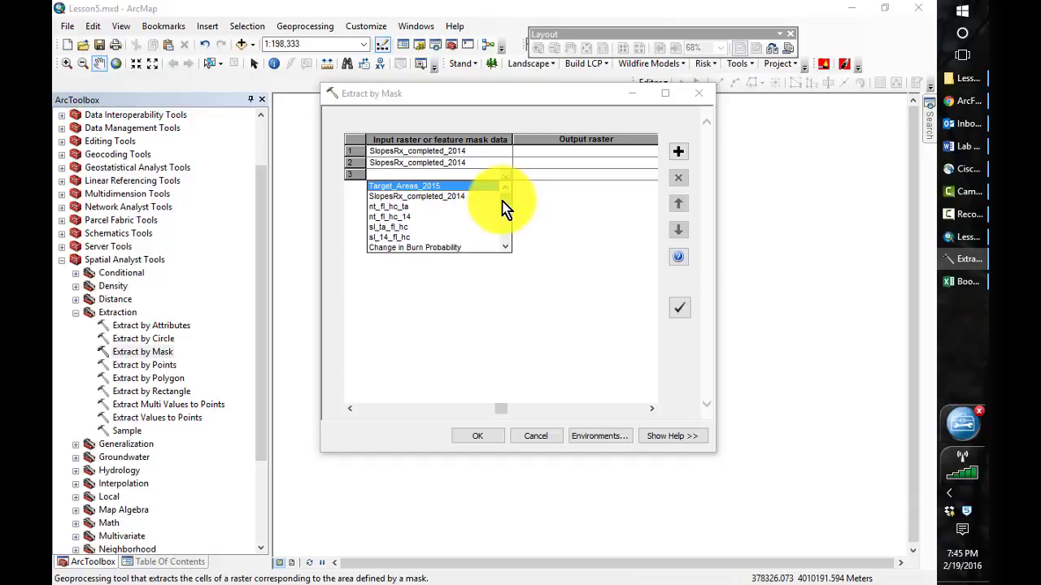
left_click(411, 186)
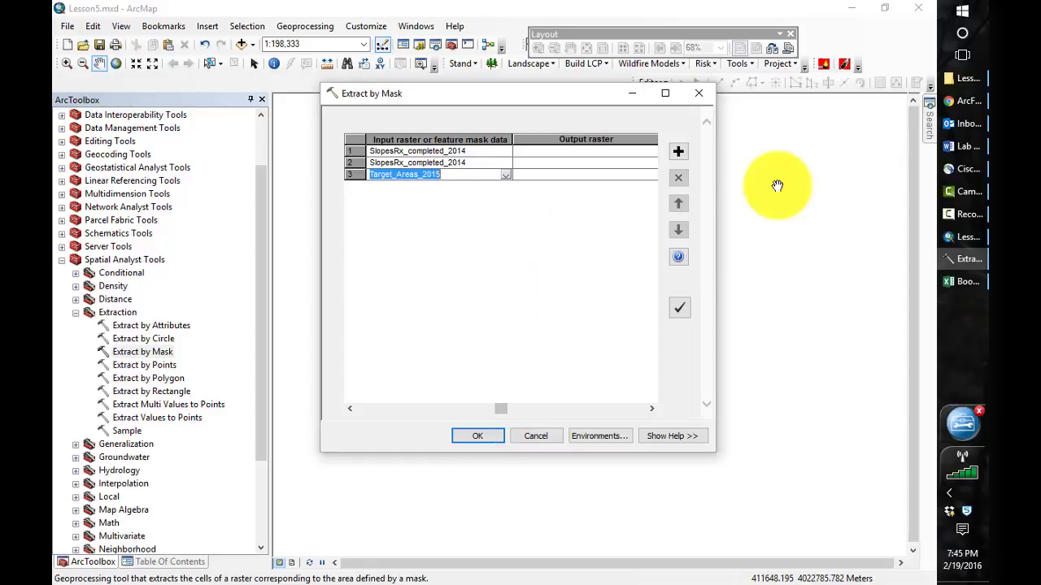
Add a fourth batch row with Conversion Results\sl_ta_cfa as input raster and Target_Areas_2015 as mask data.
left_click(678, 153)
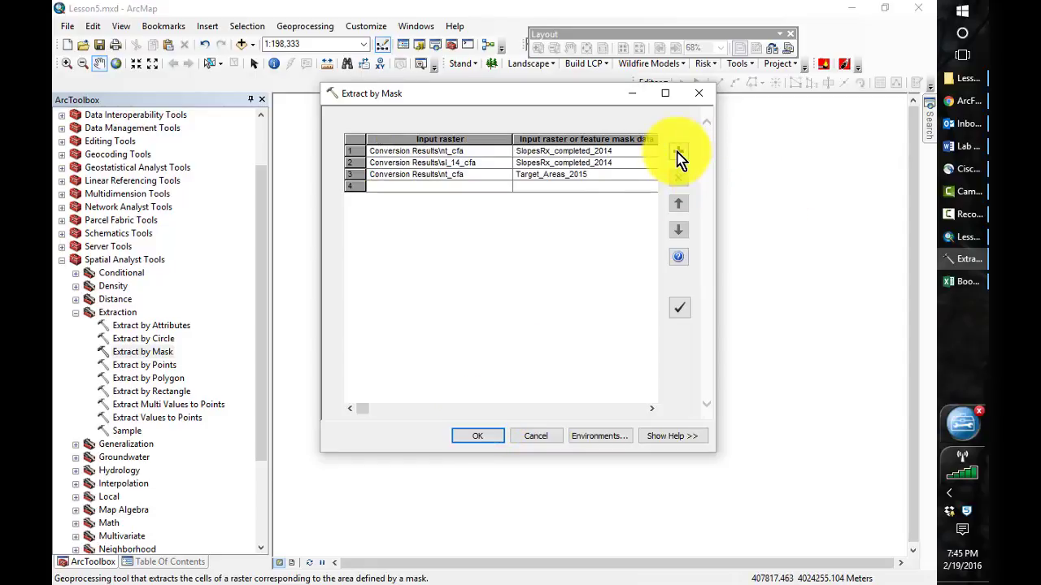
left_click(488, 186)
left_click(505, 187)
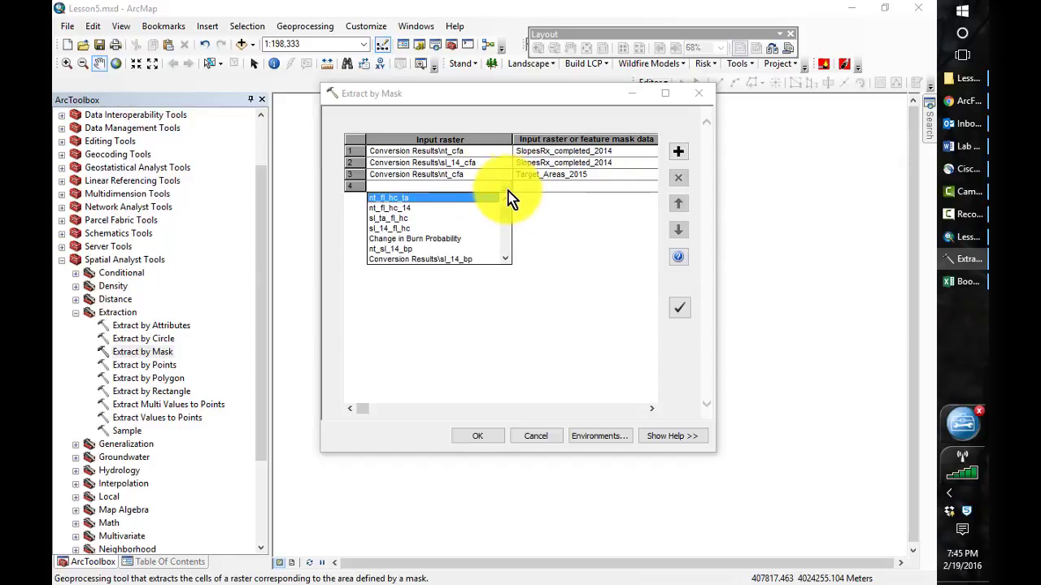
left_click_drag(504, 218, 505, 252)
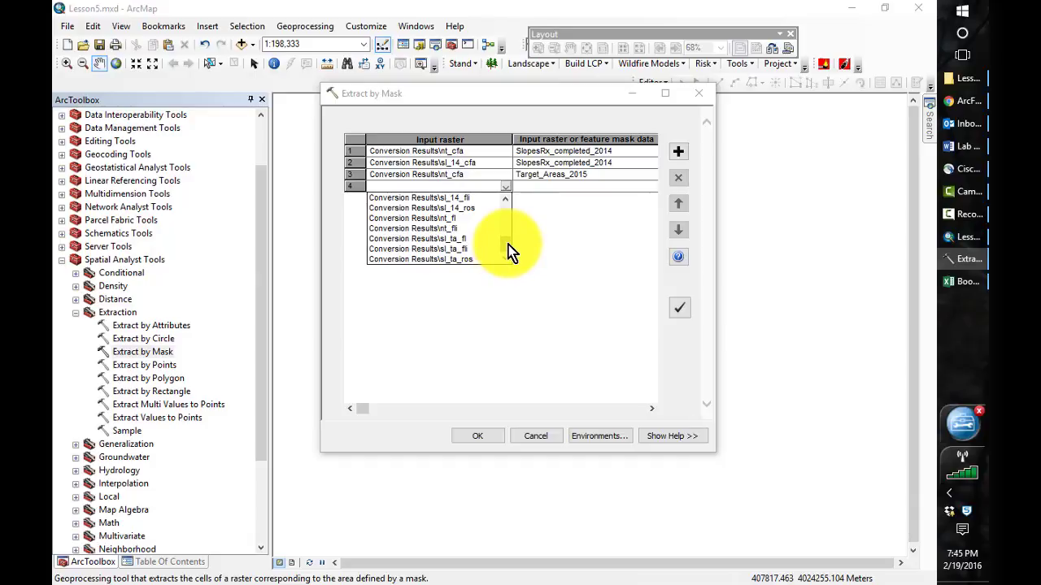
left_click_drag(507, 243, 507, 238)
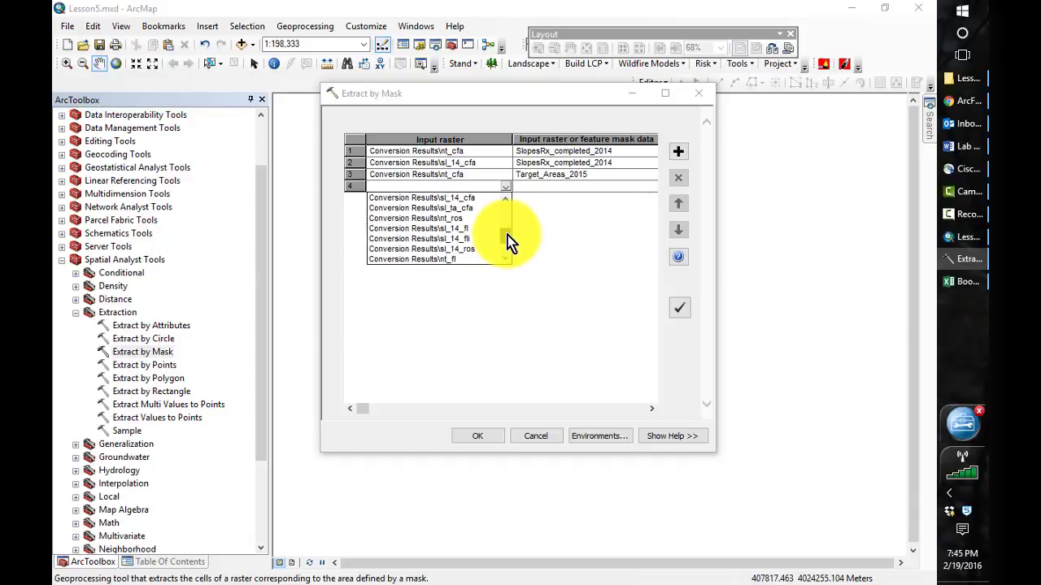
left_click(475, 208)
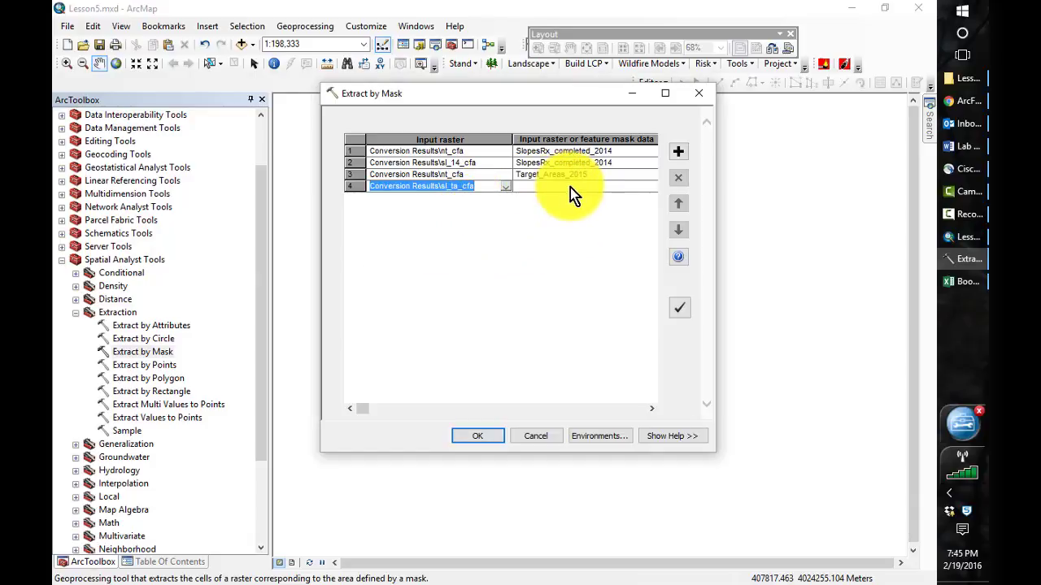
left_click(570, 188)
left_click(507, 185)
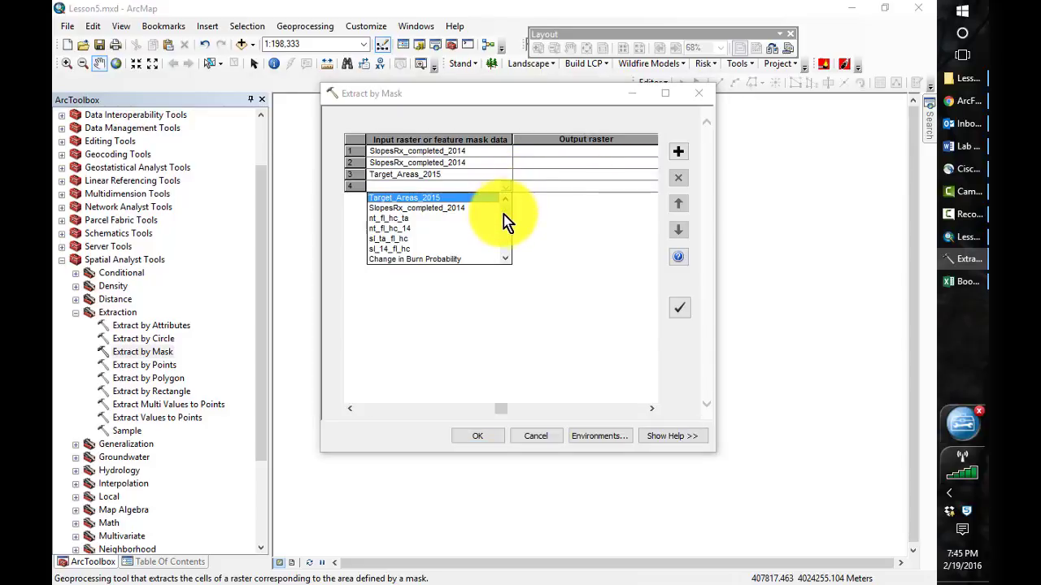
left_click(414, 198)
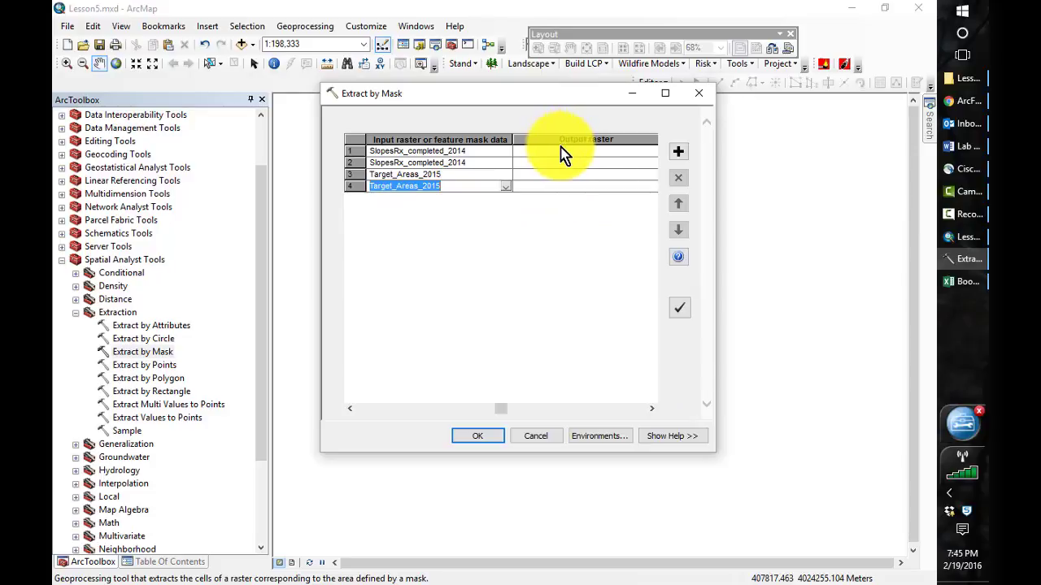
Set the first batch row's output raster to nt_cfa_c in the Lesson_5 Outputs folder.
left_click(562, 152)
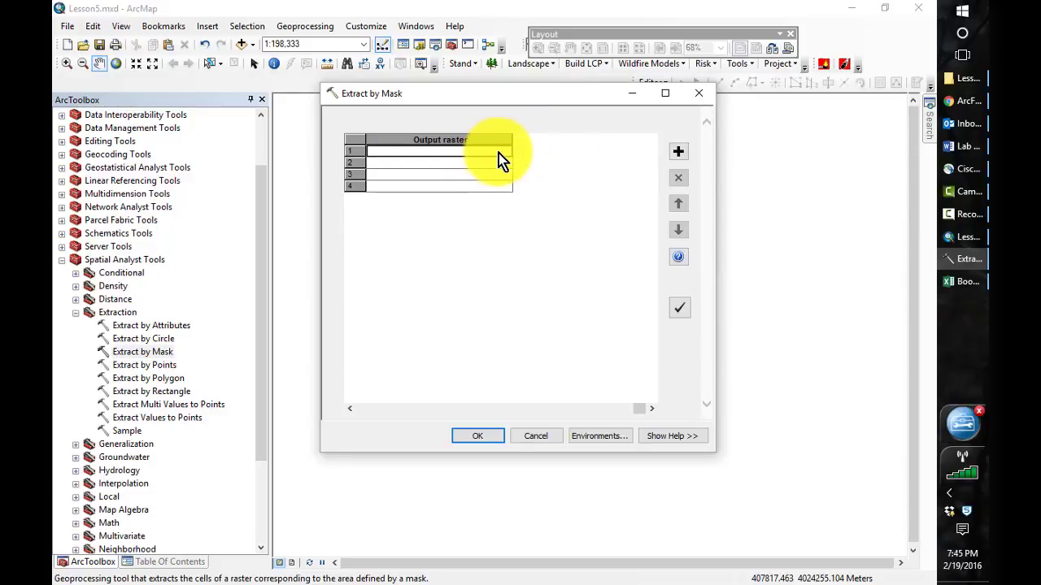
double_click(431, 152)
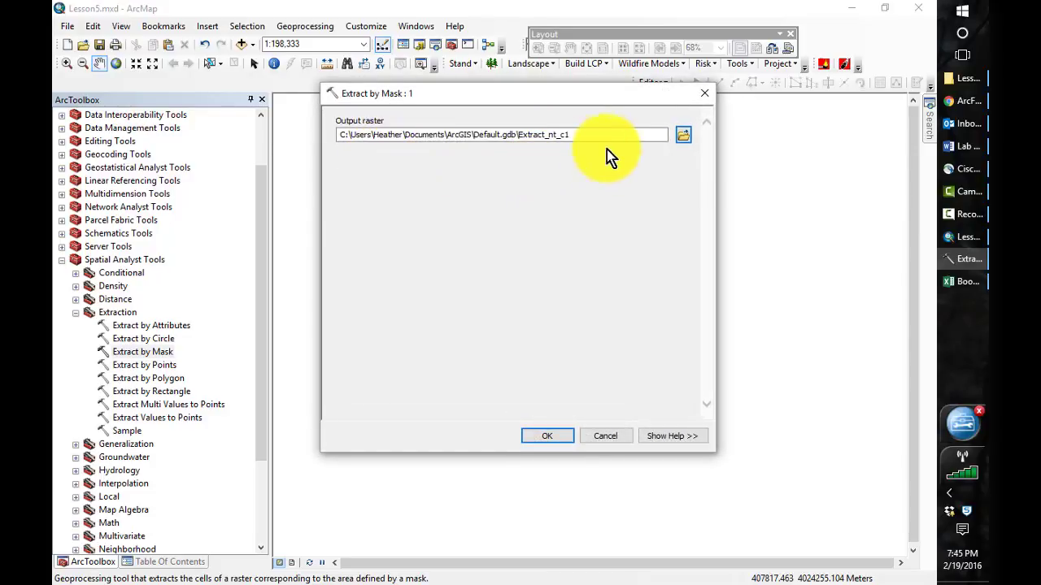
left_click(682, 136)
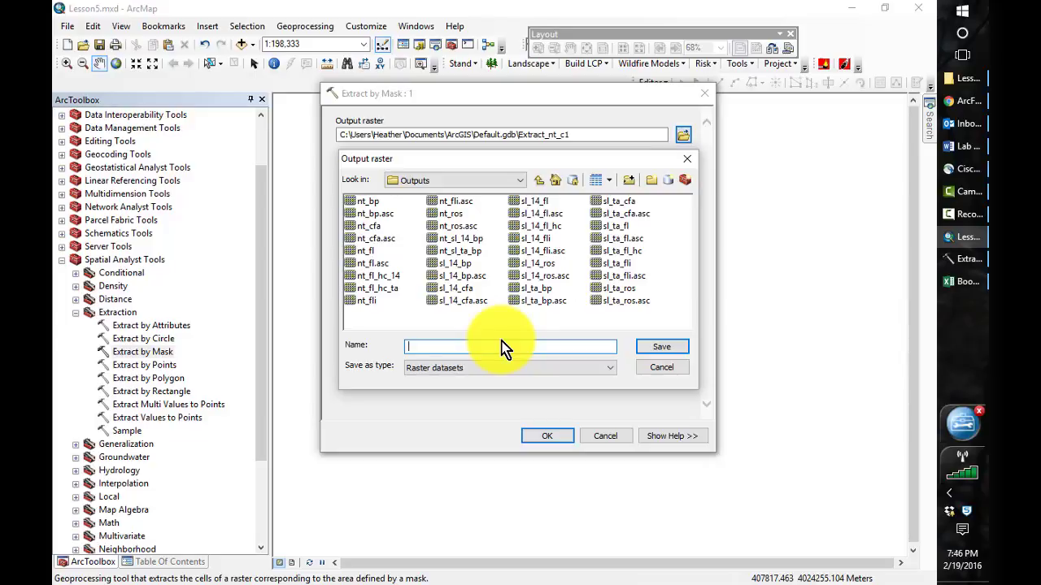
type("nt_")
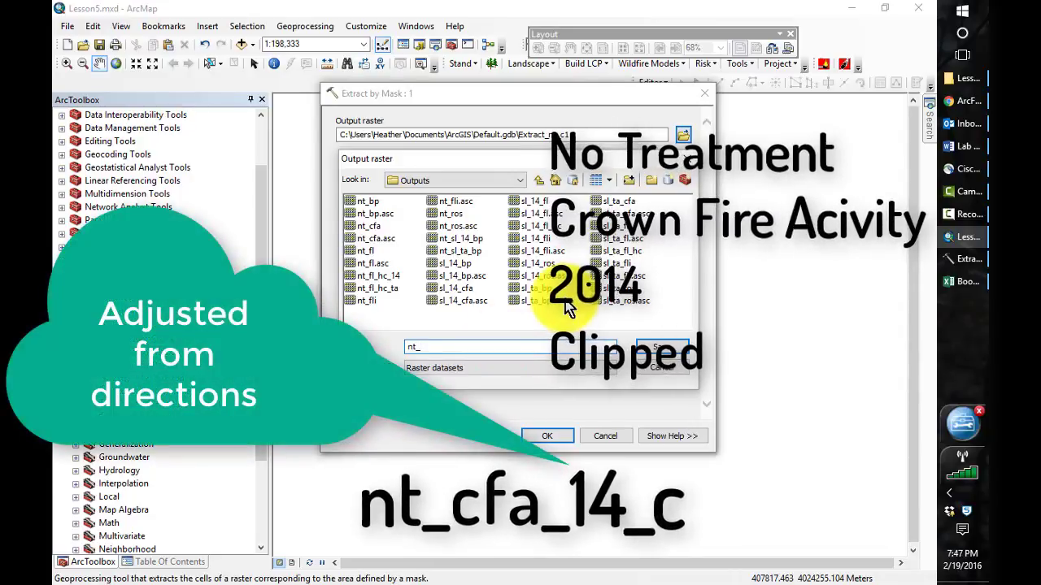
type("cfa")
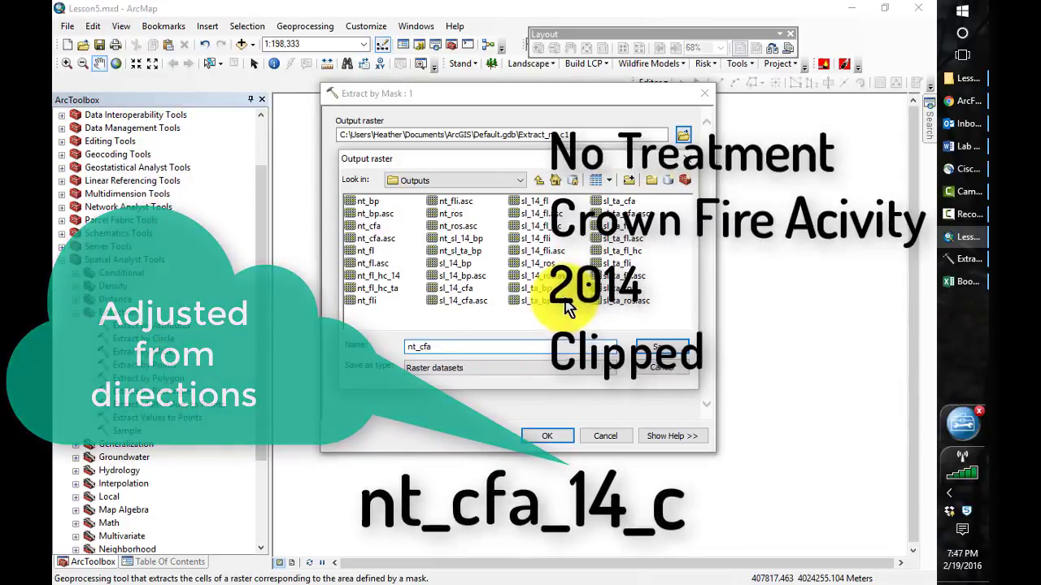
type("_c")
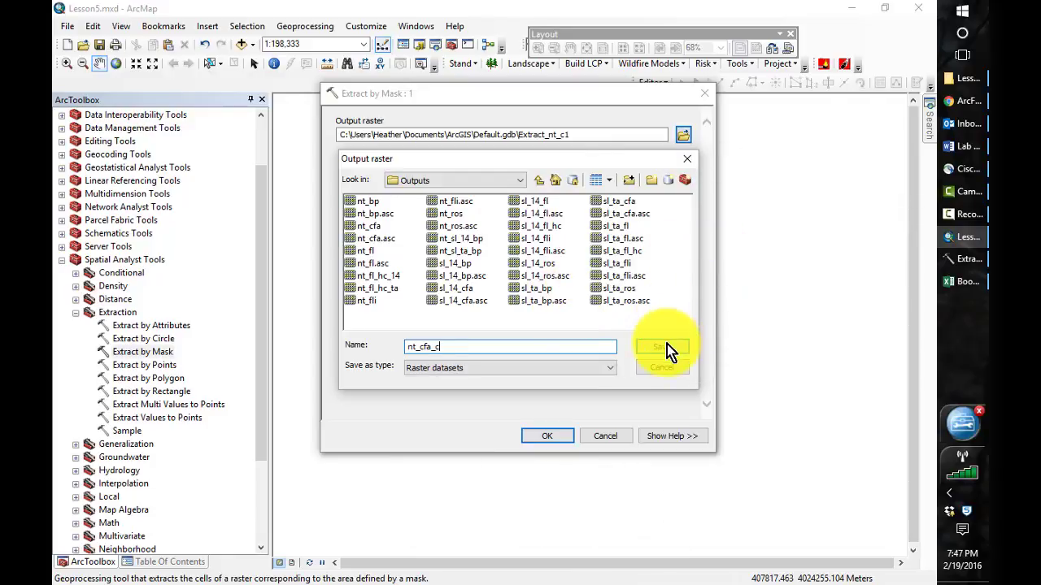
left_click(665, 347)
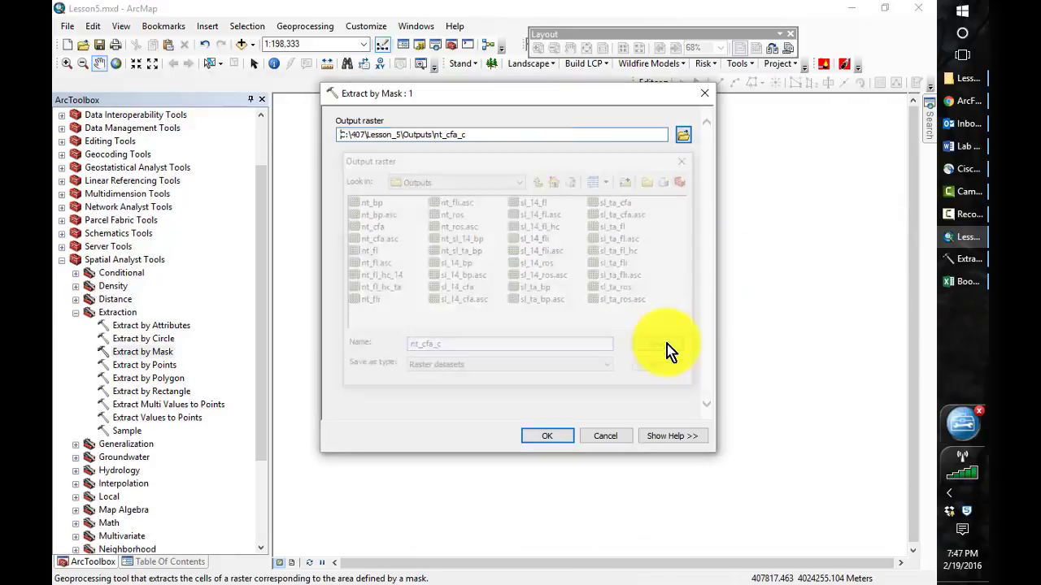
left_click(546, 436)
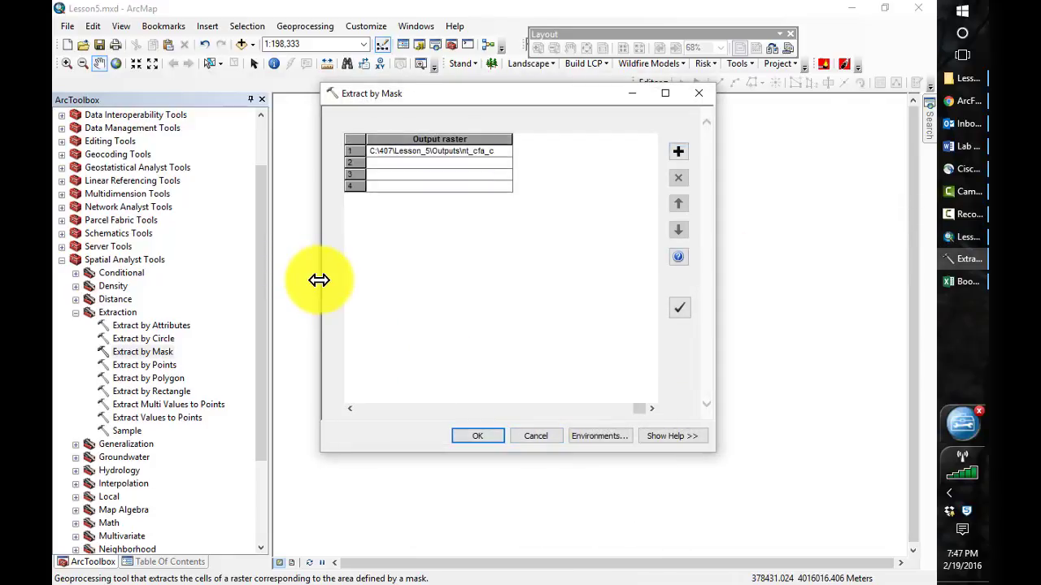
Widen the Extract by Mask window so the input, mask and output columns of the batch grid all fit.
left_click_drag(320, 279, 175, 280)
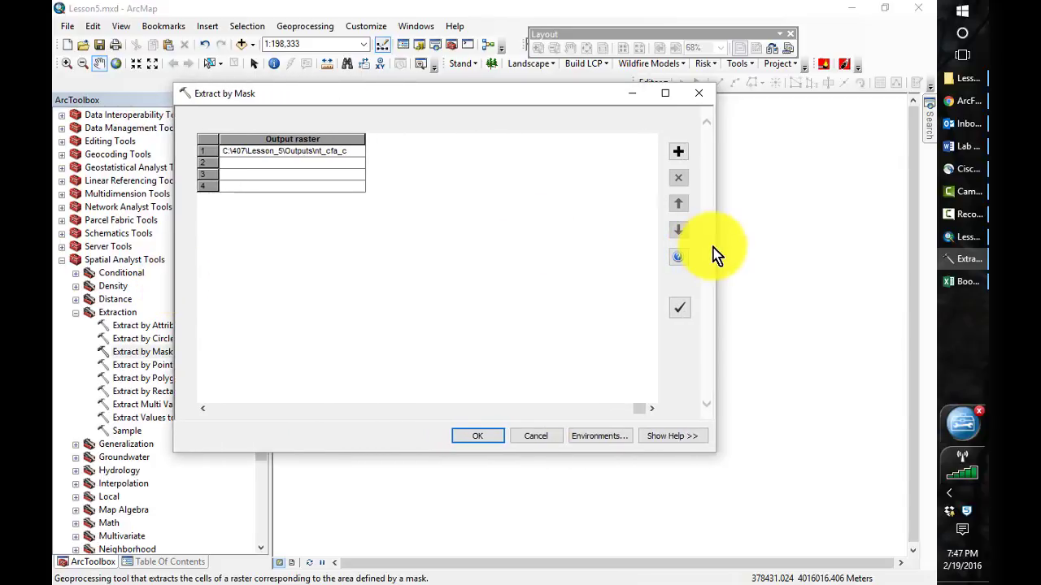
left_click_drag(717, 247, 880, 249)
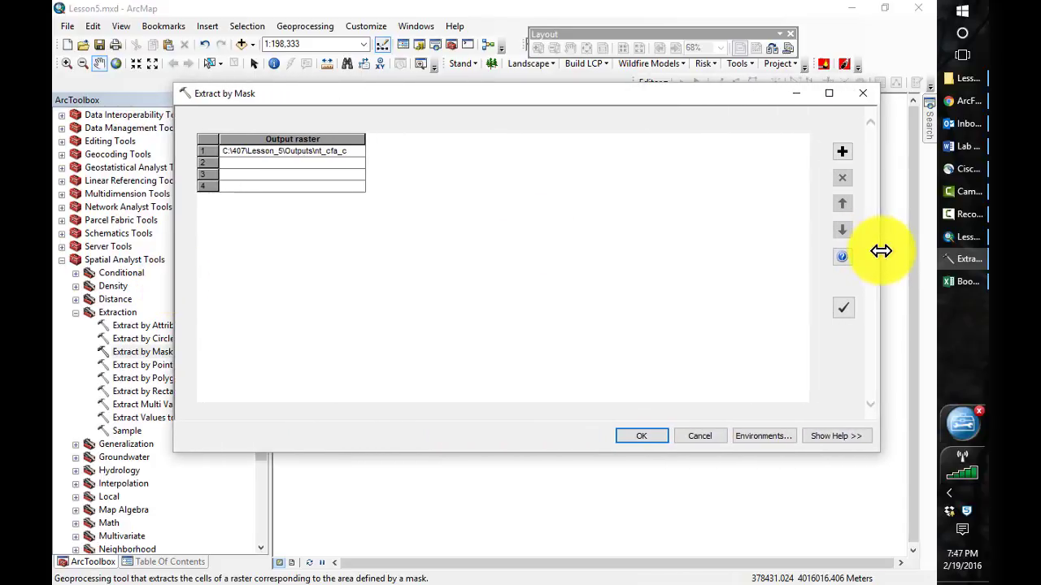
left_click(205, 410)
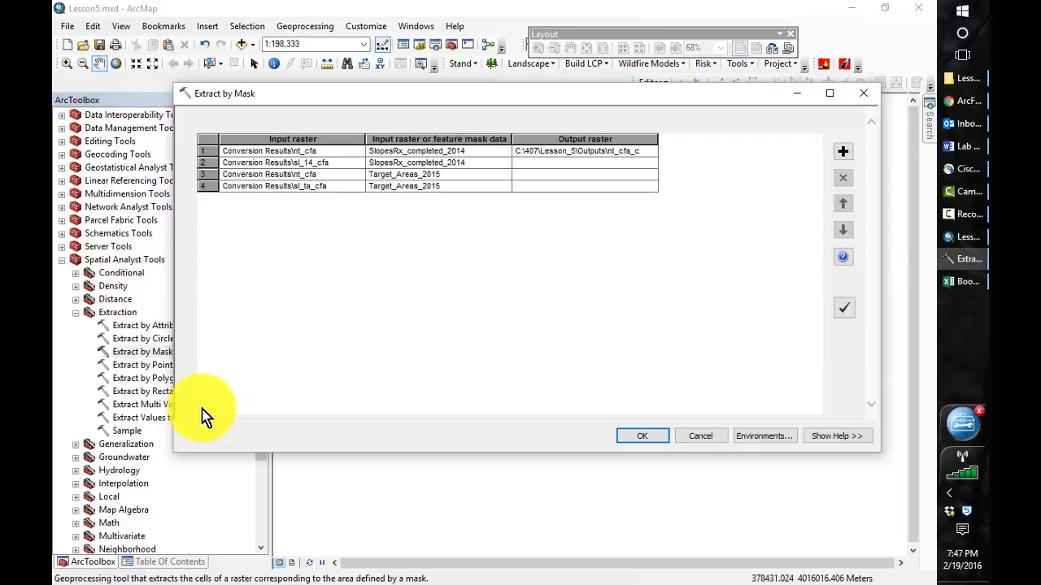
Set the second batch row's output raster to sl_14_cfa_c in the Lesson_5 Outputs folder.
double_click(557, 162)
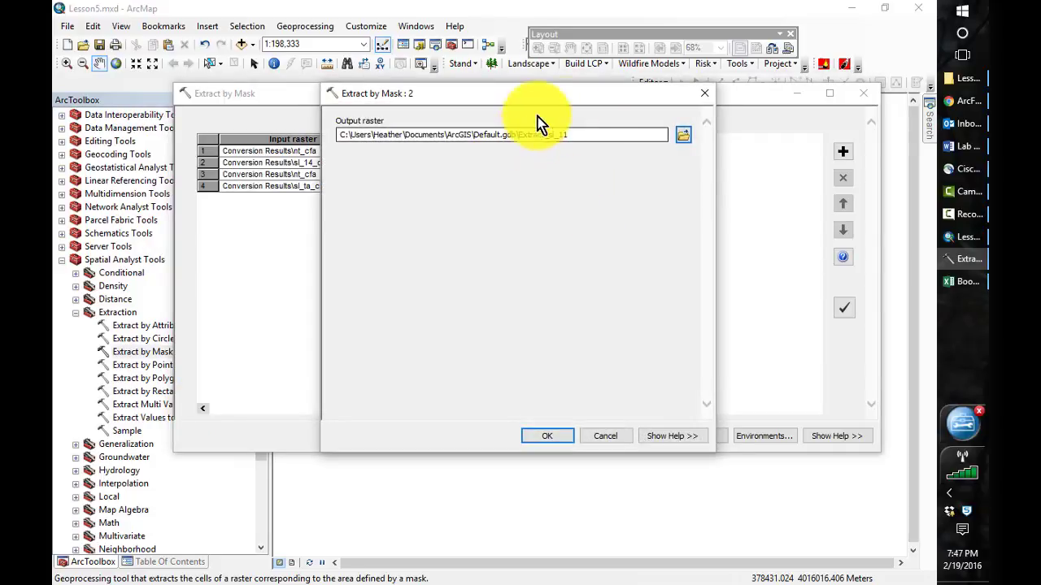
left_click(682, 134)
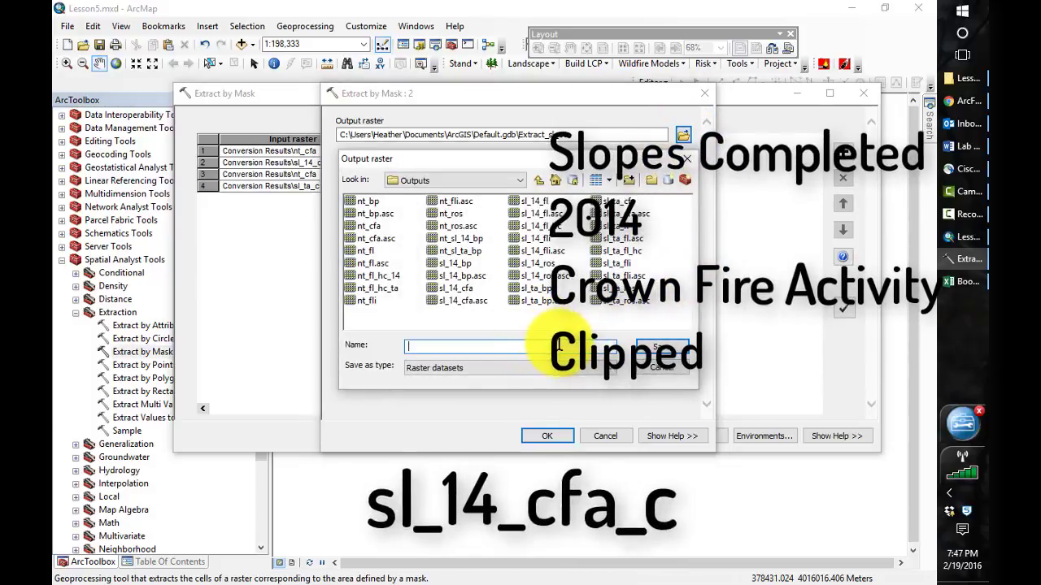
type("sl")
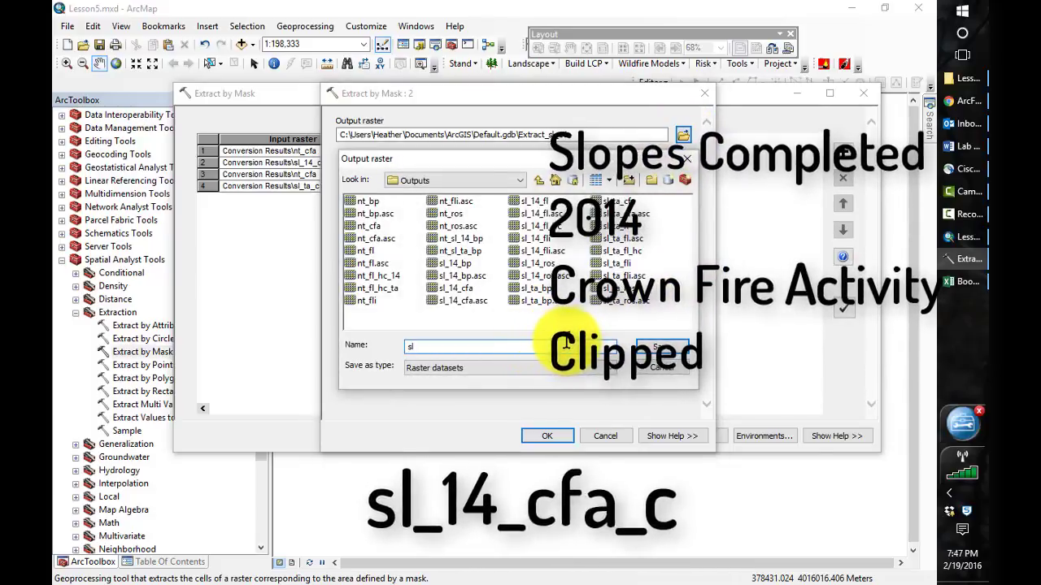
type("_14_cfa_c")
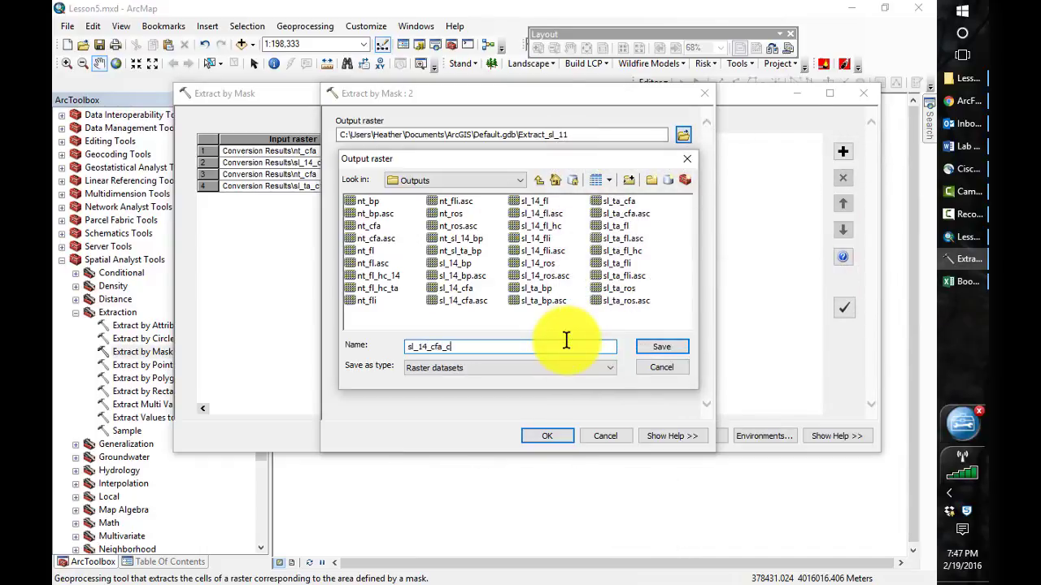
left_click(670, 350)
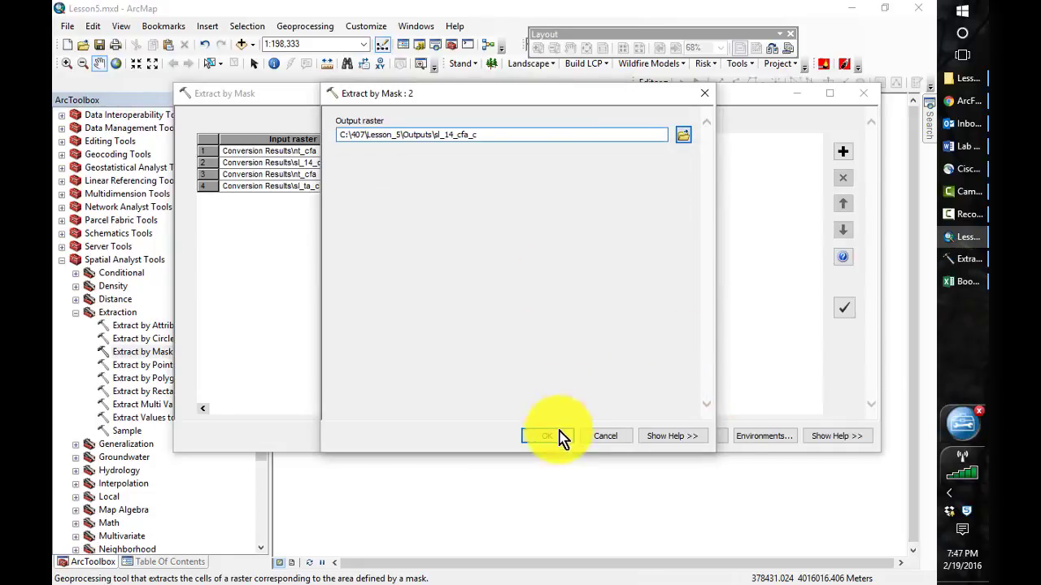
left_click(558, 434)
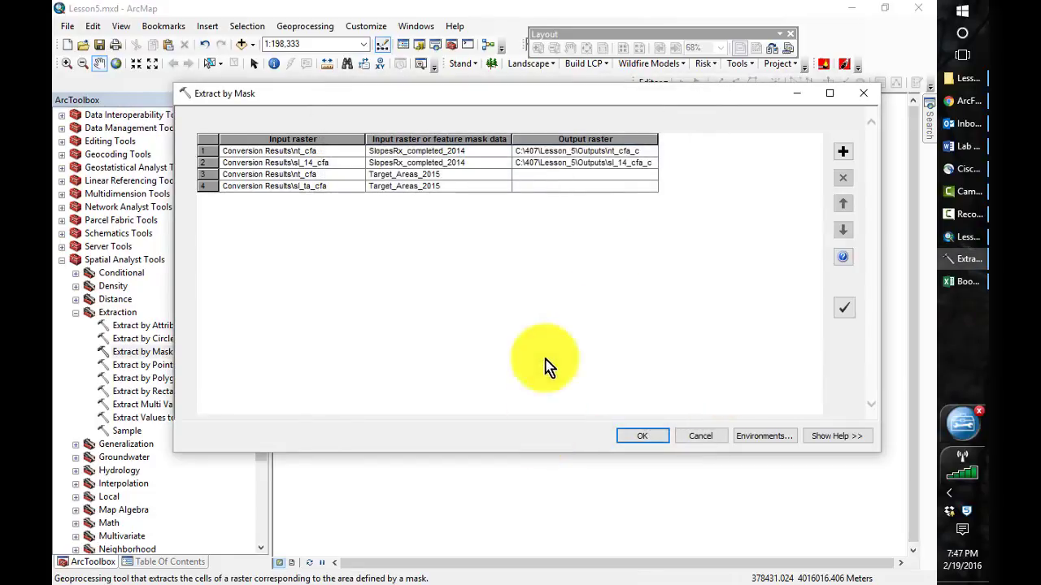
Set the third batch row's output raster to nt_cfa_ta_c in the Lesson_5 Outputs folder.
double_click(525, 174)
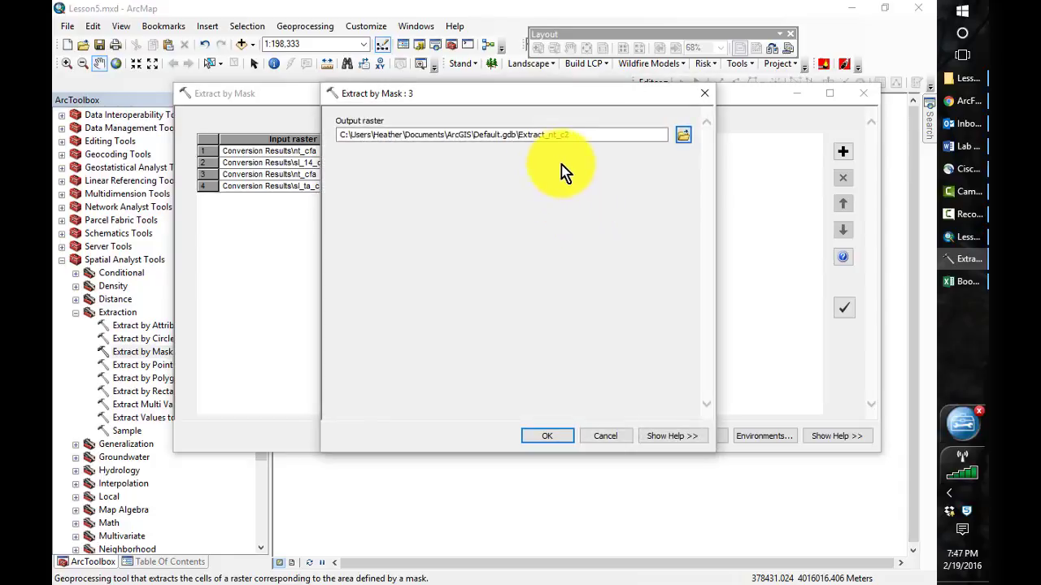
left_click(684, 136)
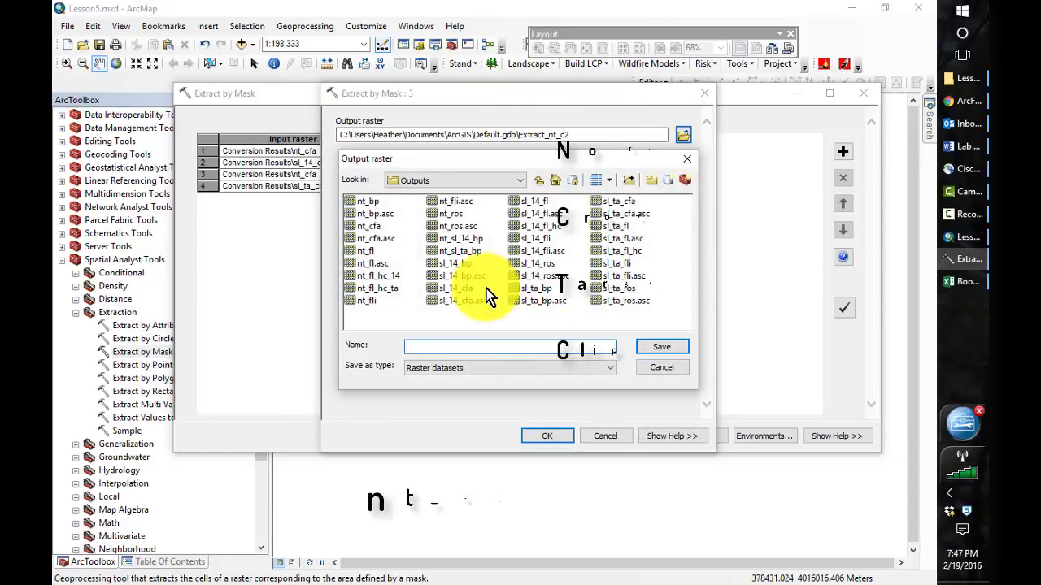
type("nt")
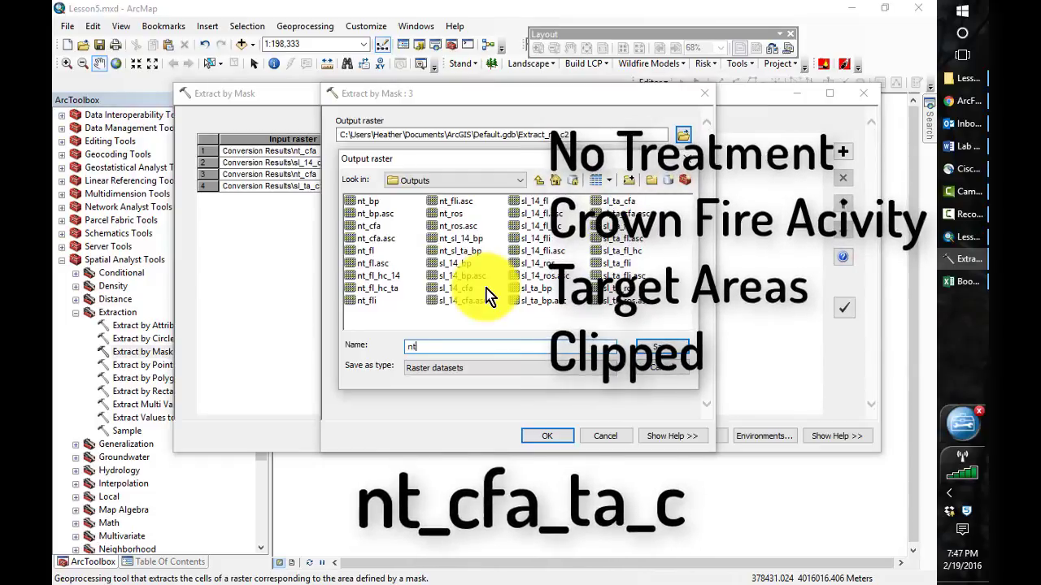
type("_c")
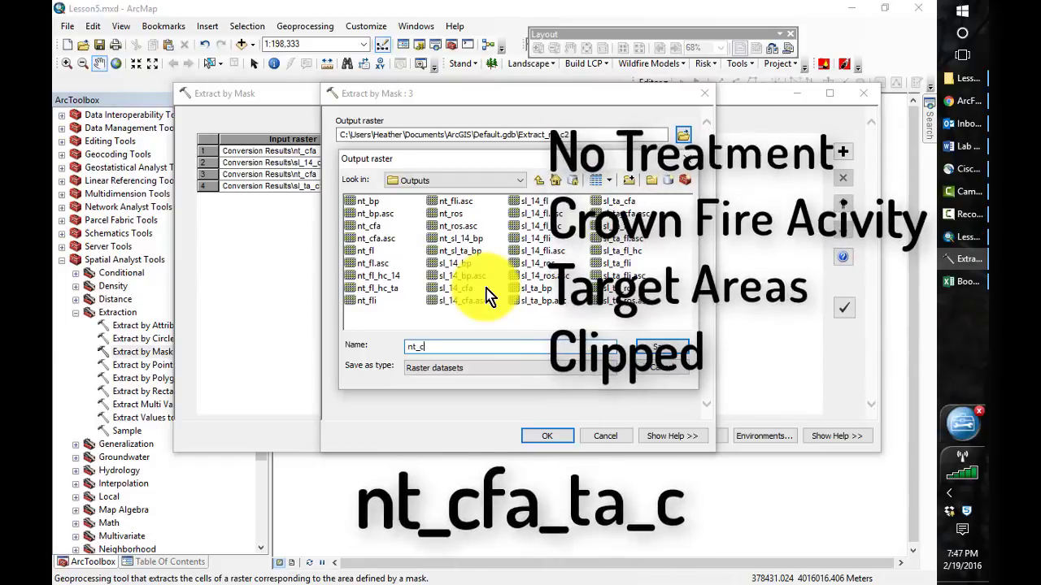
type("fa_ta_c")
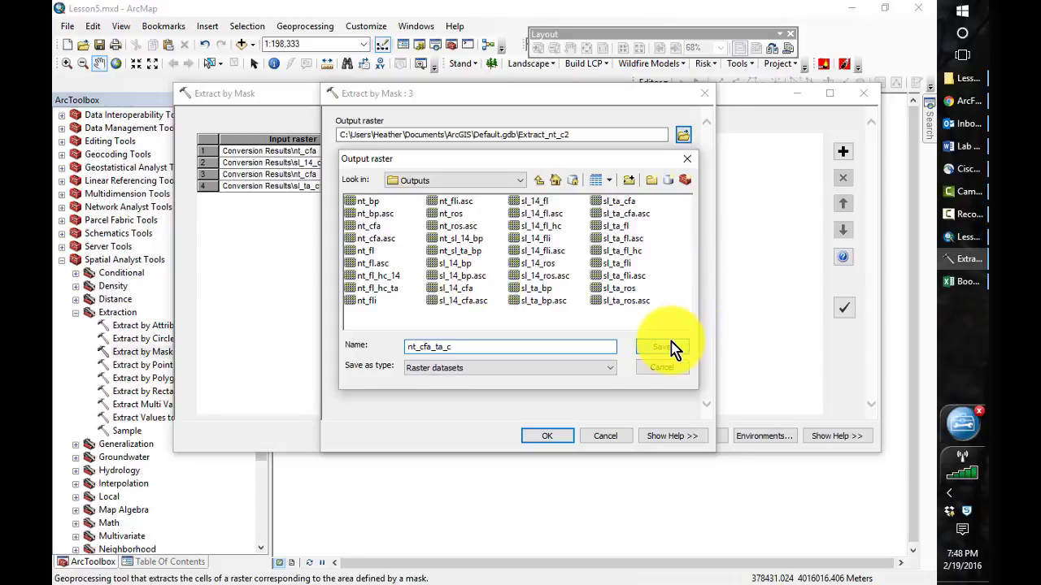
left_click(663, 347)
left_click(556, 439)
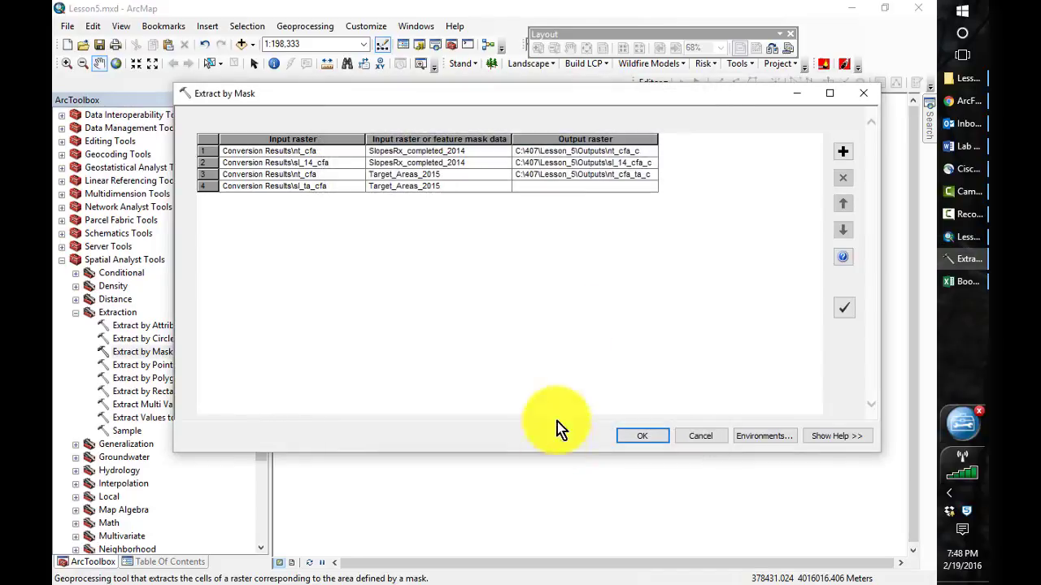
Rename the first batch row's output raster to nt_cfa_14_c and set the fourth row's output to sl_ta_cfa_c in the Lesson_5 Outputs folder.
double_click(594, 151)
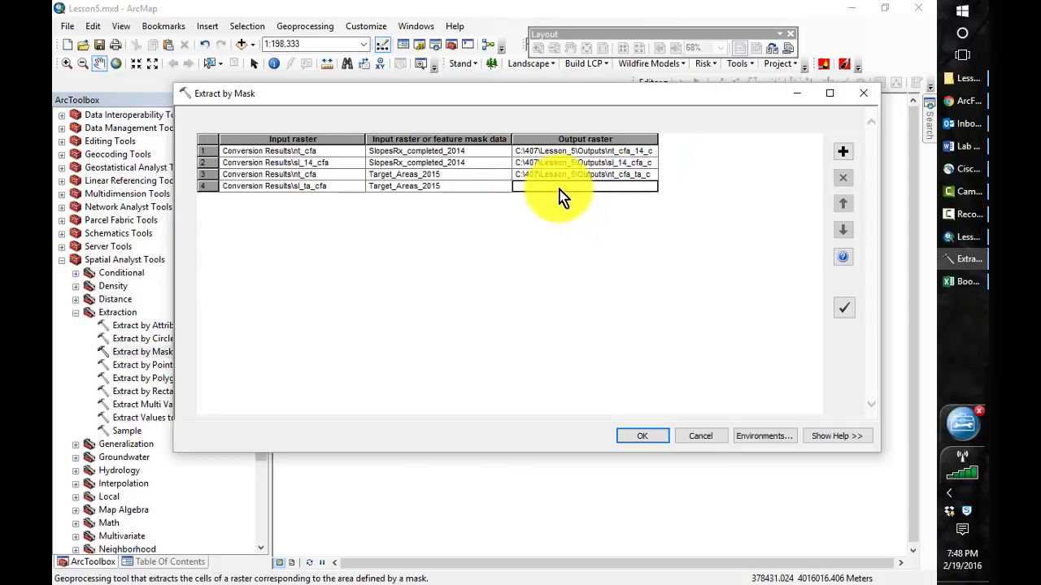
double_click(579, 187)
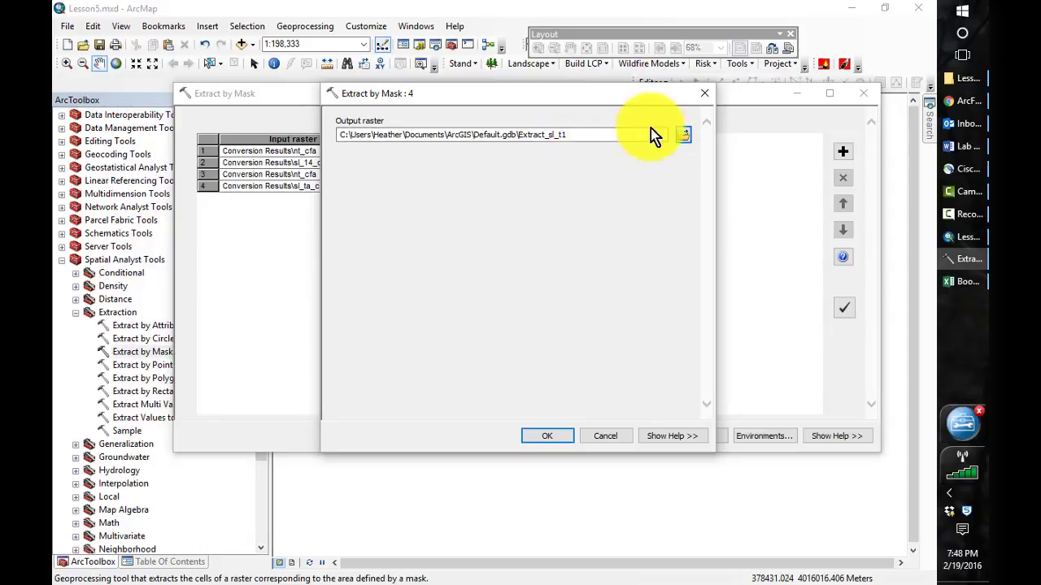
left_click(683, 135)
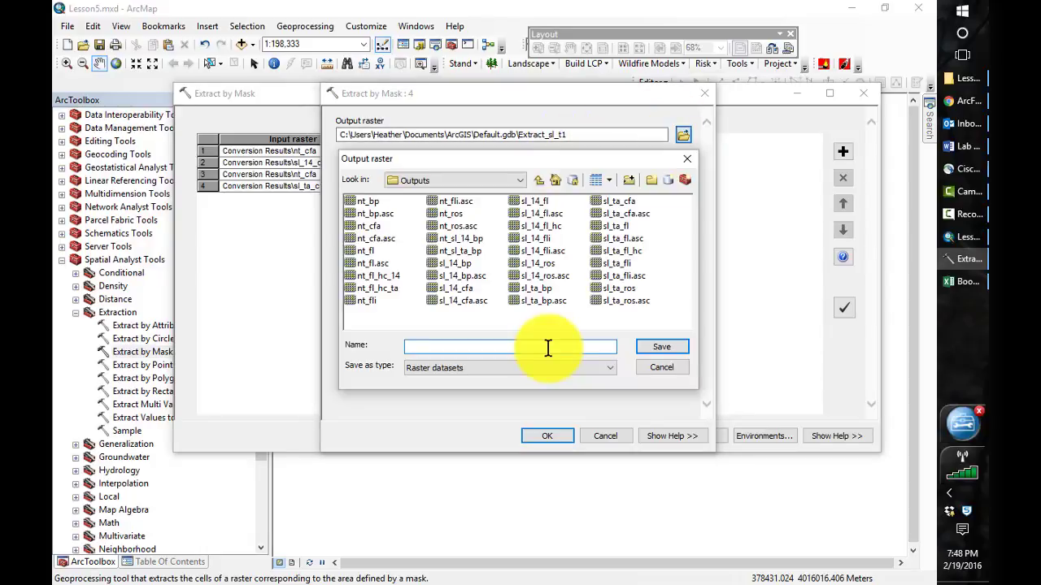
type("sl")
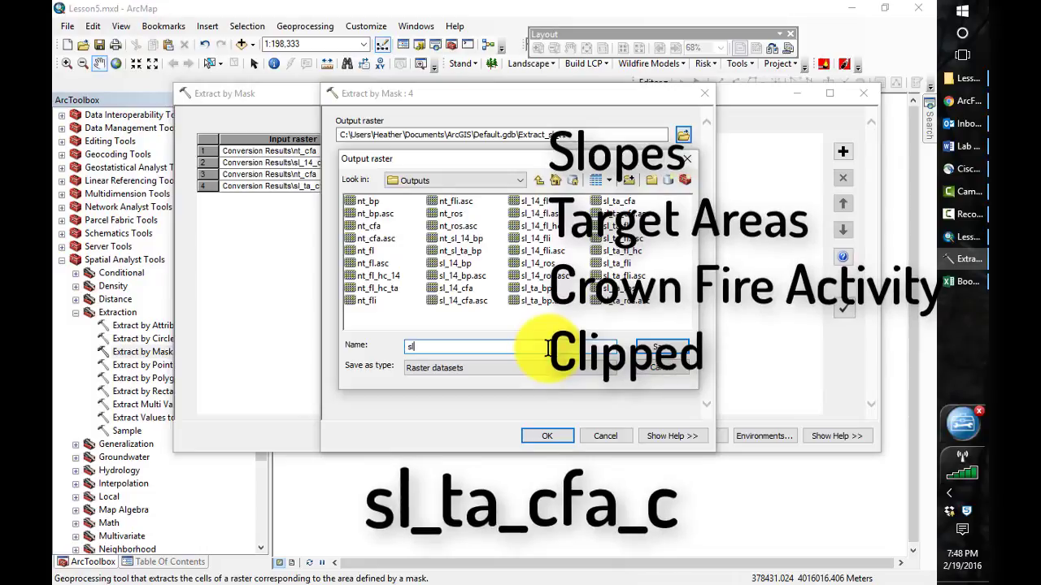
type("_ta_")
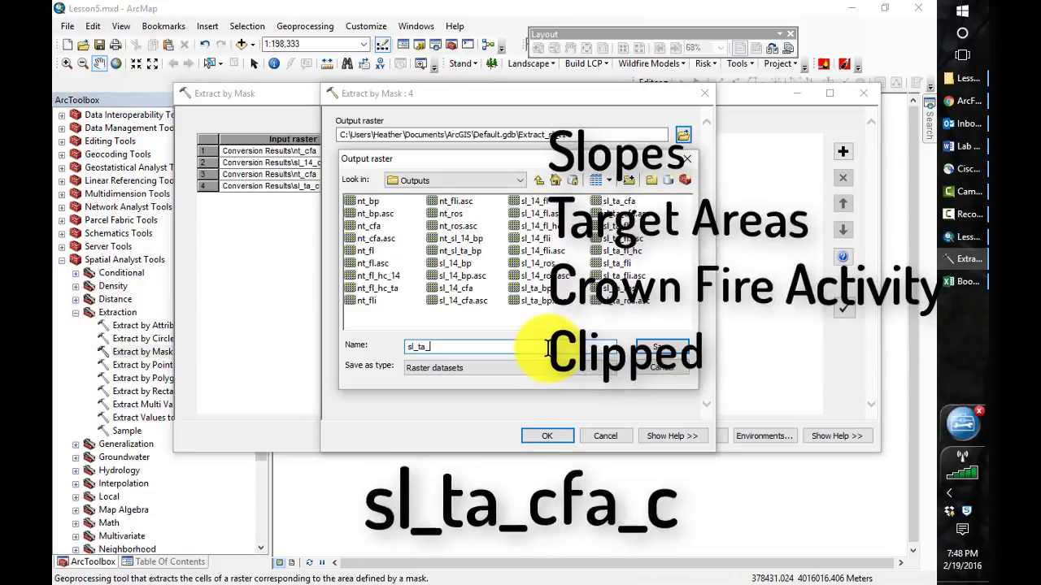
type("cfa_c")
left_click(663, 348)
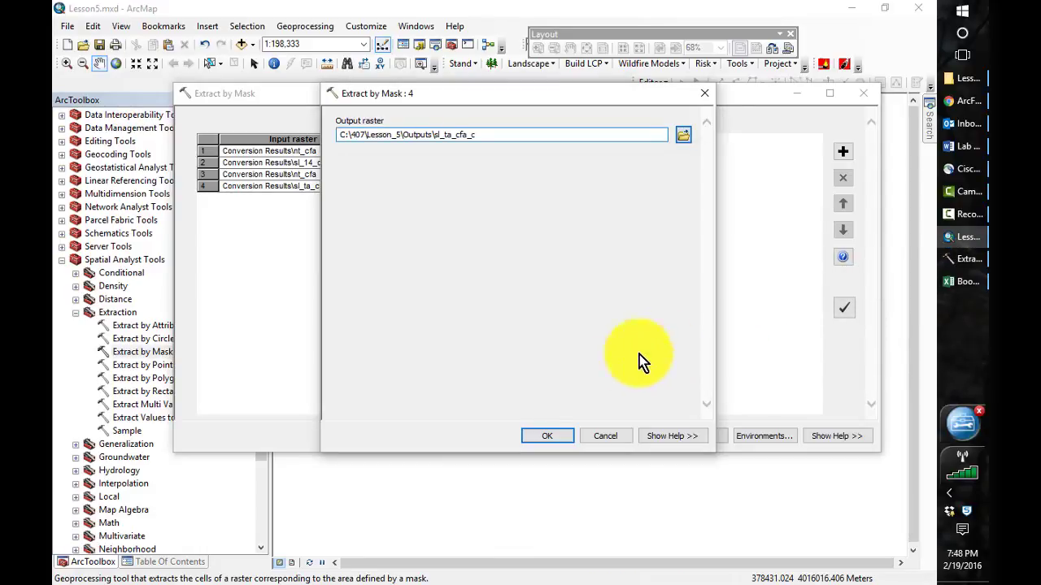
left_click(555, 437)
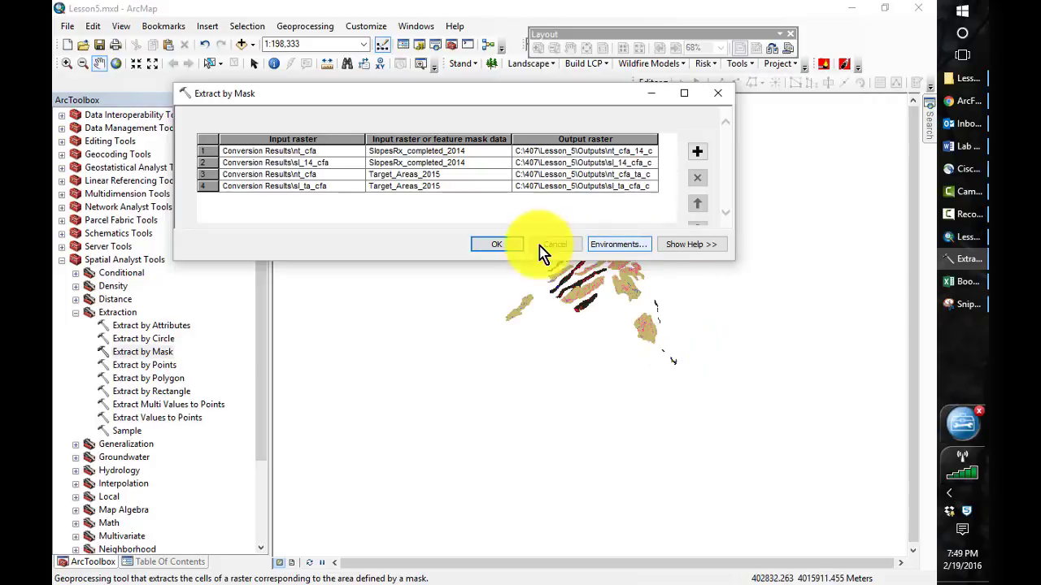
Run the four-row Extract by Mask batch and bring up the list of map layers.
left_click(510, 245)
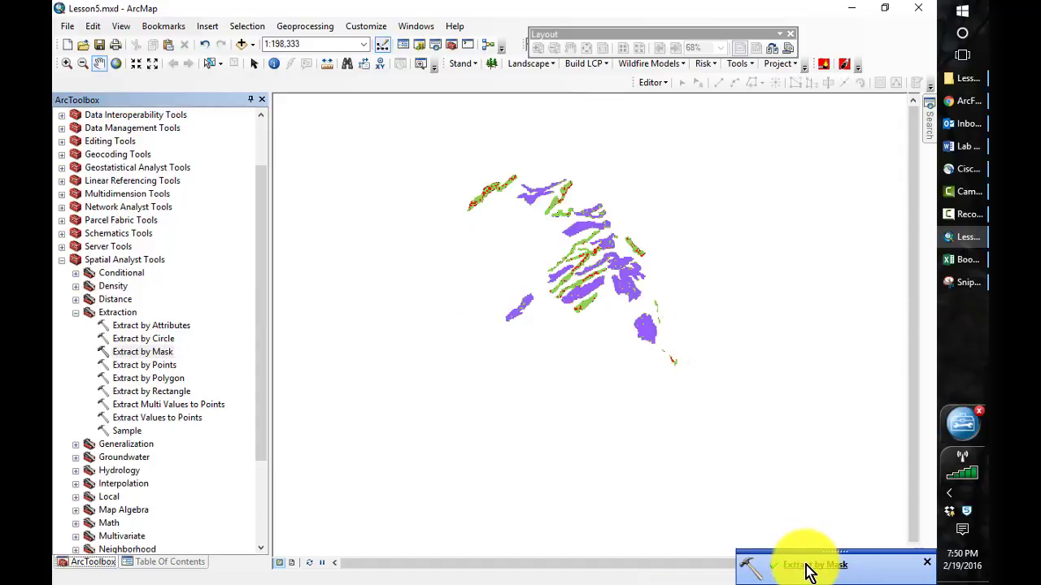
left_click(172, 562)
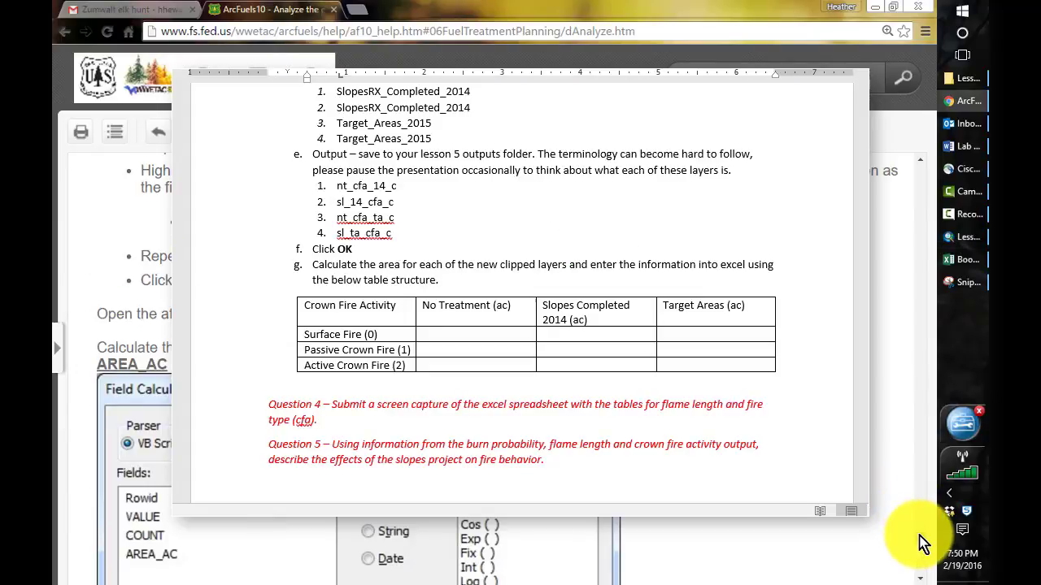
Consult the ArcFuels help page's instructions on calculating the AREA_AC field.
scroll(921, 543, "down", 1)
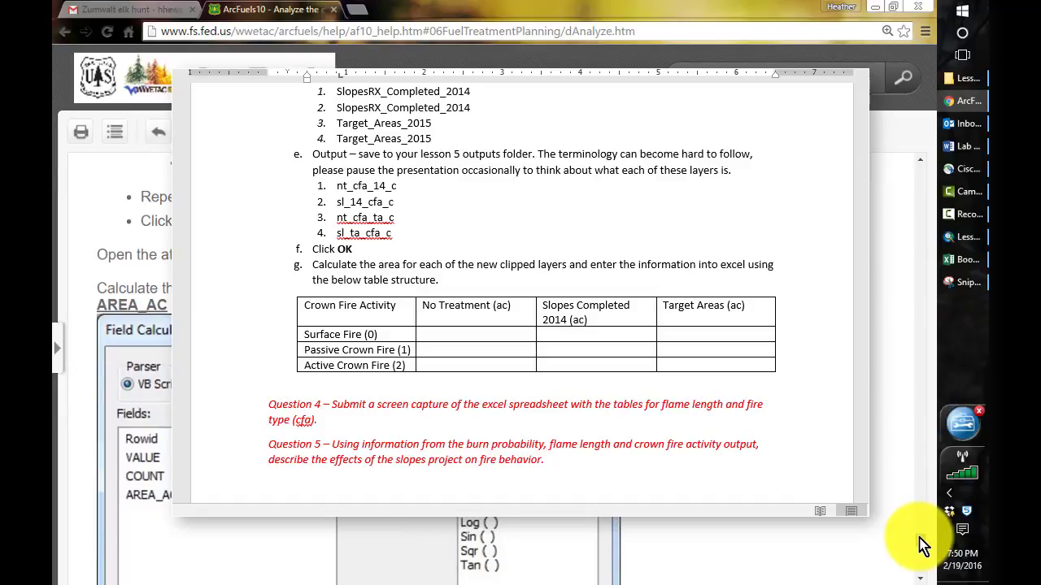
scroll(921, 543, "down", 5)
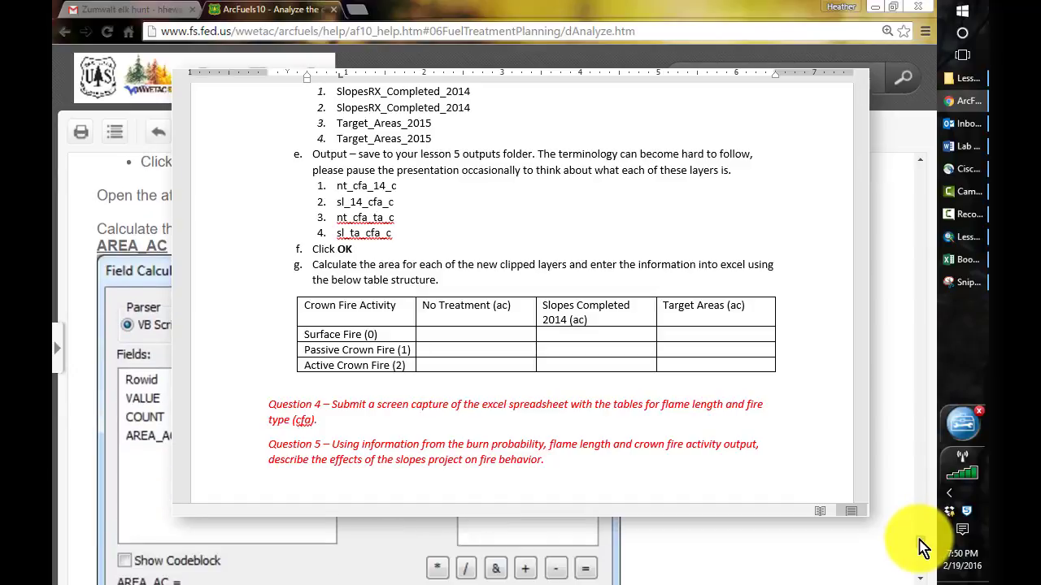
scroll(922, 560, "down", 1)
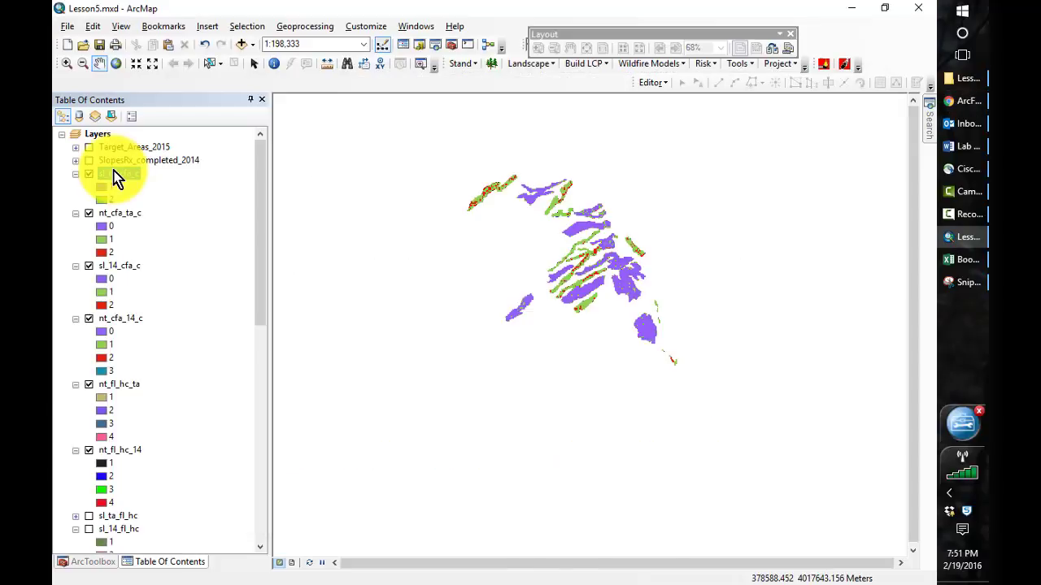
Add a field named AREA_AC to the attribute table of the sl_ta_cfa_c layer.
right_click(114, 174)
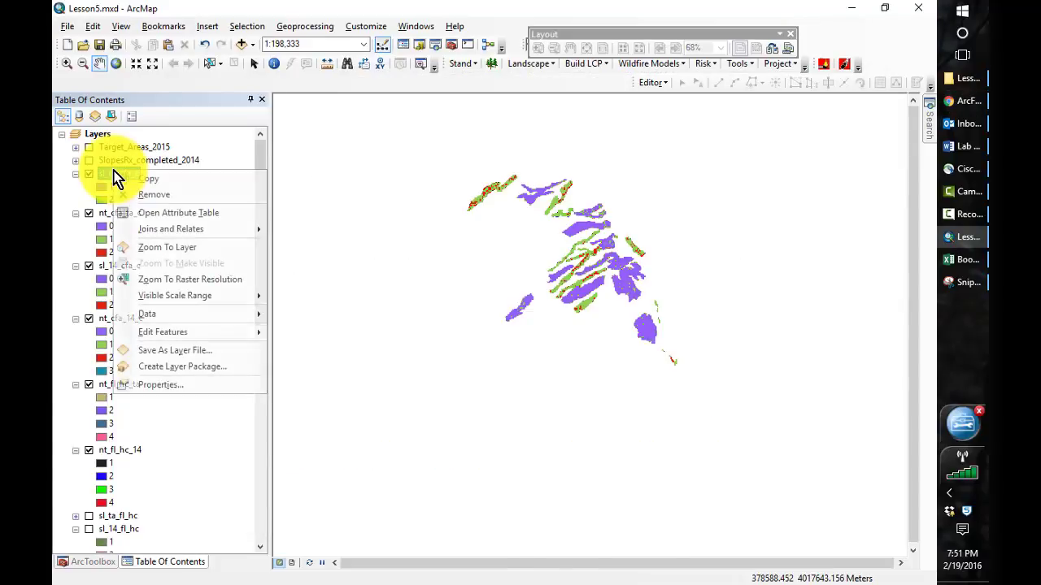
left_click(188, 218)
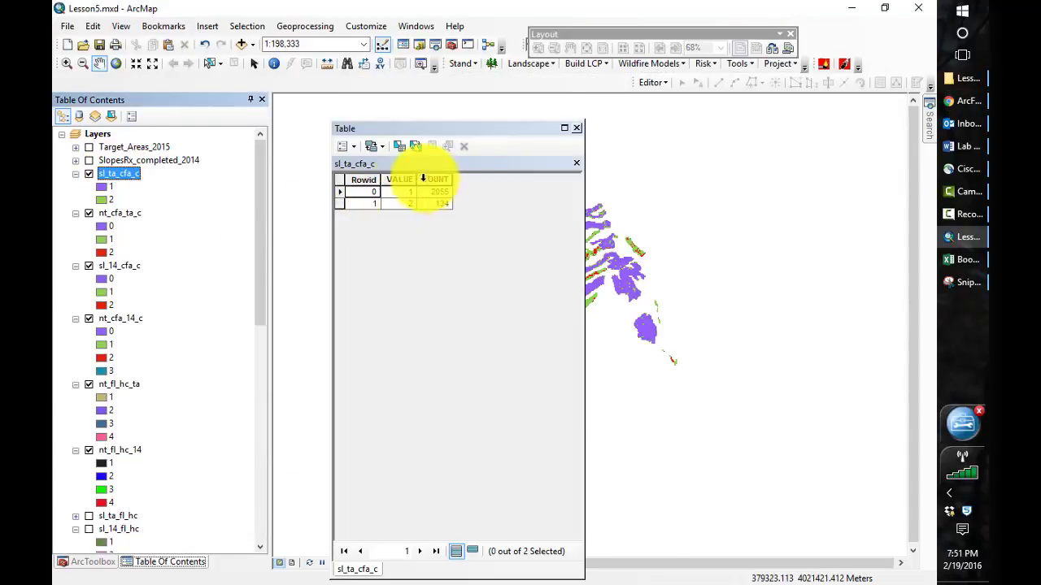
left_click(348, 147)
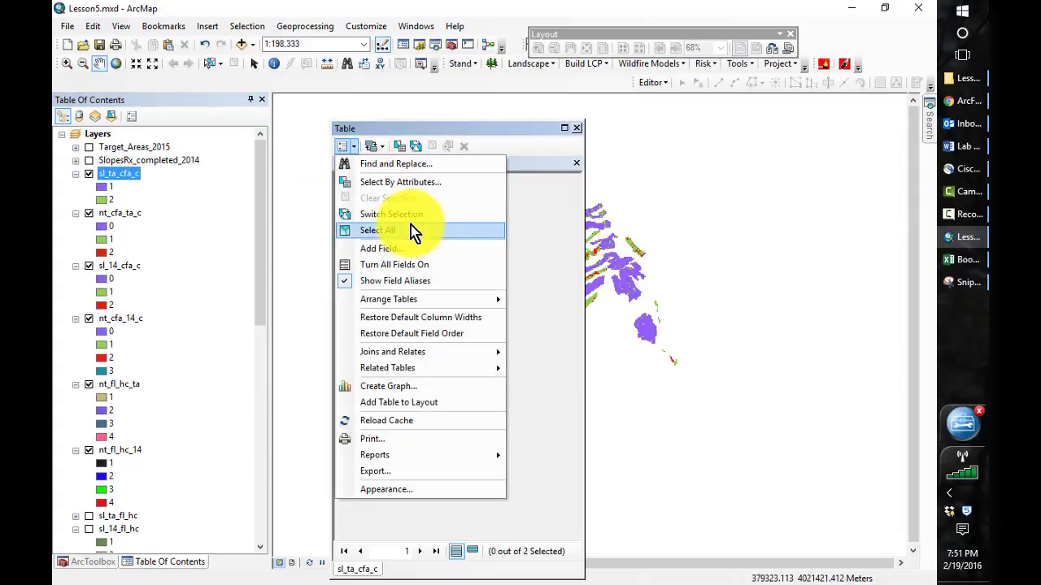
left_click(387, 249)
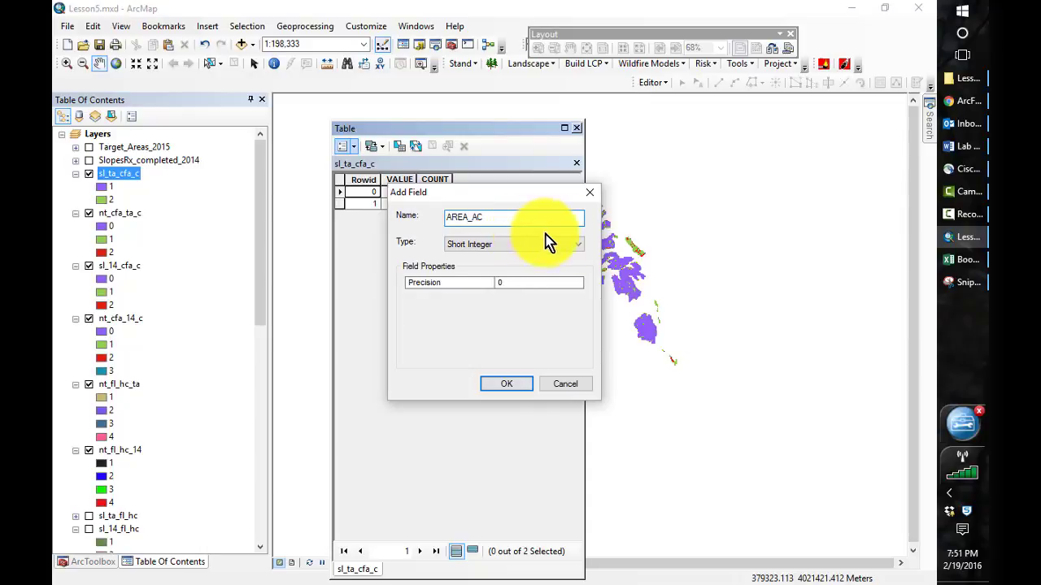
left_click(566, 255)
left_click(504, 268)
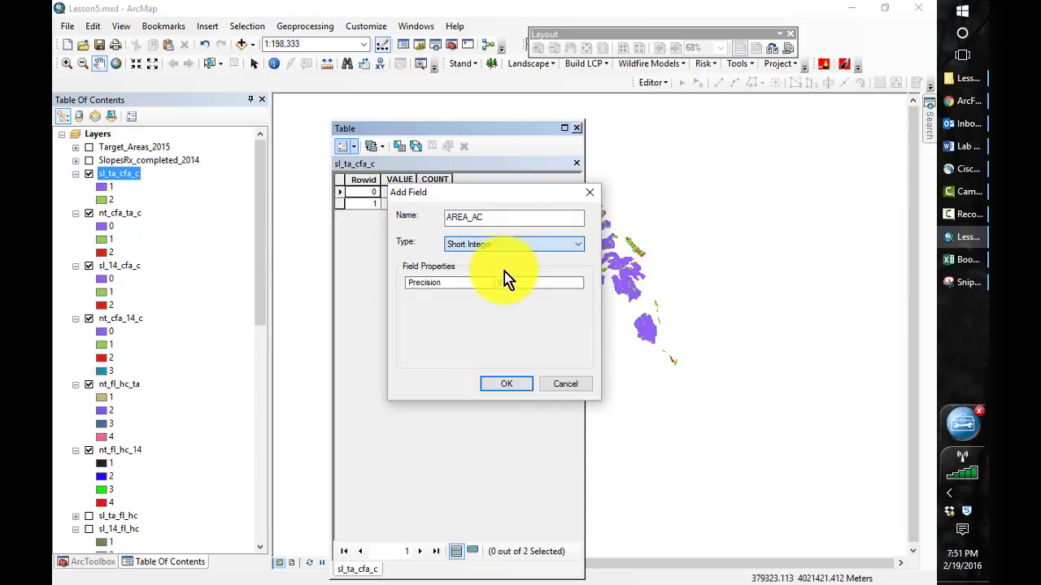
left_click(497, 385)
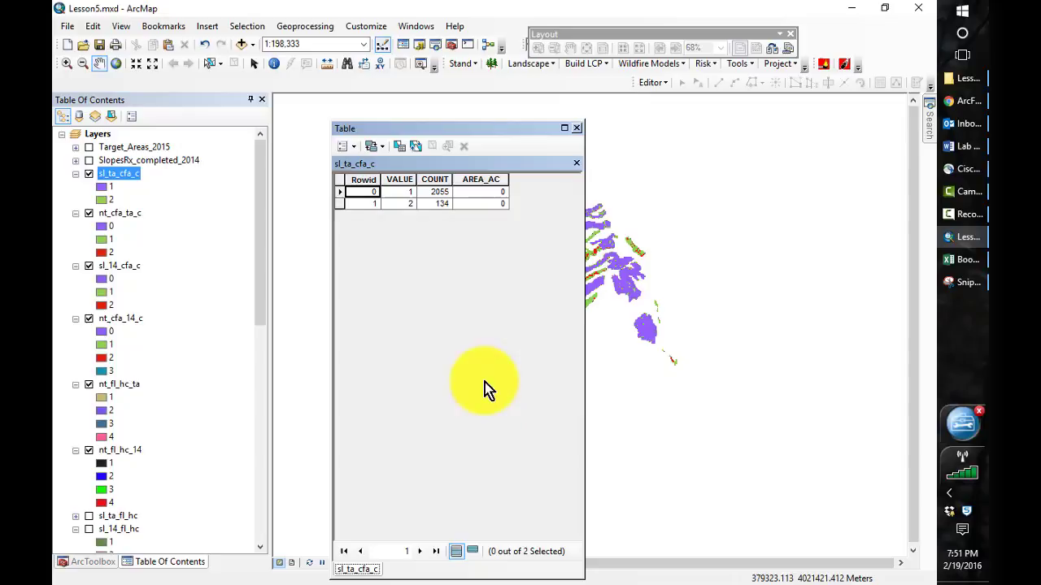
Open the Field Calculator for the AREA_AC field of sl_ta_cfa_c.
right_click(461, 181)
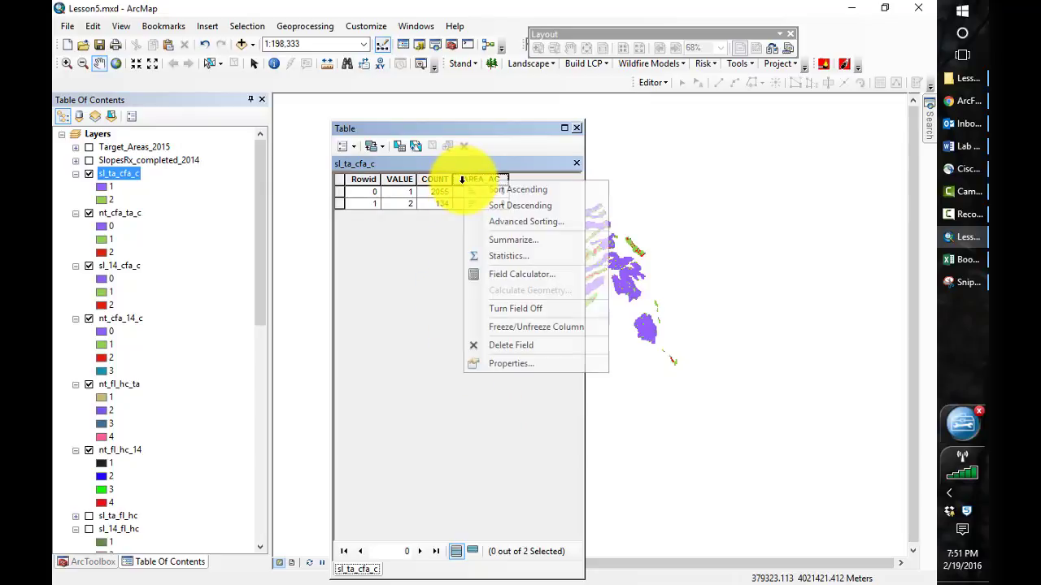
left_click(512, 276)
left_click(460, 329)
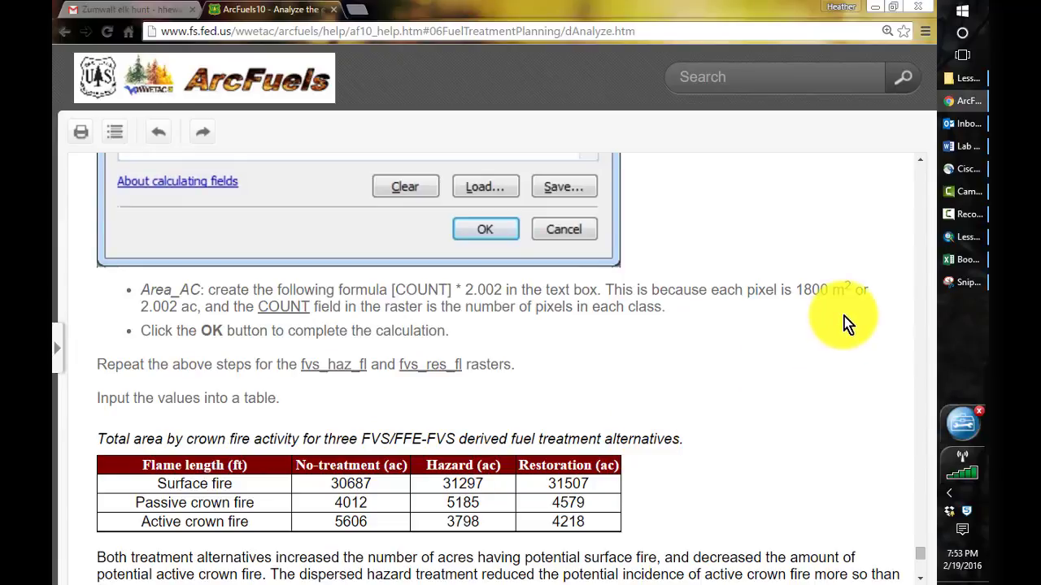
Switch to the Excel workbook and enter the label "Crown fire Activity" in cell A9.
left_click(964, 263)
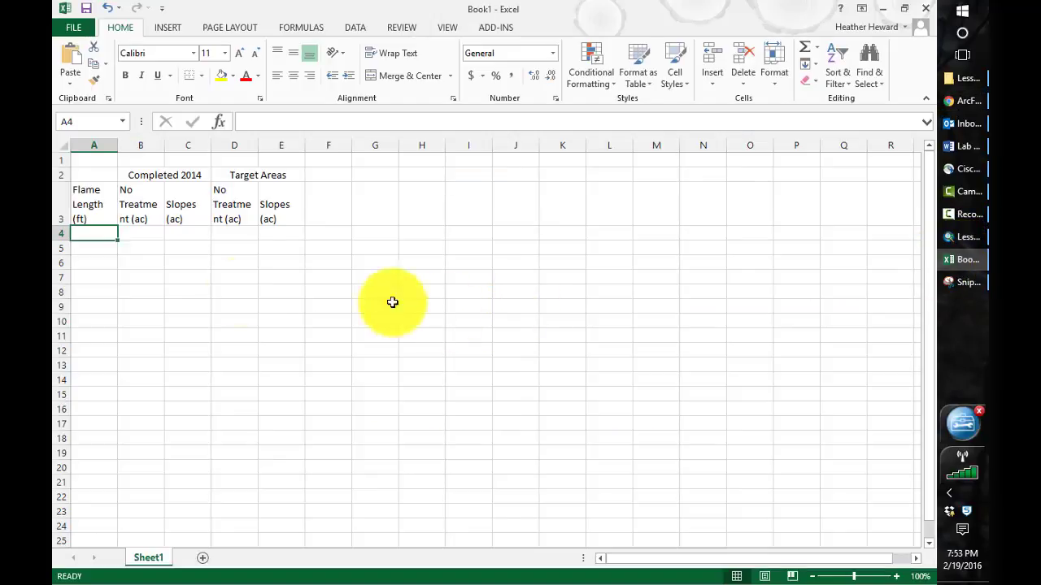
left_click(98, 303)
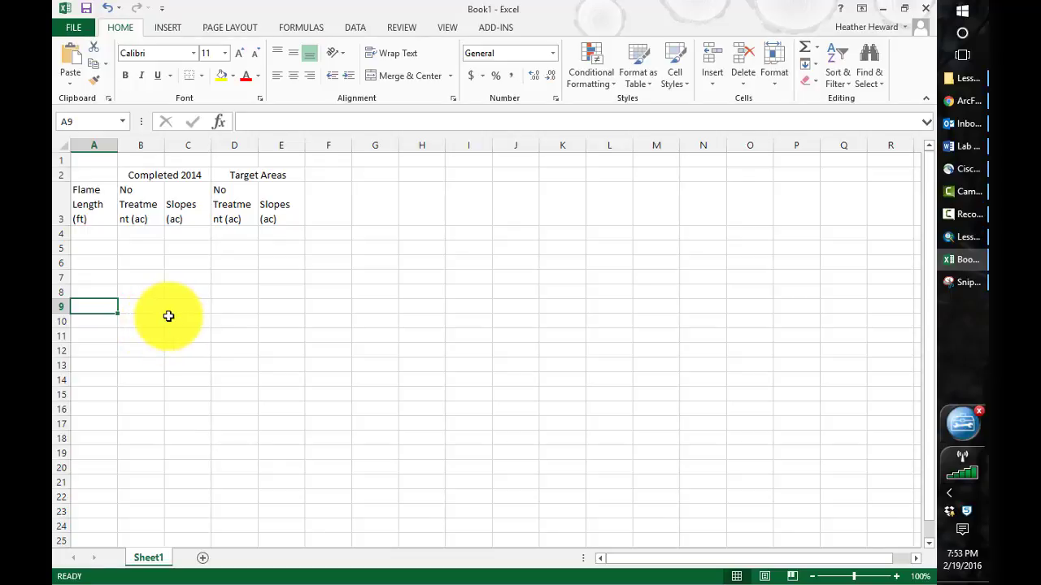
type("Crown fire Activity")
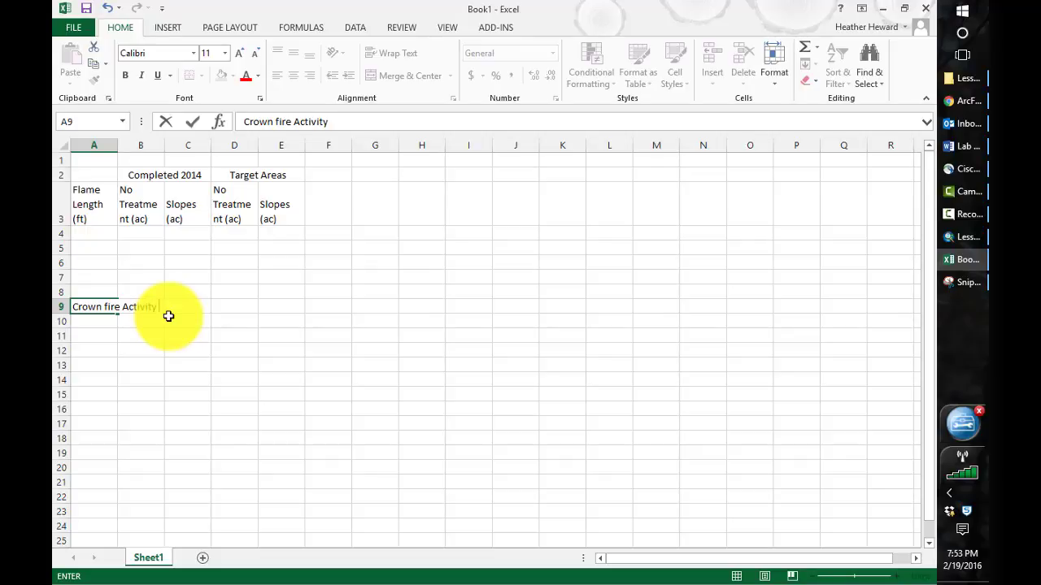
left_click(142, 362)
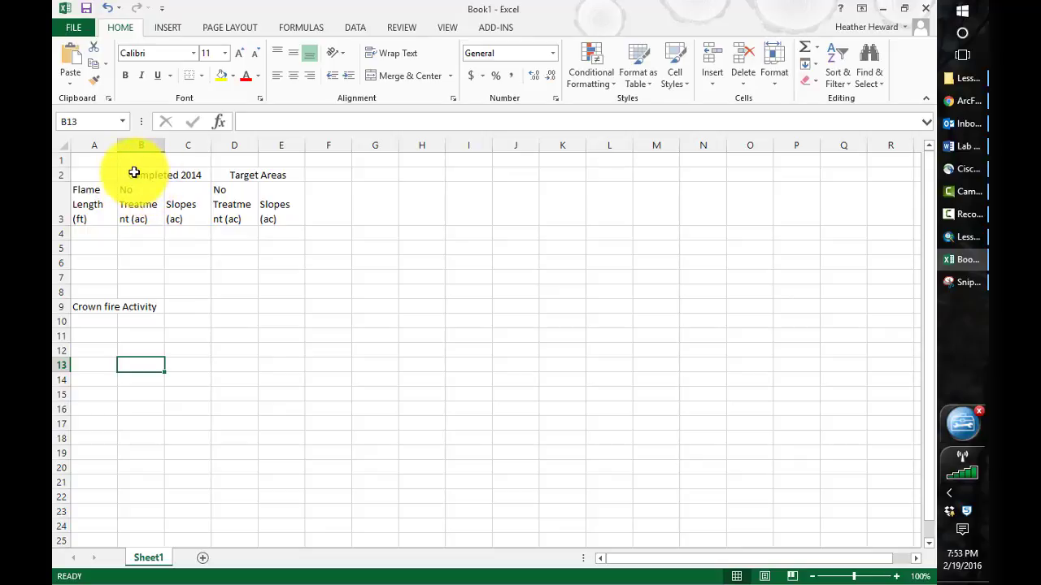
Copy the Completed 2014 and Target Areas headings with their subheadings from B2:E3 to the block starting at B8.
left_click_drag(134, 172, 242, 213)
key("ctrl+c")
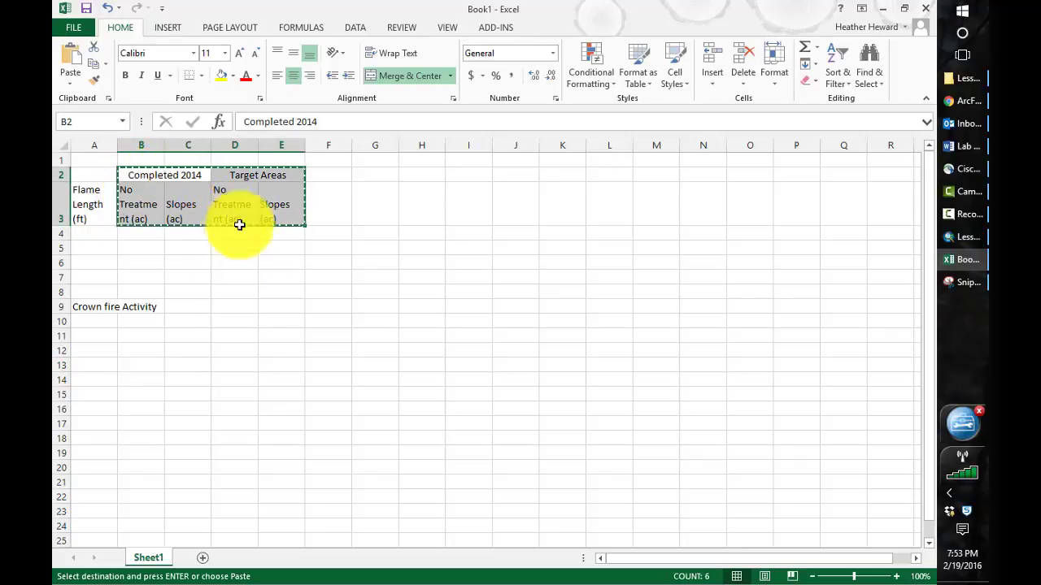
left_click(135, 306)
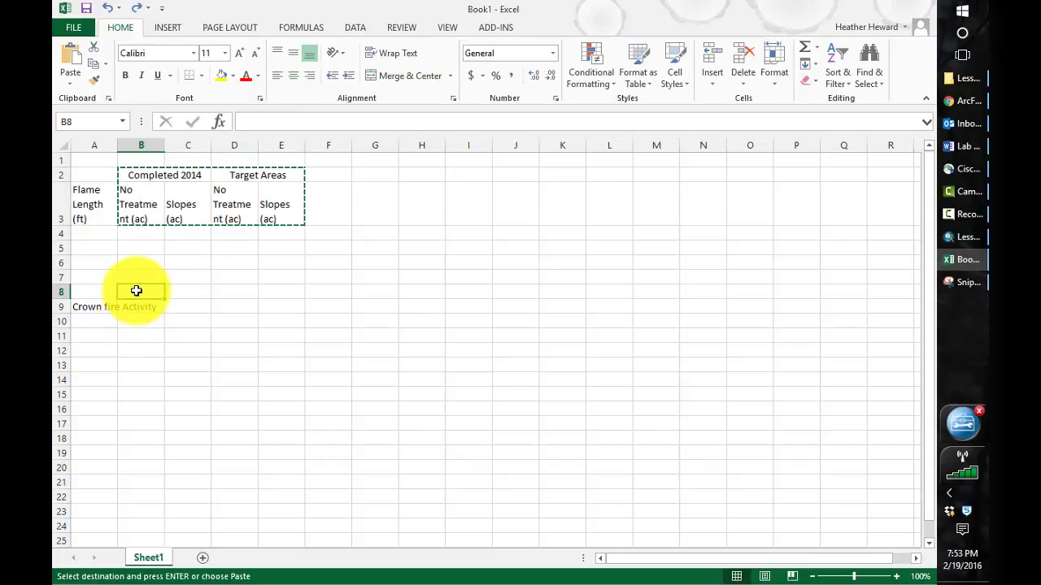
left_click(135, 291)
key("ctrl+v")
left_click(225, 390)
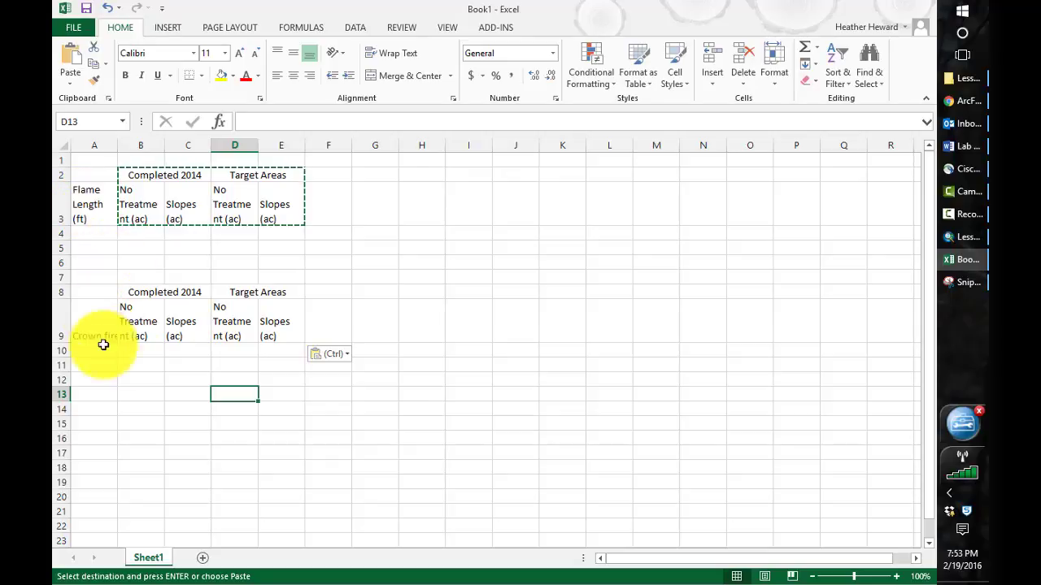
Check the crown fire classes in the ArcFuels help table and ArcMap's nt_cfa_14_c attribute table, and return to the Excel workbook.
key("alt+Tab")
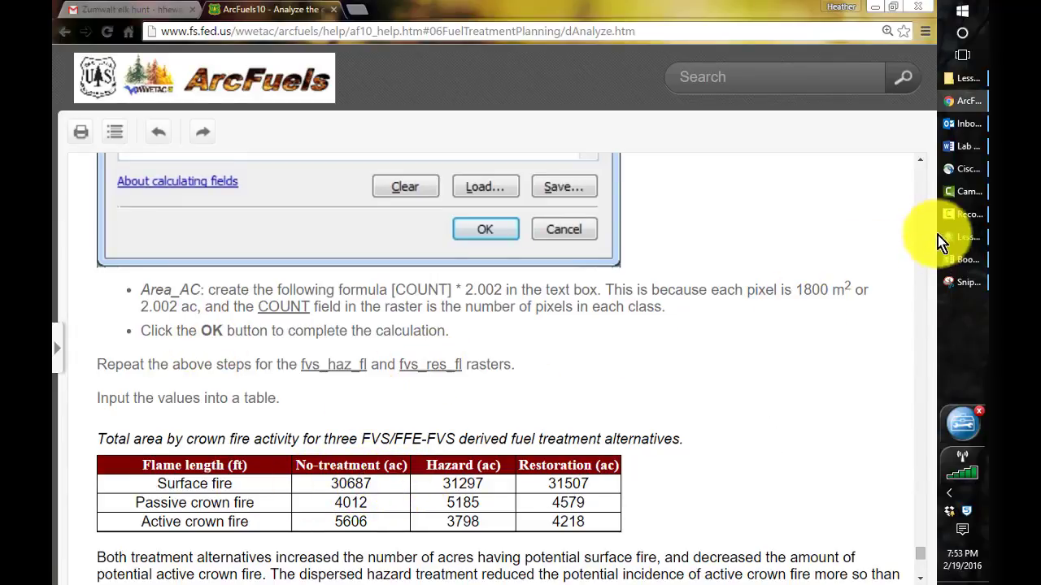
left_click(963, 240)
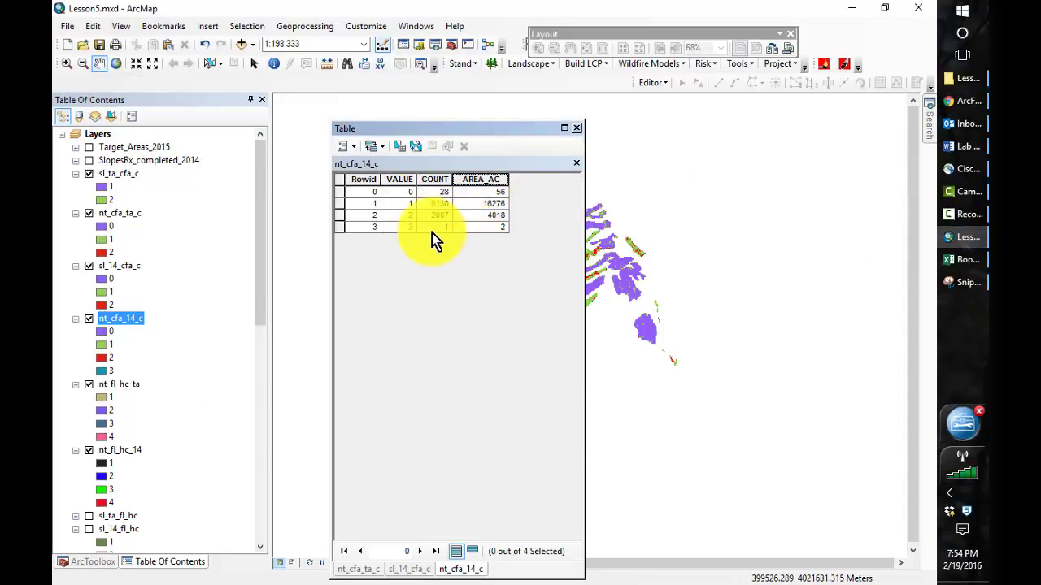
key("alt+Tab")
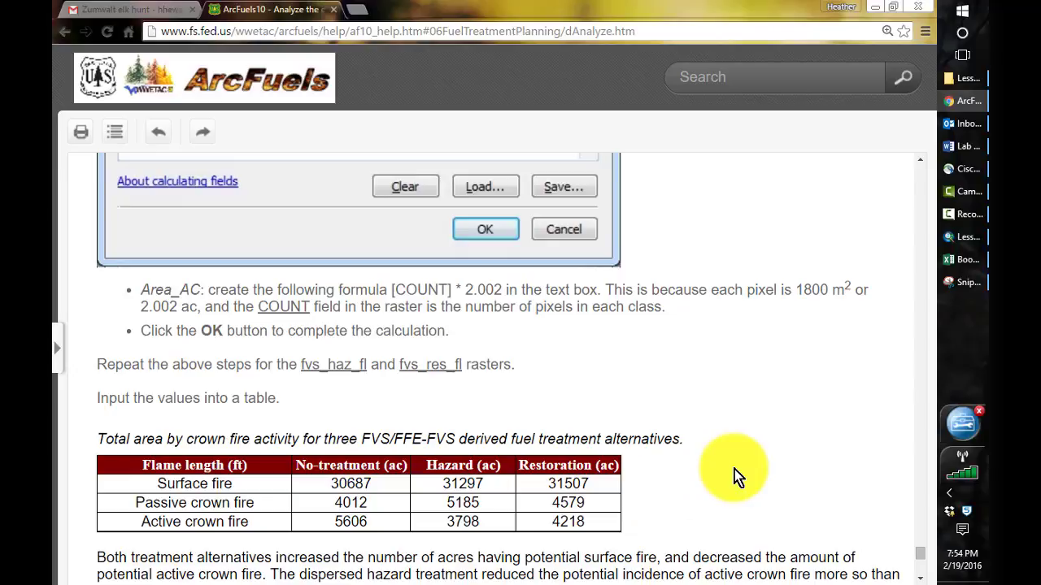
key("alt+Tab")
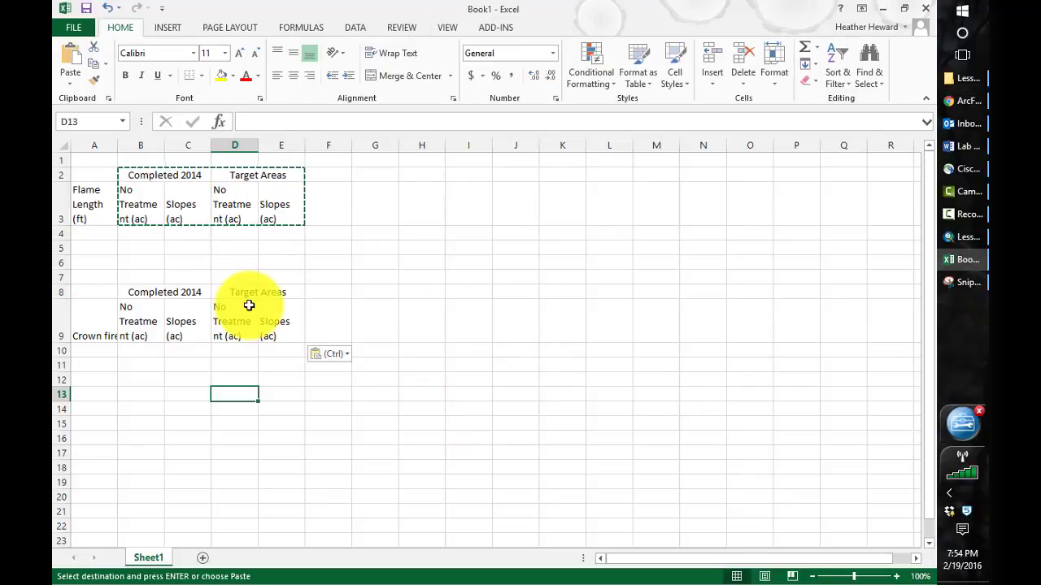